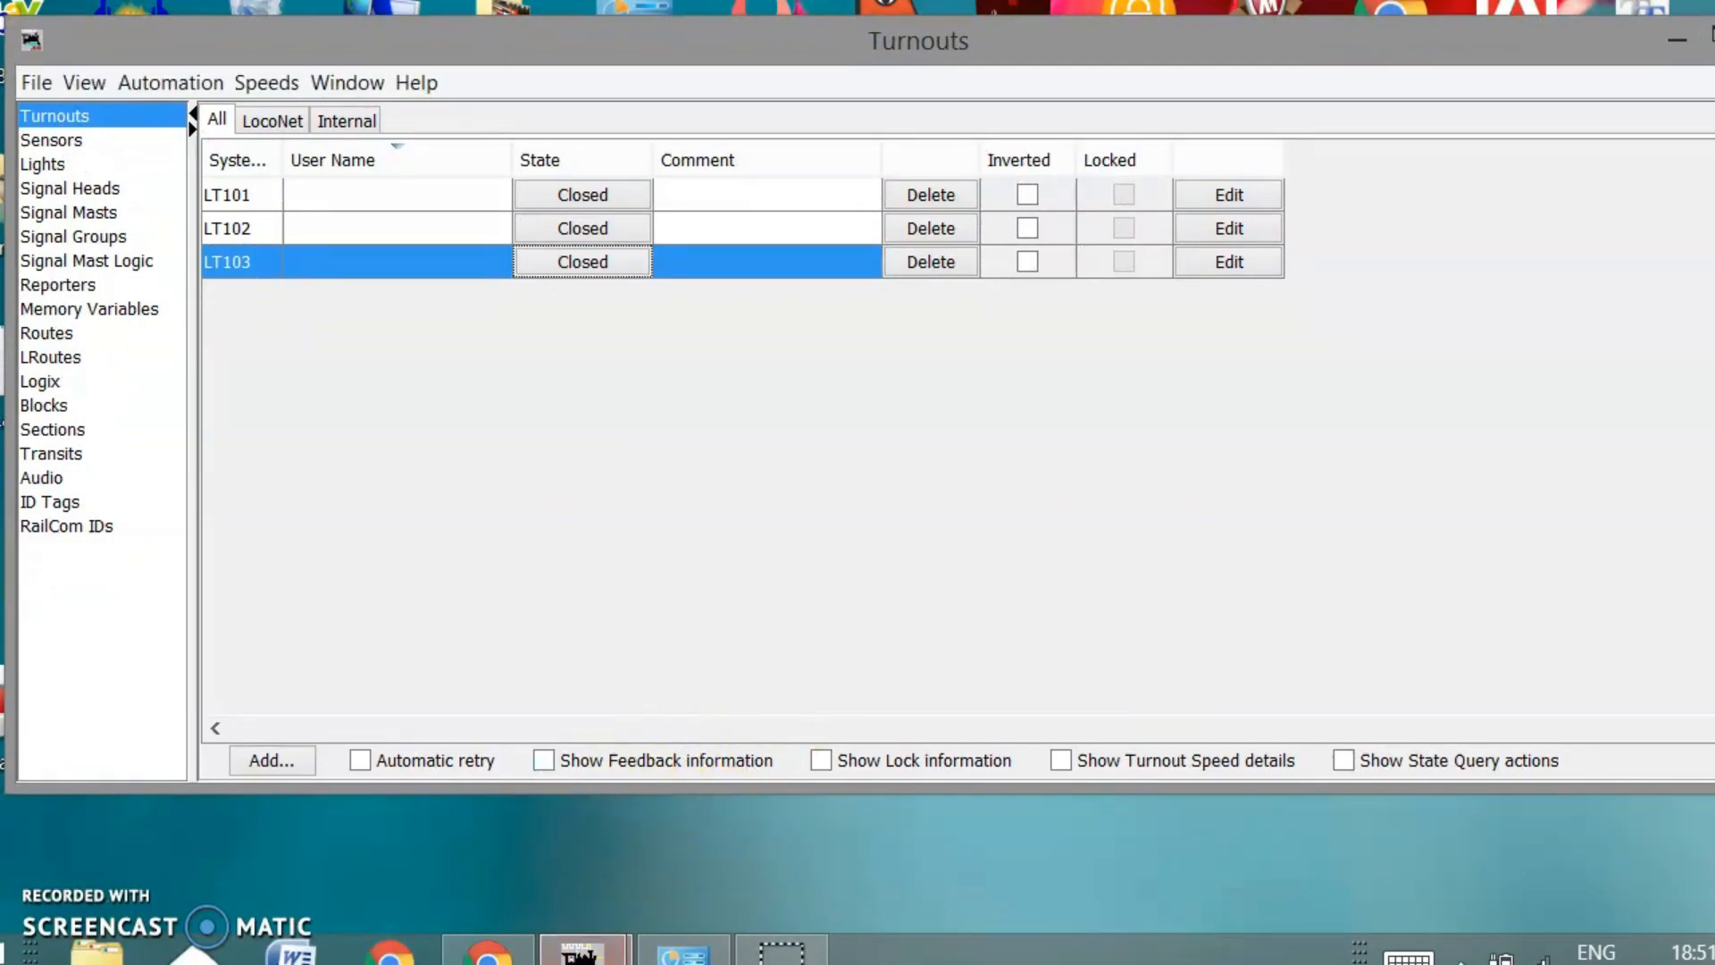
Bring PanelPro forward and create a new Layout Editor panel via Panels > New Panel
{"action": "mouse_move", "coordinate": [580, 949]}
{"action": "left_click", "coordinate": [498, 786]}
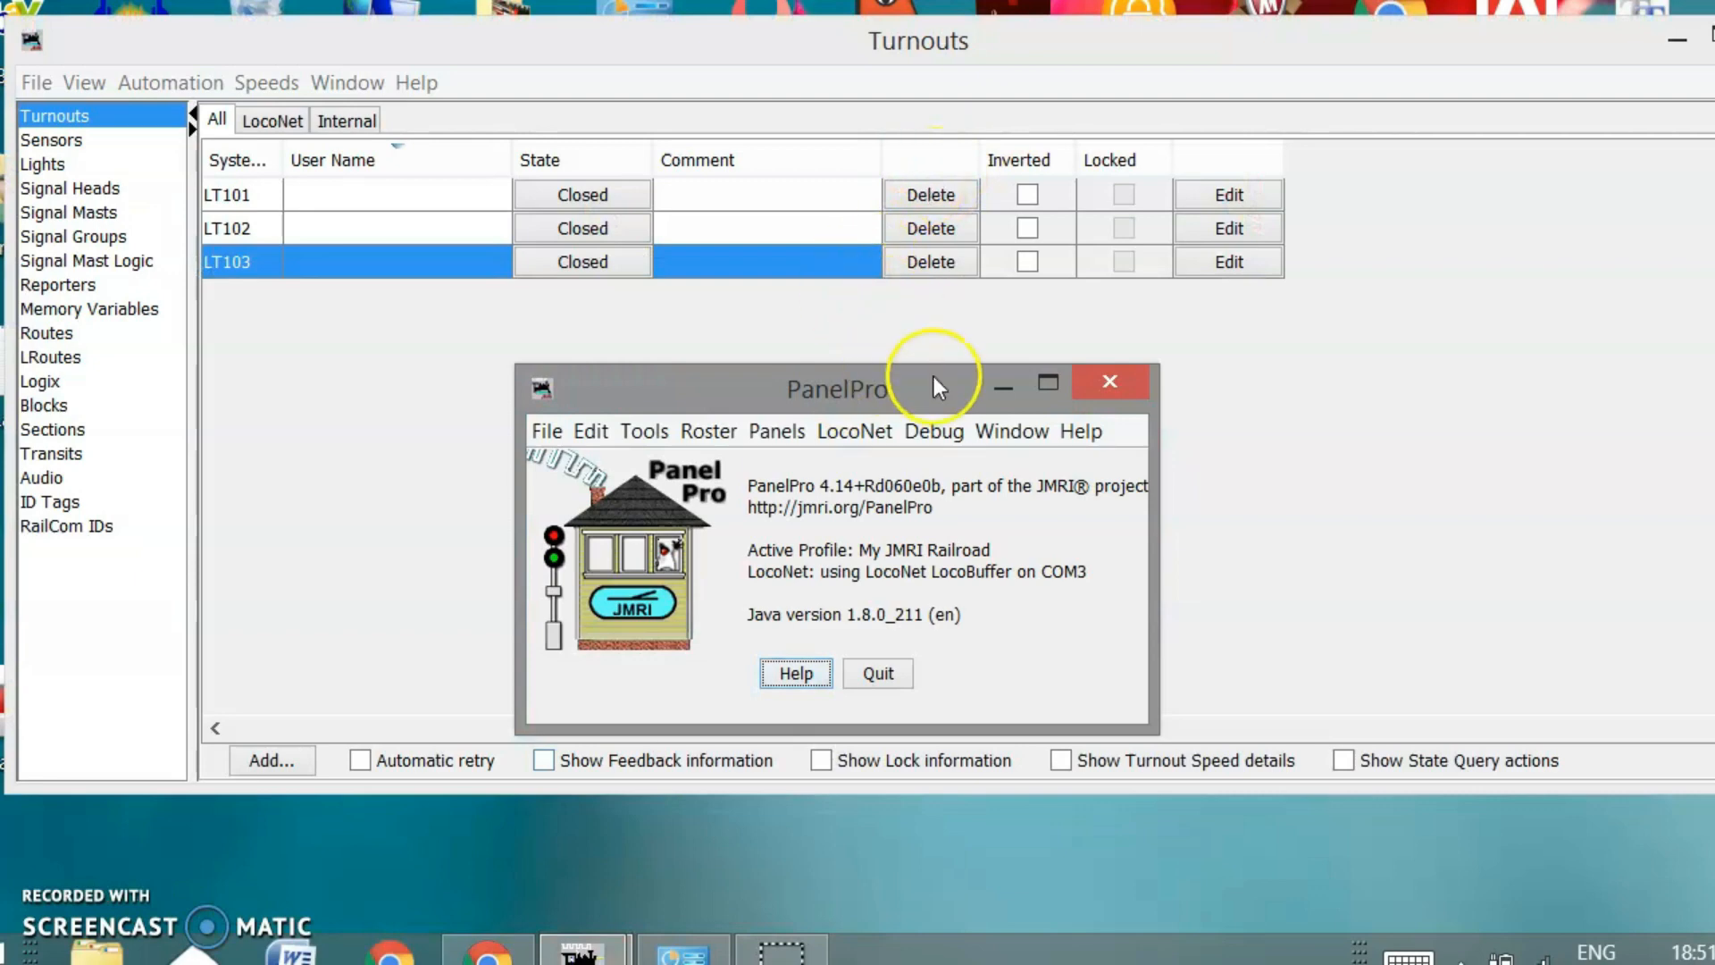
{"action": "left_click_drag", "start_coordinate": [878, 385], "coordinate": [882, 62]}
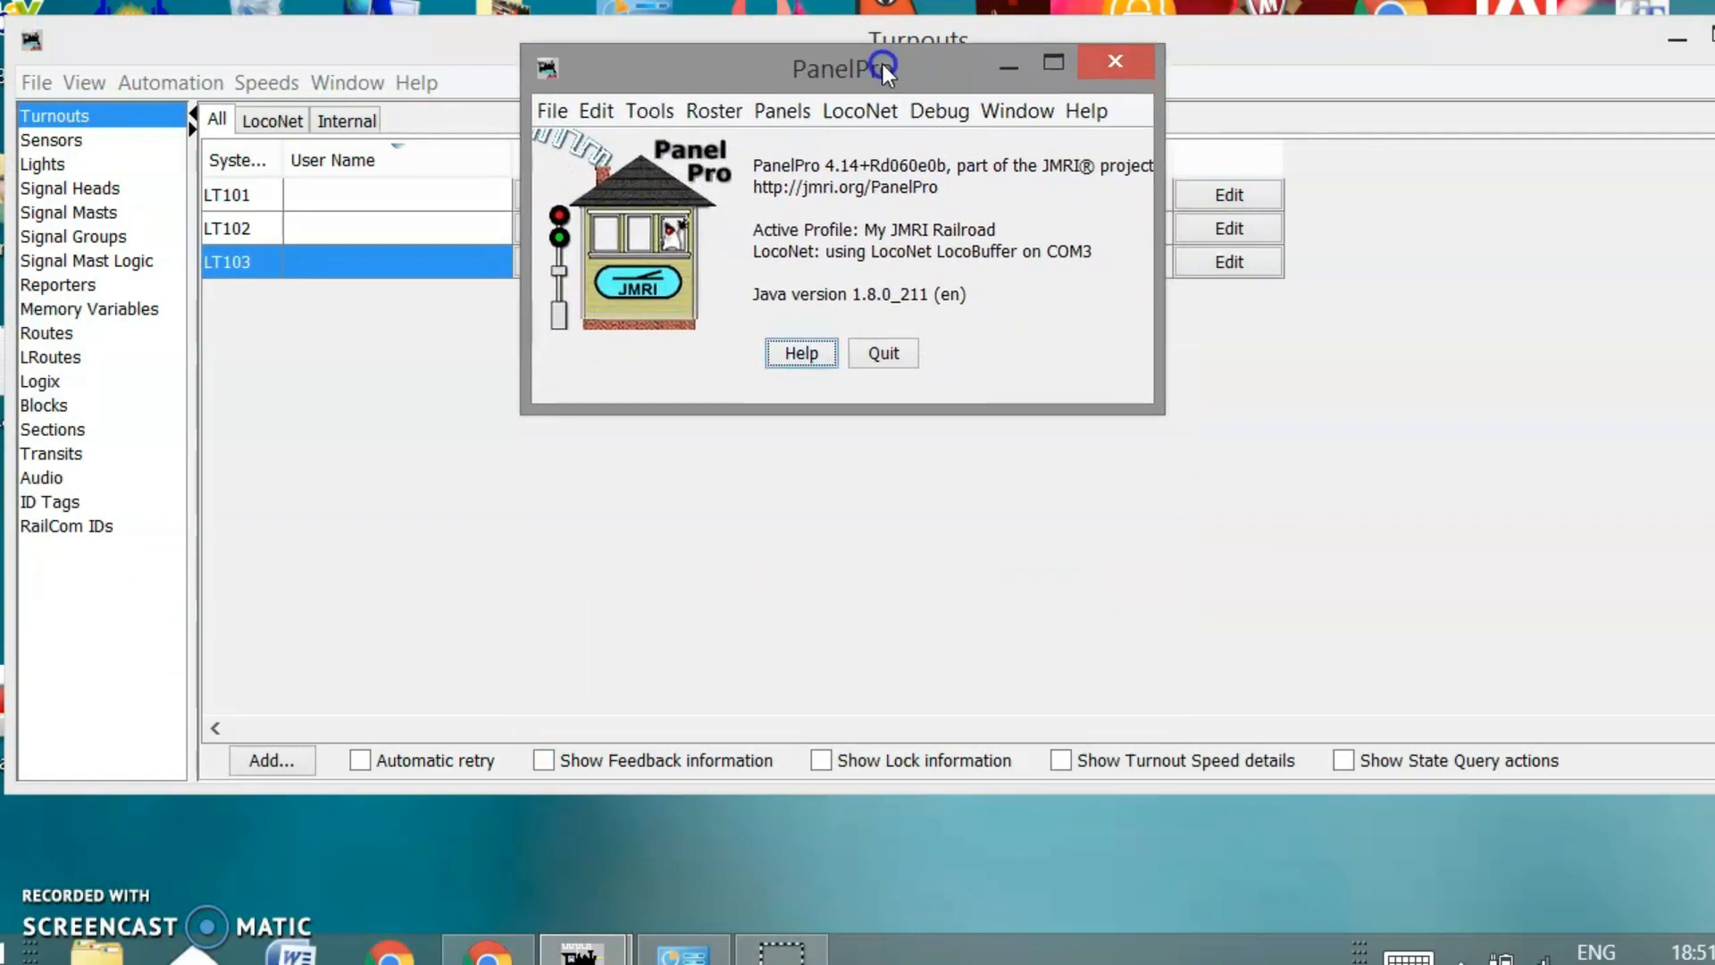
{"action": "left_click", "coordinate": [783, 112]}
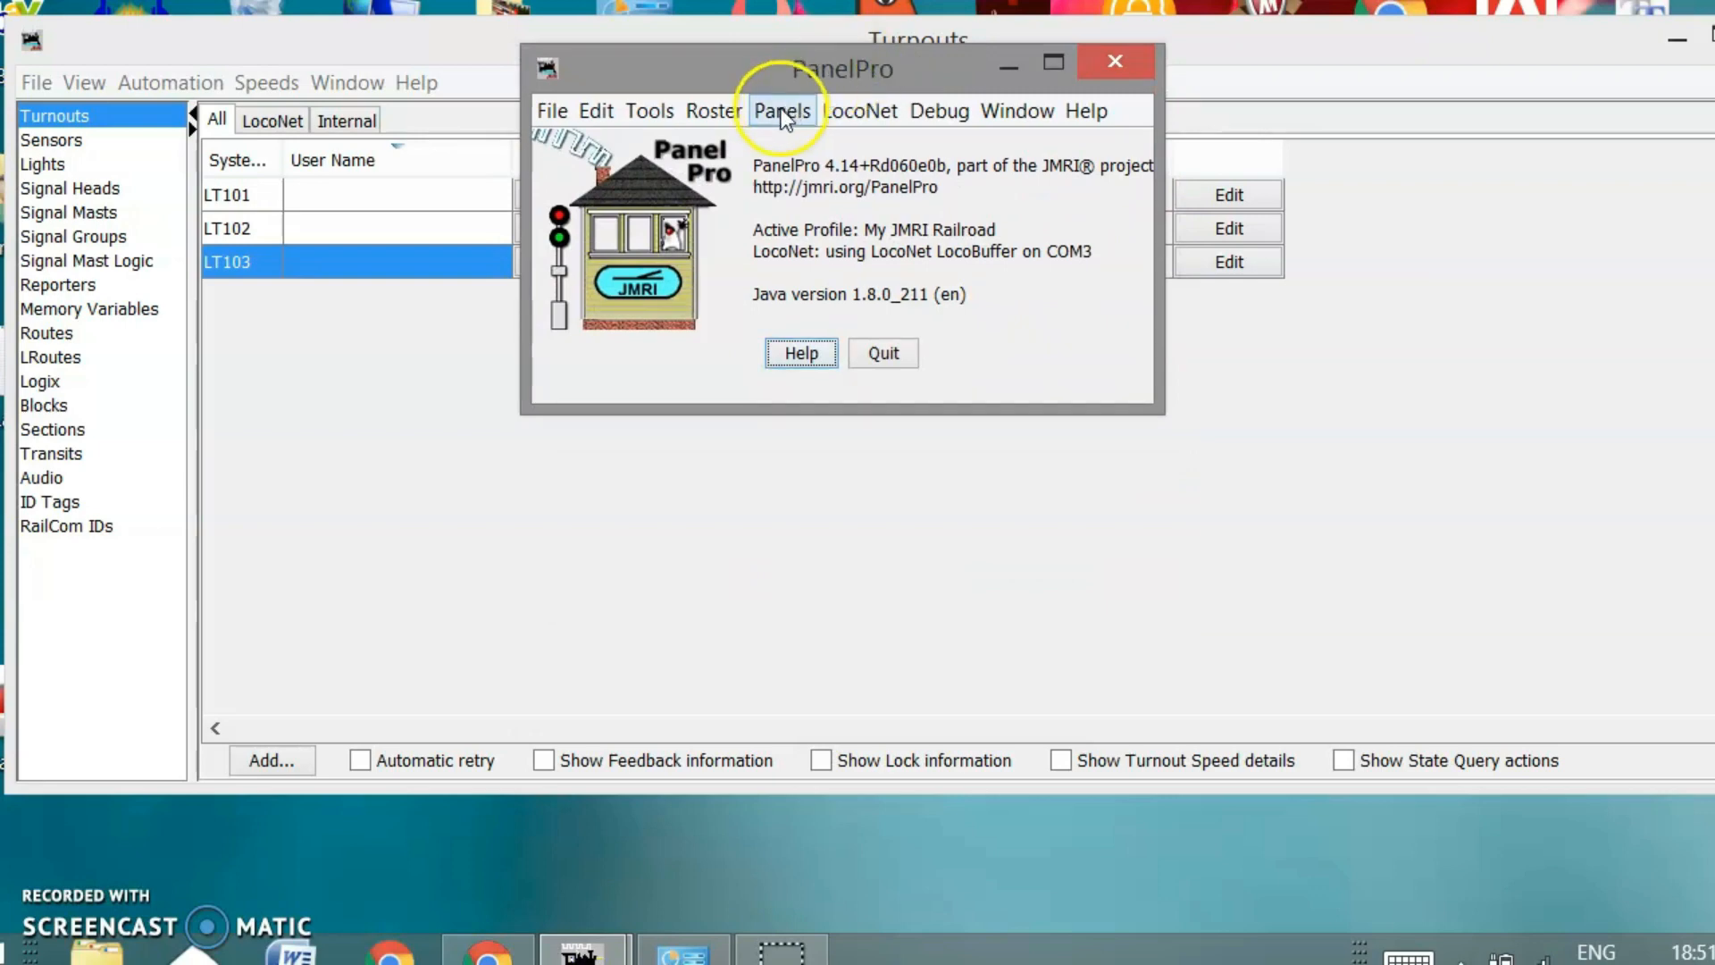
{"action": "left_click", "coordinate": [782, 112]}
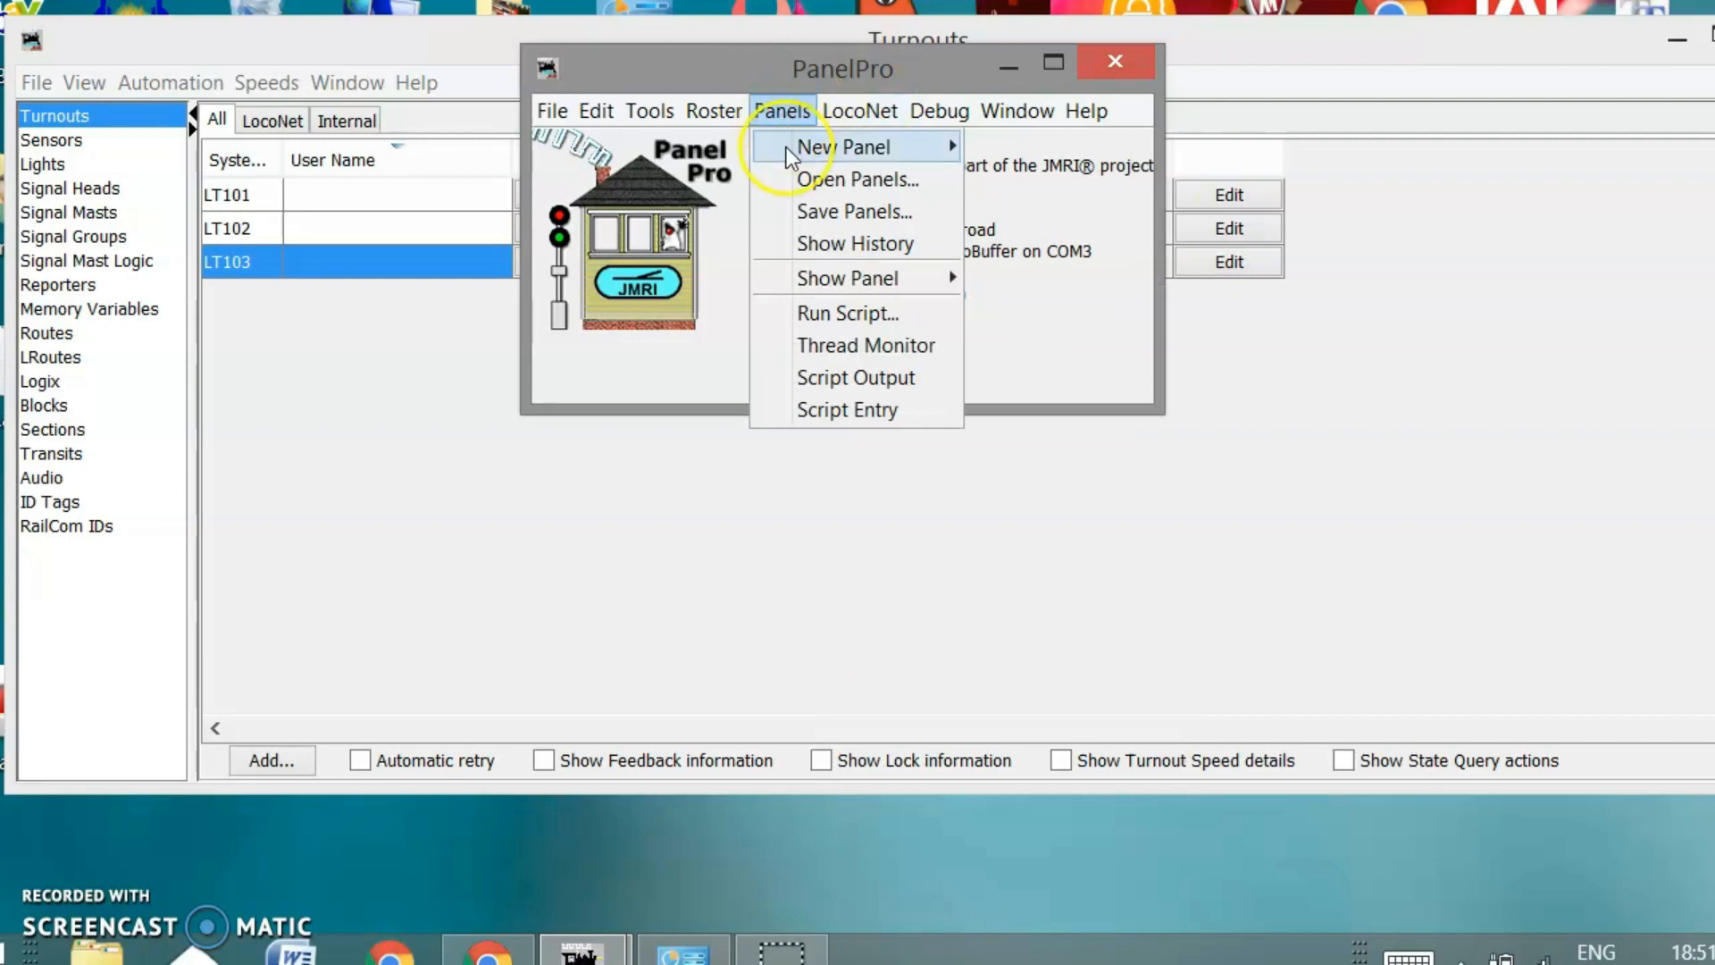
{"action": "left_click", "coordinate": [786, 148]}
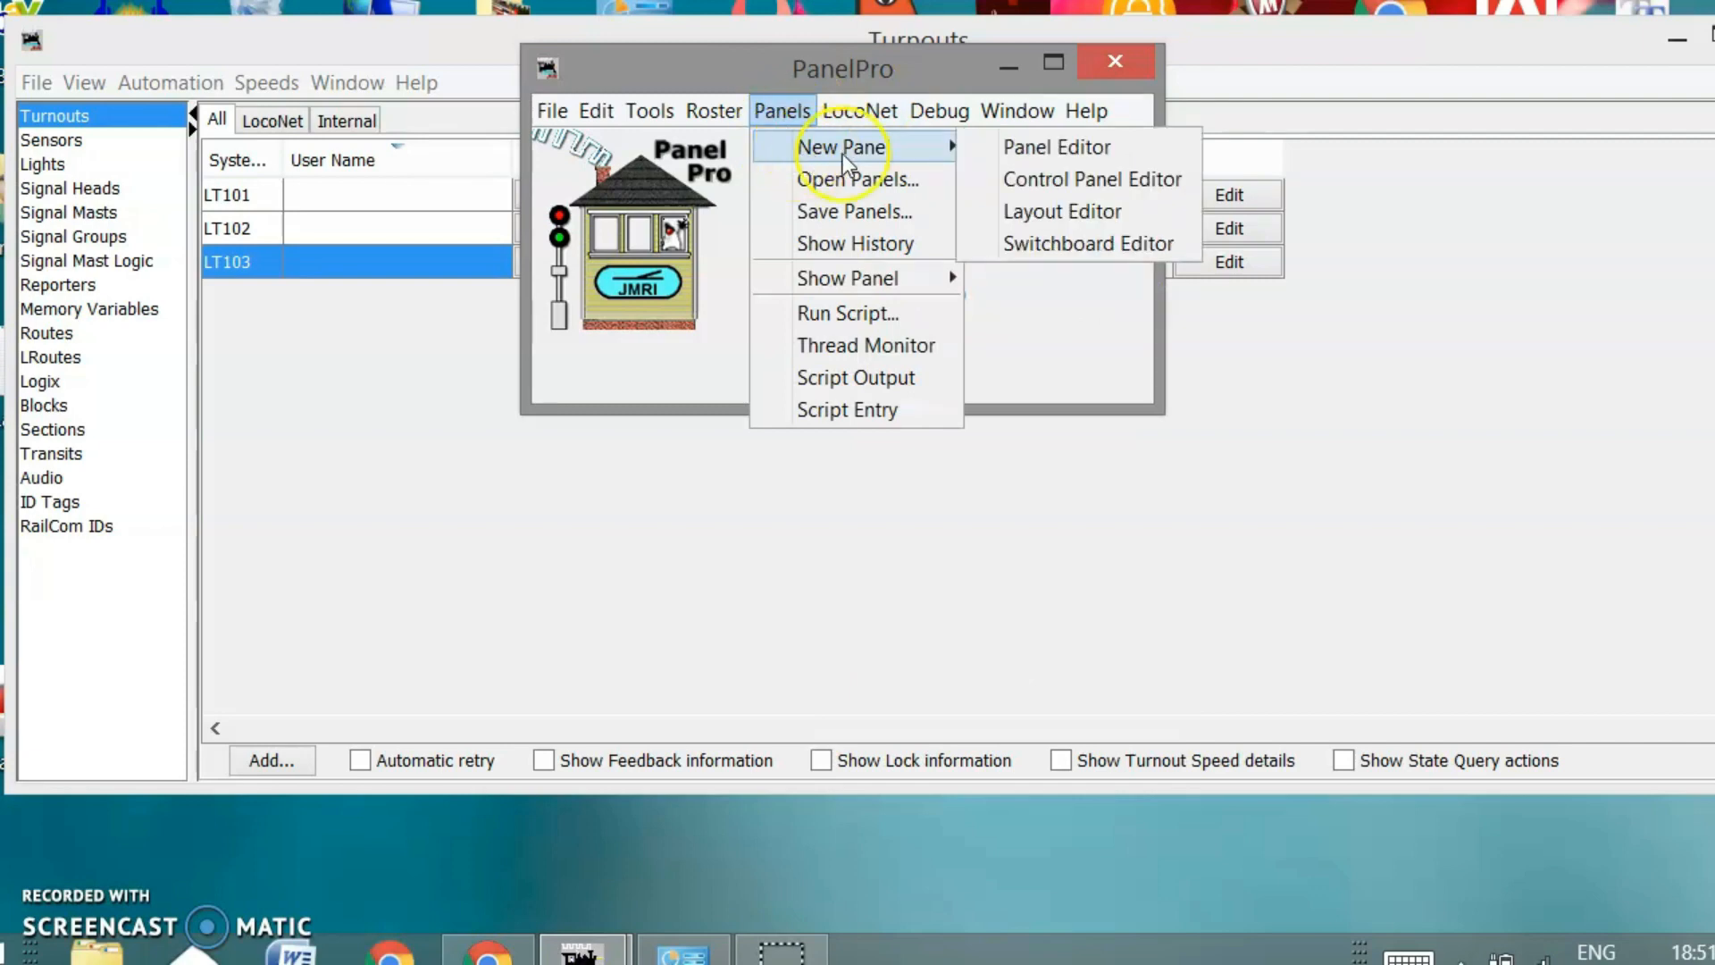
{"action": "left_click", "coordinate": [1049, 211]}
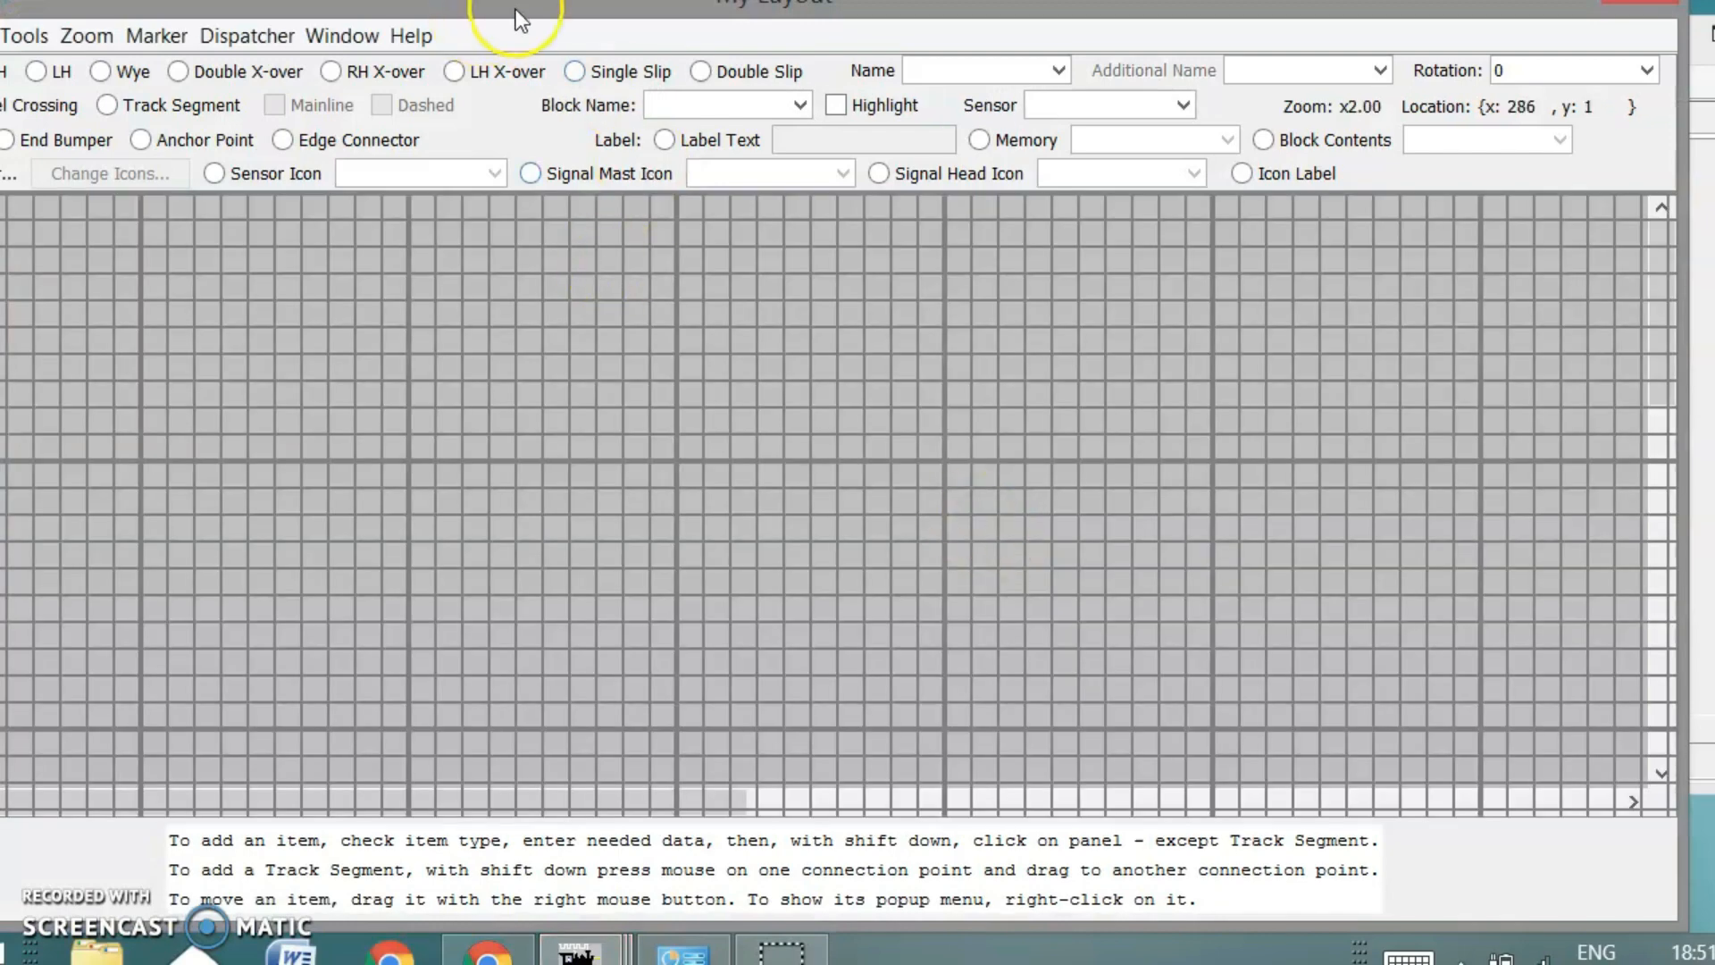
Place a right-hand turnout, then left-hand turnouts, on the My Layout grid
{"action": "left_click_drag", "start_coordinate": [516, 9], "coordinate": [685, 54]}
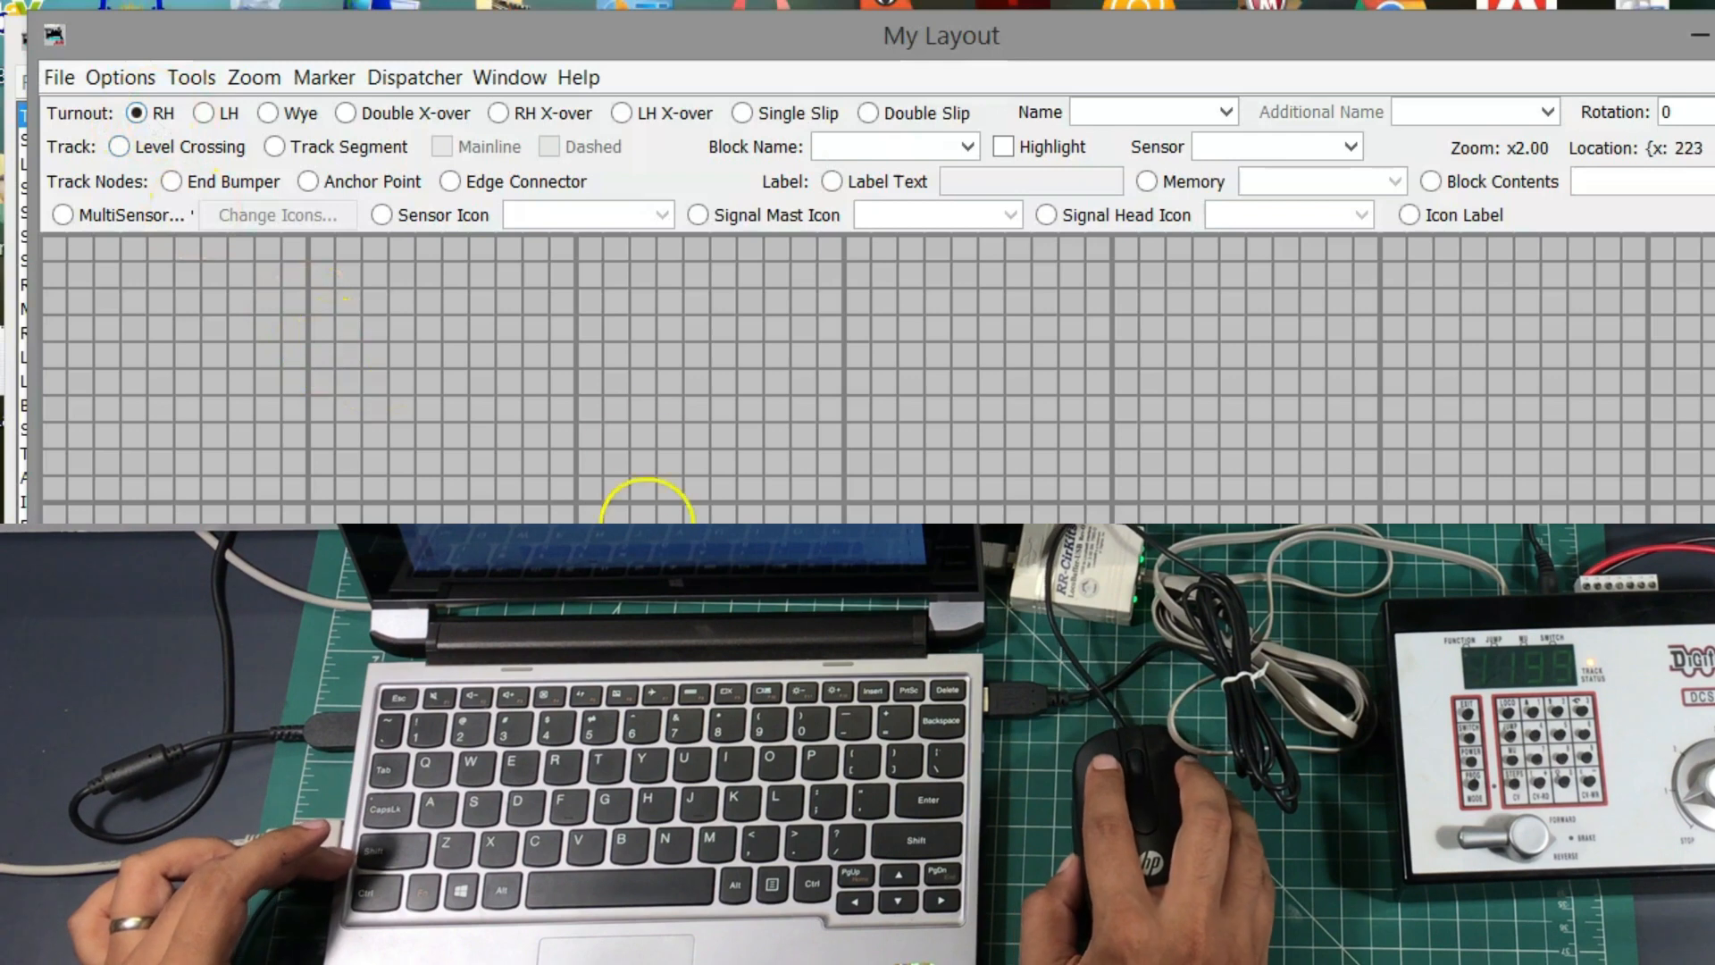
{"action": "left_click", "coordinate": [561, 421]}
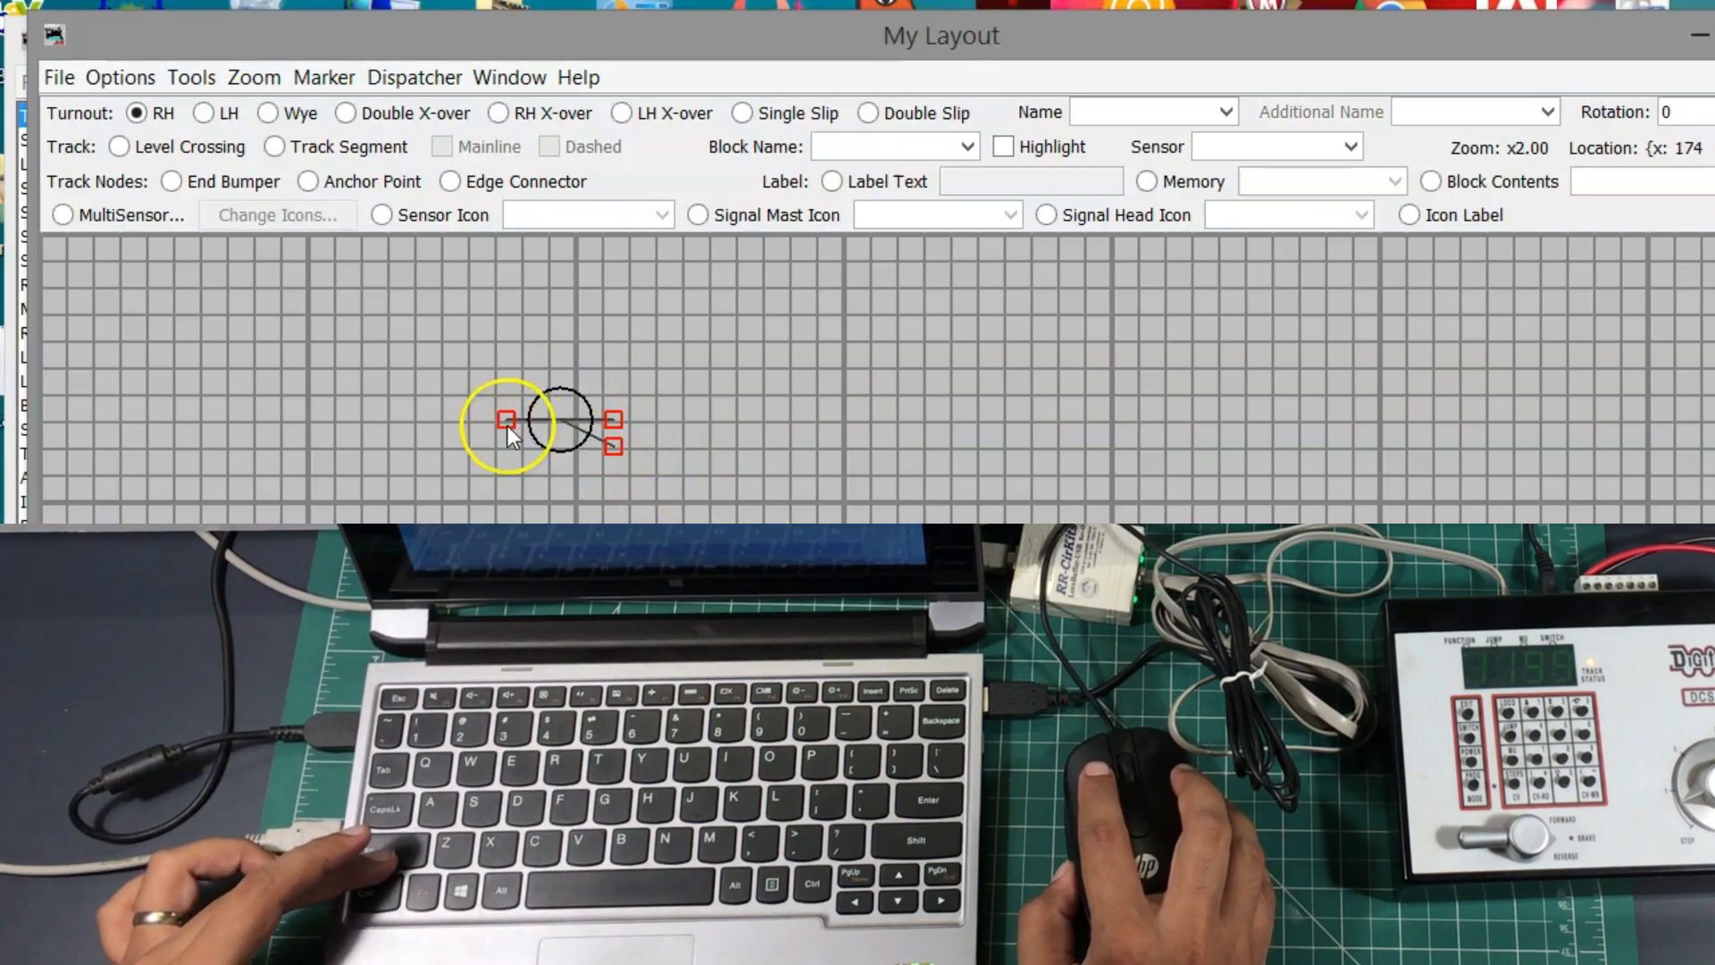
{"action": "left_click", "coordinate": [203, 115]}
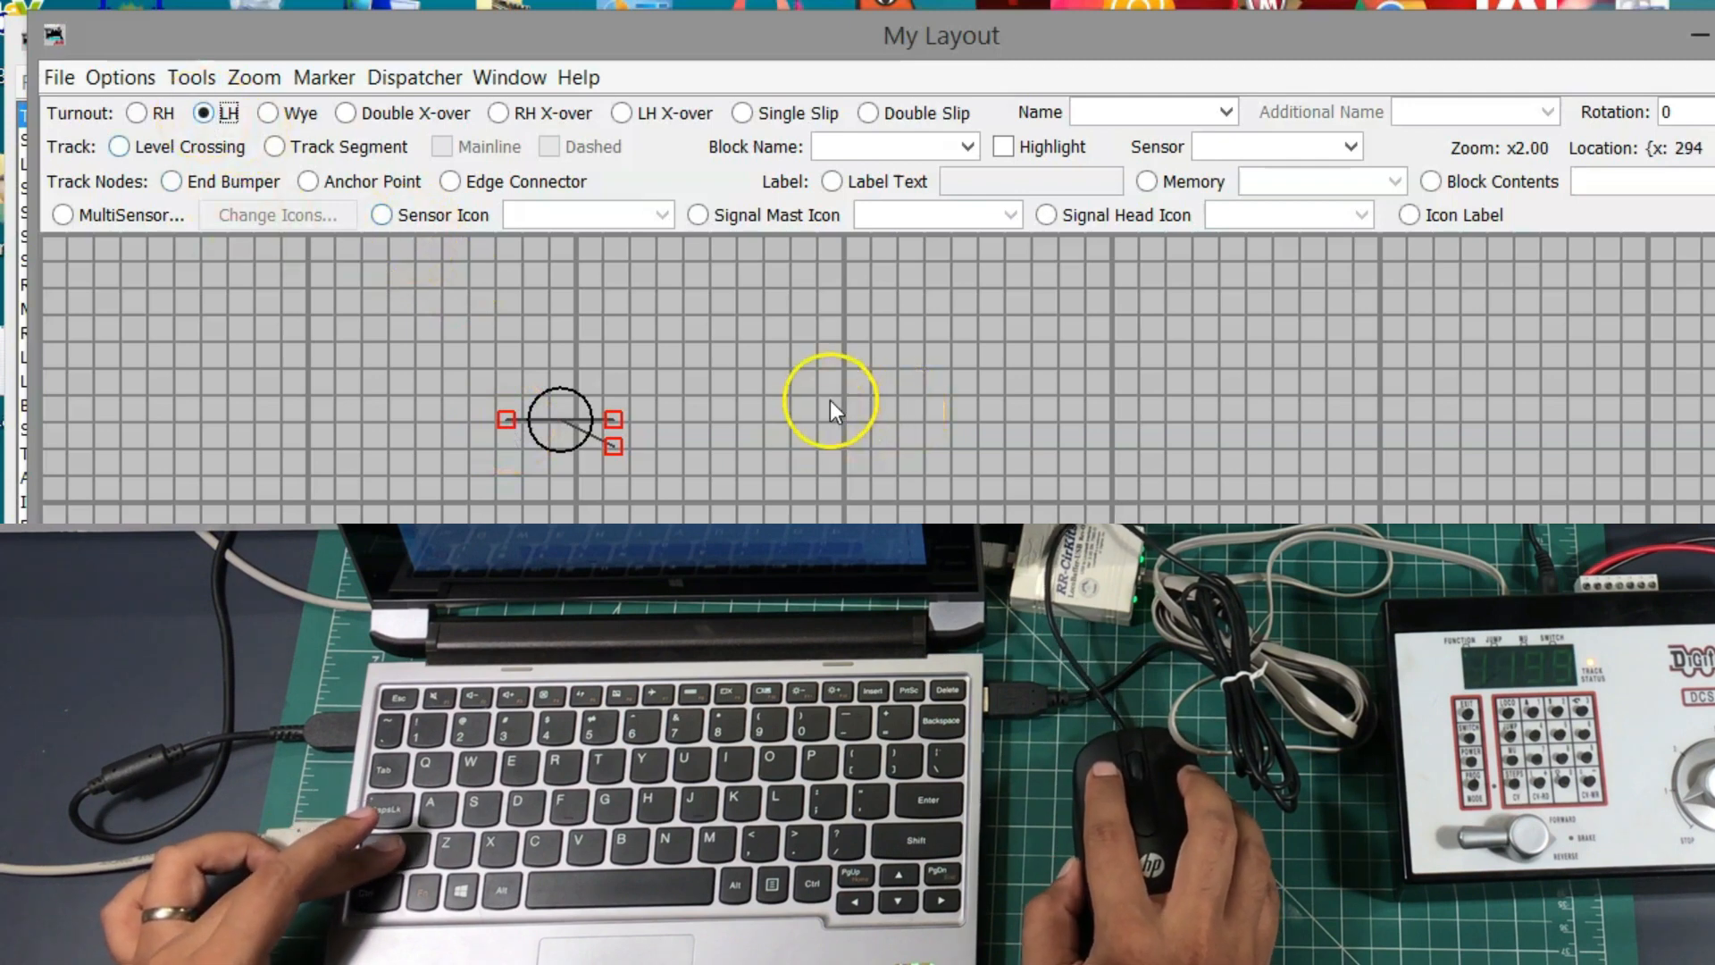
{"action": "left_click", "coordinate": [784, 379]}
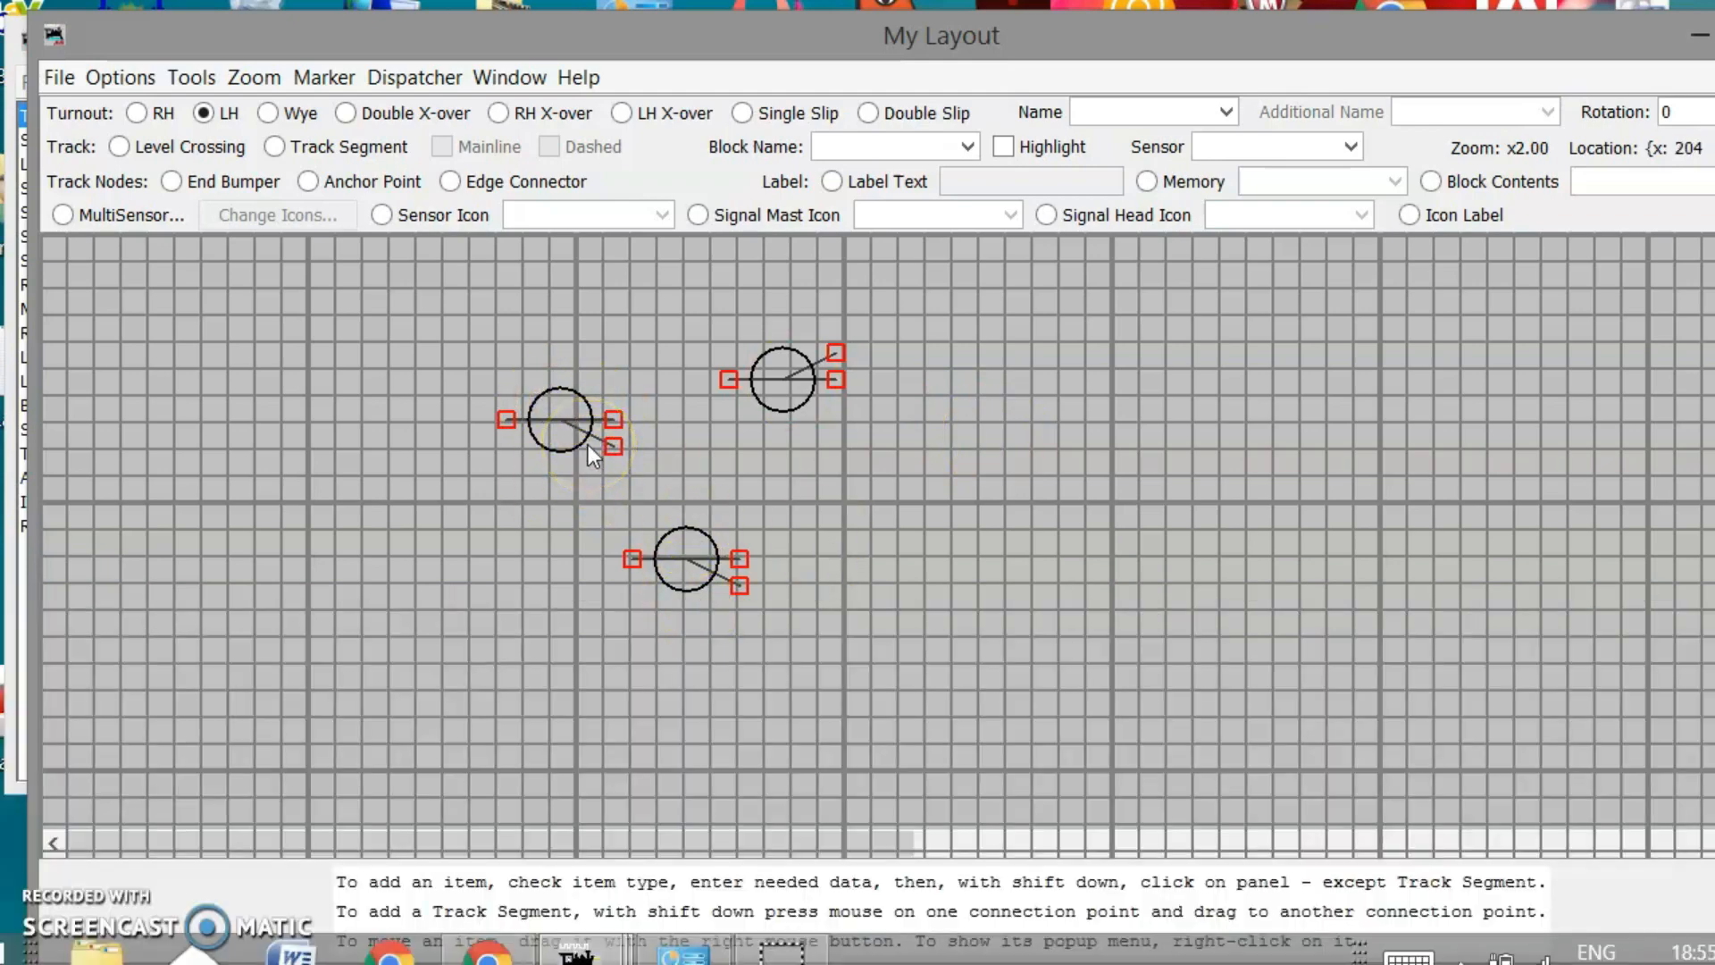
Rotate the left turnout by -30 degrees
{"action": "left_click", "coordinate": [578, 414]}
{"action": "right_click", "coordinate": [559, 416]}
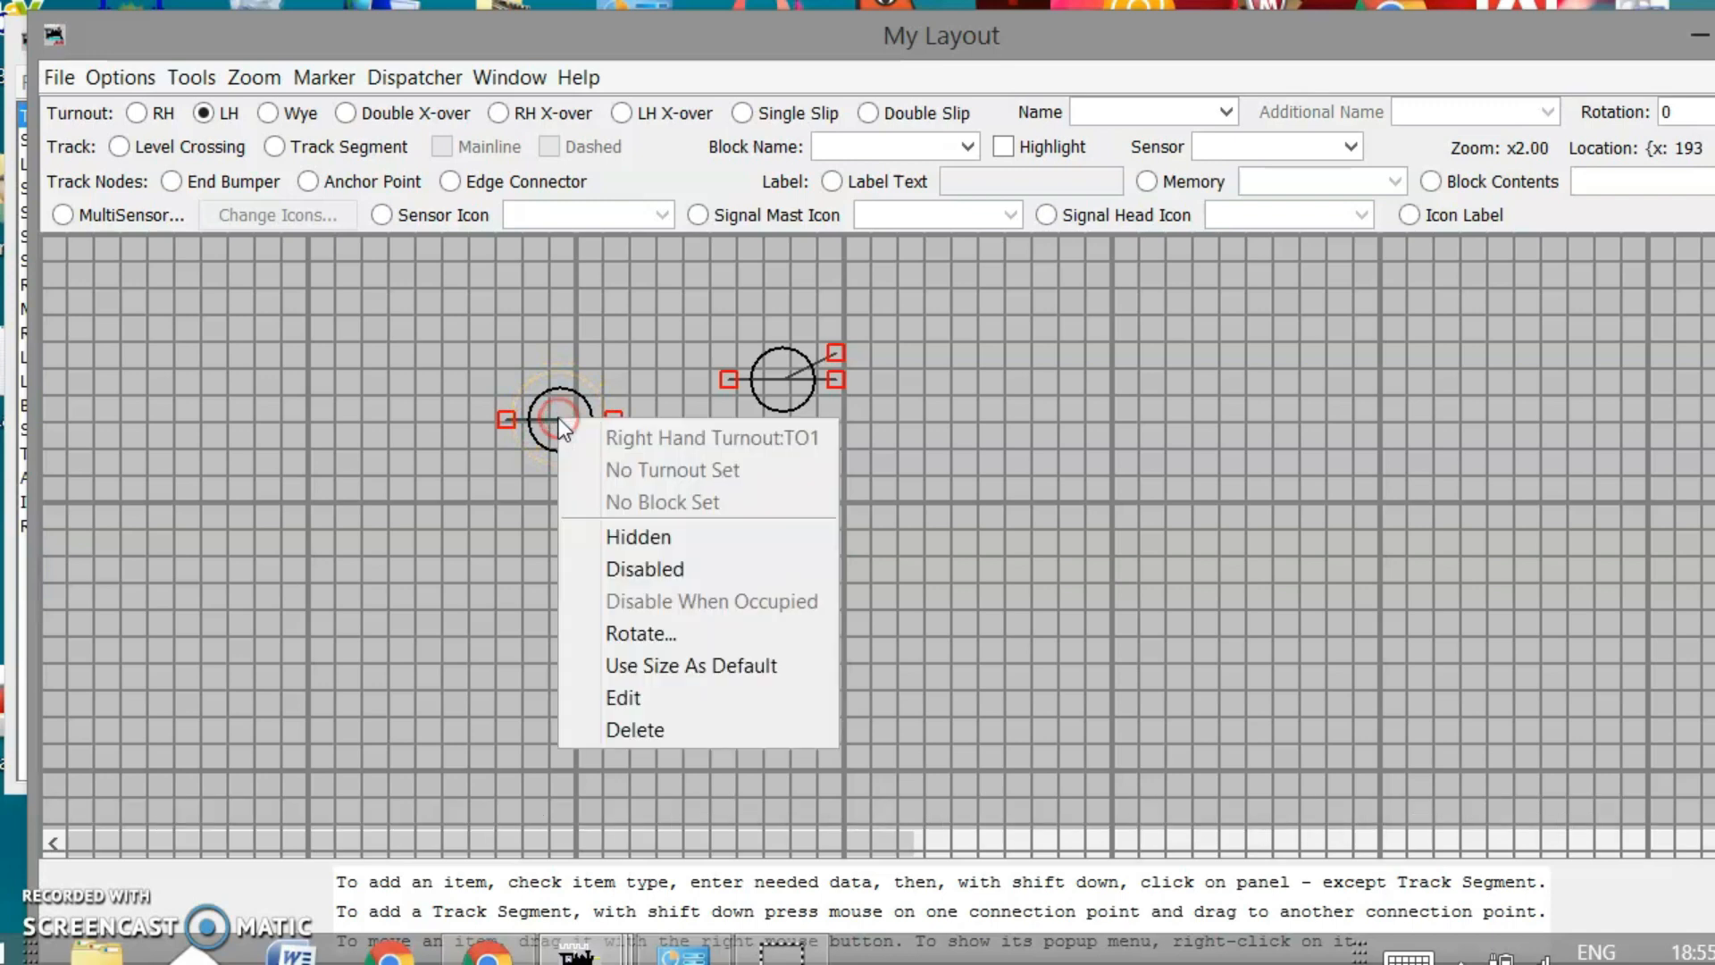
{"action": "left_click", "coordinate": [610, 634]}
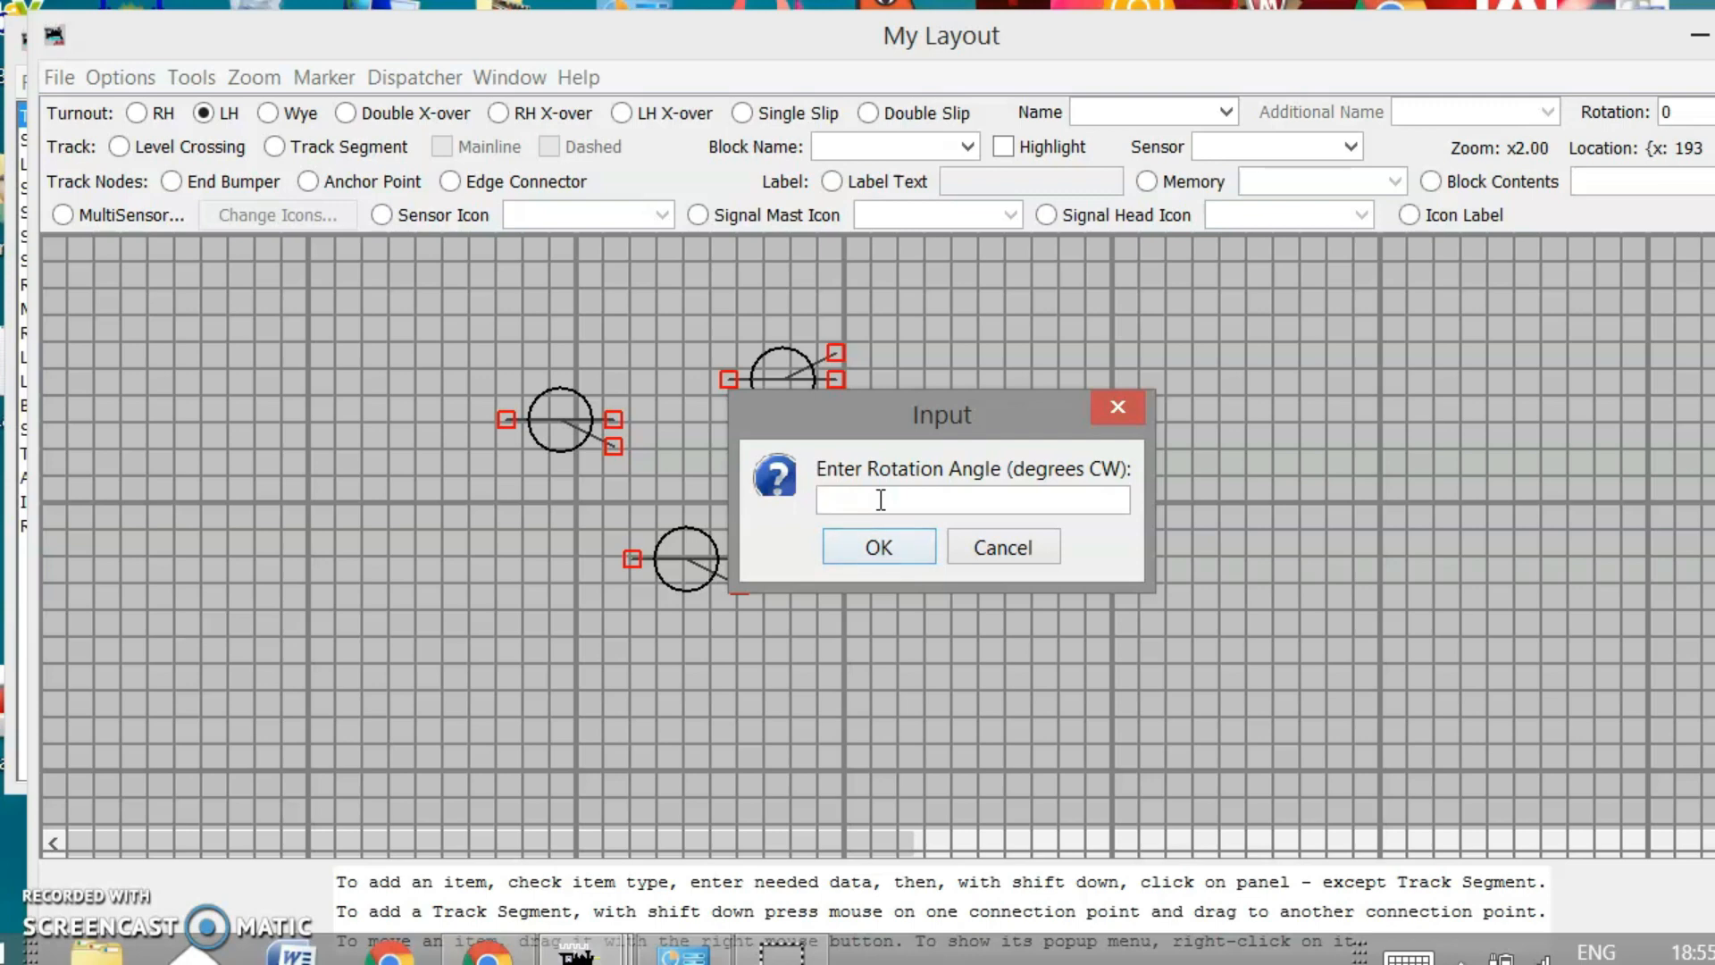
{"action": "type", "text": "-30"}
{"action": "left_click", "coordinate": [859, 545]}
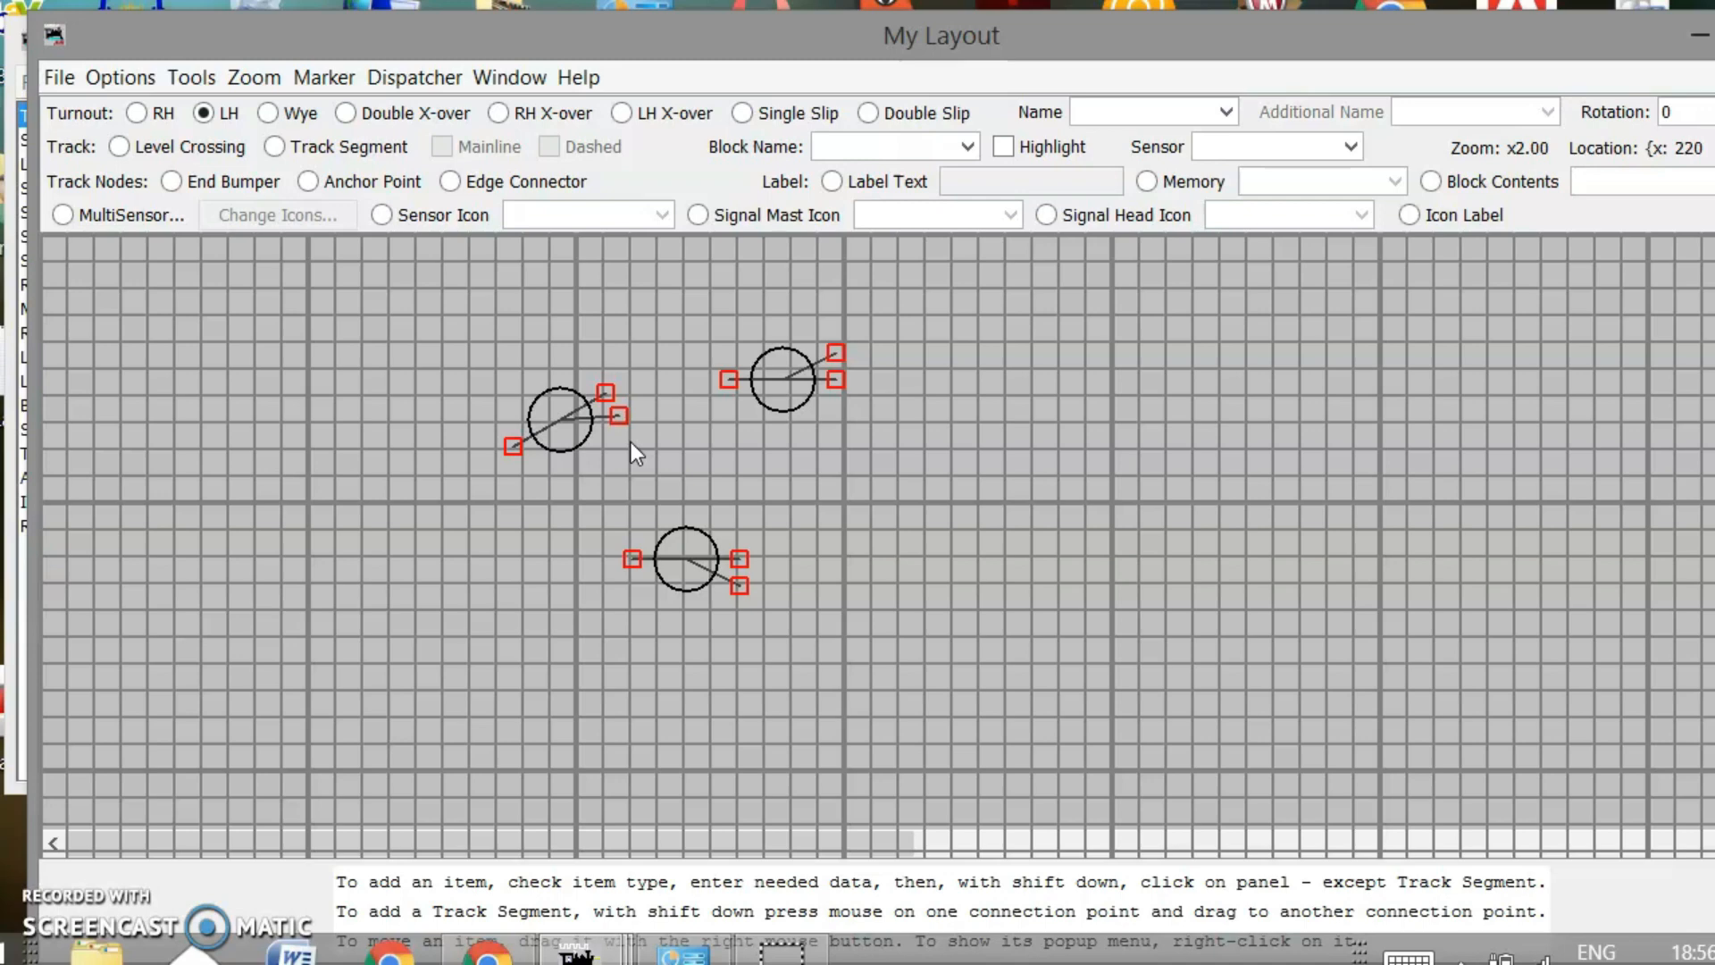
Rotate the upper turnout TO3 and the bottom turnout by 180 degrees each
{"action": "right_click", "coordinate": [778, 389]}
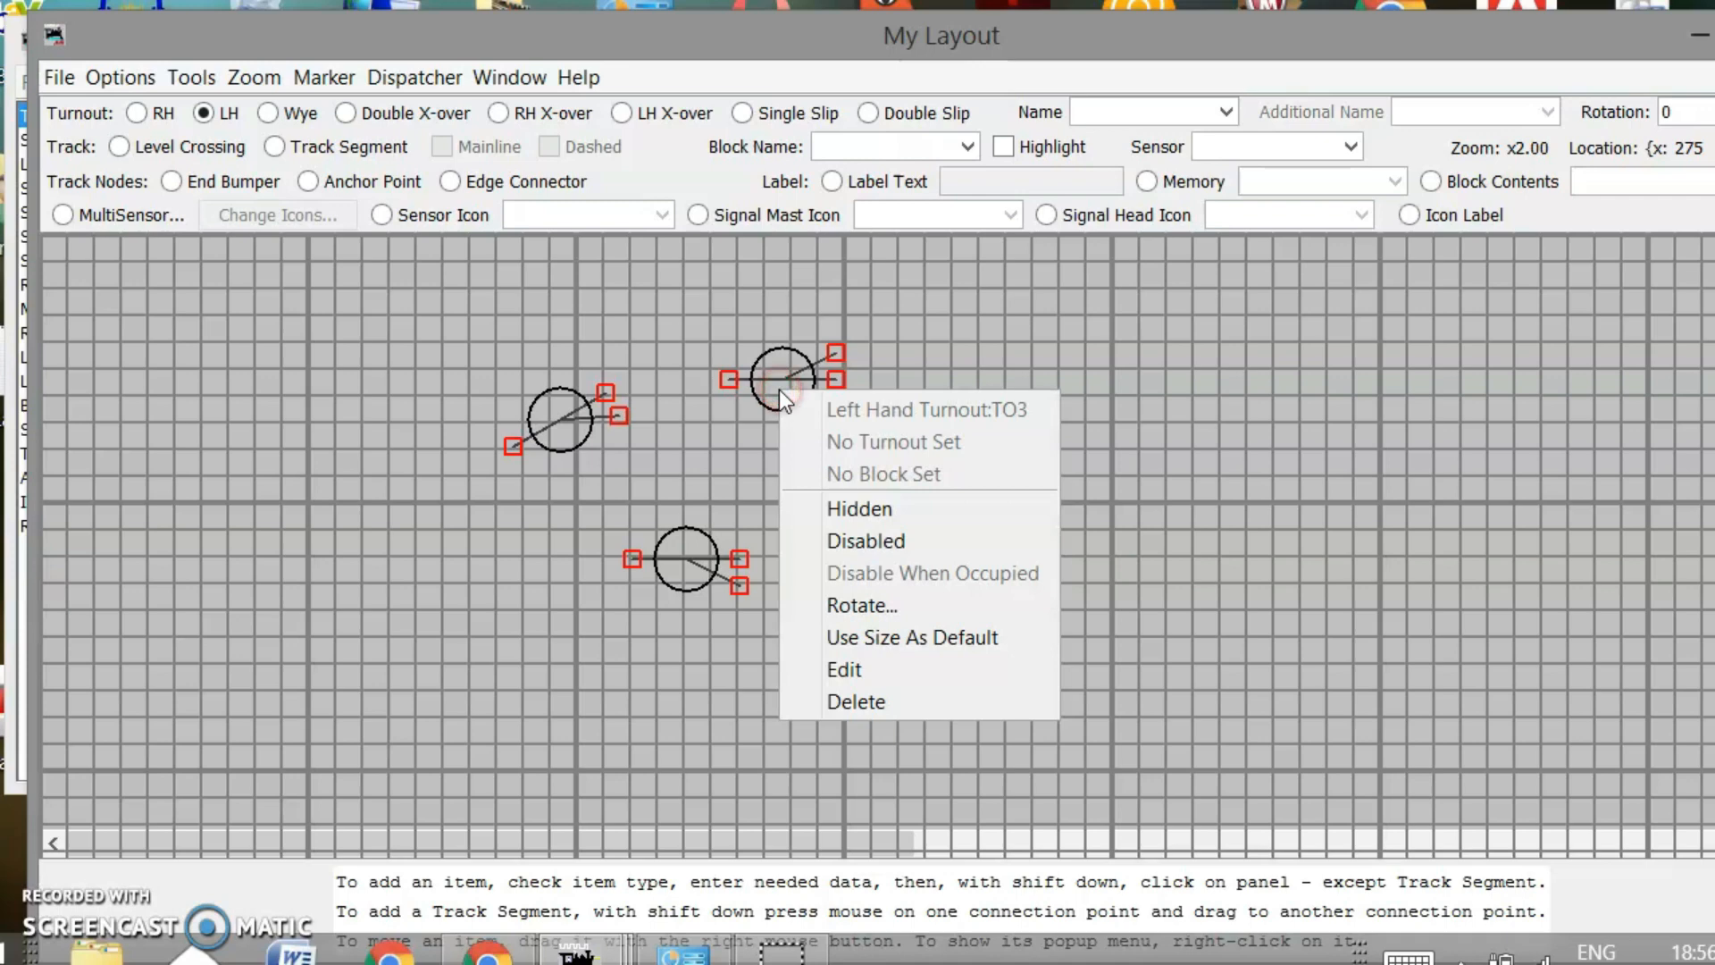
{"action": "left_click", "coordinate": [849, 607]}
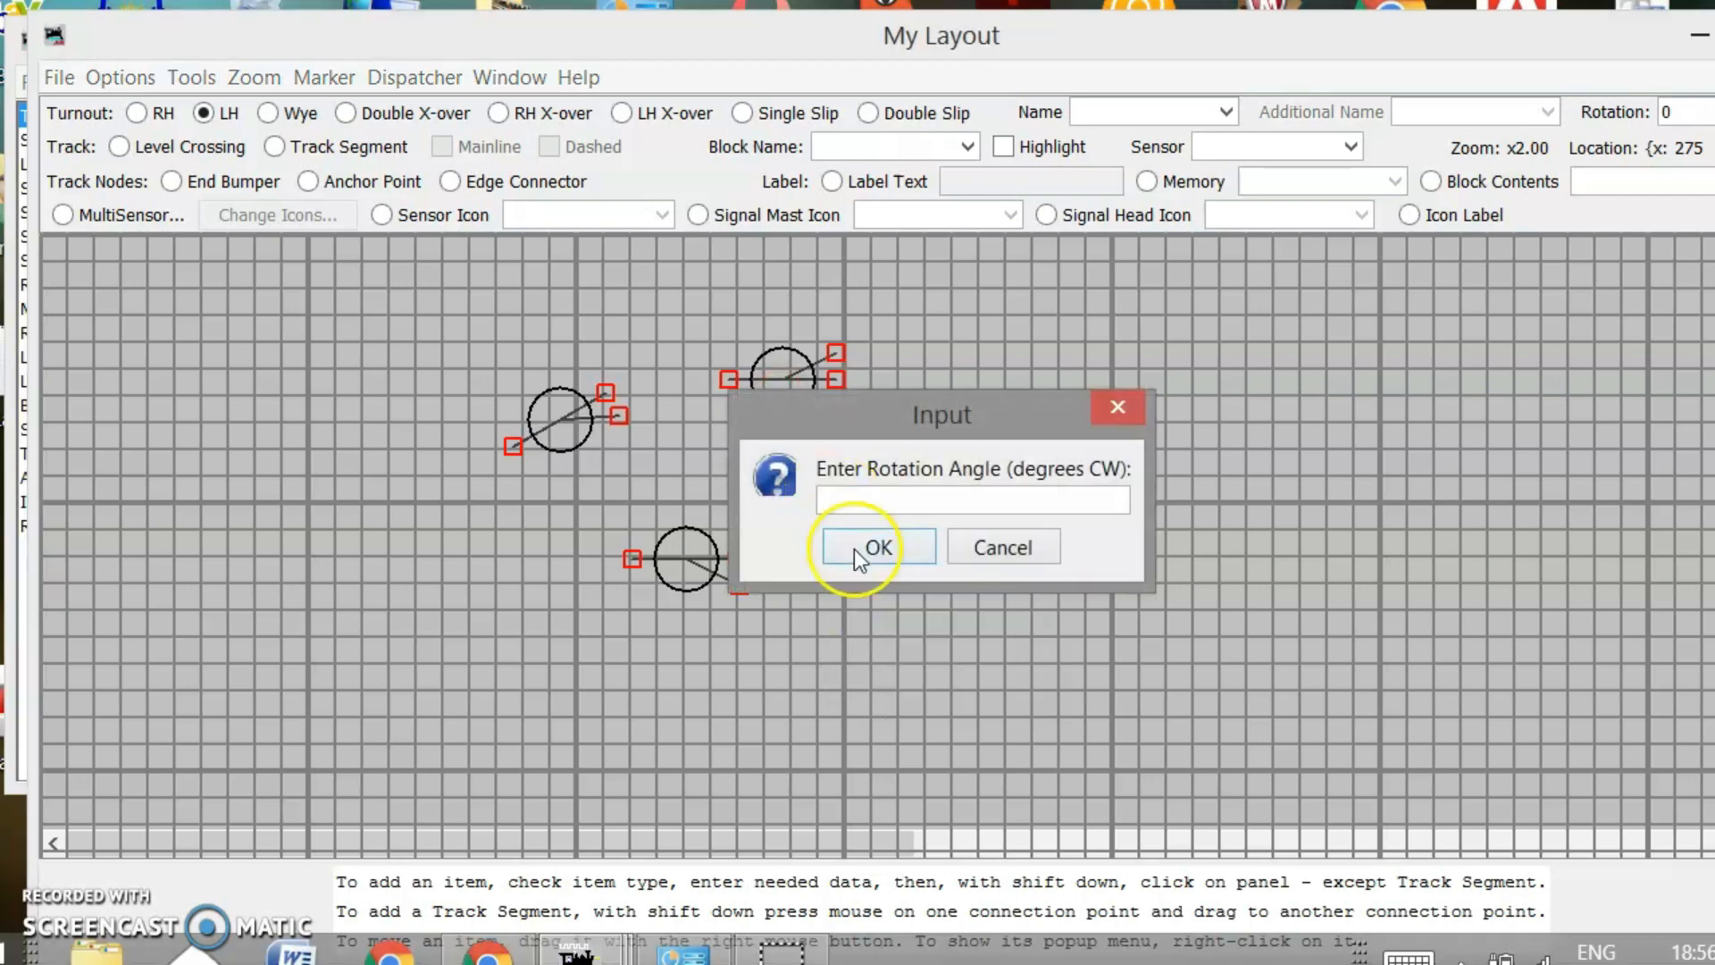
{"action": "type", "text": "1890"}
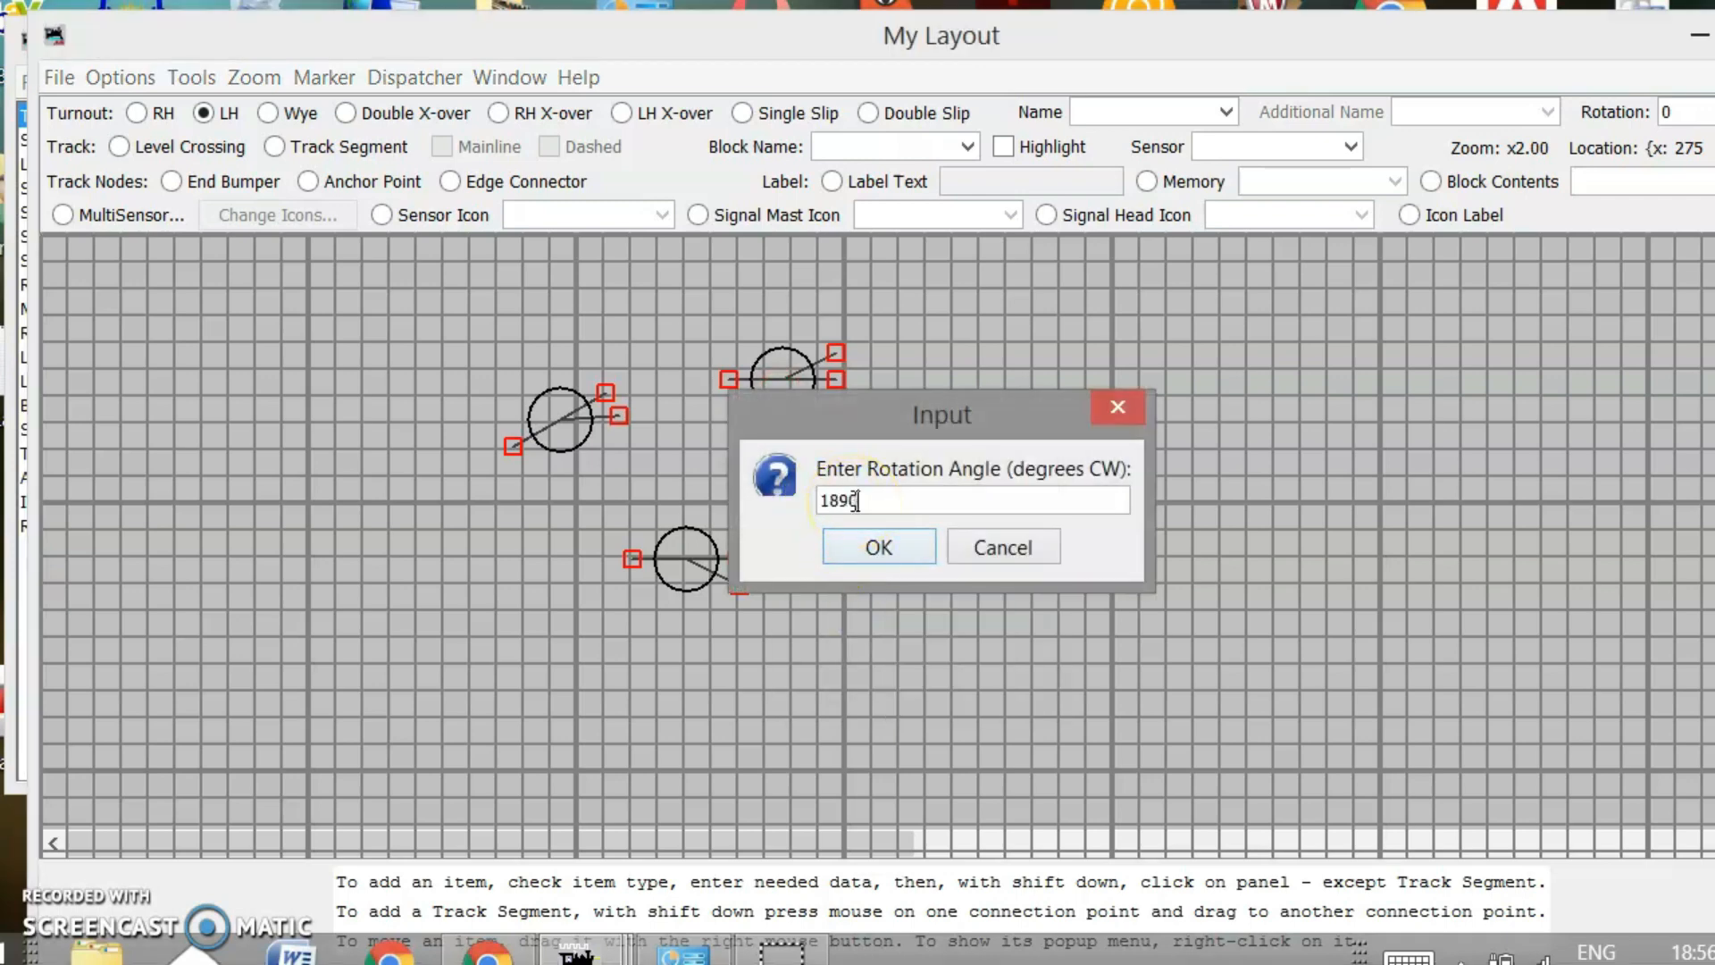
{"action": "key", "text": "BackSpace"}
{"action": "key", "text": "BackSpace"}
{"action": "type", "text": "0"}
{"action": "left_click", "coordinate": [856, 545]}
{"action": "left_click", "coordinate": [780, 355]}
{"action": "left_click", "coordinate": [549, 411]}
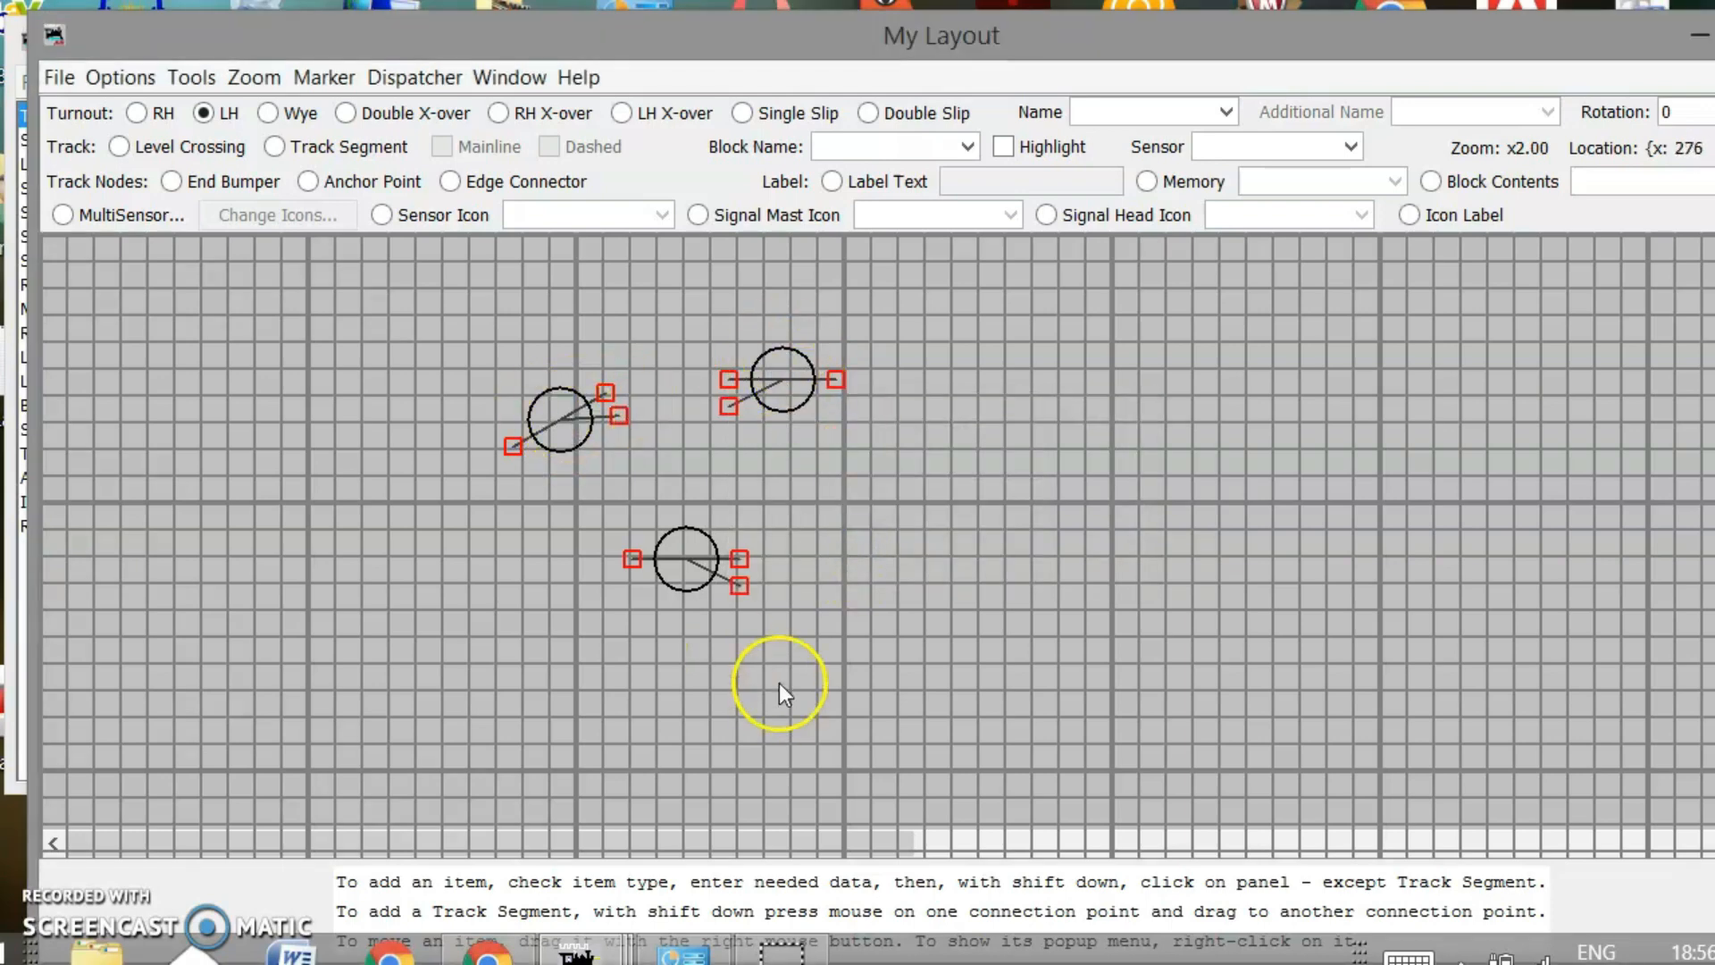
{"action": "right_click", "coordinate": [695, 537]}
{"action": "left_click", "coordinate": [763, 754]}
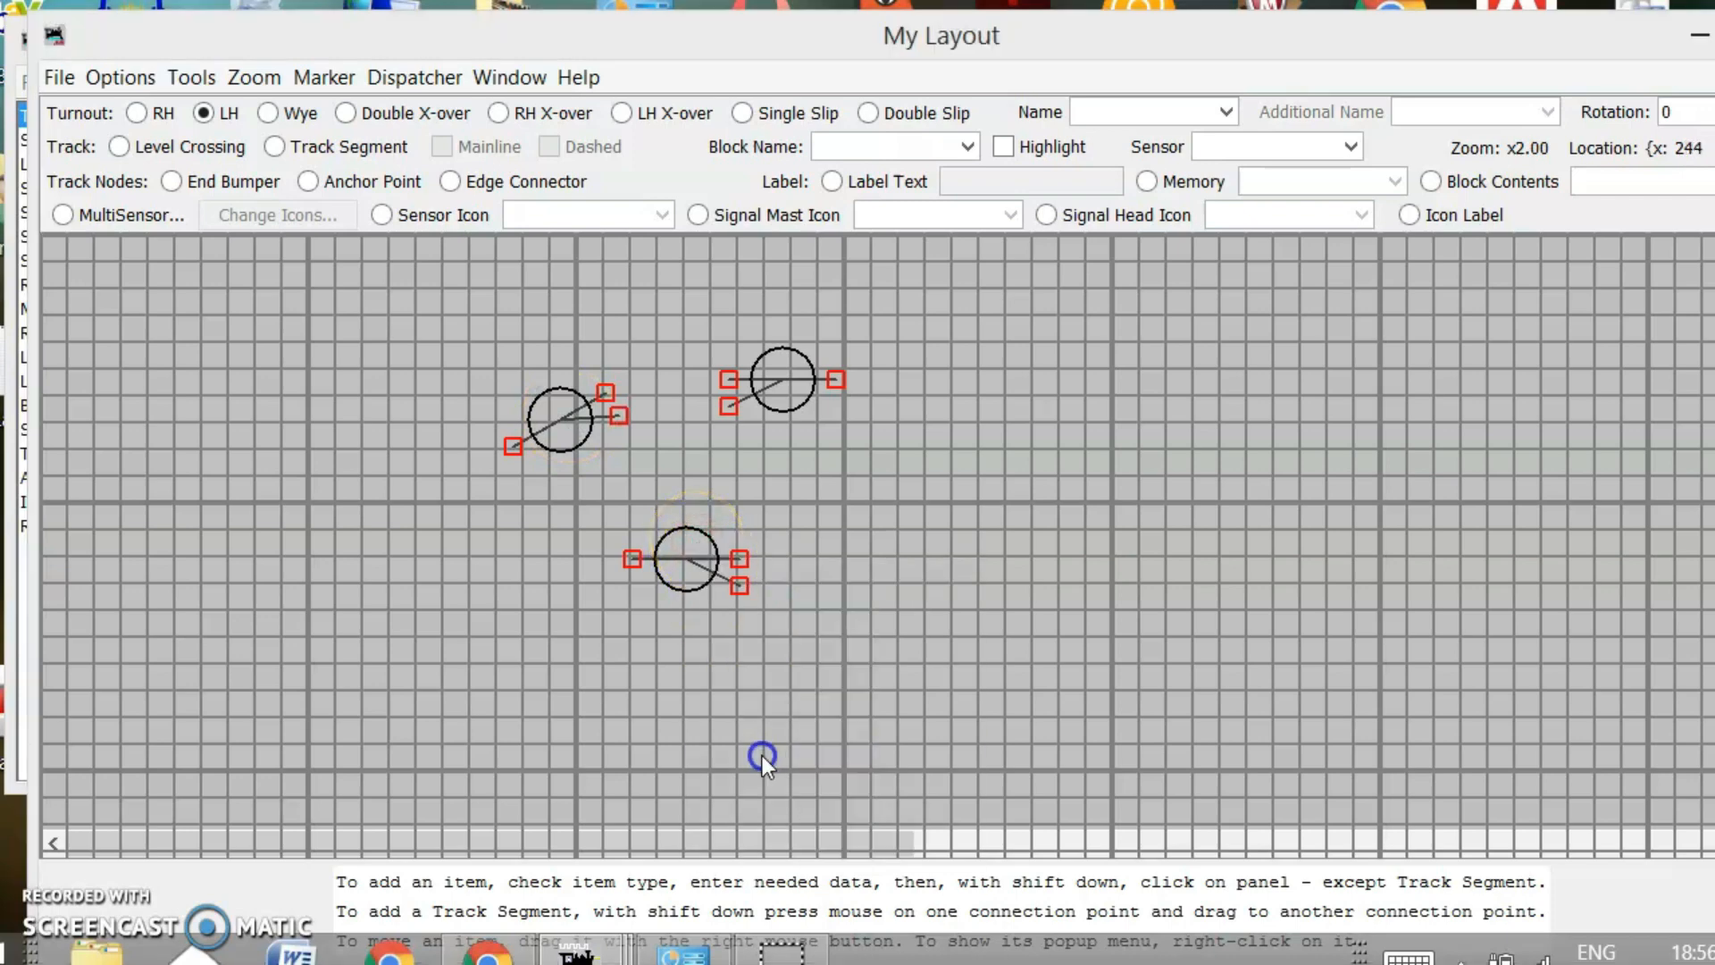
{"action": "type", "text": "180"}
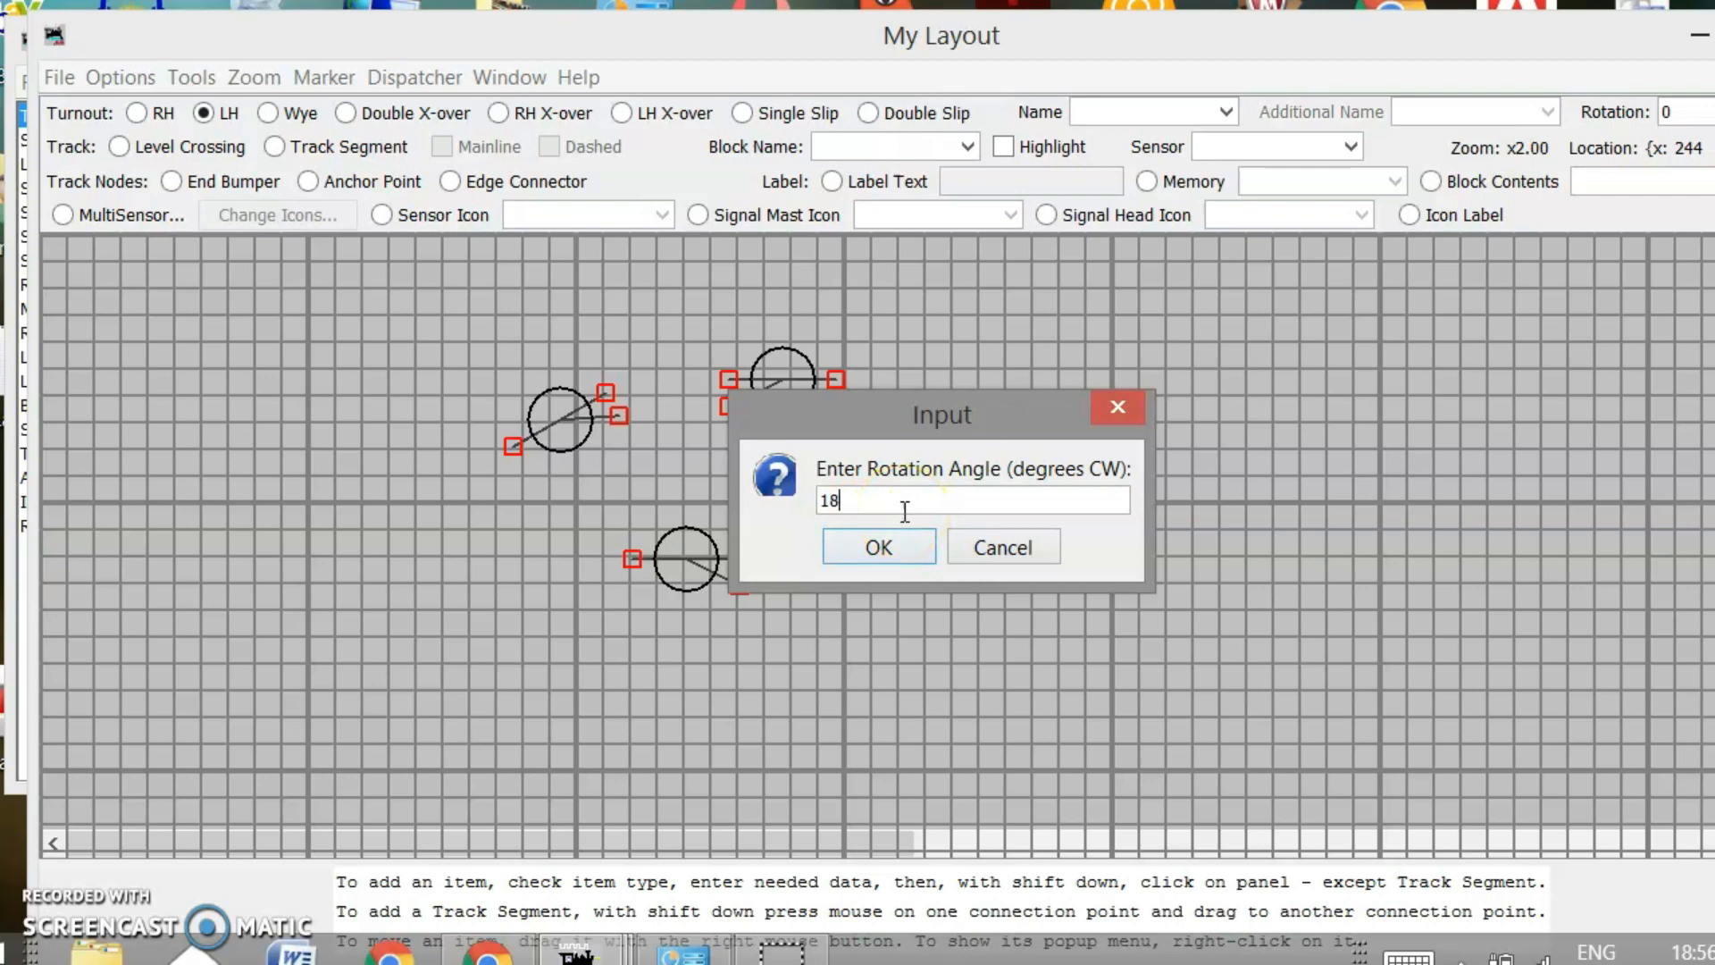
{"action": "left_click", "coordinate": [901, 546]}
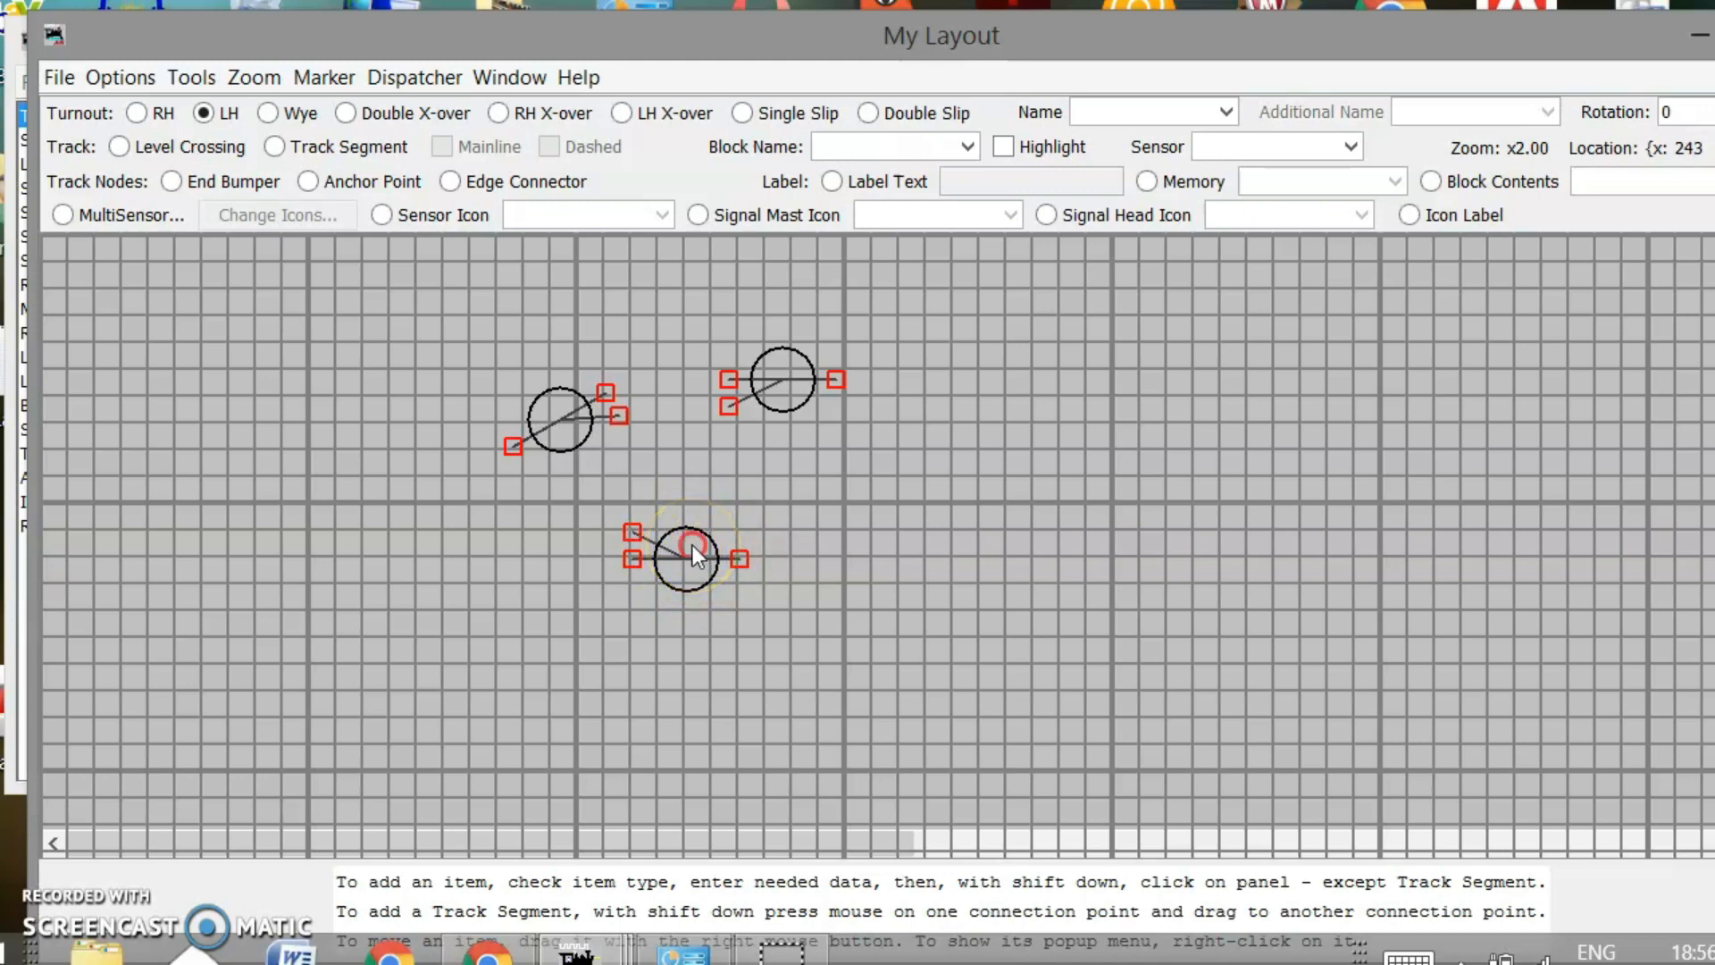
Move the bottom turnout far right and set the other two diagonally together at left
{"action": "left_click_drag", "start_coordinate": [693, 547], "coordinate": [1236, 366]}
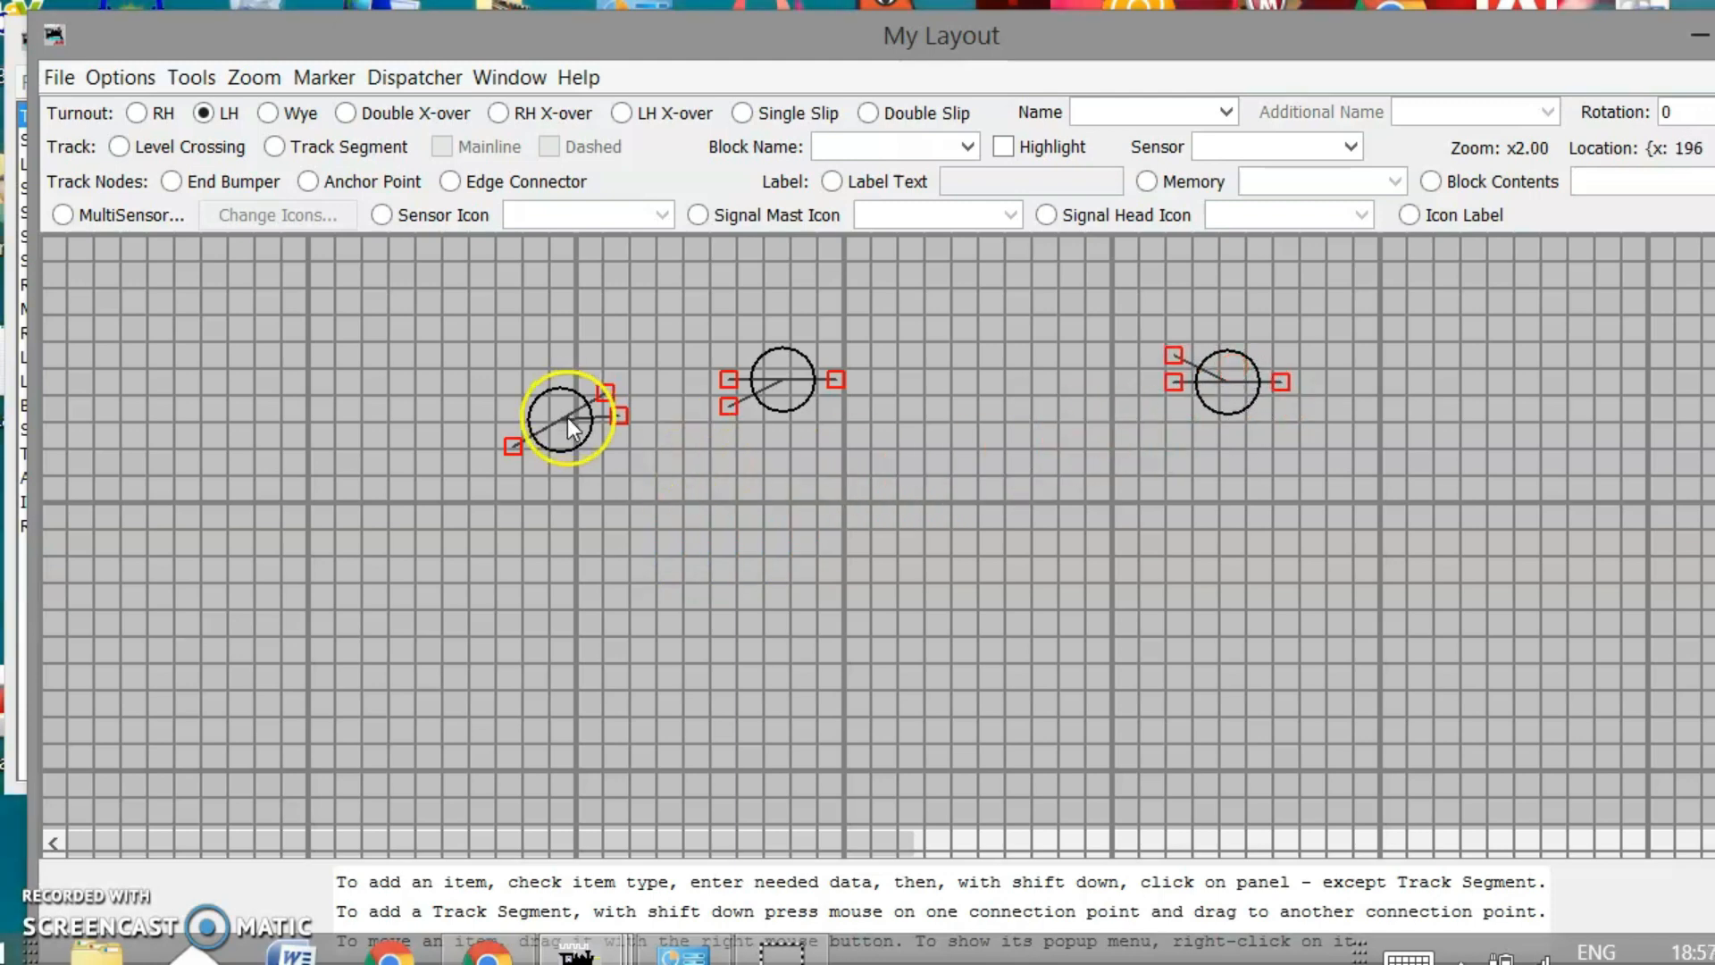
{"action": "left_click_drag", "start_coordinate": [573, 406], "coordinate": [592, 506]}
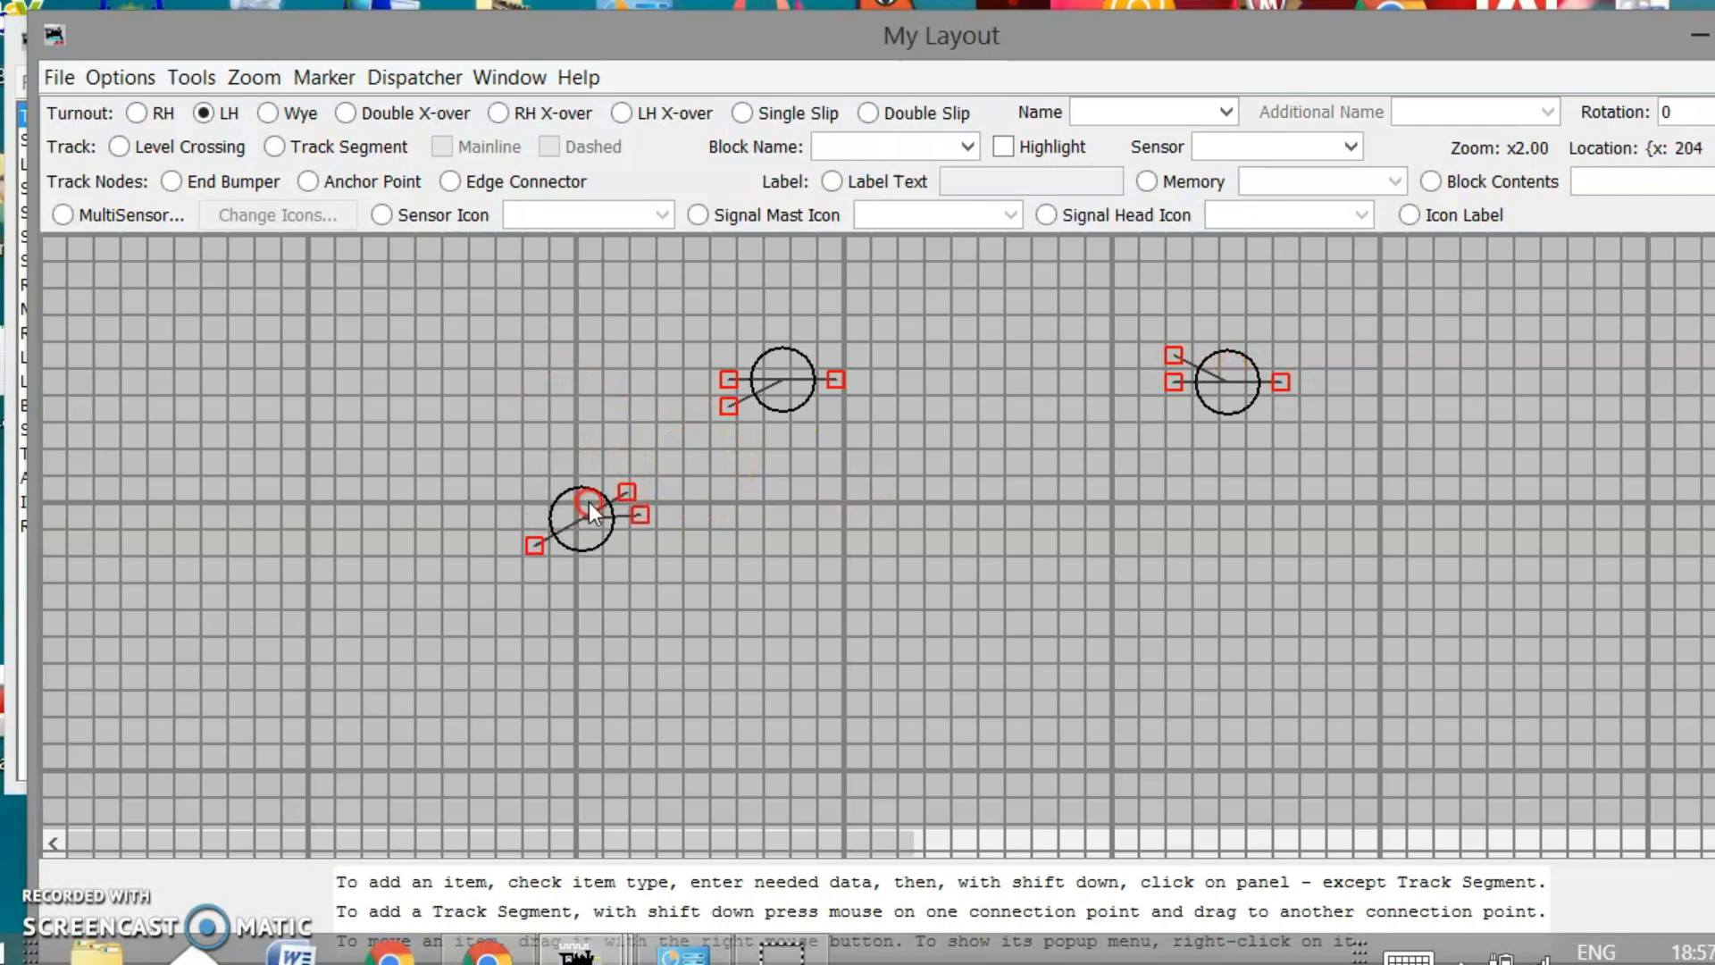
{"action": "left_click_drag", "start_coordinate": [786, 360], "coordinate": [722, 420]}
Select Track Segment as the track type and zoom the panel to x 3.0
{"action": "left_click", "coordinate": [296, 141]}
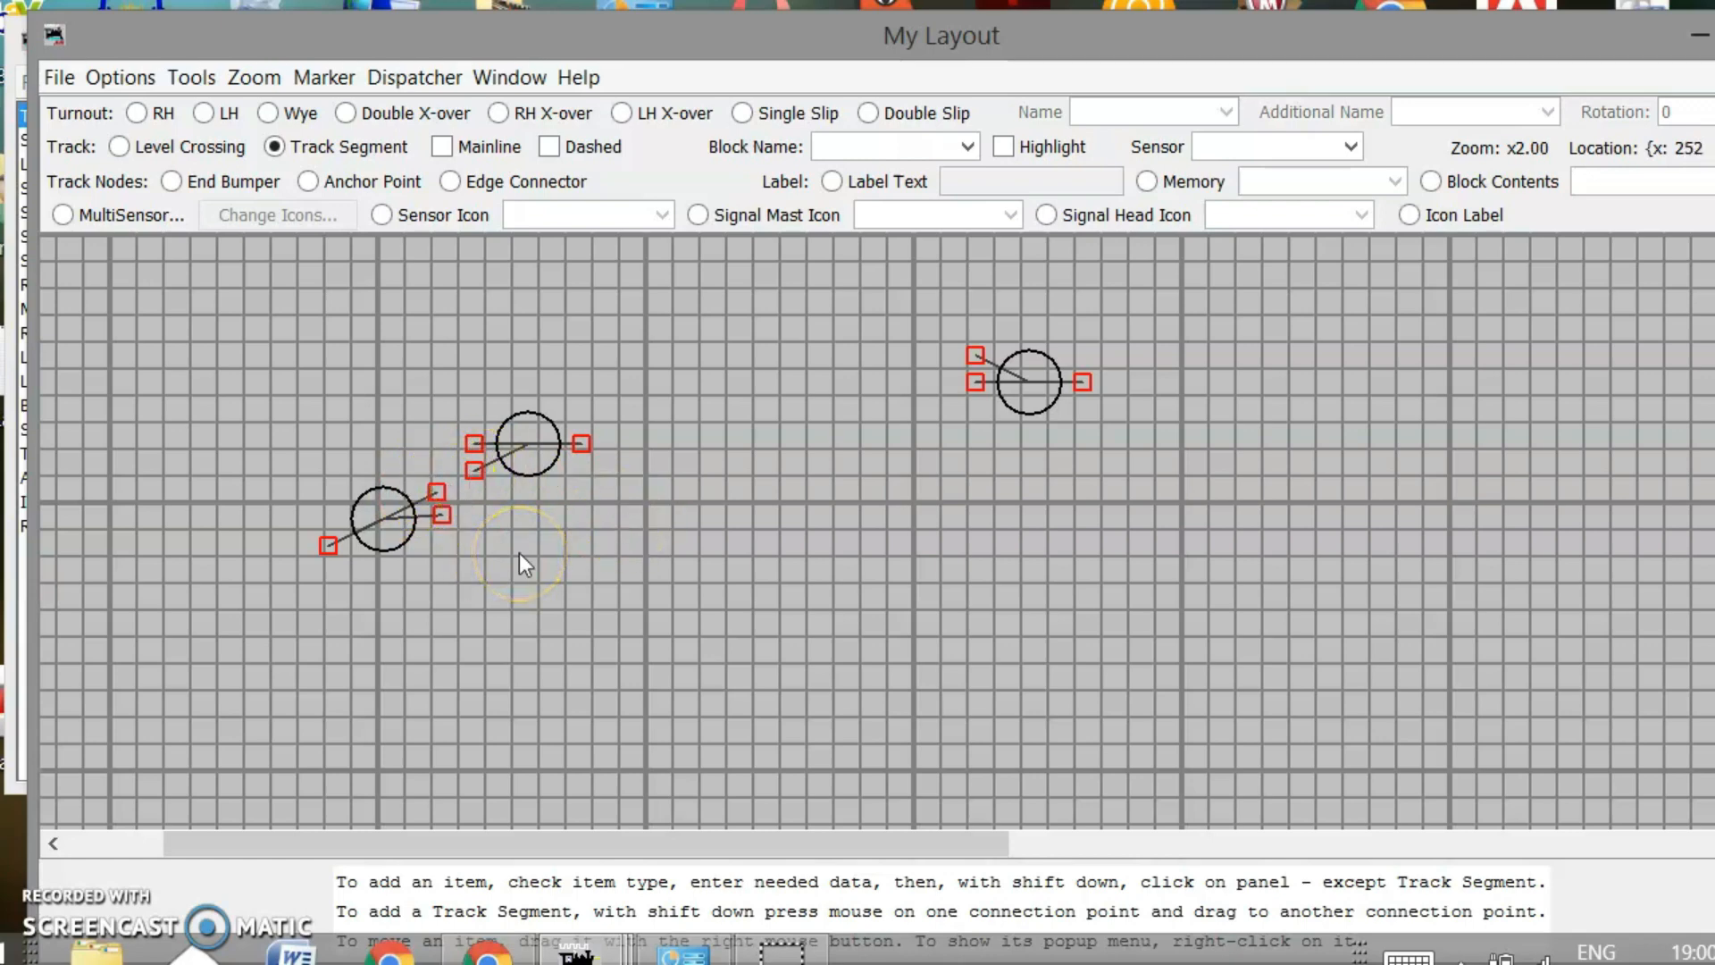
{"action": "left_click", "coordinate": [251, 75]}
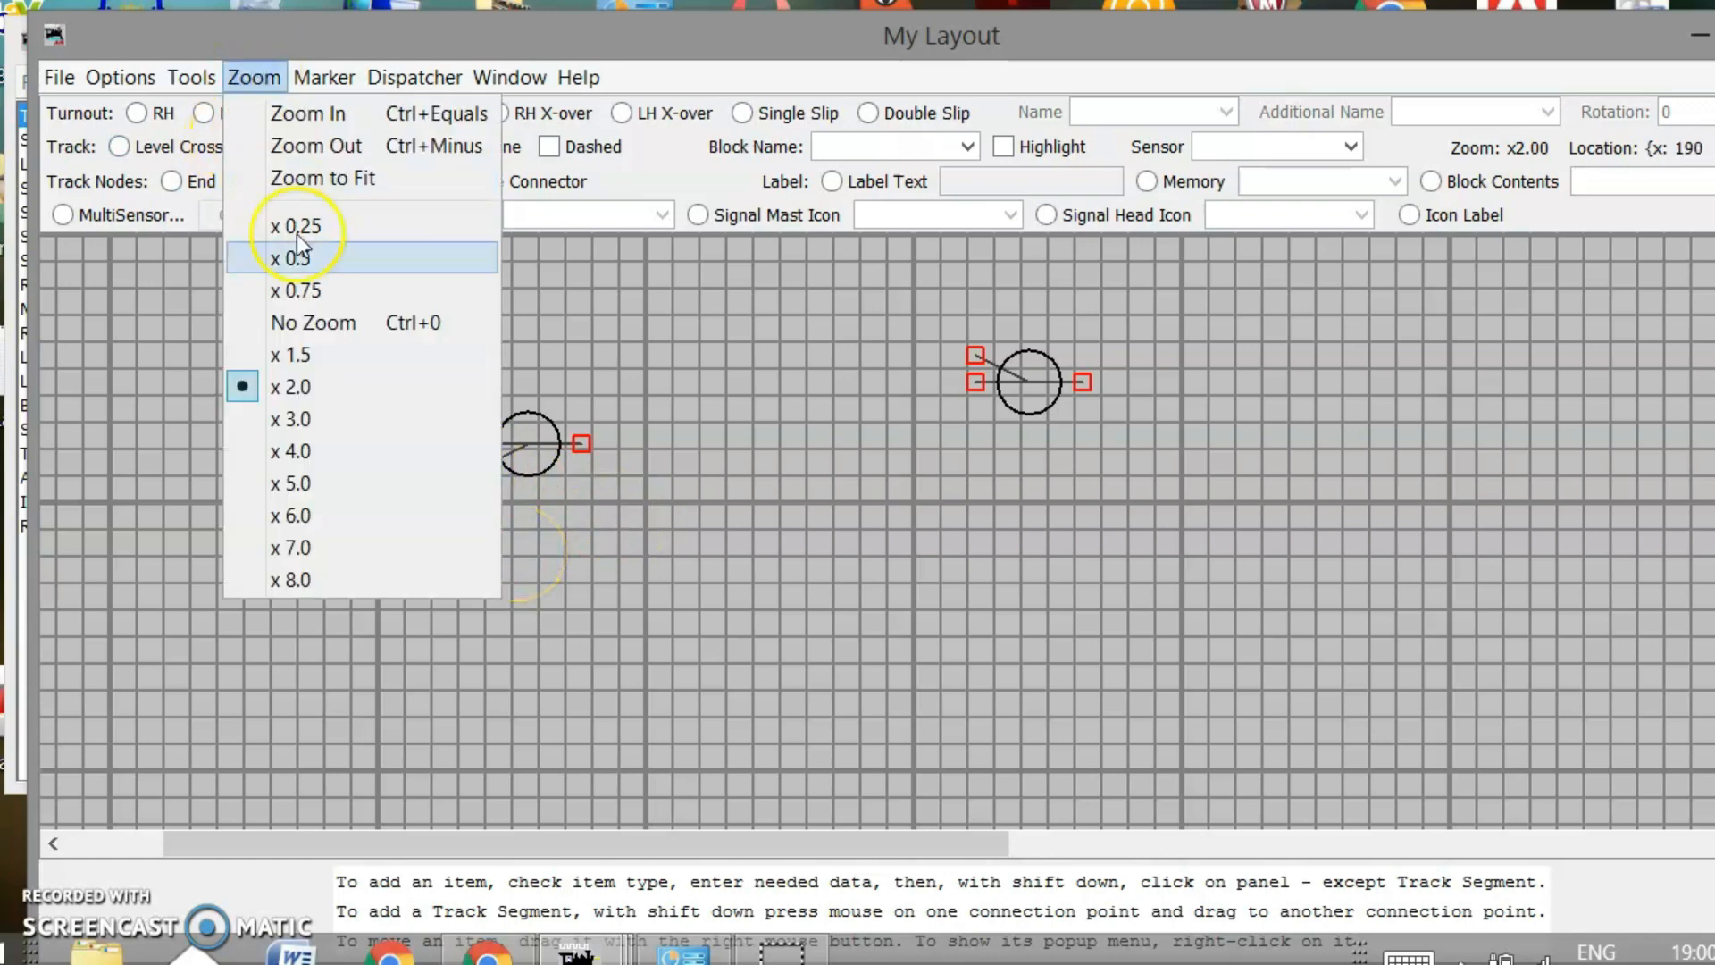
{"action": "left_click", "coordinate": [295, 419]}
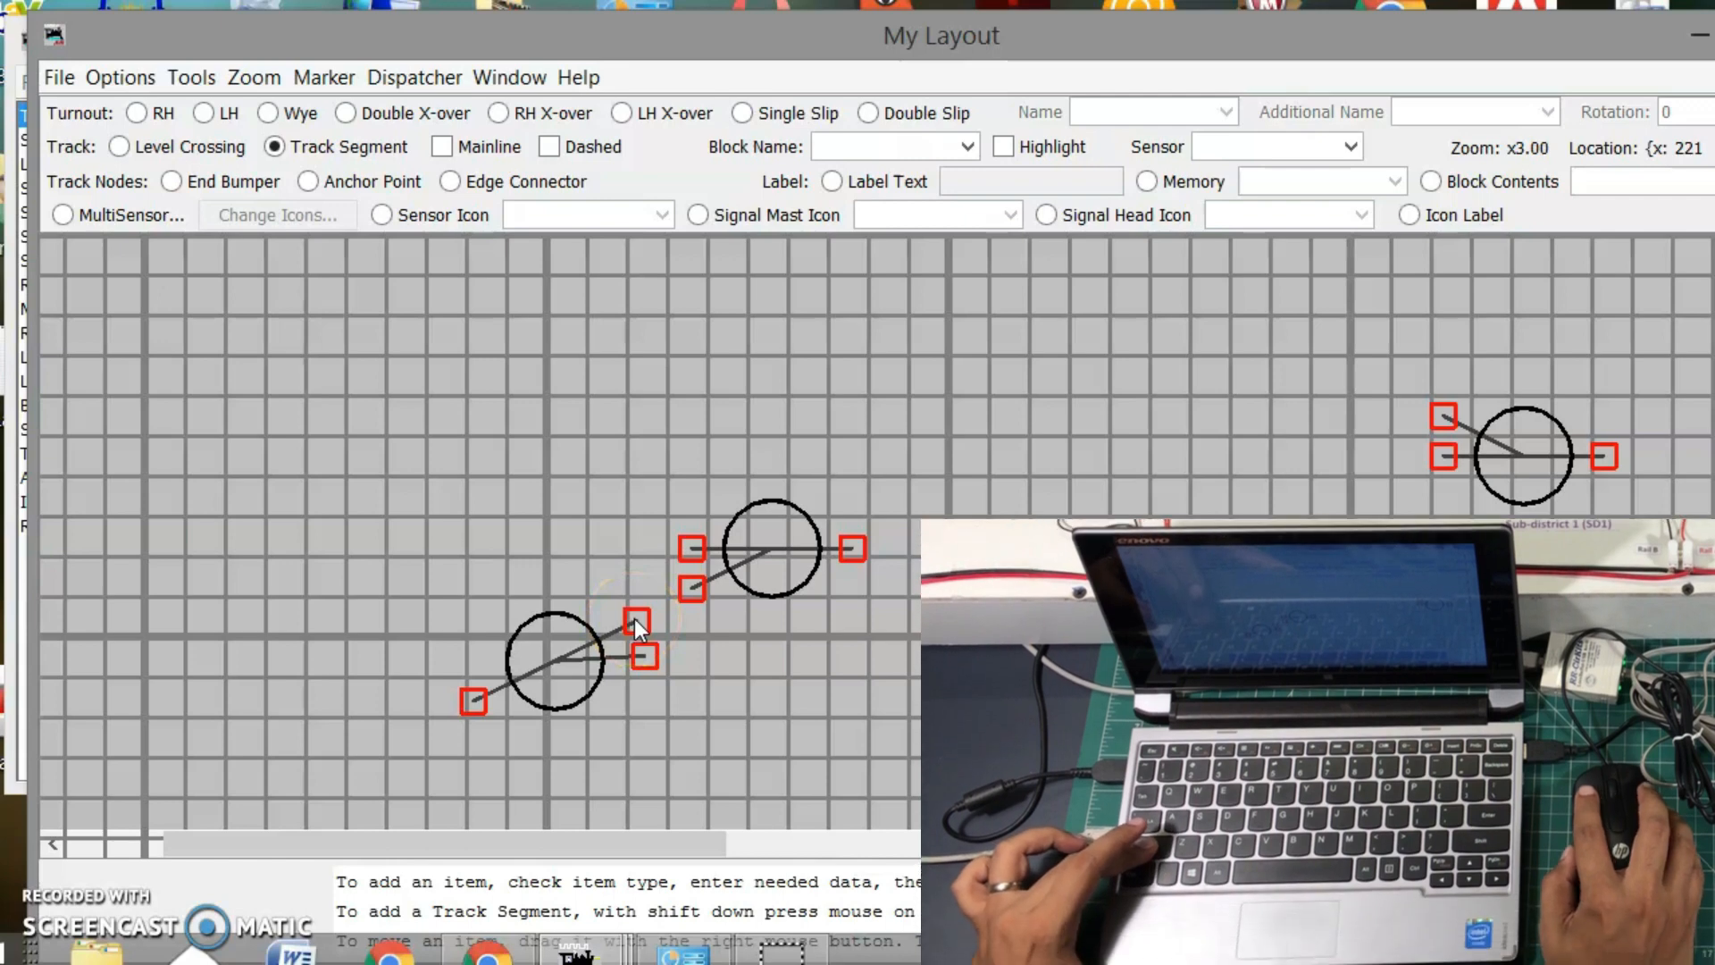
Draw a track segment joining the left turnout's end point to the upper turnout's
{"action": "left_click_drag", "start_coordinate": [636, 620], "coordinate": [644, 617]}
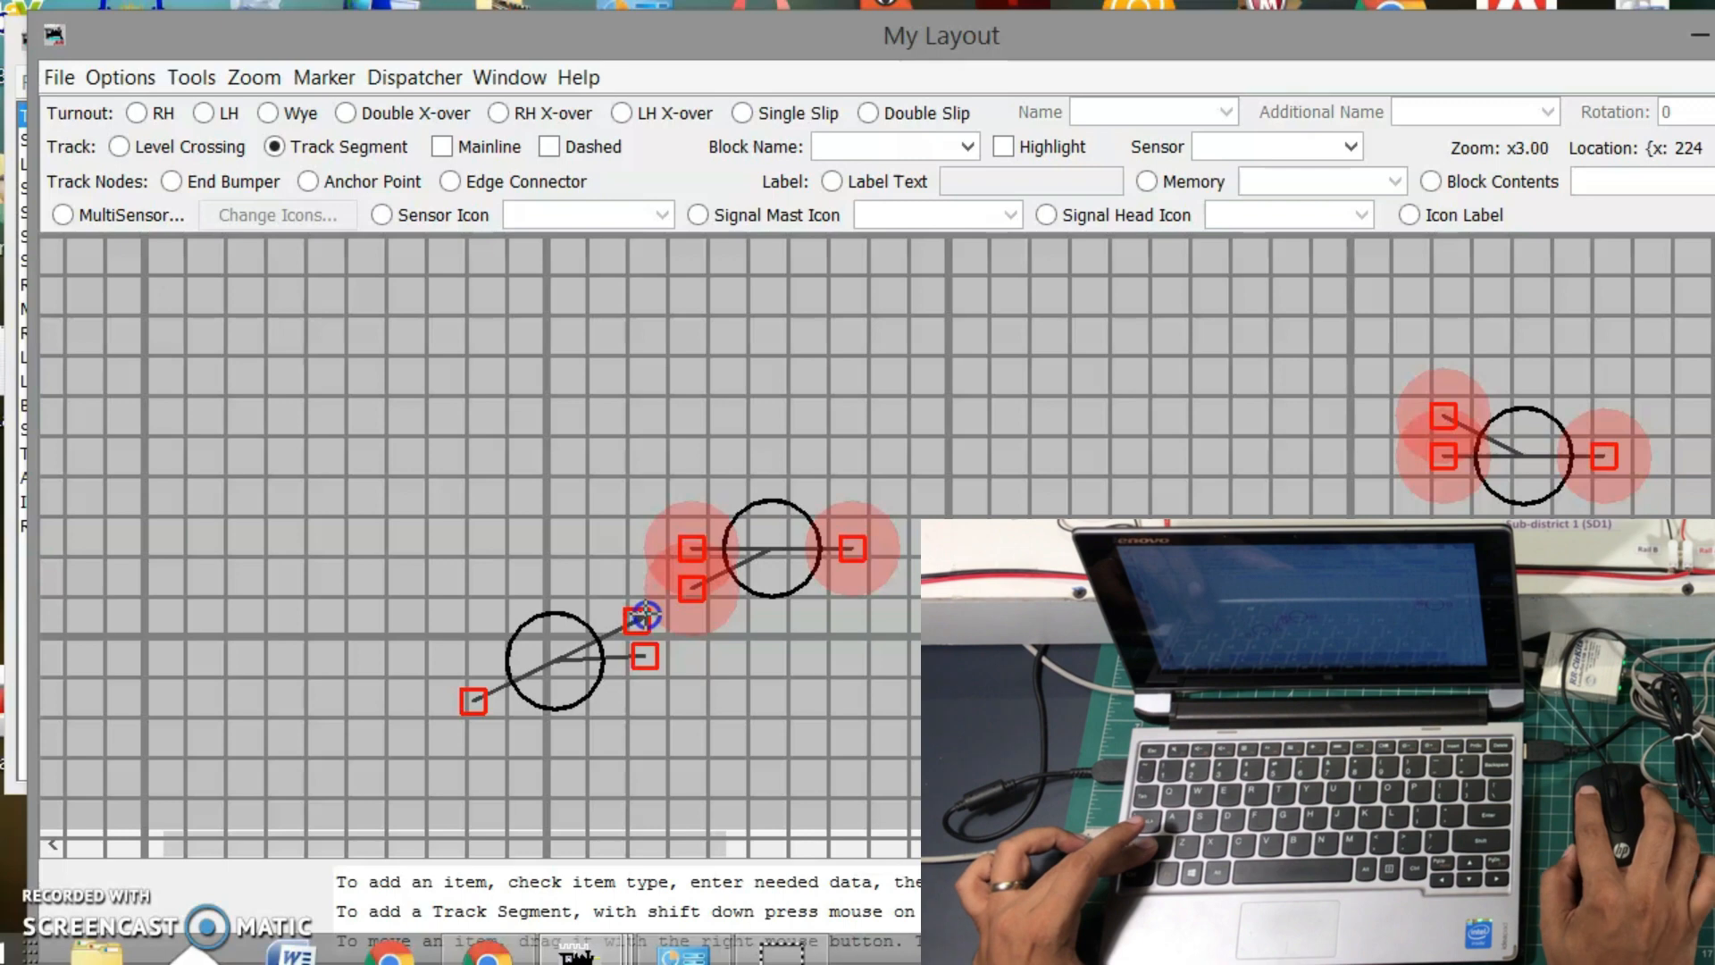
{"action": "left_click_drag", "start_coordinate": [644, 616], "coordinate": [694, 592]}
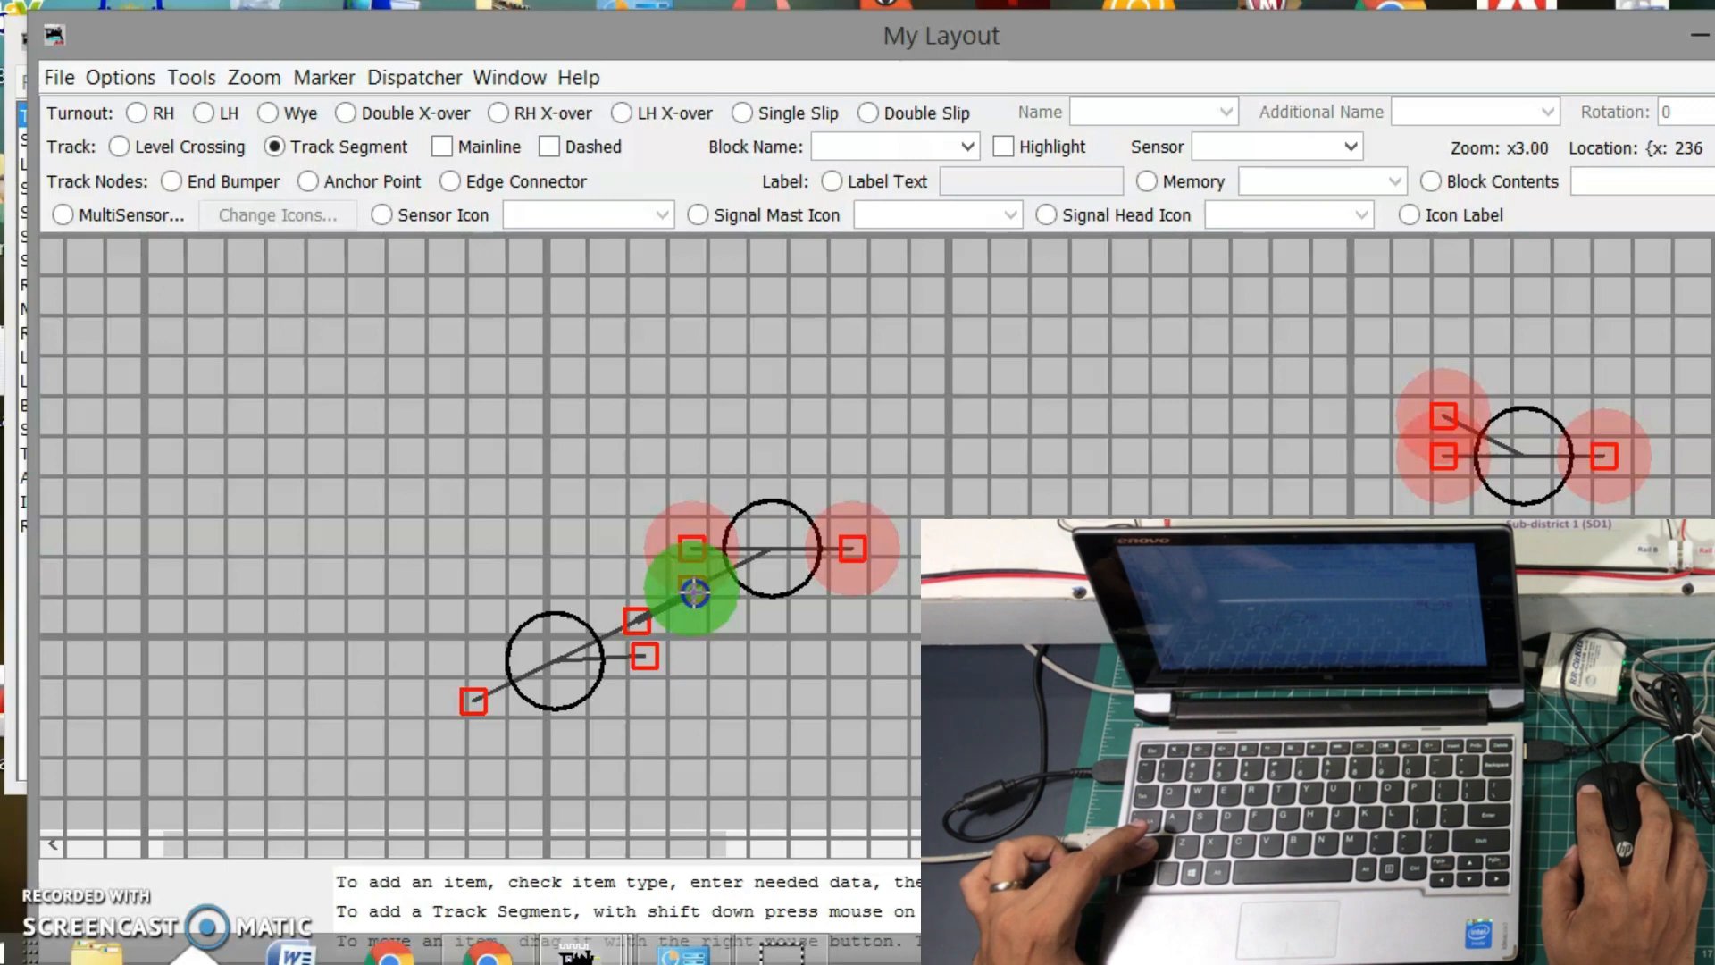
{"action": "left_click_drag", "start_coordinate": [694, 593], "coordinate": [695, 593]}
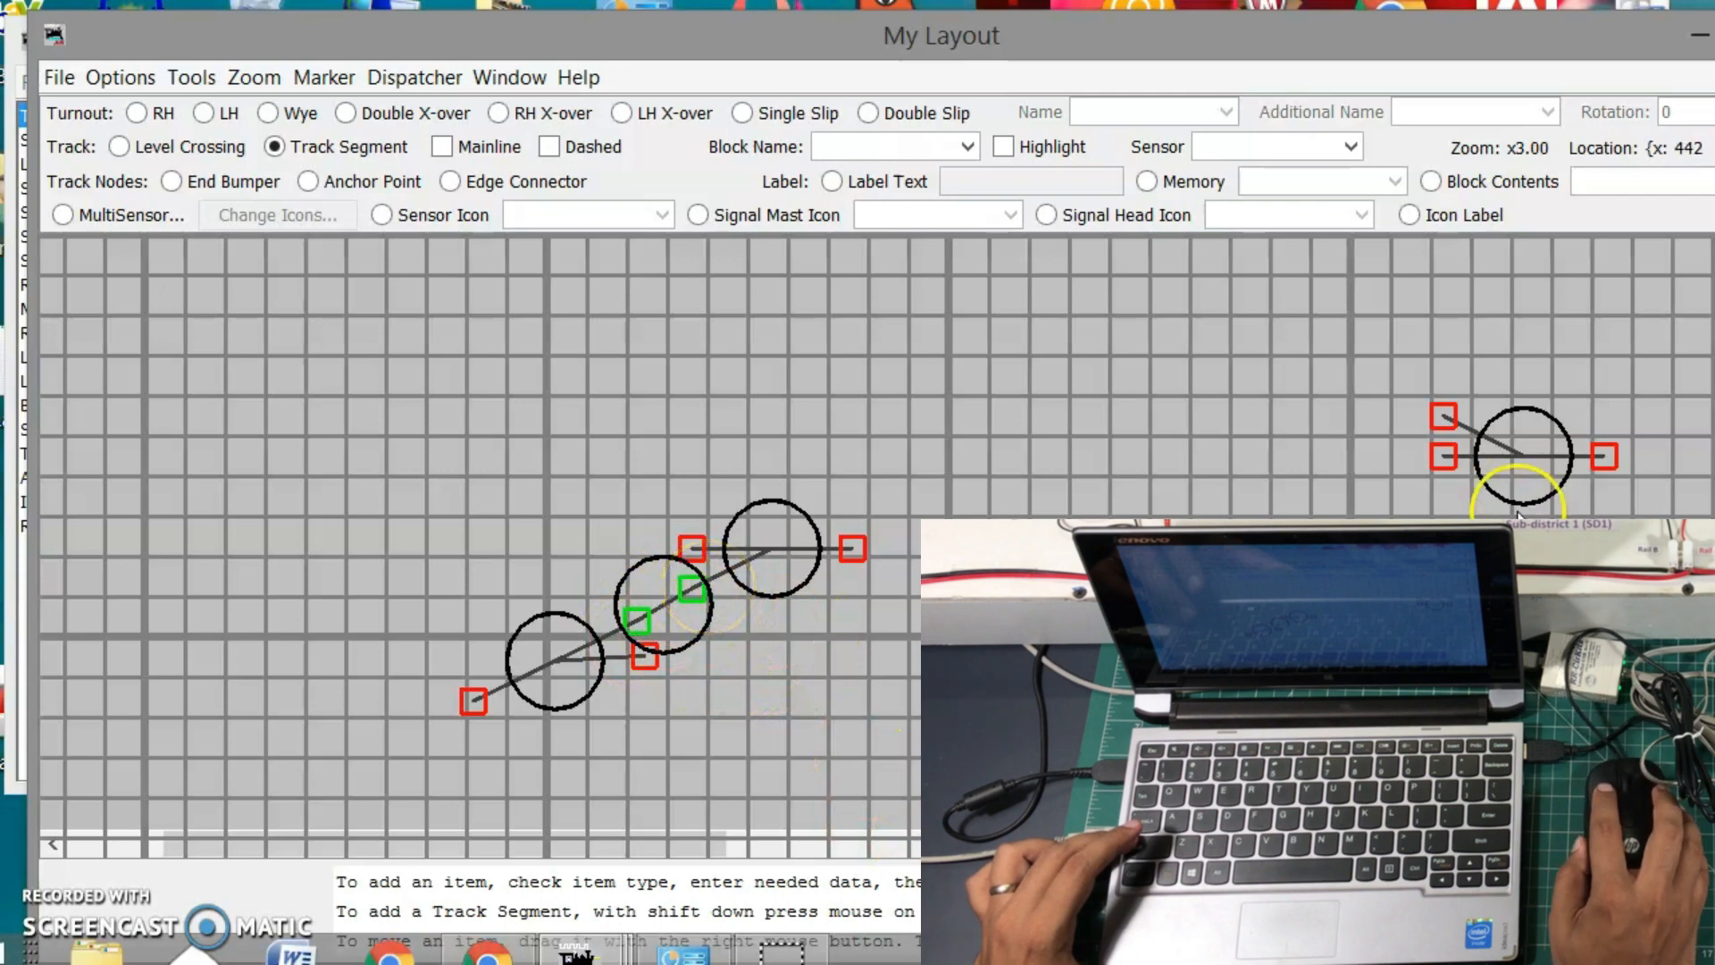
Move the far-right turnout lower and slightly left
{"action": "left_click_drag", "start_coordinate": [1530, 435], "coordinate": [1342, 518]}
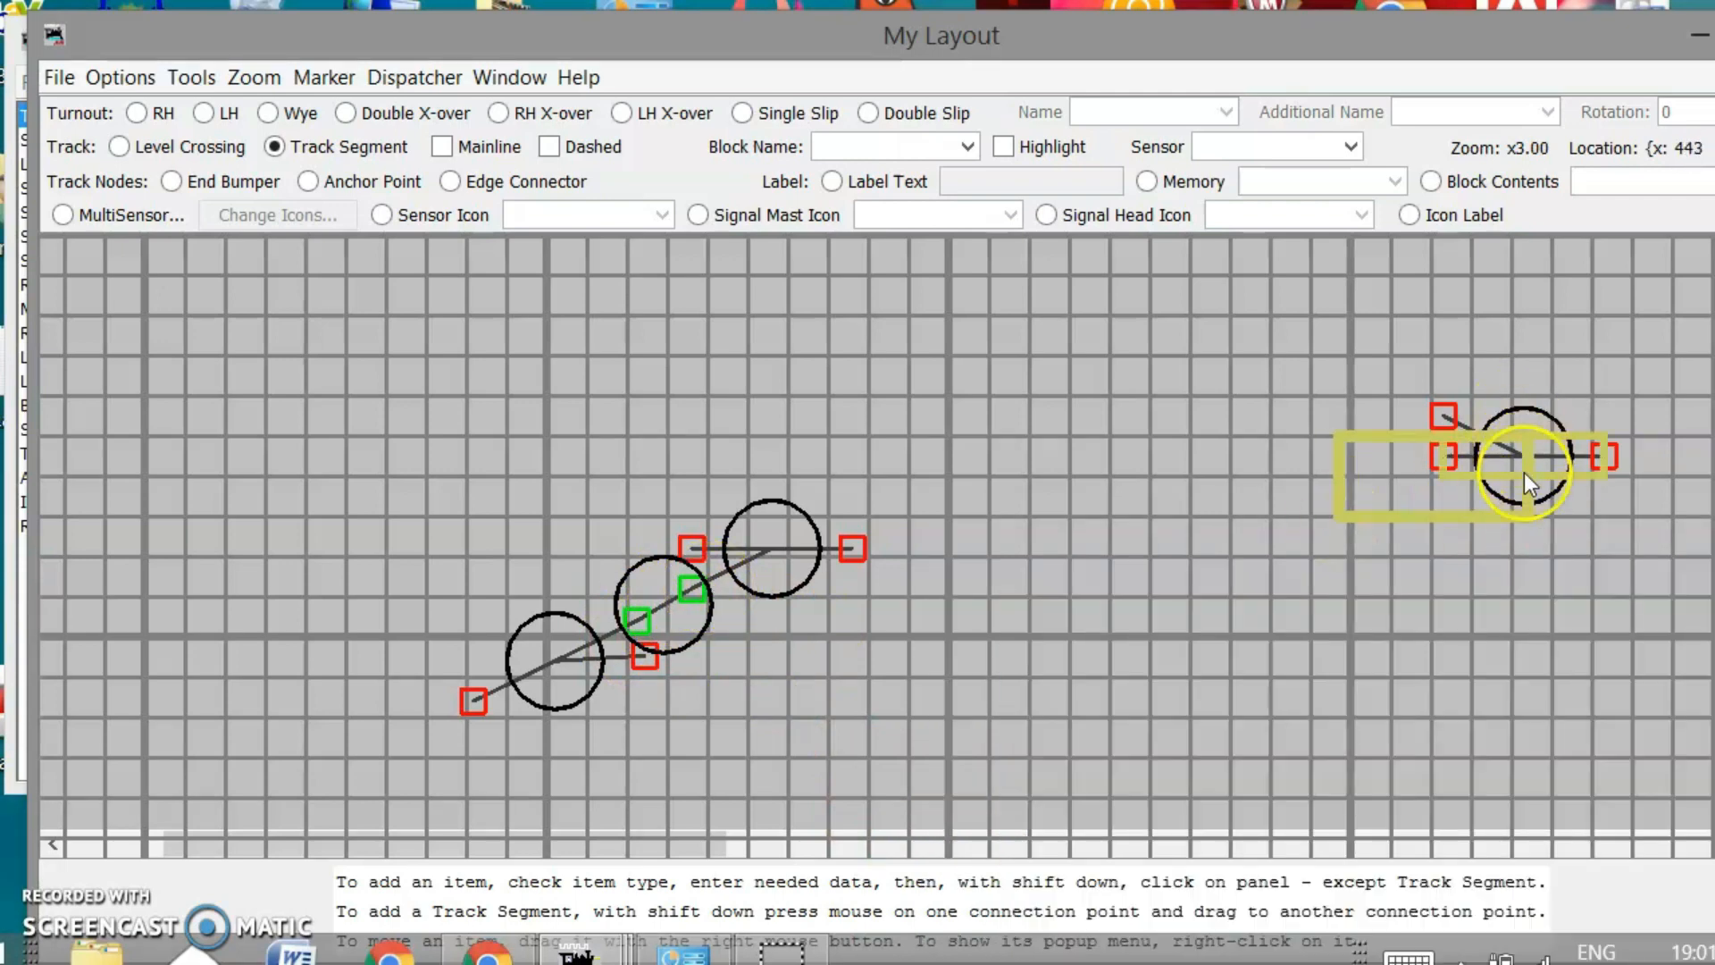
{"action": "left_click", "coordinate": [1574, 390]}
{"action": "left_click_drag", "start_coordinate": [1553, 447], "coordinate": [1446, 554]}
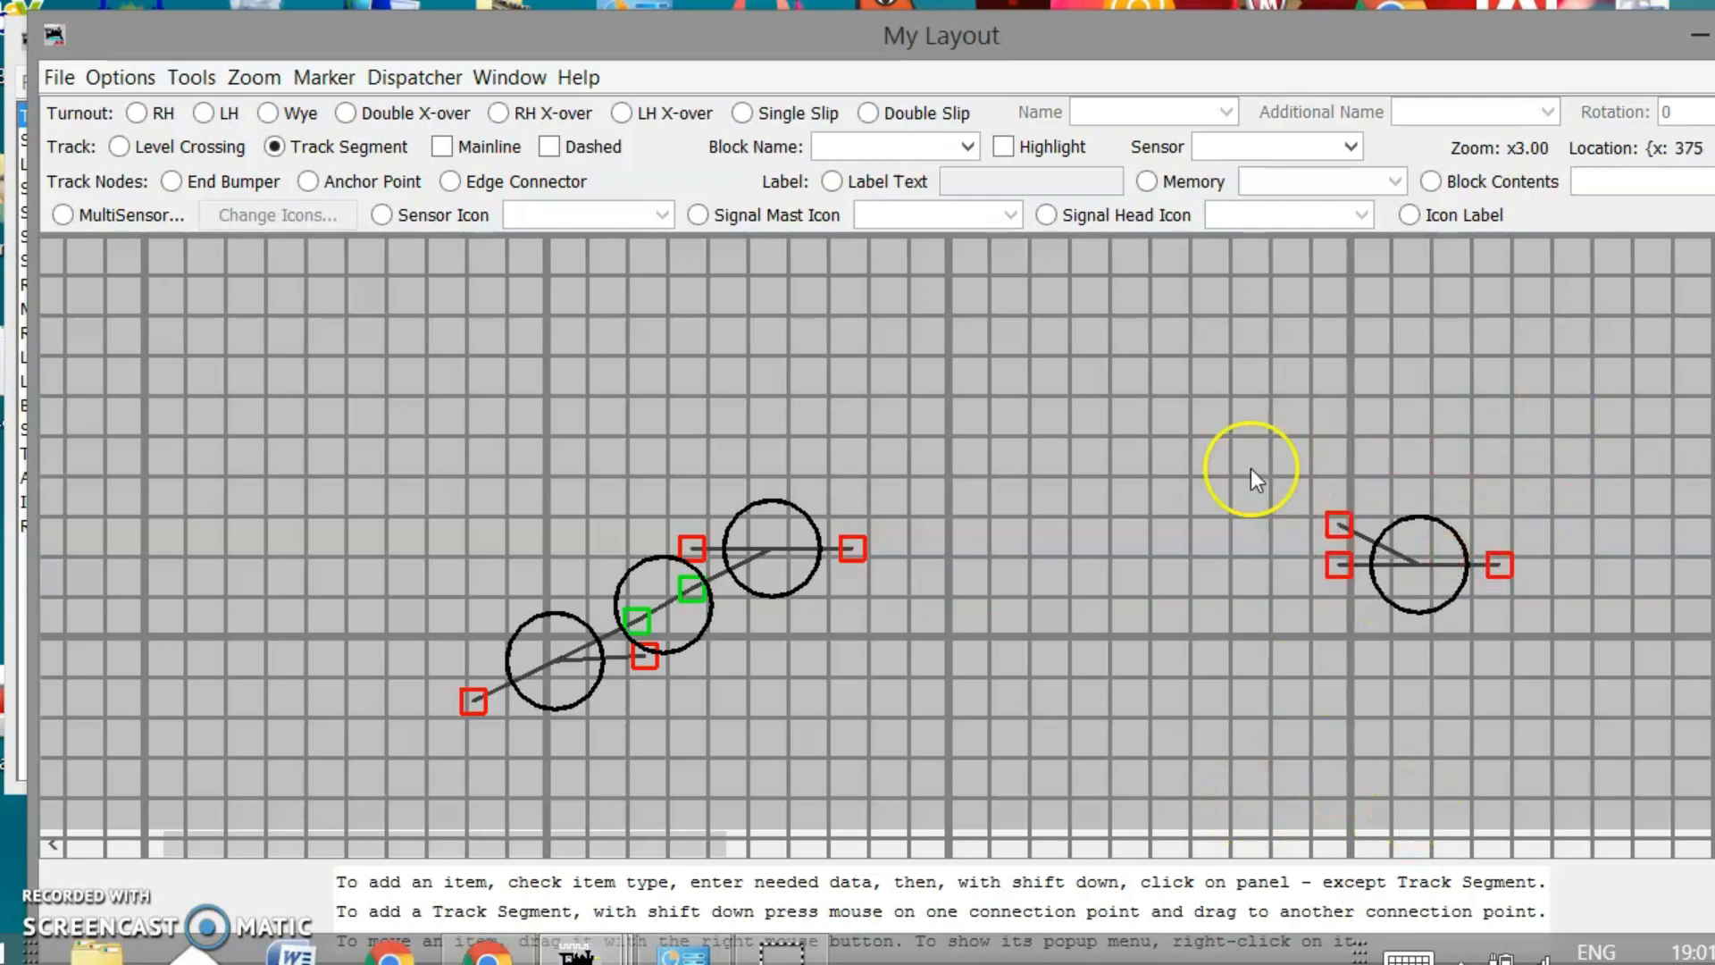
{"action": "left_click_drag", "start_coordinate": [1060, 36], "coordinate": [950, 16]}
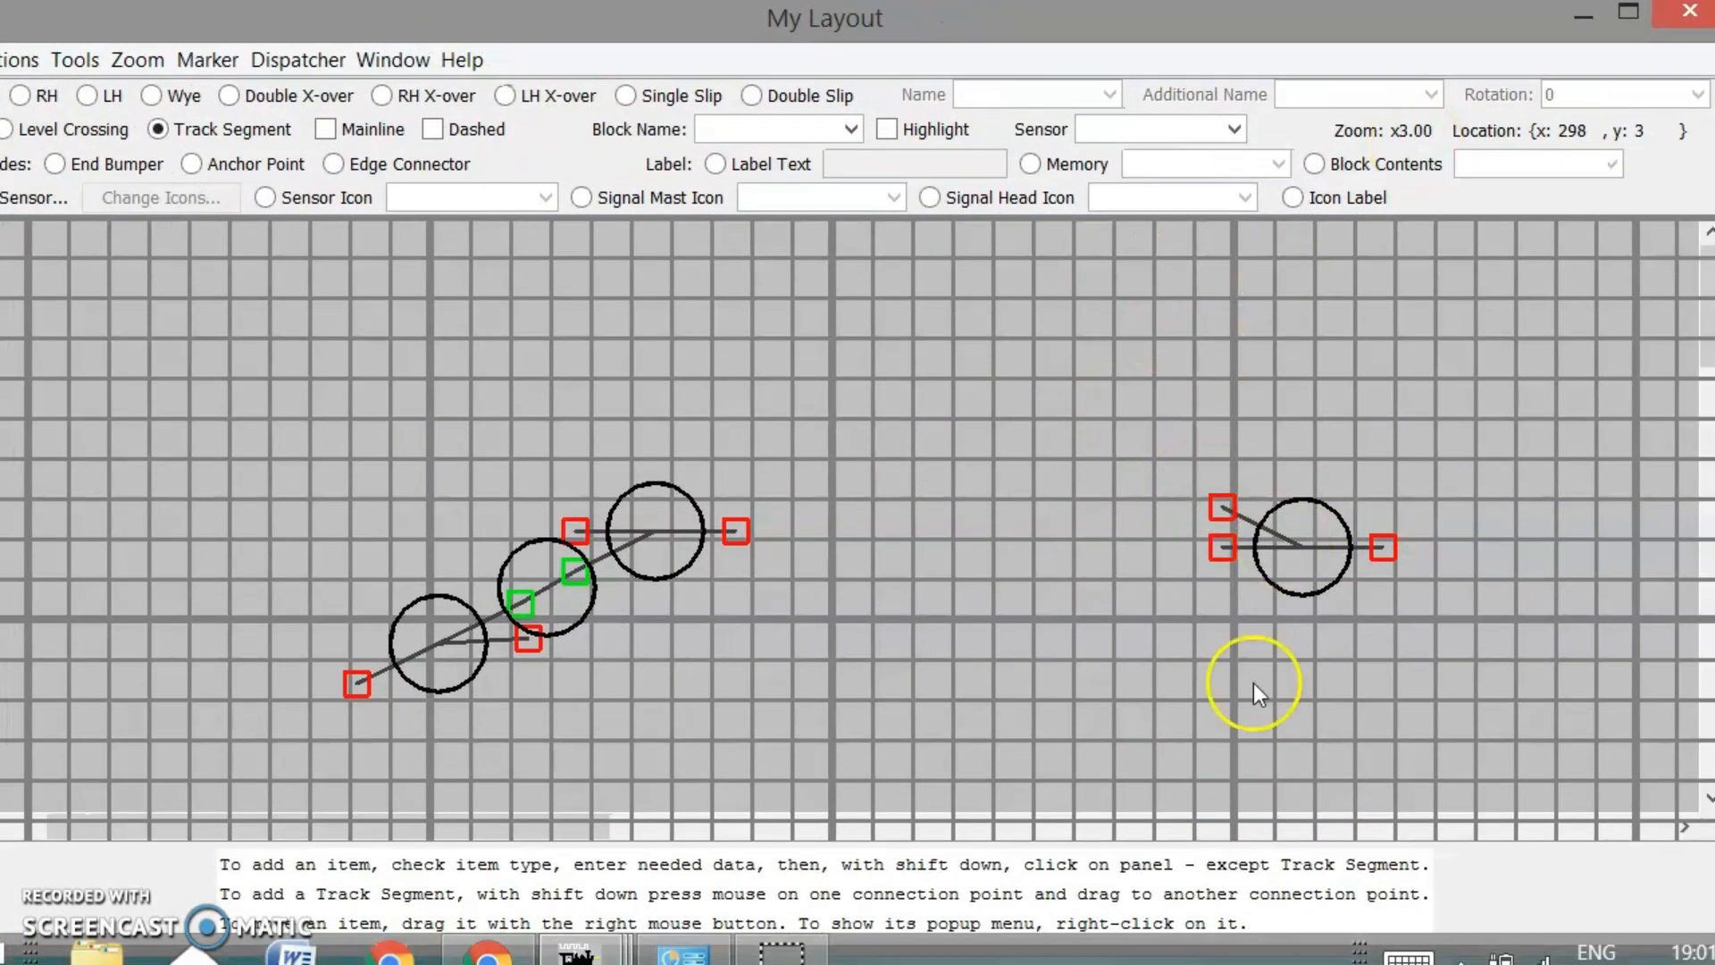
Rotate turnout TO2 by 30 degrees, then by -60 degrees
{"action": "right_click", "coordinate": [1295, 566]}
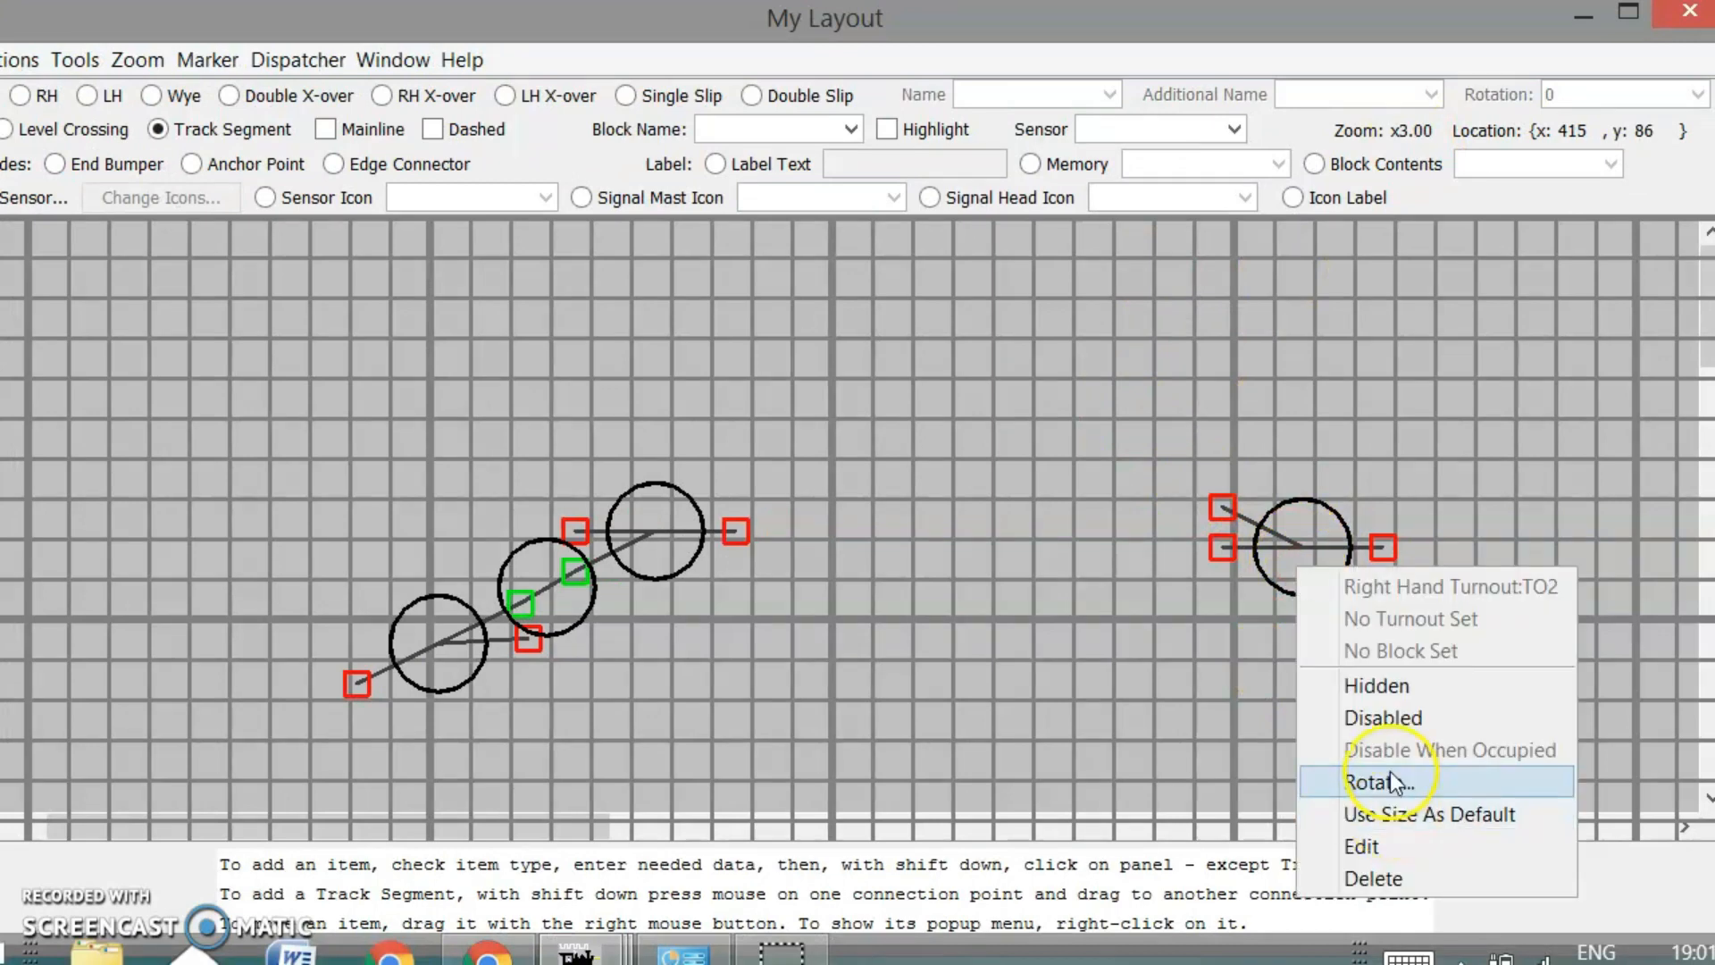
{"action": "left_click", "coordinate": [1390, 774]}
{"action": "left_click", "coordinate": [843, 481]}
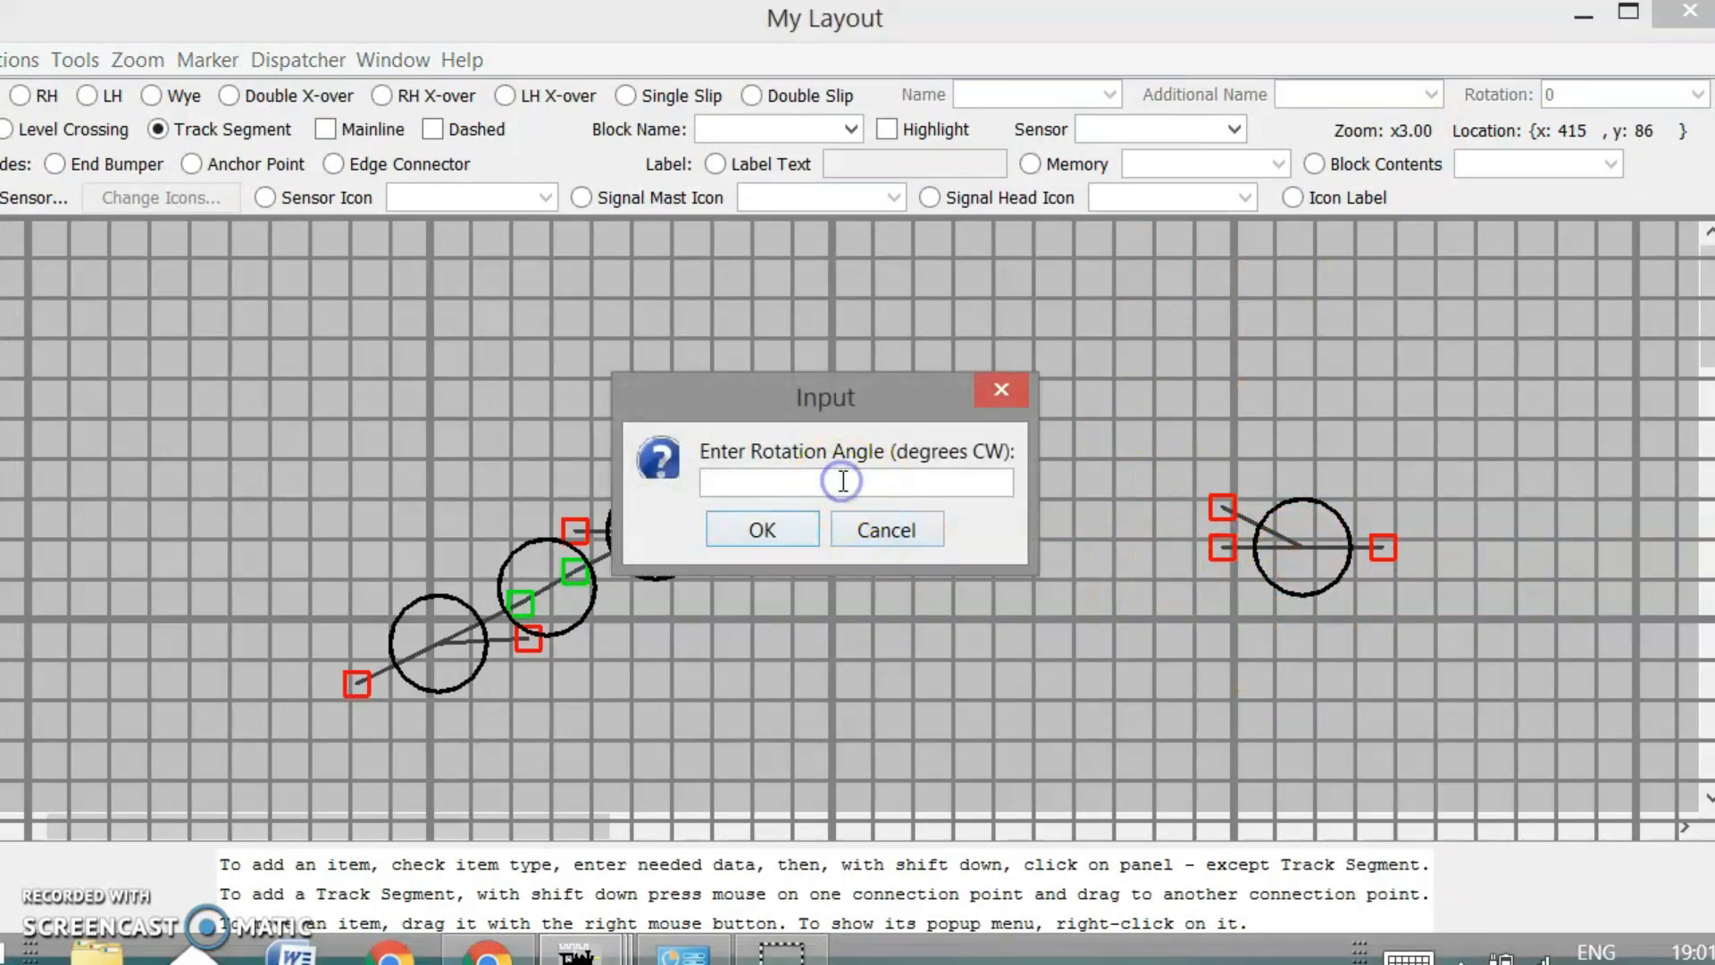
{"action": "type", "text": "30"}
{"action": "left_click", "coordinate": [693, 564]}
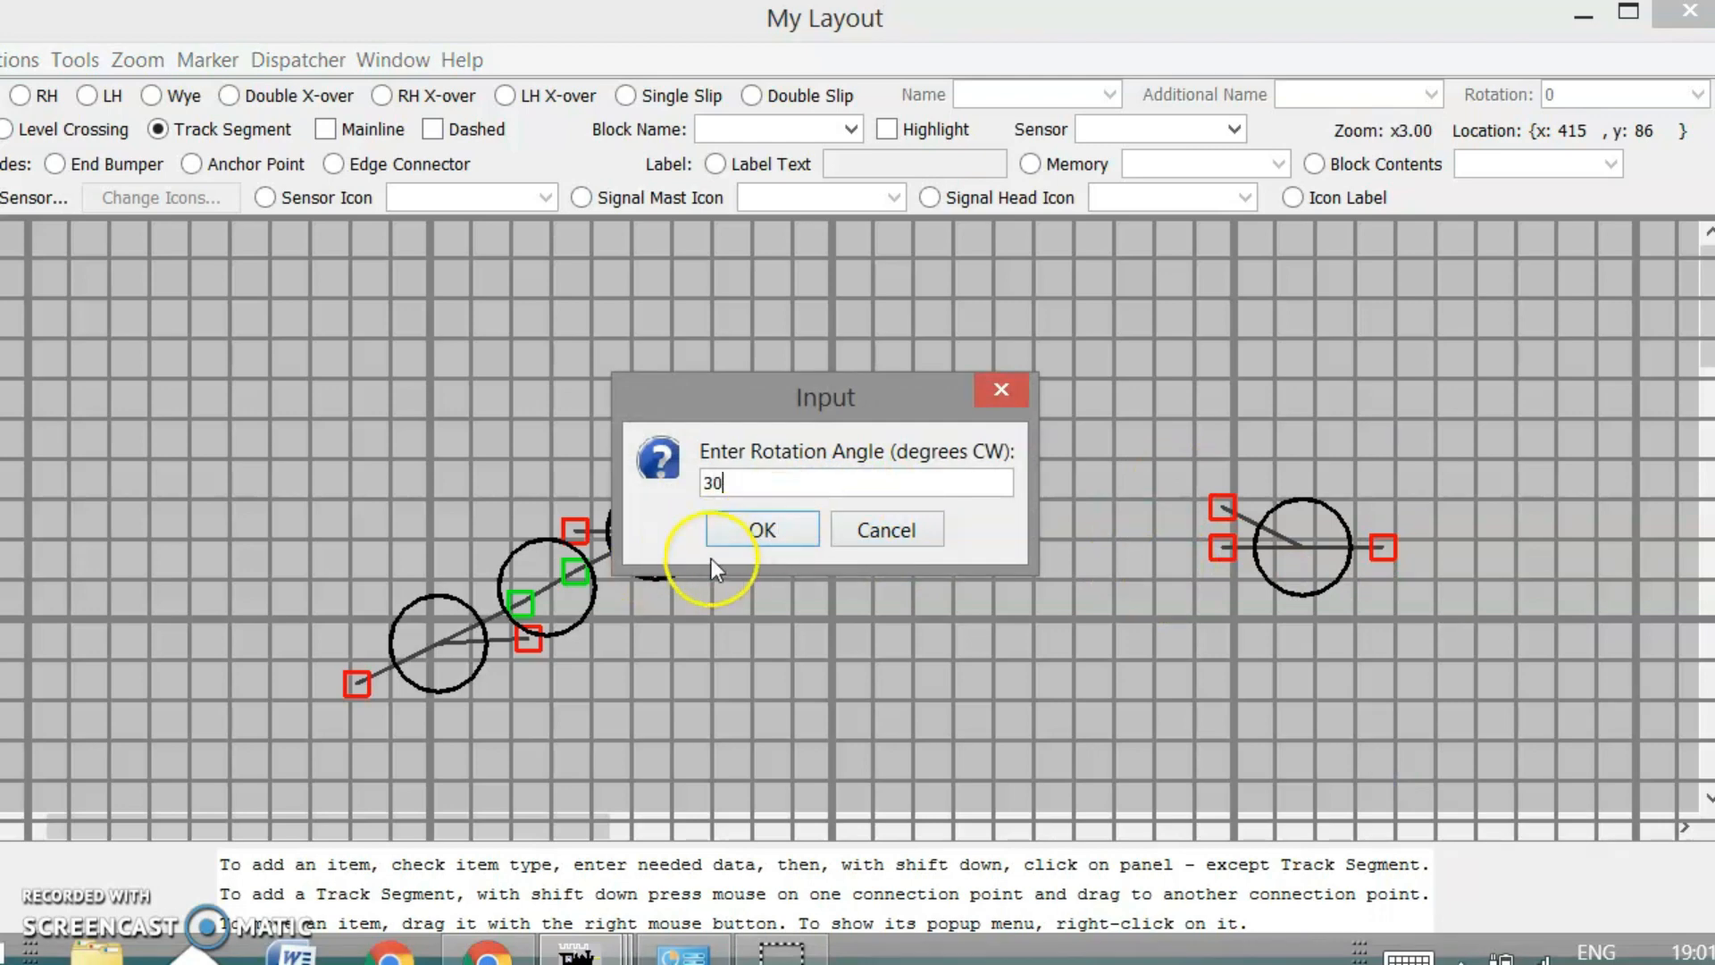
{"action": "left_click", "coordinate": [728, 534]}
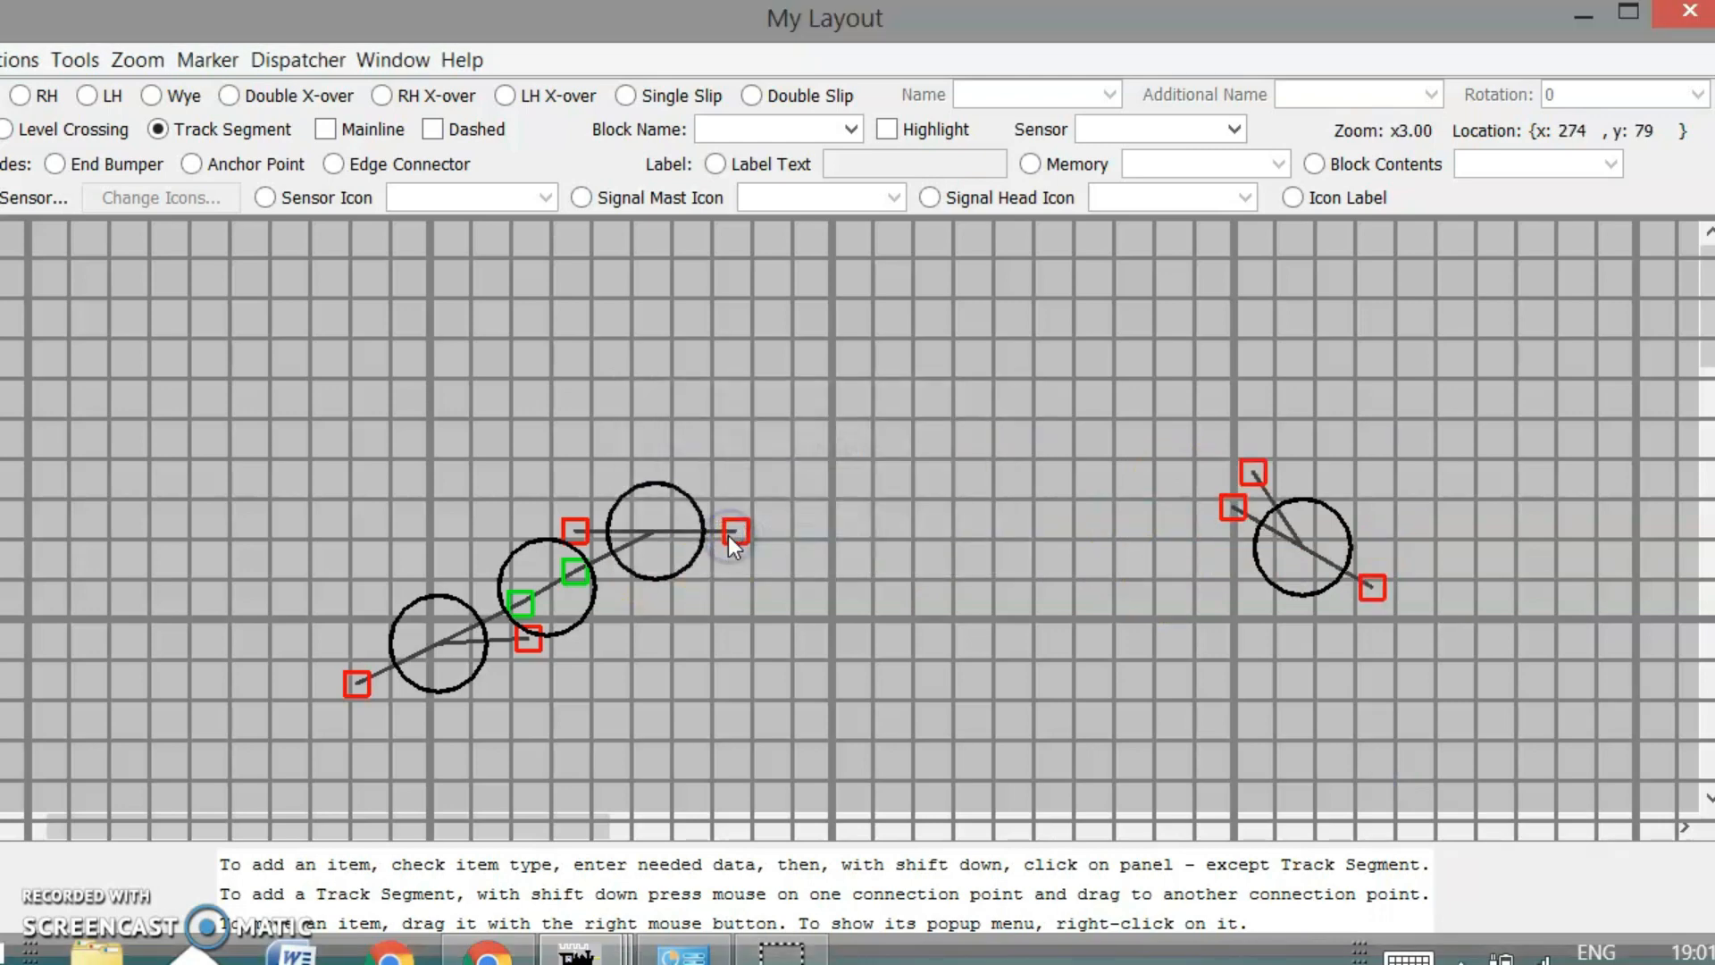
{"action": "right_click", "coordinate": [1310, 511]}
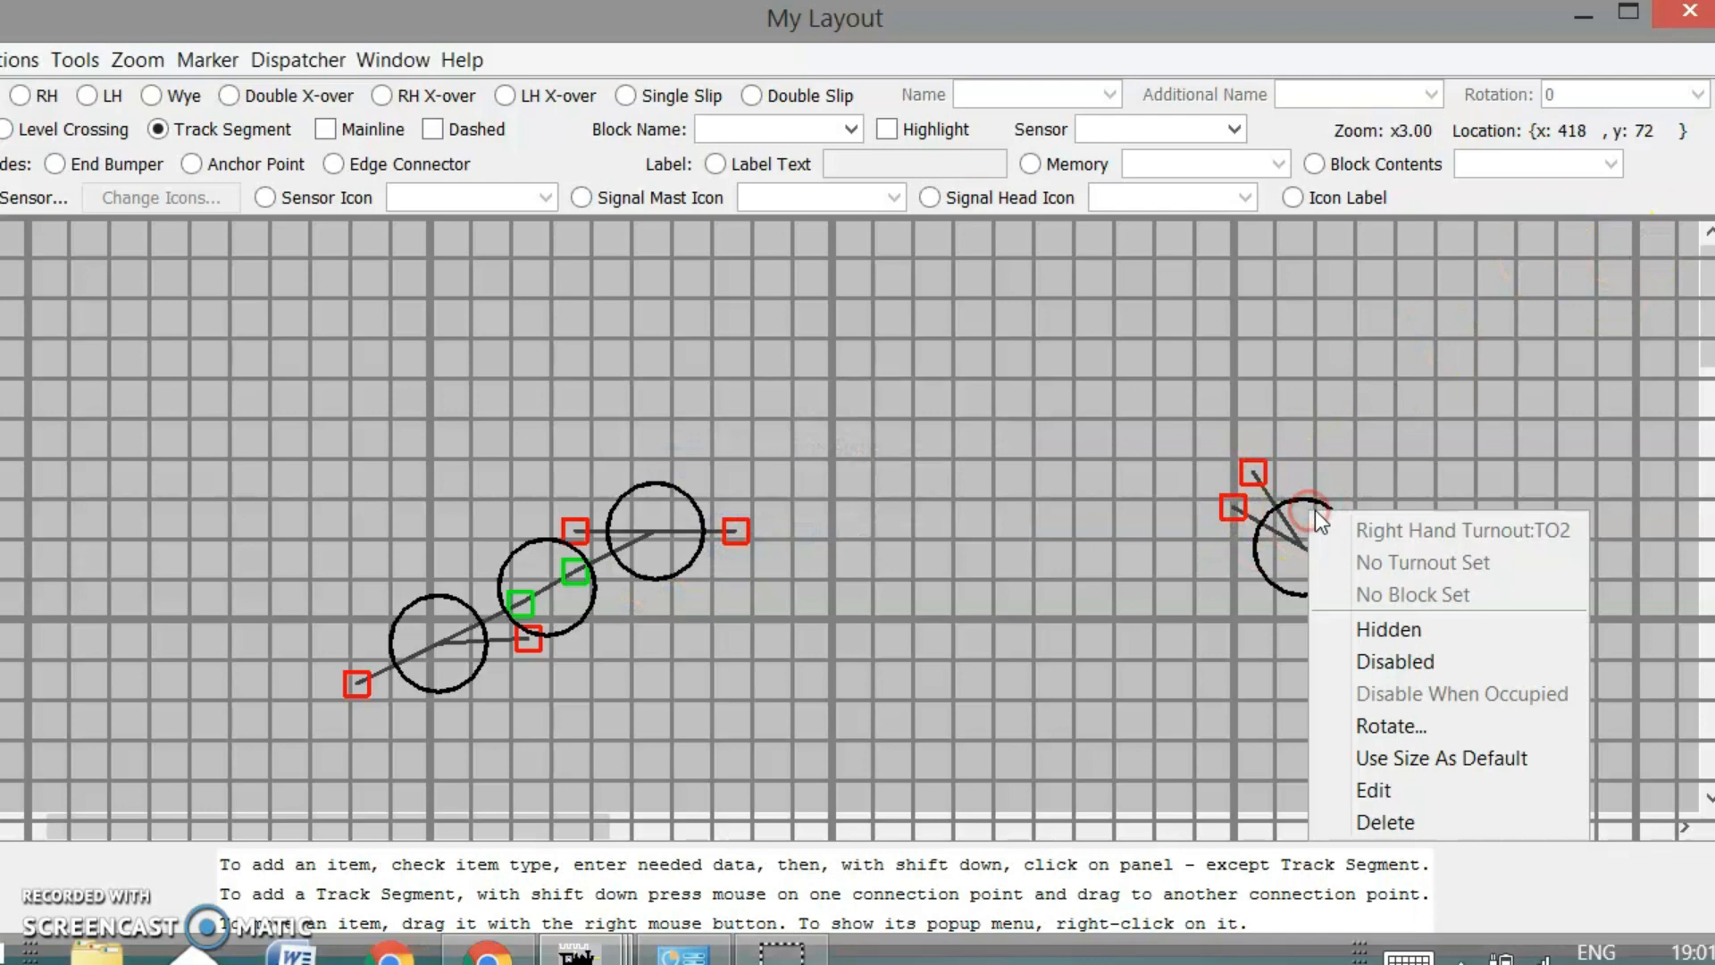
{"action": "left_click", "coordinate": [1403, 728]}
{"action": "type", "text": "-"}
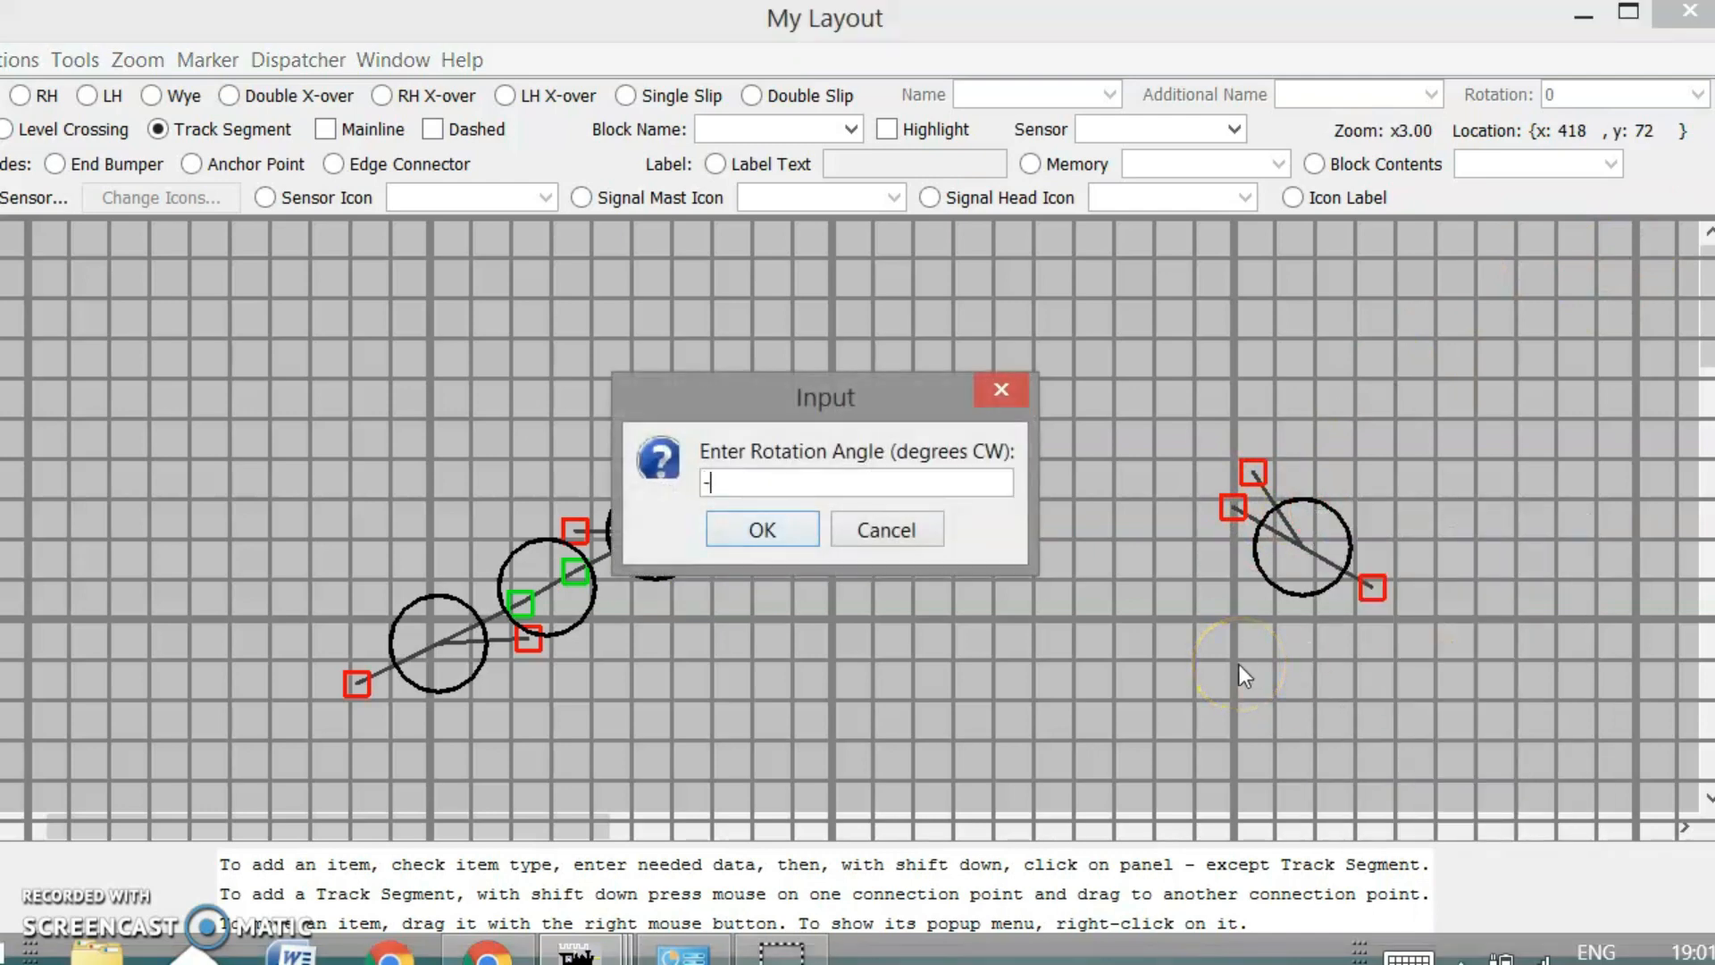
{"action": "type", "text": "60"}
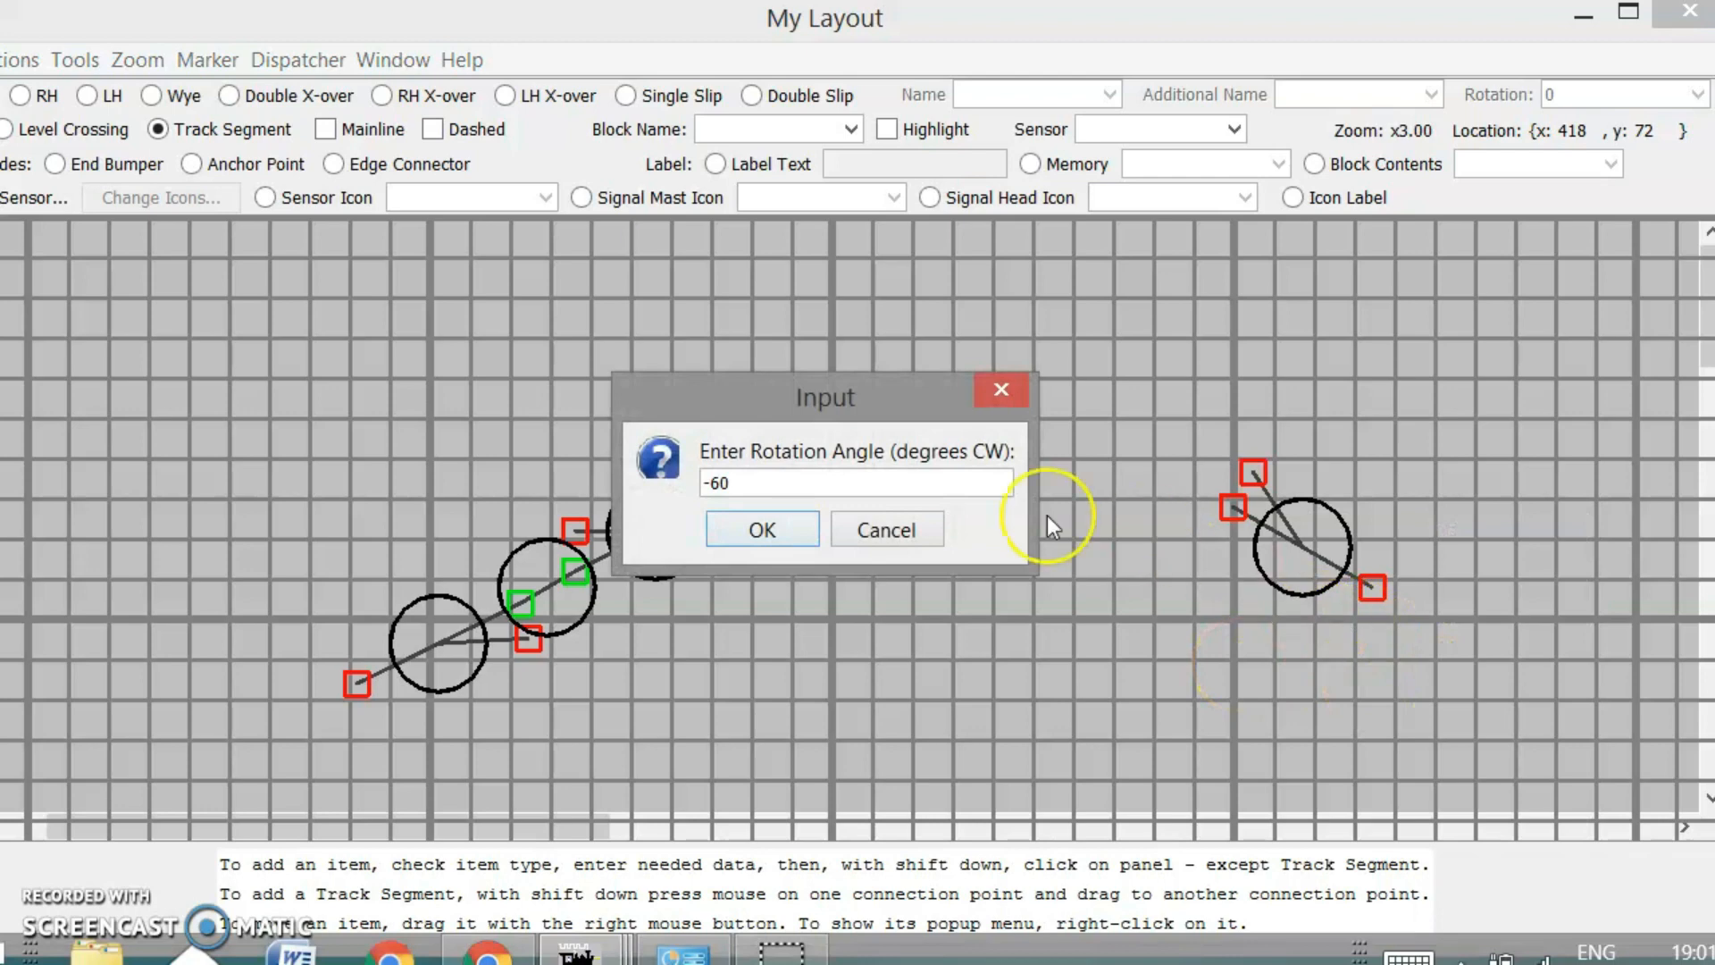
{"action": "left_click", "coordinate": [764, 527]}
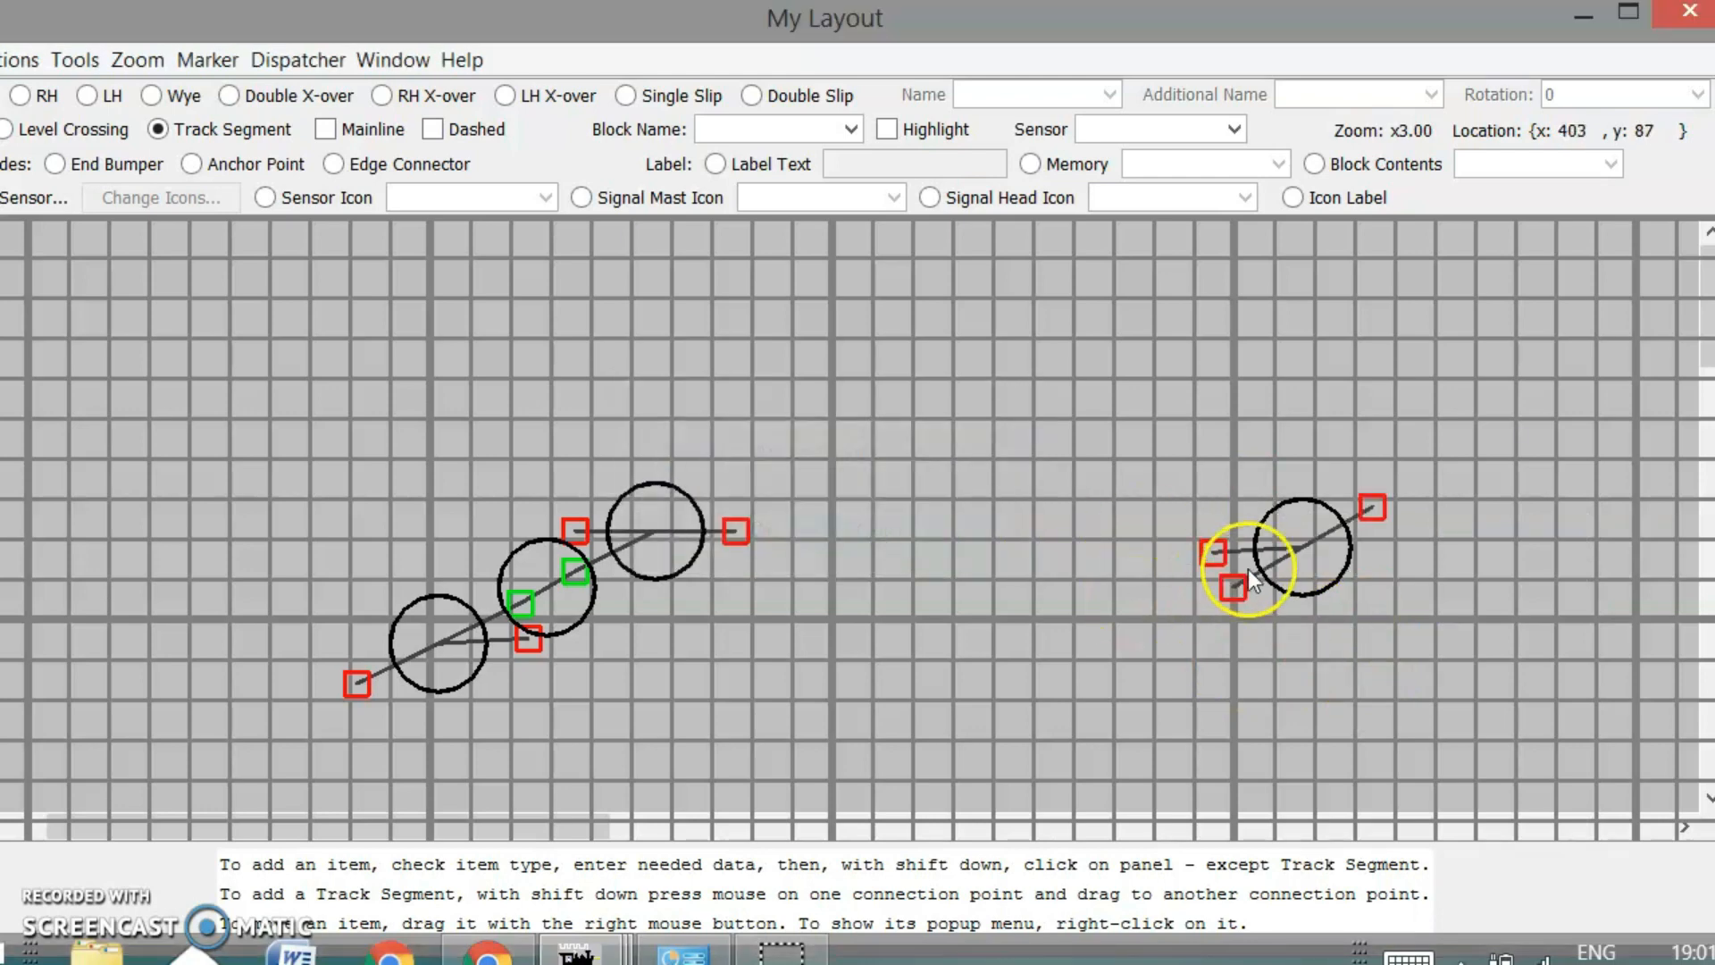
Nudge turnout TO2 slightly up and left
{"action": "right_click", "coordinate": [1290, 550]}
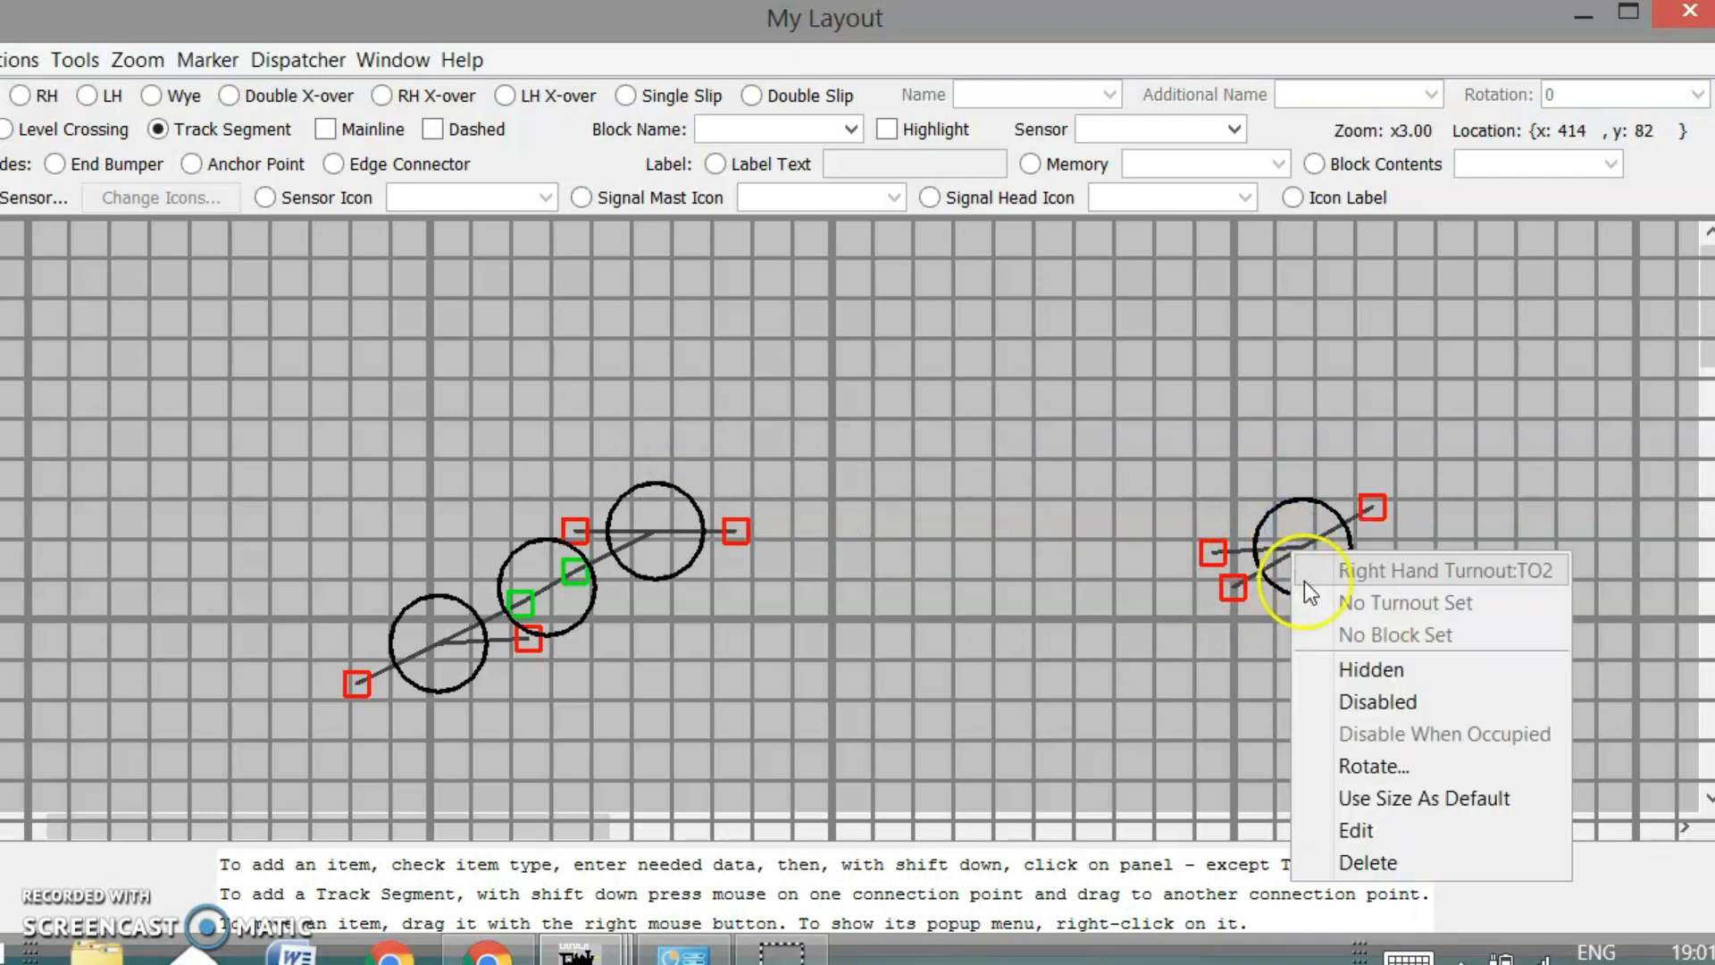
{"action": "left_click", "coordinate": [1275, 543]}
{"action": "right_click", "coordinate": [1279, 522]}
{"action": "left_click", "coordinate": [1171, 486]}
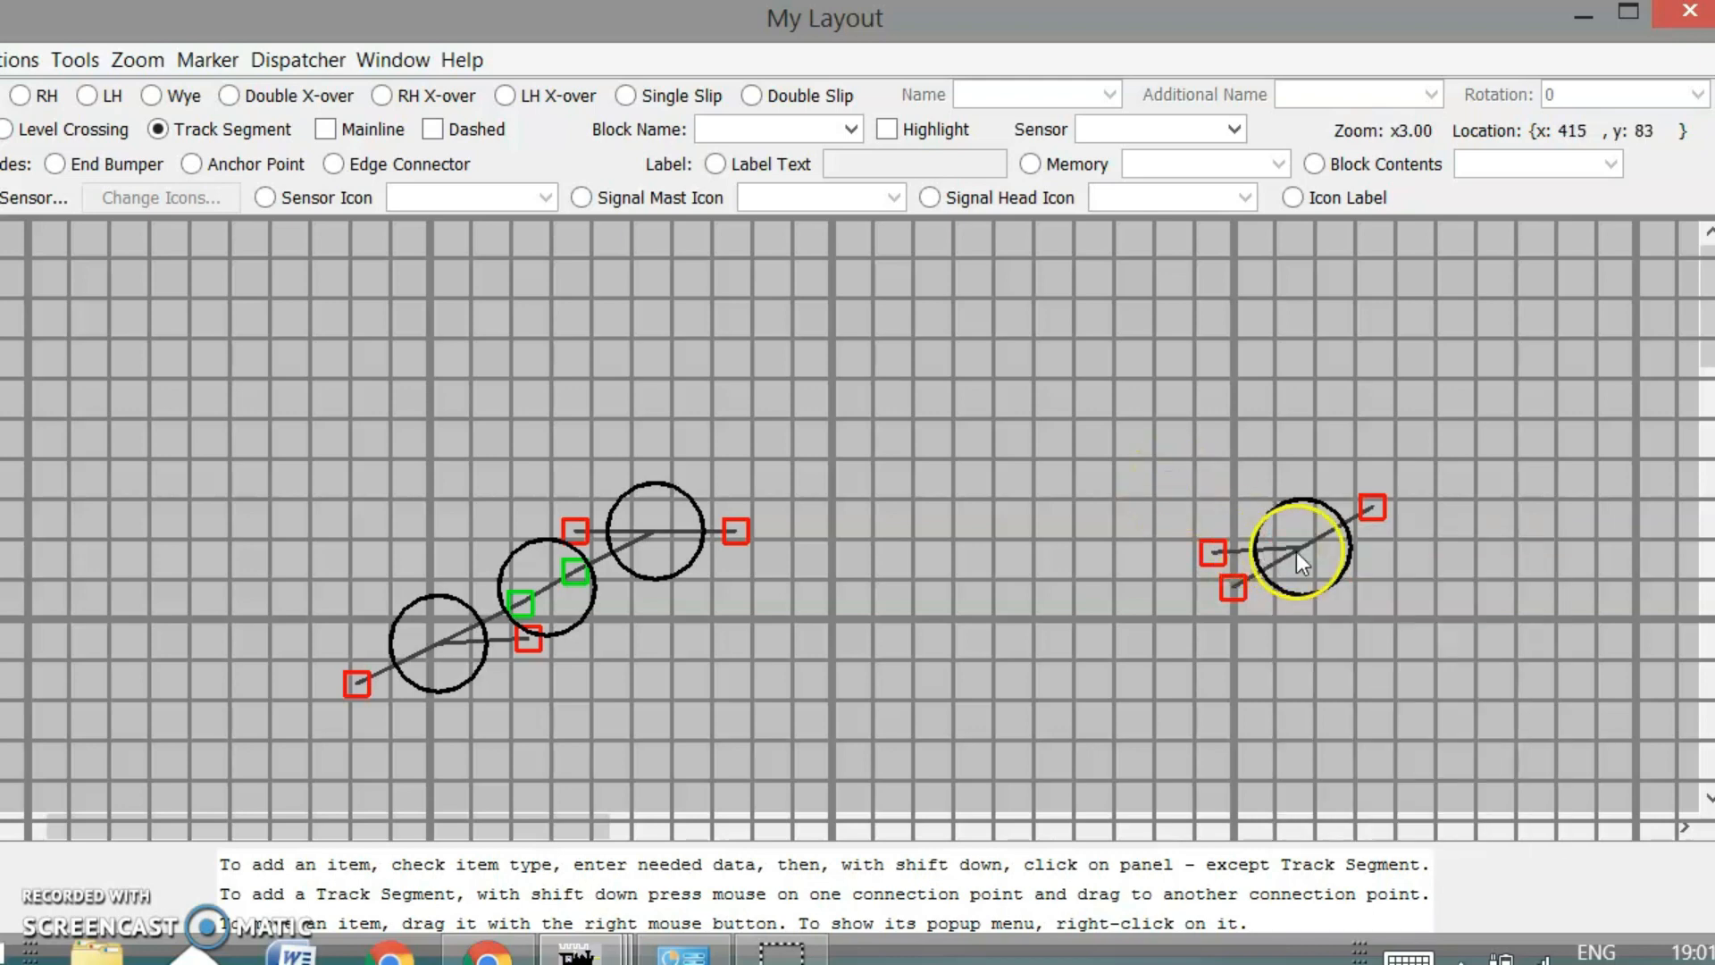
{"action": "left_click_drag", "start_coordinate": [1326, 577], "coordinate": [1316, 561]}
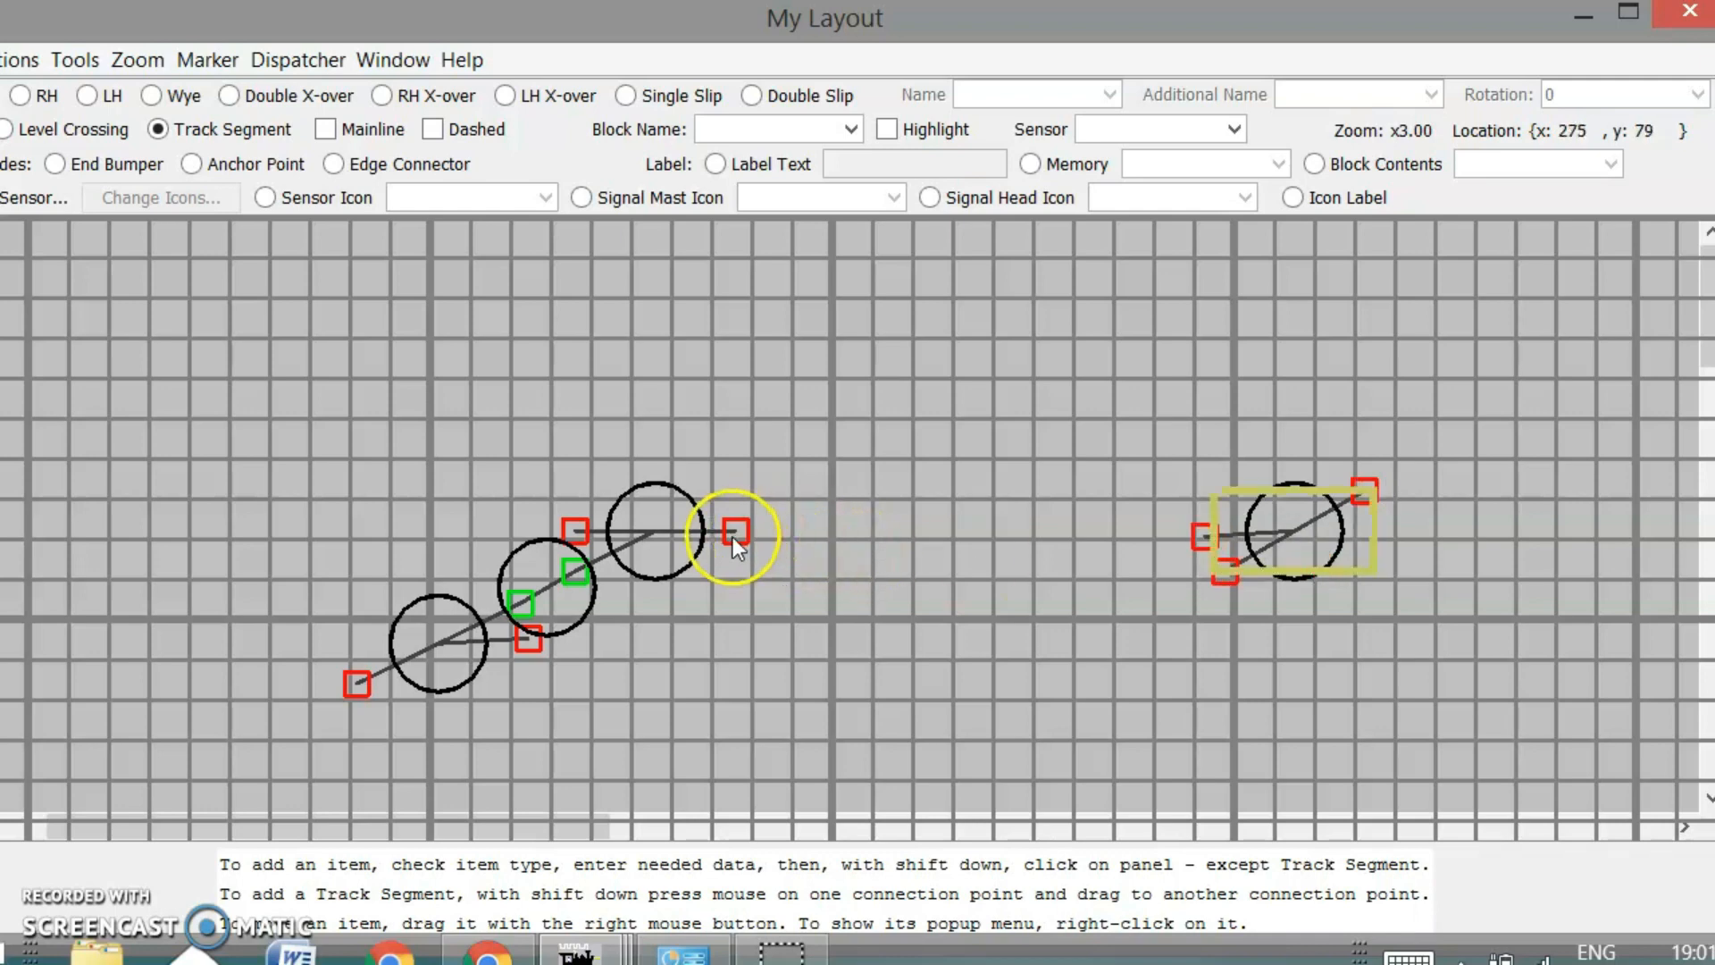
Draw the upper track segment leftward from the right turnout and shorten it
{"action": "left_click_drag", "start_coordinate": [1180, 538], "coordinate": [738, 532]}
{"action": "right_click", "coordinate": [1193, 533]}
{"action": "right_click", "coordinate": [1162, 603]}
{"action": "left_click_drag", "start_coordinate": [1202, 539], "coordinate": [1161, 538]}
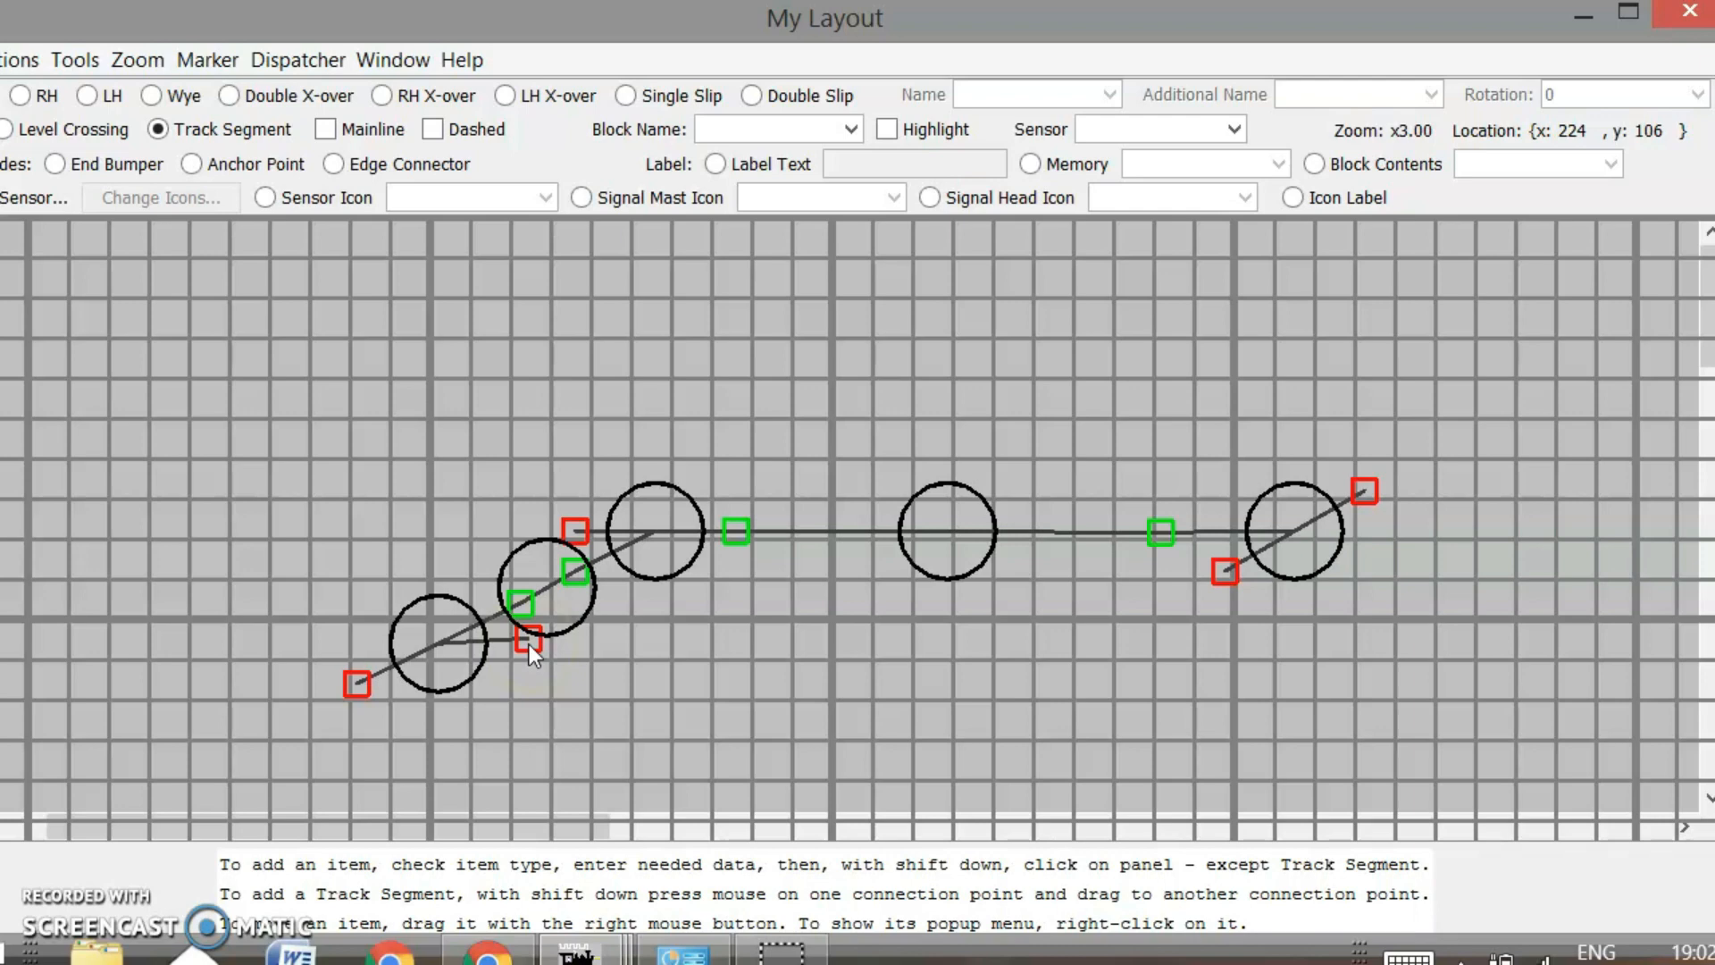
Draw the lower track from the middle turnout and pull it into the diagonal
{"action": "left_click_drag", "start_coordinate": [528, 645], "coordinate": [1229, 577]}
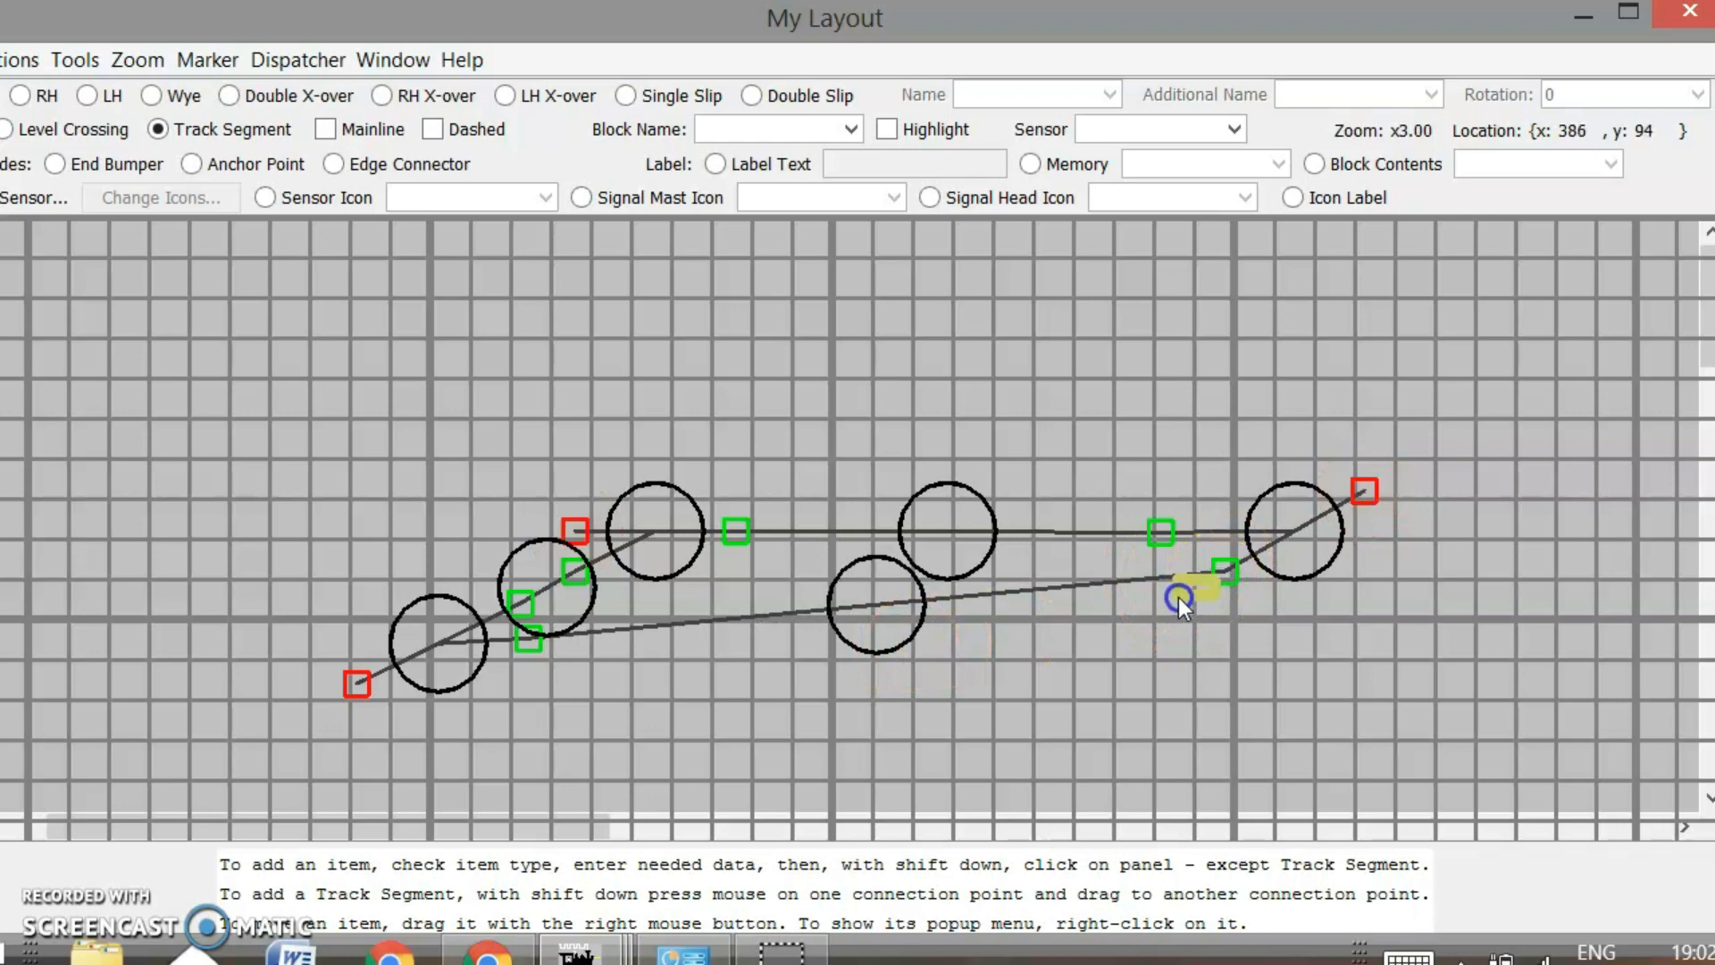
{"action": "left_click_drag", "start_coordinate": [1220, 572], "coordinate": [1074, 639]}
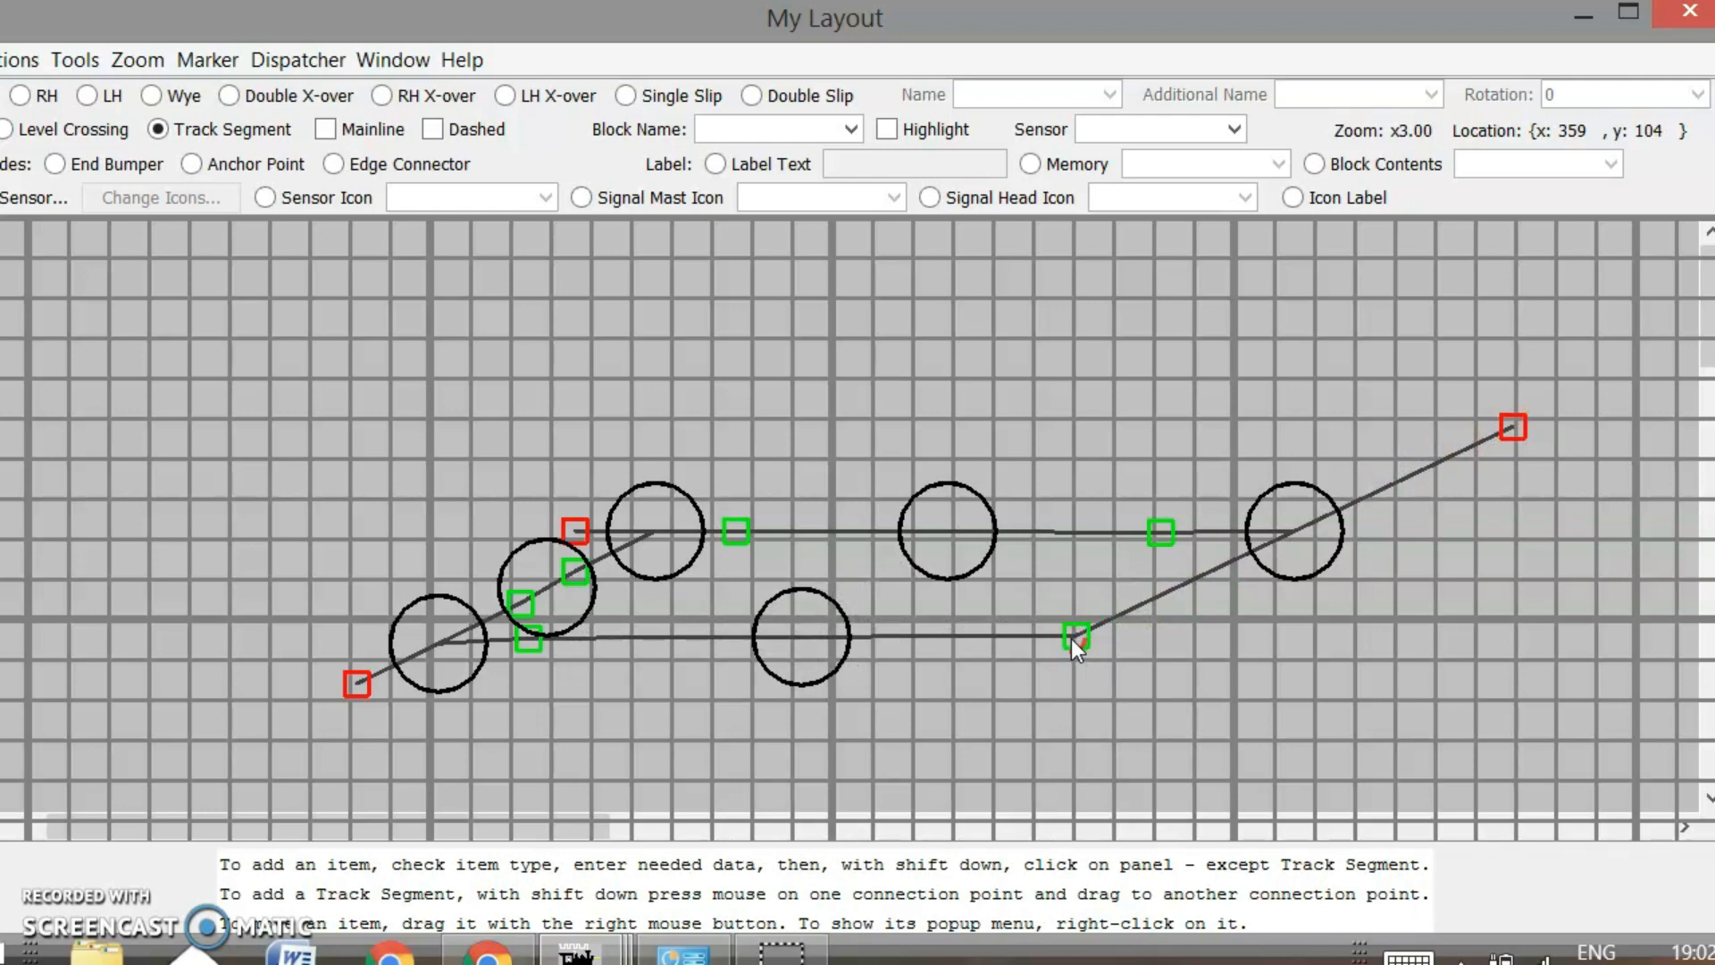
{"action": "mouse_move", "coordinate": [1070, 640]}
{"action": "left_mouse_down"}
{"action": "mouse_move", "coordinate": [1059, 651]}
{"action": "mouse_move", "coordinate": [1074, 635]}
{"action": "left_mouse_up"}
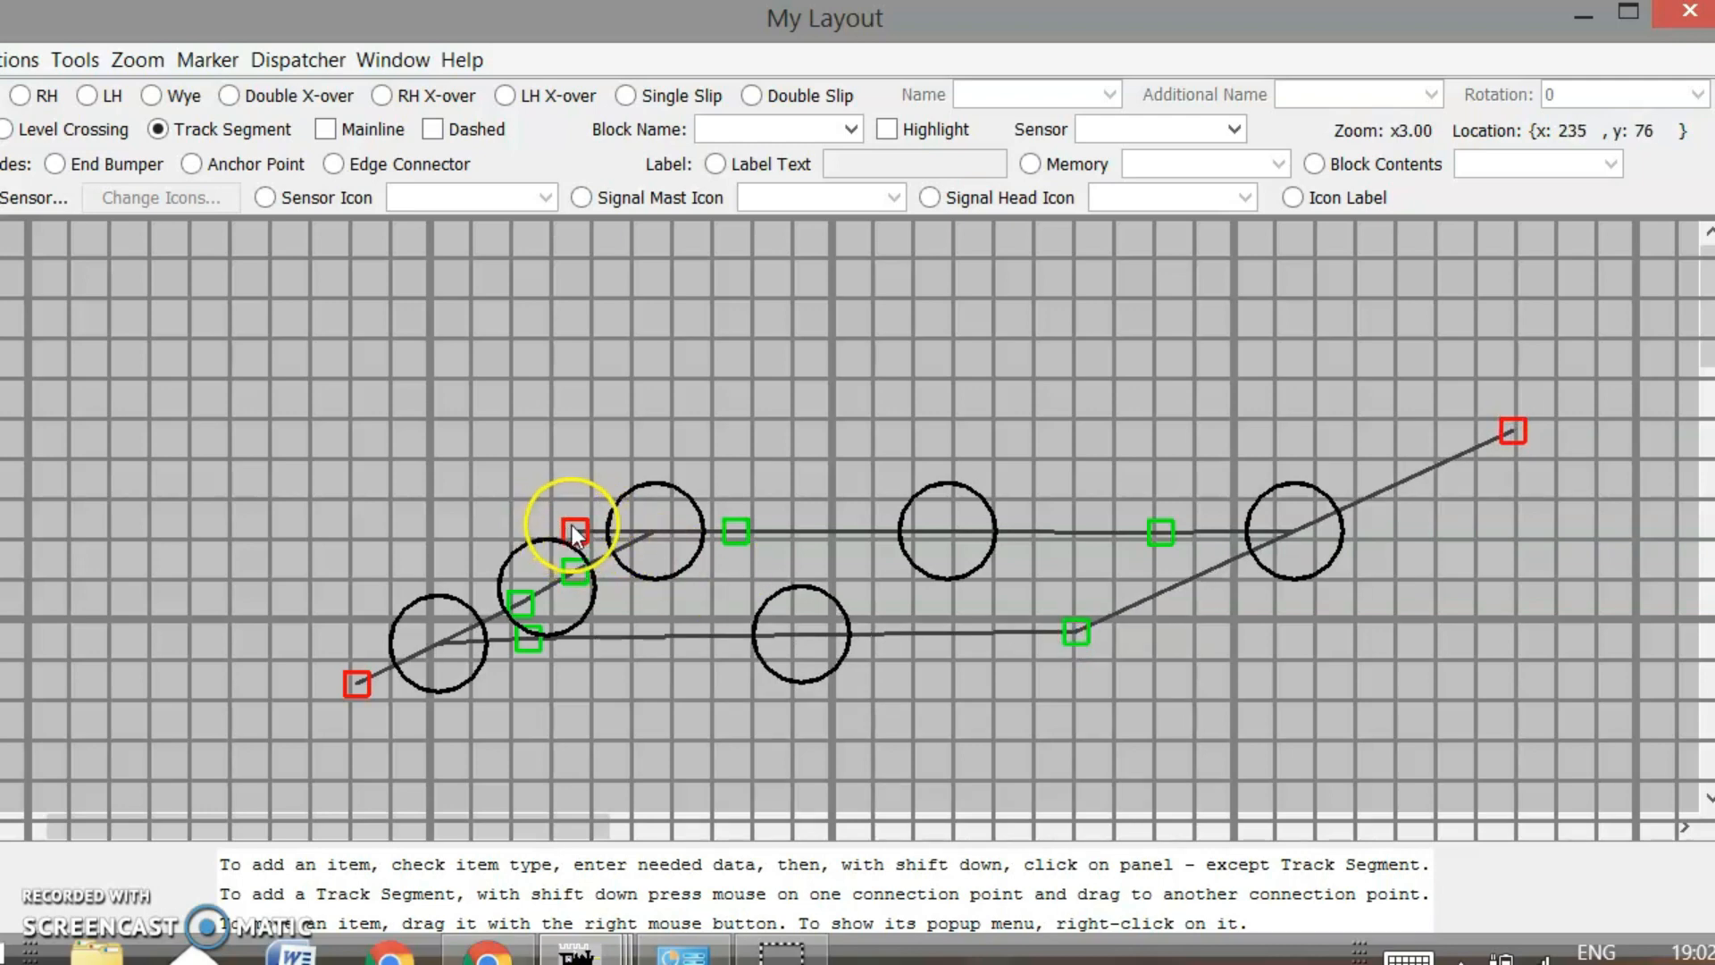
Extend the upper track's end to the left and nudge the lower-left track end down
{"action": "left_click_drag", "start_coordinate": [575, 529], "coordinate": [349, 530]}
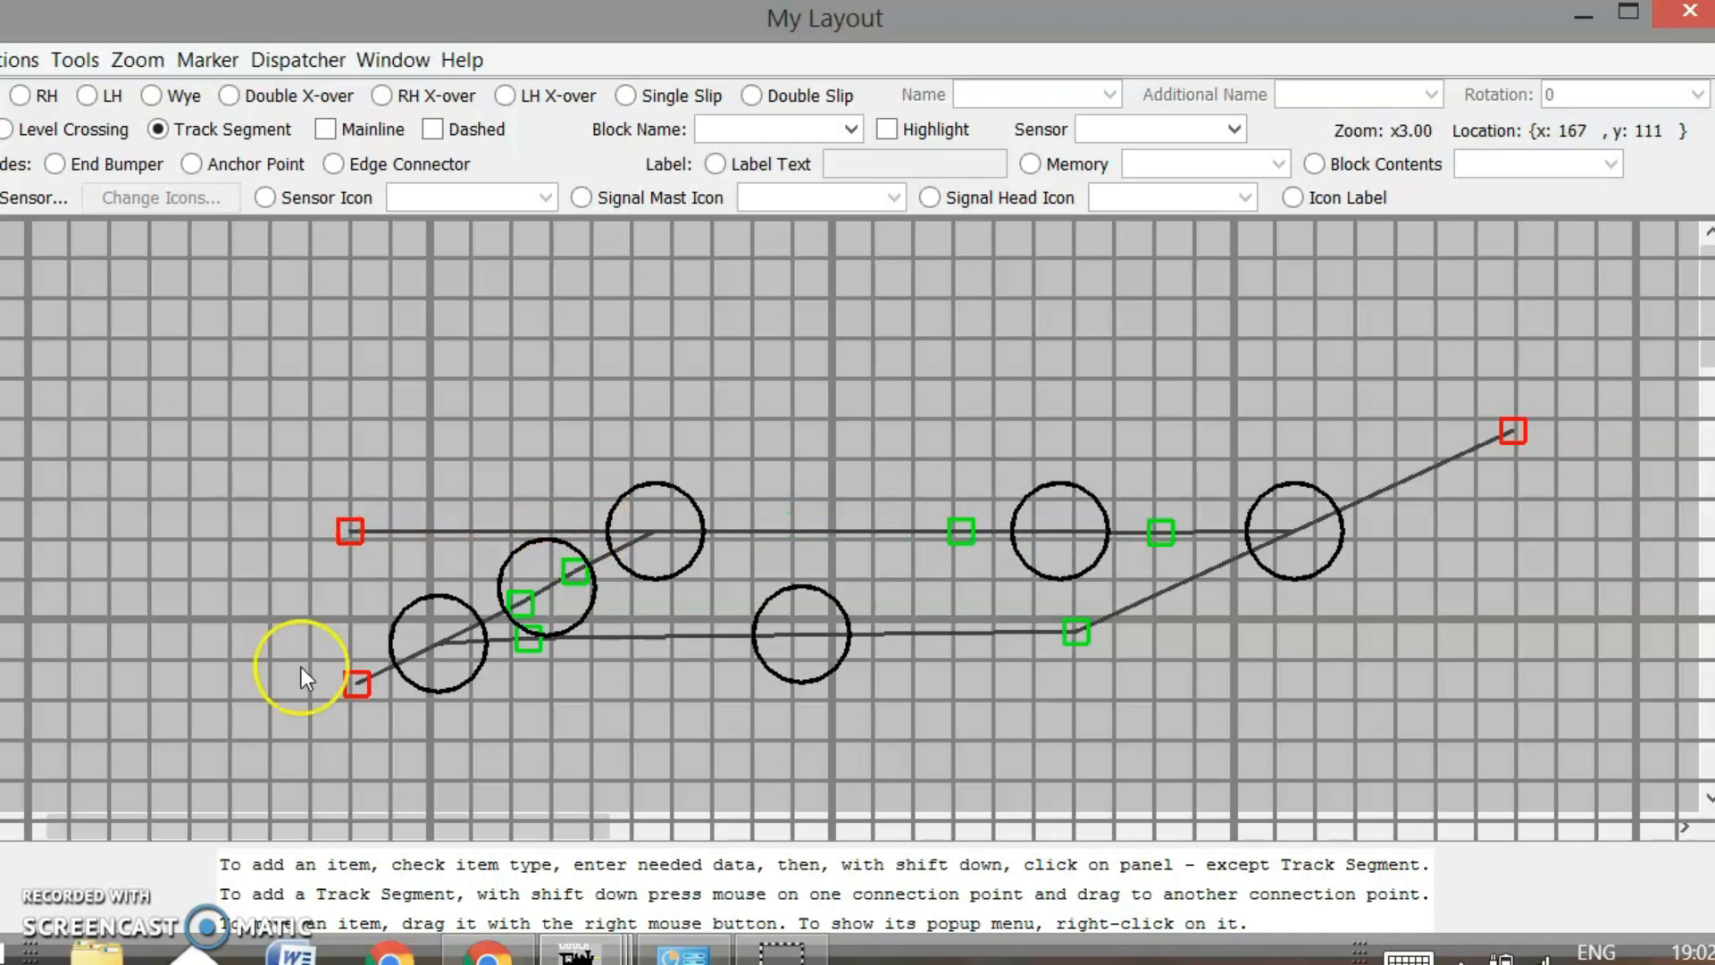
{"action": "left_click_drag", "start_coordinate": [355, 685], "coordinate": [314, 708]}
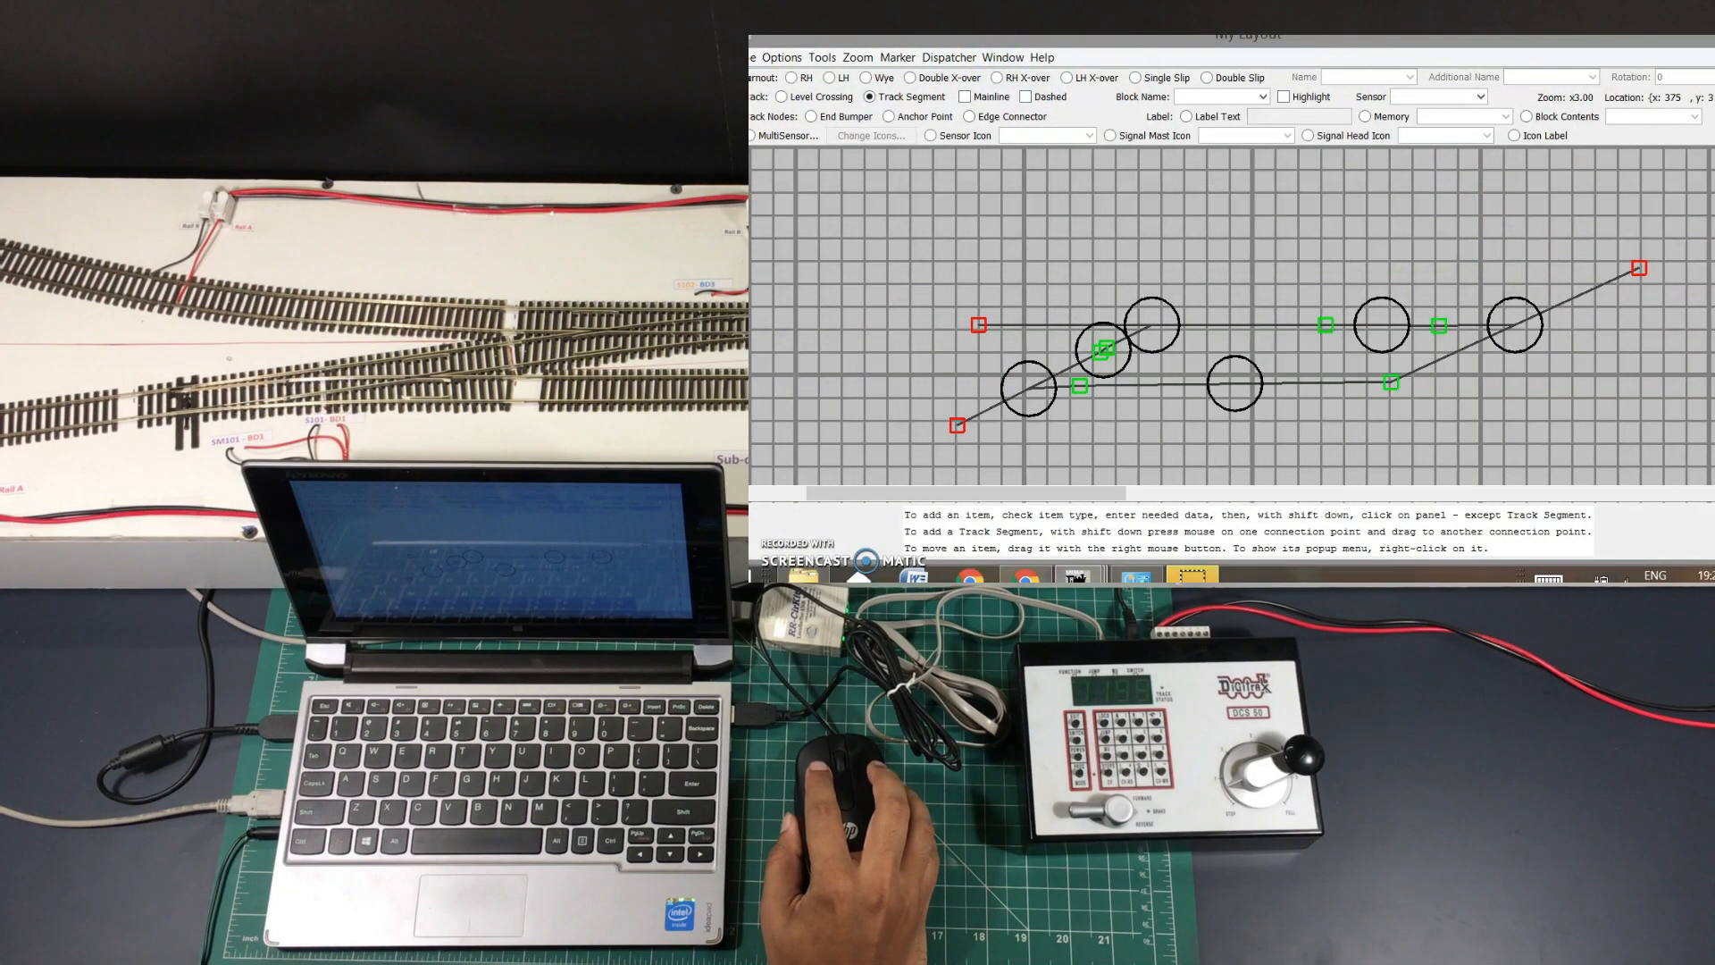
{"action": "double_click", "coordinate": [1042, 49]}
{"action": "mouse_move", "coordinate": [1044, 50]}
{"action": "left_mouse_down"}
{"action": "mouse_move", "coordinate": [1088, 49]}
{"action": "mouse_move", "coordinate": [1048, 53]}
{"action": "left_mouse_up"}
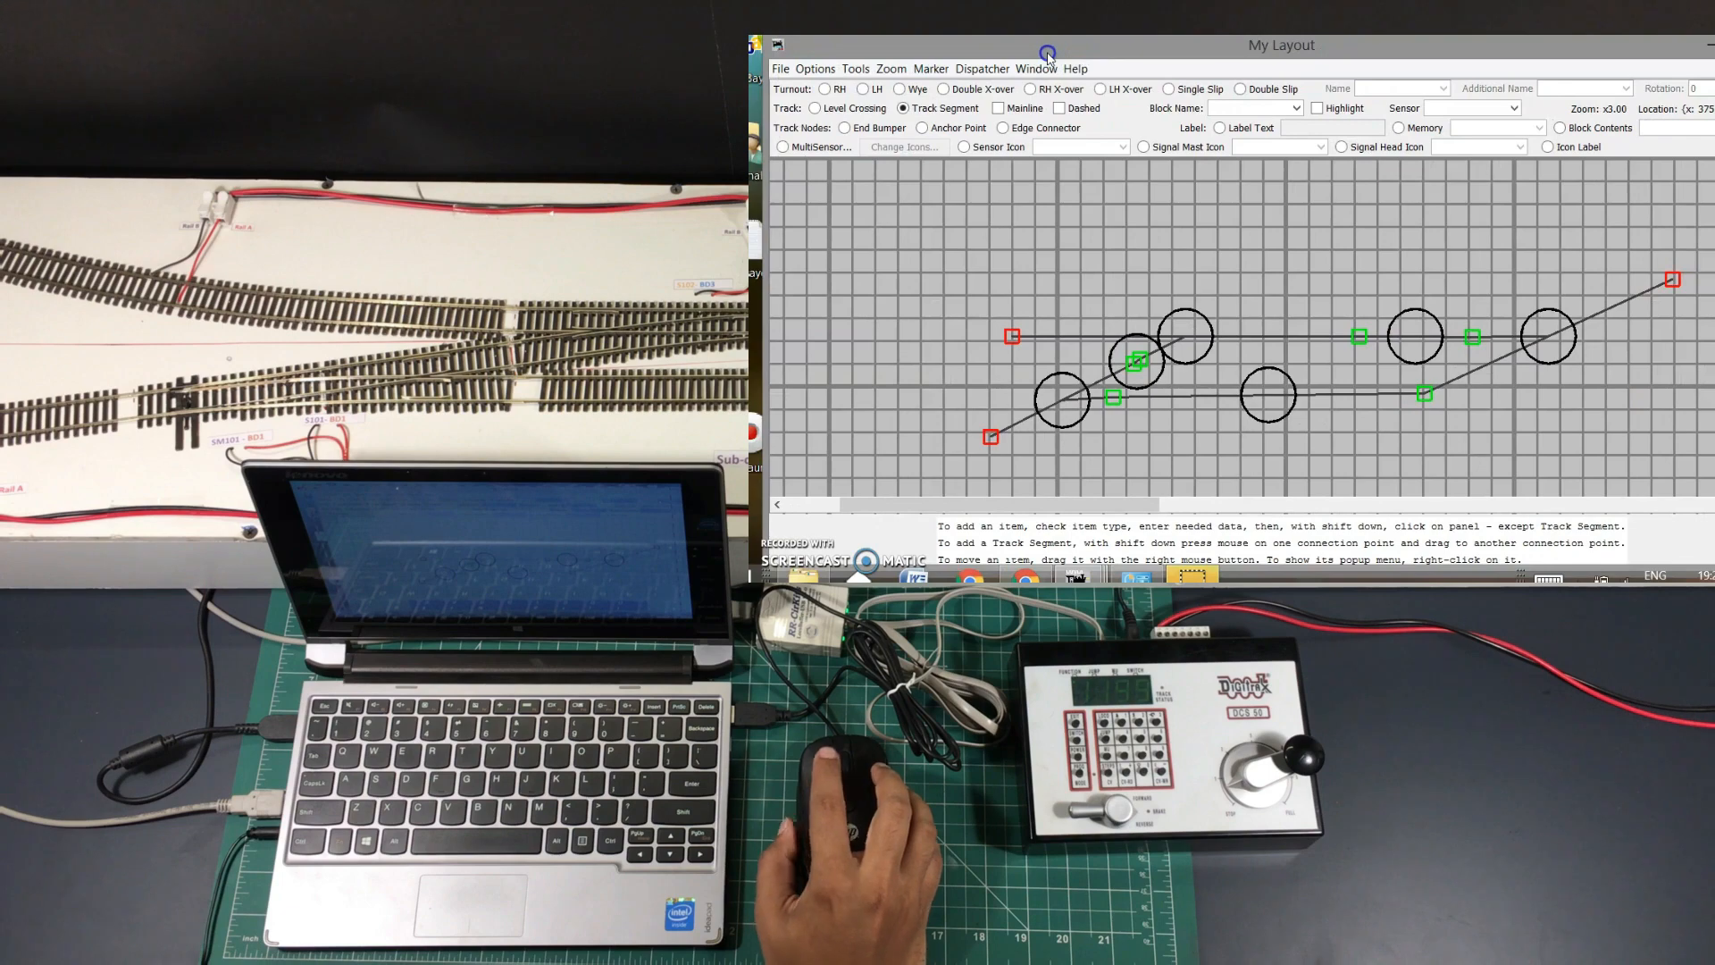
Turn off Show Grid in Edit Mode under Grid Options
{"action": "left_click", "coordinate": [820, 71]}
{"action": "mouse_move", "coordinate": [965, 354]}
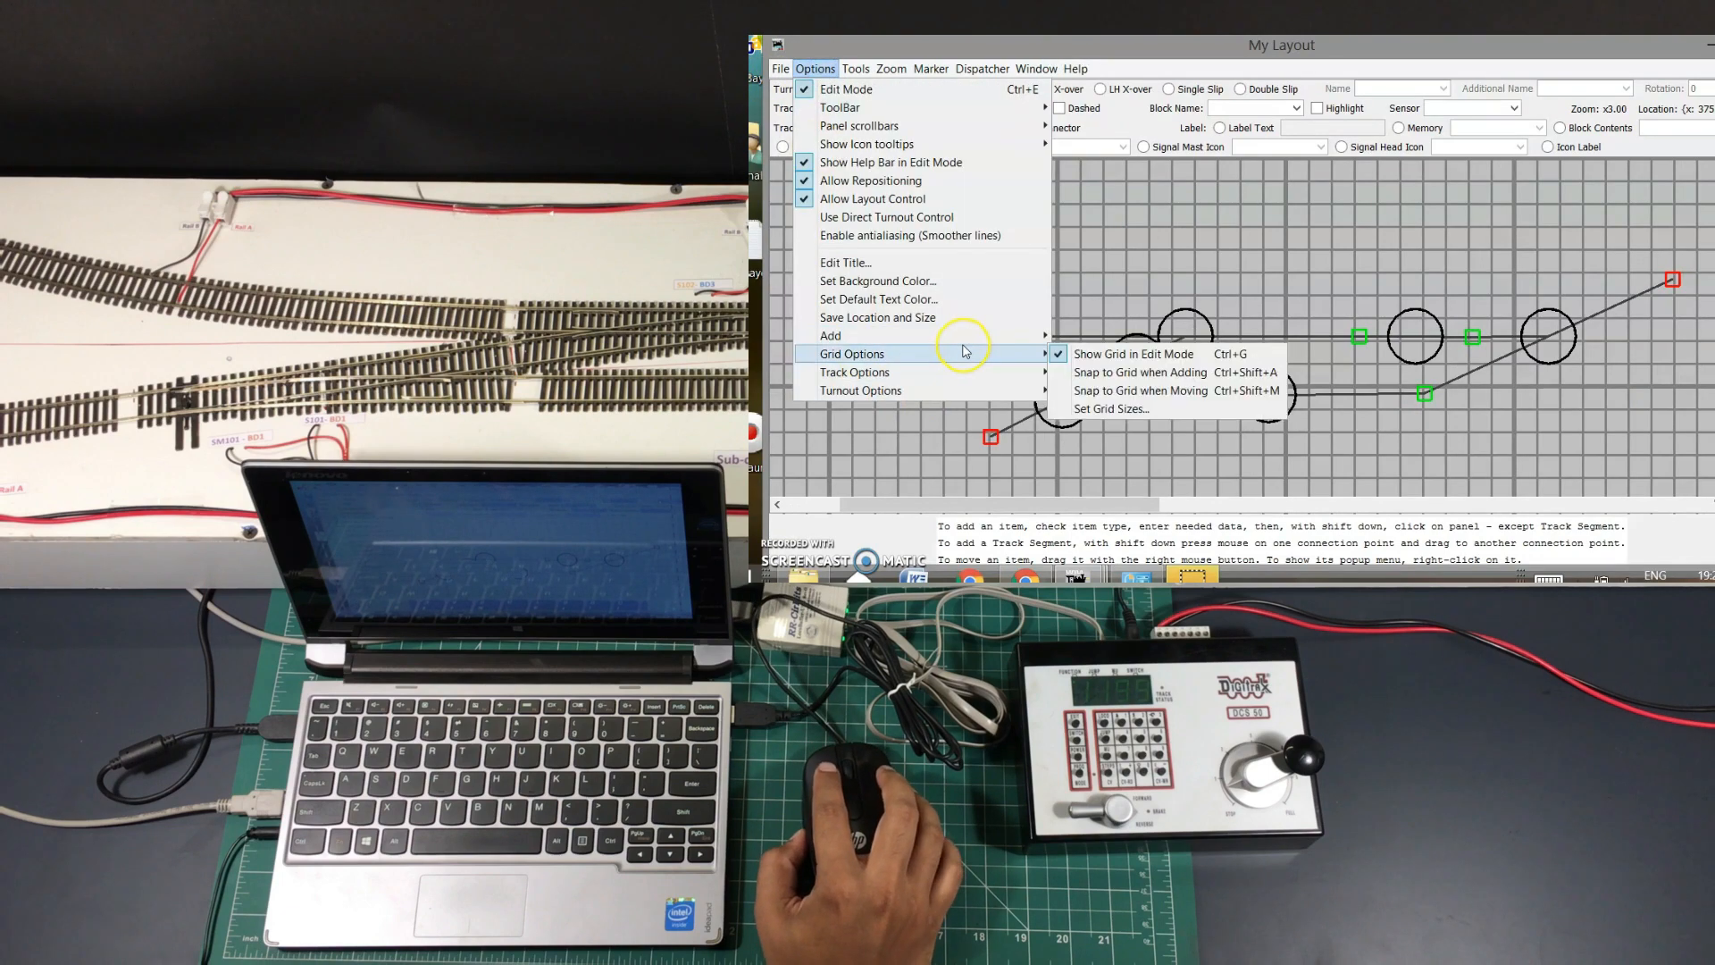
{"action": "left_click", "coordinate": [1163, 351]}
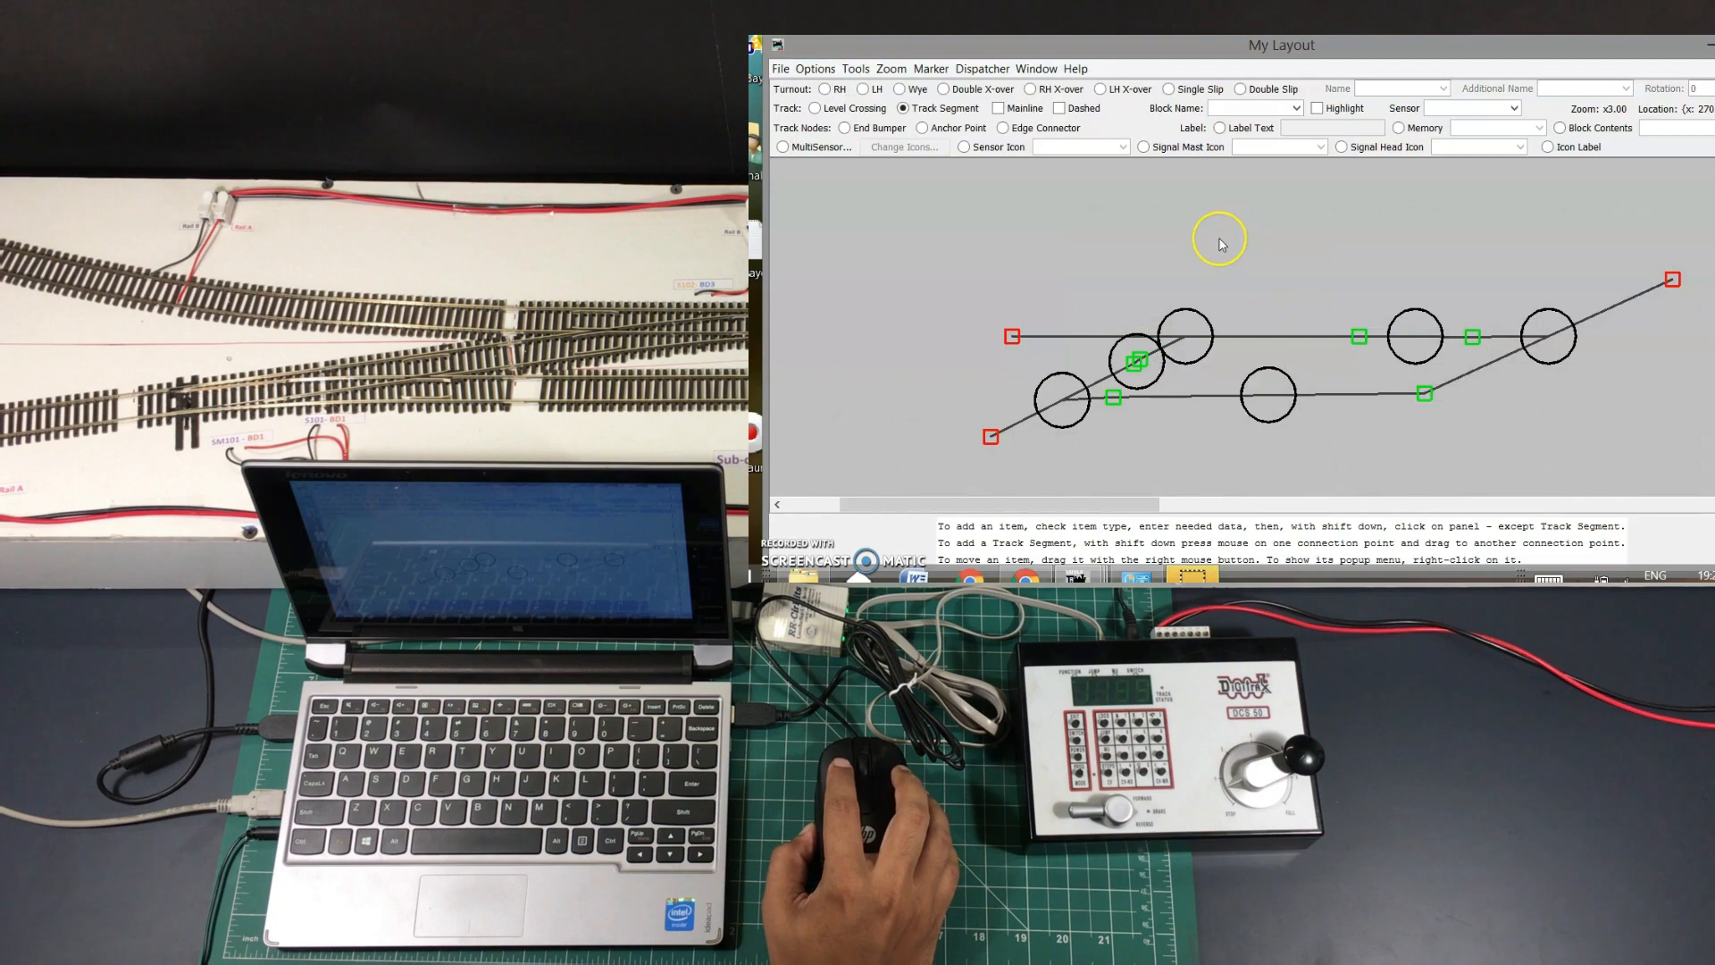
{"action": "left_click_drag", "start_coordinate": [1201, 55], "coordinate": [1147, 51]}
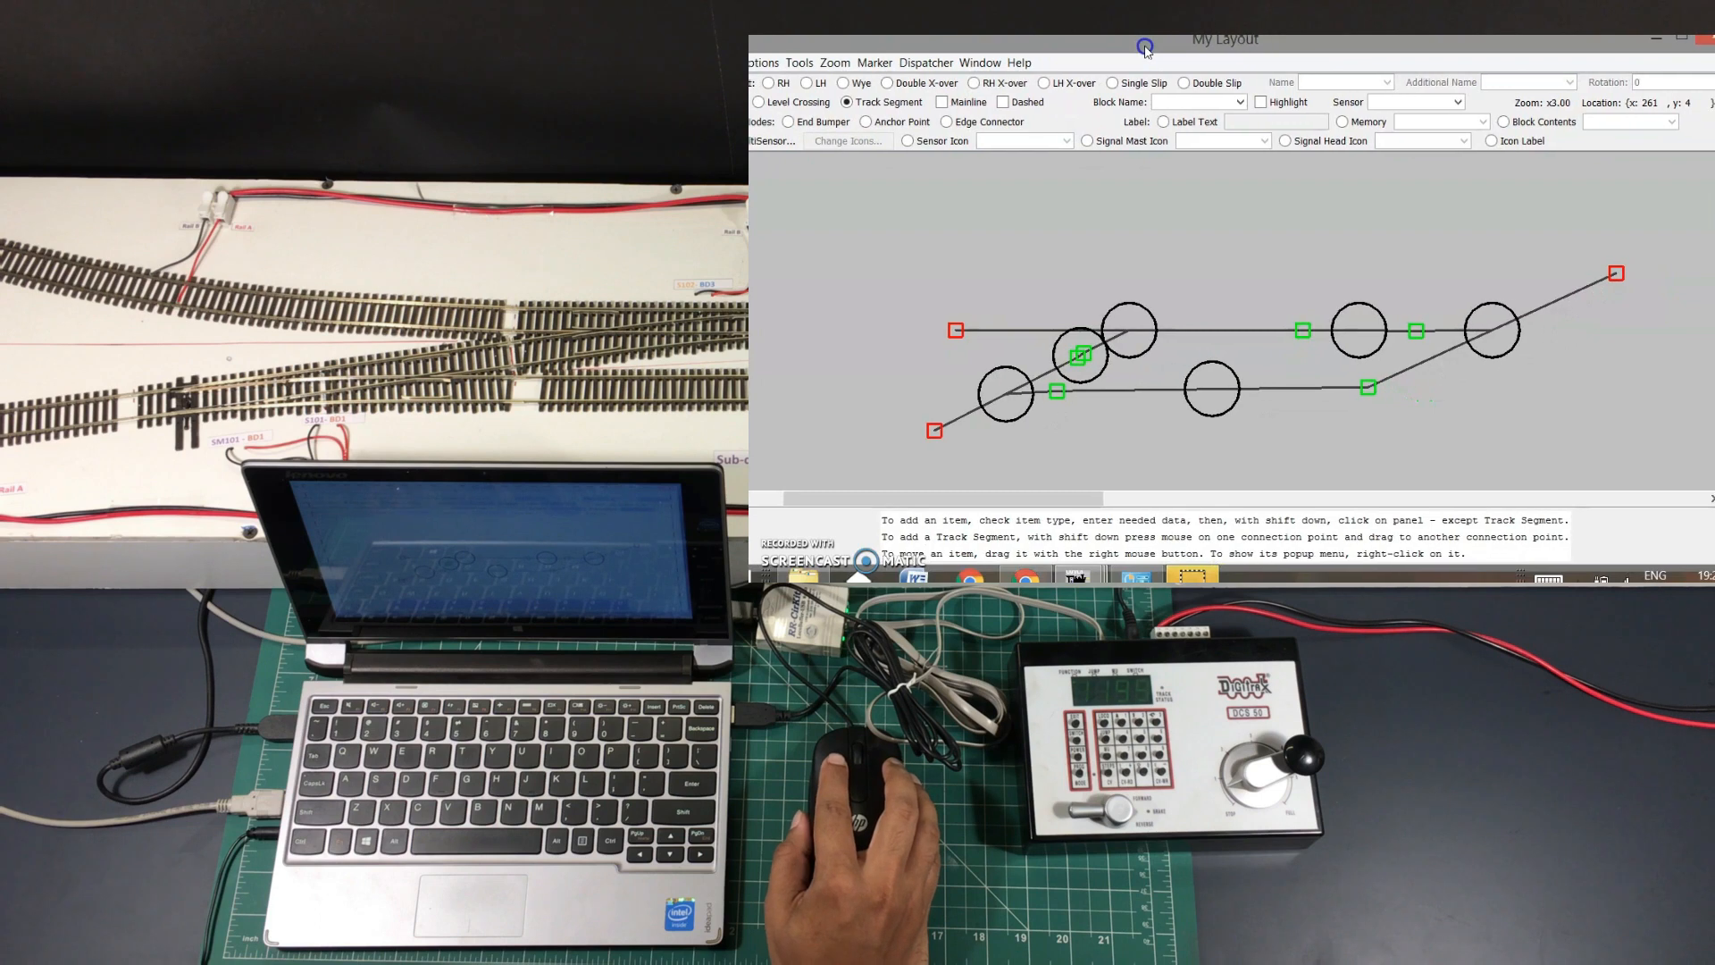
Align the turnout connection points and the lower track's connectors
{"action": "left_click_drag", "start_coordinate": [1371, 386], "coordinate": [1360, 389]}
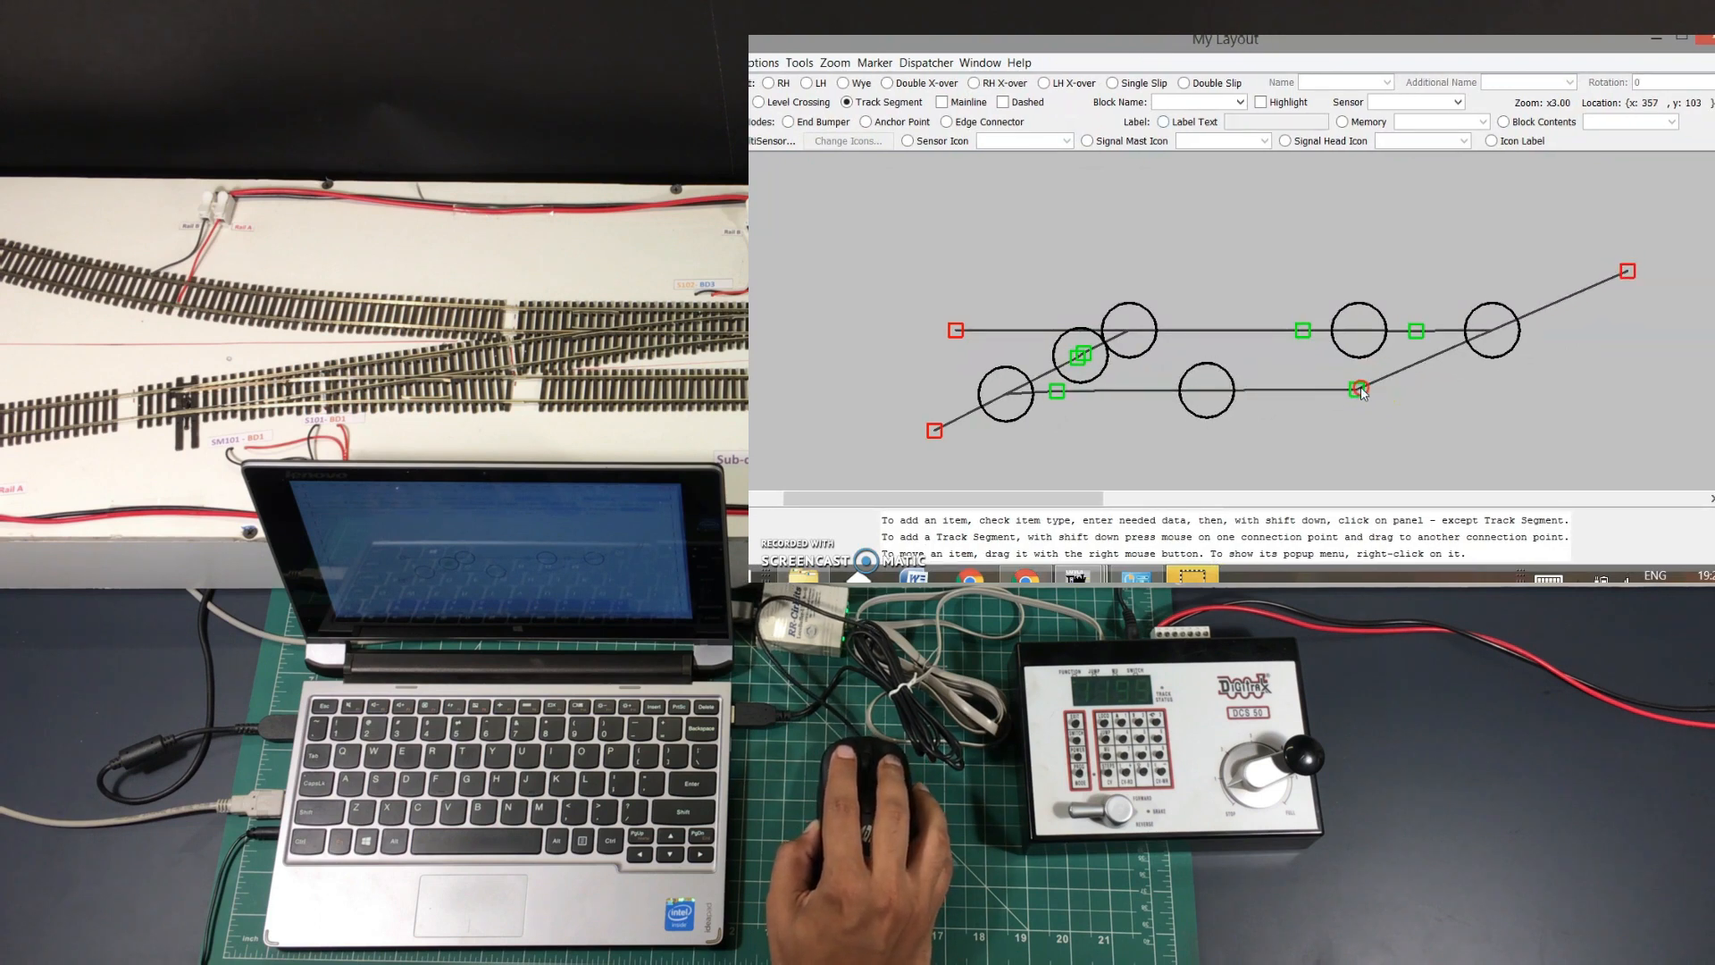
{"action": "left_click_drag", "start_coordinate": [1060, 392], "coordinate": [1063, 395]}
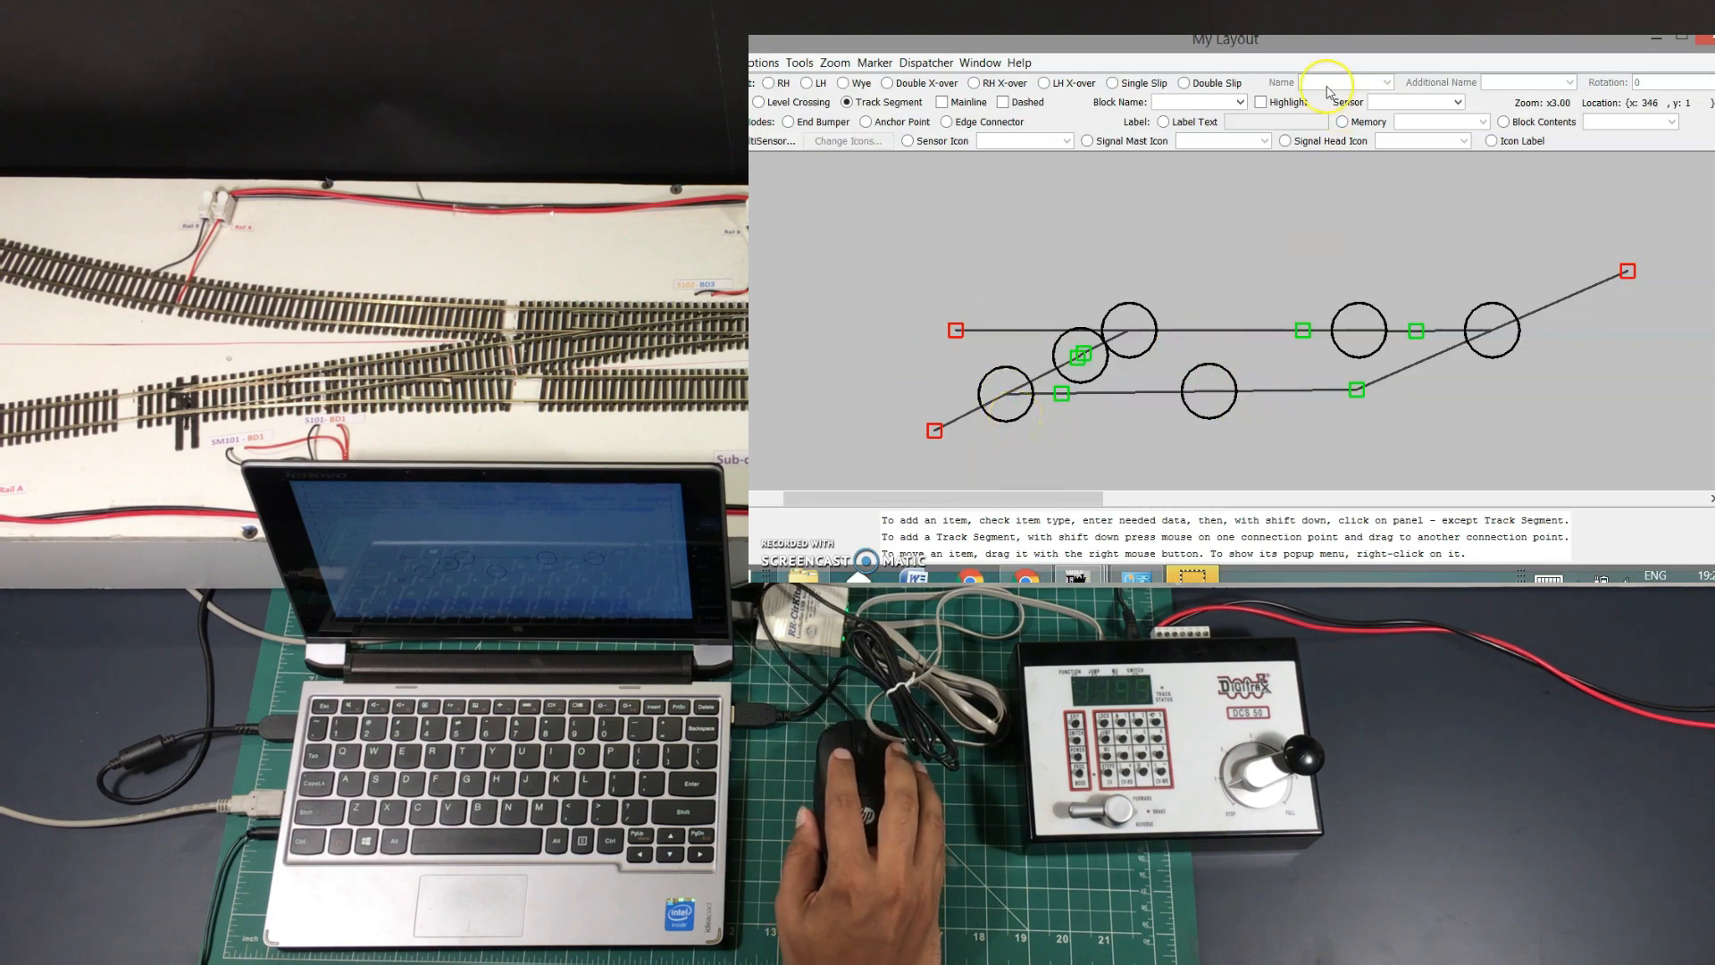
{"action": "left_click_drag", "start_coordinate": [1282, 47], "coordinate": [1289, 39]}
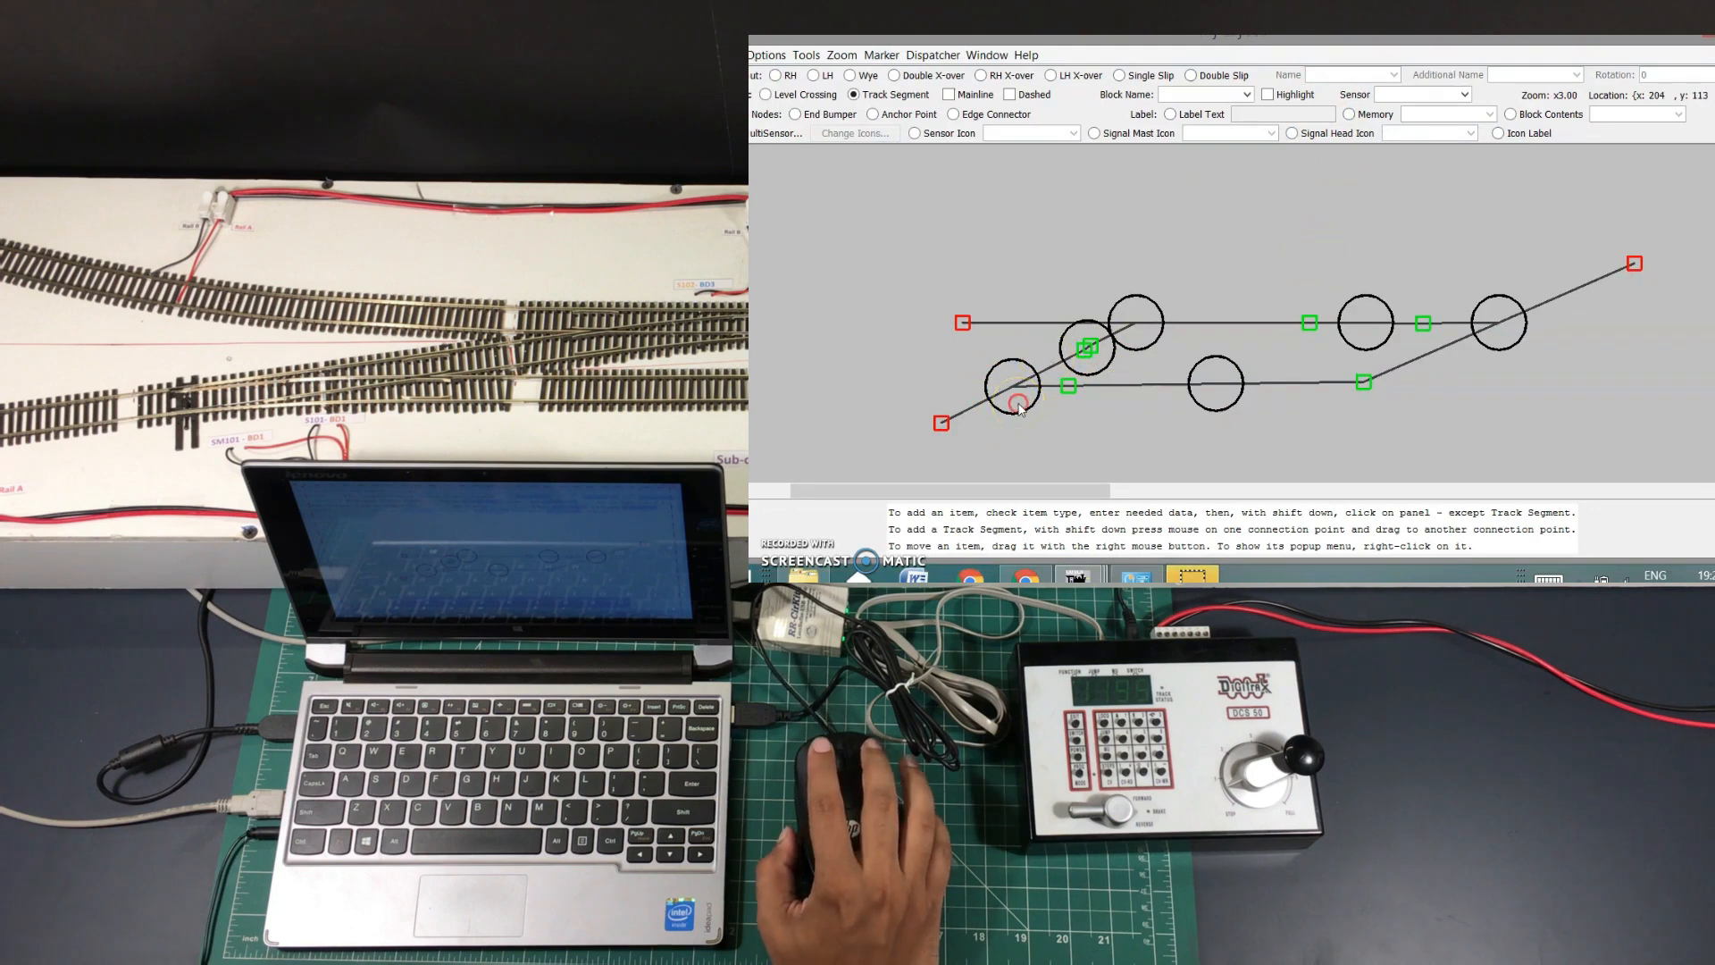
Set turnout TO1's Turnout to LT101 in Edit Turnout and confirm with Done
{"action": "right_click", "coordinate": [1021, 408]}
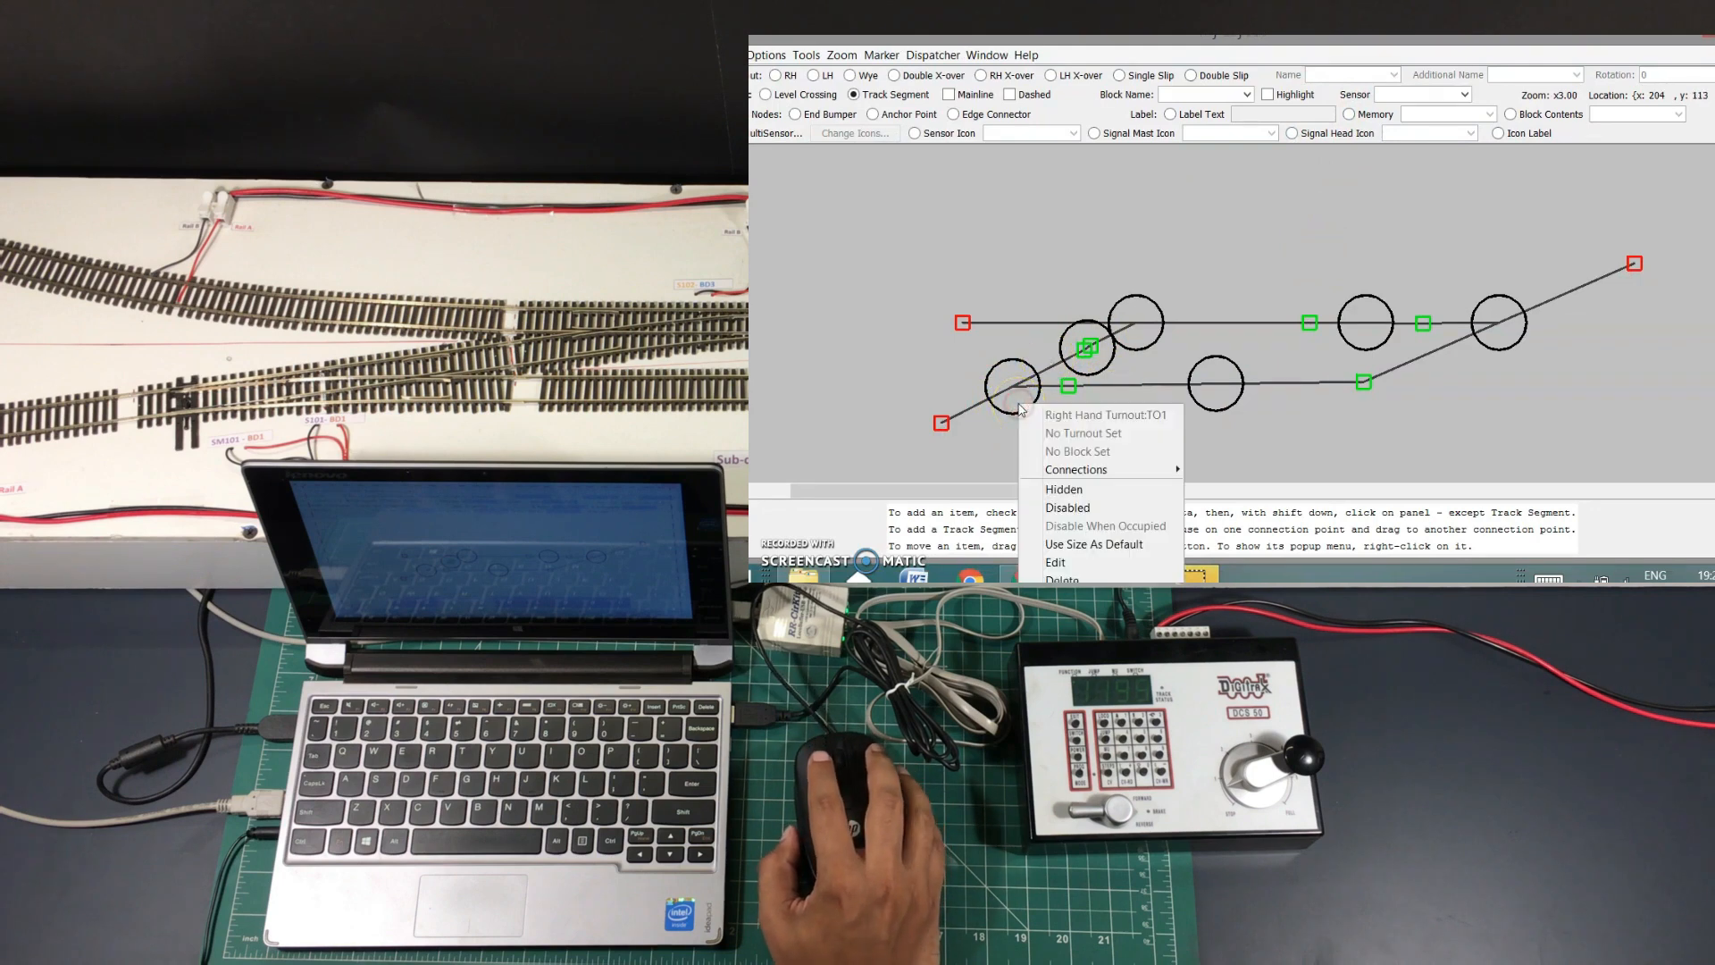
{"action": "left_click", "coordinate": [1074, 560]}
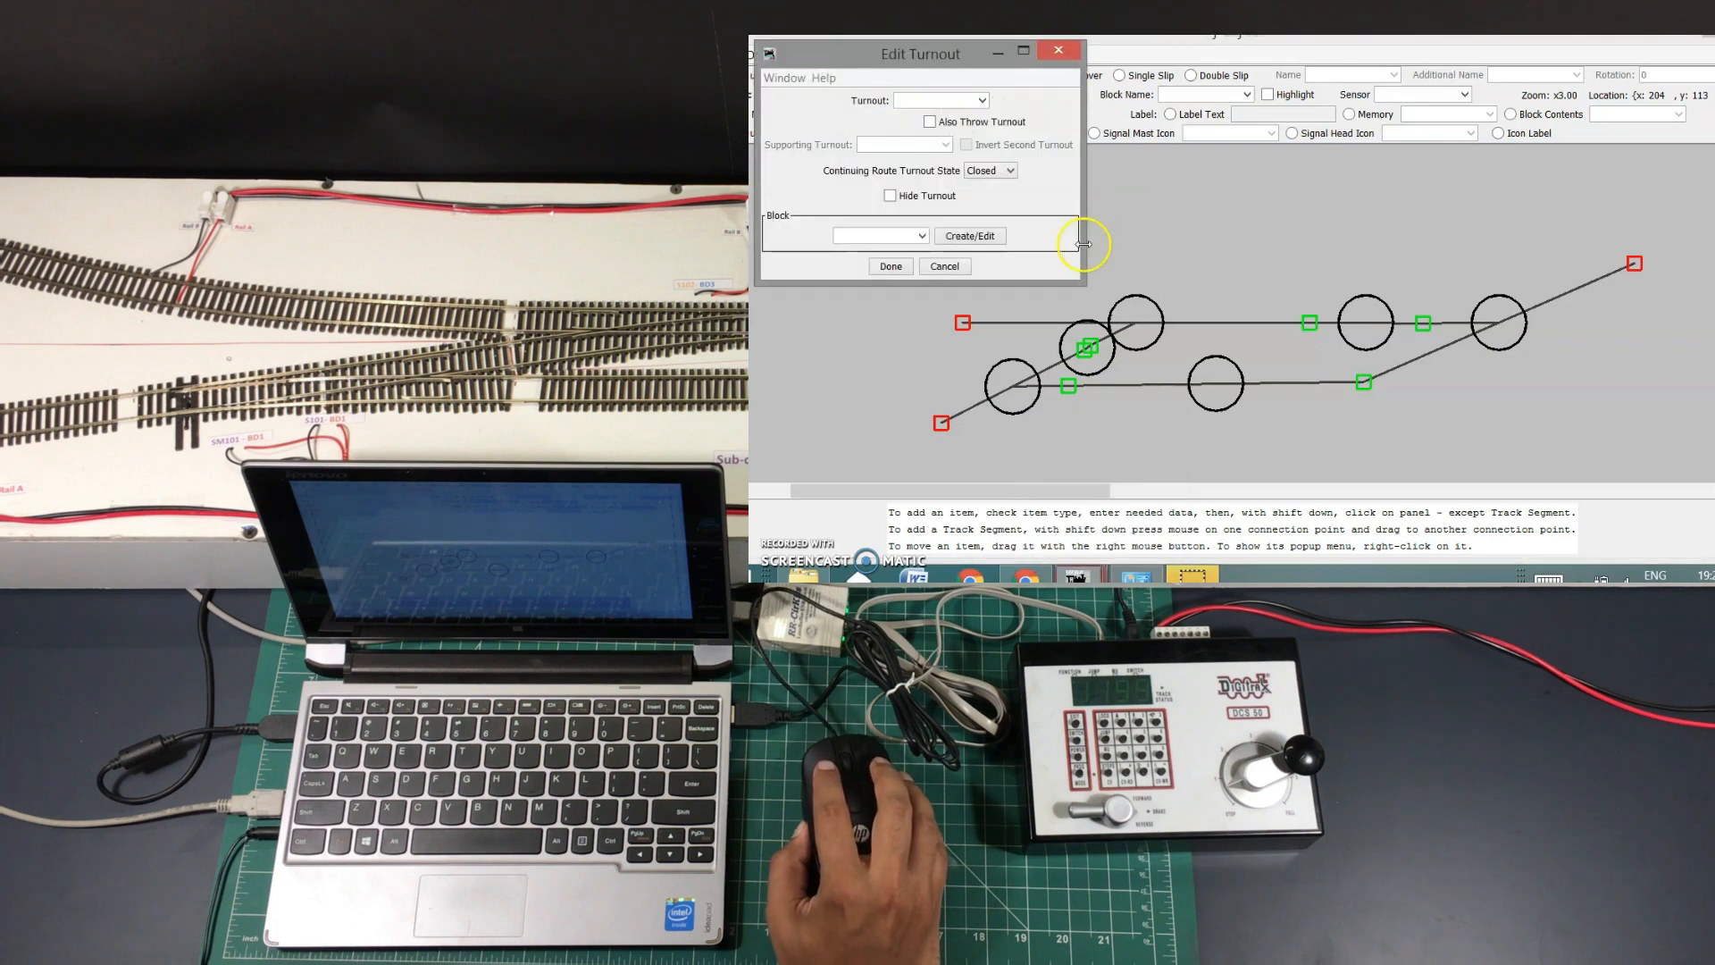
{"action": "left_click_drag", "start_coordinate": [883, 51], "coordinate": [941, 58]}
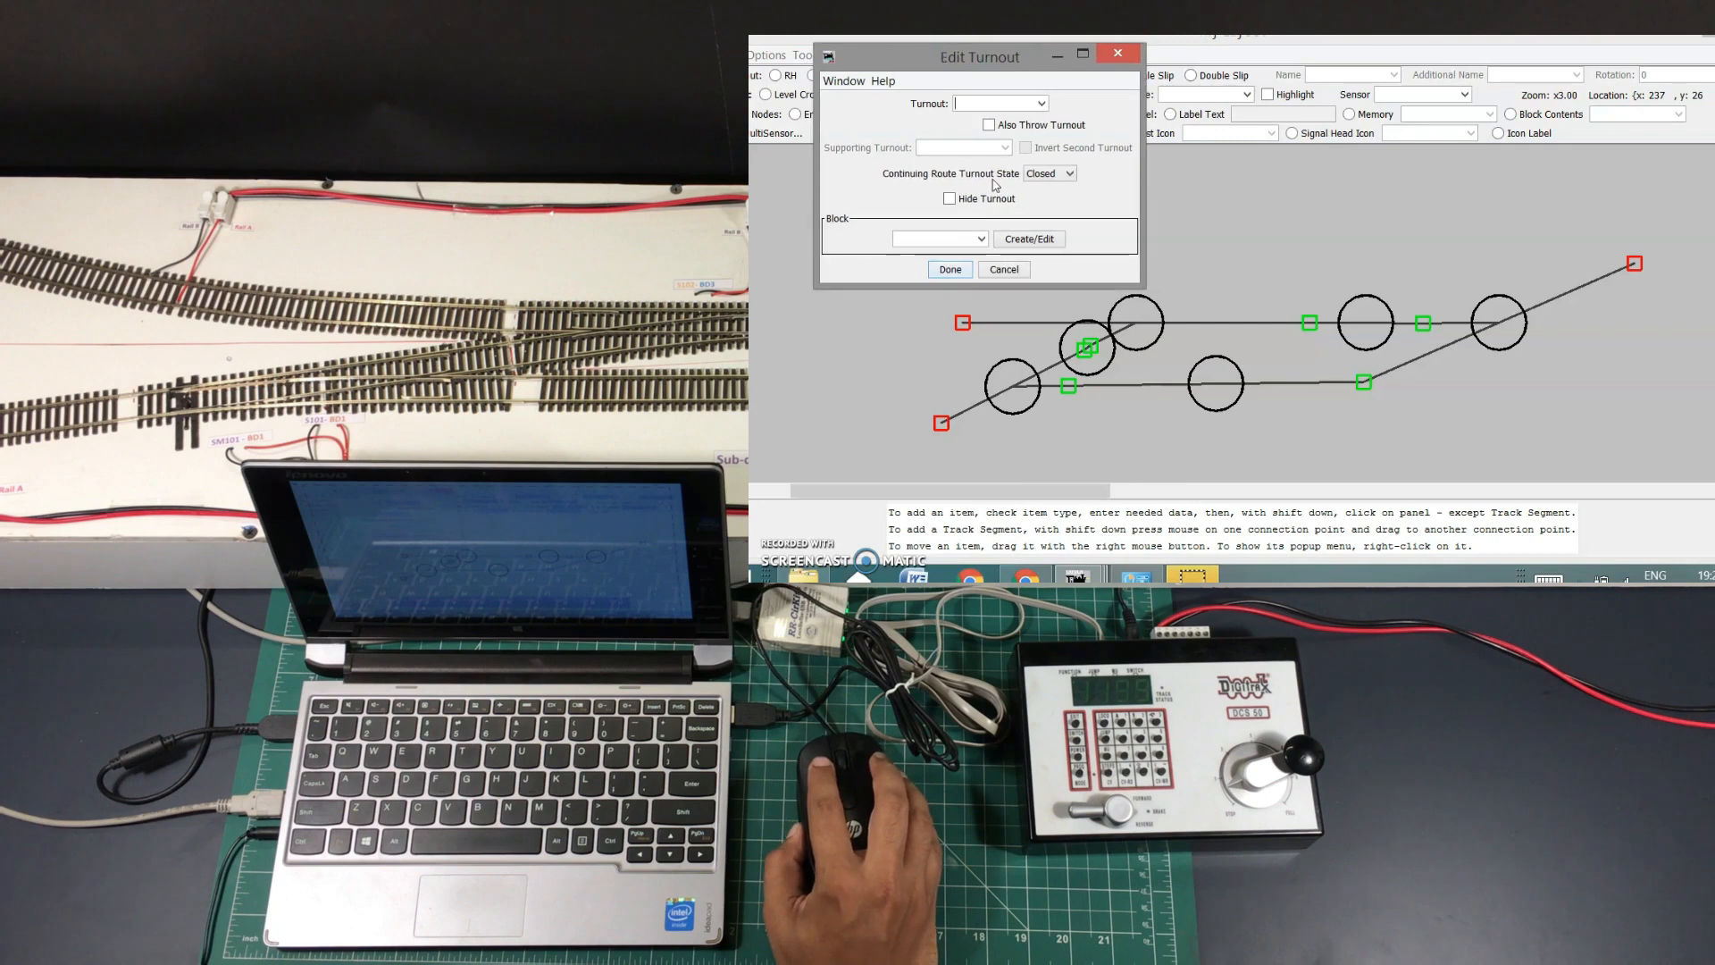
{"action": "left_click", "coordinate": [1042, 105]}
{"action": "left_click", "coordinate": [973, 125]}
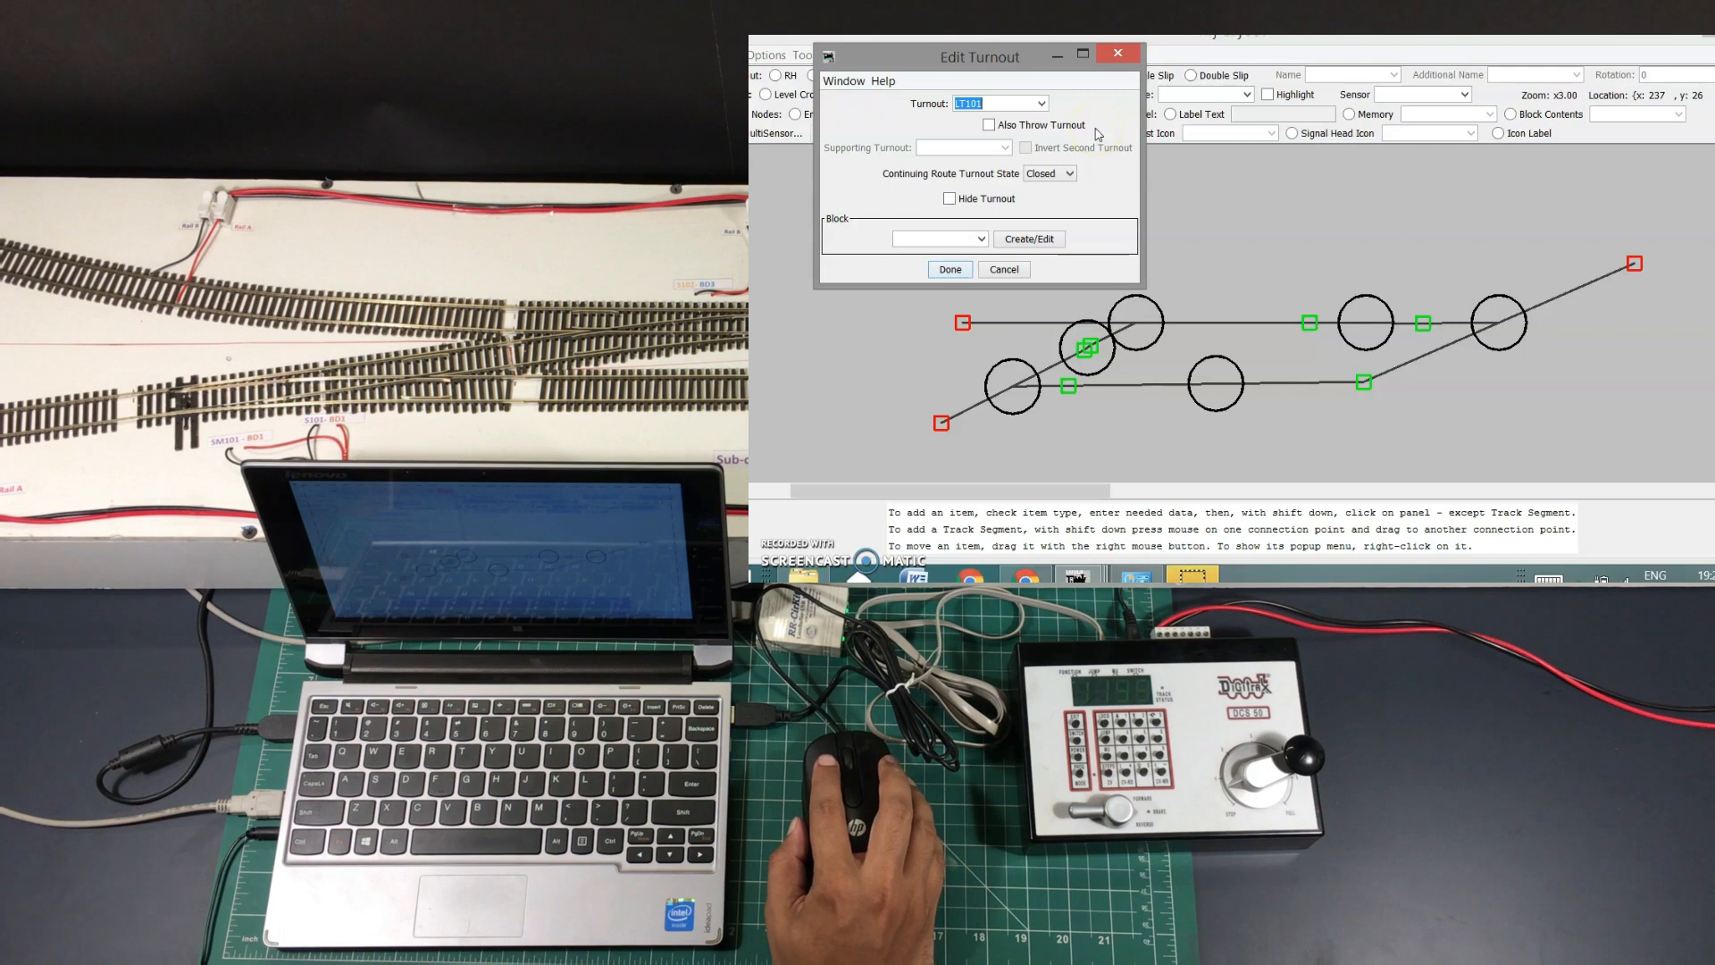
{"action": "left_click", "coordinate": [952, 269]}
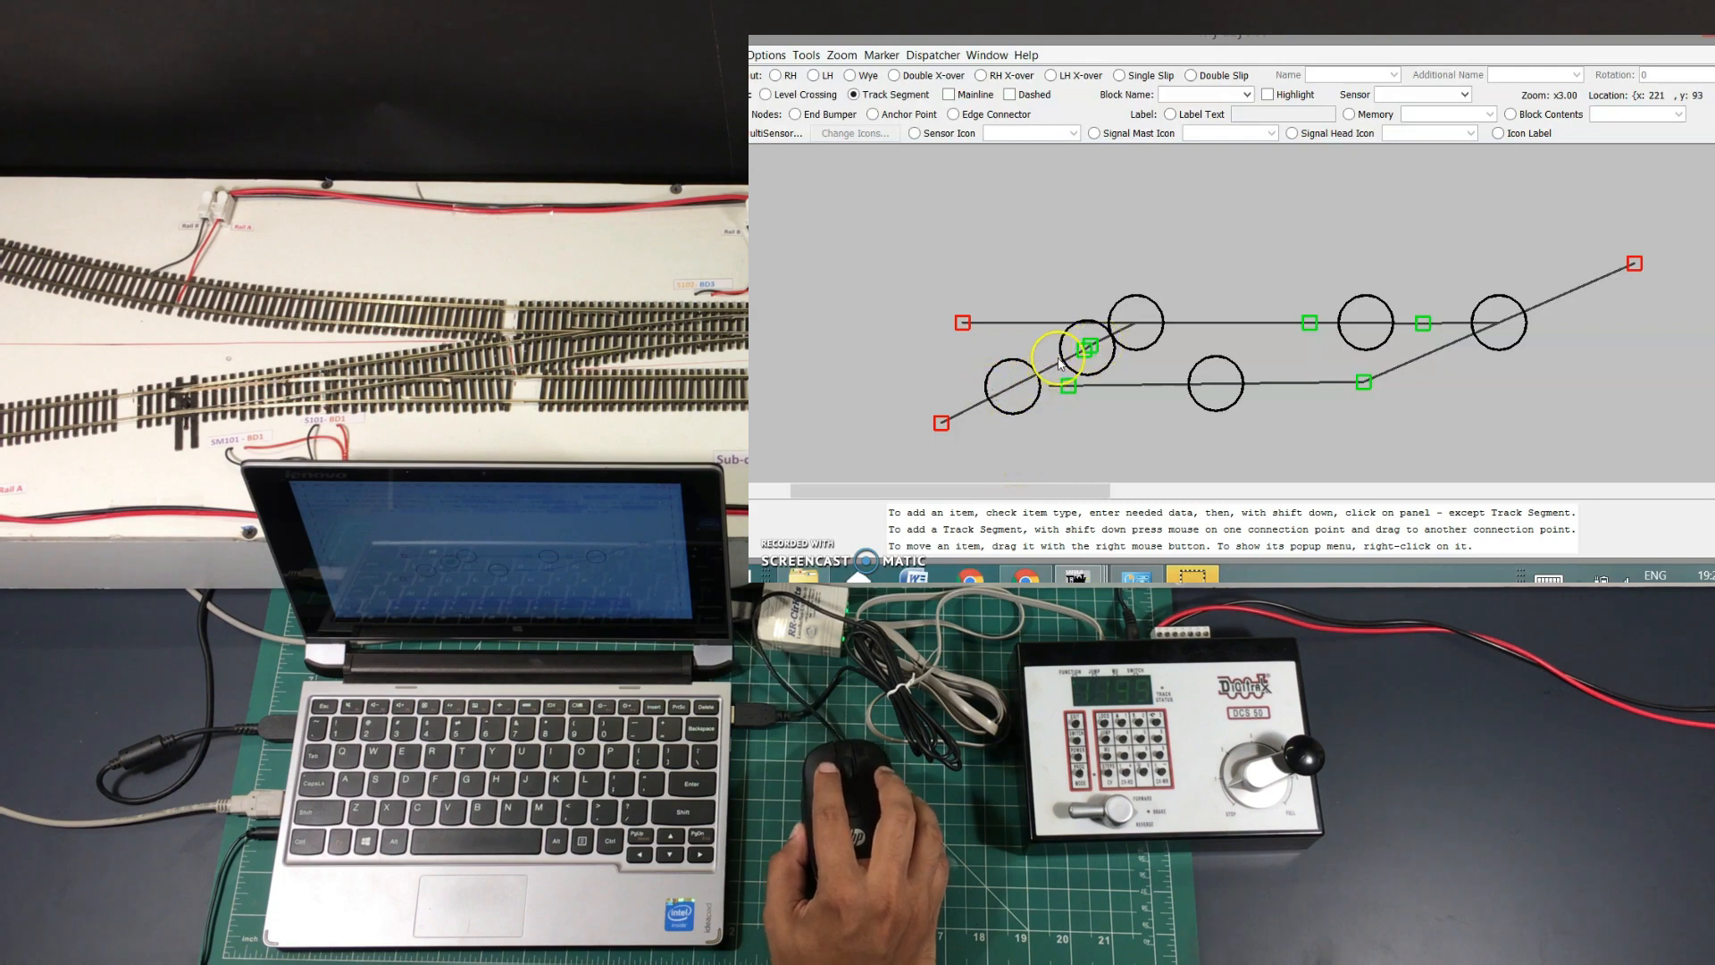
Toggle turnout TO1 (LT101) repeatedly to test it, ending on the straight route
{"action": "left_click", "coordinate": [1016, 391]}
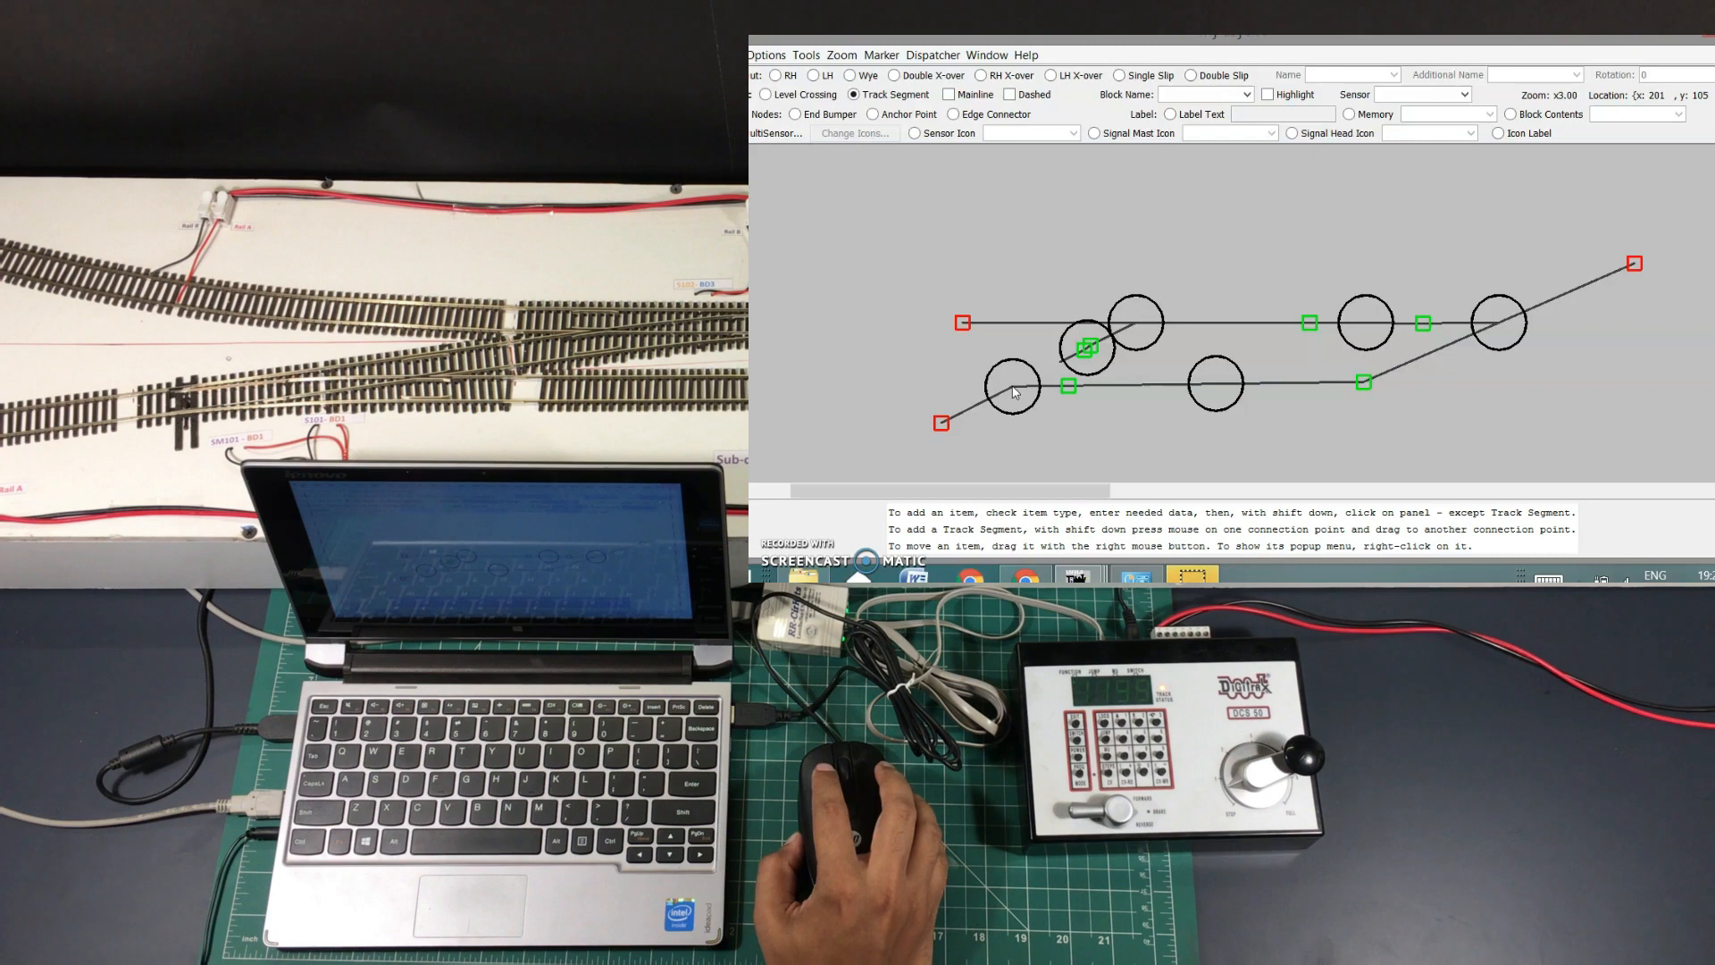
{"action": "left_click", "coordinate": [1015, 391]}
{"action": "left_click", "coordinate": [1015, 392]}
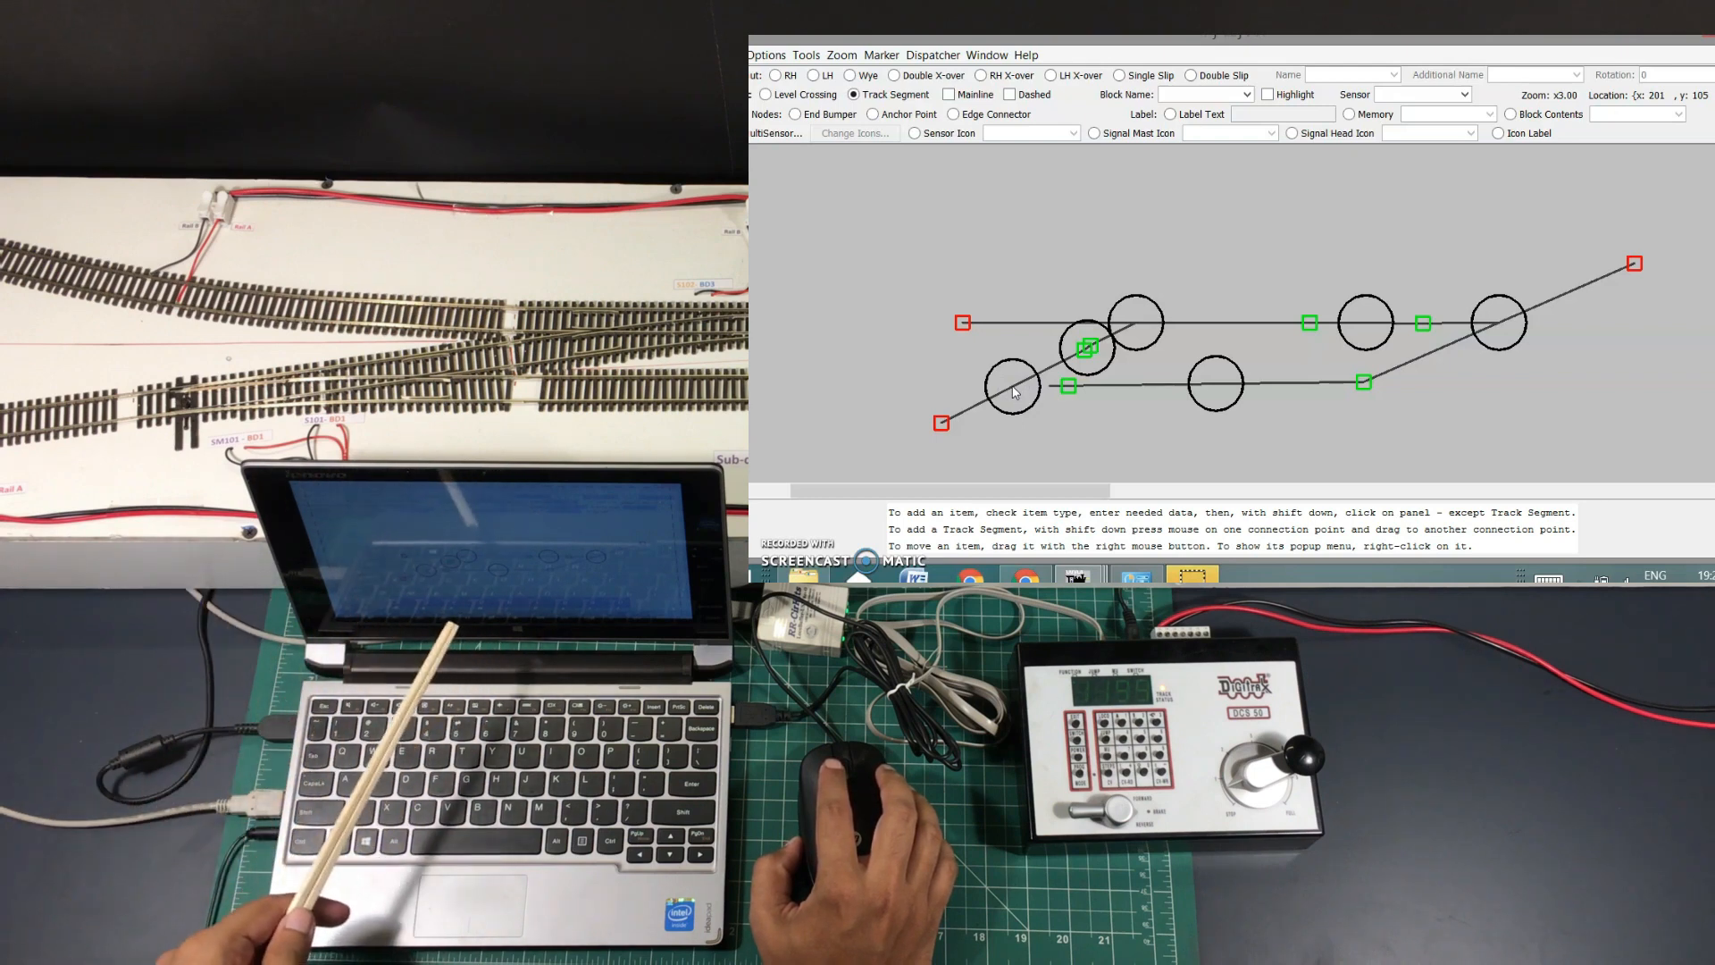
{"action": "left_click", "coordinate": [1013, 388]}
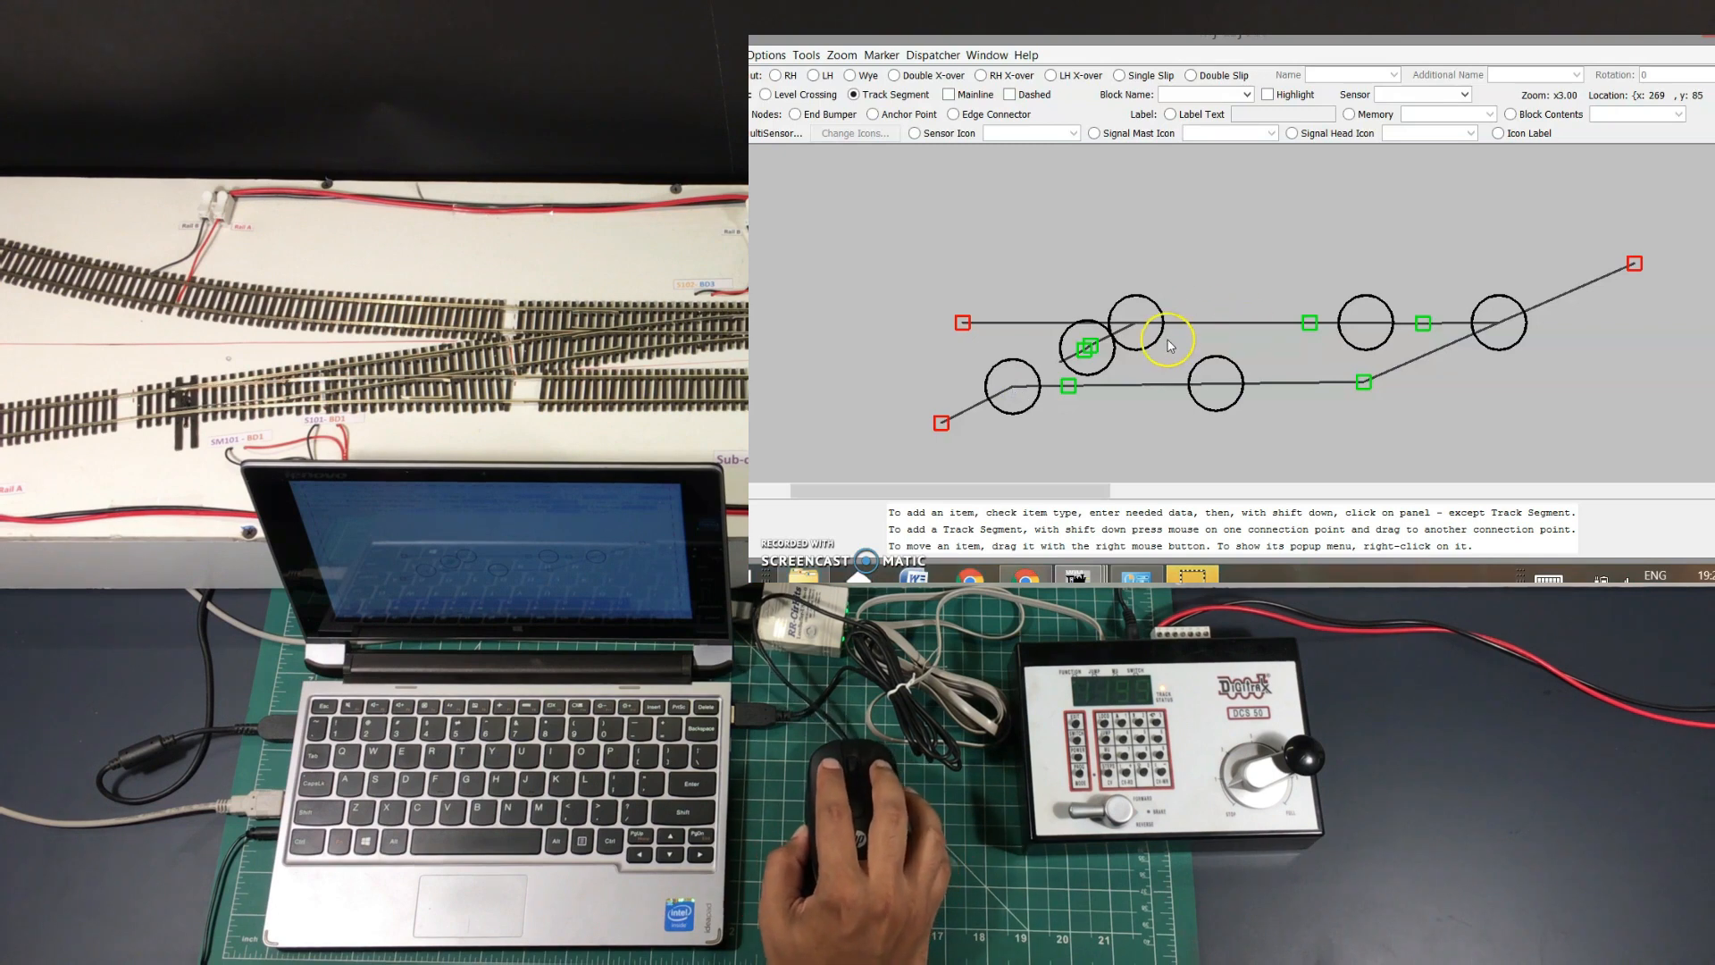
Assign left-hand turnout TO3 to turnout LT102
{"action": "right_click", "coordinate": [1141, 335]}
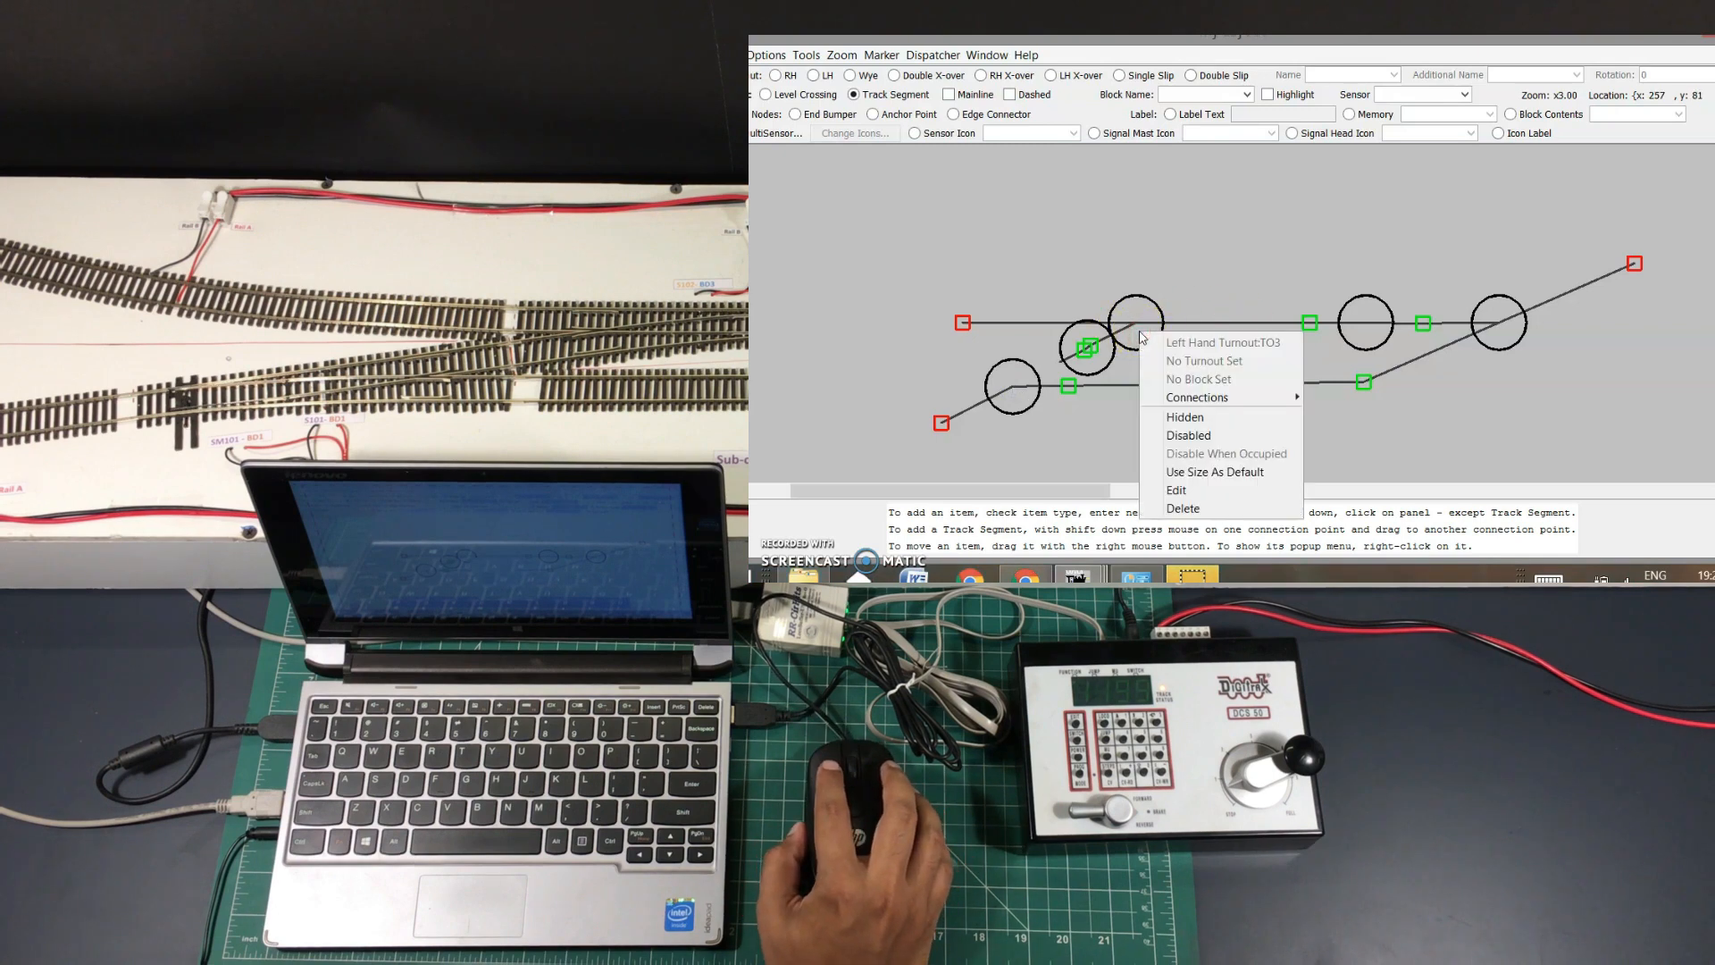
{"action": "left_click", "coordinate": [1179, 490]}
{"action": "left_click", "coordinate": [981, 100]}
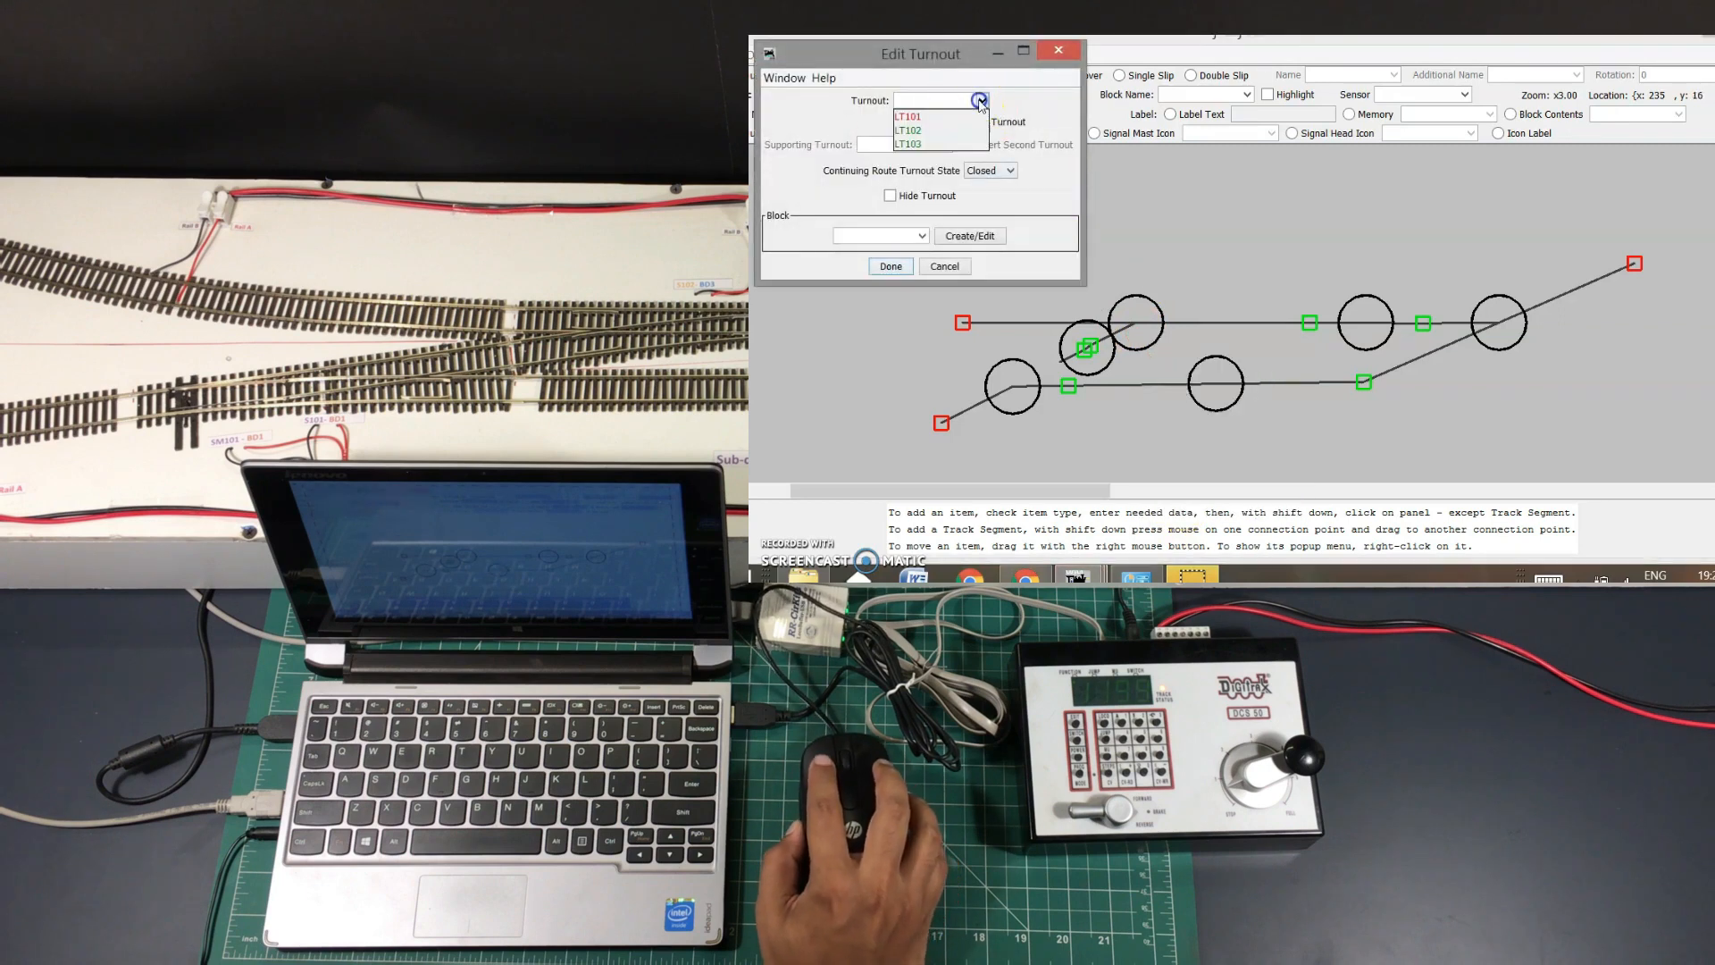
{"action": "left_click", "coordinate": [911, 129]}
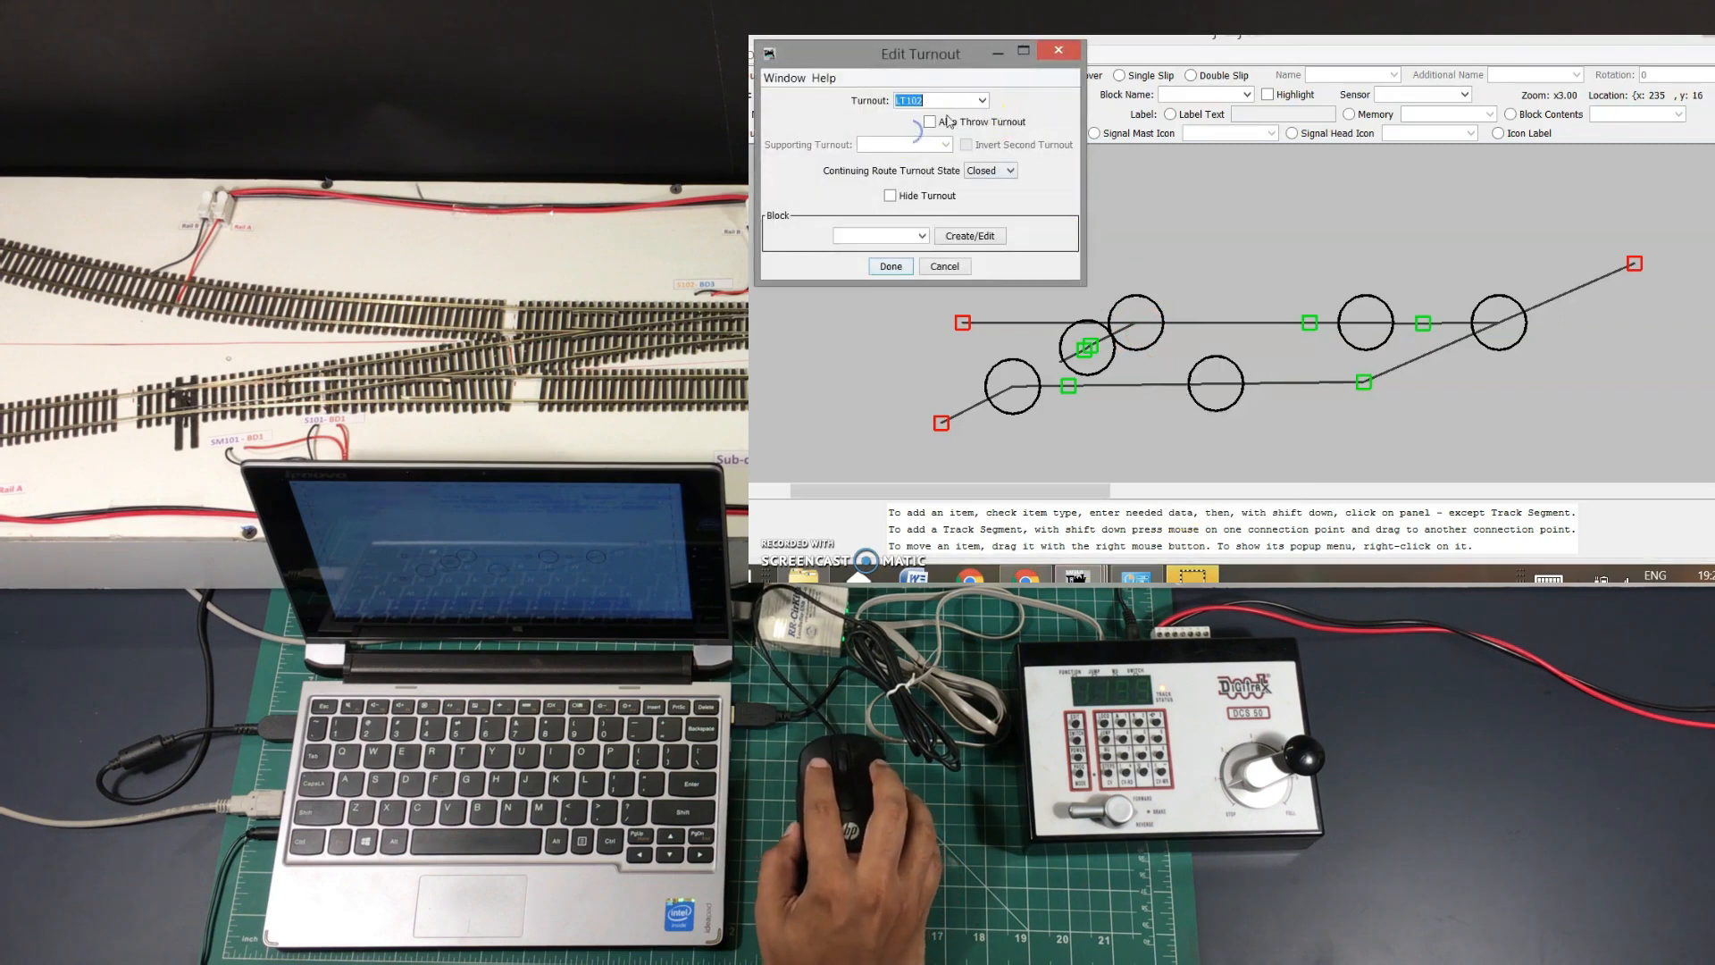
{"action": "left_click", "coordinate": [890, 267]}
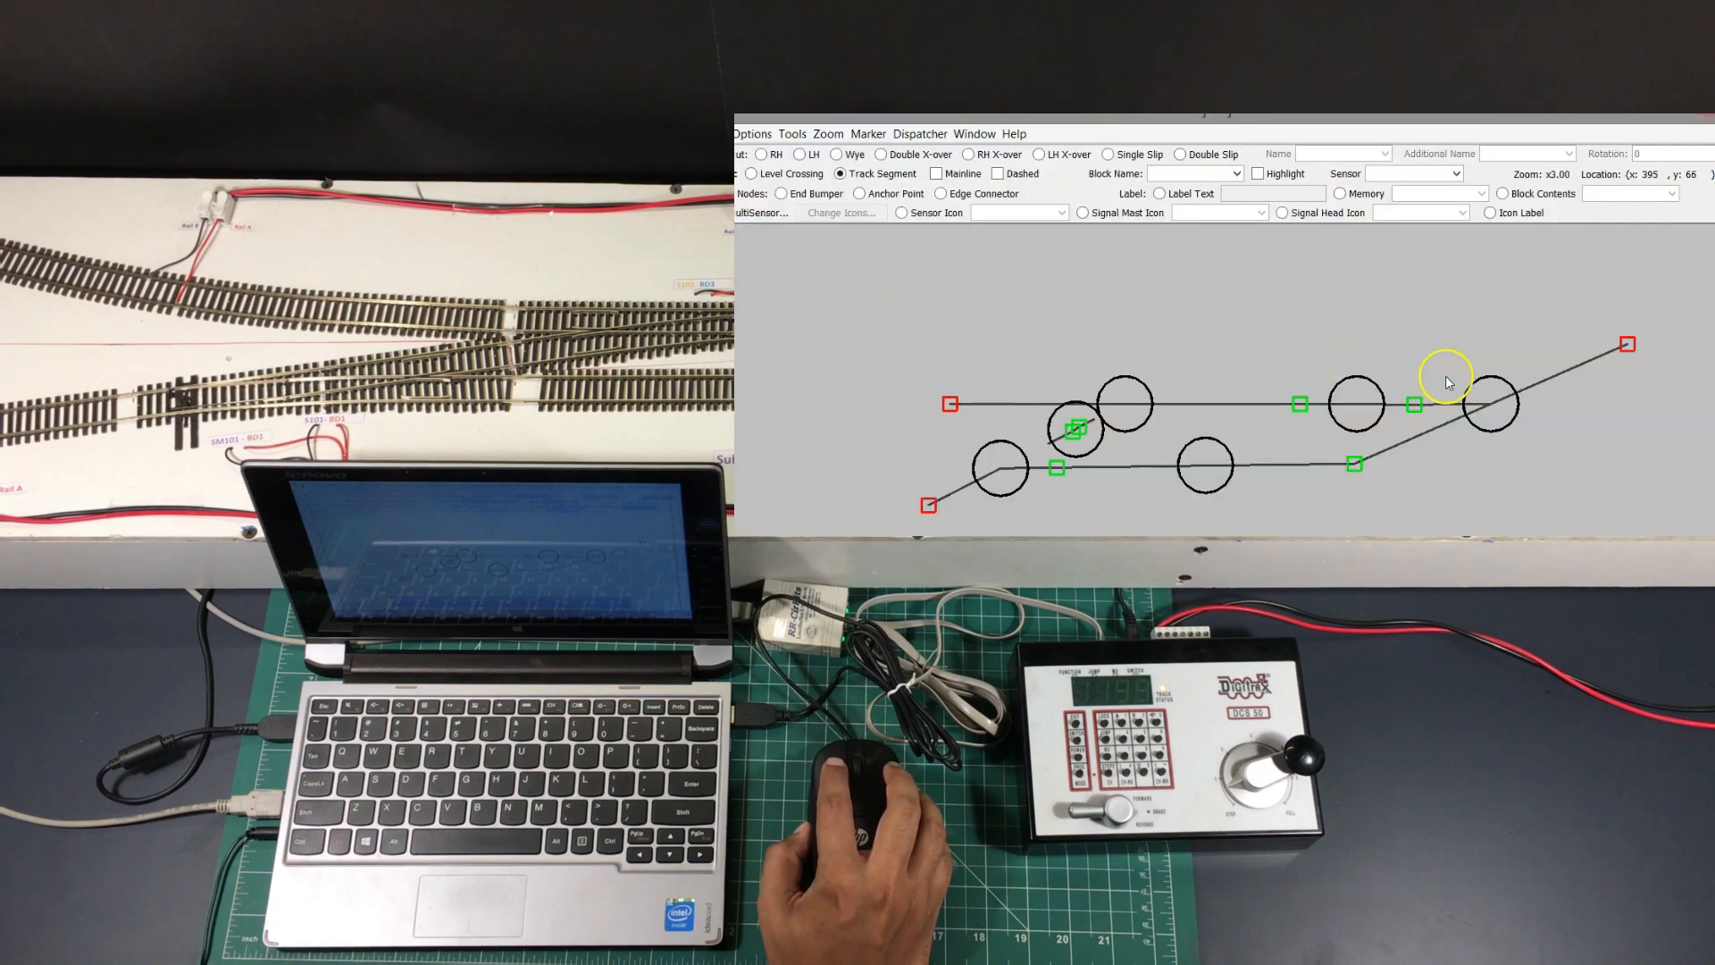
Assign right-hand turnout TO2 to turnout LT103
{"action": "right_click", "coordinate": [1503, 426]}
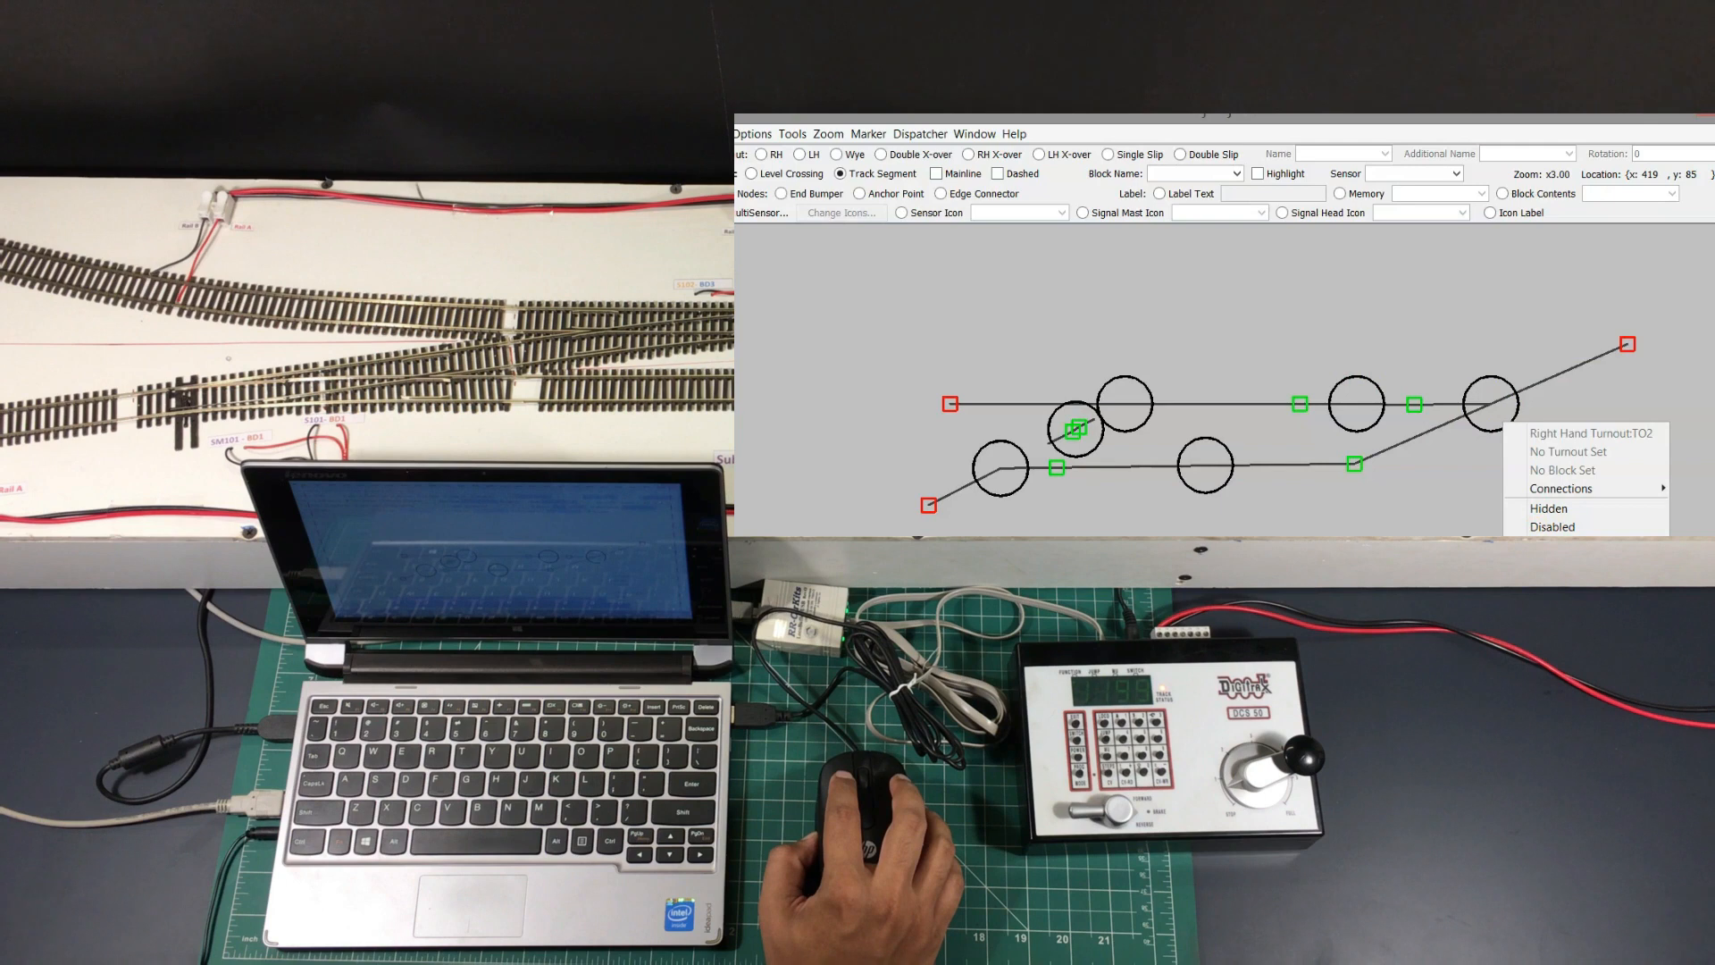
{"action": "left_click", "coordinate": [1545, 565]}
{"action": "left_click", "coordinate": [970, 179]}
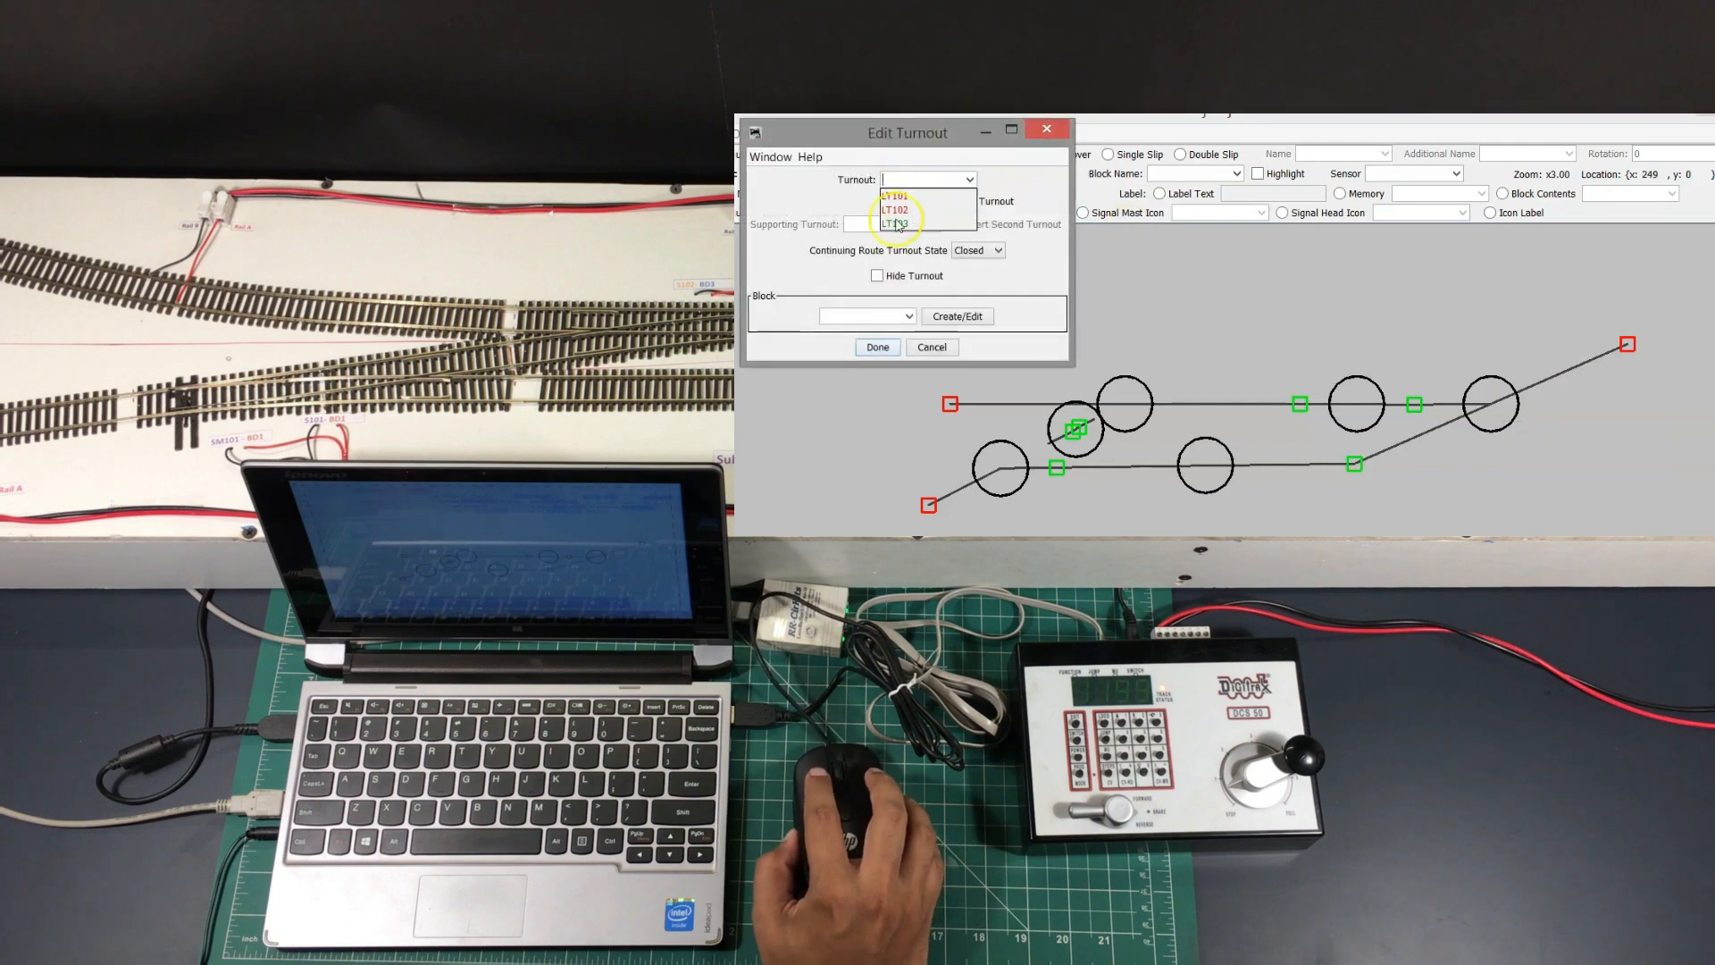
{"action": "left_click", "coordinate": [897, 224]}
{"action": "left_click", "coordinate": [877, 346]}
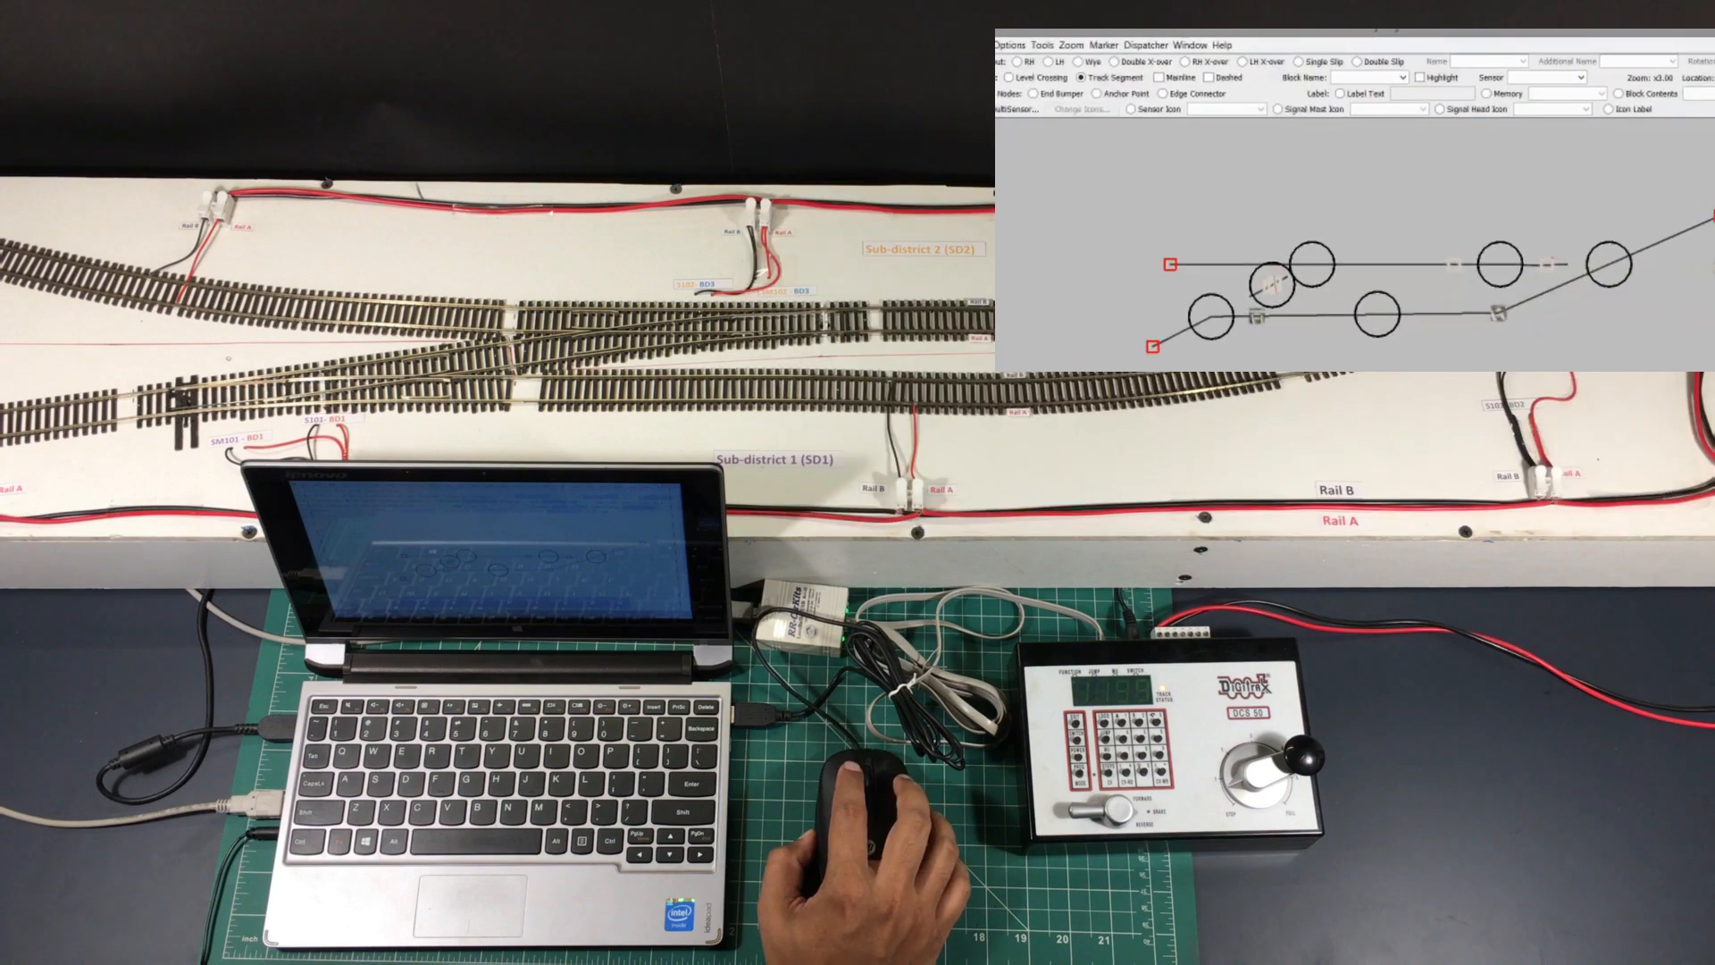
Toggle the upper-left and right-hand panel turnouts between straight and diverging, checking the layout follows
{"action": "left_click", "coordinate": [1566, 298]}
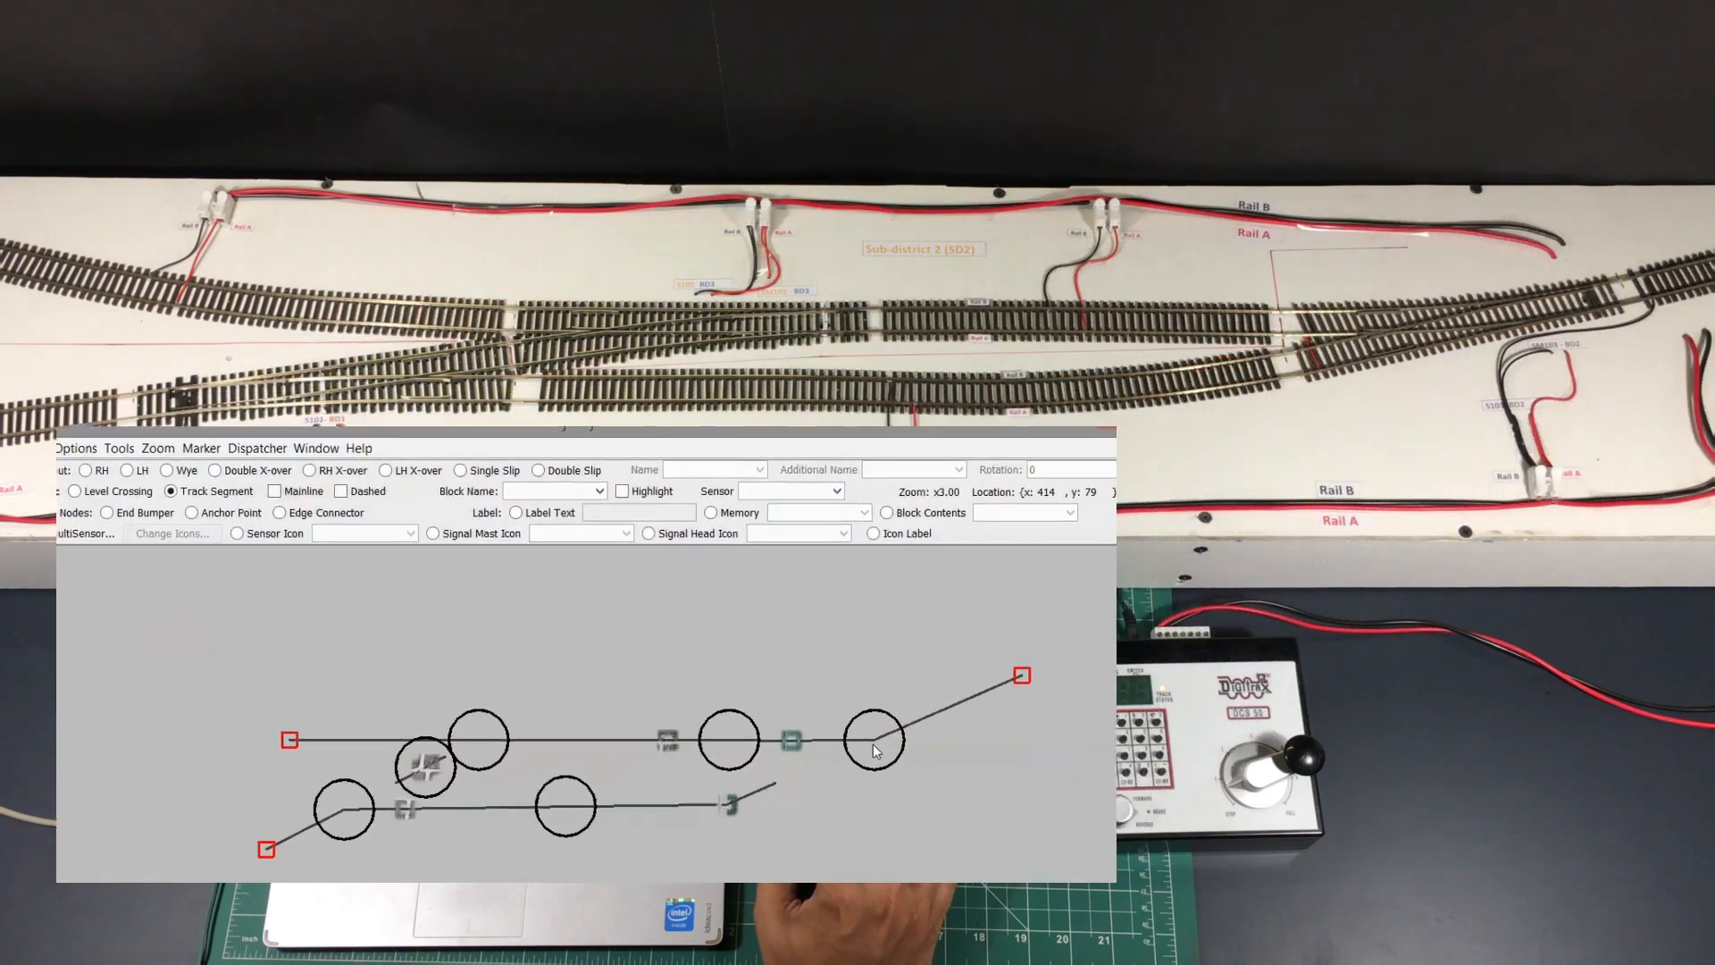
{"action": "left_click", "coordinate": [847, 766]}
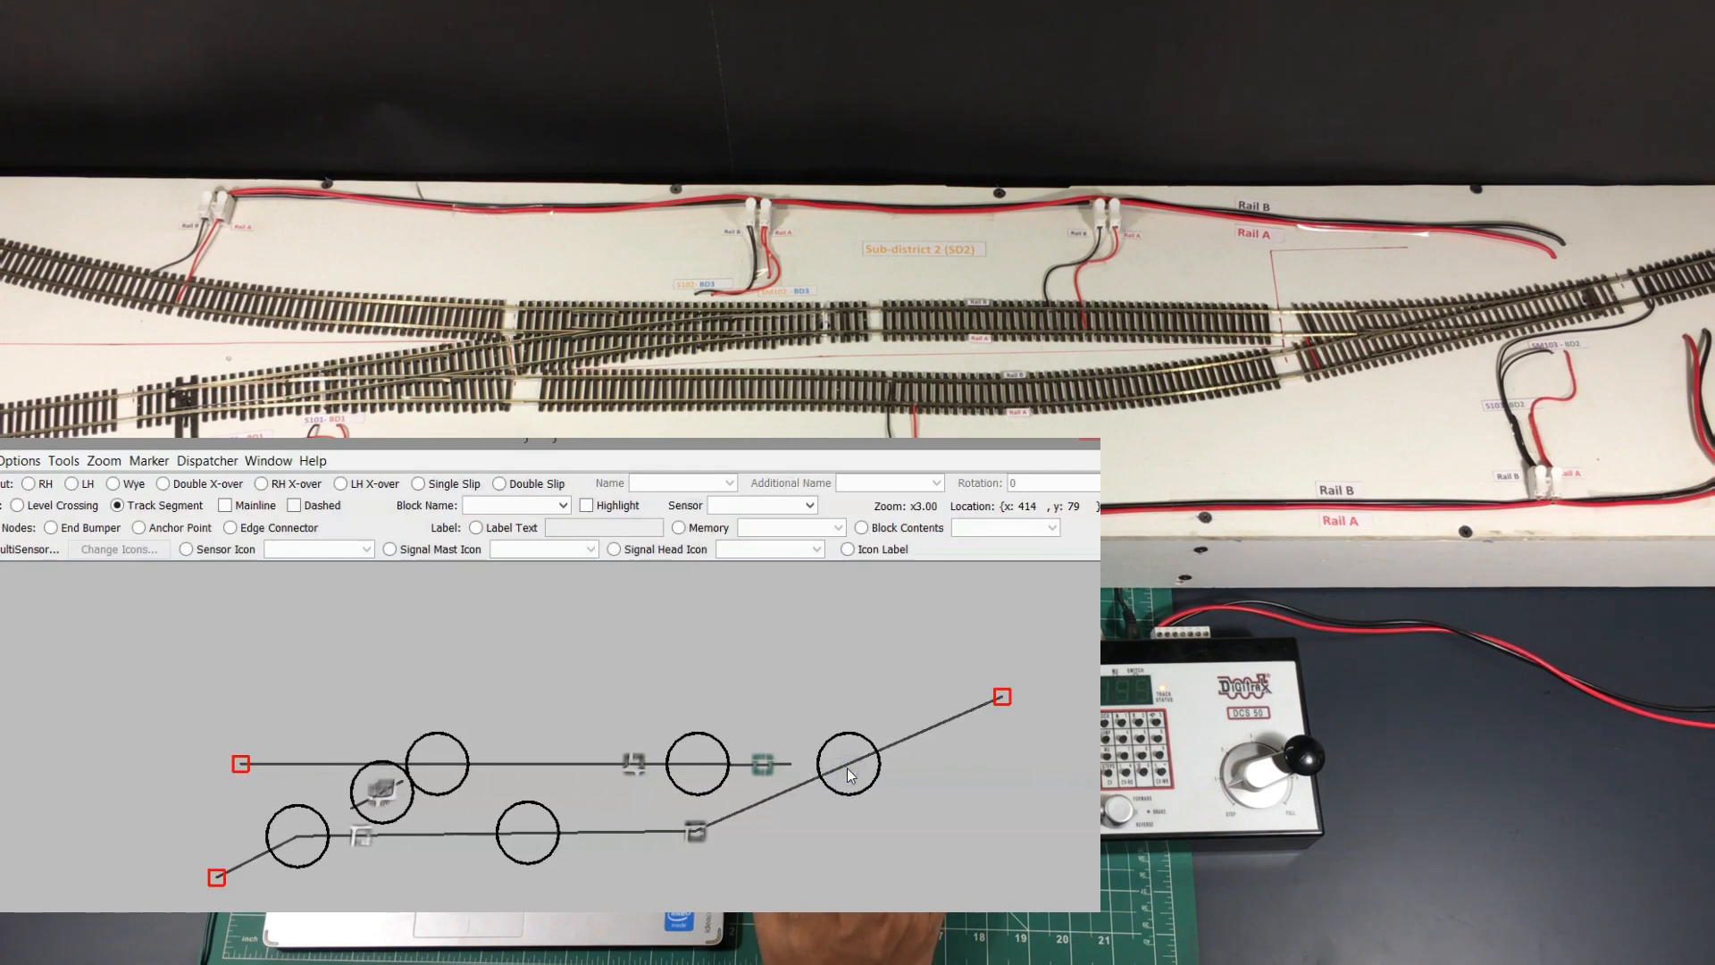
{"action": "left_click", "coordinate": [441, 756]}
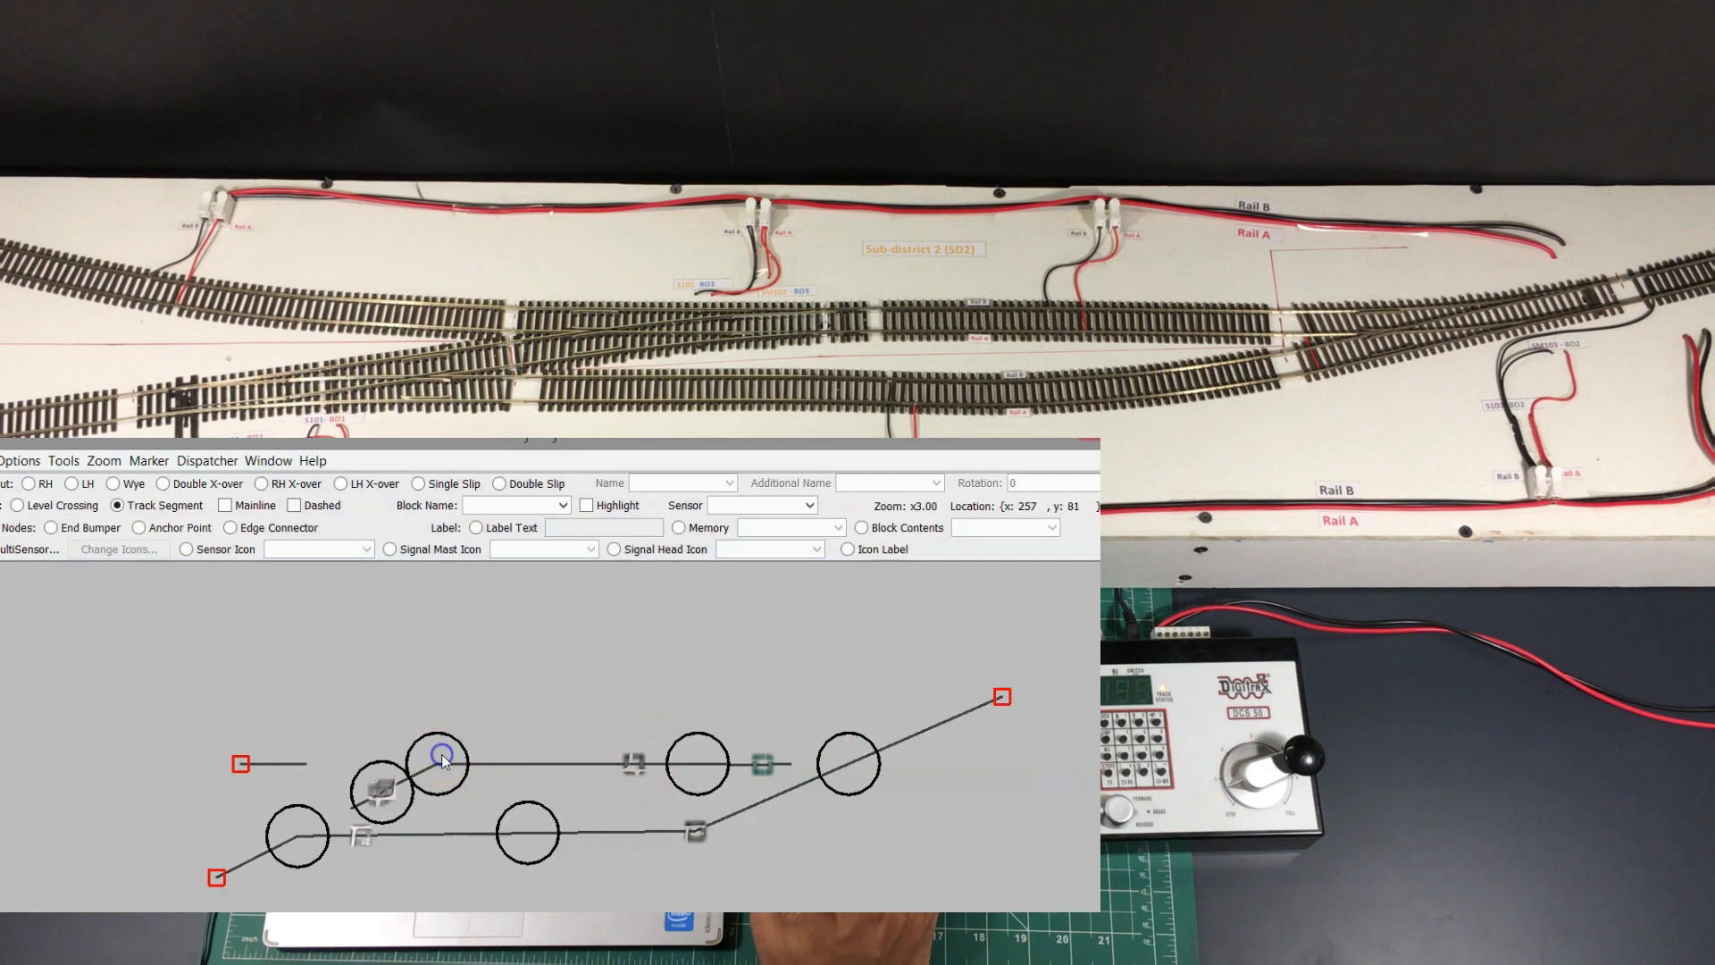
{"action": "left_click", "coordinate": [443, 755]}
{"action": "left_click", "coordinate": [854, 786]}
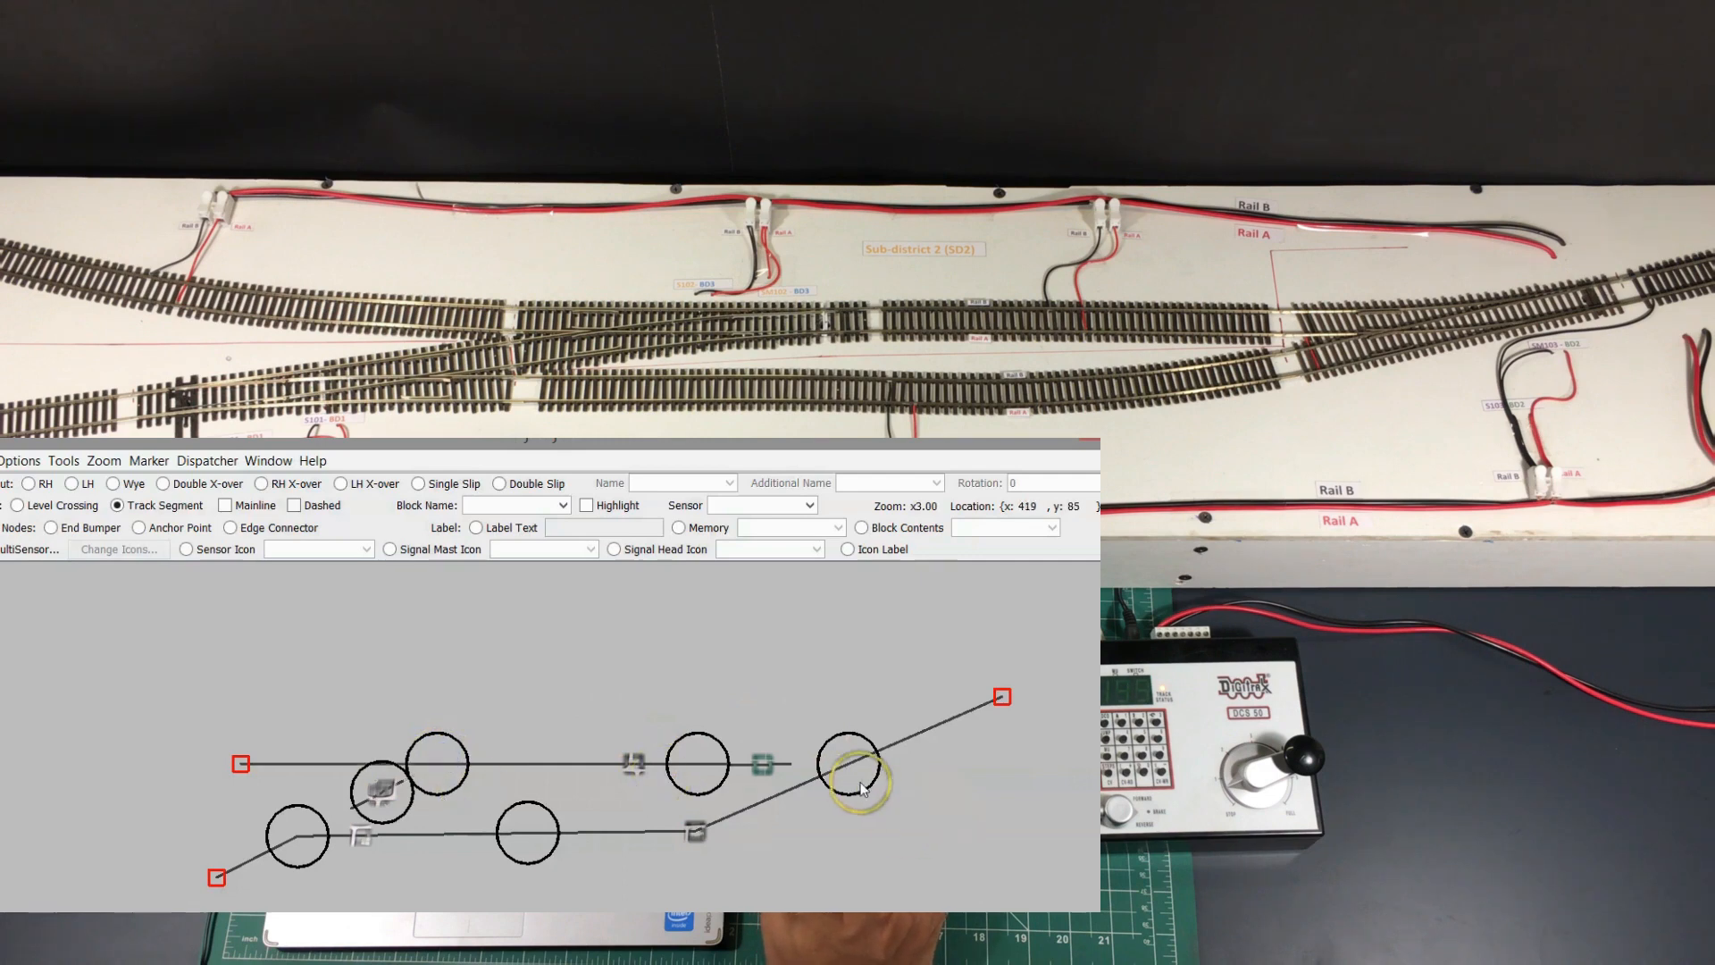
{"action": "left_click", "coordinate": [845, 769]}
{"action": "left_click", "coordinate": [846, 769]}
{"action": "left_click", "coordinate": [855, 770]}
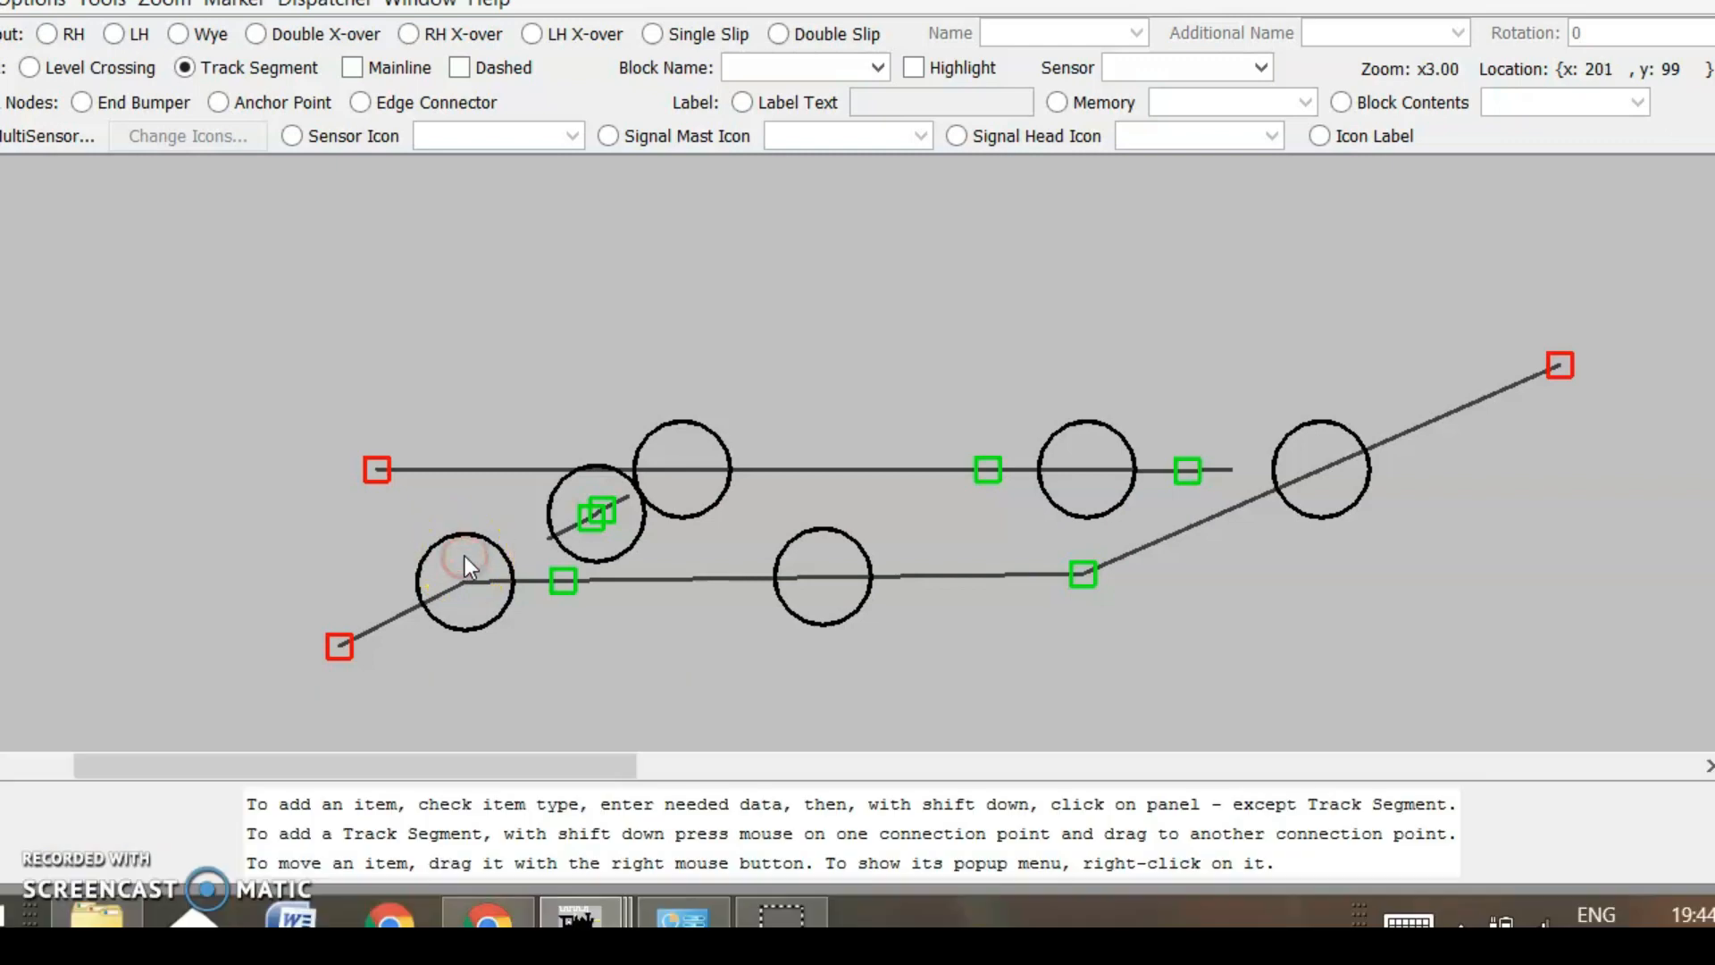
Give TO1 the Also Throw option with LT102 as an inverted supporting turnout
{"action": "right_click", "coordinate": [466, 562]}
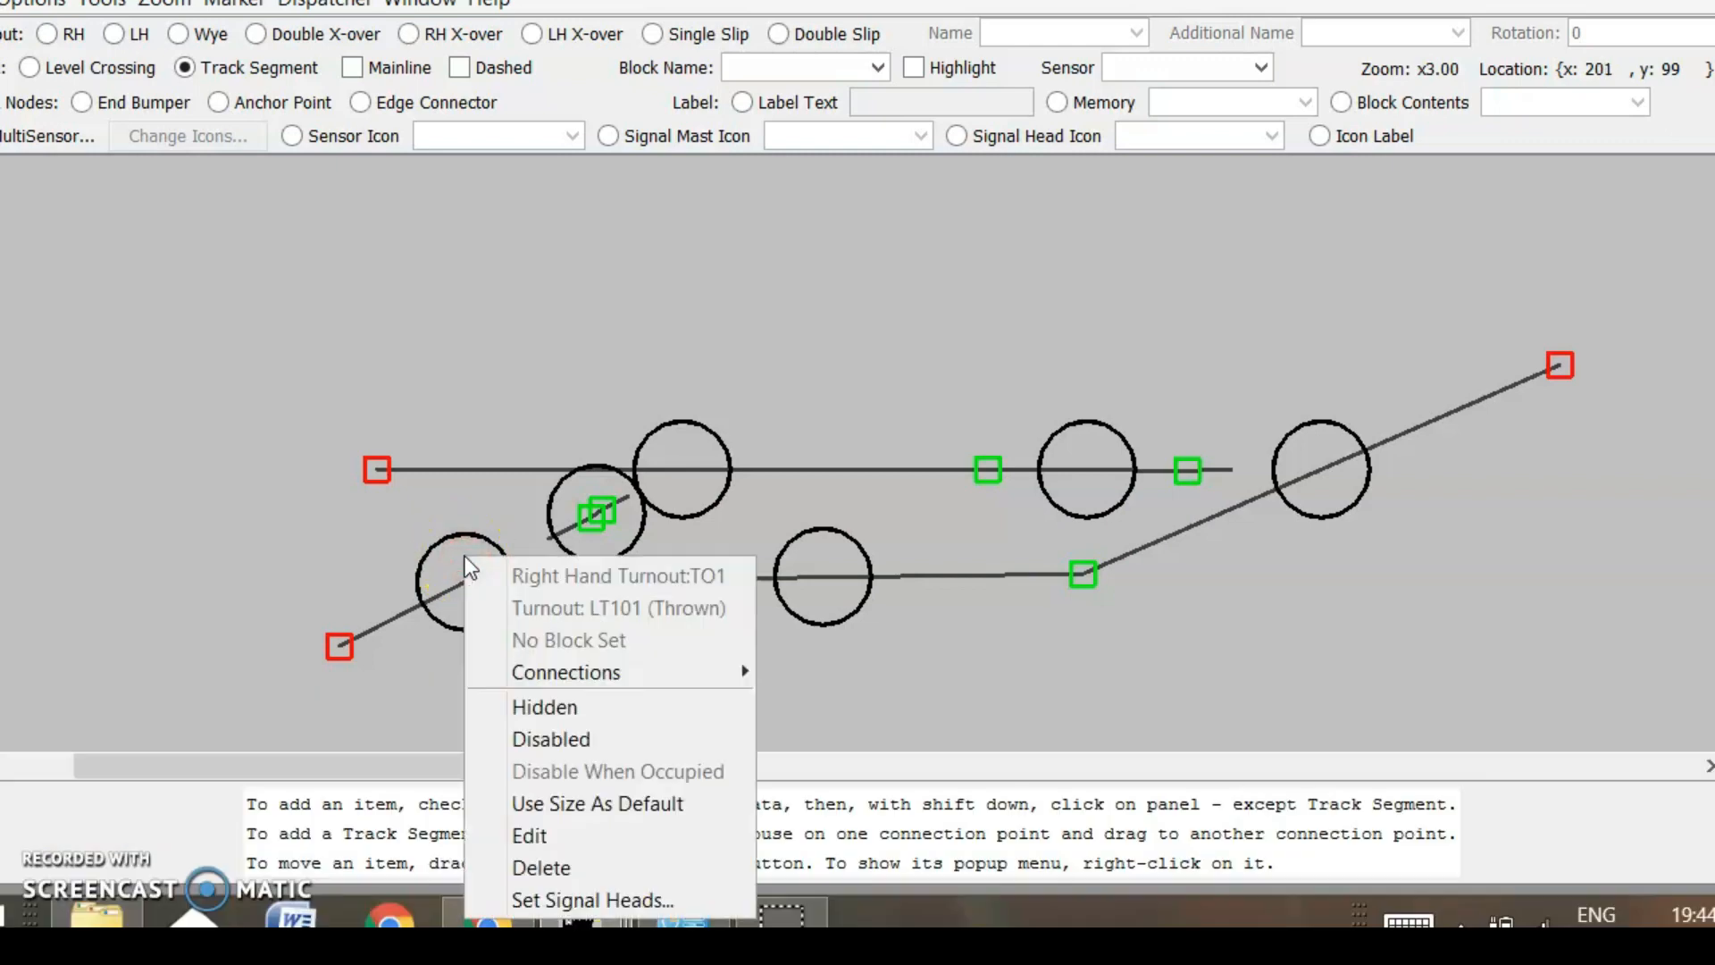
{"action": "left_click", "coordinate": [536, 837]}
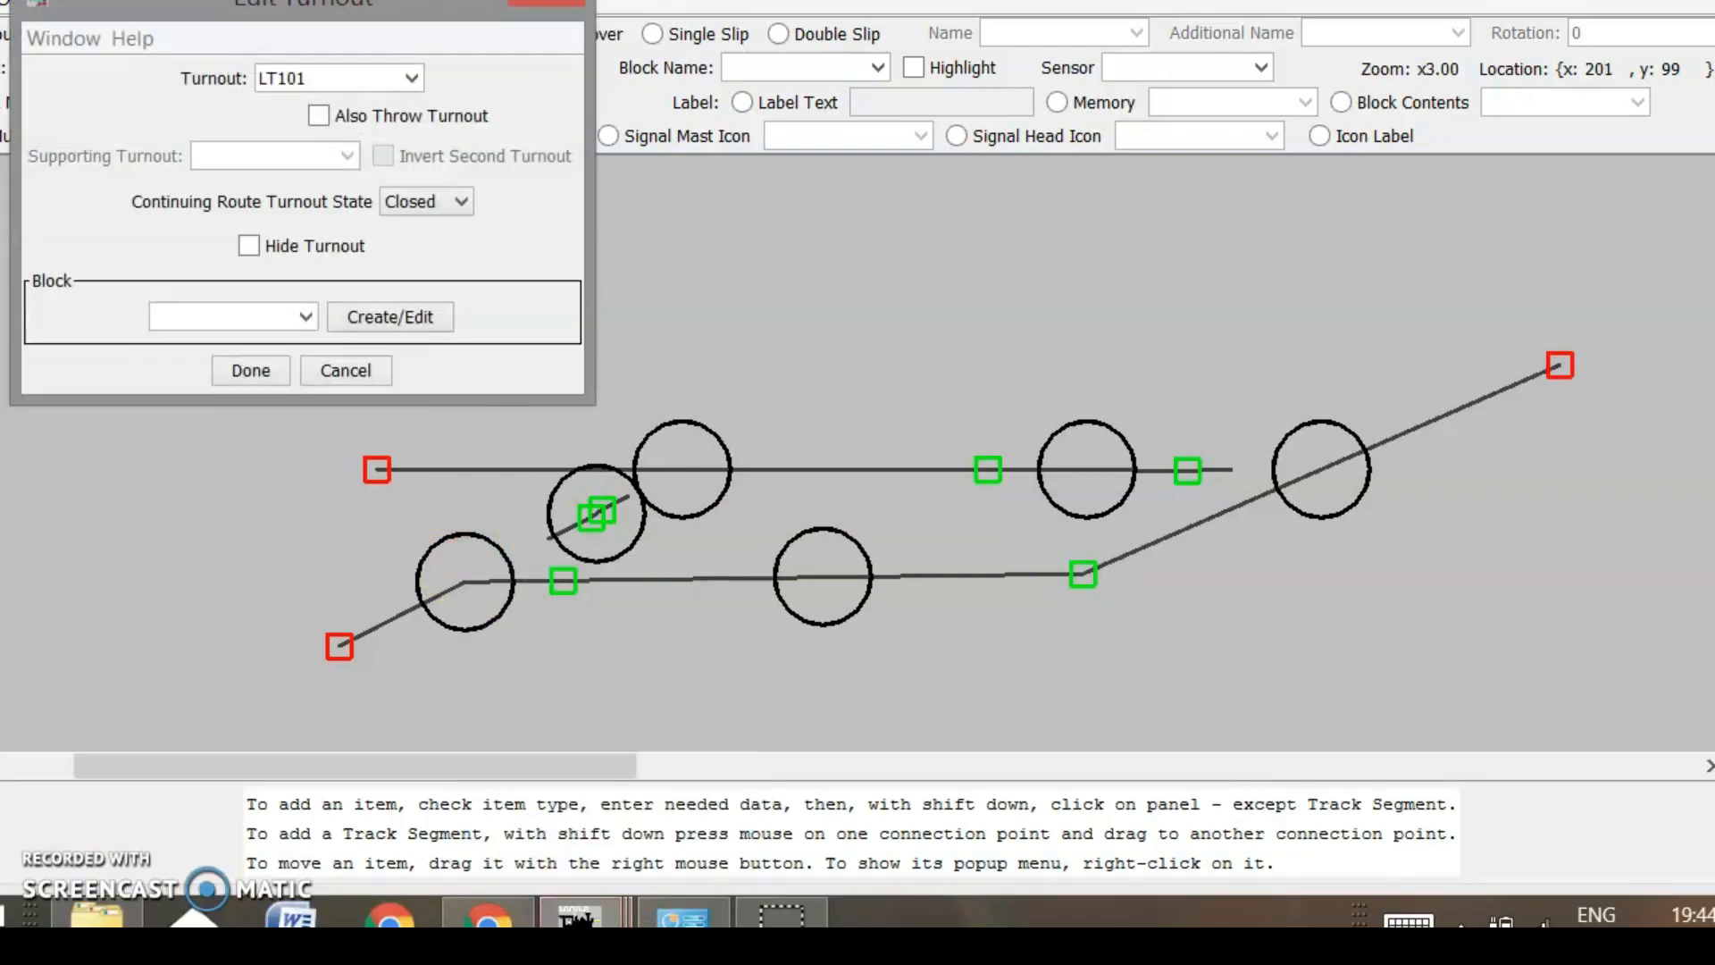
{"action": "left_click_drag", "start_coordinate": [295, 5], "coordinate": [413, 25]}
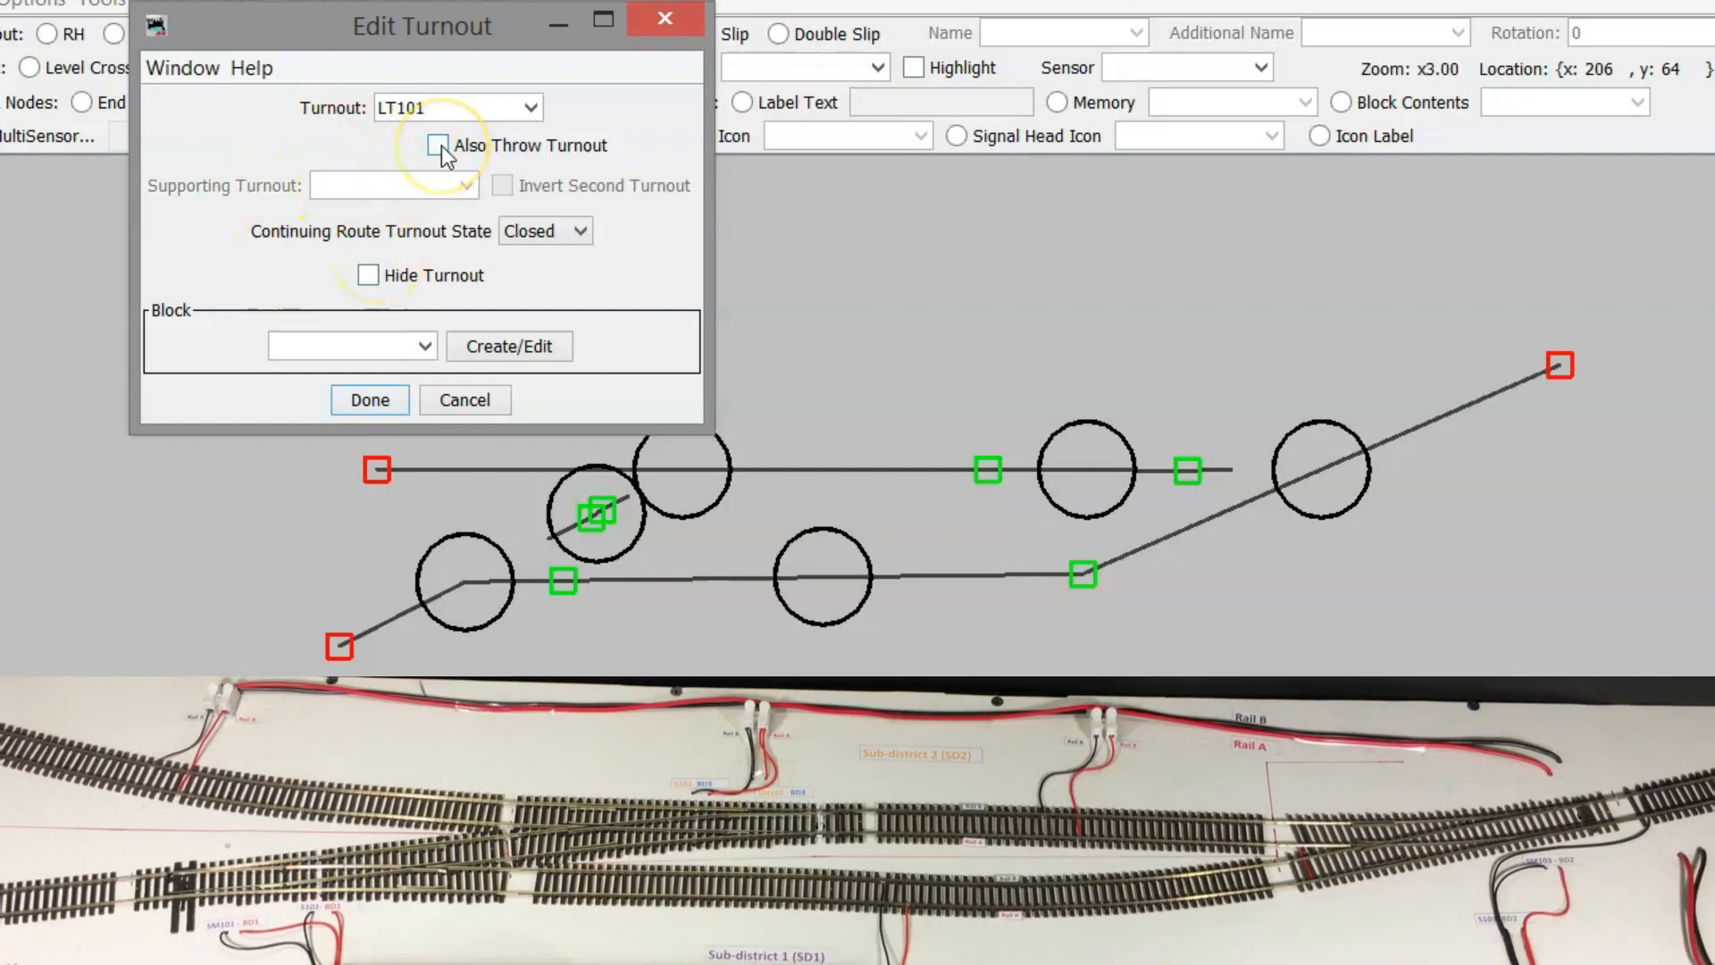
{"action": "left_click", "coordinate": [438, 145]}
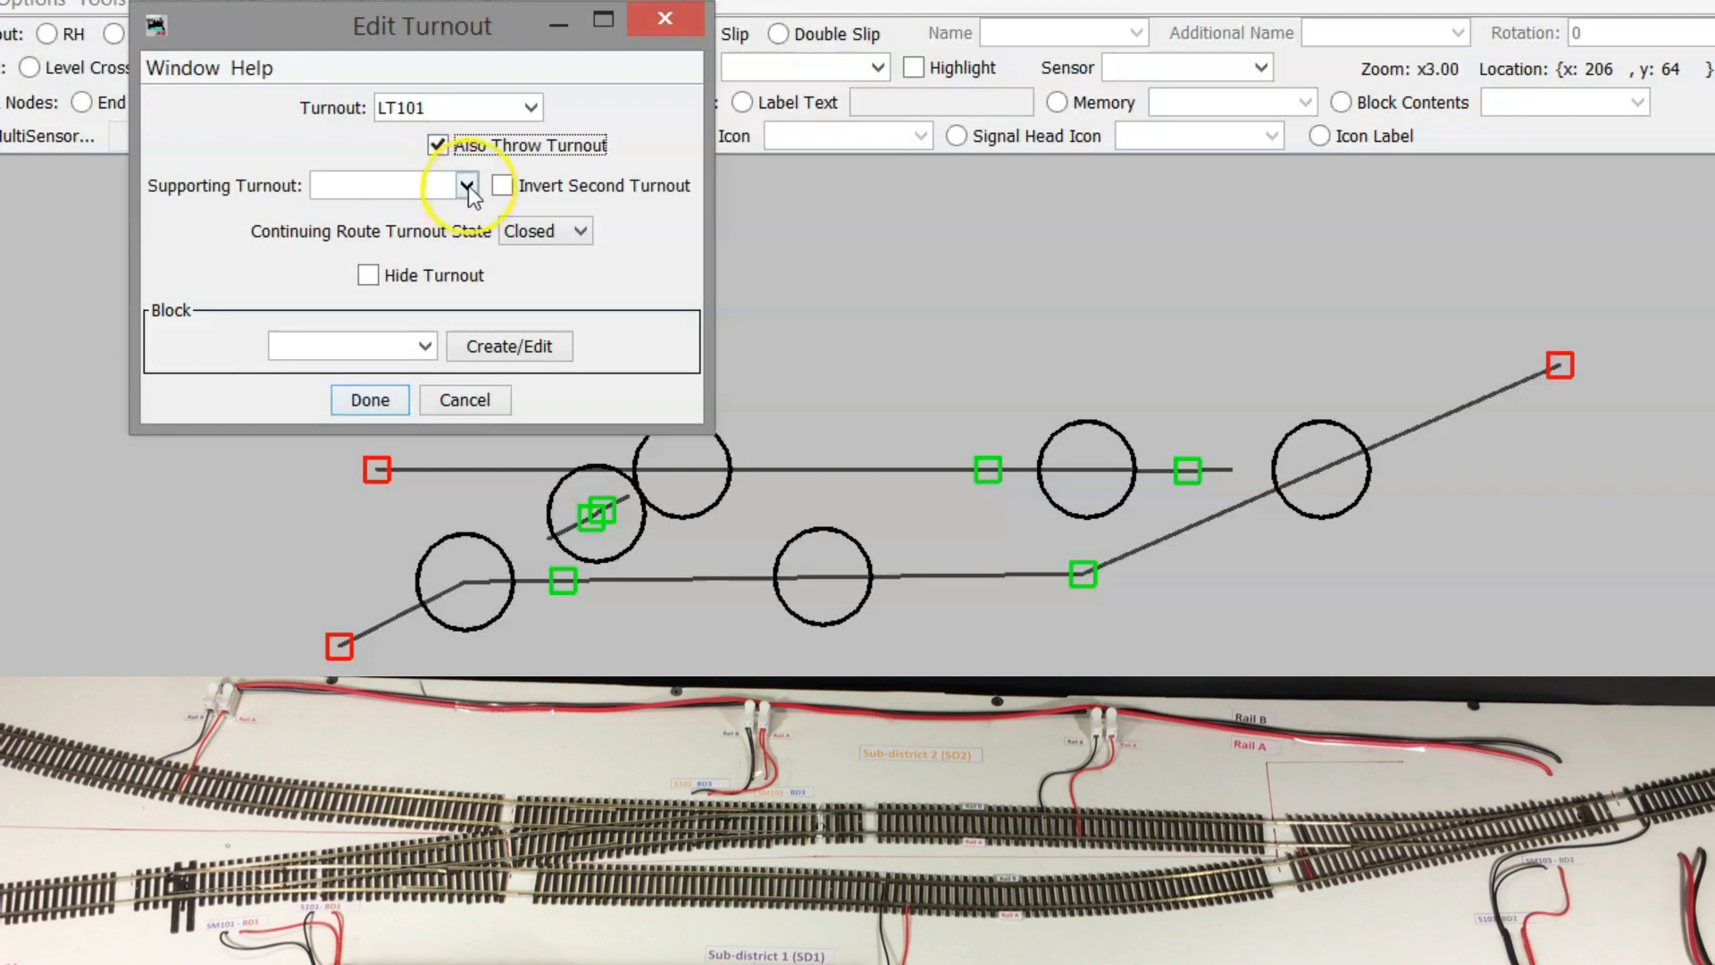
{"action": "left_click", "coordinate": [467, 186]}
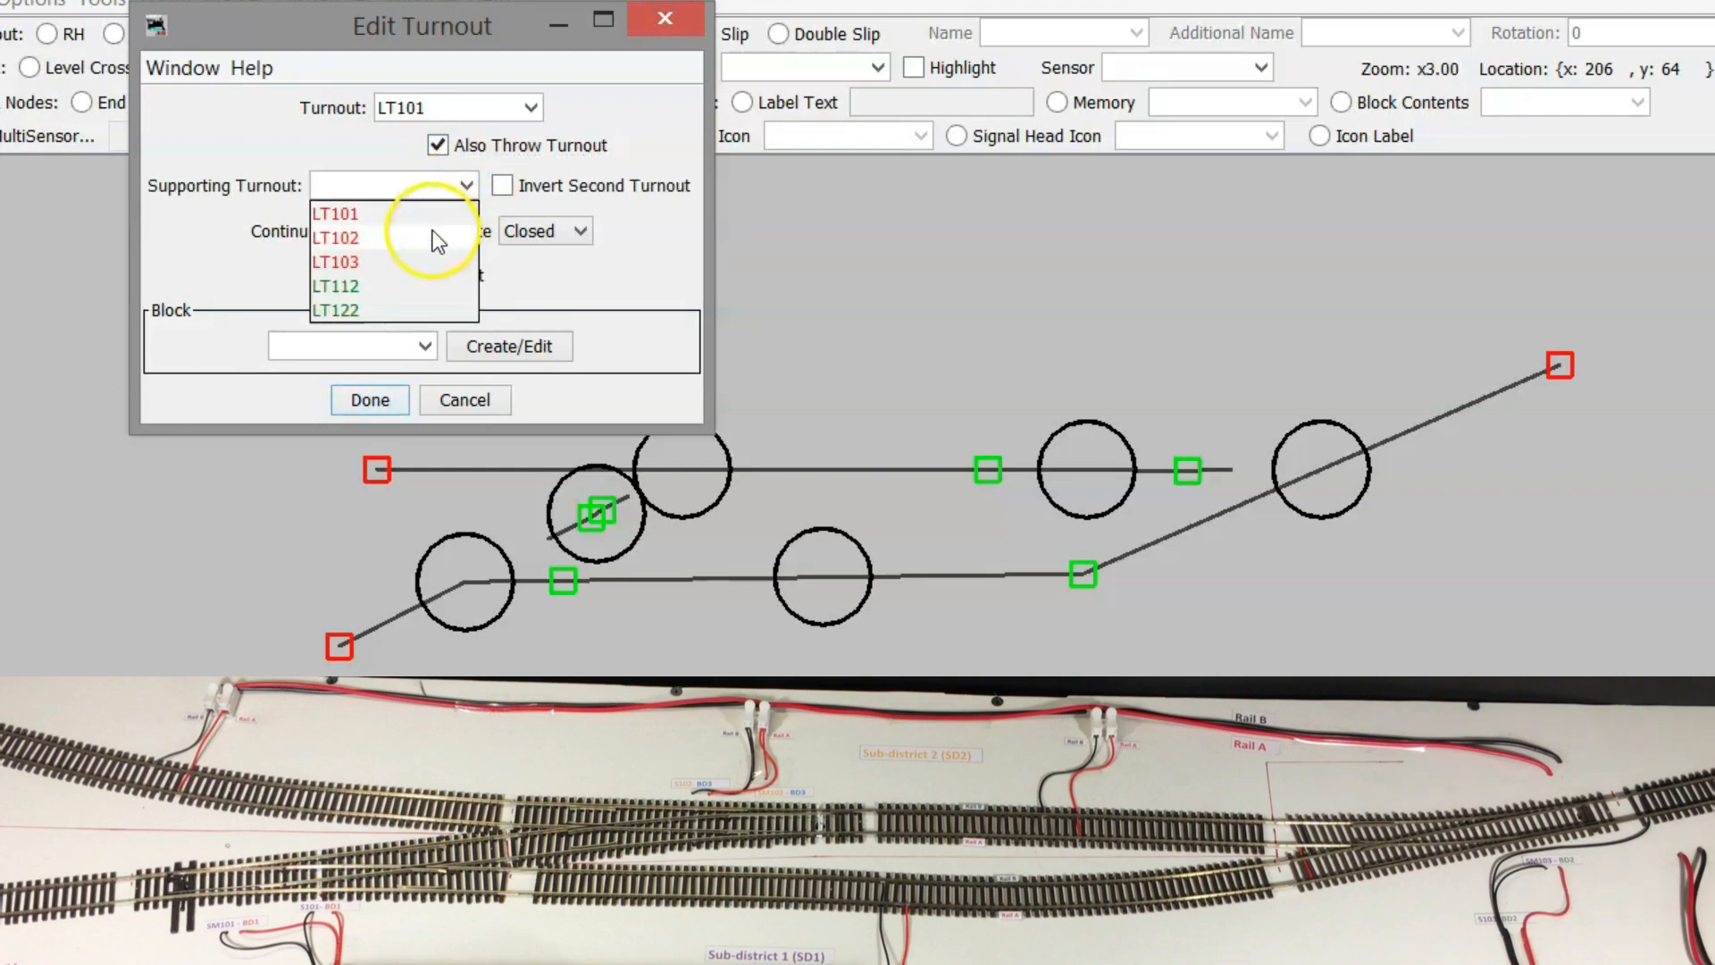
{"action": "left_click", "coordinate": [366, 239]}
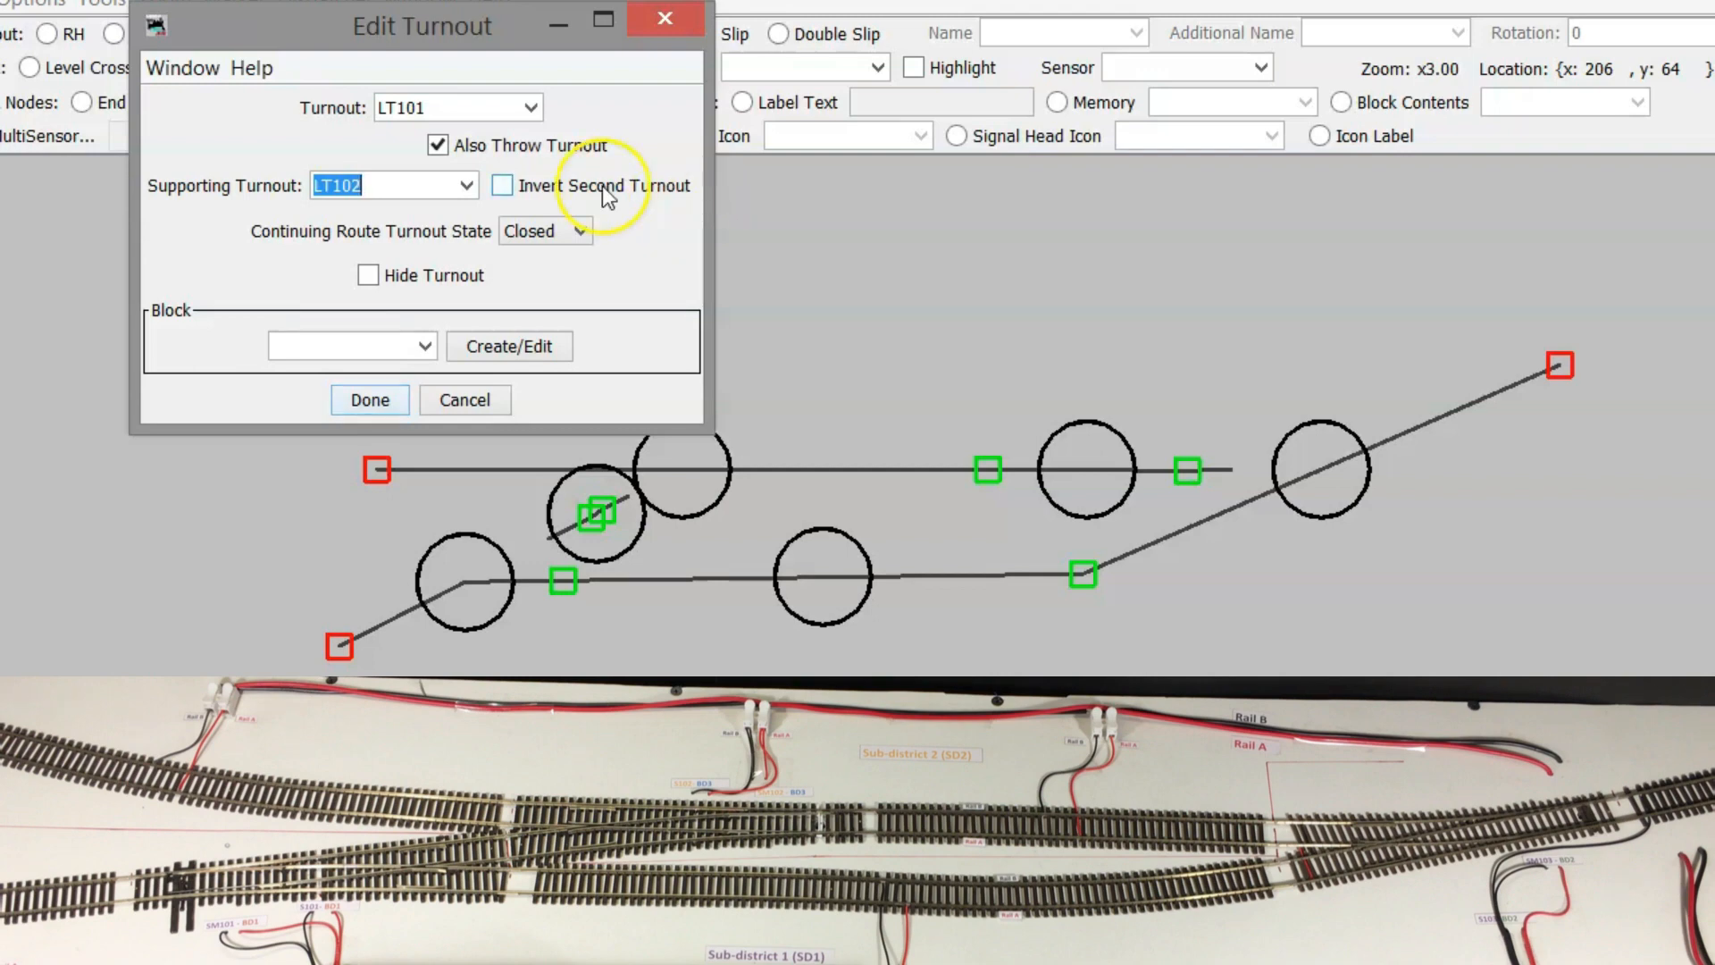
{"action": "left_click", "coordinate": [515, 190]}
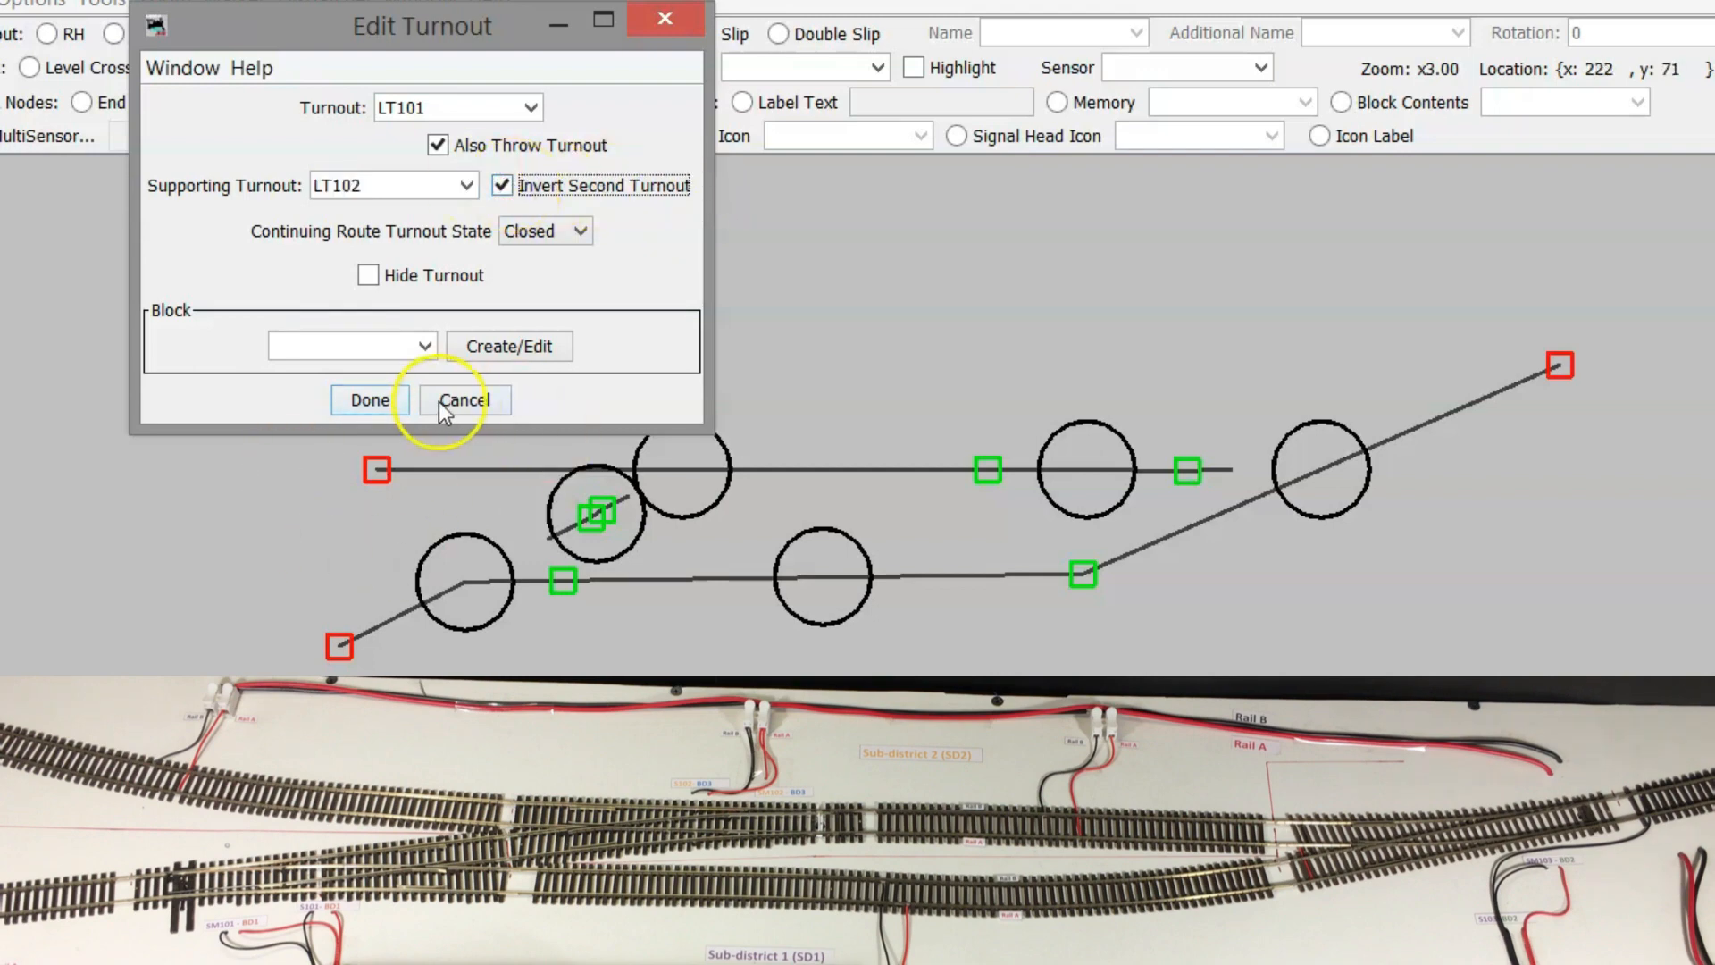
{"action": "left_click", "coordinate": [372, 399]}
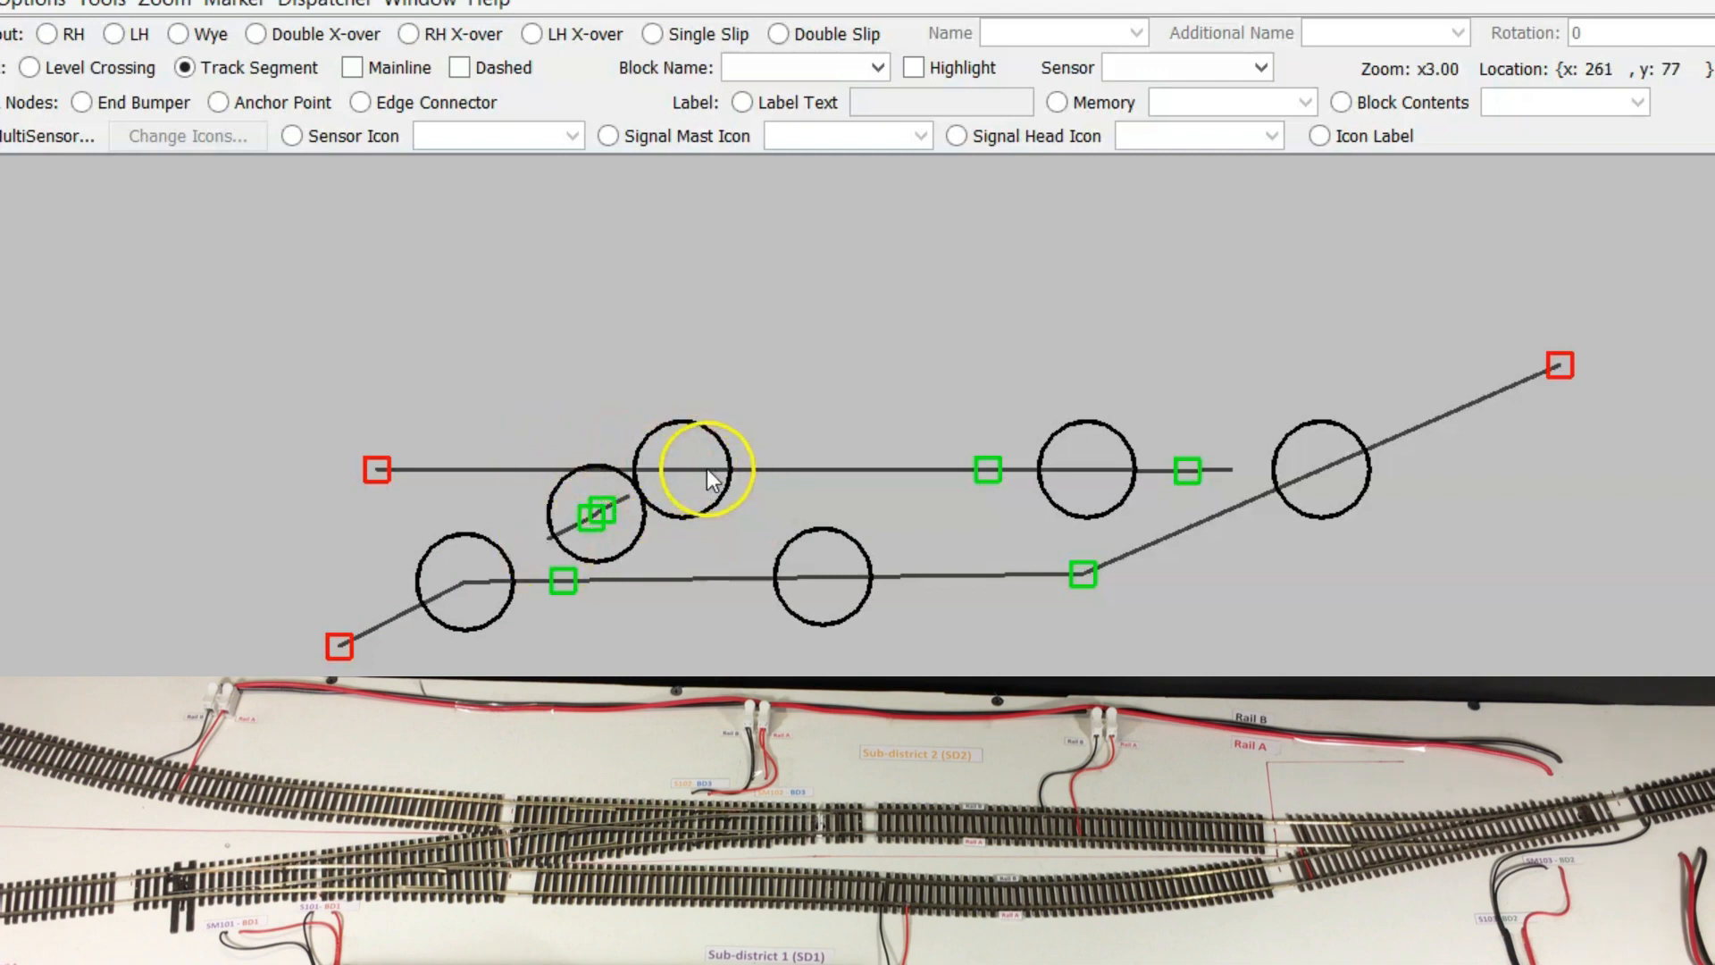
Throw the TO1 crossover, return it to straight, then throw it onto the diagonal again
{"action": "left_click", "coordinate": [465, 583]}
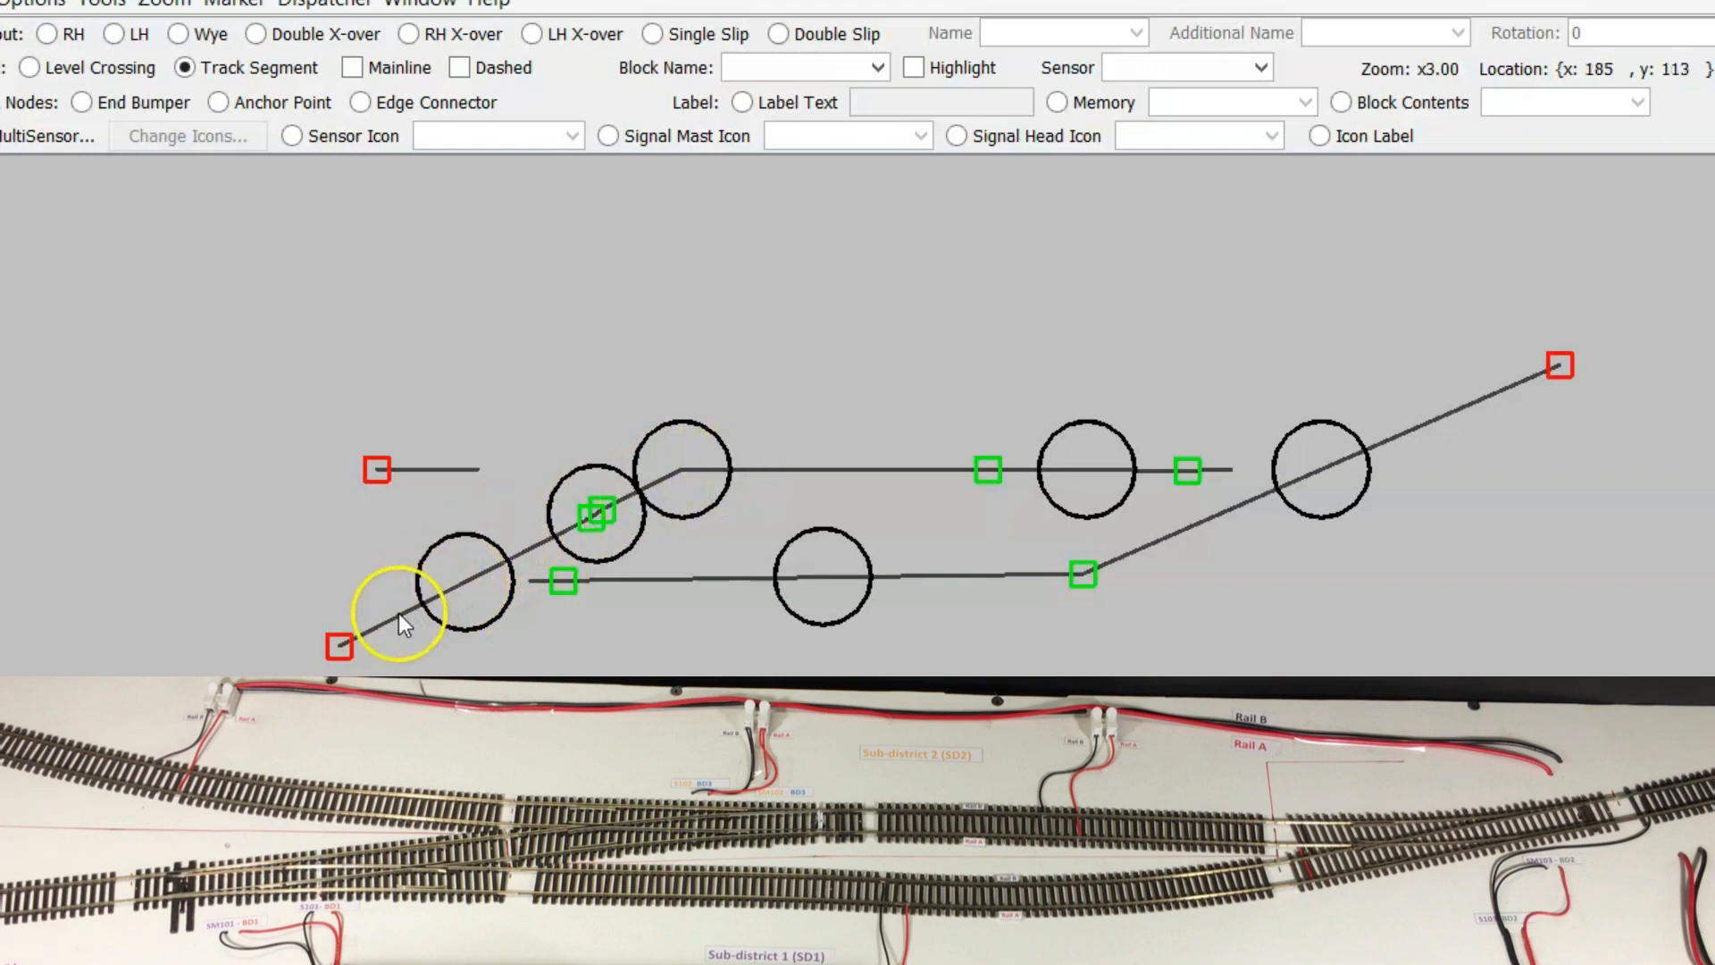
{"action": "left_click", "coordinate": [688, 464]}
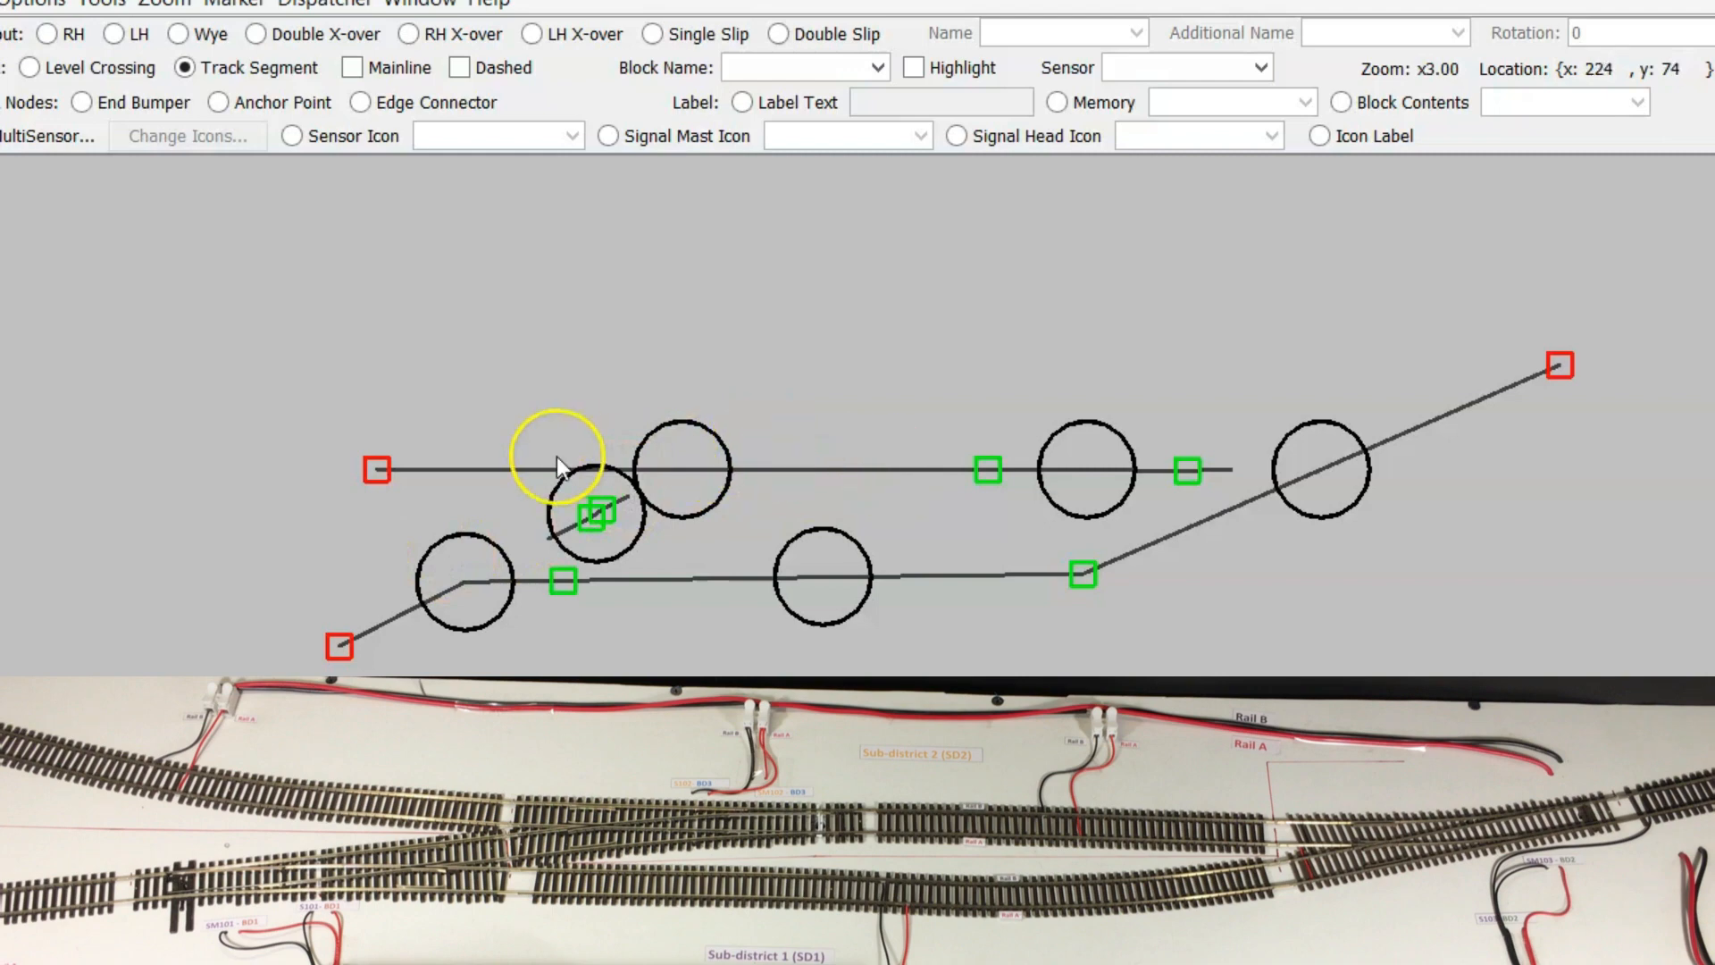
{"action": "left_click", "coordinate": [690, 463]}
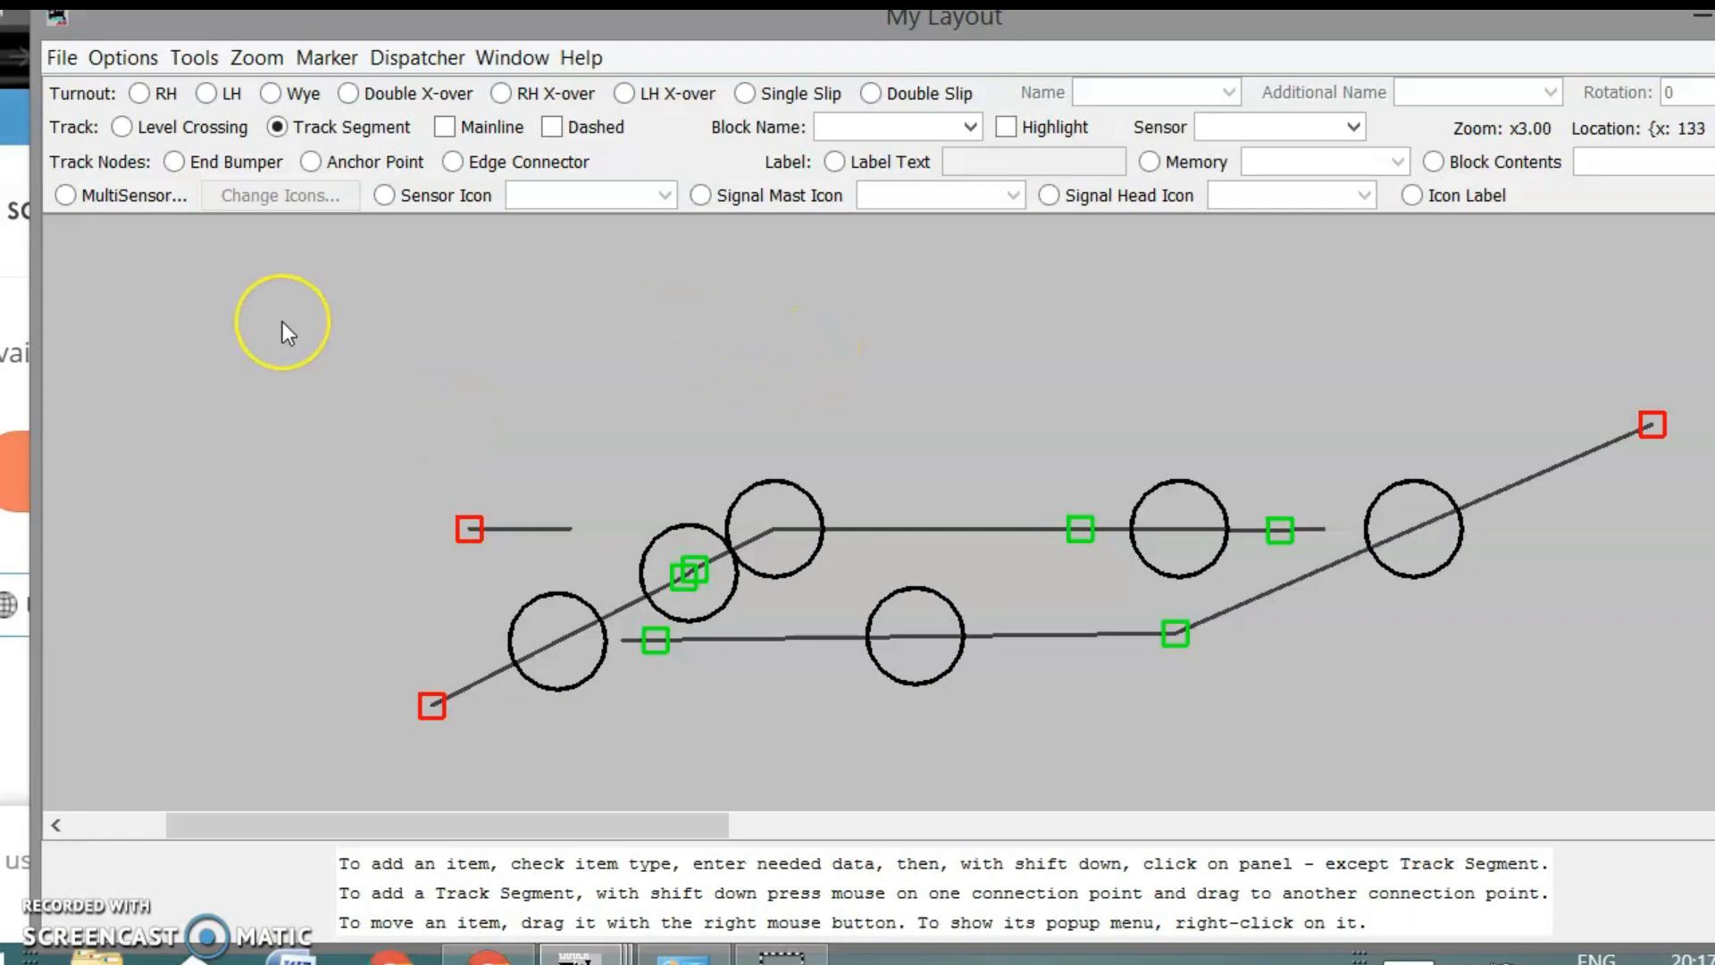
{"action": "left_click", "coordinate": [64, 55]}
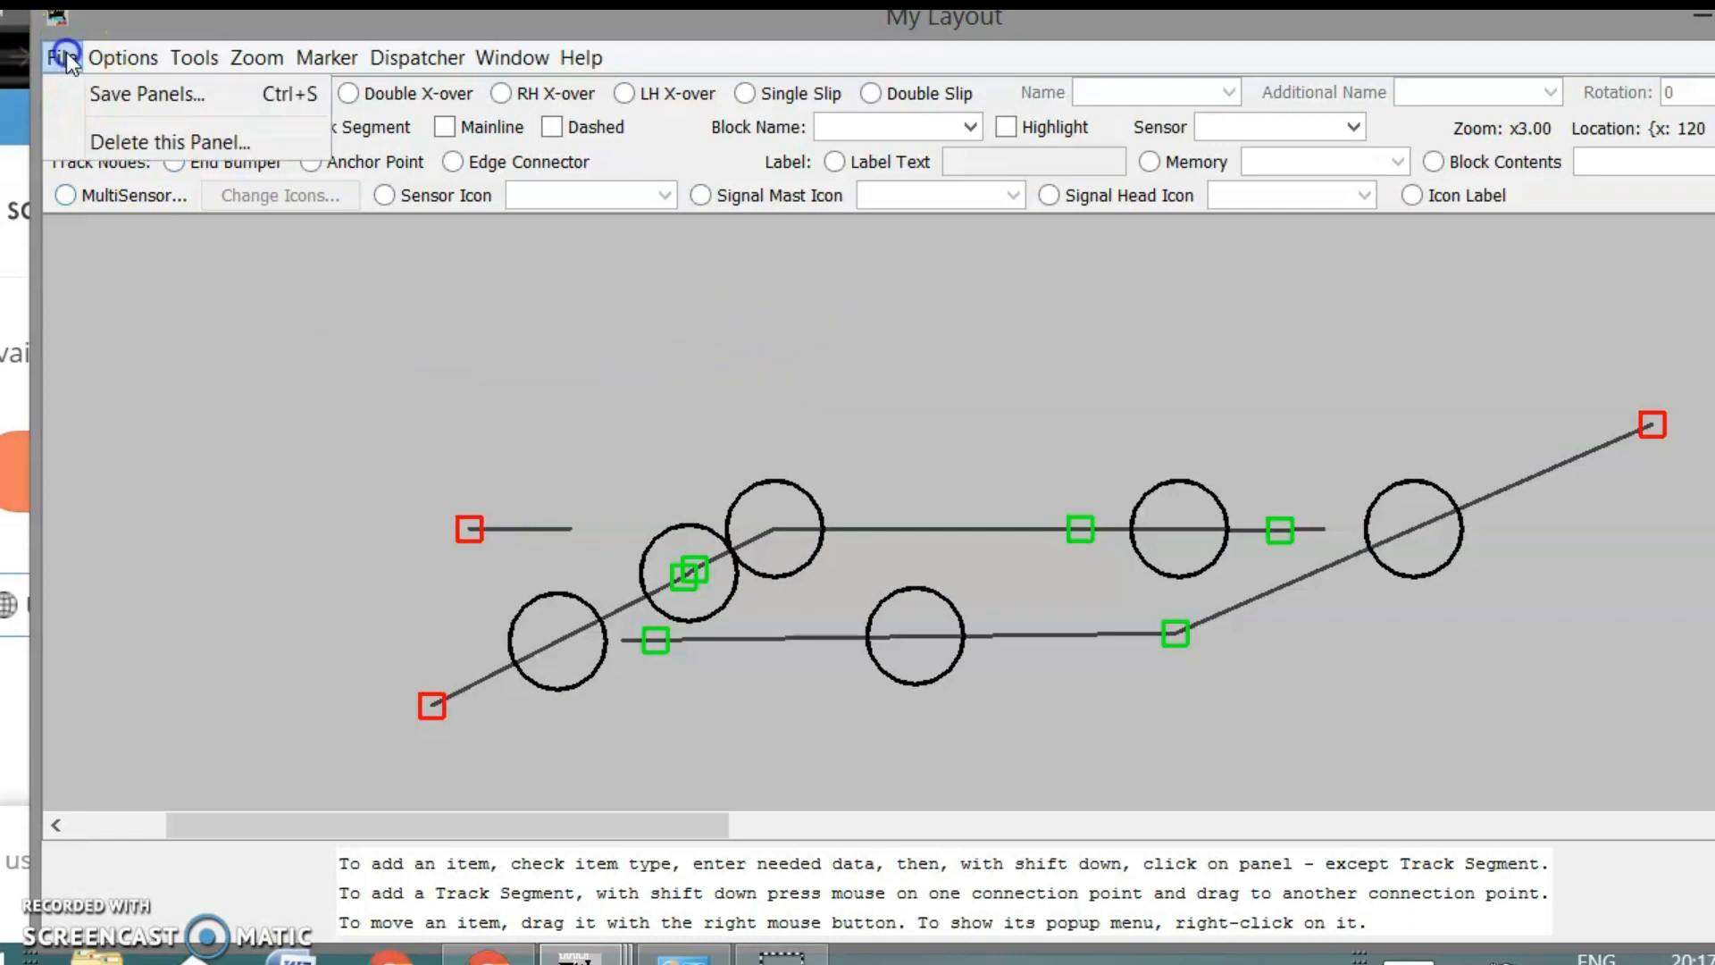
{"action": "left_click", "coordinate": [84, 92]}
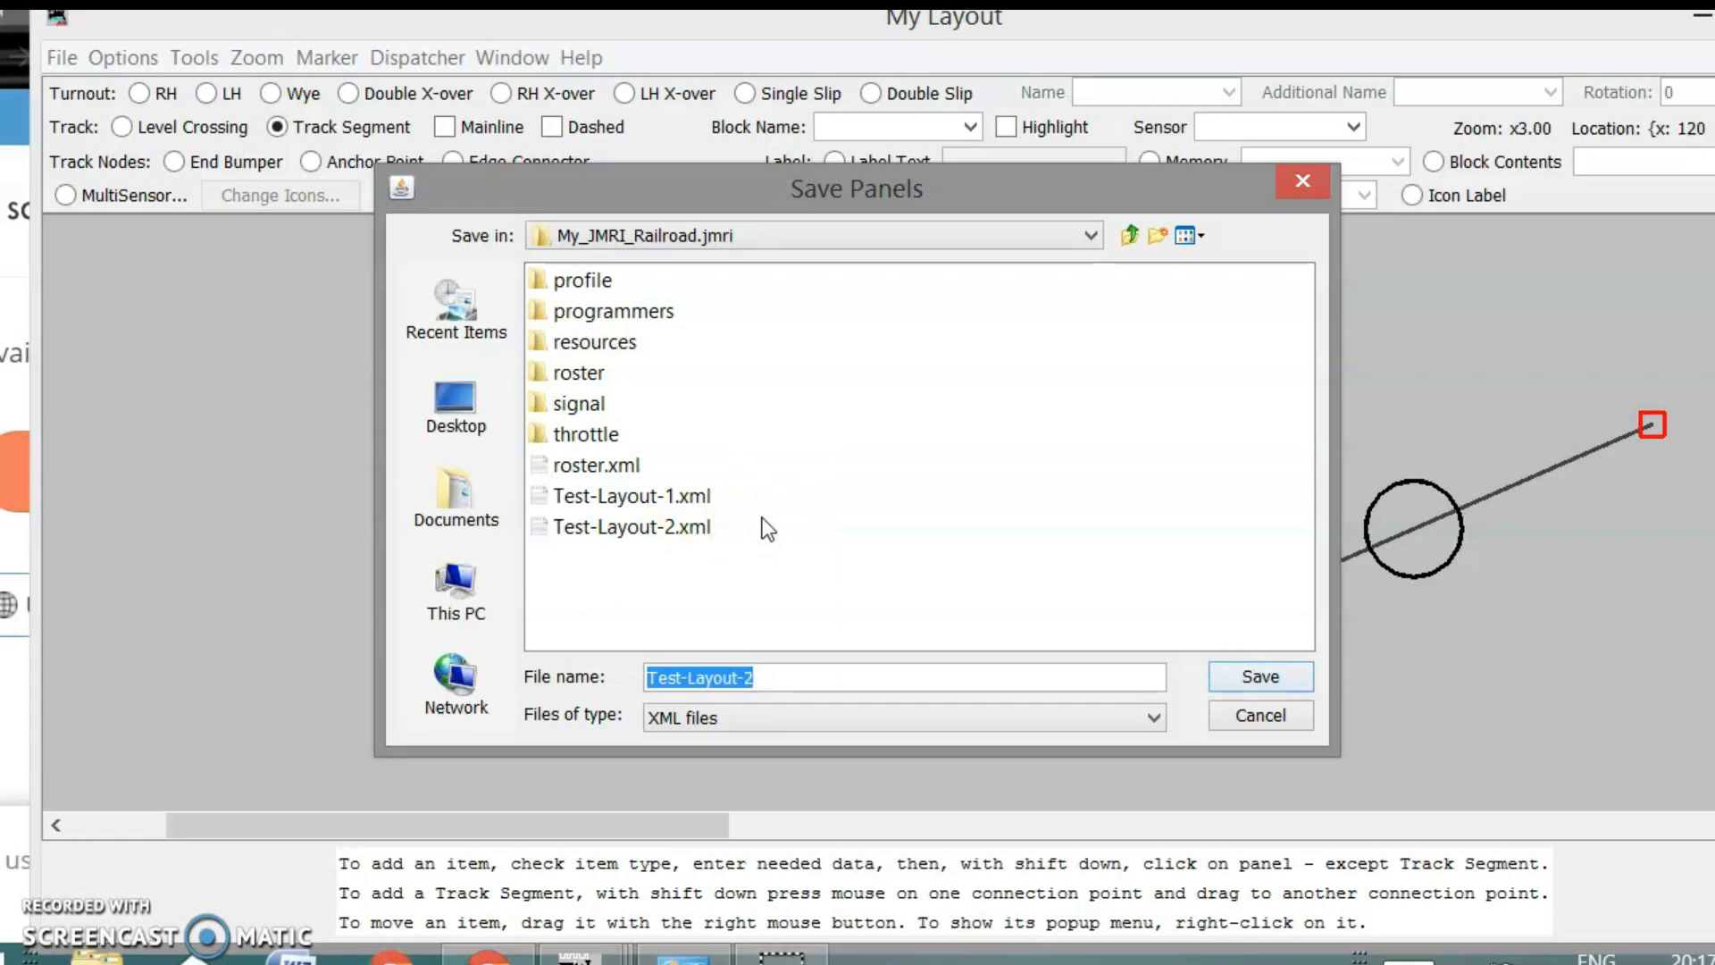
{"action": "left_click", "coordinate": [1253, 713]}
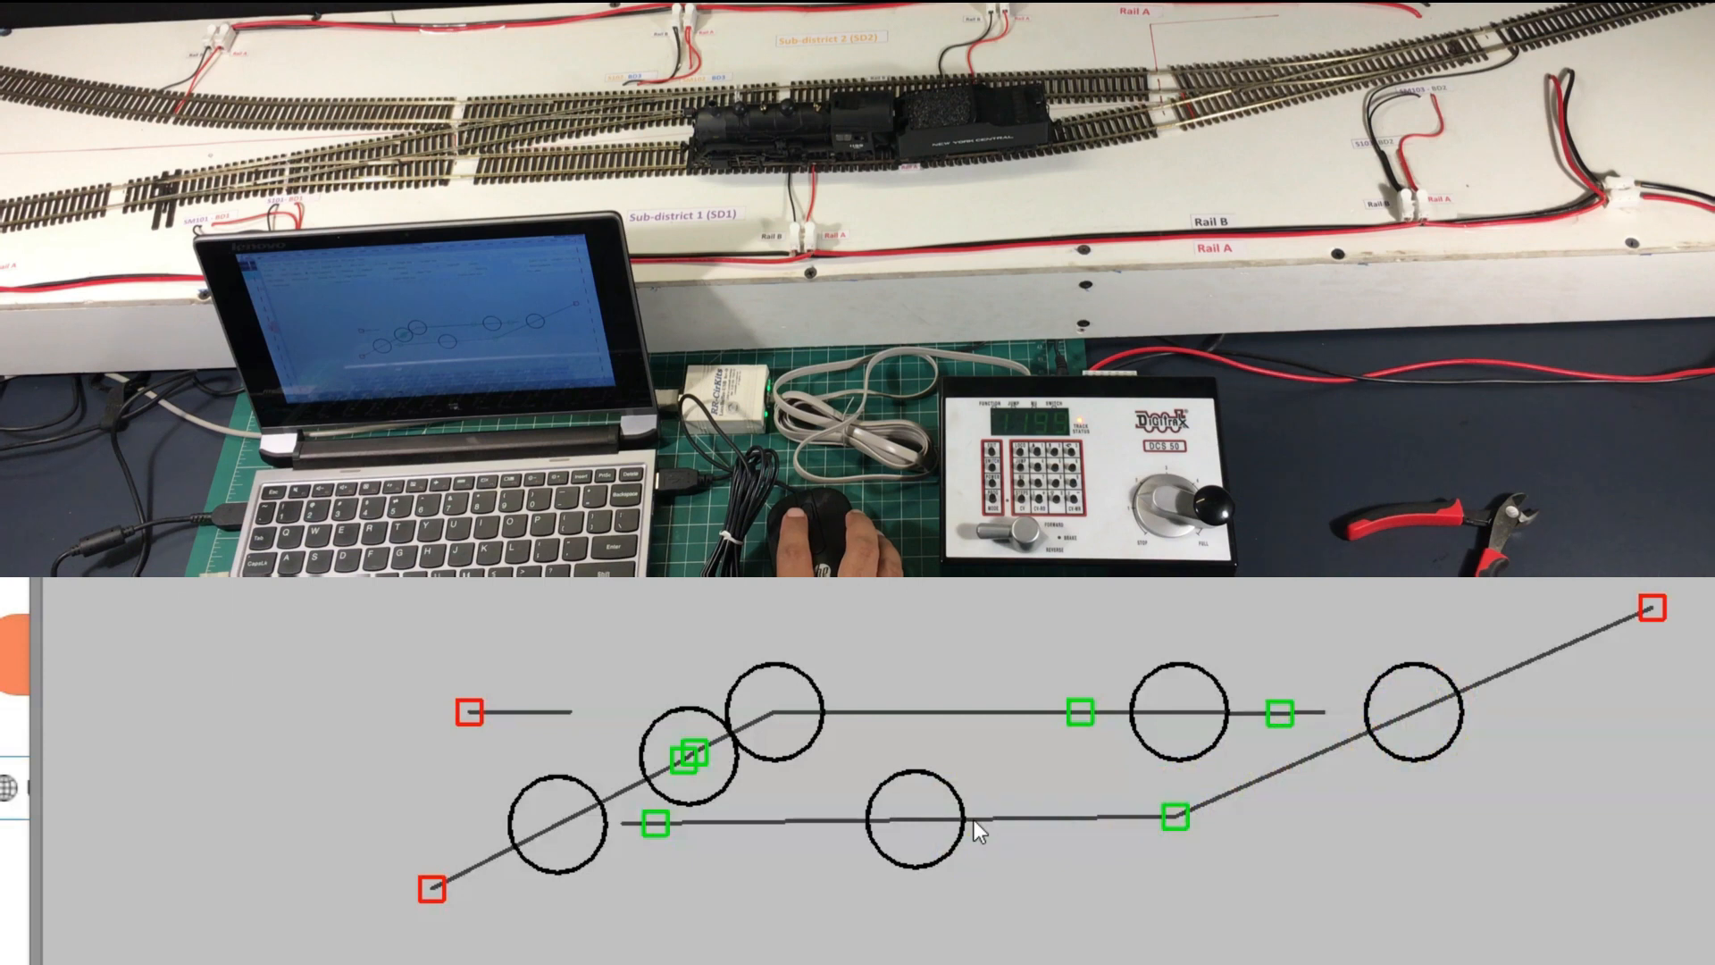
{"action": "left_click", "coordinate": [1001, 822]}
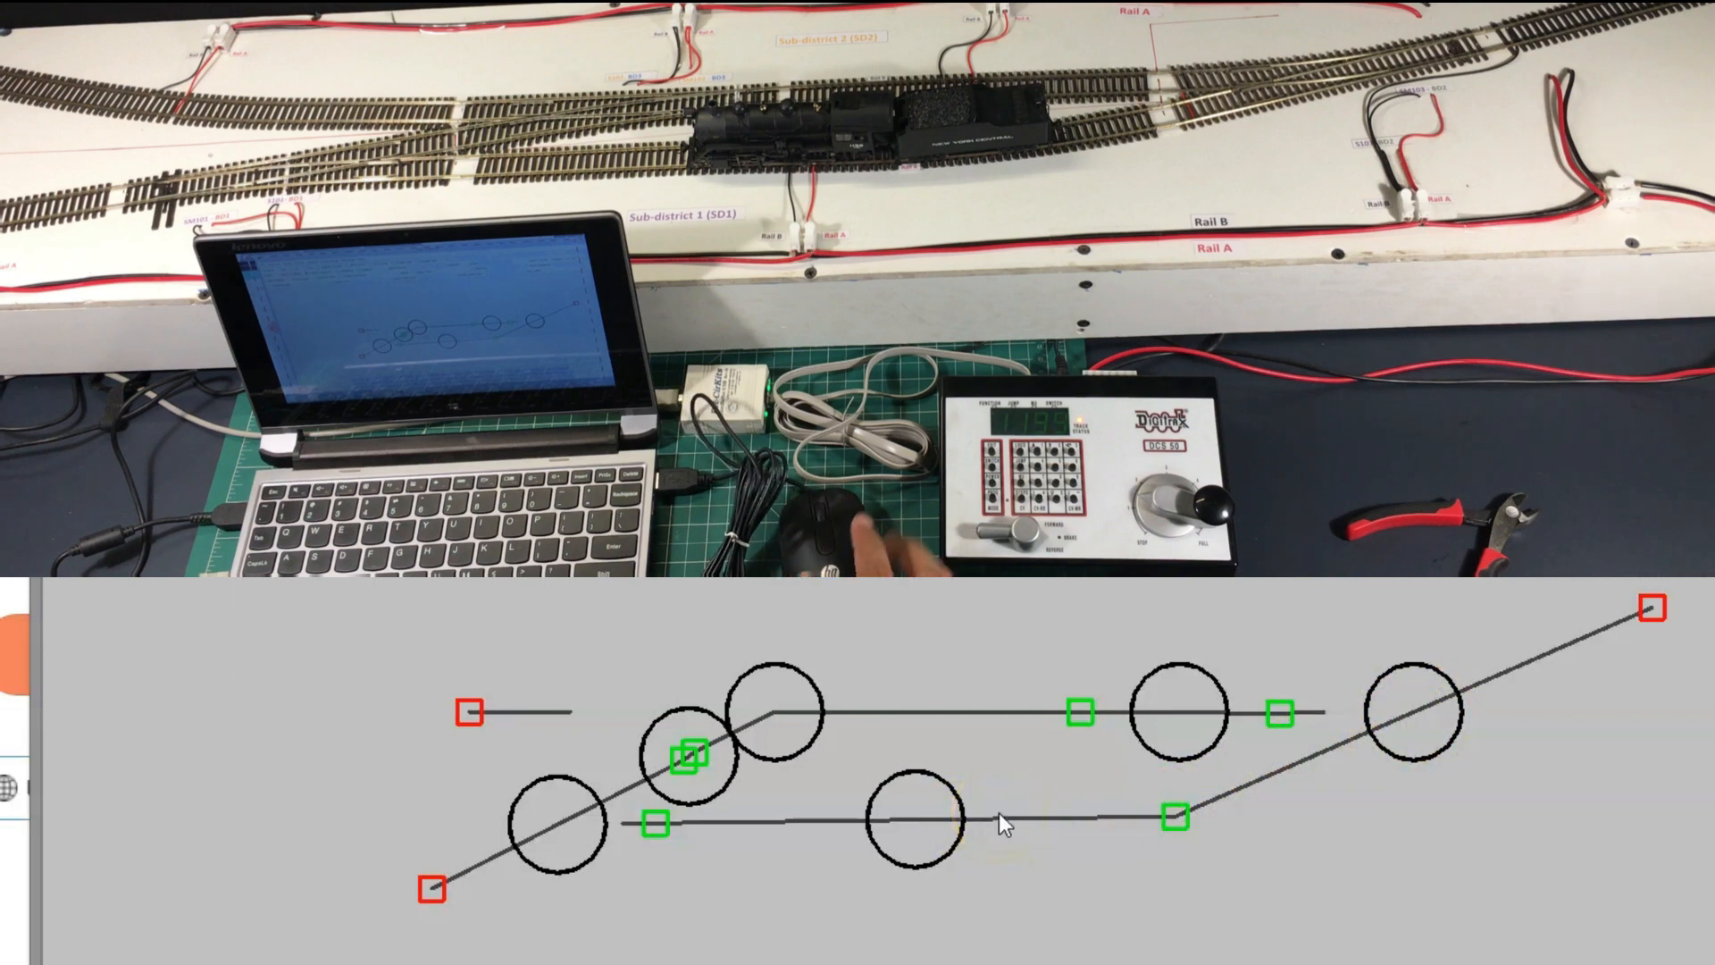
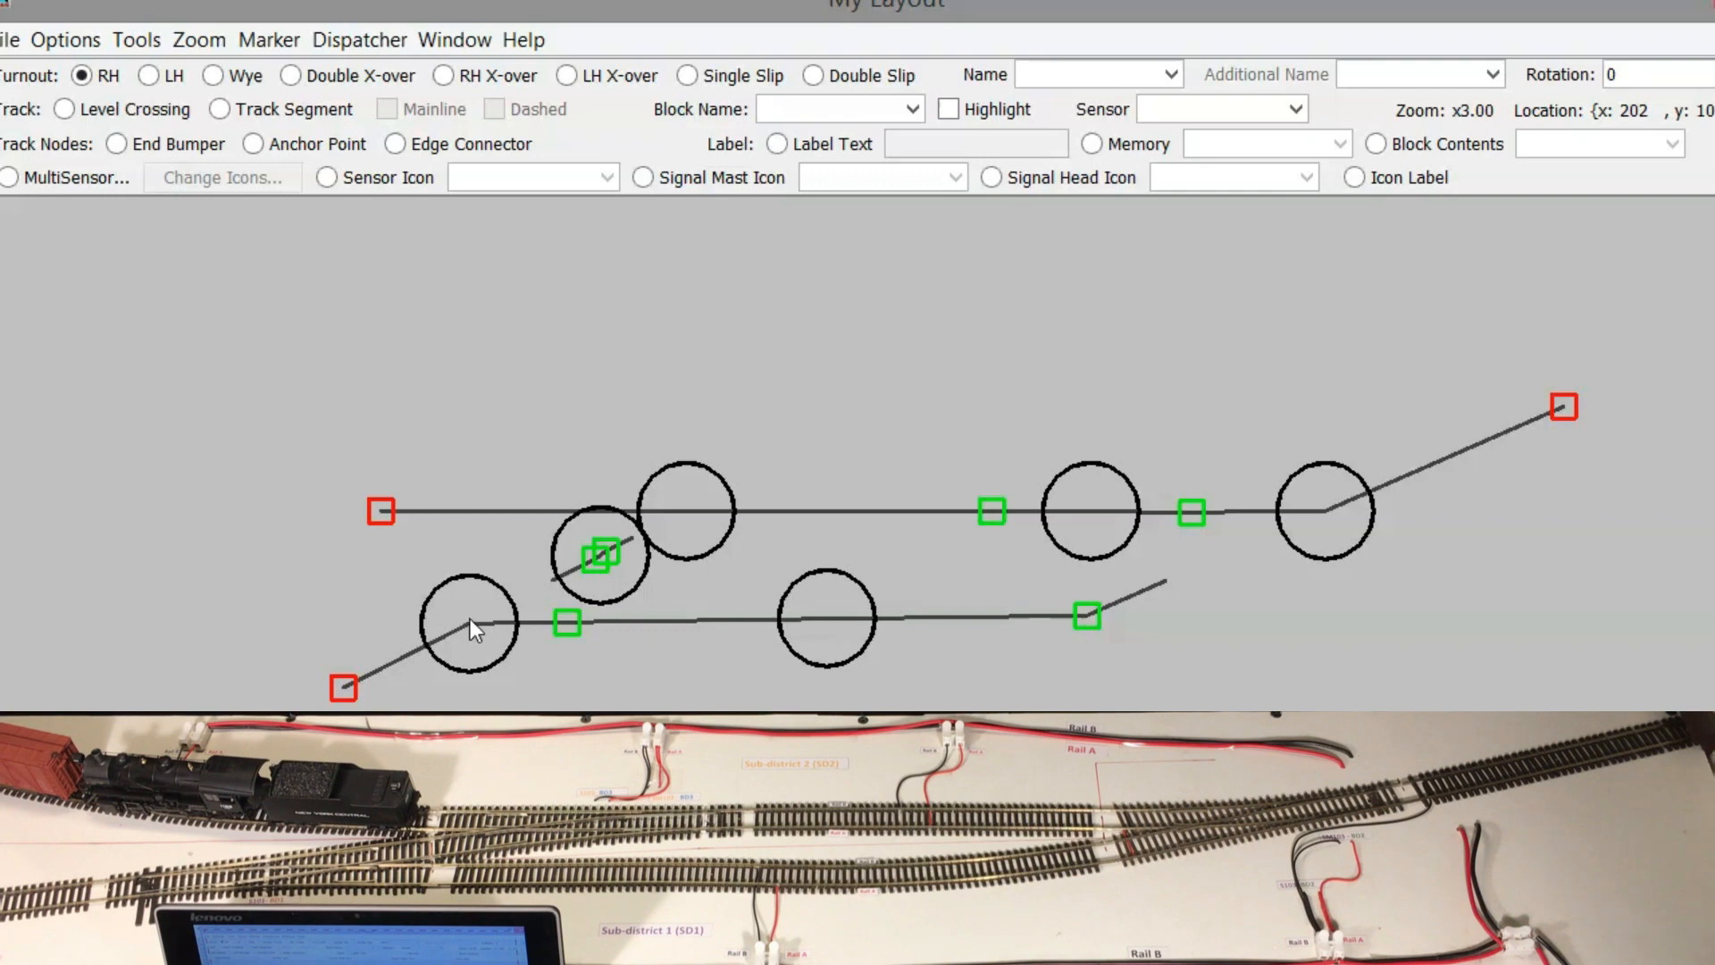
Throw the lower-left turnout on the My Layout panel to diverging
{"action": "left_click", "coordinate": [469, 618]}
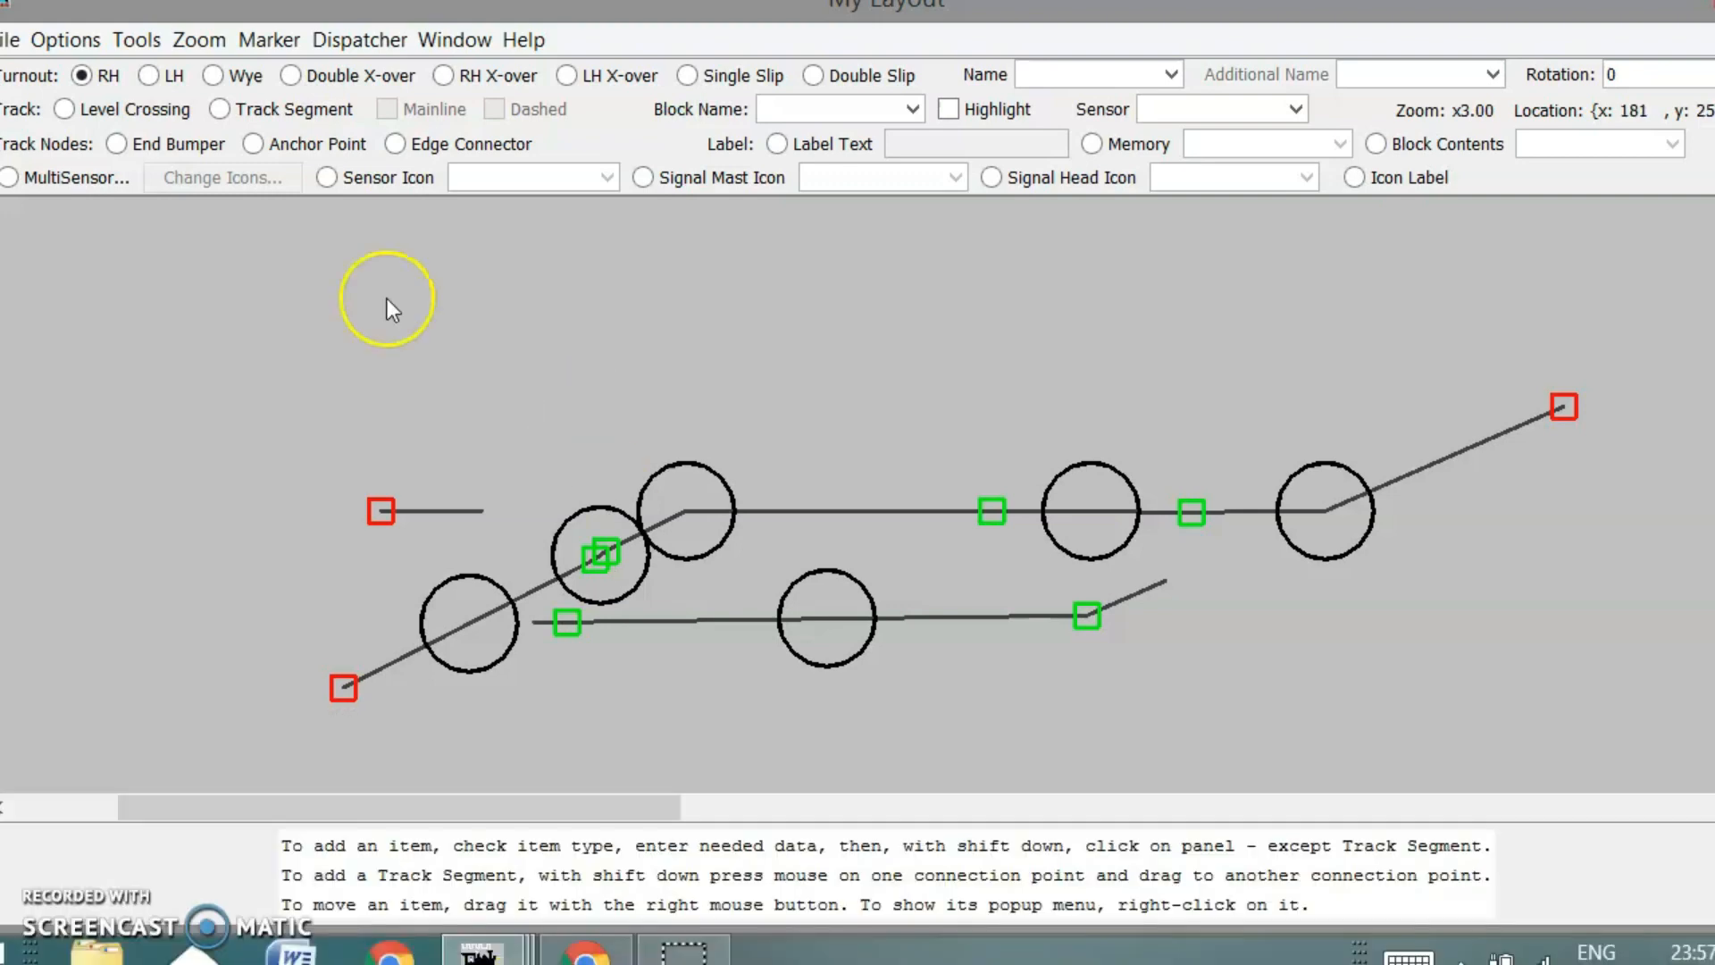
Open the Routes table from the main window's Tools > Tables menu and add a new route
{"action": "left_click", "coordinate": [132, 39]}
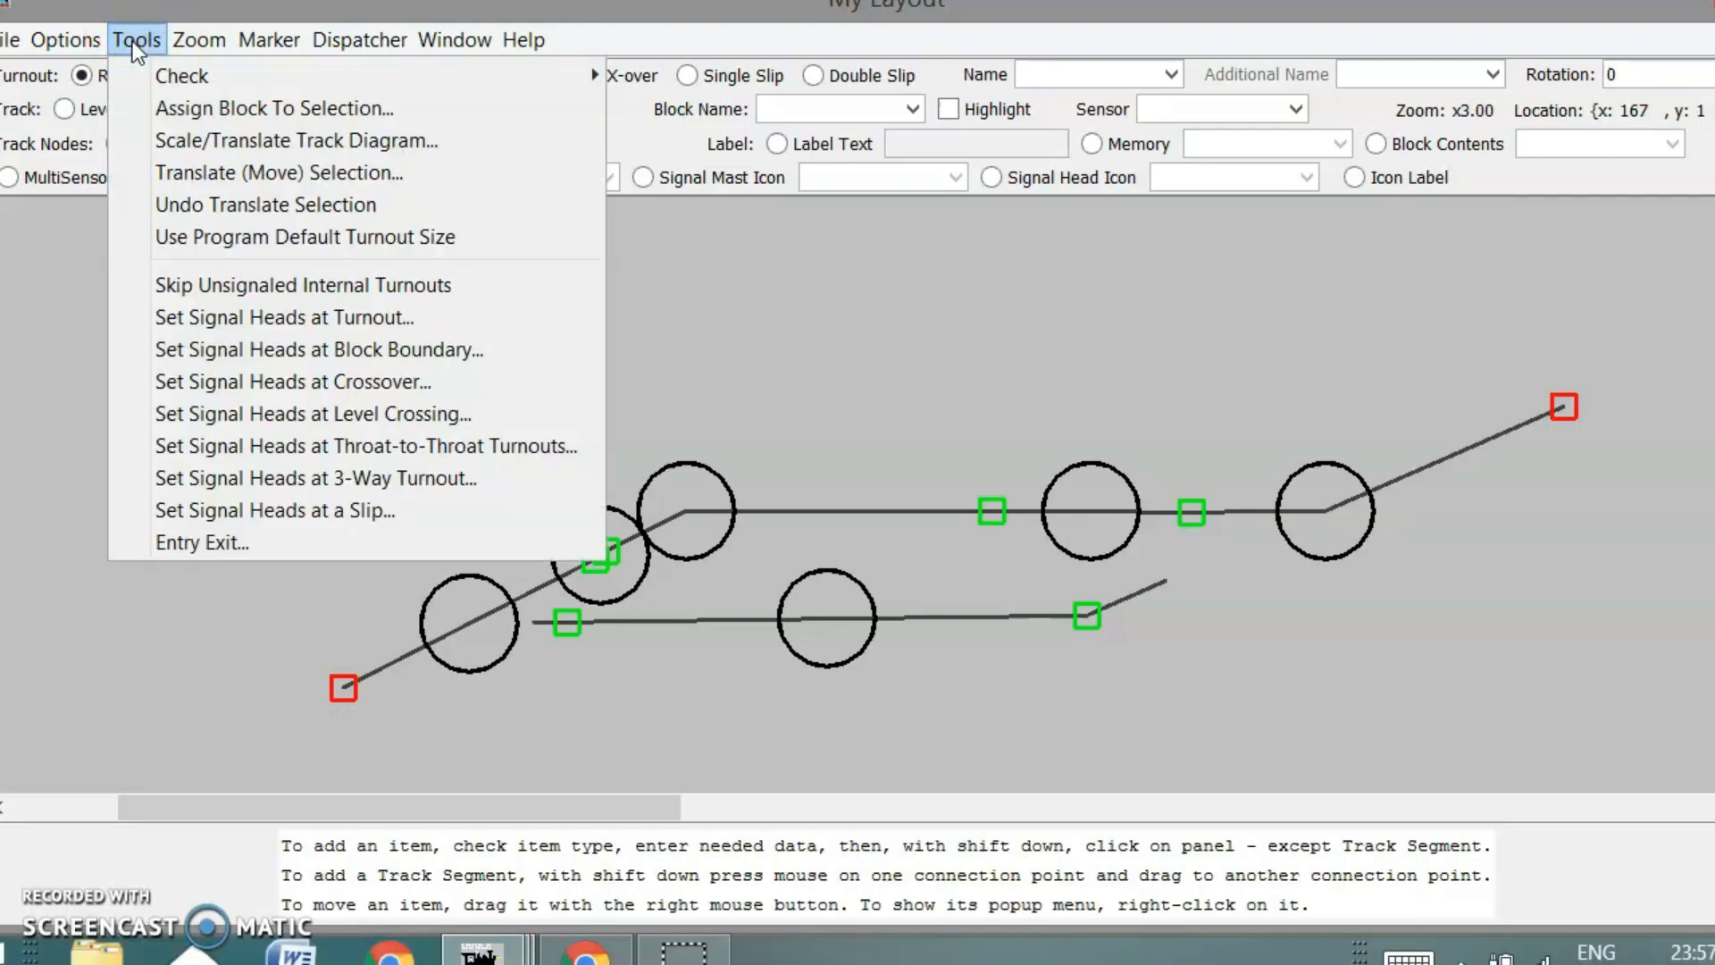
{"action": "left_click", "coordinate": [479, 951]}
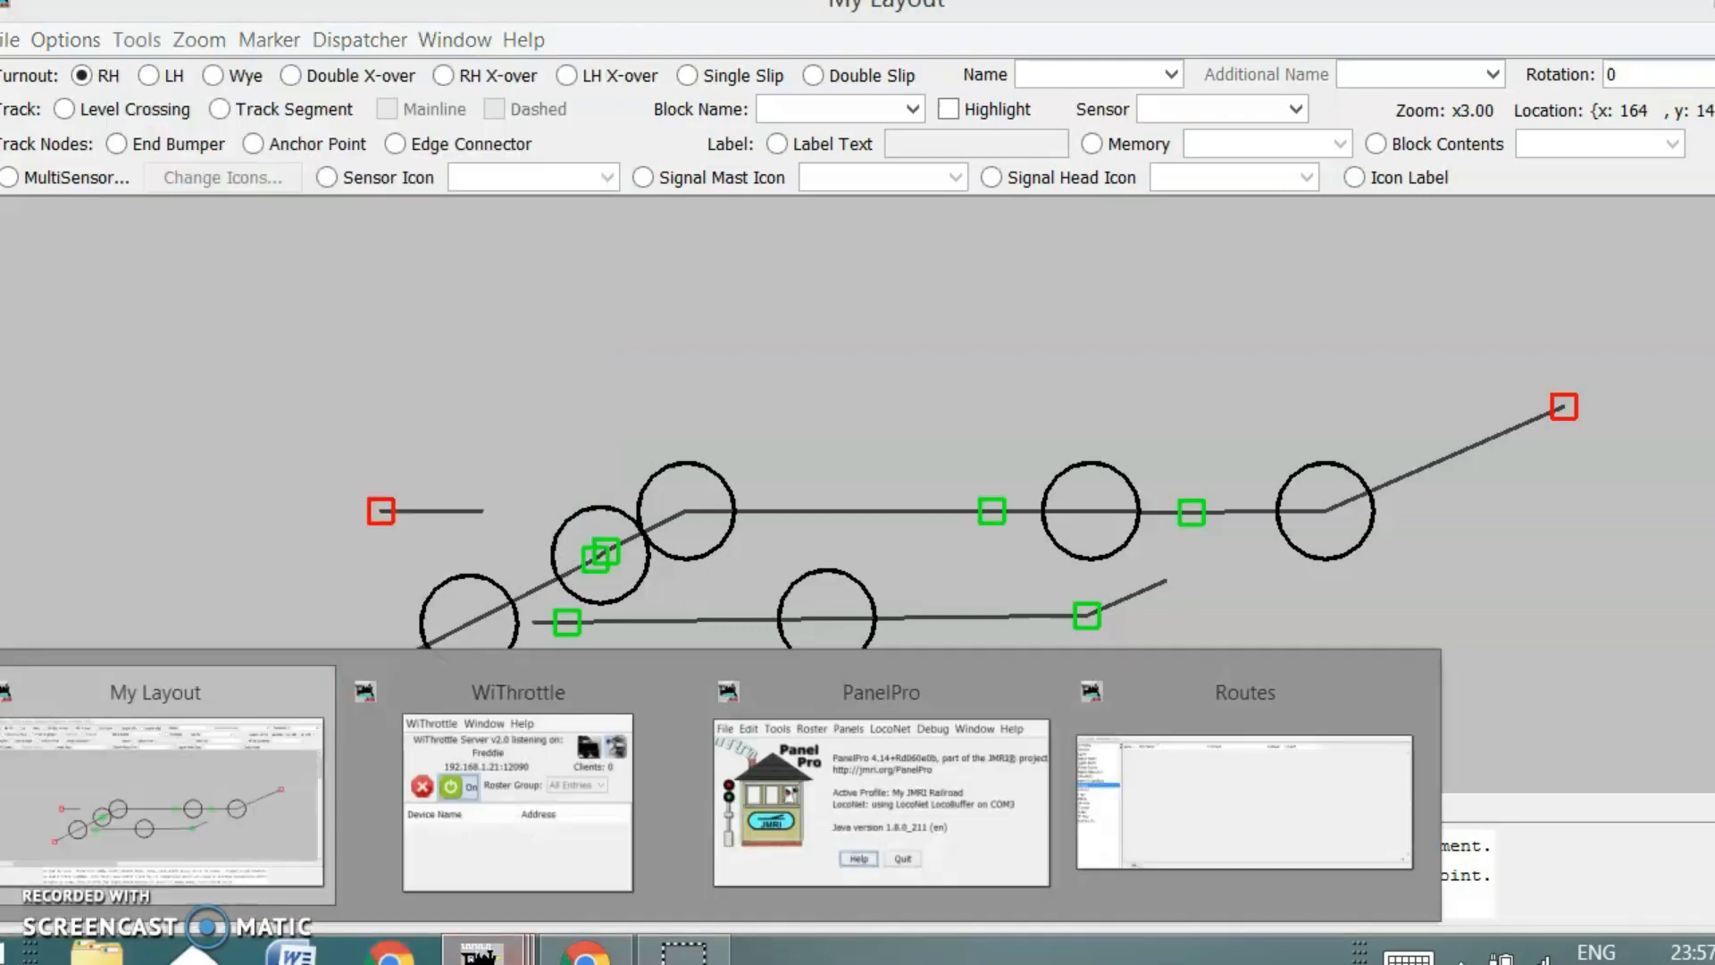
{"action": "left_click", "coordinate": [883, 778]}
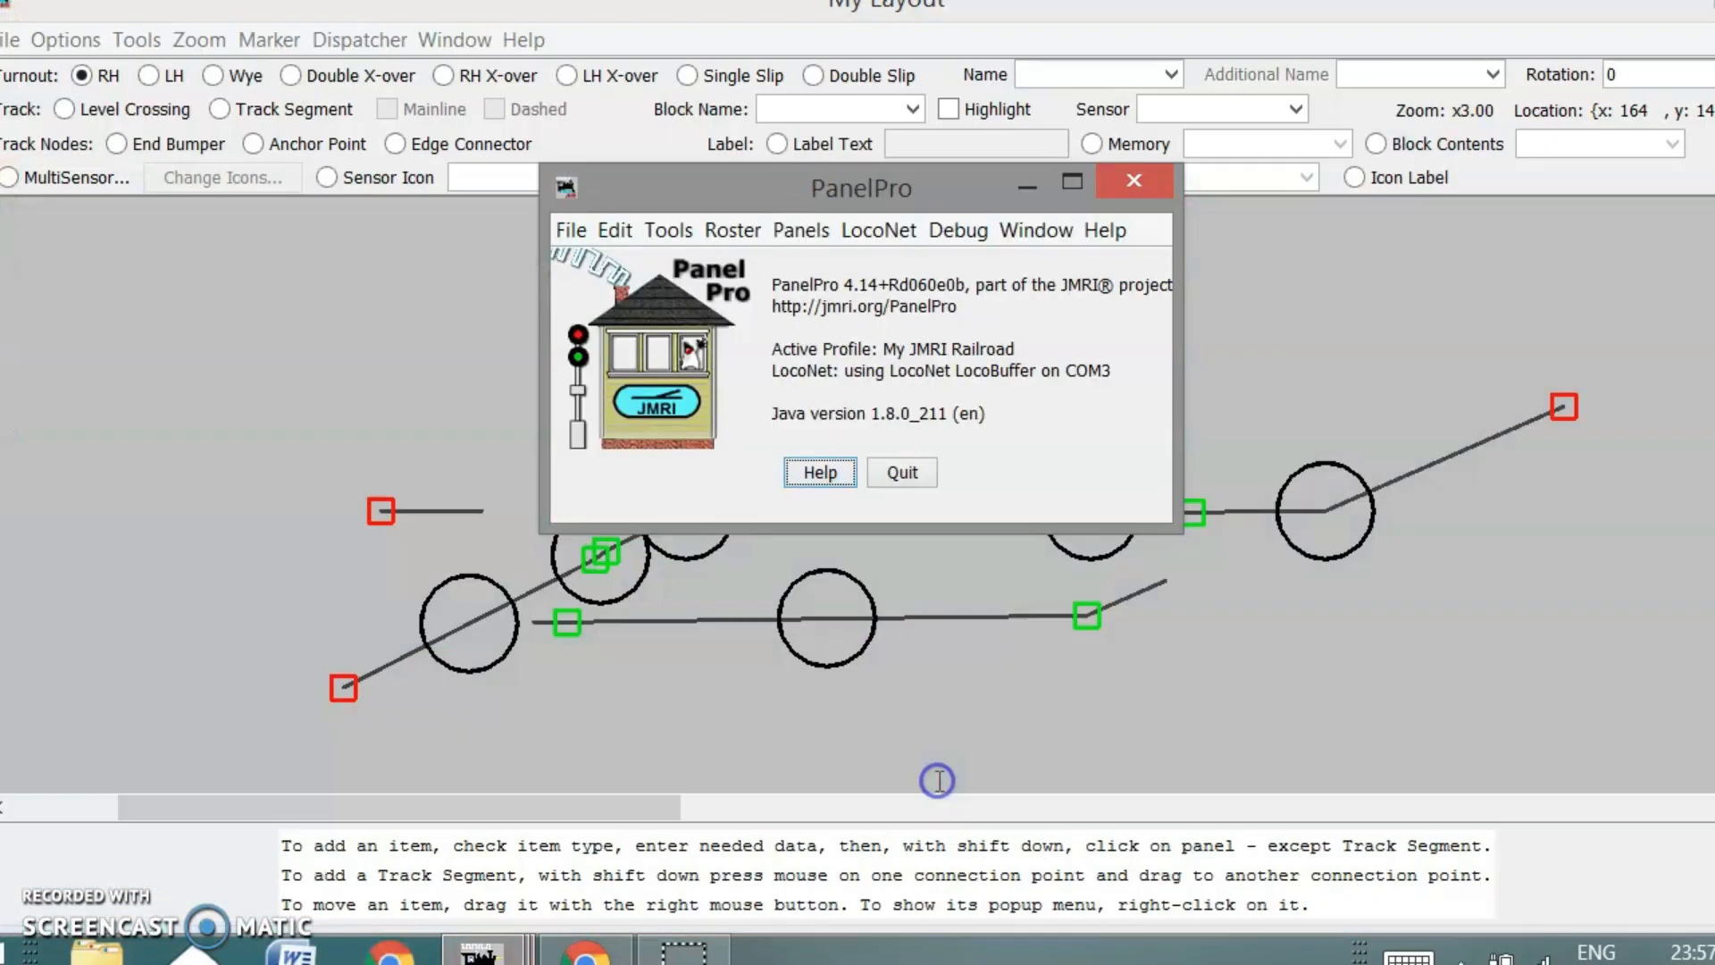
{"action": "left_click", "coordinate": [725, 232]}
{"action": "mouse_move", "coordinate": [668, 230]}
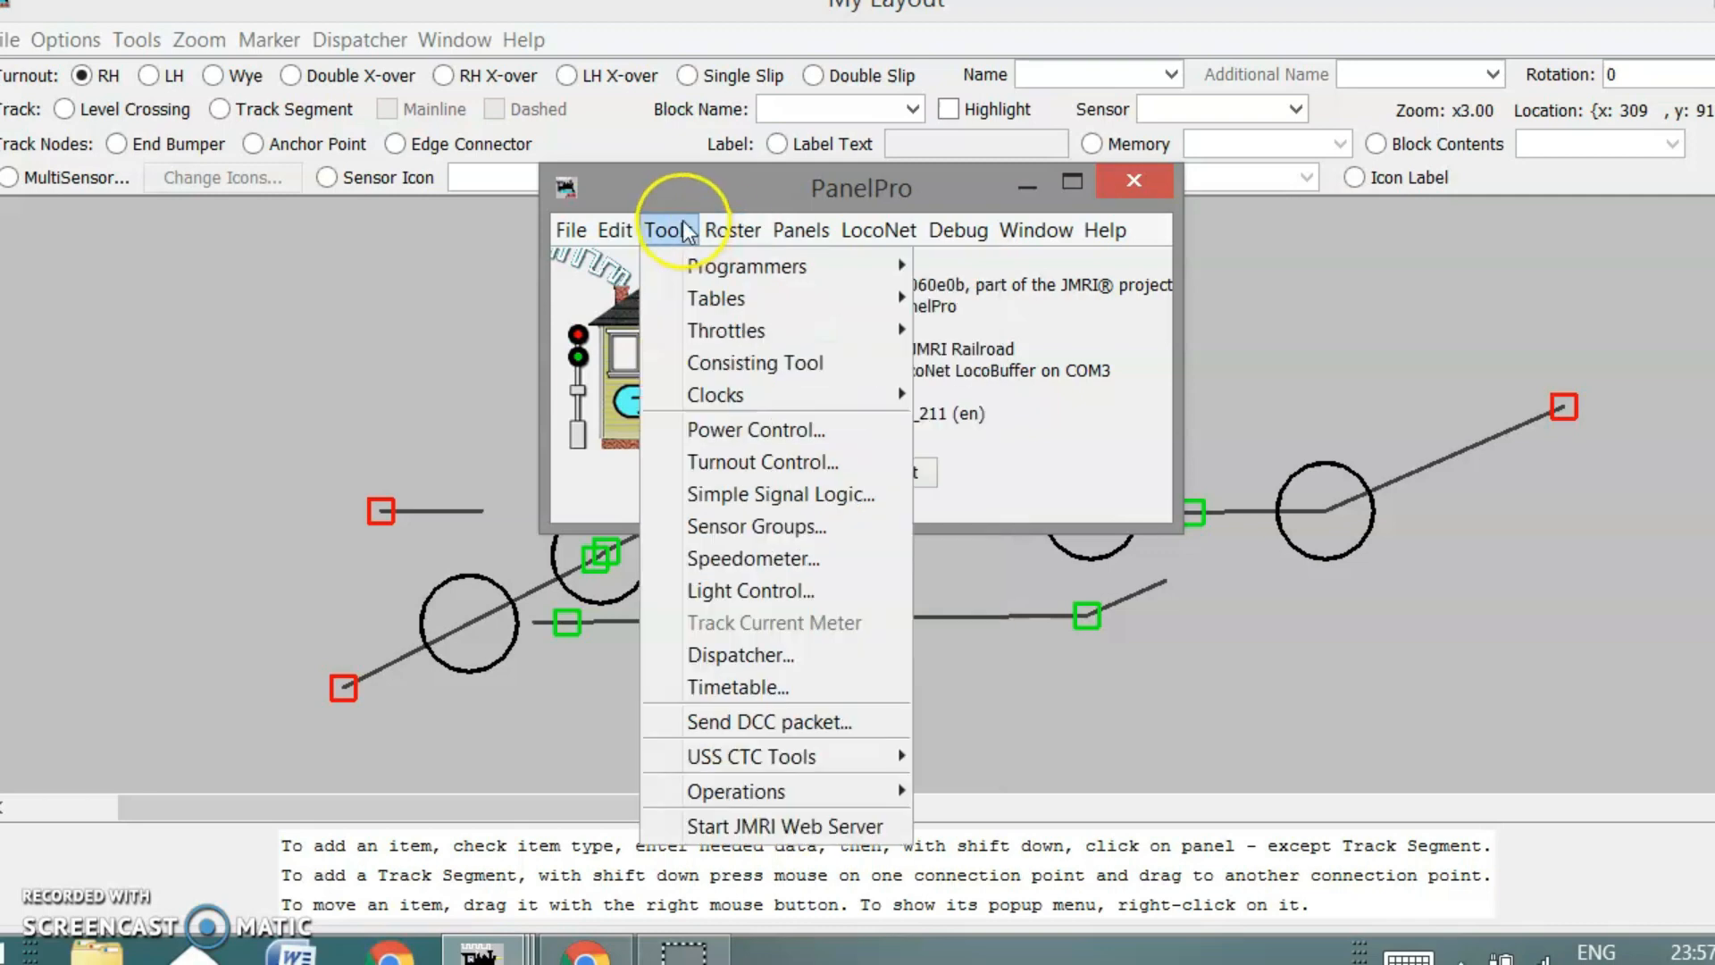
{"action": "mouse_move", "coordinate": [884, 300]}
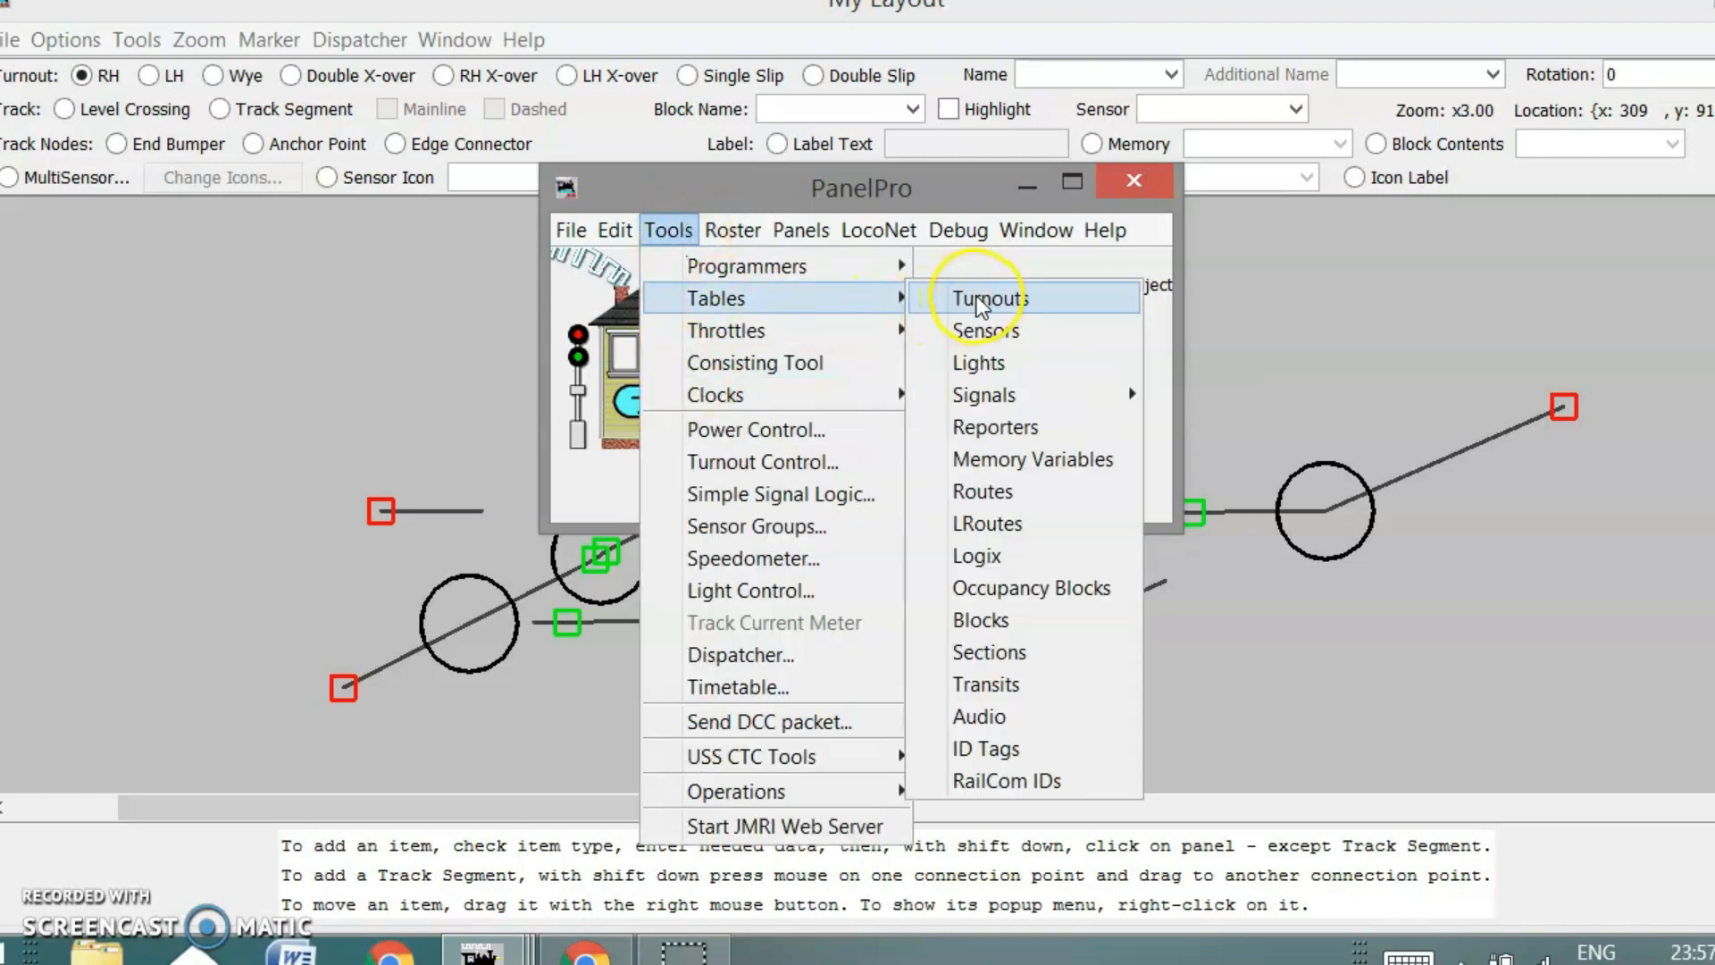
{"action": "left_click", "coordinate": [1004, 493]}
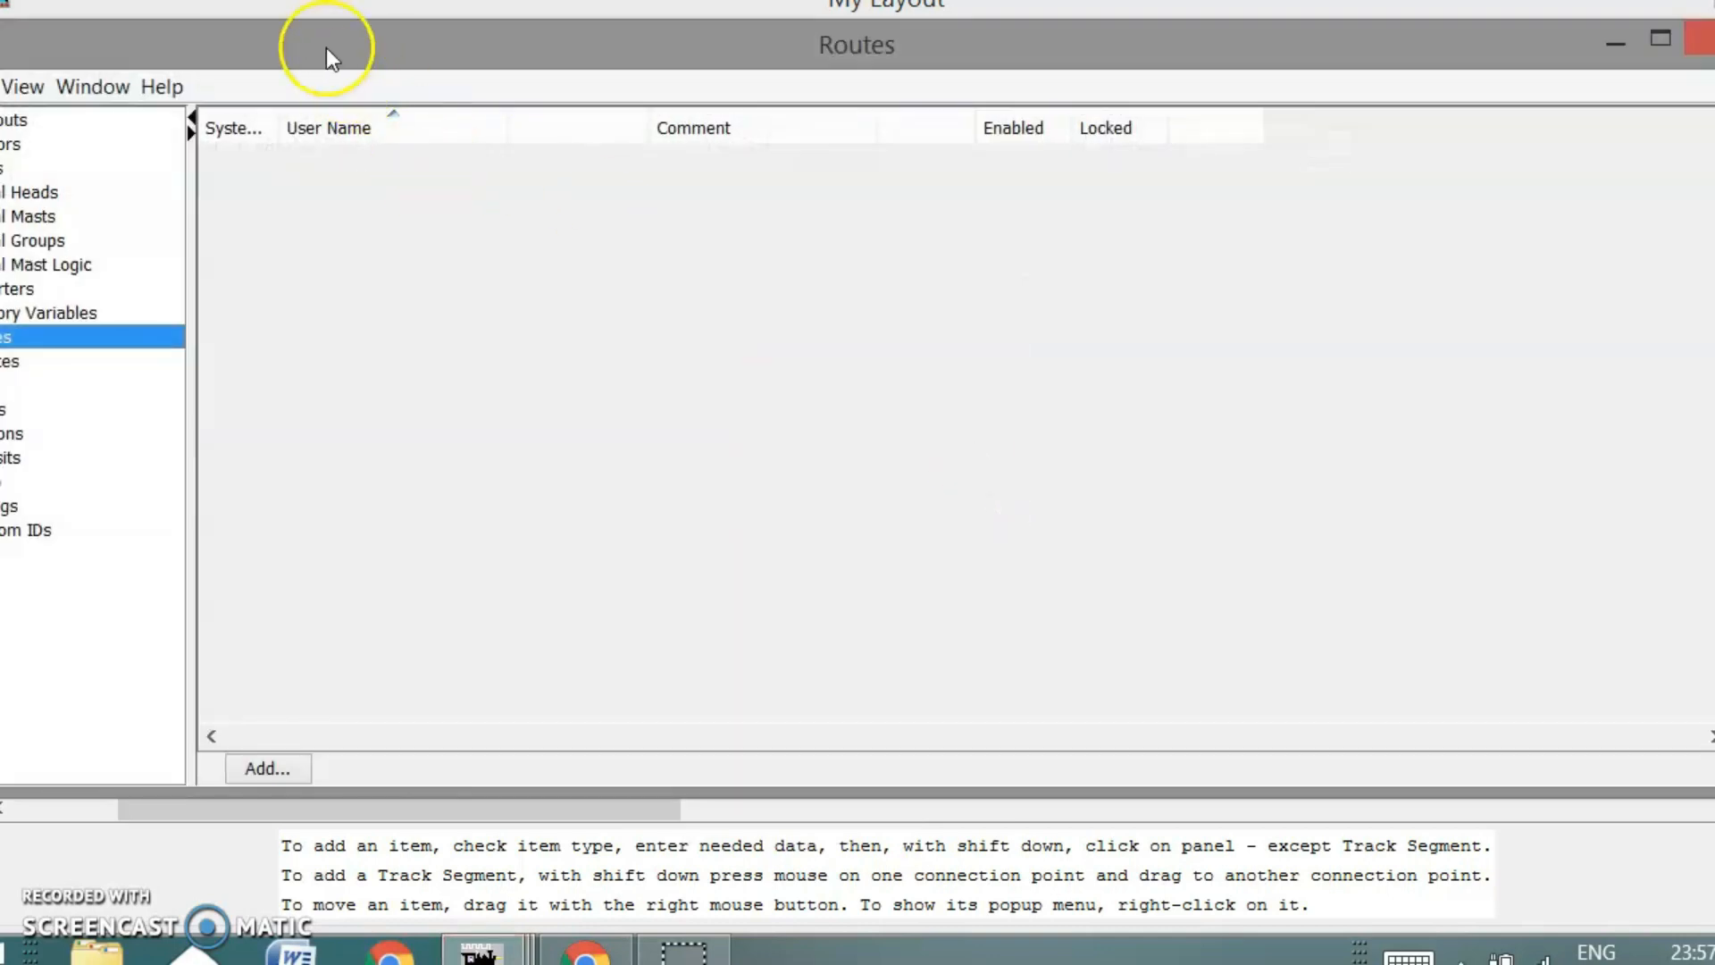
{"action": "left_click_drag", "start_coordinate": [330, 46], "coordinate": [570, 57]}
{"action": "left_click", "coordinate": [503, 774]}
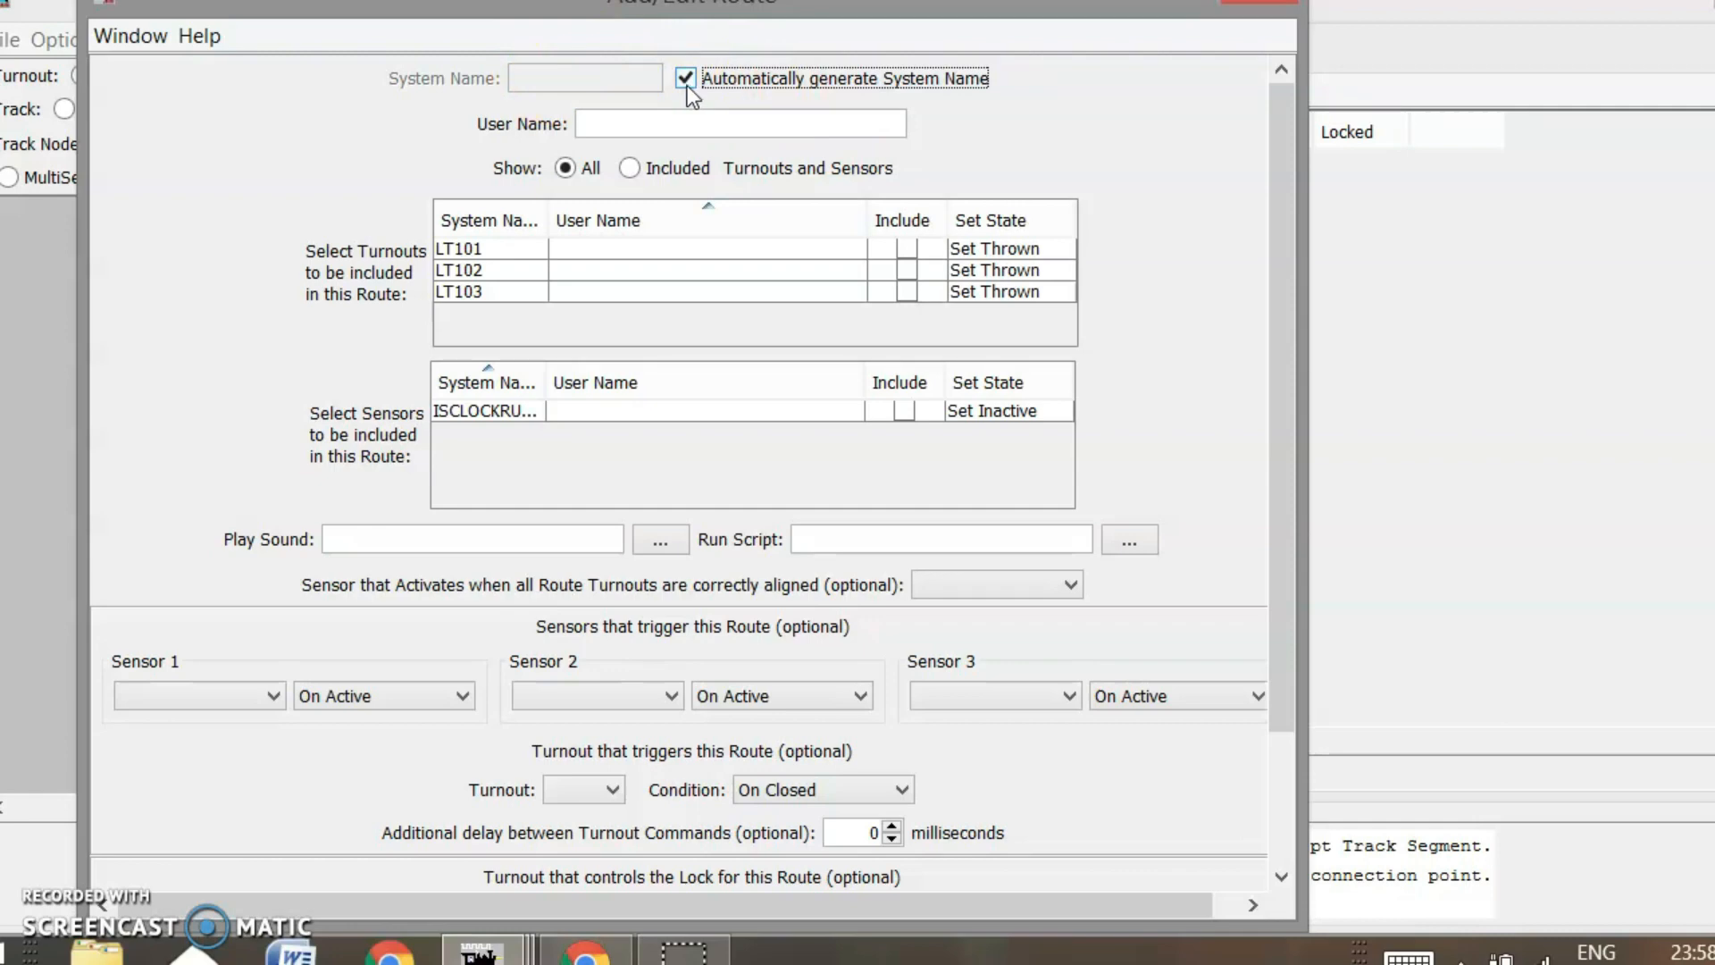
Include turnouts LT101 and LT103 in the route, with LT101 set closed
{"action": "left_click", "coordinate": [640, 125]}
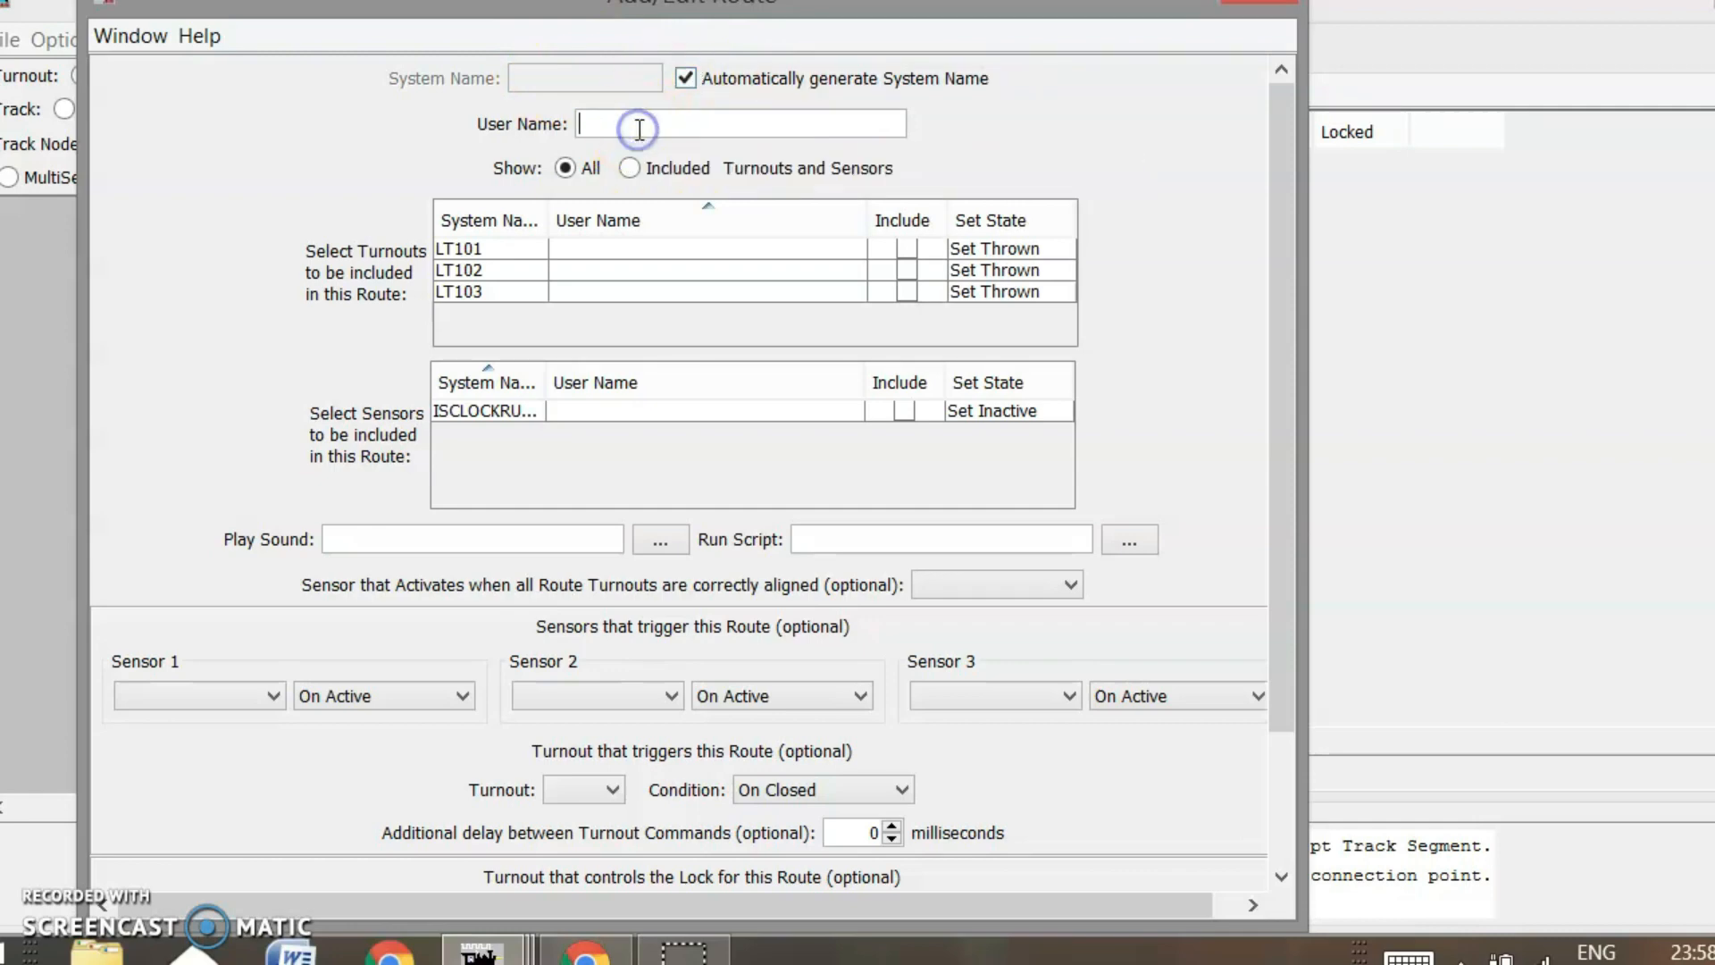
{"action": "left_click", "coordinate": [911, 246]}
{"action": "left_click", "coordinate": [908, 291]}
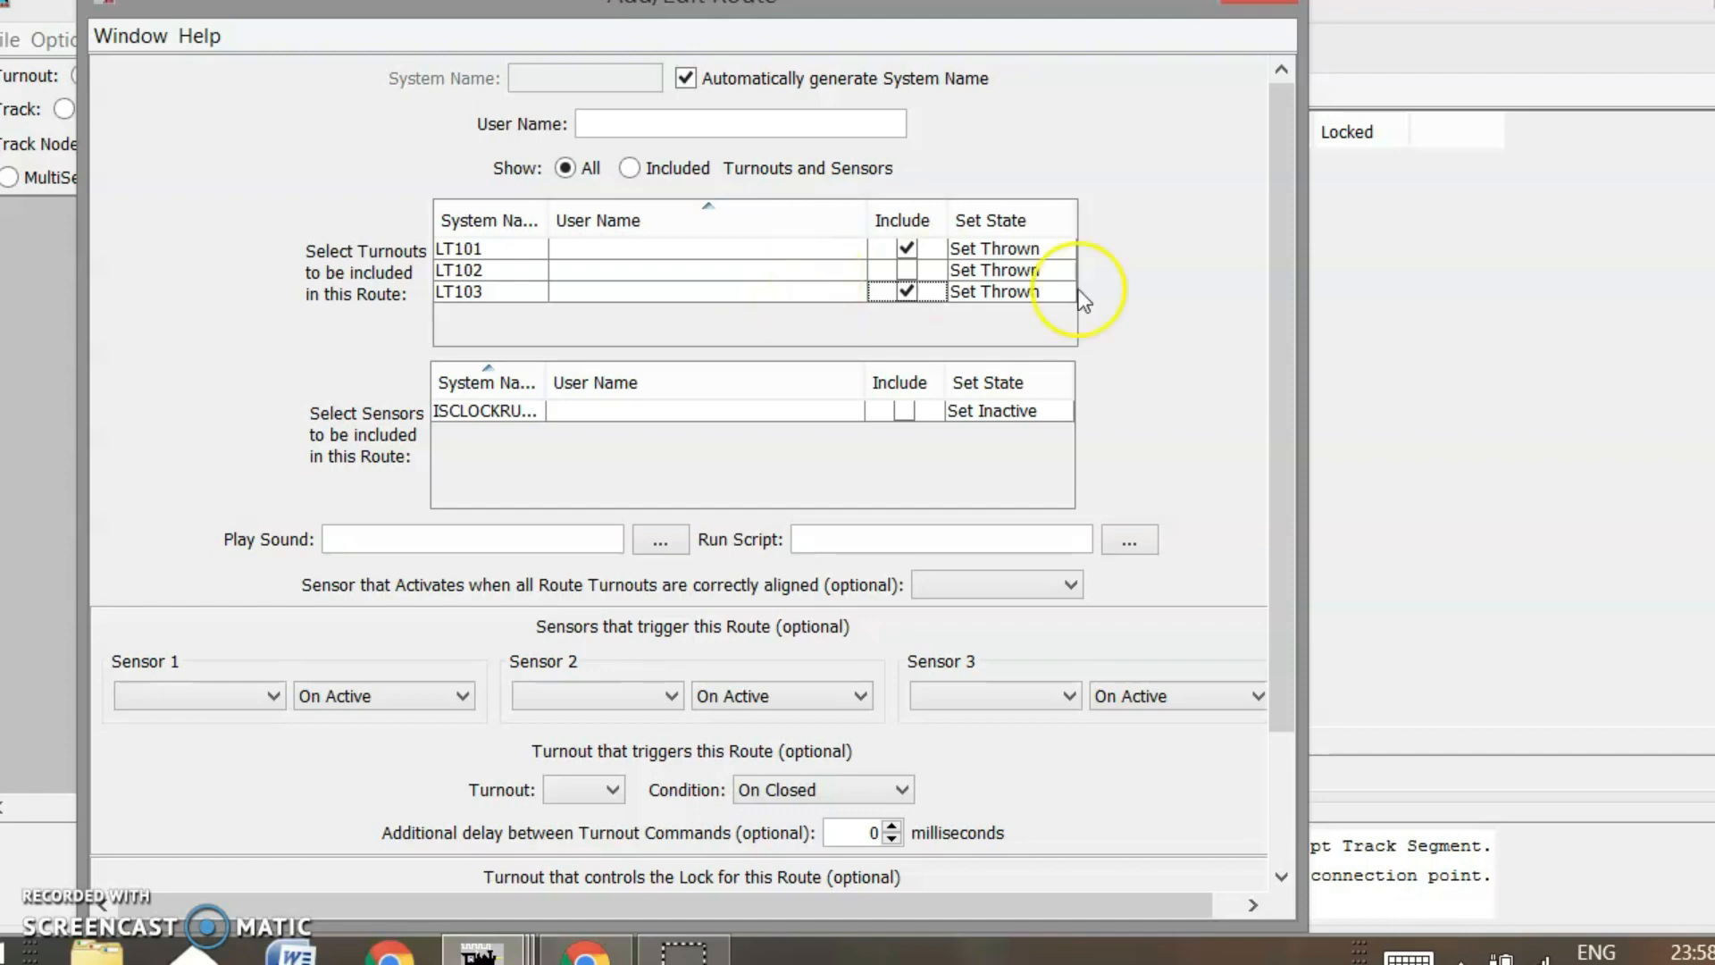
{"action": "left_click", "coordinate": [1005, 248]}
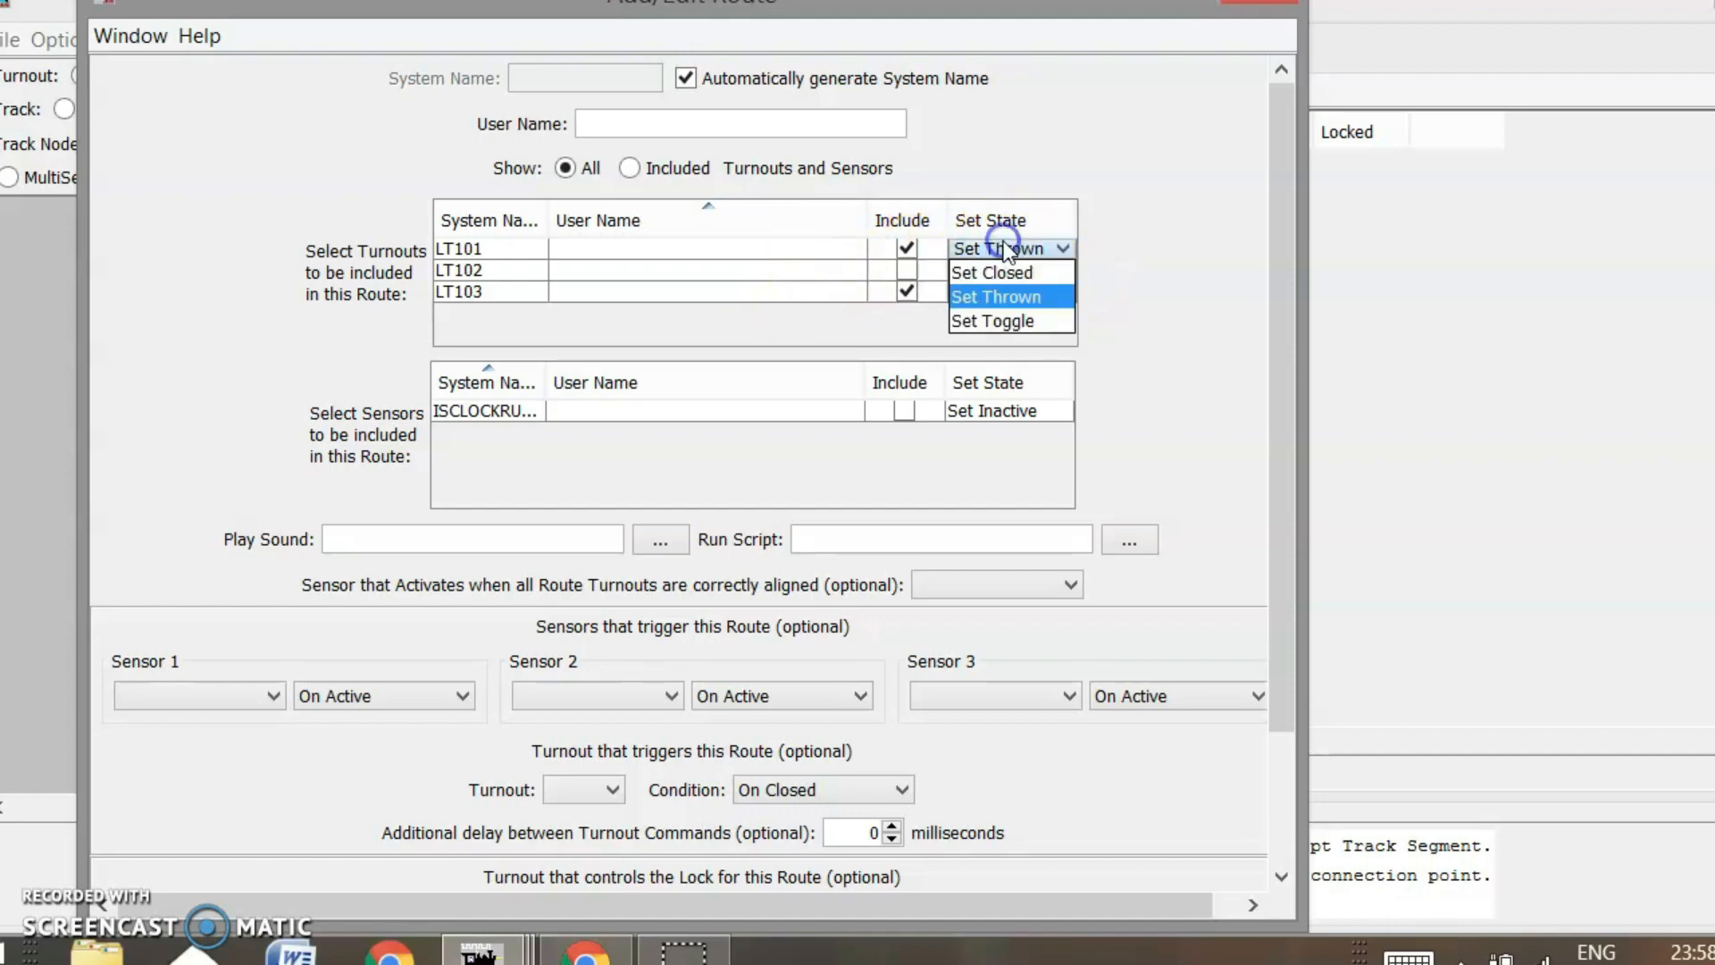
{"action": "left_click", "coordinate": [1006, 269]}
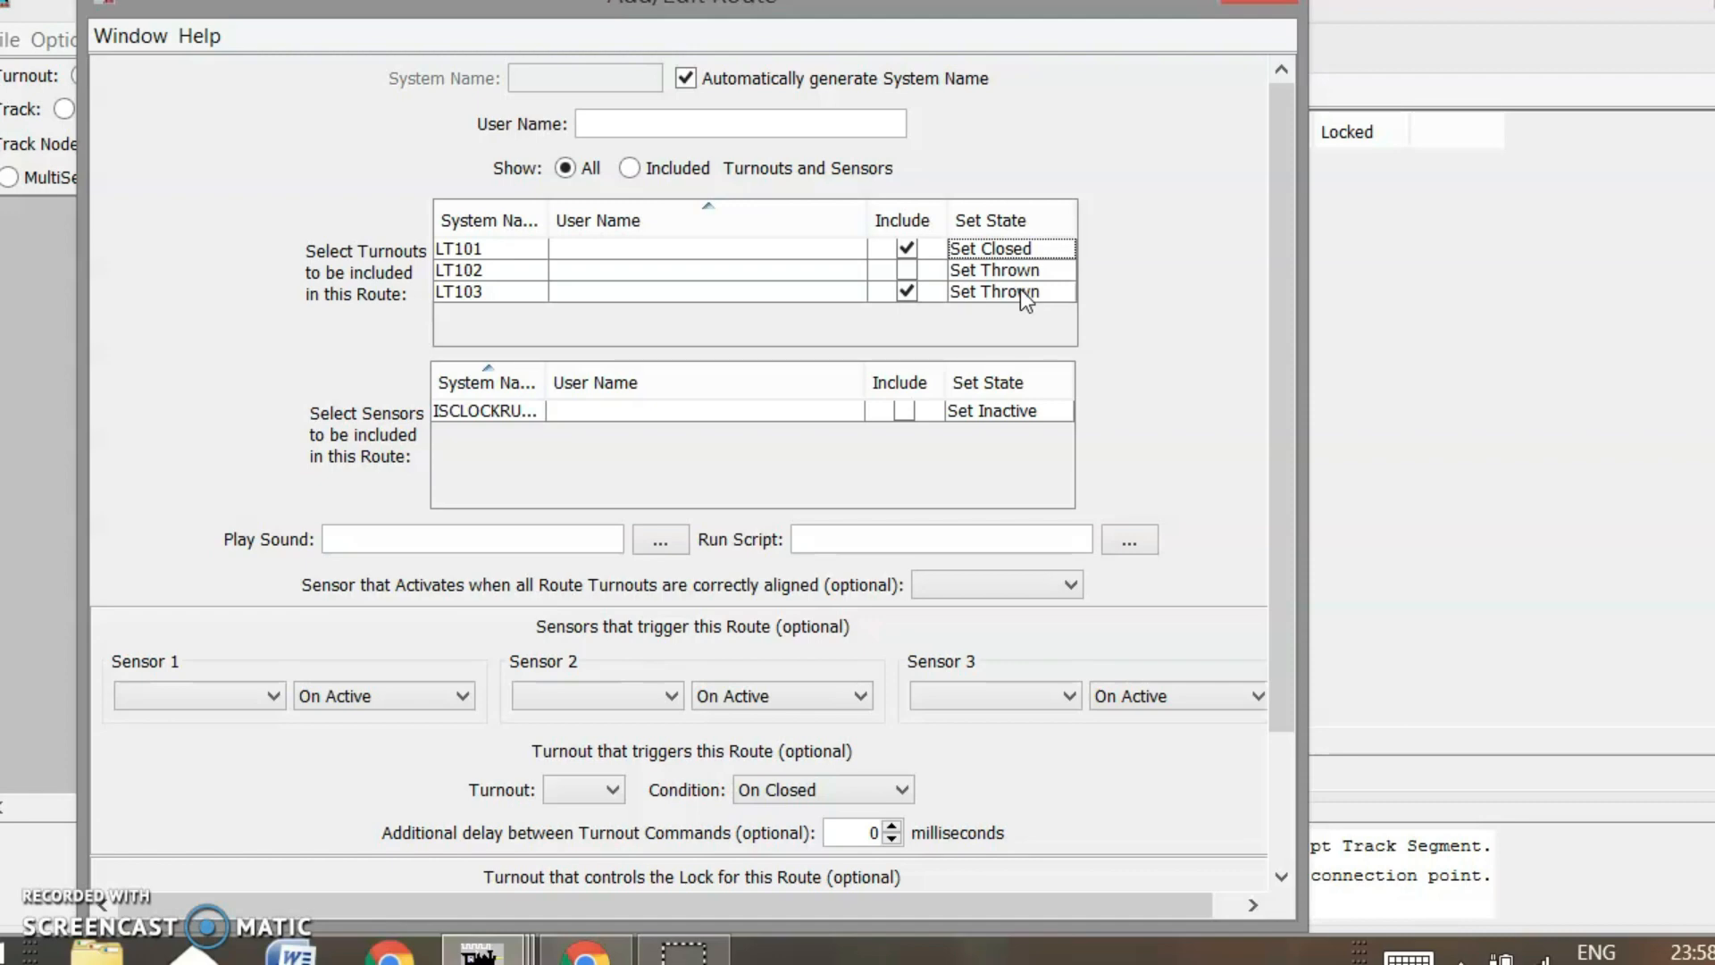
{"action": "scroll", "coordinate": [1072, 593], "scroll_direction": "down", "scroll_amount": 1}
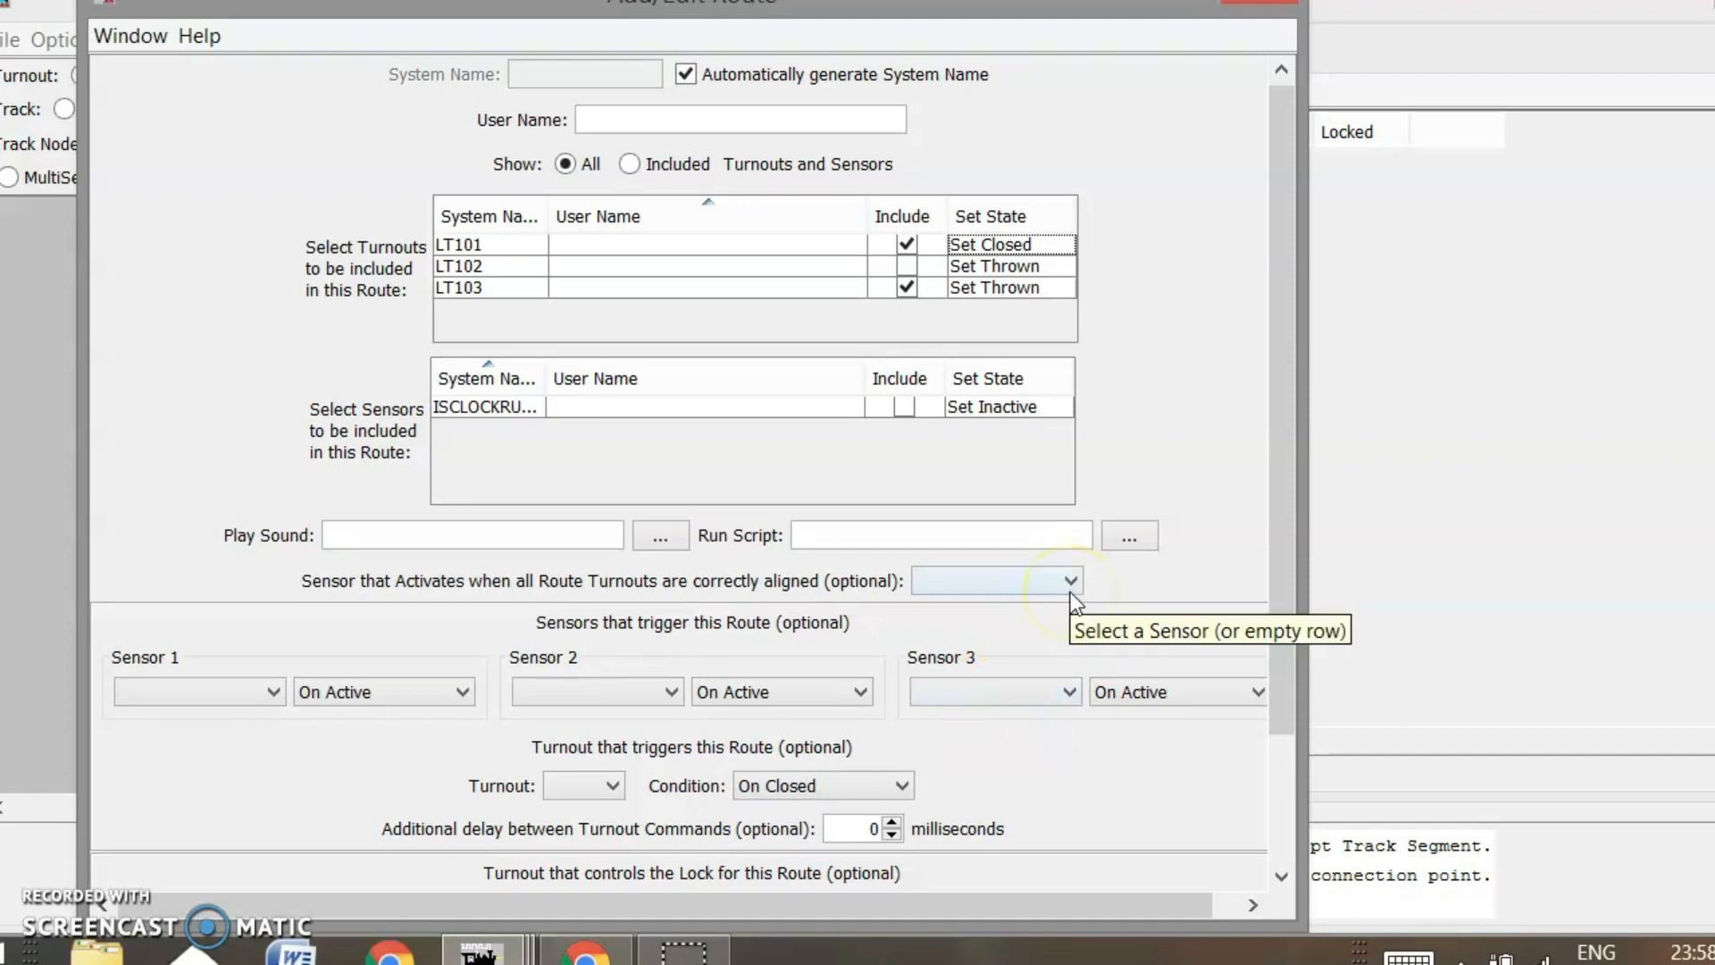
{"action": "left_click_drag", "start_coordinate": [1278, 443], "coordinate": [1274, 532]}
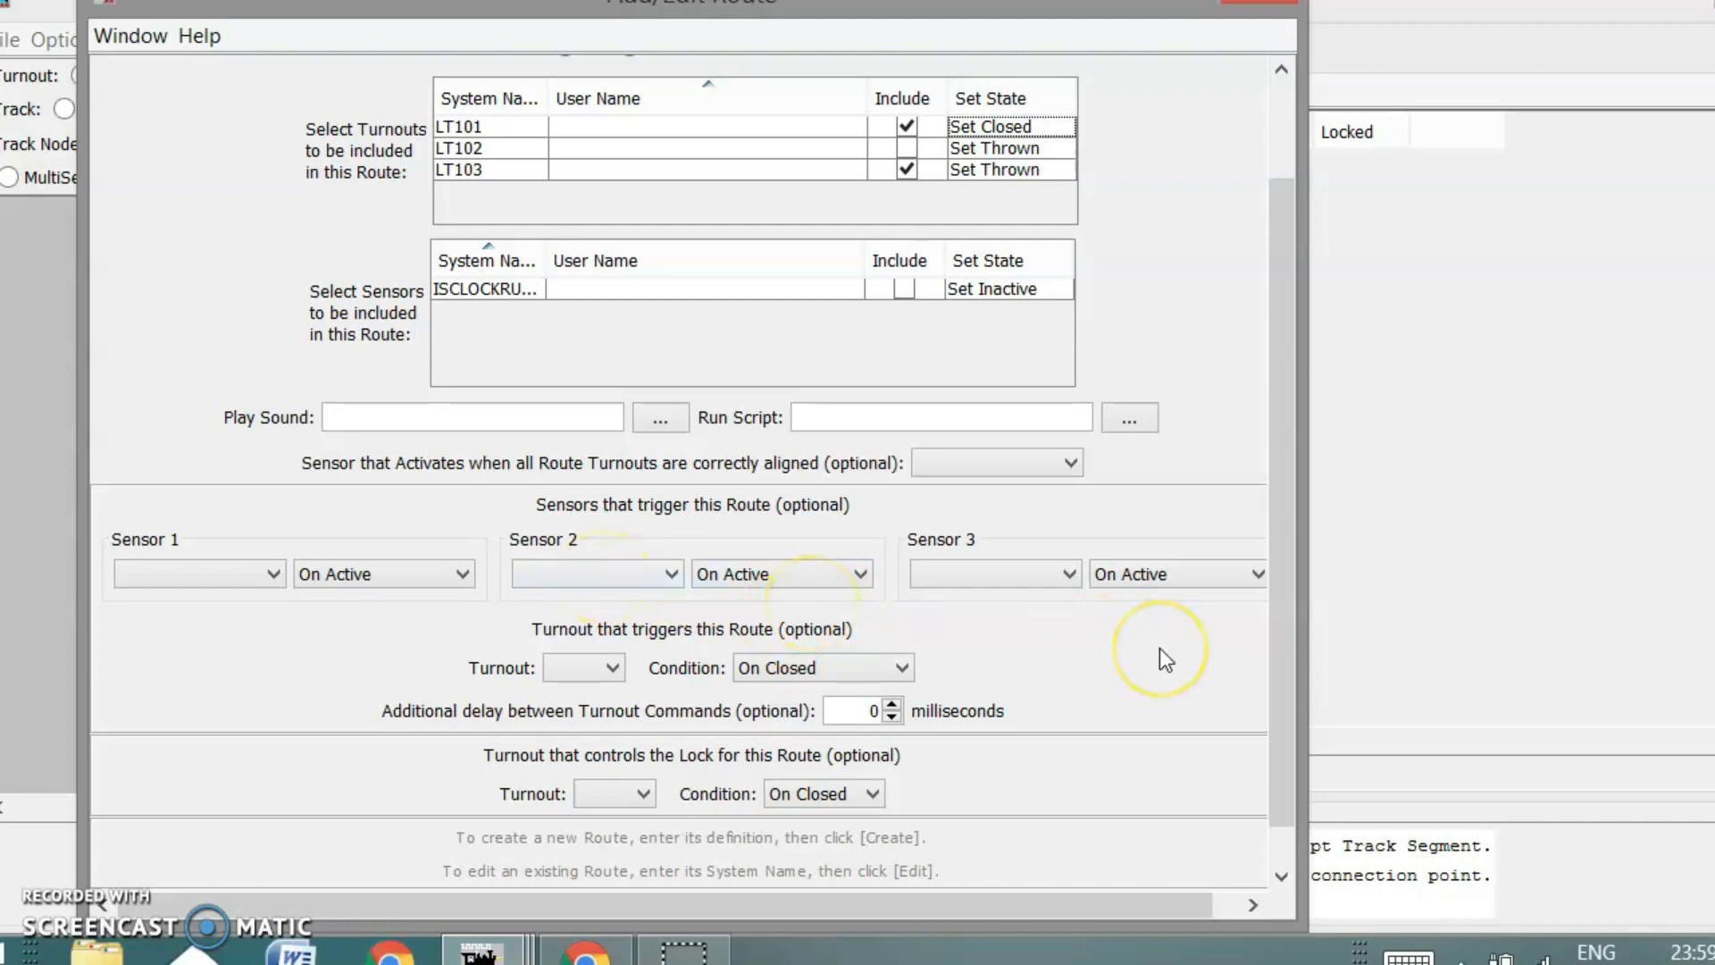
Trigger the route by LT101 On Closed, set a 100 ms turnout delay, and create it
{"action": "left_click", "coordinate": [611, 670]}
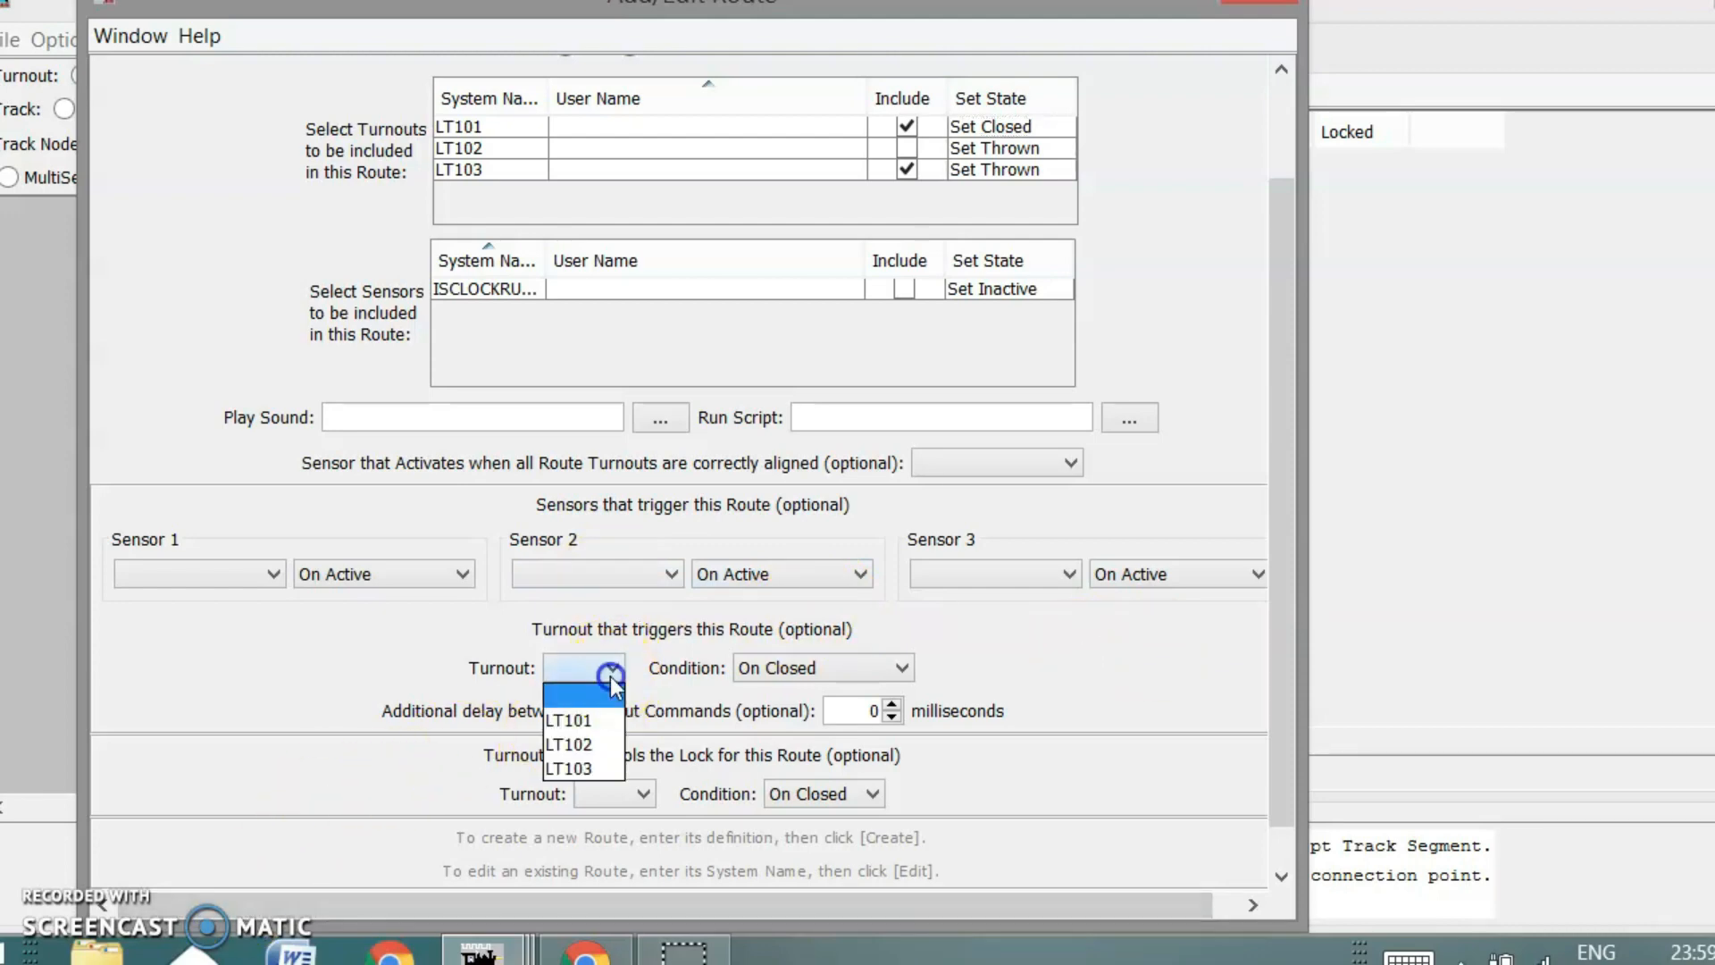
{"action": "left_click", "coordinate": [572, 720]}
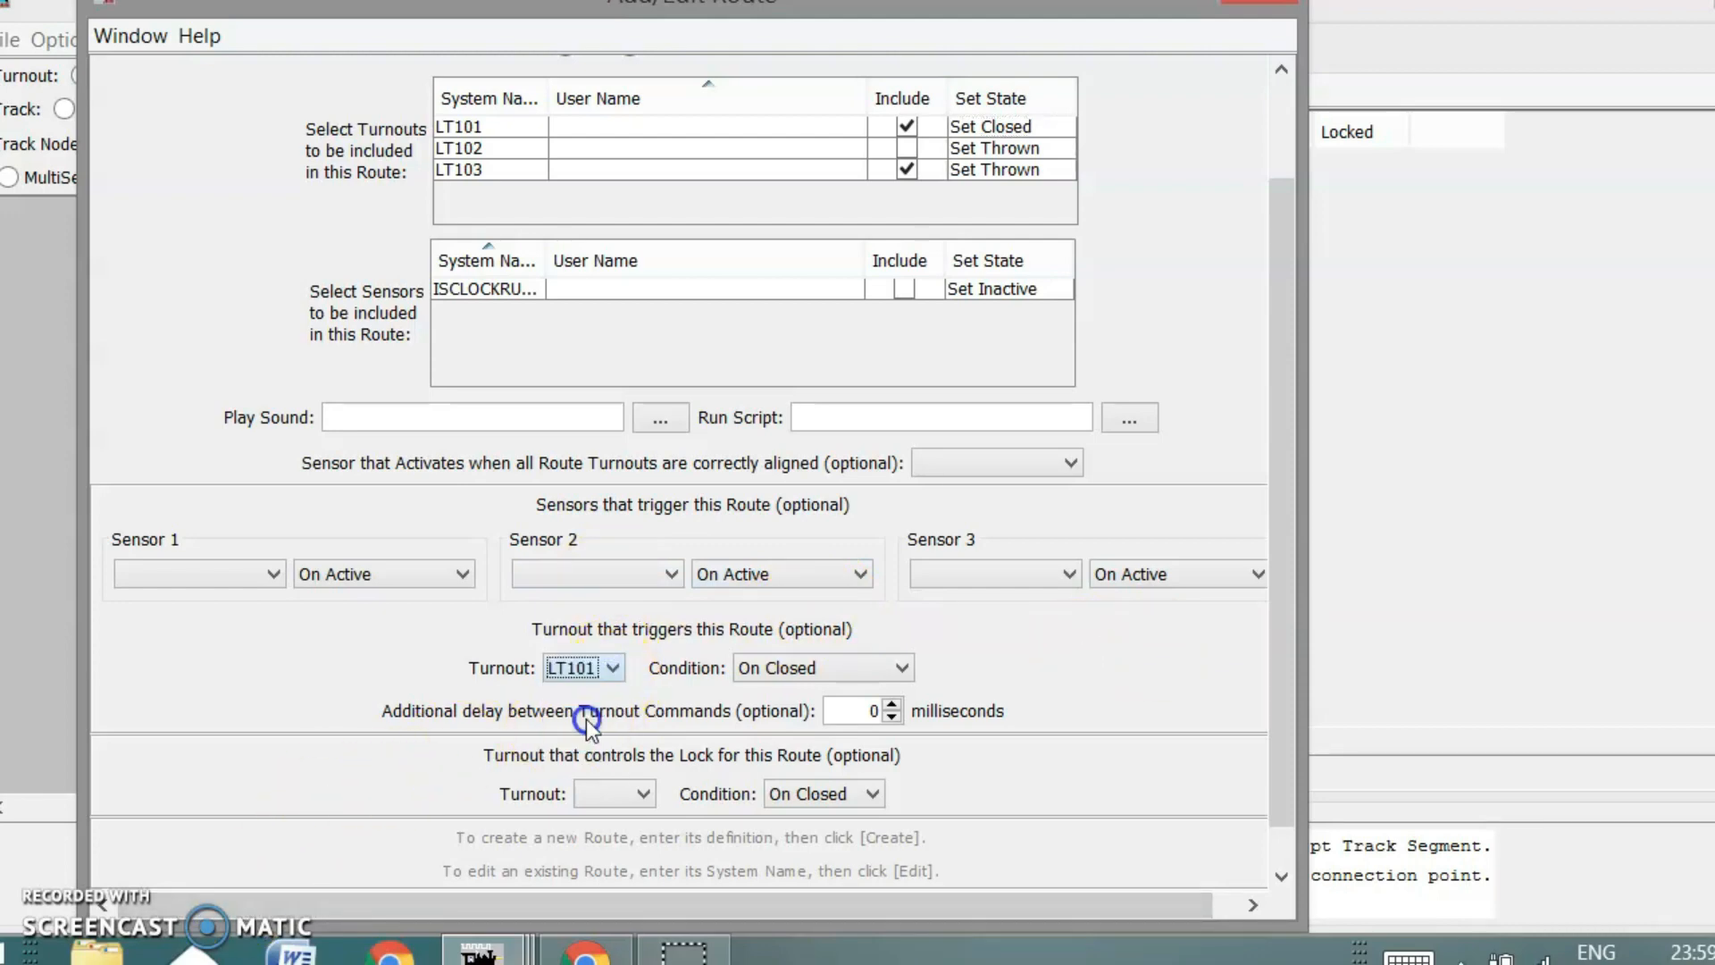
{"action": "left_click", "coordinate": [904, 671]}
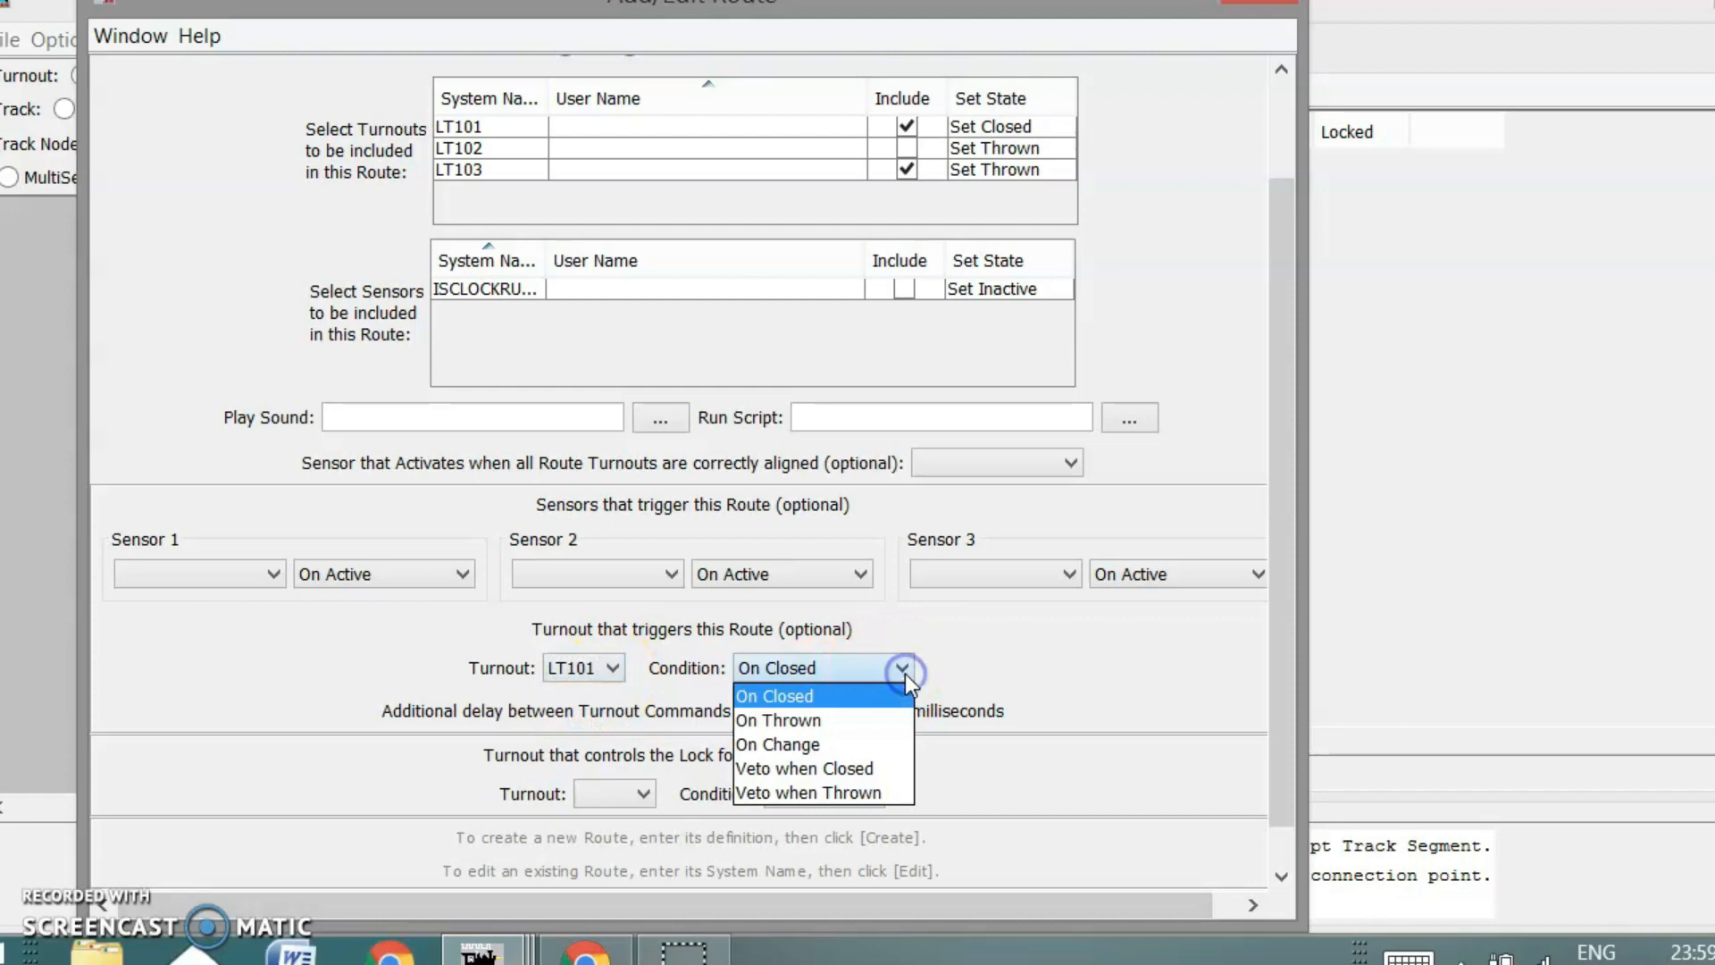
{"action": "left_click", "coordinate": [823, 697]}
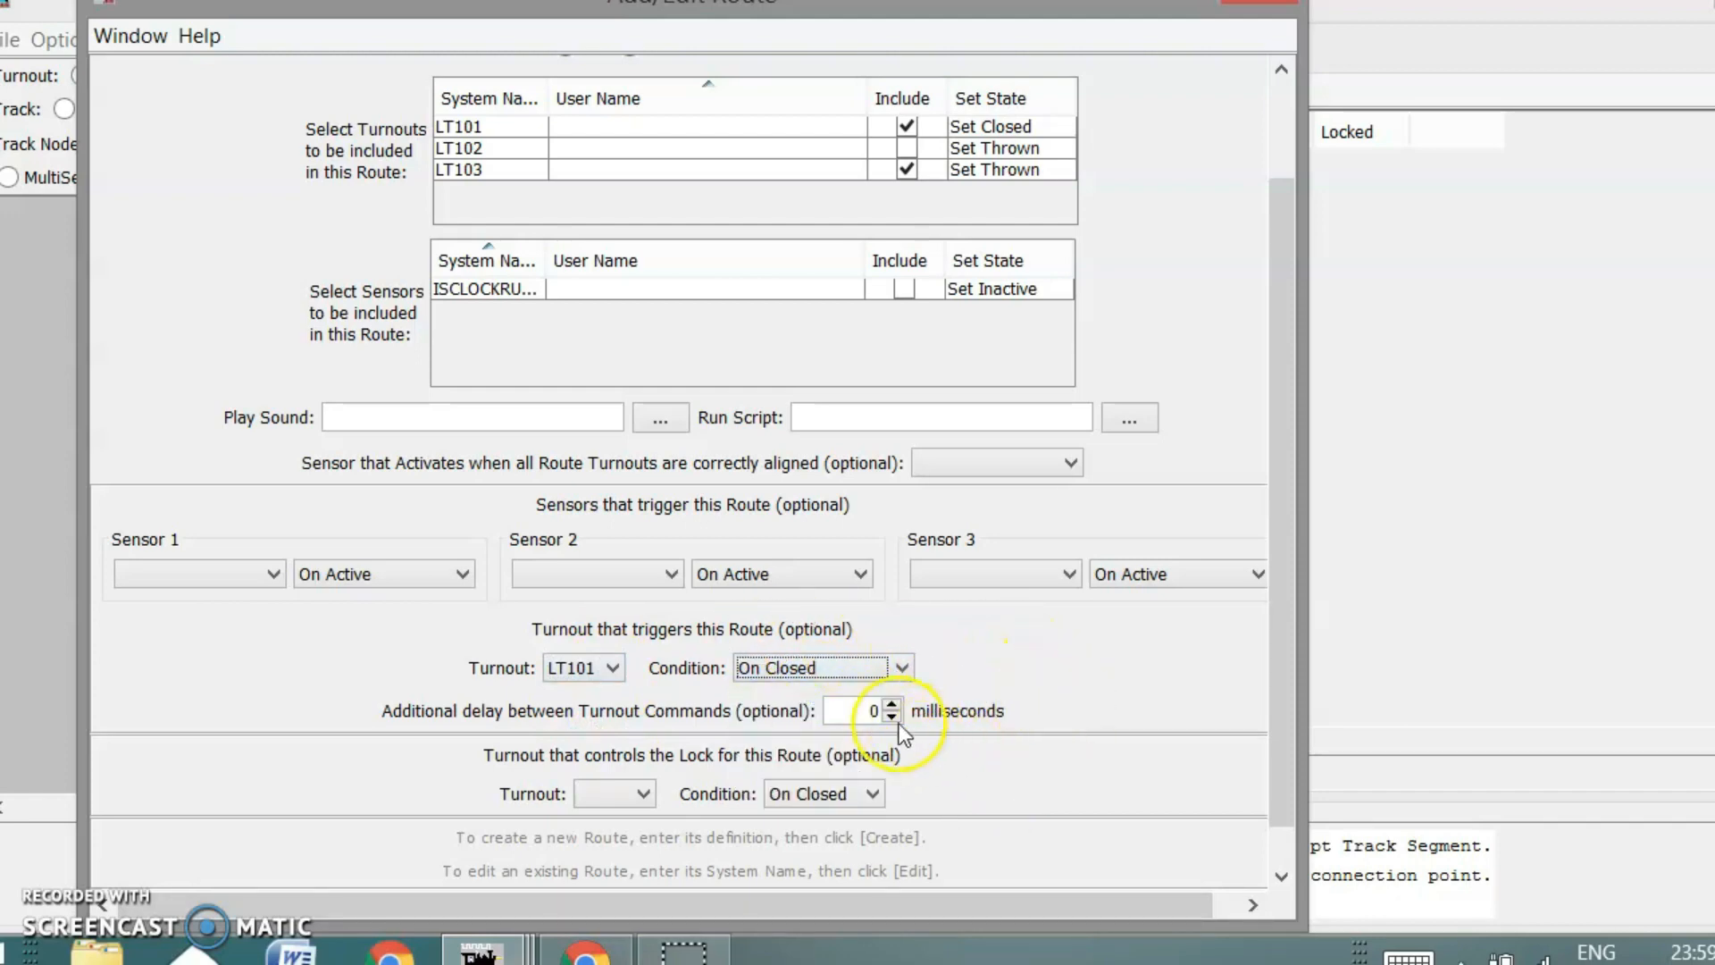
{"action": "left_click", "coordinate": [875, 710]}
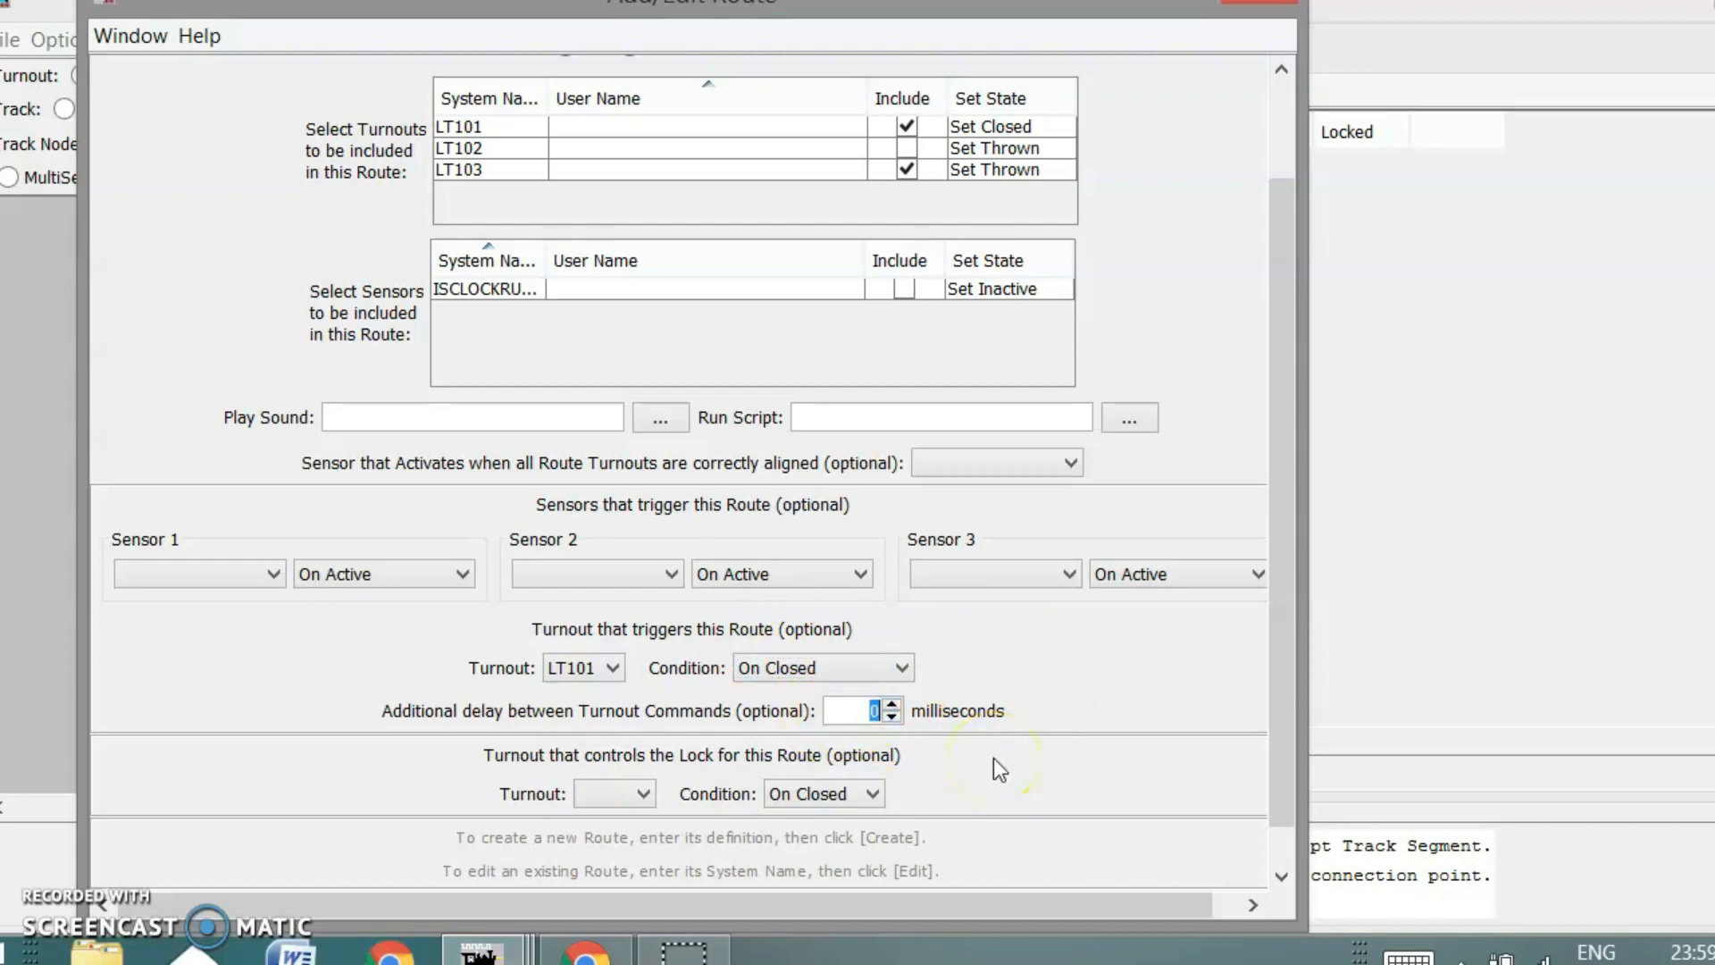
{"action": "type", "text": "10"}
{"action": "left_click", "coordinate": [864, 708]}
{"action": "double_click", "coordinate": [863, 709]}
{"action": "type", "text": "100"}
{"action": "left_click_drag", "start_coordinate": [1274, 681], "coordinate": [1273, 722]}
{"action": "left_click", "coordinate": [1074, 869]}
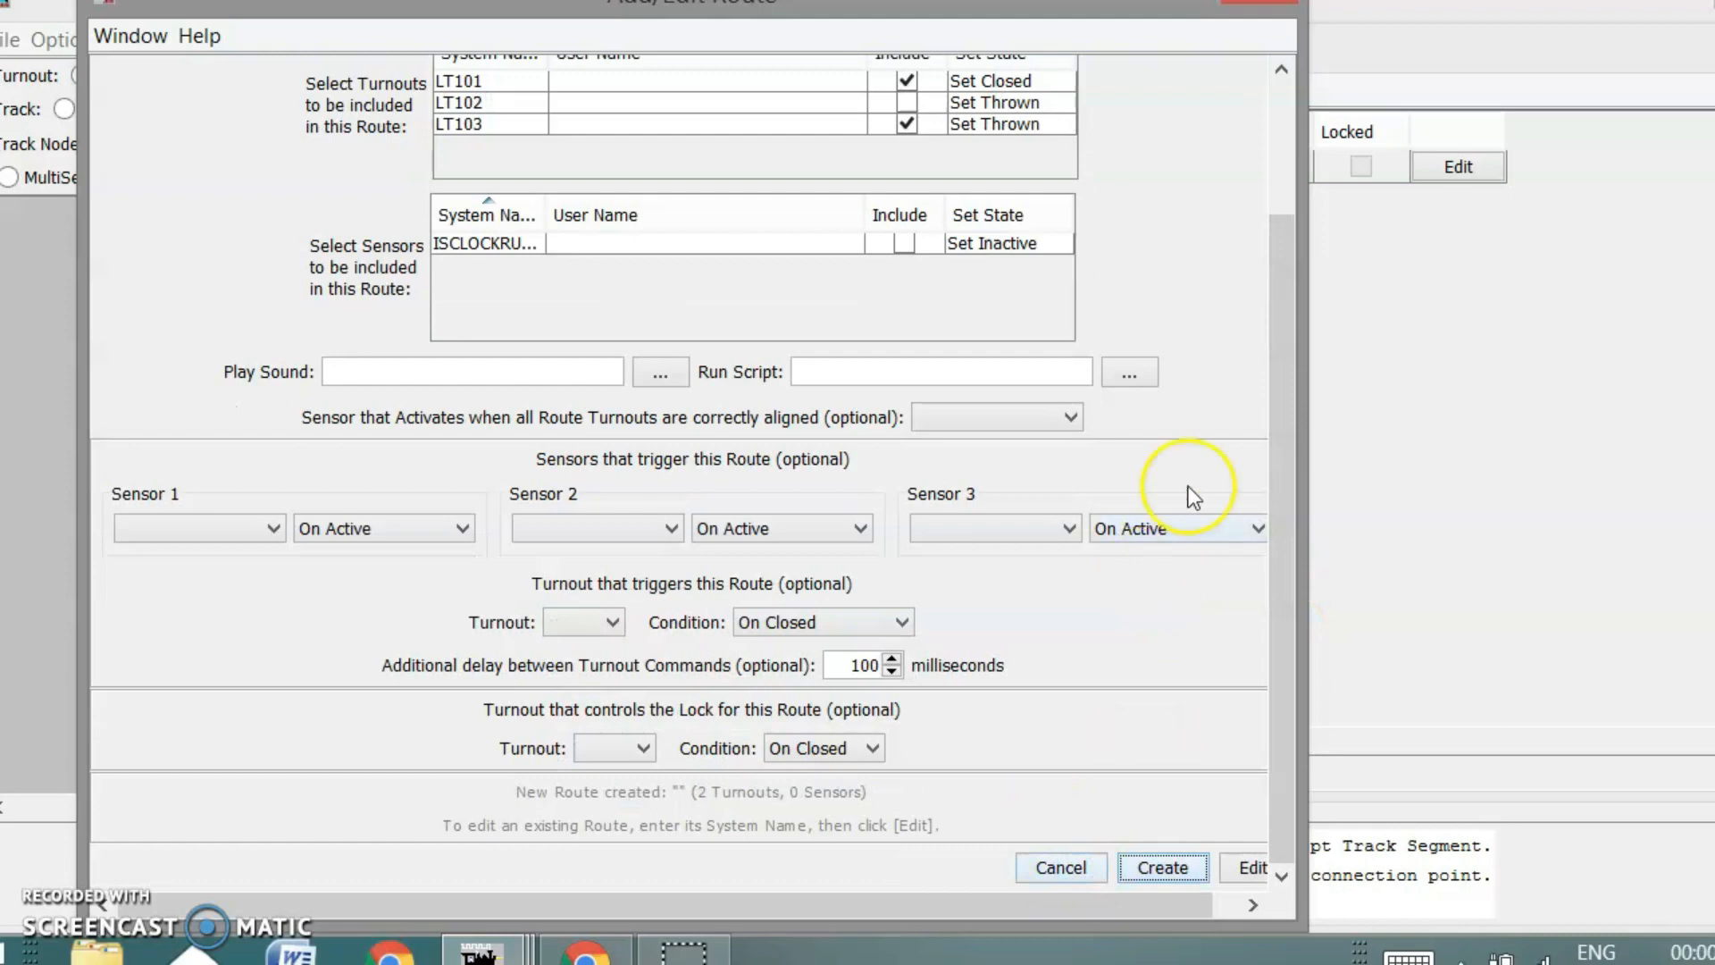
Reopen the newly created route from the Routes table for editing
{"action": "scroll", "coordinate": [1245, 502], "scroll_direction": "up", "scroll_amount": 5}
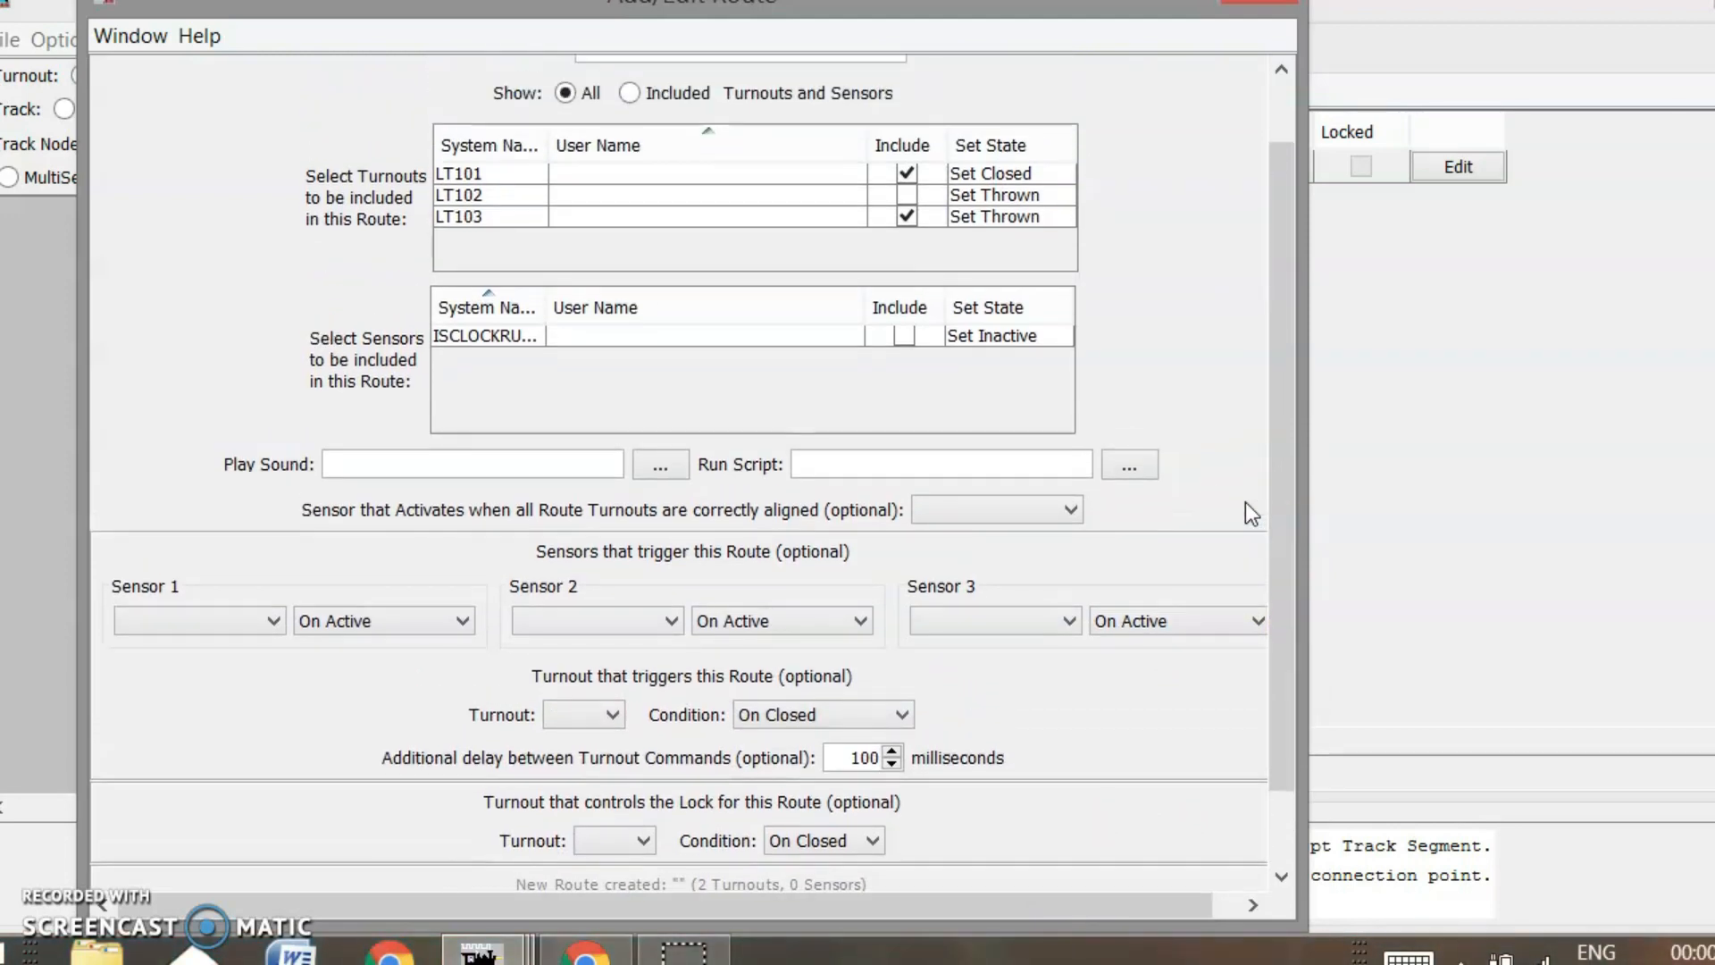
{"action": "left_click_drag", "start_coordinate": [1288, 414], "coordinate": [1279, 196]}
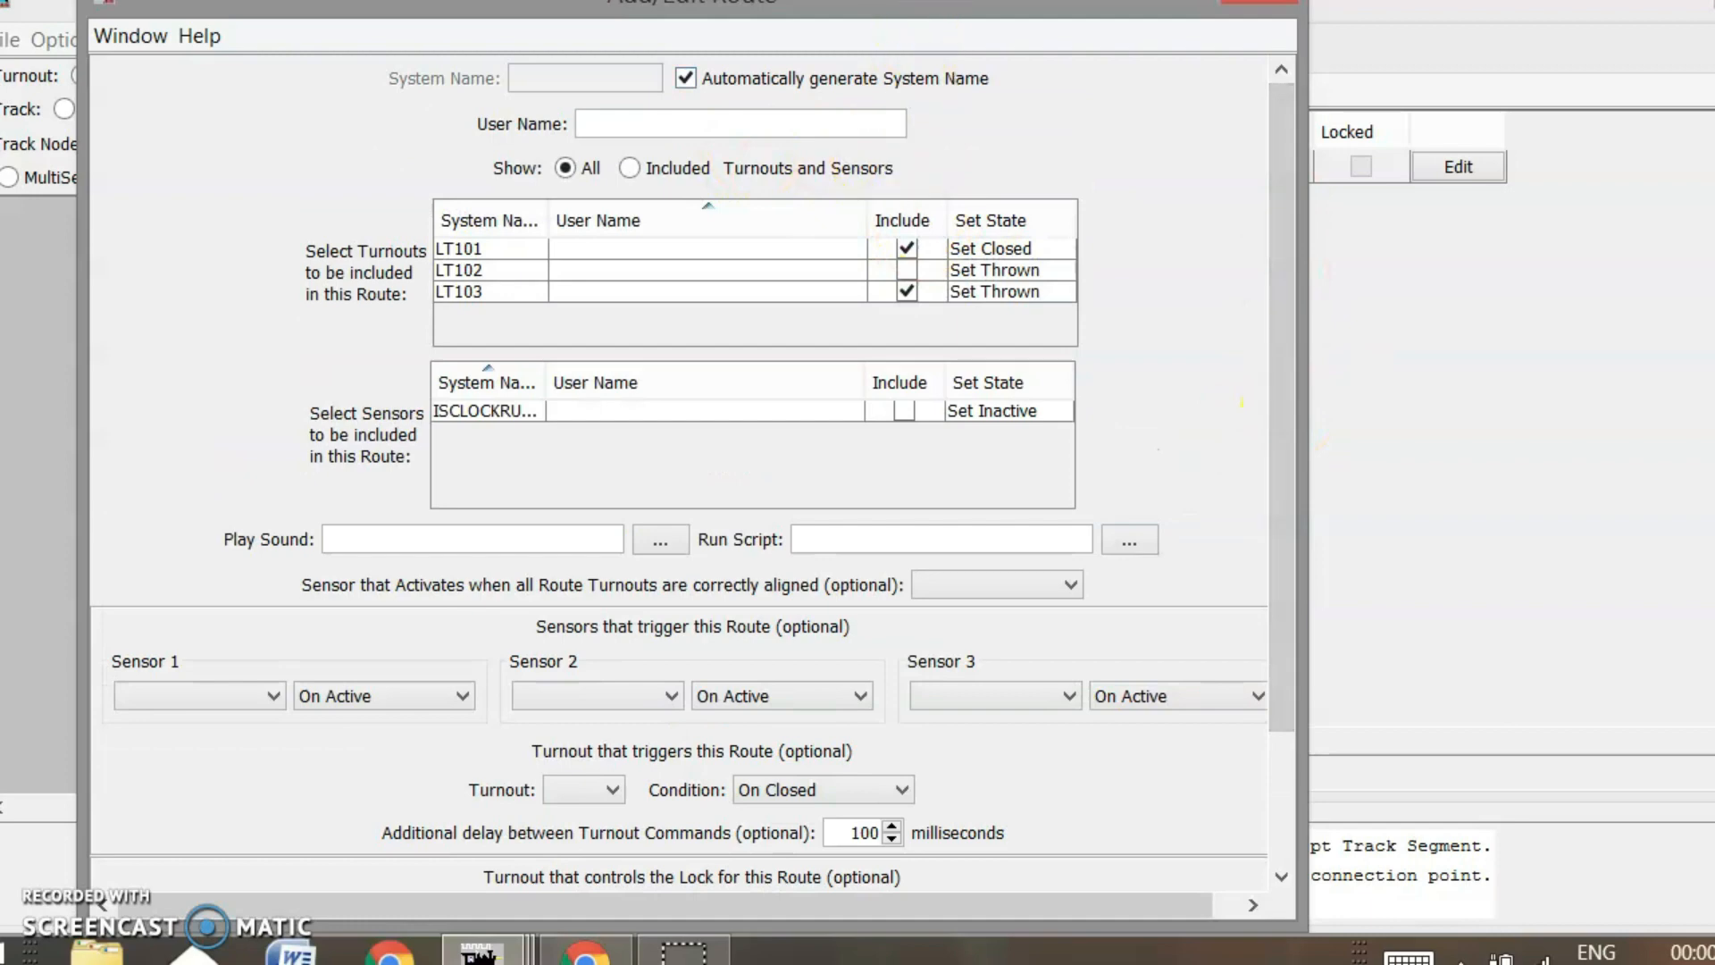
{"action": "left_click_drag", "start_coordinate": [917, 2], "coordinate": [1164, 221]}
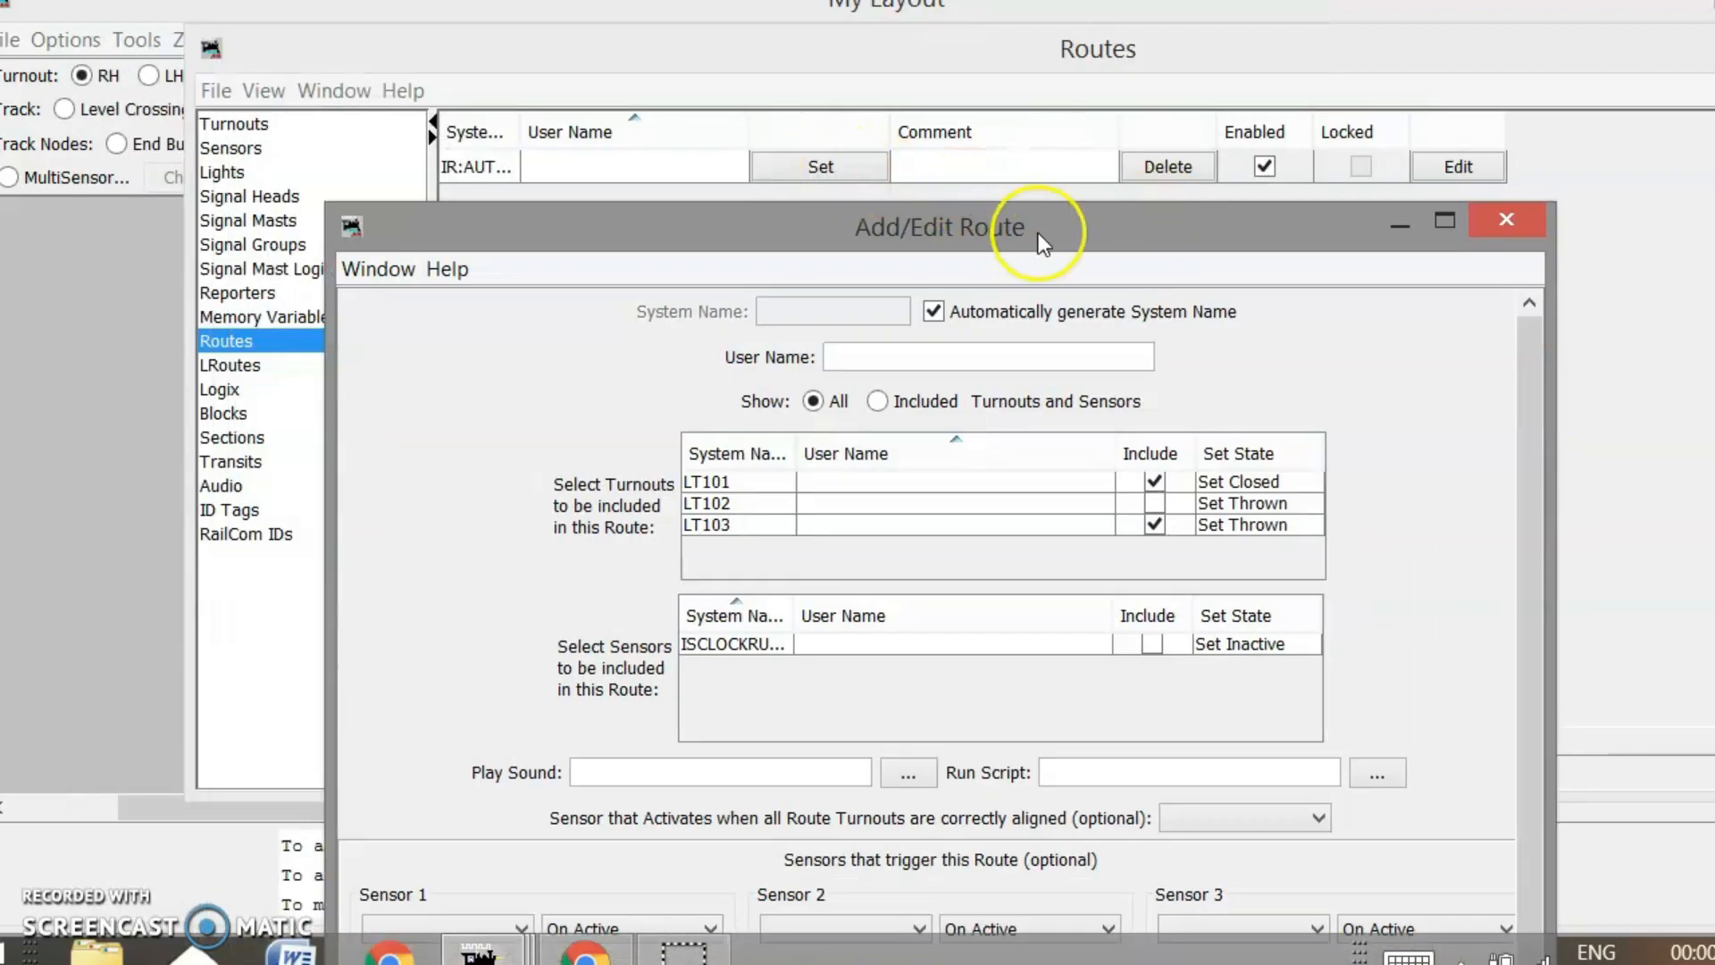
{"action": "left_click_drag", "start_coordinate": [1041, 237], "coordinate": [899, 0]}
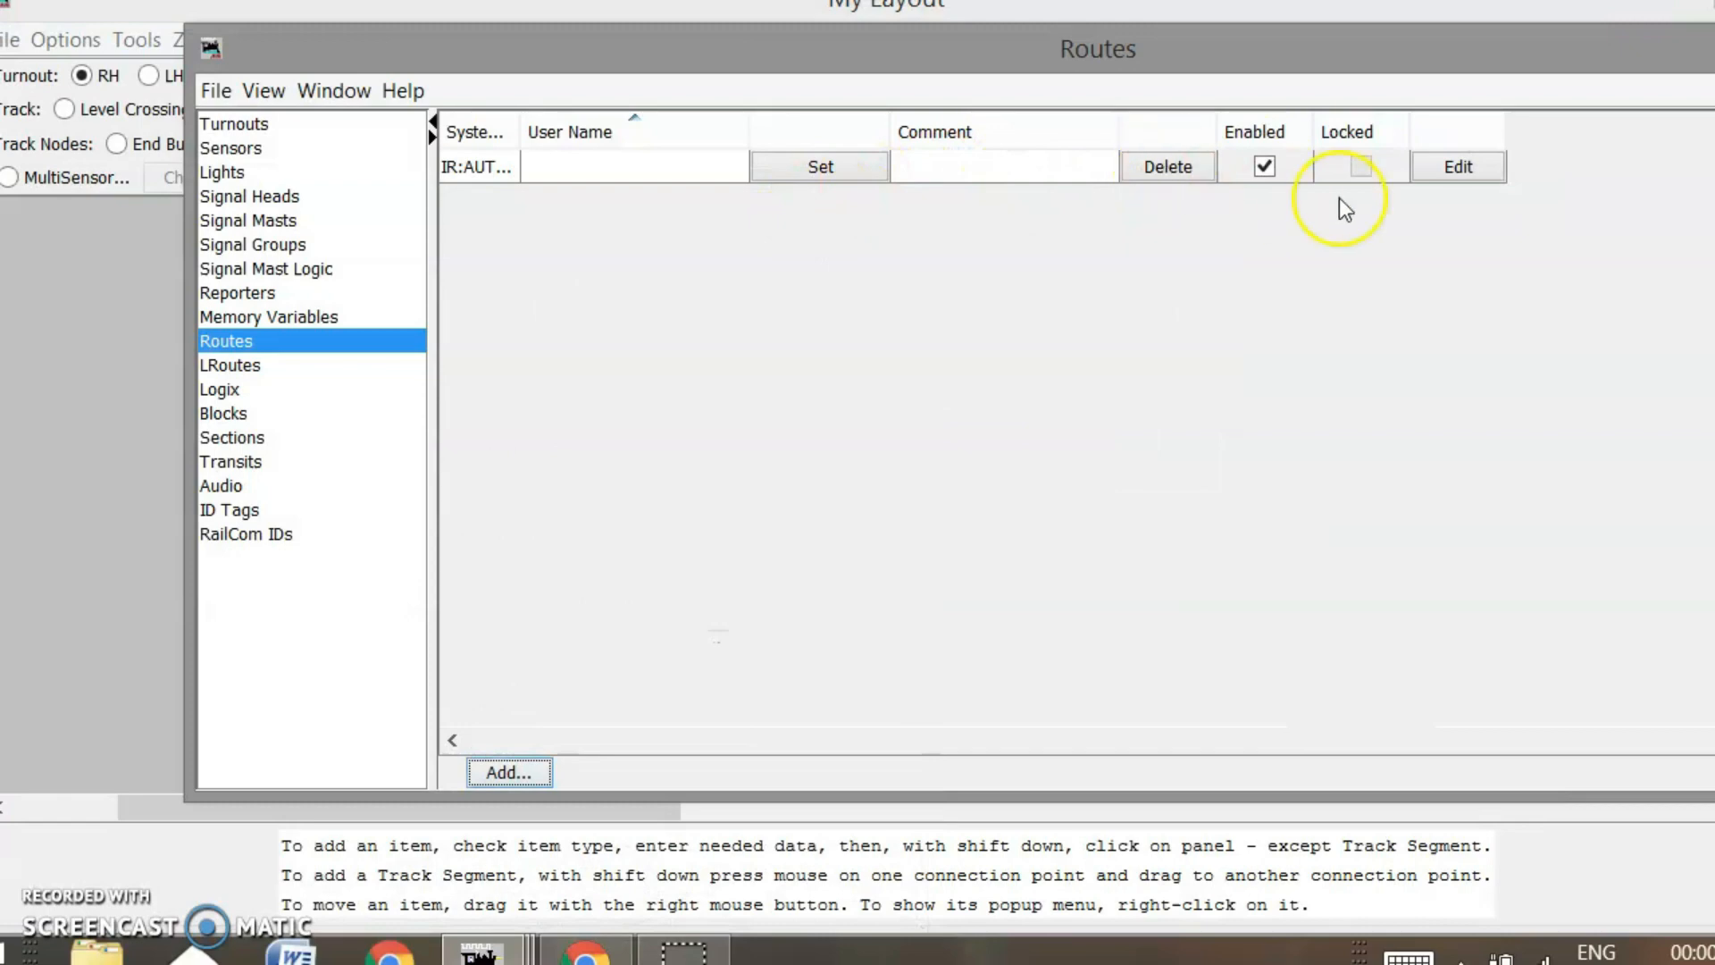
{"action": "left_click", "coordinate": [1459, 167]}
{"action": "left_click", "coordinate": [1261, 351]}
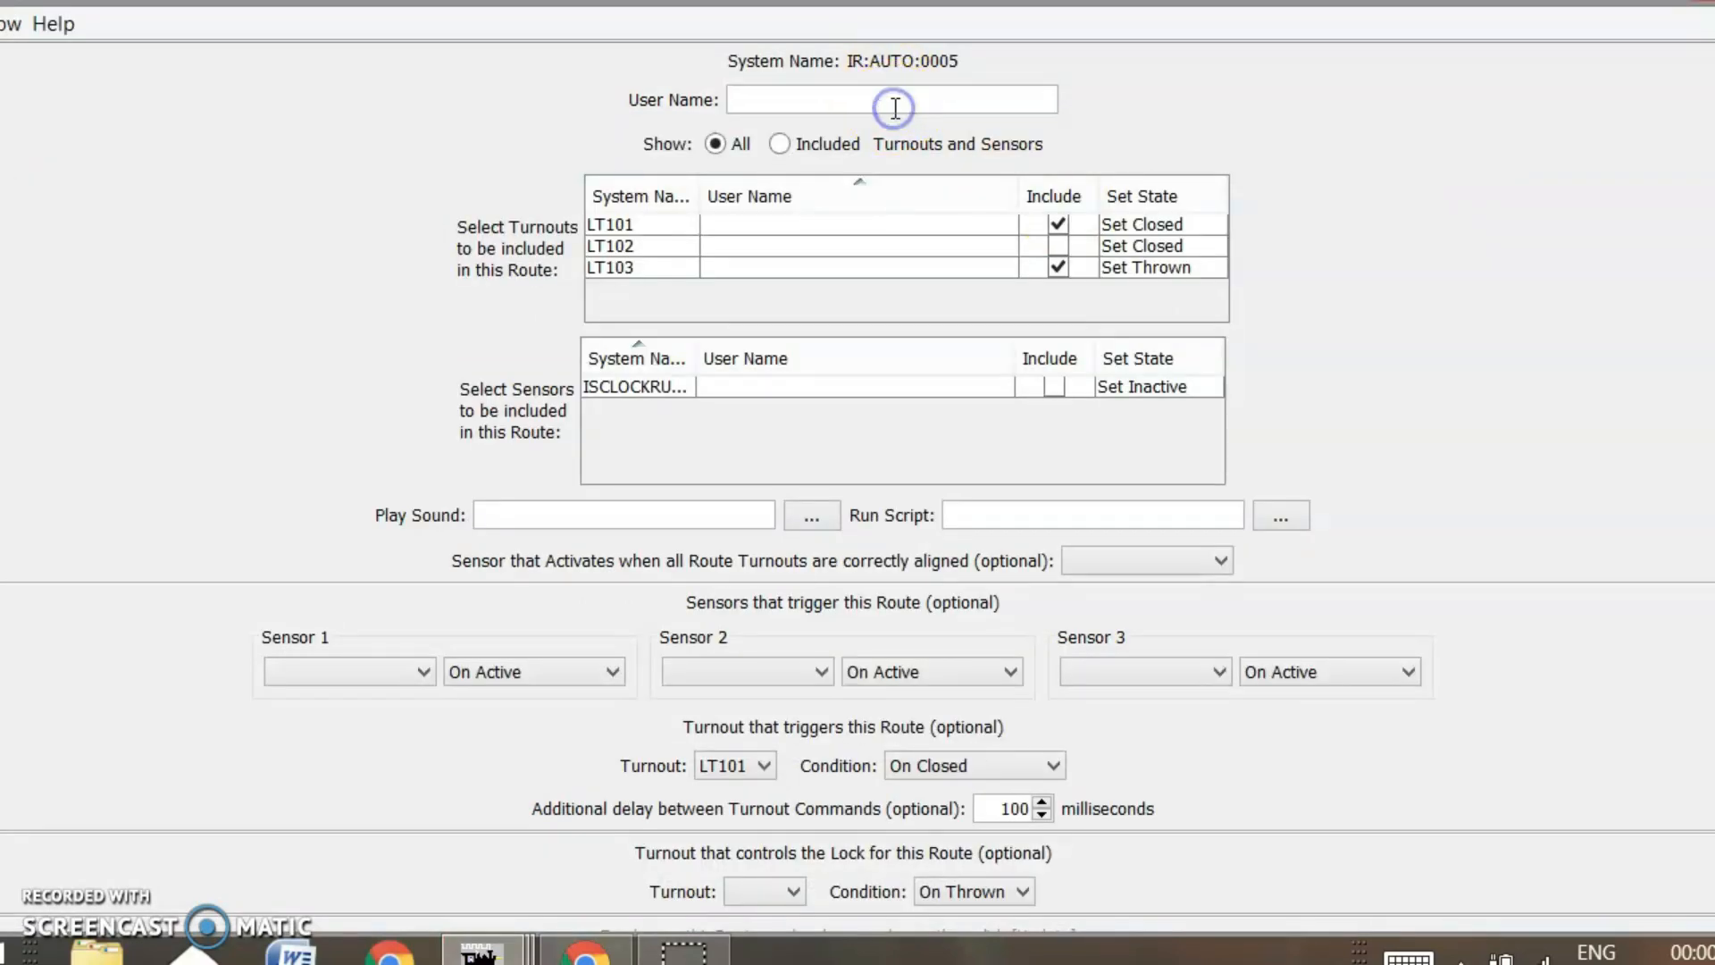
Name the route 'Main through 101' and save the change
{"action": "left_click", "coordinate": [895, 108]}
{"action": "type", "text": "Main th"}
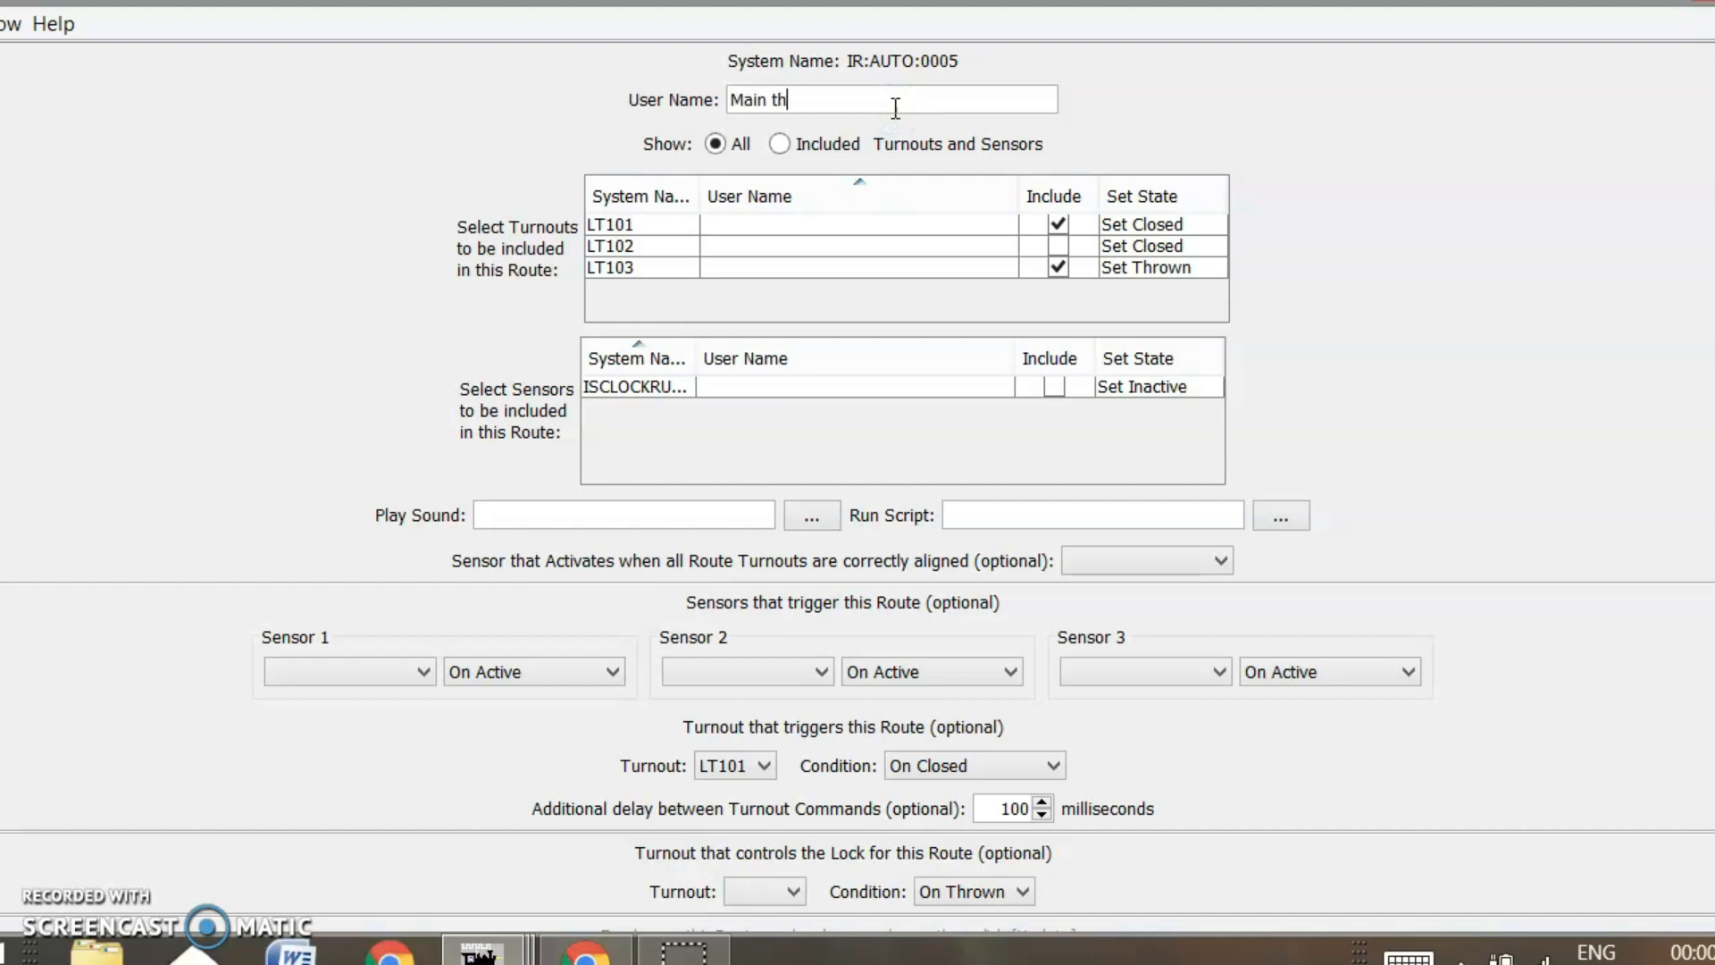
{"action": "type", "text": "rough 101"}
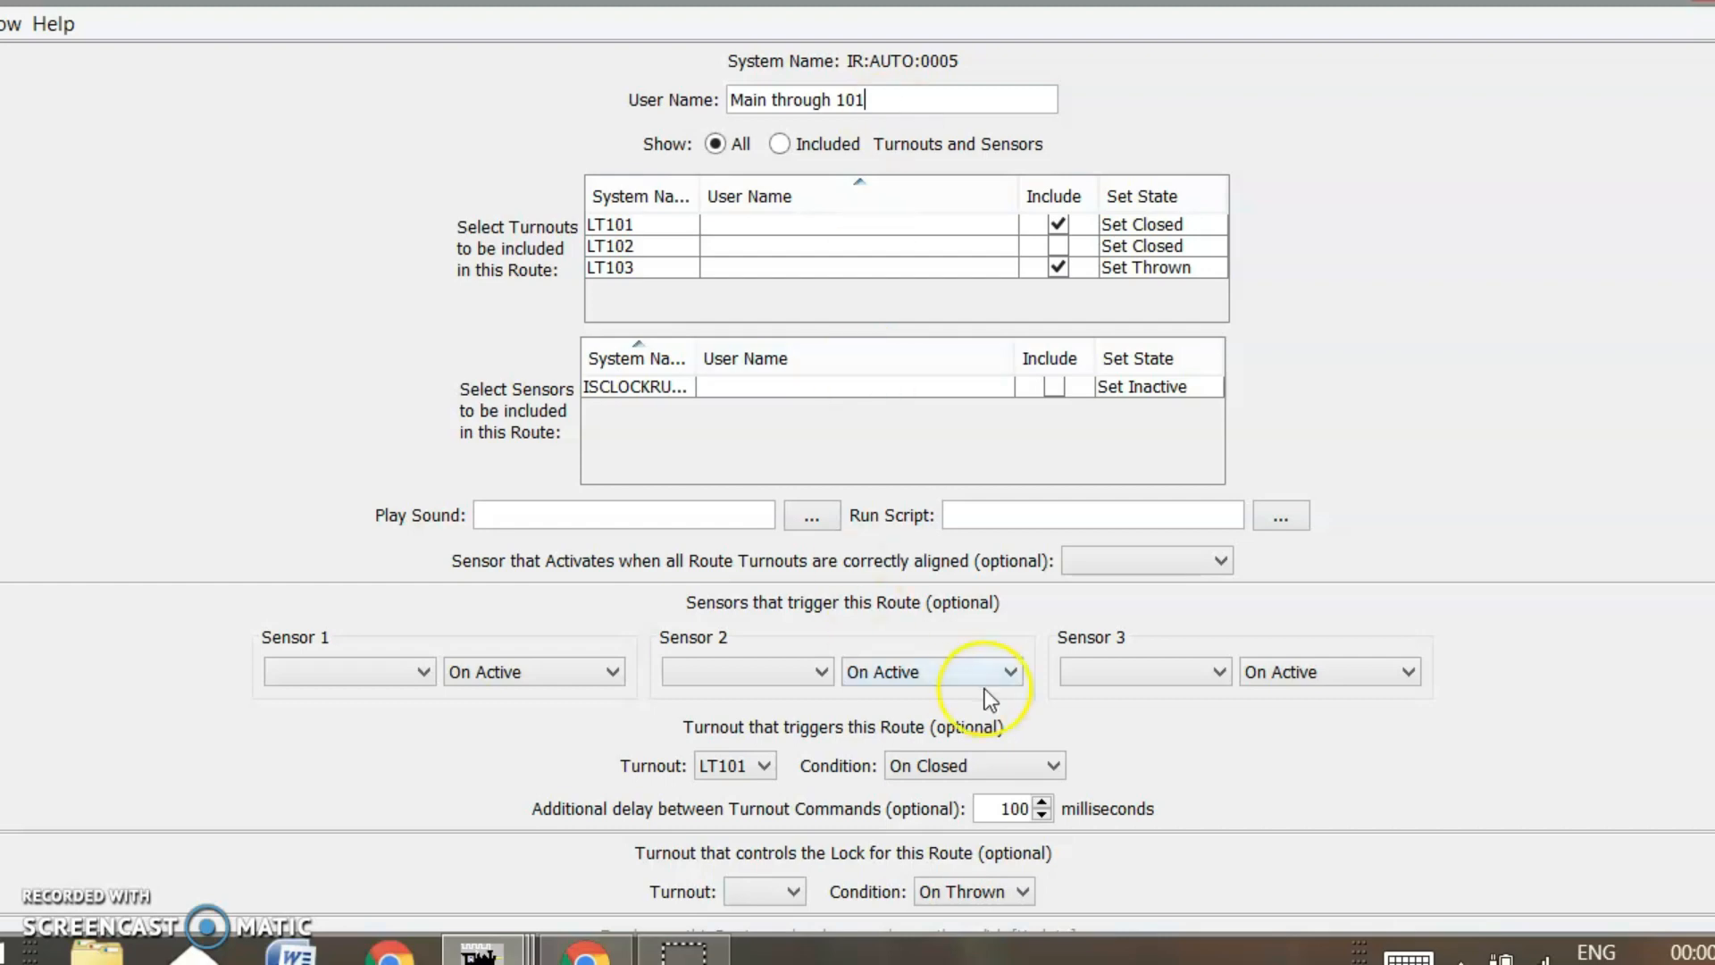
{"action": "scroll", "coordinate": [1224, 876], "scroll_direction": "down", "scroll_amount": 1}
{"action": "scroll", "coordinate": [1691, 571], "scroll_direction": "down", "scroll_amount": 4}
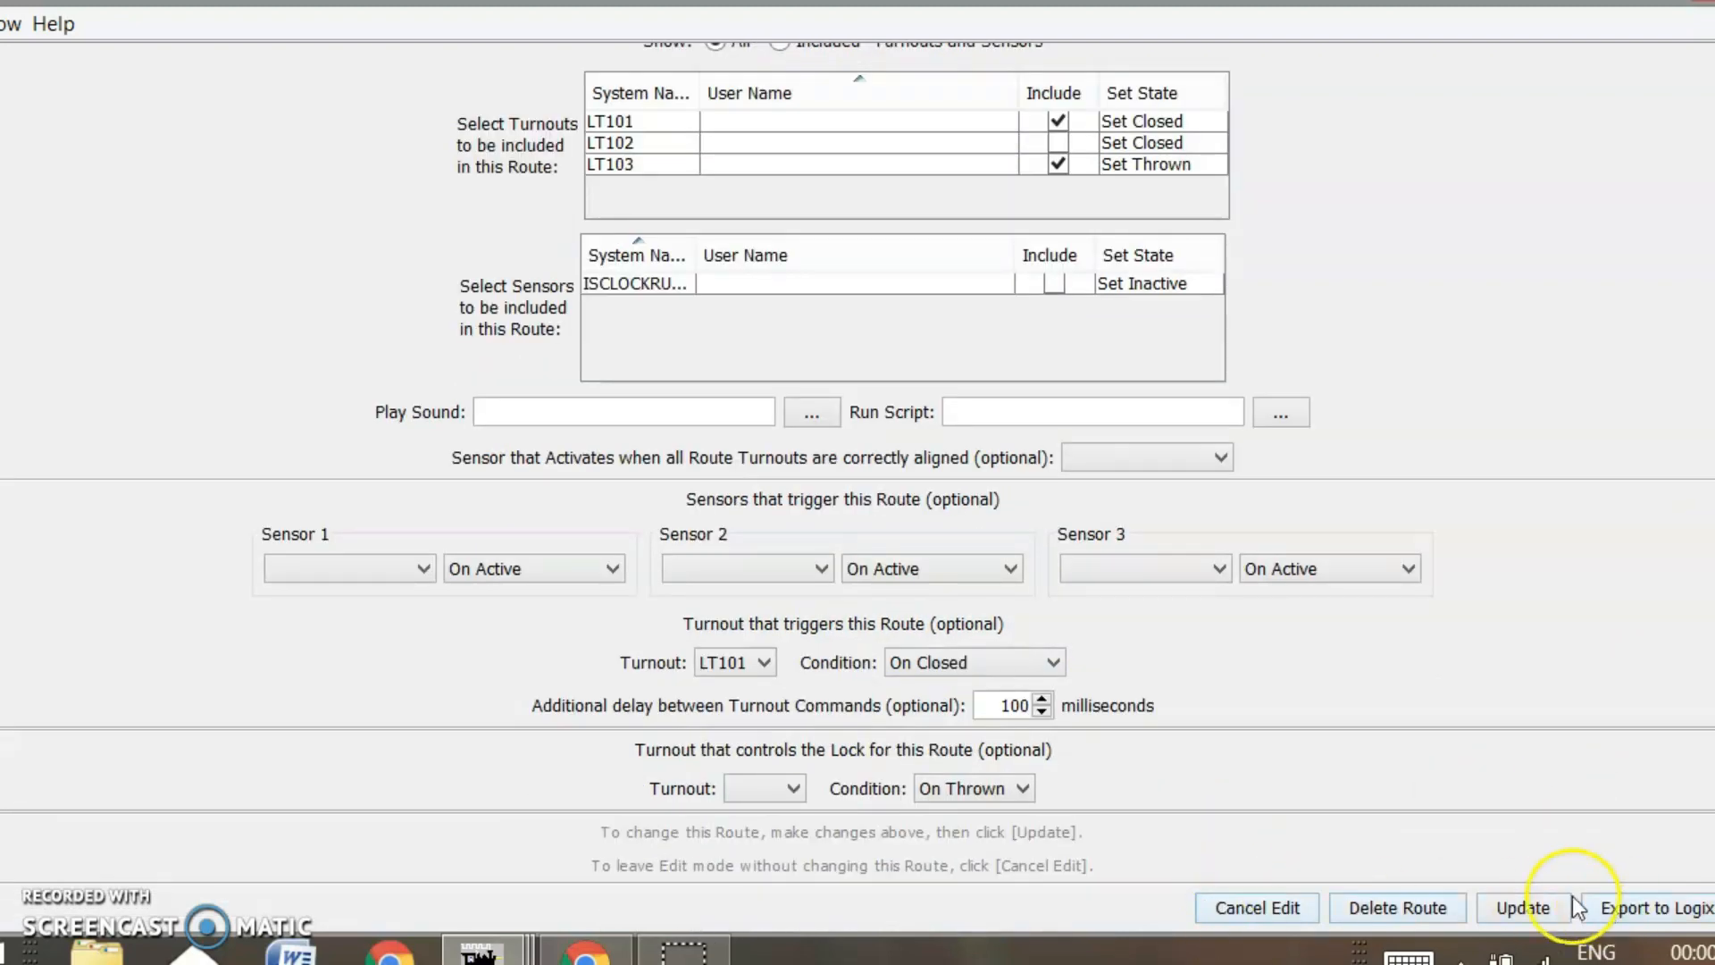
{"action": "left_click", "coordinate": [1526, 906]}
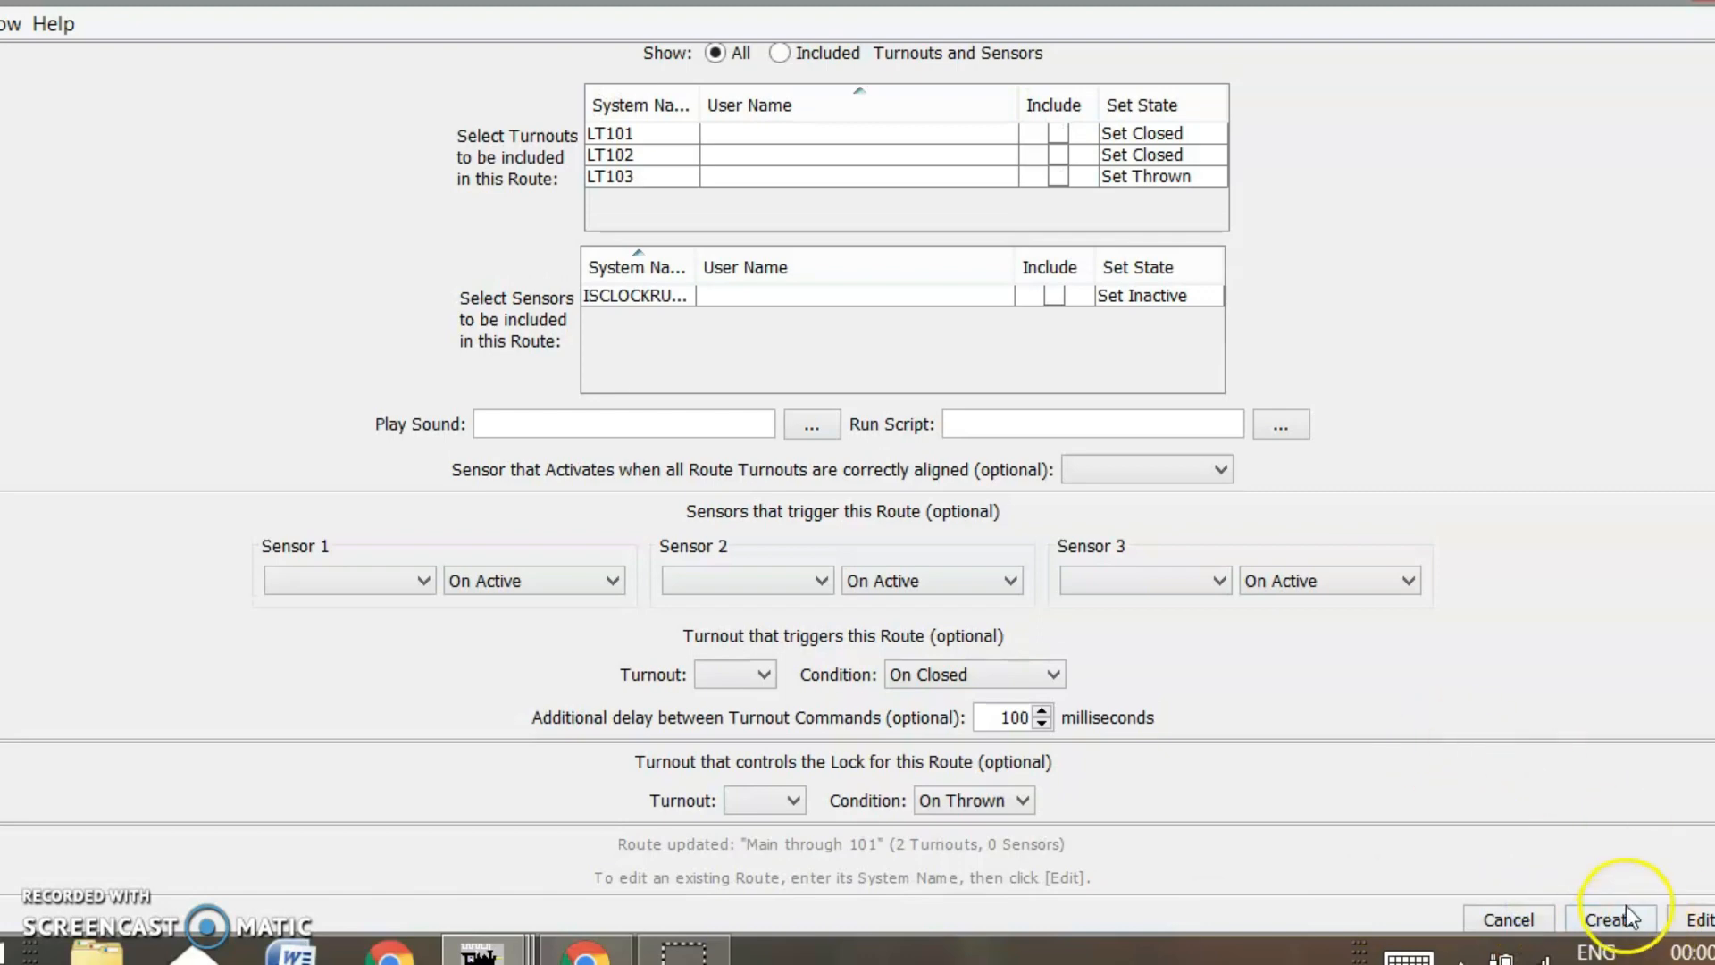
{"action": "scroll", "coordinate": [1373, 645], "scroll_direction": "up", "scroll_amount": 1}
Start a route named 'Siding through 103' that sets LT101 thrown
{"action": "left_click", "coordinate": [1301, 473]}
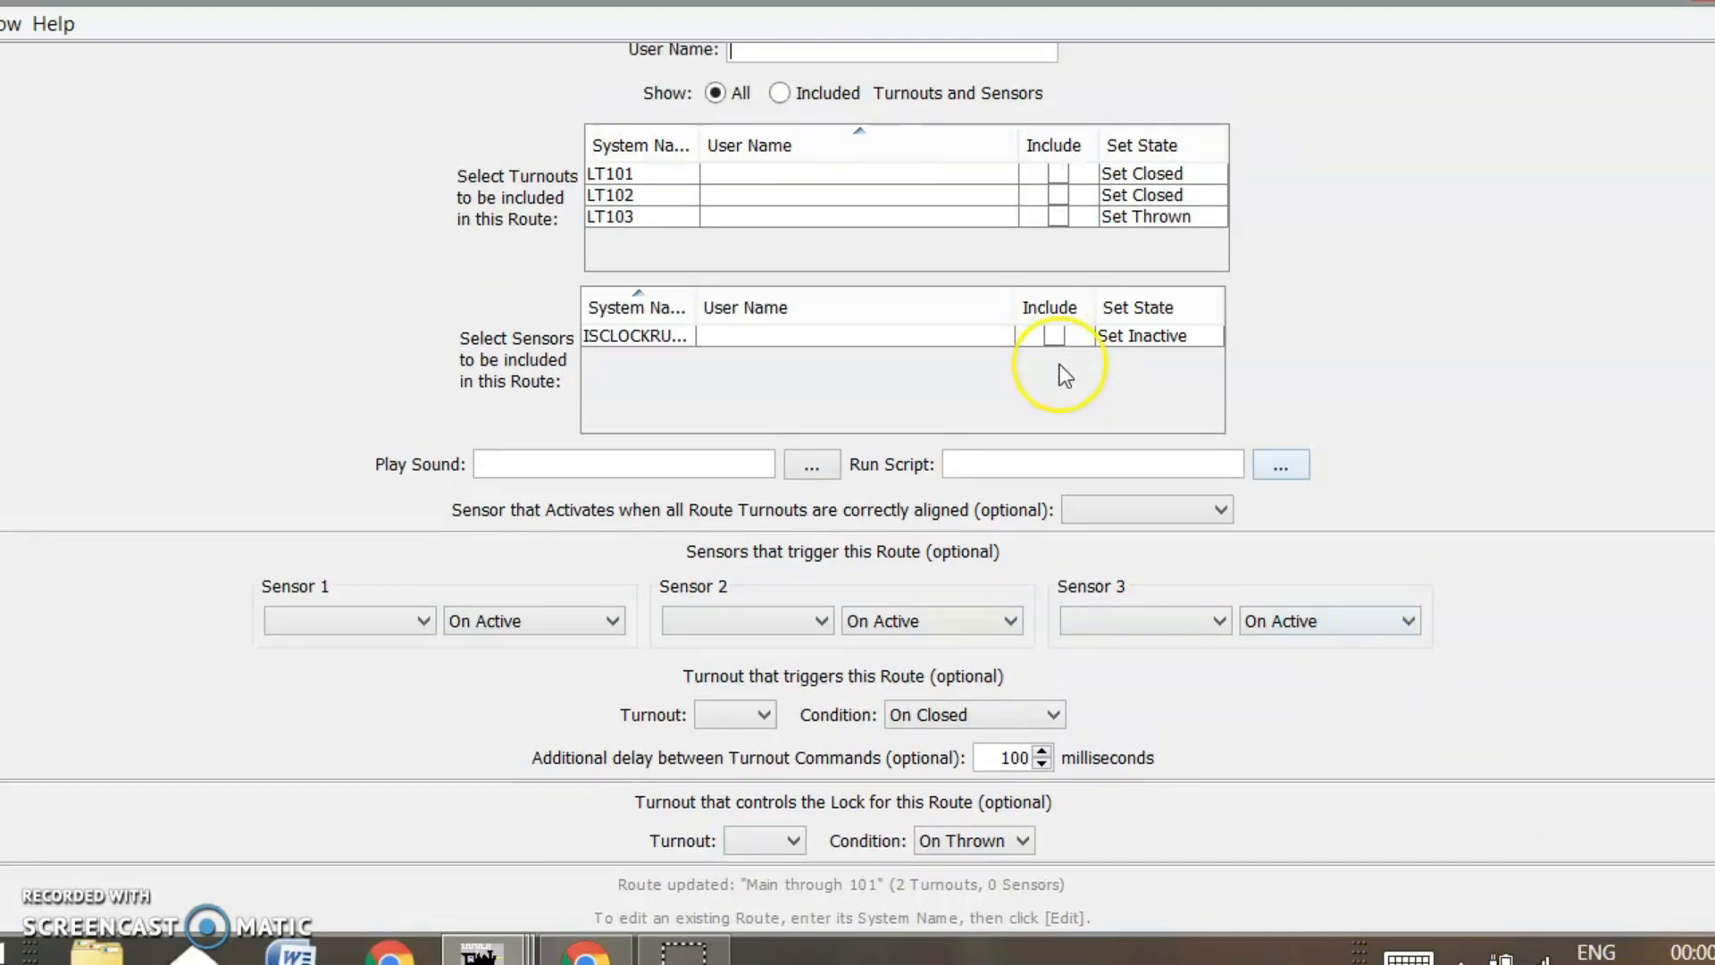
{"action": "scroll", "coordinate": [745, 49], "scroll_direction": "up", "scroll_amount": 2}
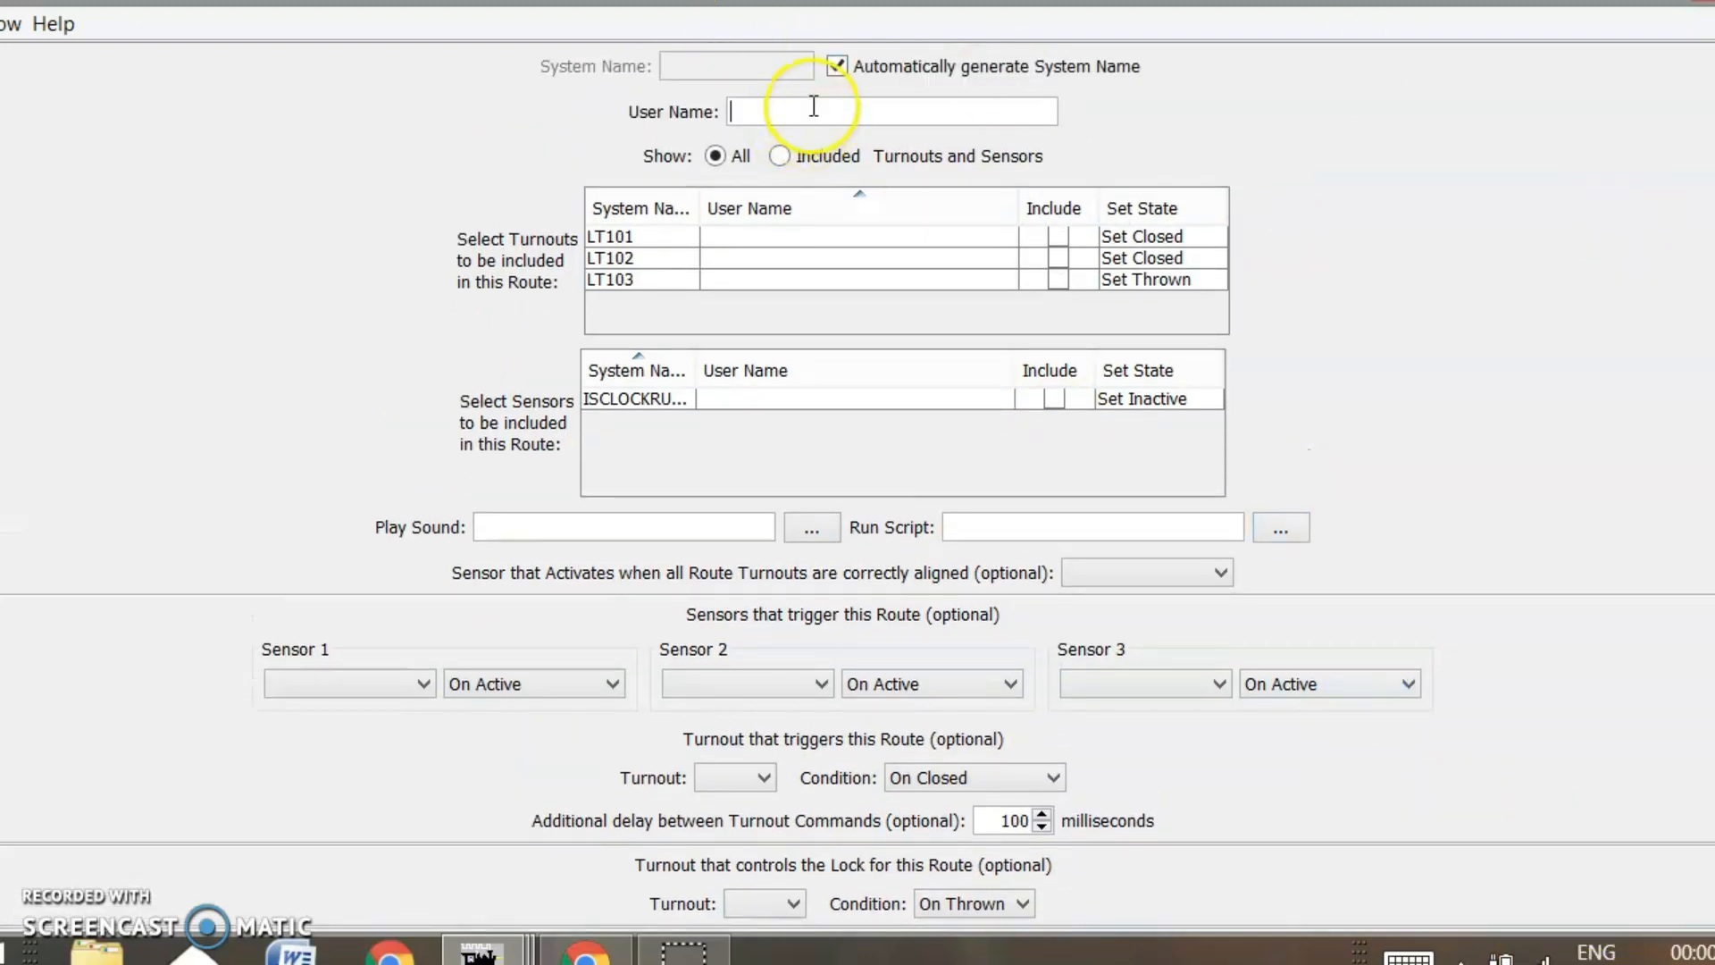
{"action": "type", "text": "Si"}
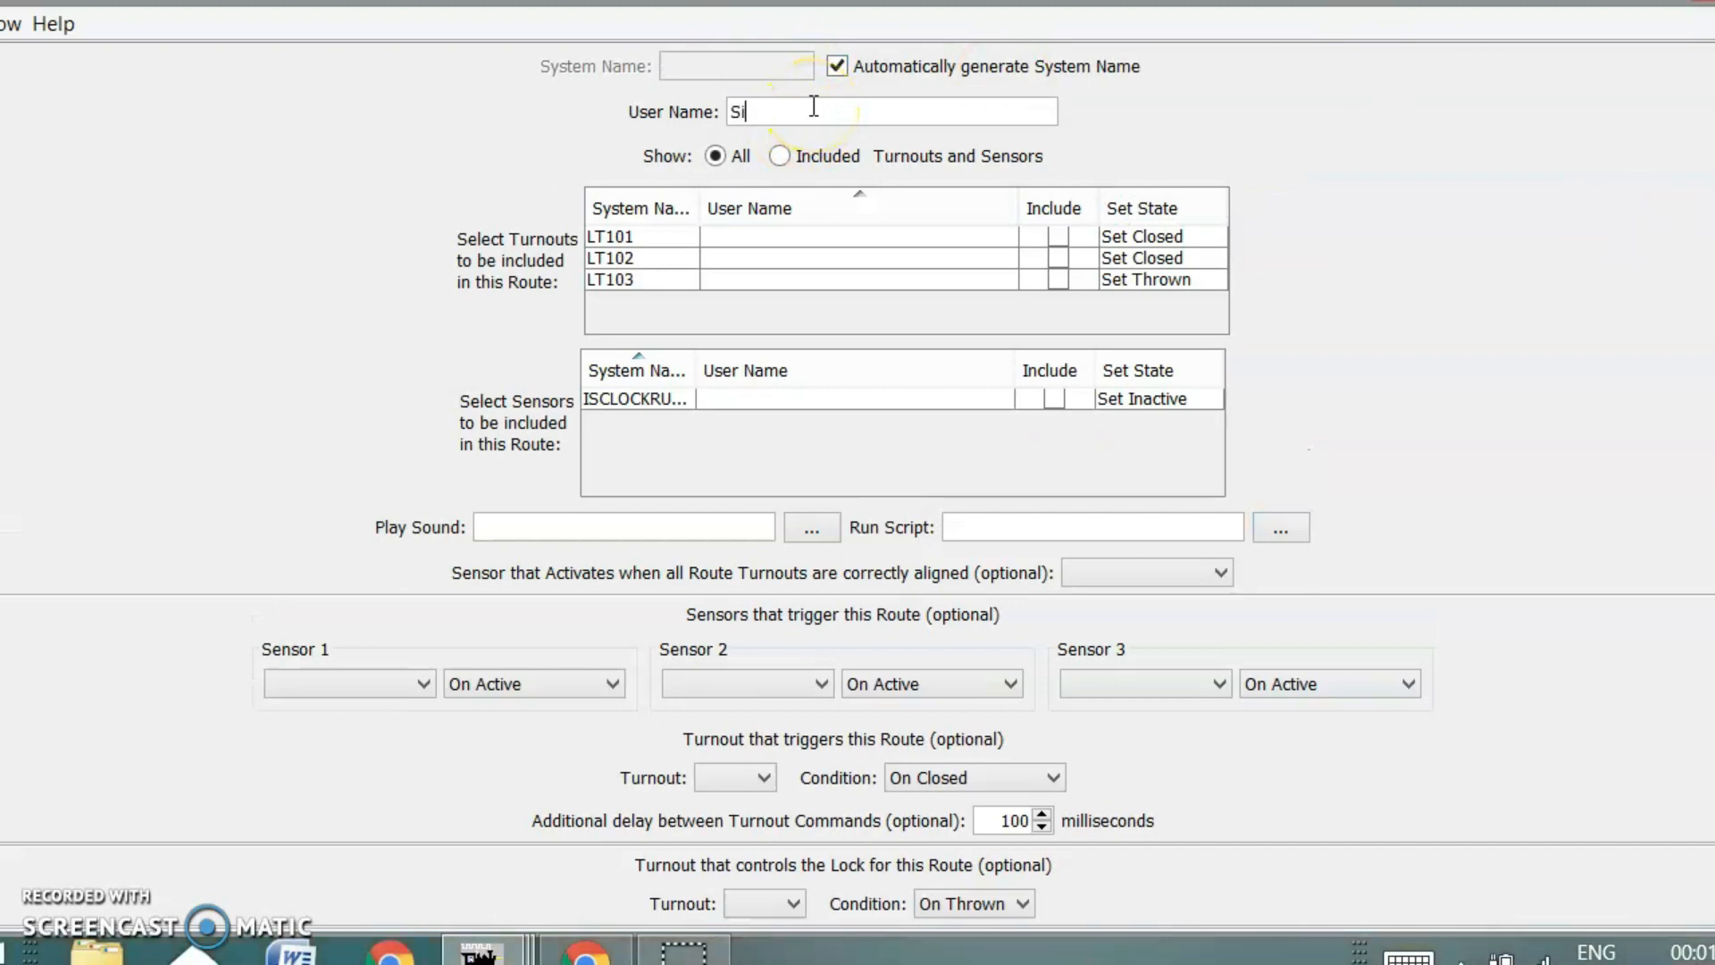
{"action": "type", "text": "ding through 103"}
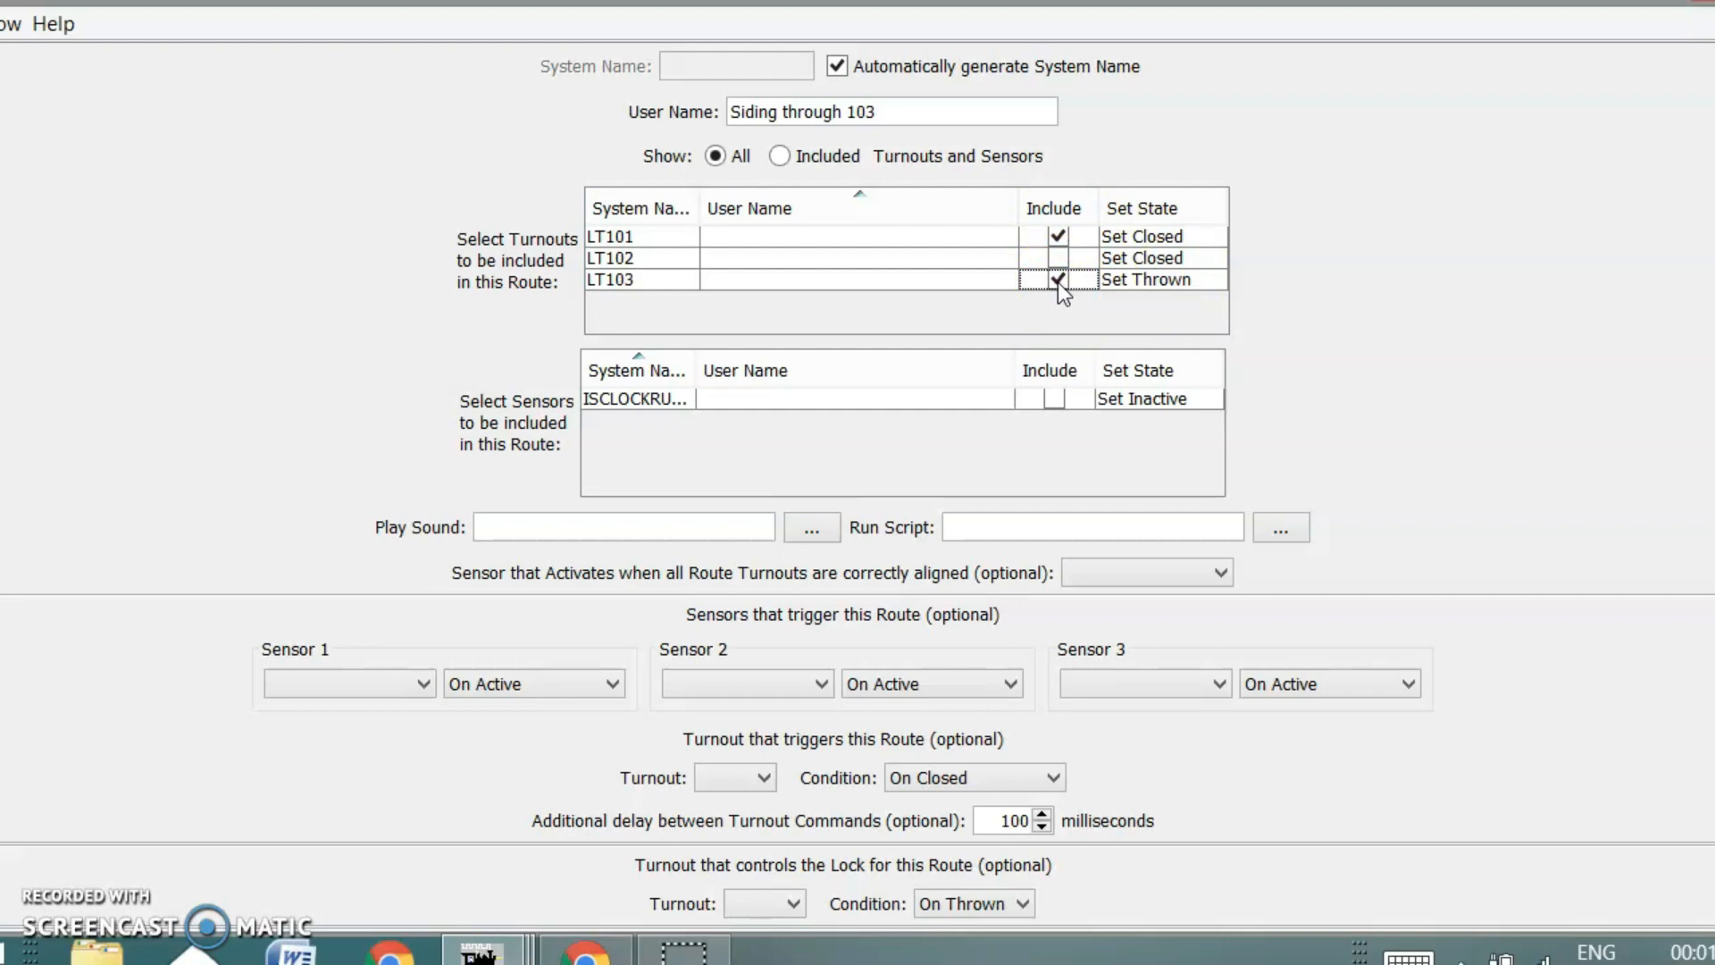
{"action": "left_click", "coordinate": [1182, 237]}
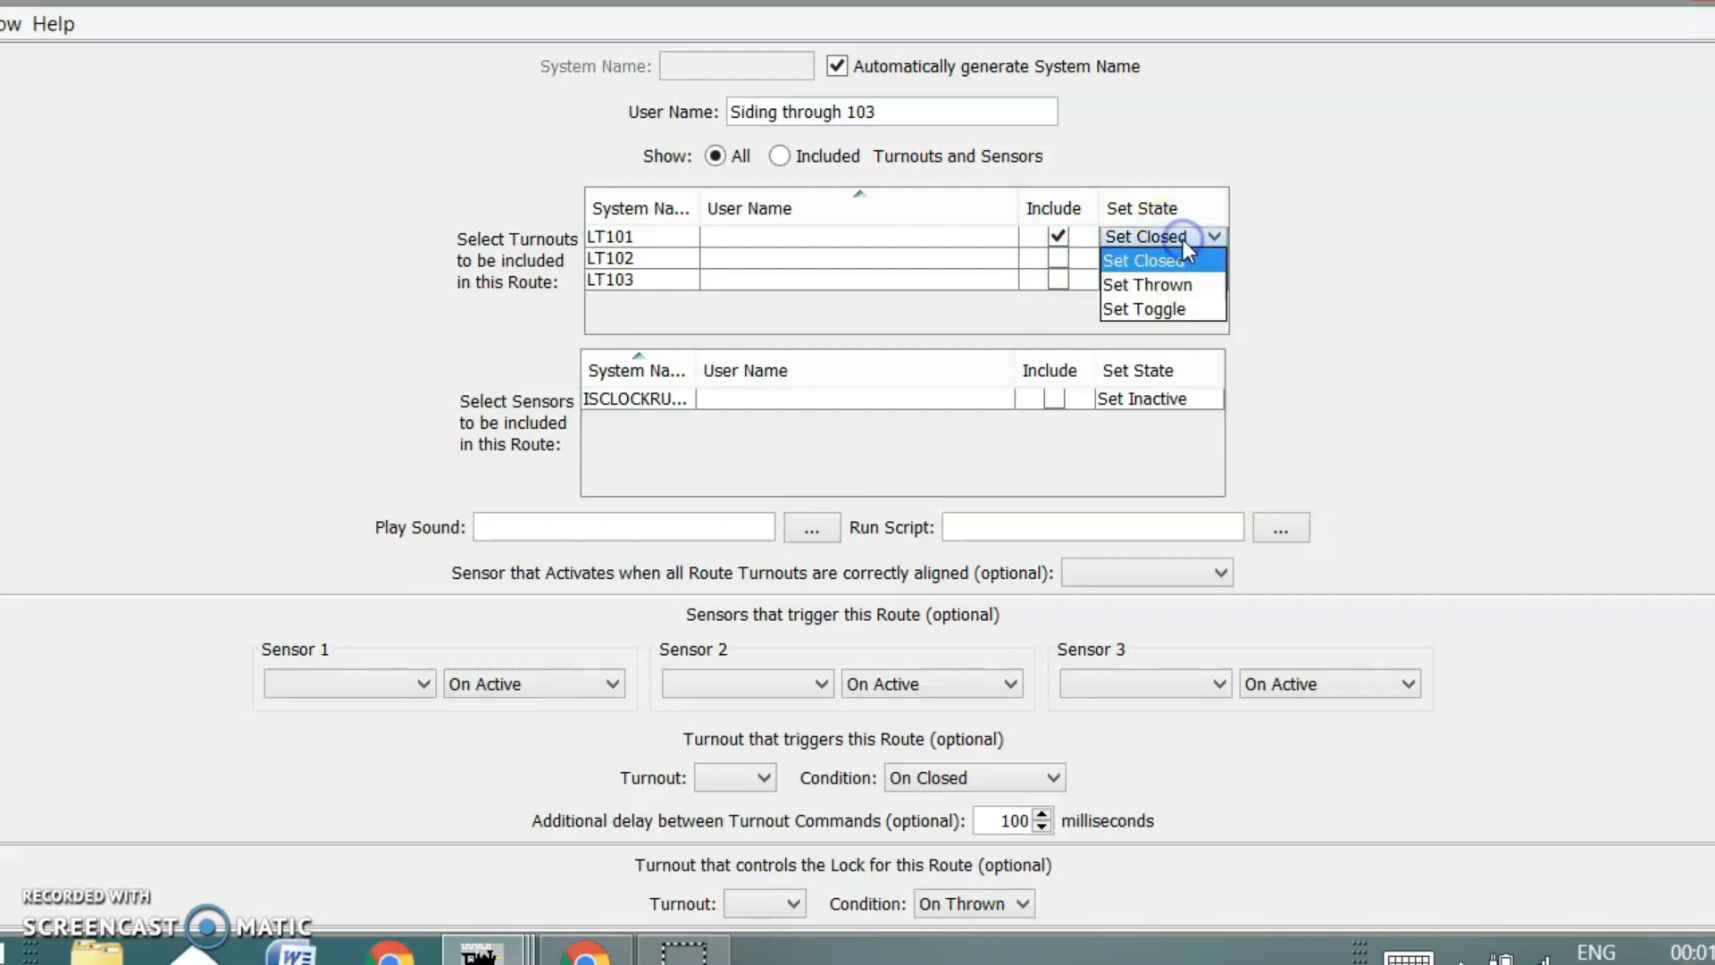
{"action": "left_click", "coordinate": [1177, 286]}
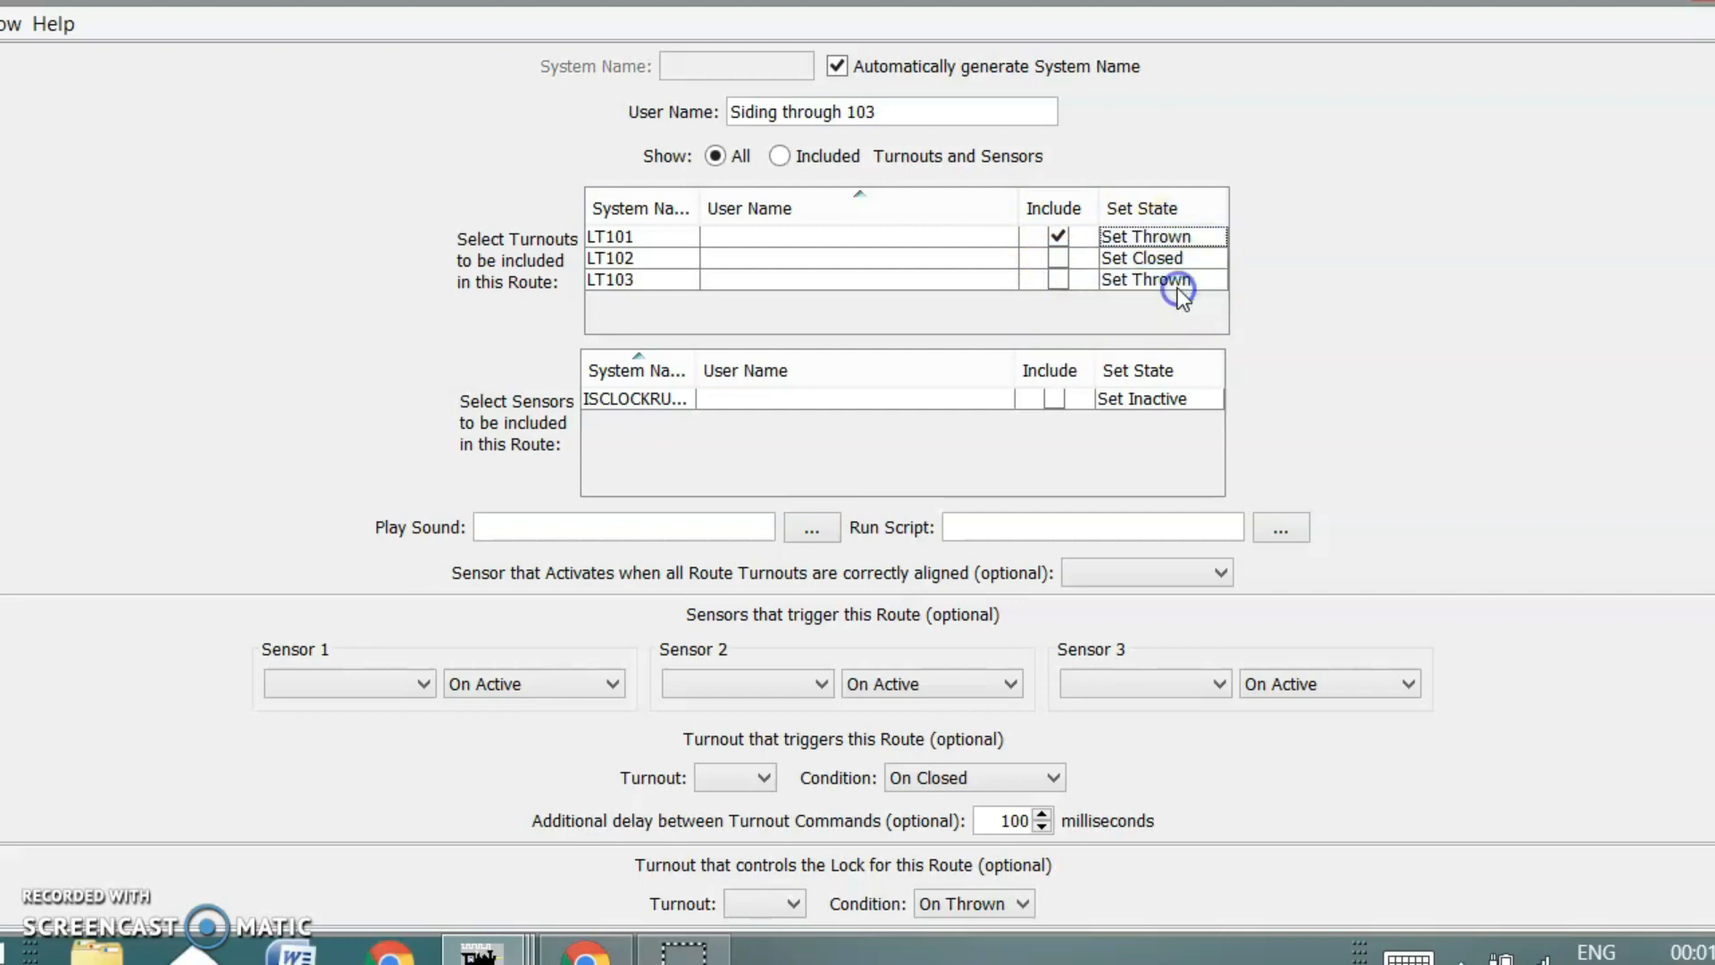
Make turnout LT103 On Closed the trigger and create the Siding through 103 route
{"action": "scroll", "coordinate": [1418, 384], "scroll_direction": "down", "scroll_amount": 2}
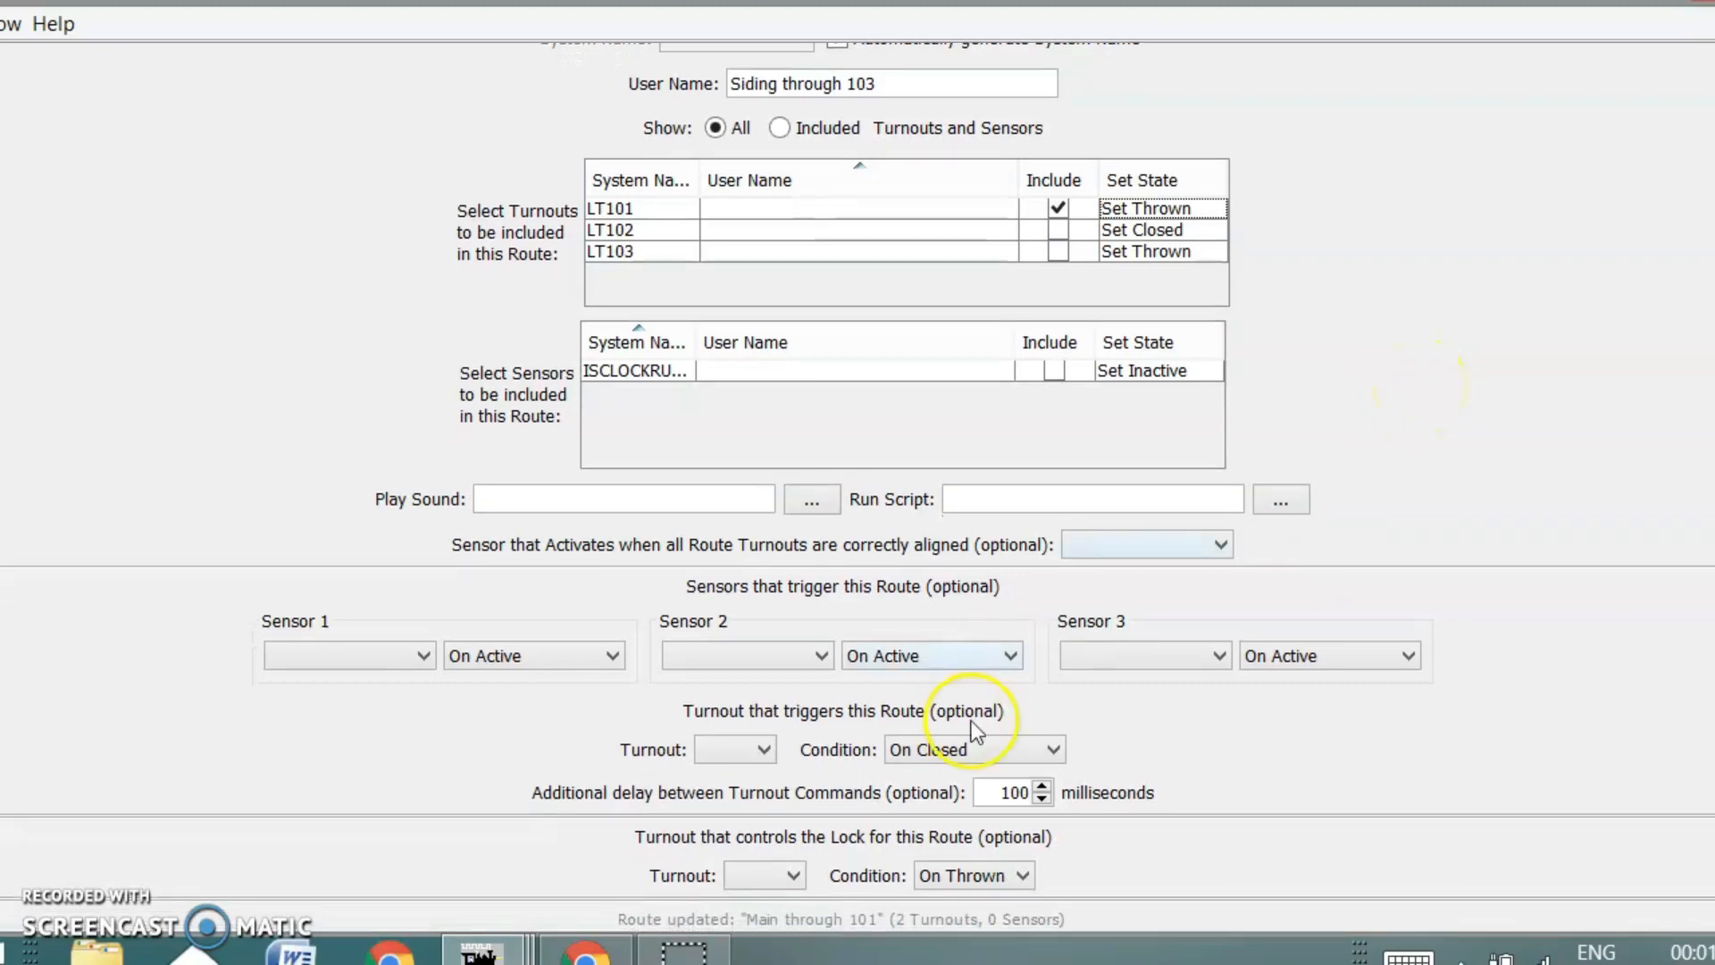
{"action": "left_click", "coordinate": [747, 750]}
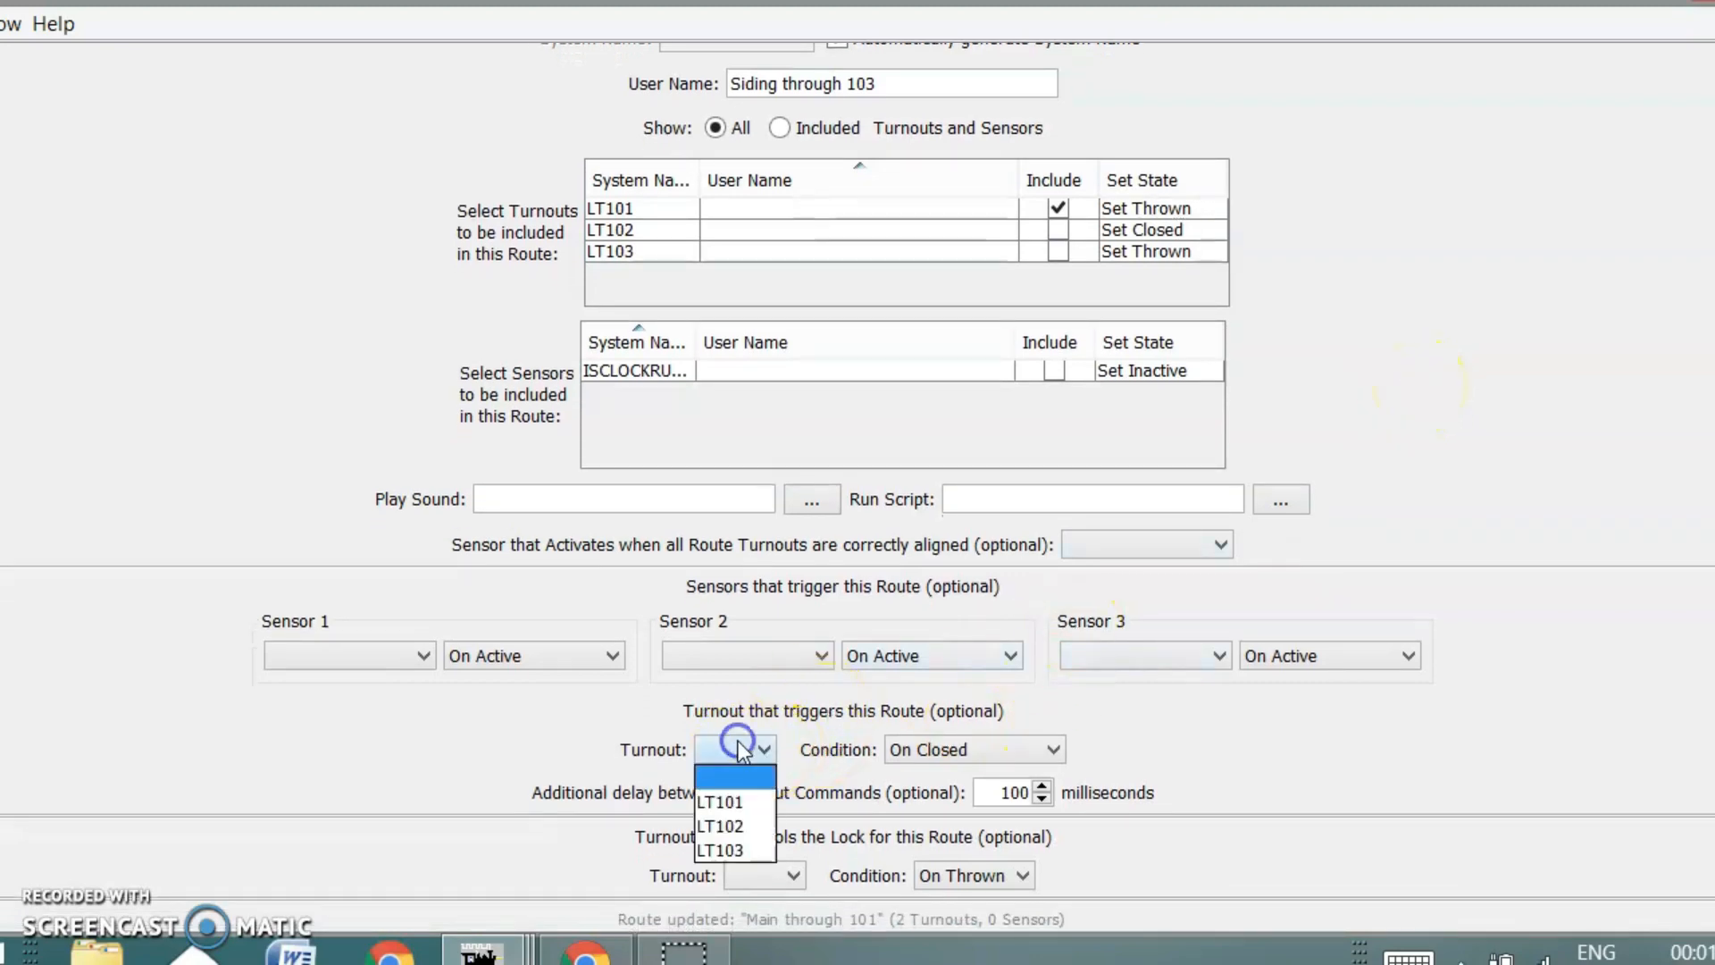
{"action": "left_click", "coordinate": [747, 851]}
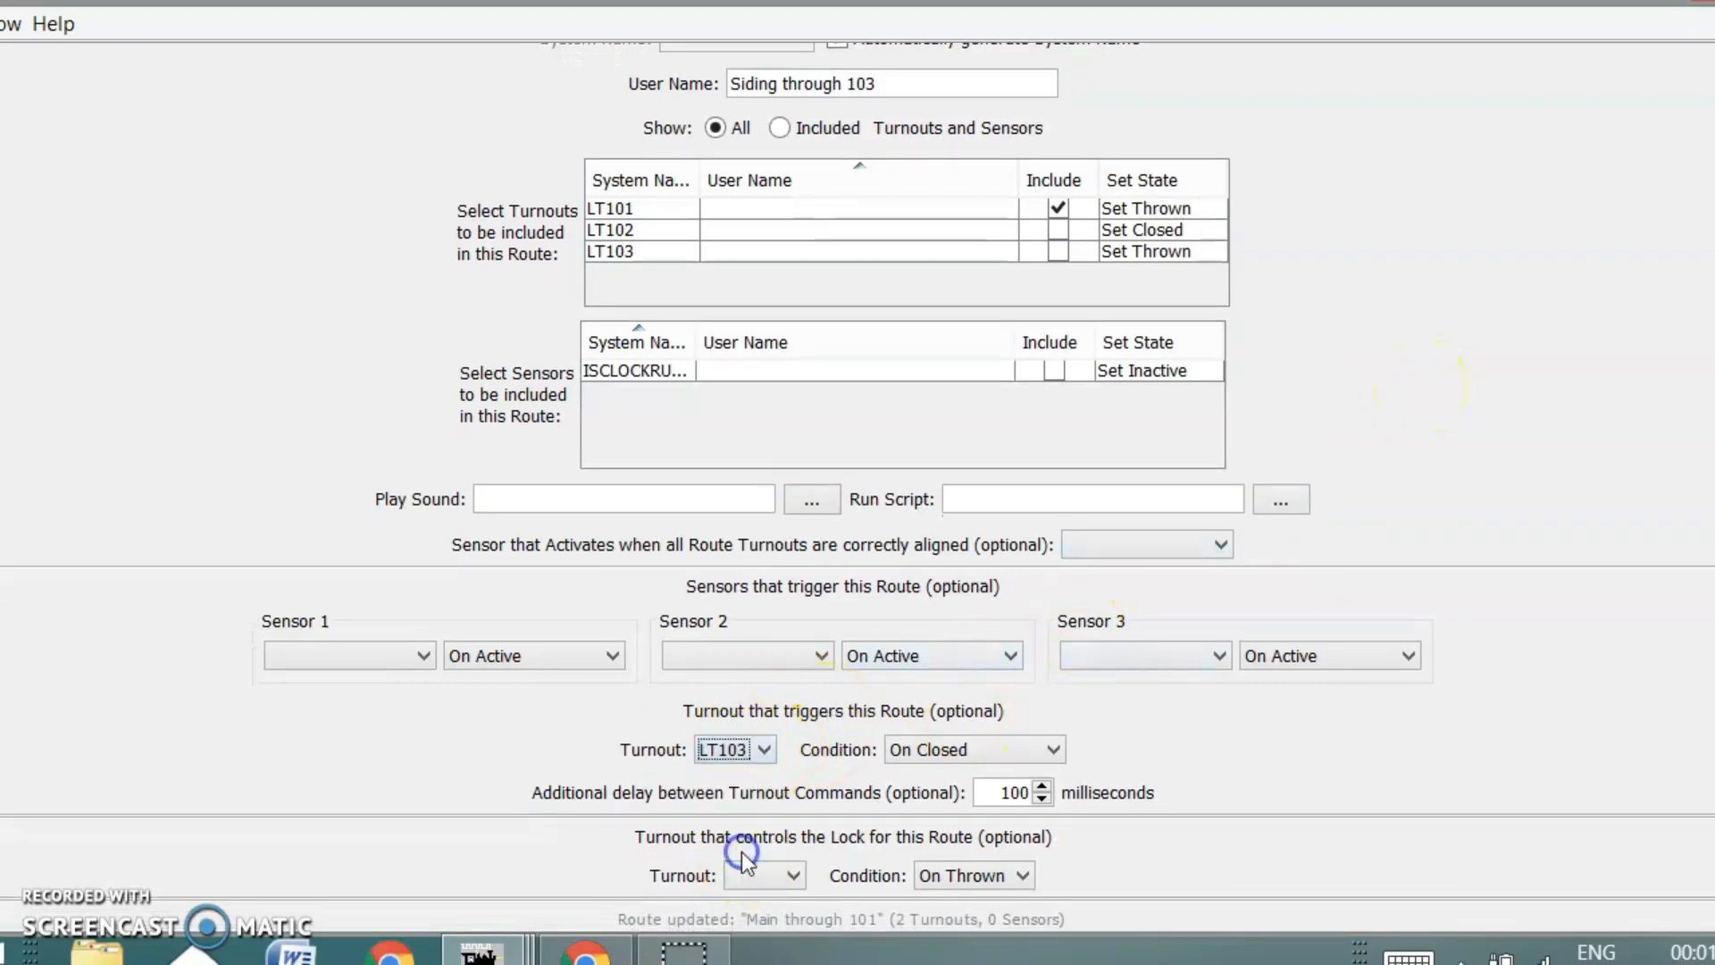
{"action": "left_click", "coordinate": [1005, 750]}
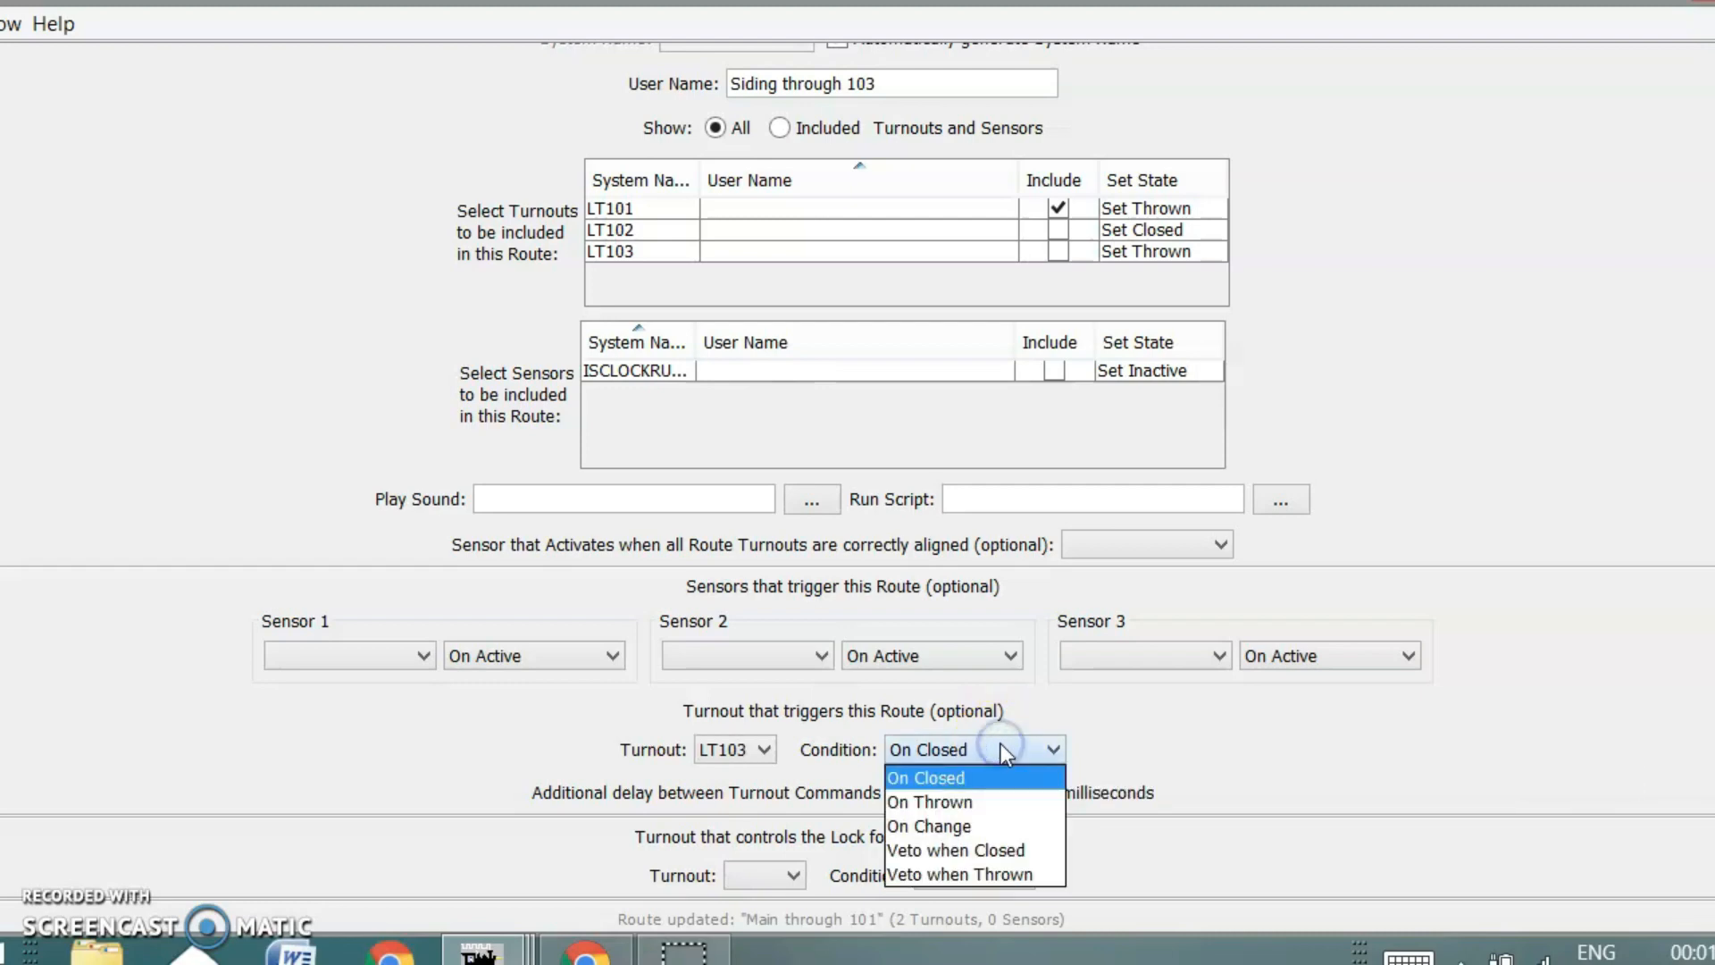
{"action": "left_click", "coordinate": [988, 779]}
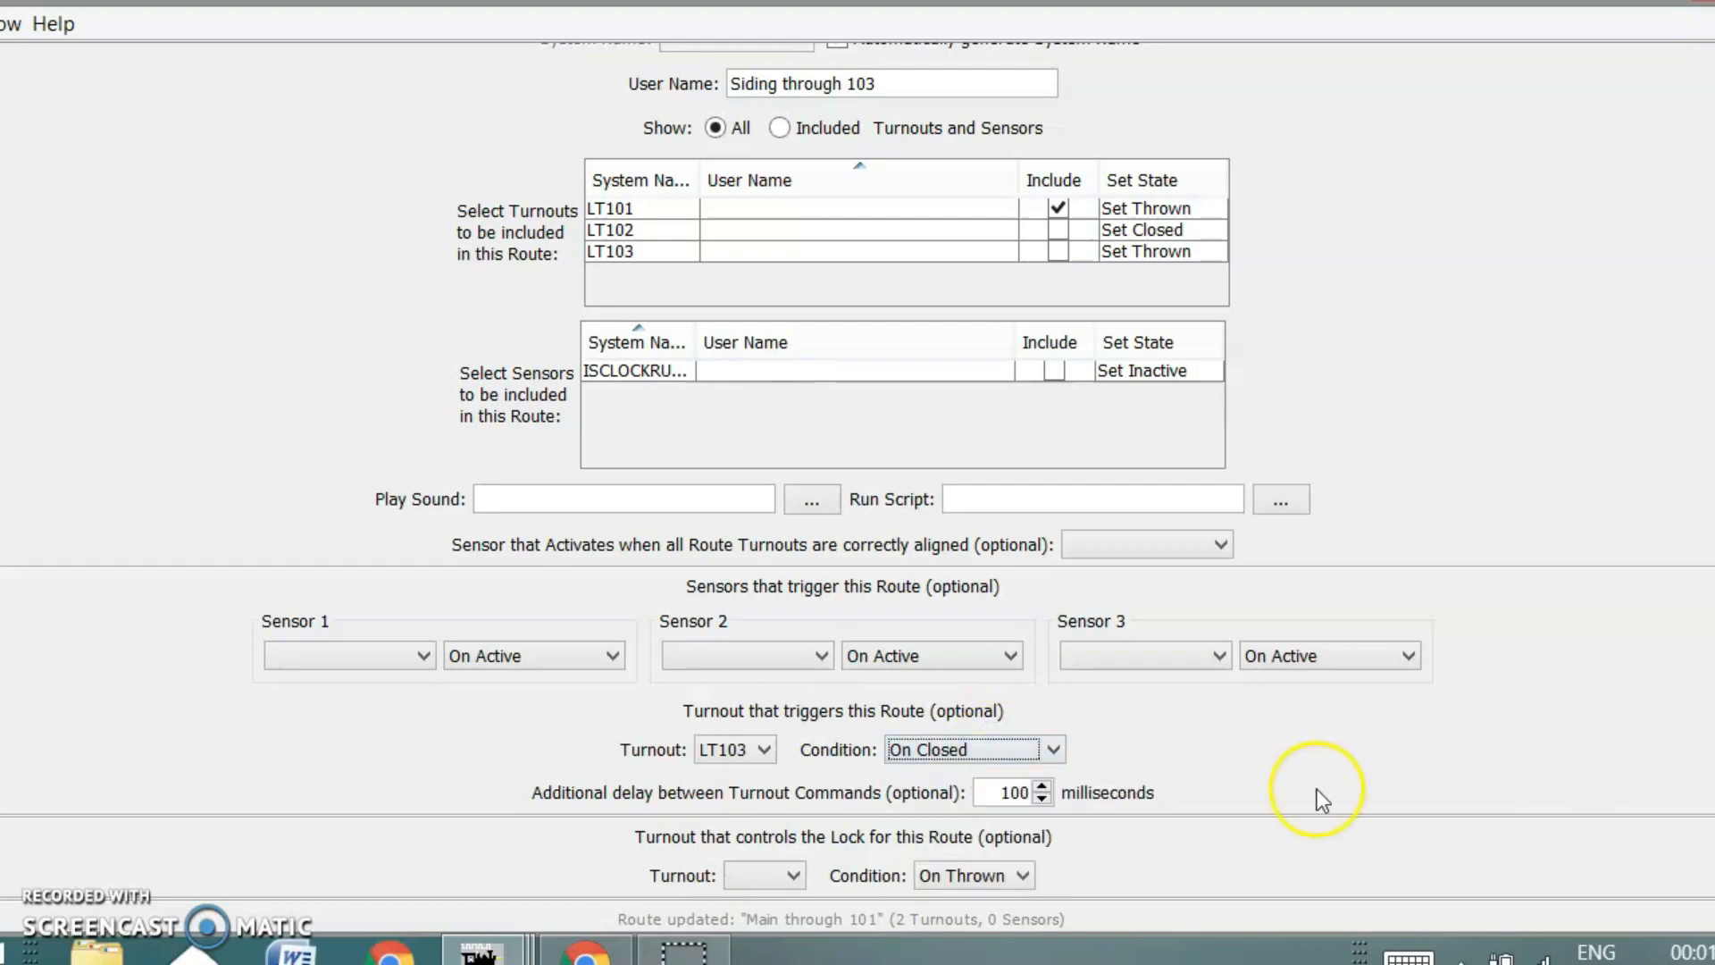
{"action": "scroll", "coordinate": [1500, 605], "scroll_direction": "down", "scroll_amount": 2}
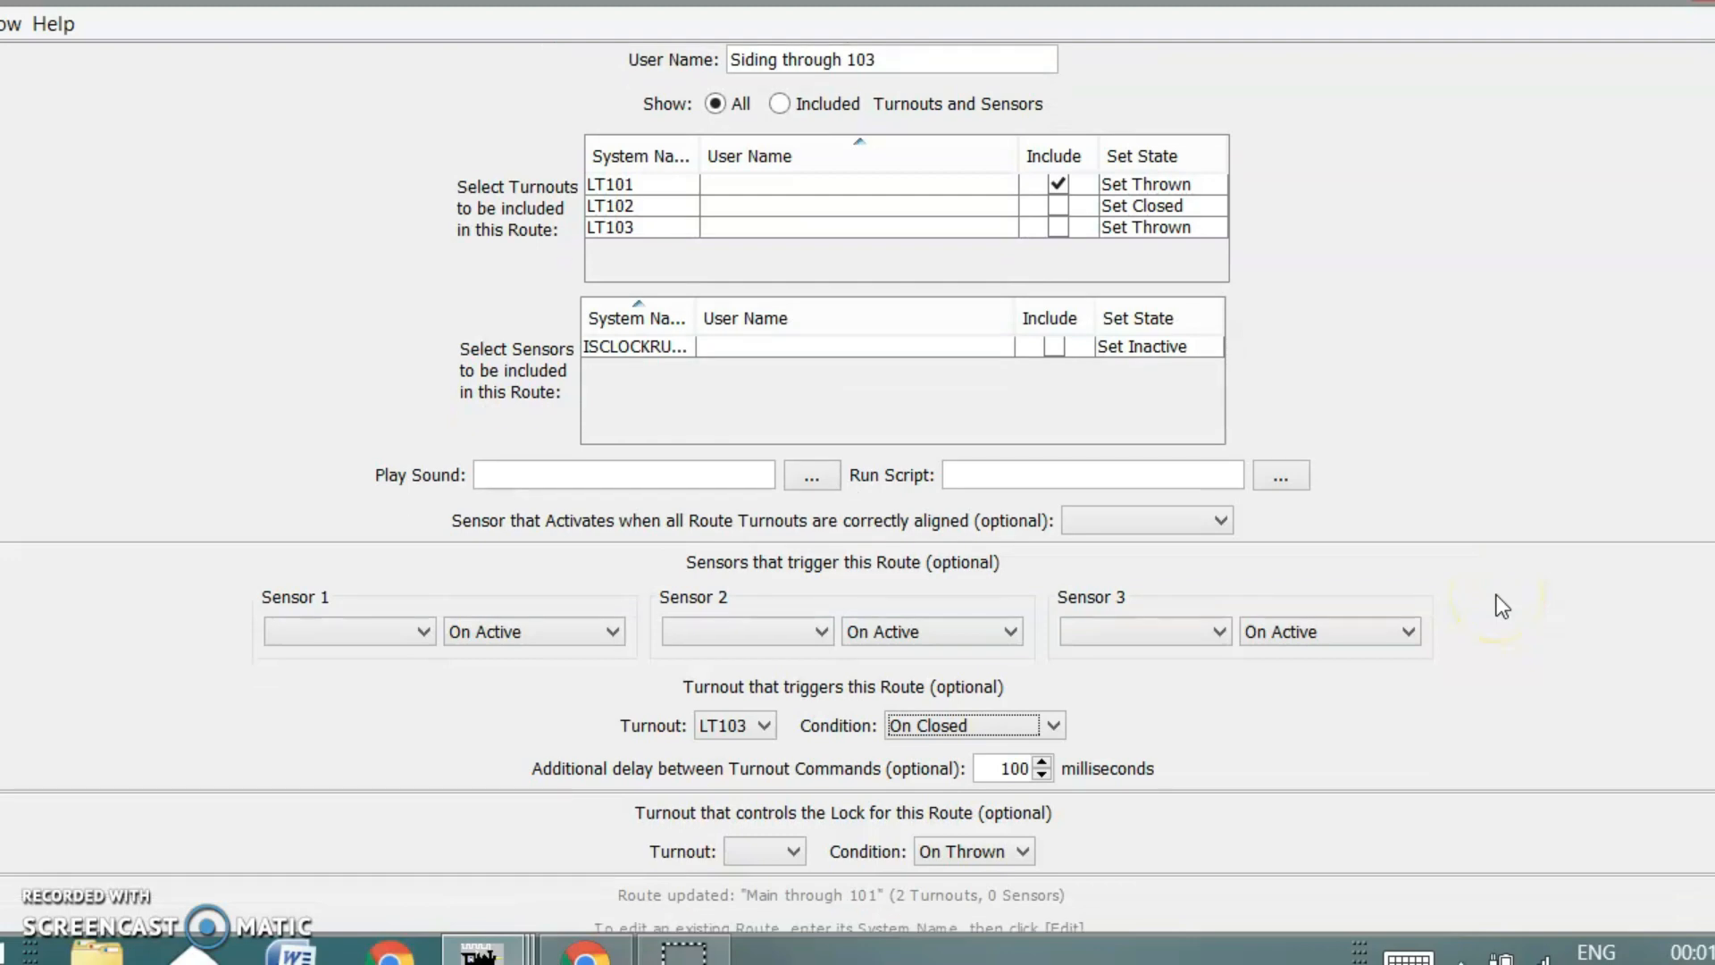
{"action": "scroll", "coordinate": [1501, 605], "scroll_direction": "up", "scroll_amount": 3}
{"action": "scroll", "coordinate": [1497, 595], "scroll_direction": "up", "scroll_amount": 1}
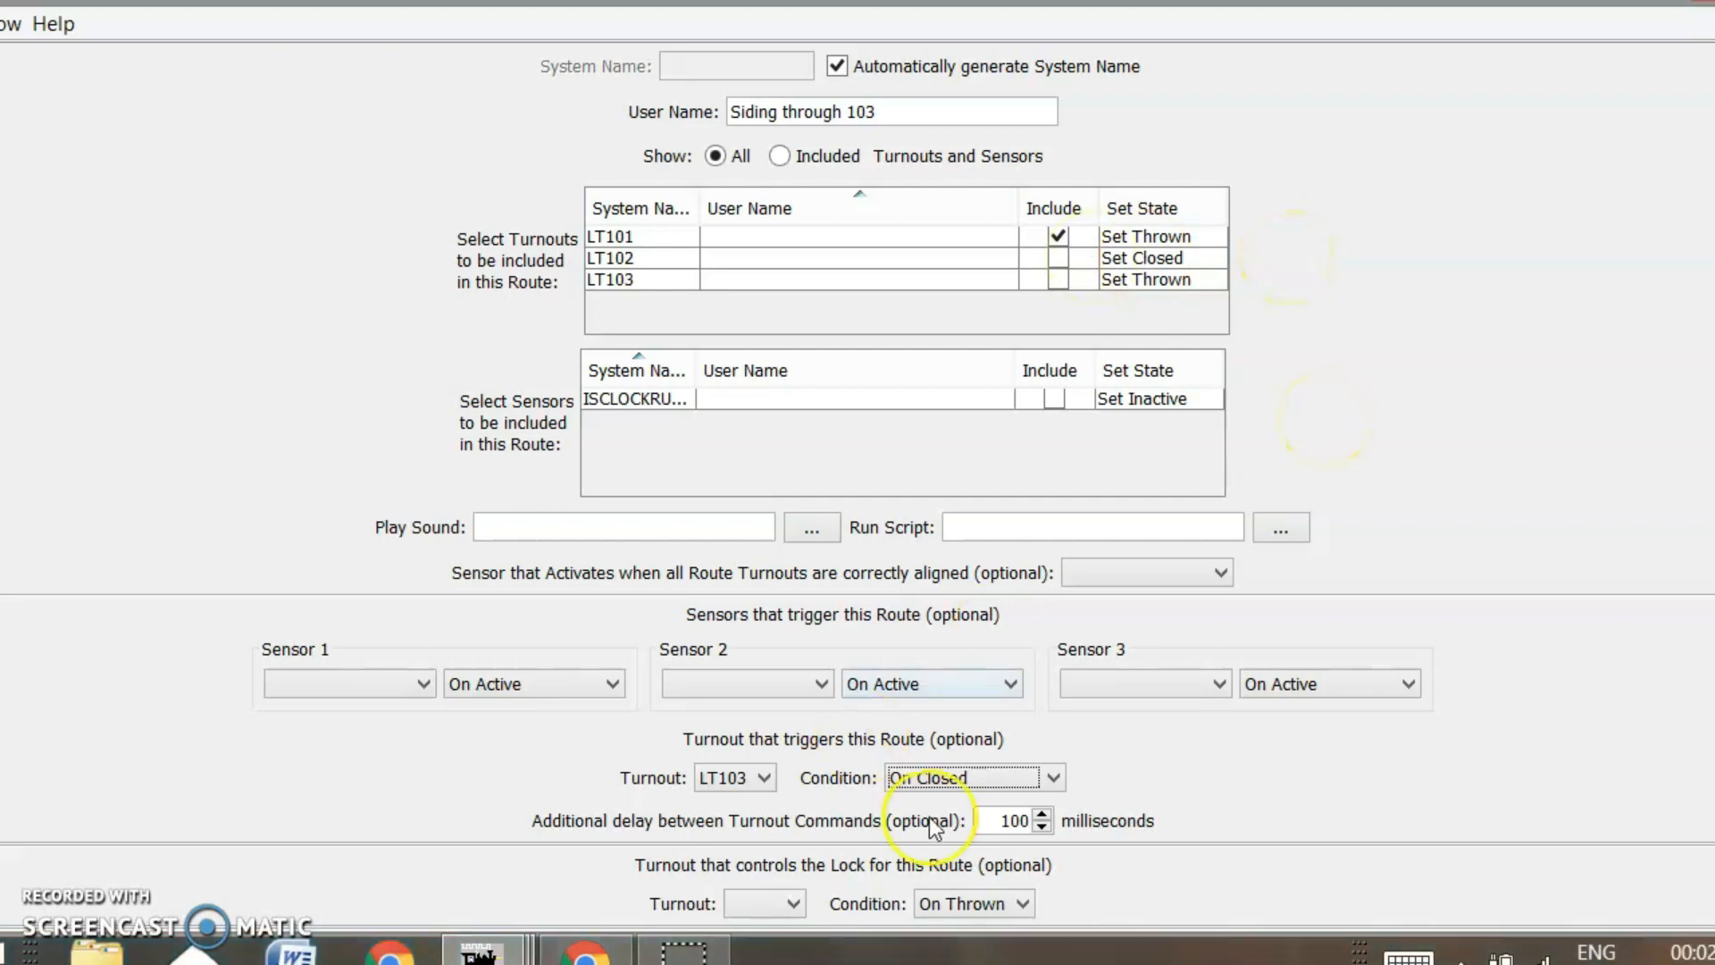
{"action": "scroll", "coordinate": [1567, 631], "scroll_direction": "down", "scroll_amount": 1}
{"action": "scroll", "coordinate": [1567, 631], "scroll_direction": "up", "scroll_amount": 1}
{"action": "scroll", "coordinate": [1566, 633], "scroll_direction": "down", "scroll_amount": 5}
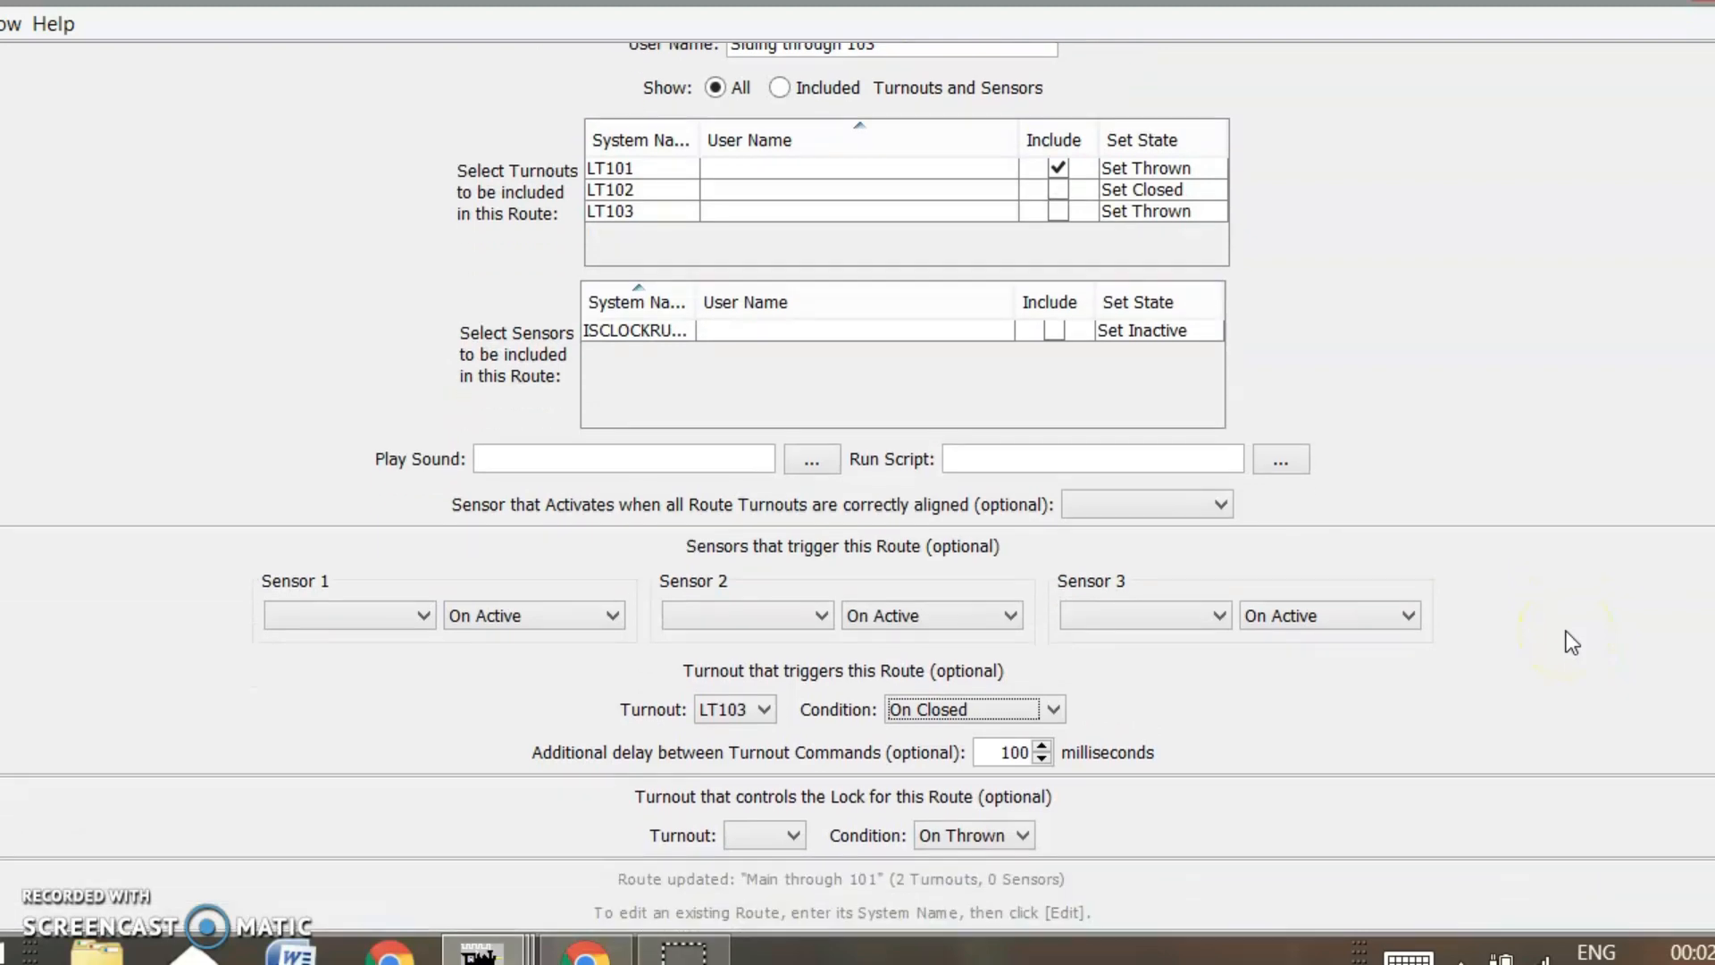
{"action": "left_click", "coordinate": [1610, 907]}
{"action": "left_click", "coordinate": [133, 81]}
Store configuration and panels over Test-Layout-2.xml, confirming the overwrite
{"action": "mouse_move", "coordinate": [178, 150]}
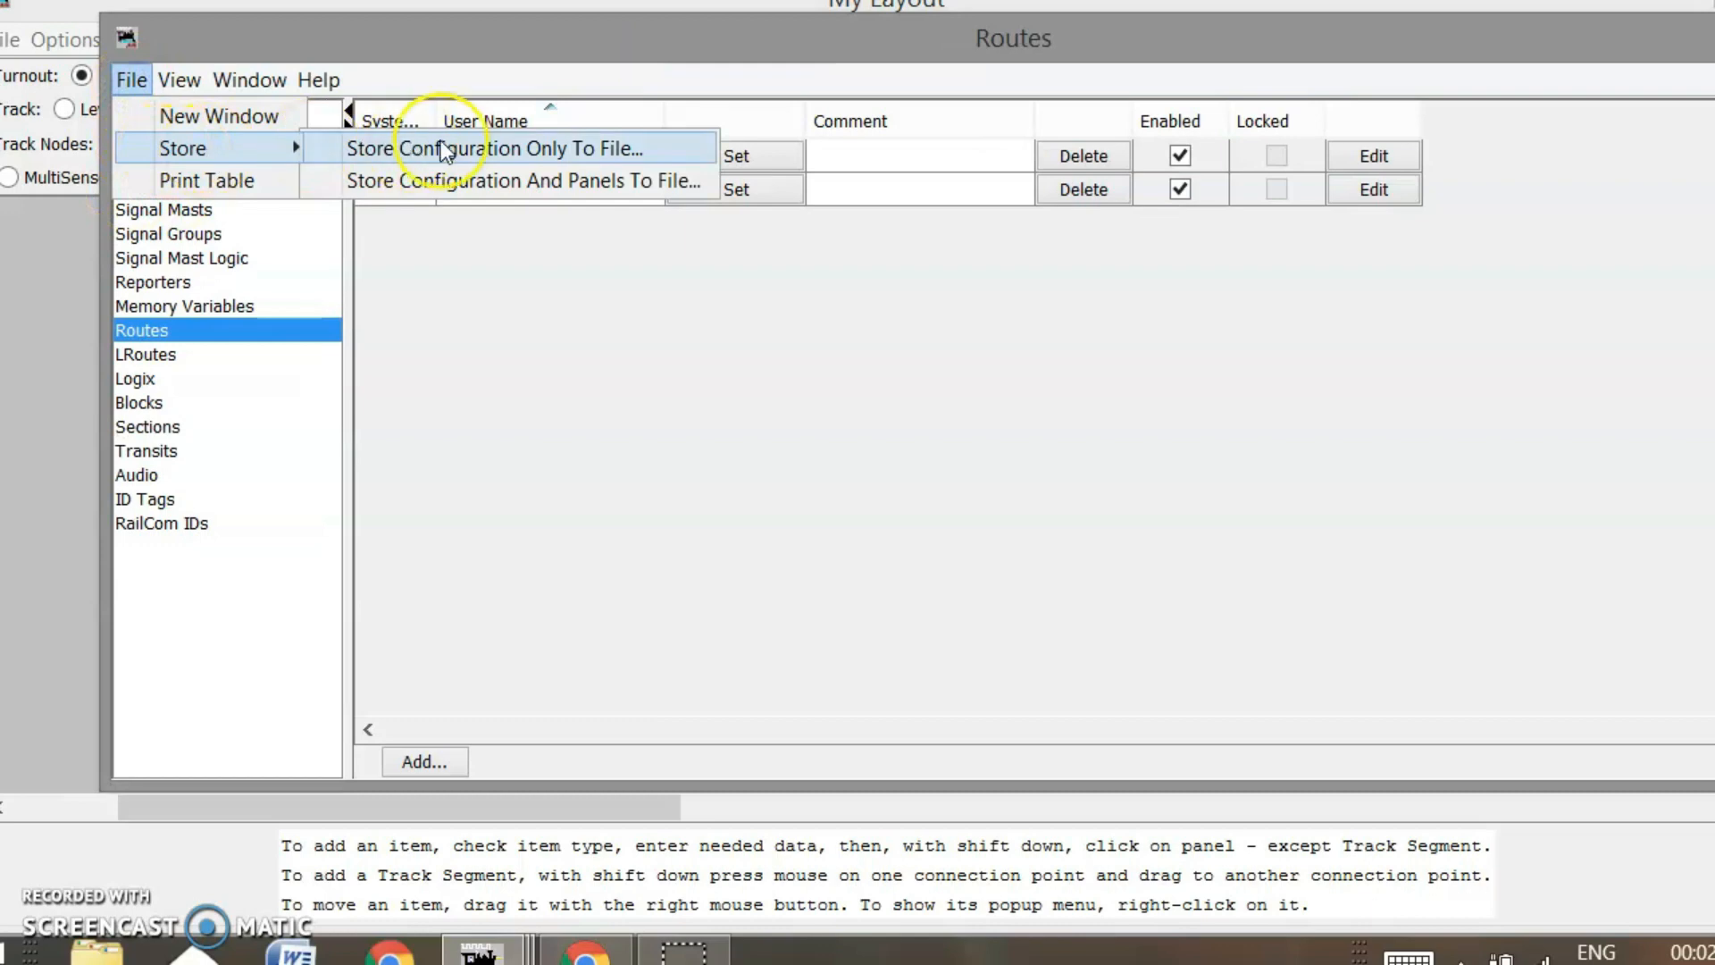
{"action": "left_click", "coordinate": [456, 187]}
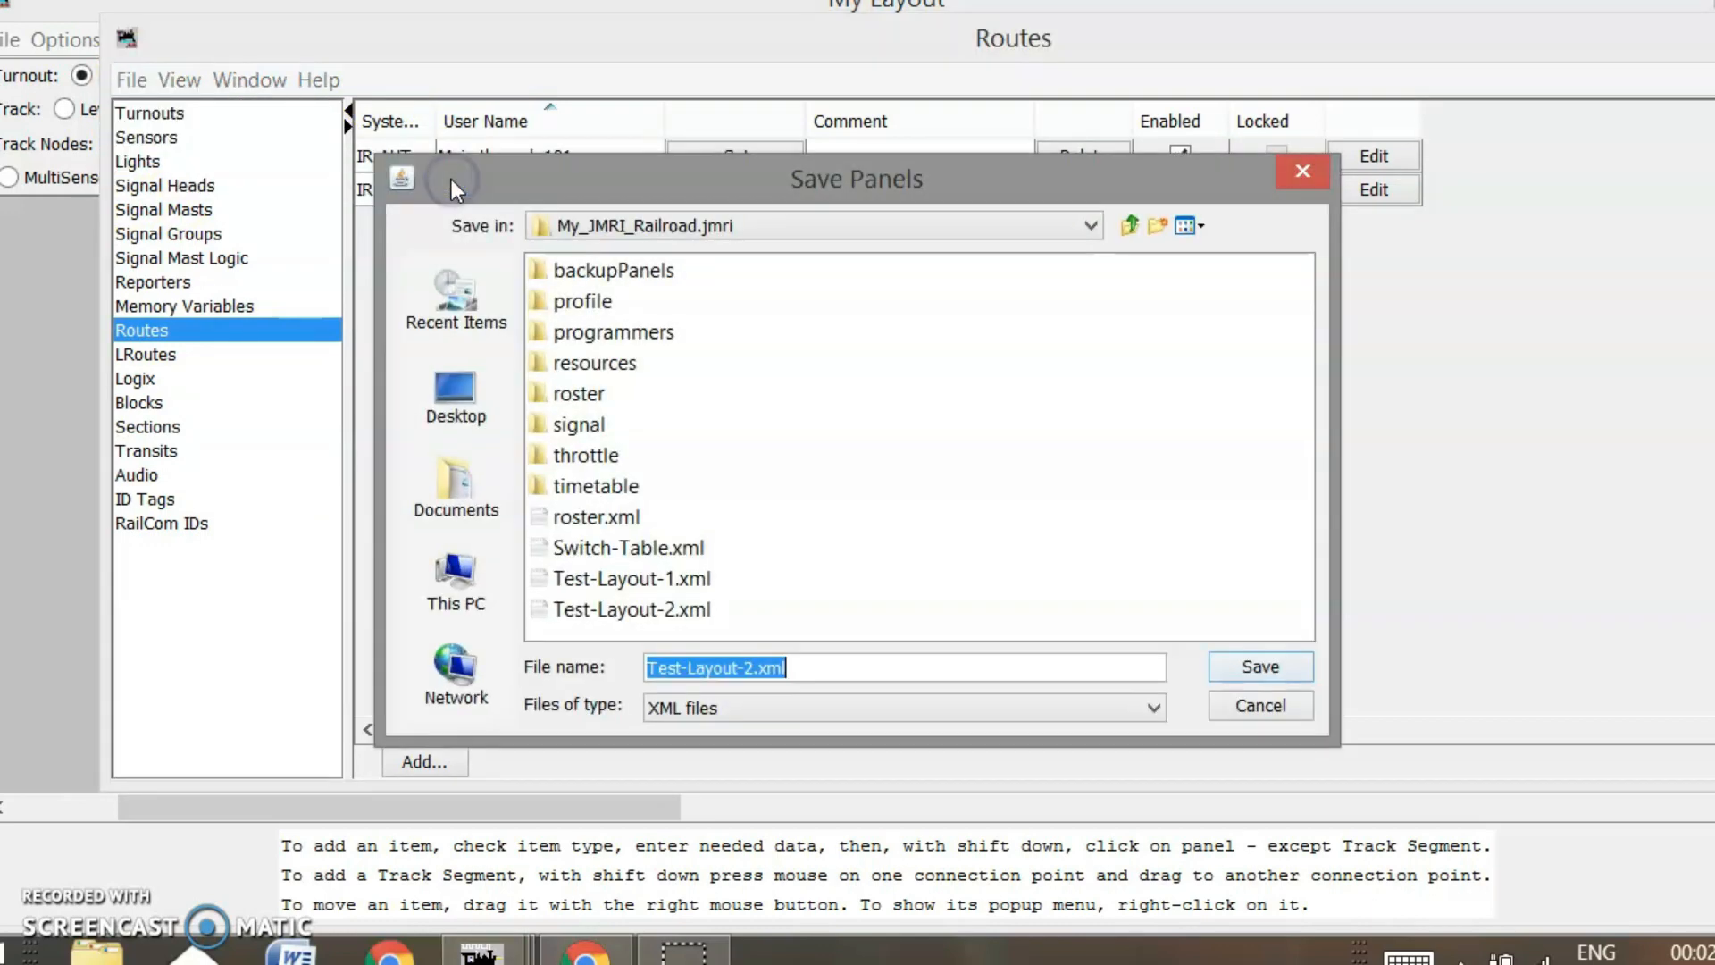
{"action": "left_click", "coordinate": [638, 611]}
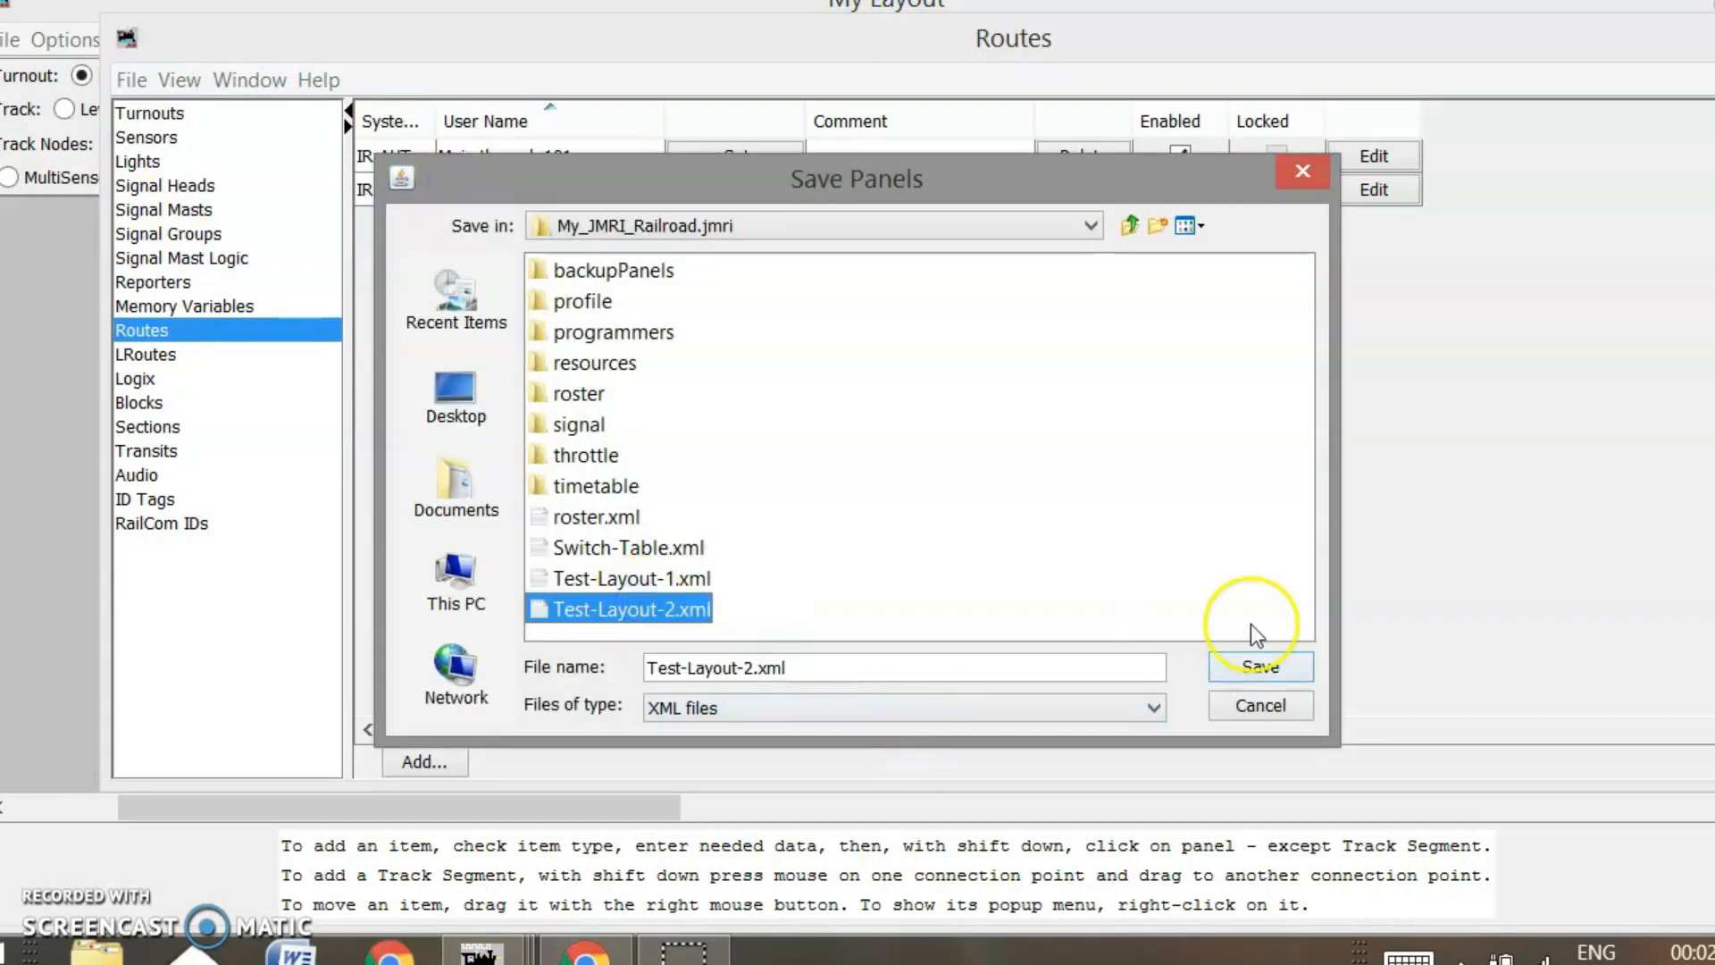
{"action": "left_click", "coordinate": [1263, 672]}
{"action": "left_click", "coordinate": [778, 506]}
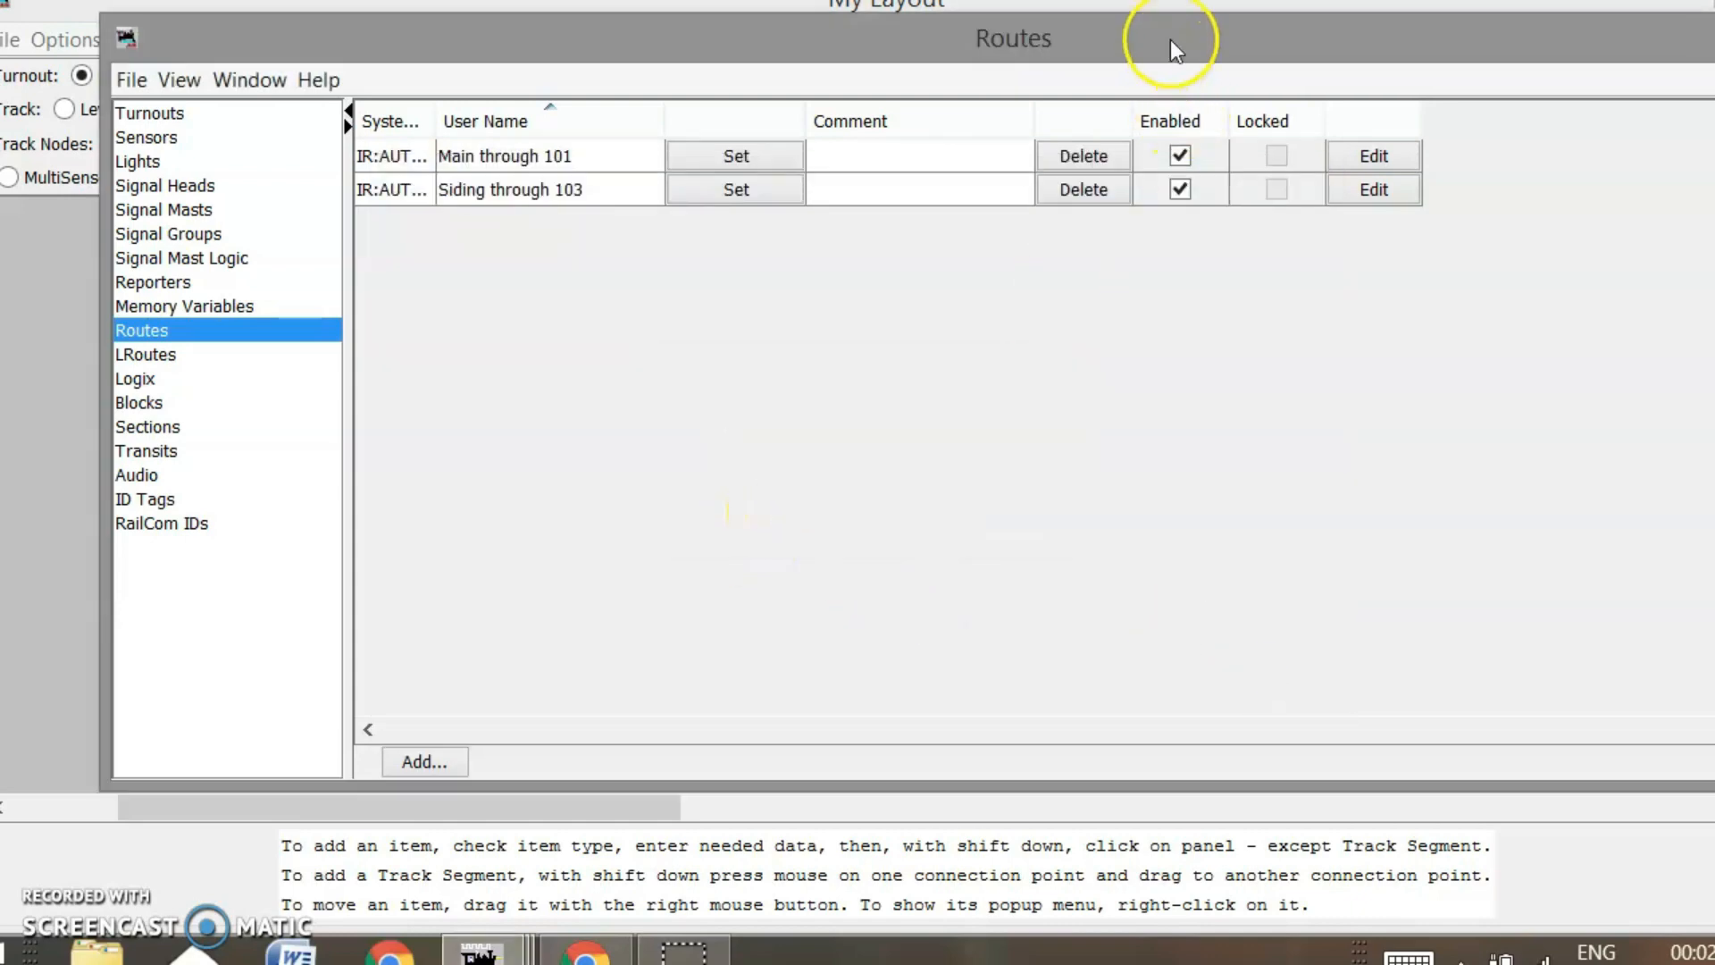
Reposition the Routes window to uncover the layout editor and show its full table
{"action": "left_click_drag", "start_coordinate": [1171, 30], "coordinate": [1106, 63]}
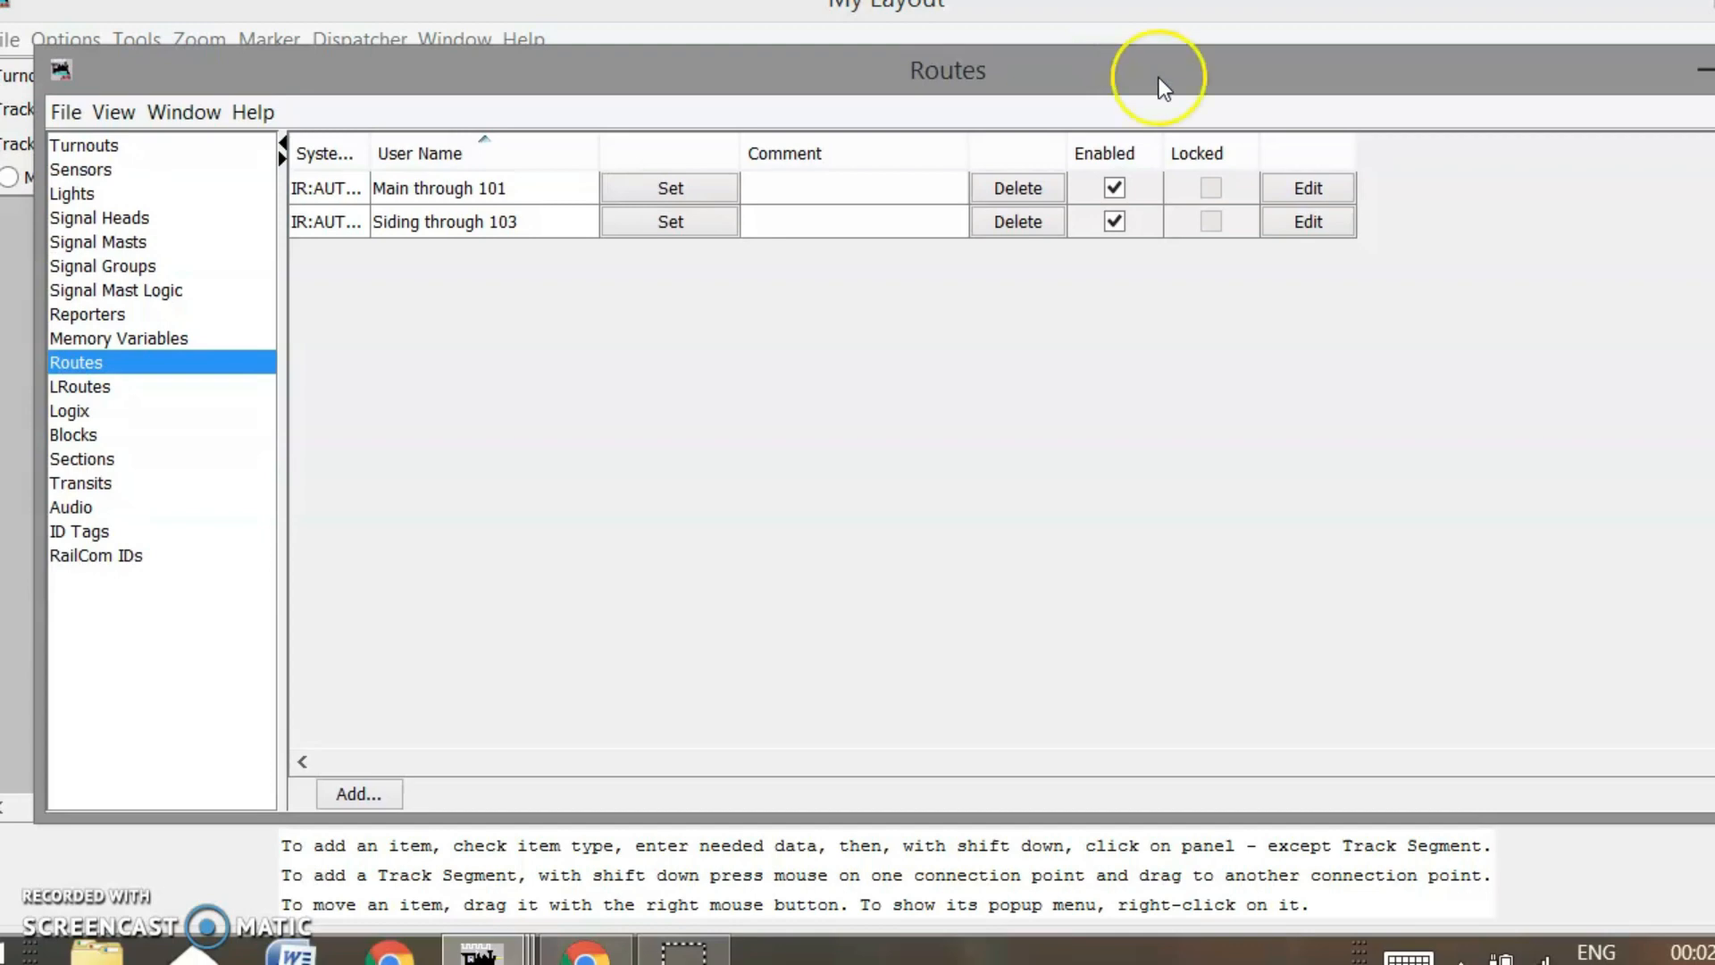
{"action": "left_click_drag", "start_coordinate": [1208, 66], "coordinate": [1146, 116]}
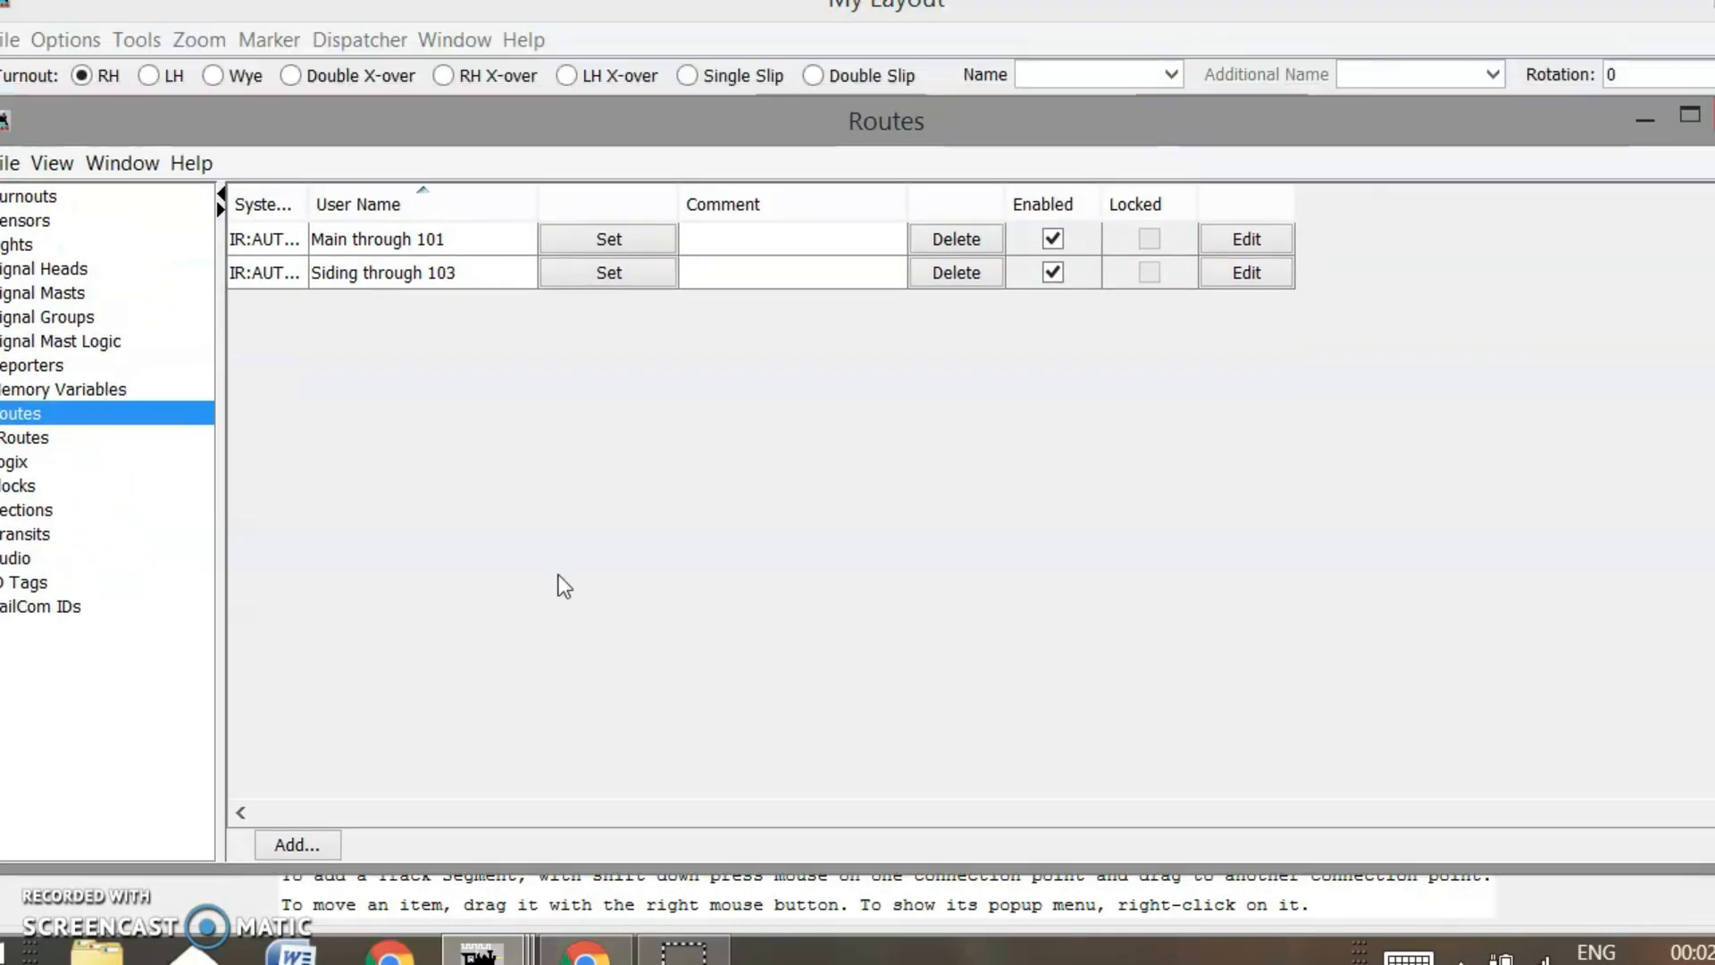
{"action": "left_click_drag", "start_coordinate": [631, 125], "coordinate": [856, 119]}
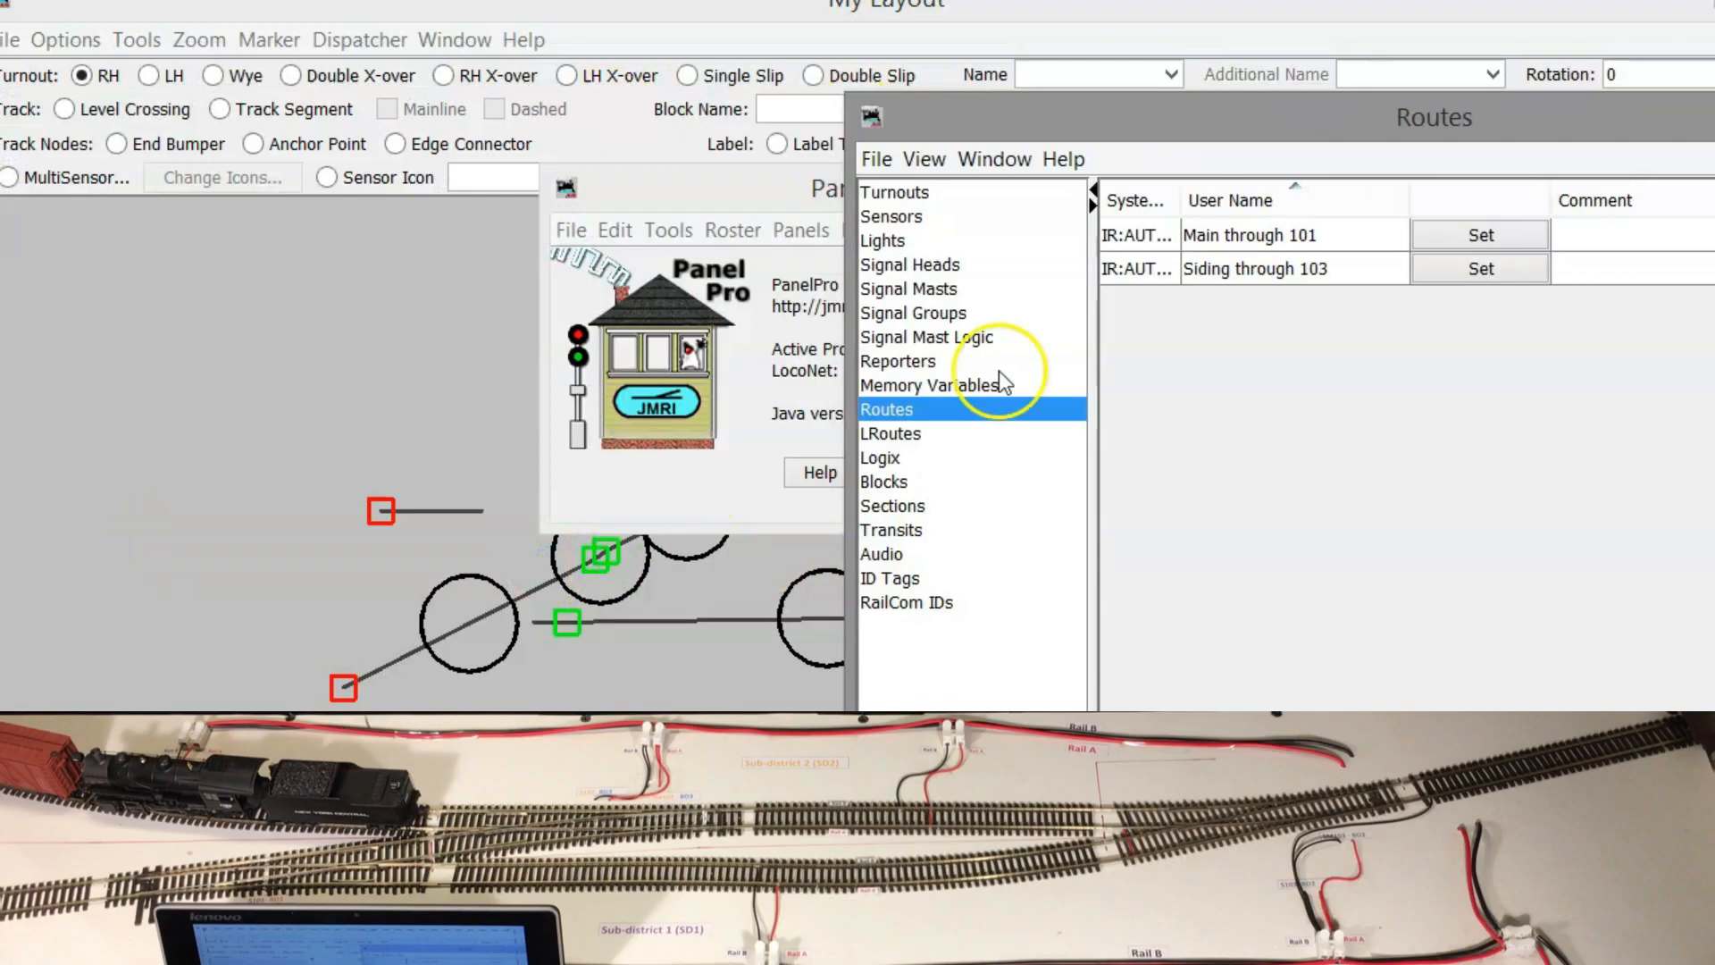
{"action": "left_click_drag", "start_coordinate": [1273, 129], "coordinate": [693, 61]}
Close the Routes table, then throw the right-hand and lower-left turnouts to fire the route
{"action": "left_click", "coordinate": [1360, 23]}
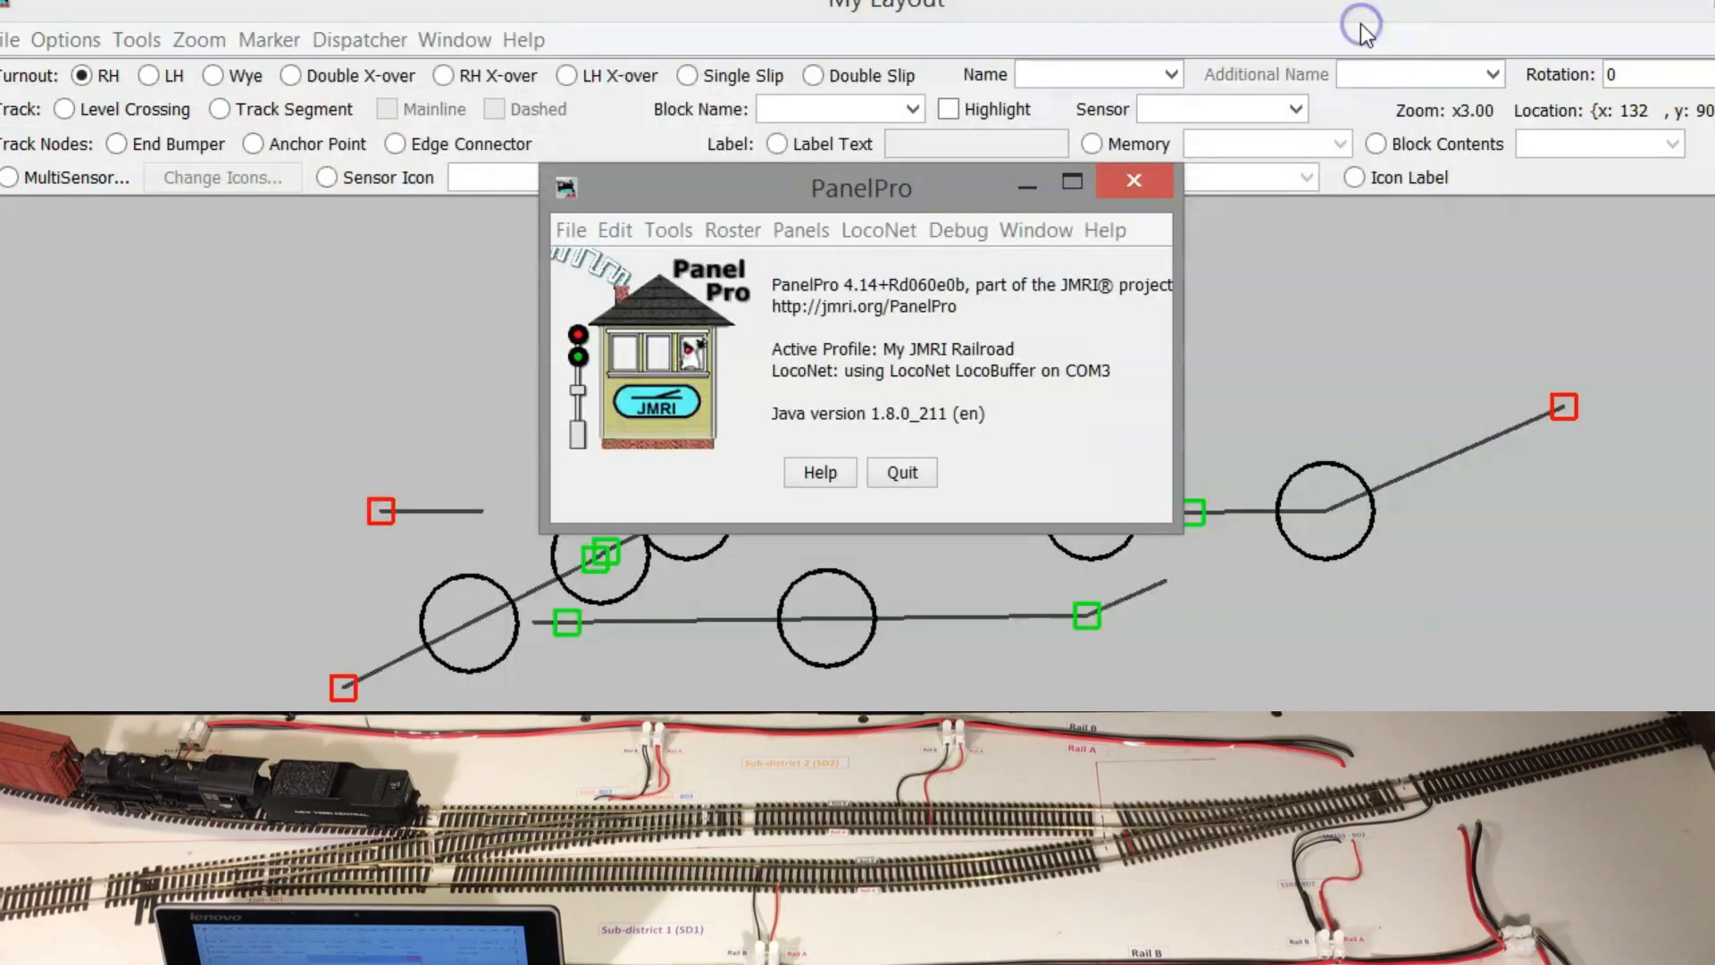
{"action": "left_click", "coordinate": [1025, 175]}
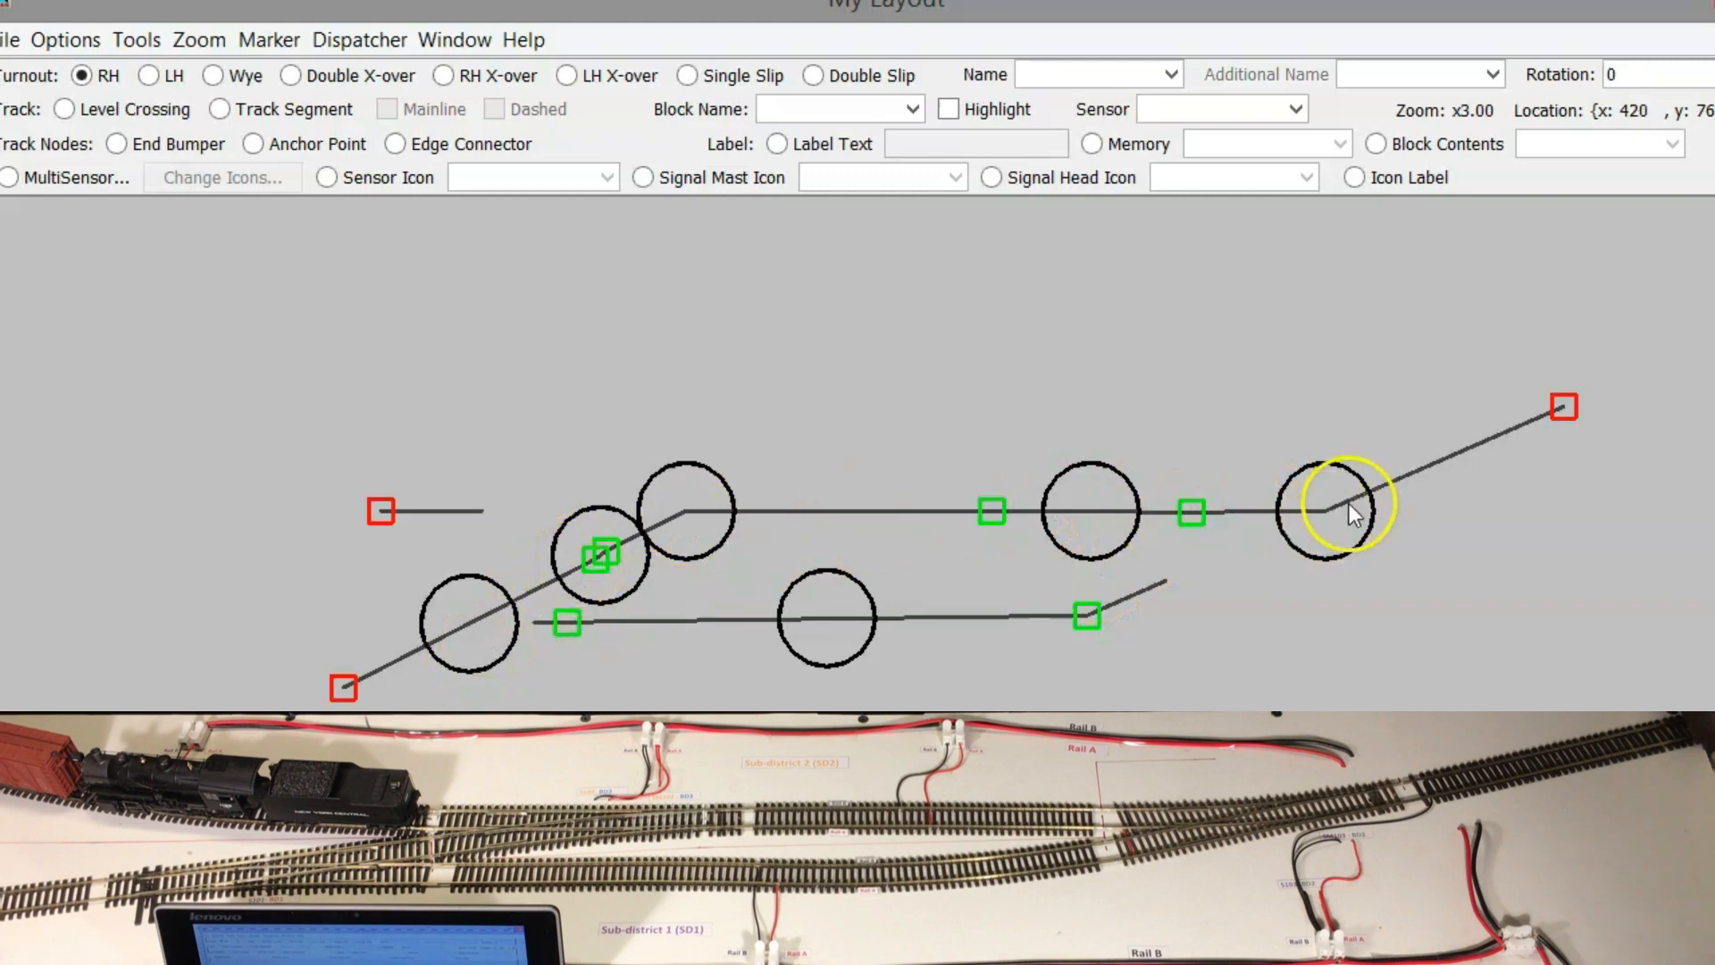
{"action": "left_click", "coordinate": [1327, 513]}
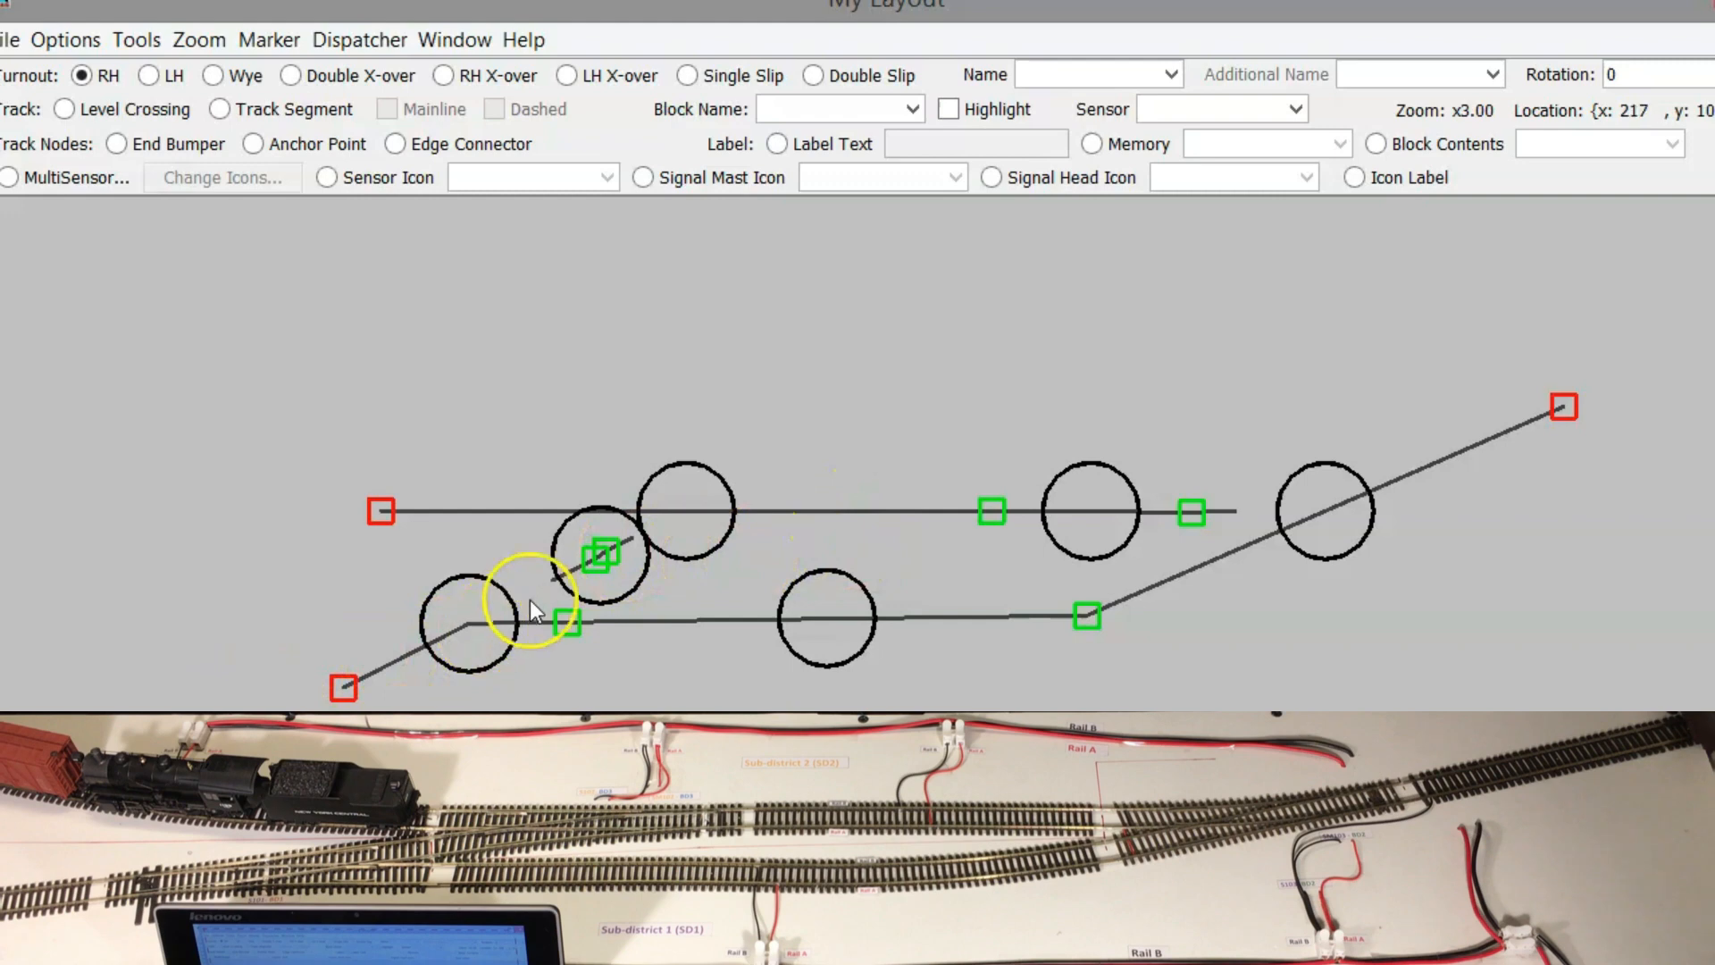
{"action": "left_click", "coordinate": [470, 629]}
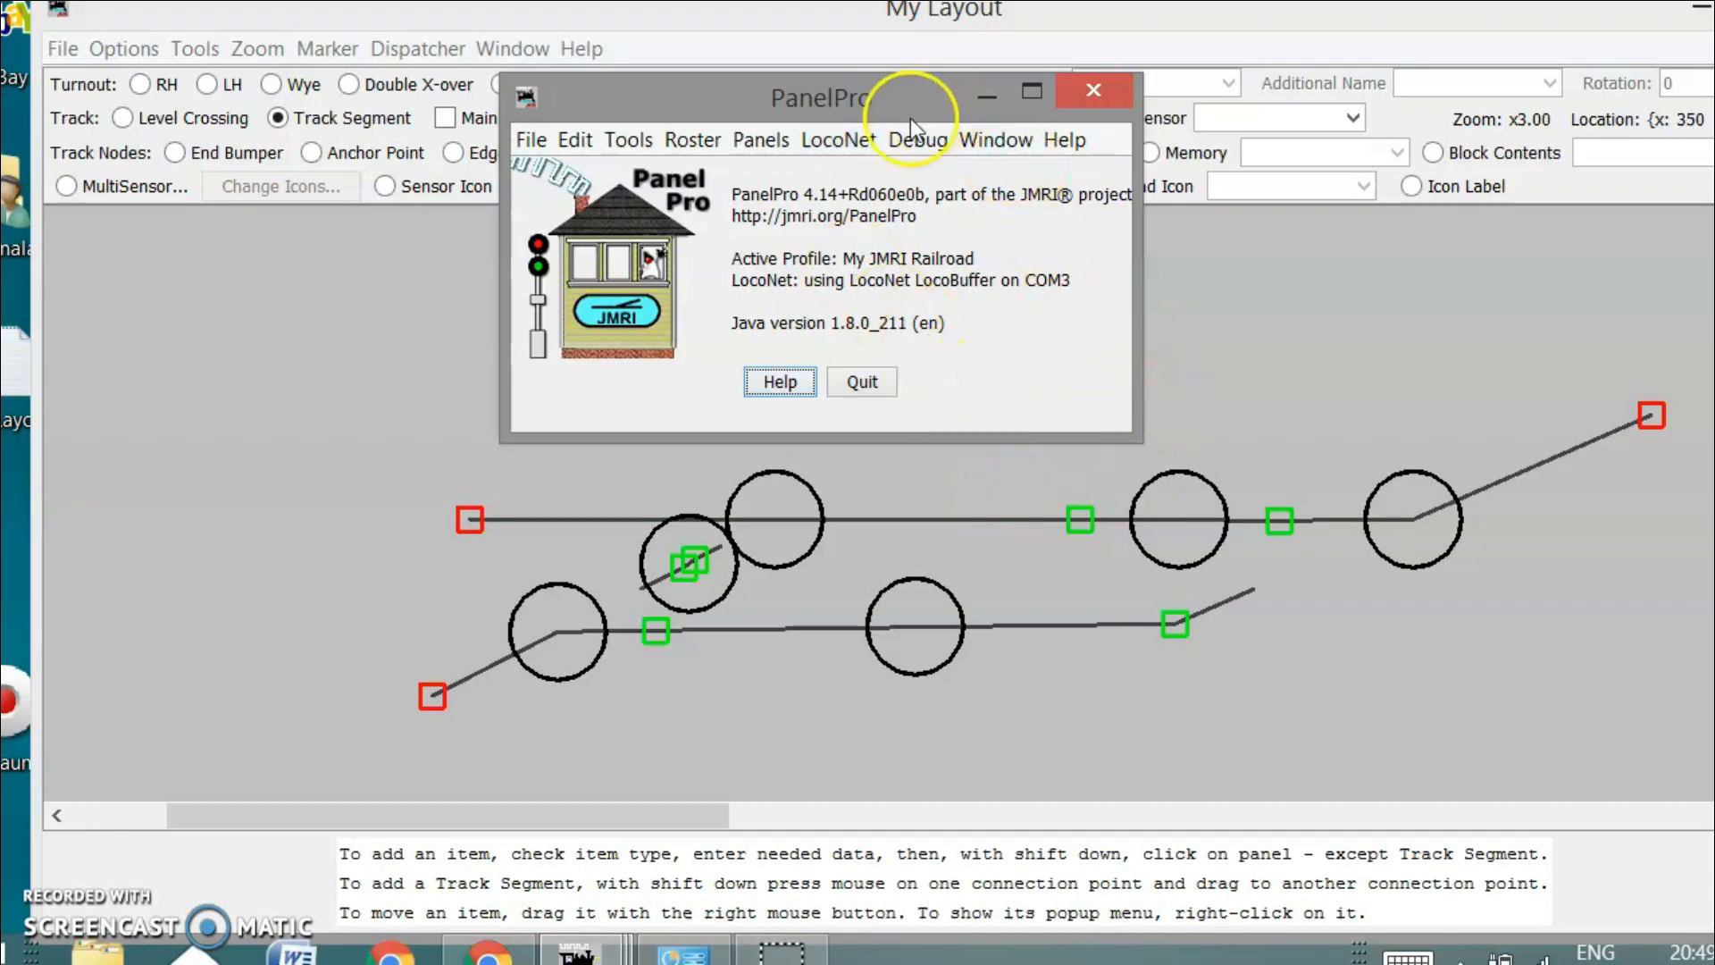
{"action": "left_click_drag", "start_coordinate": [833, 105], "coordinate": [883, 142]}
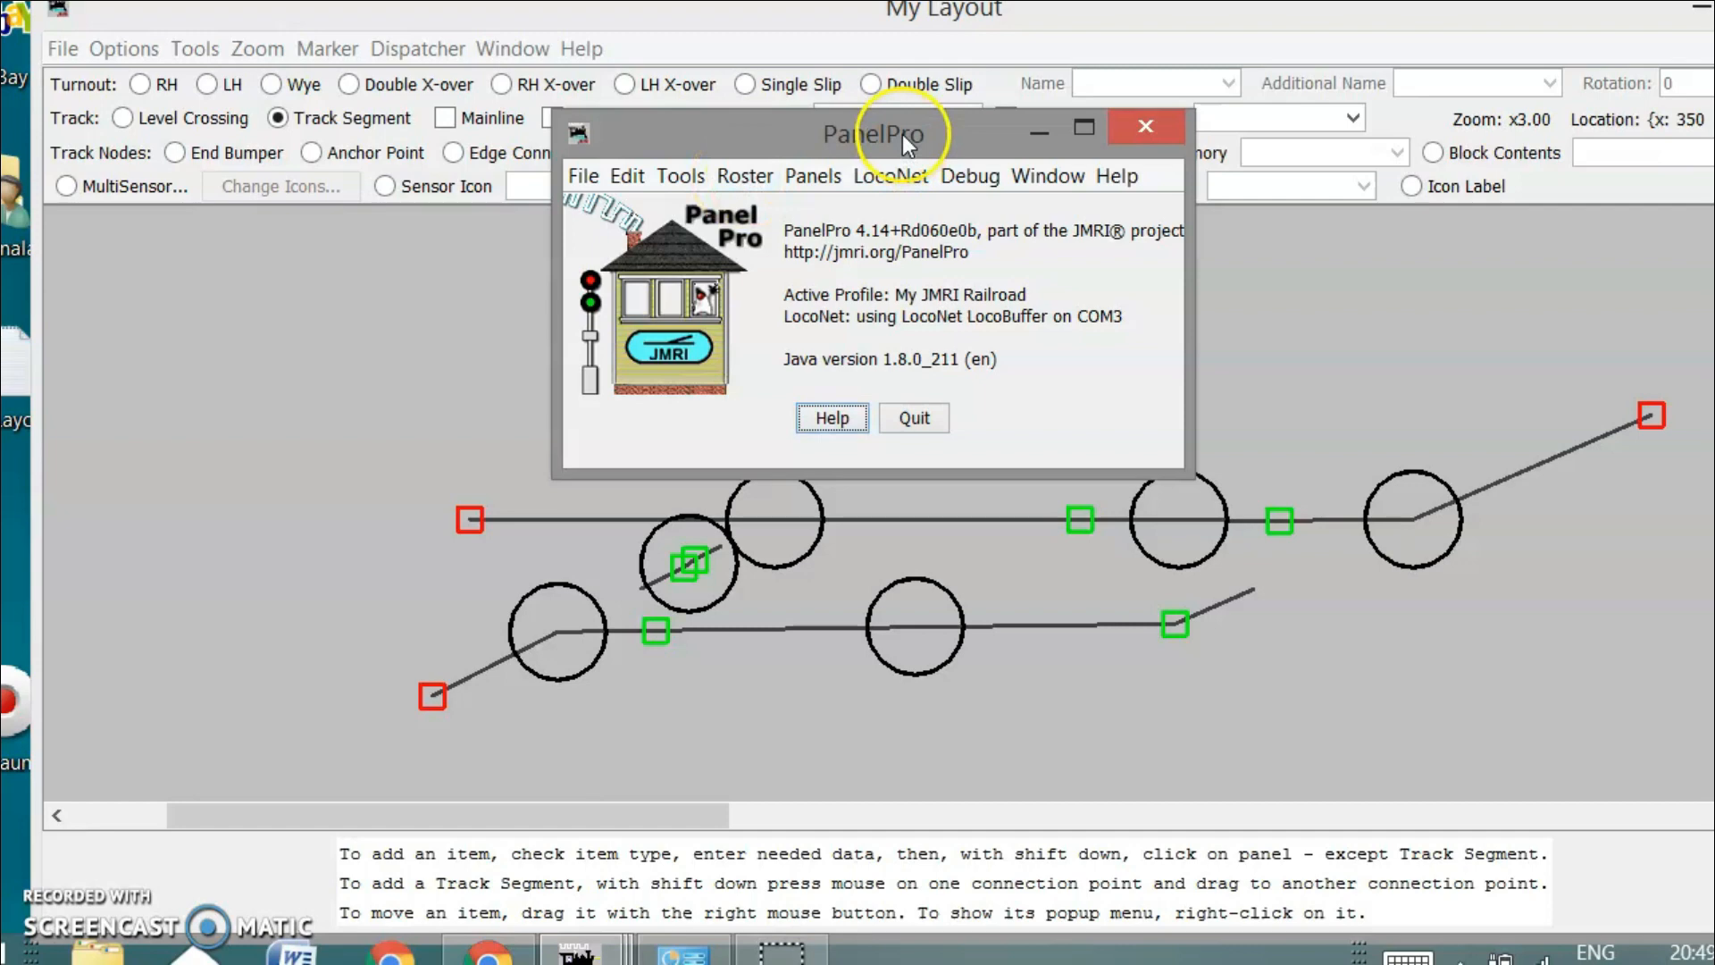
Start a new roster entry and browse the decoder list, expanding and collapsing the Lenz families
{"action": "left_click", "coordinate": [747, 176]}
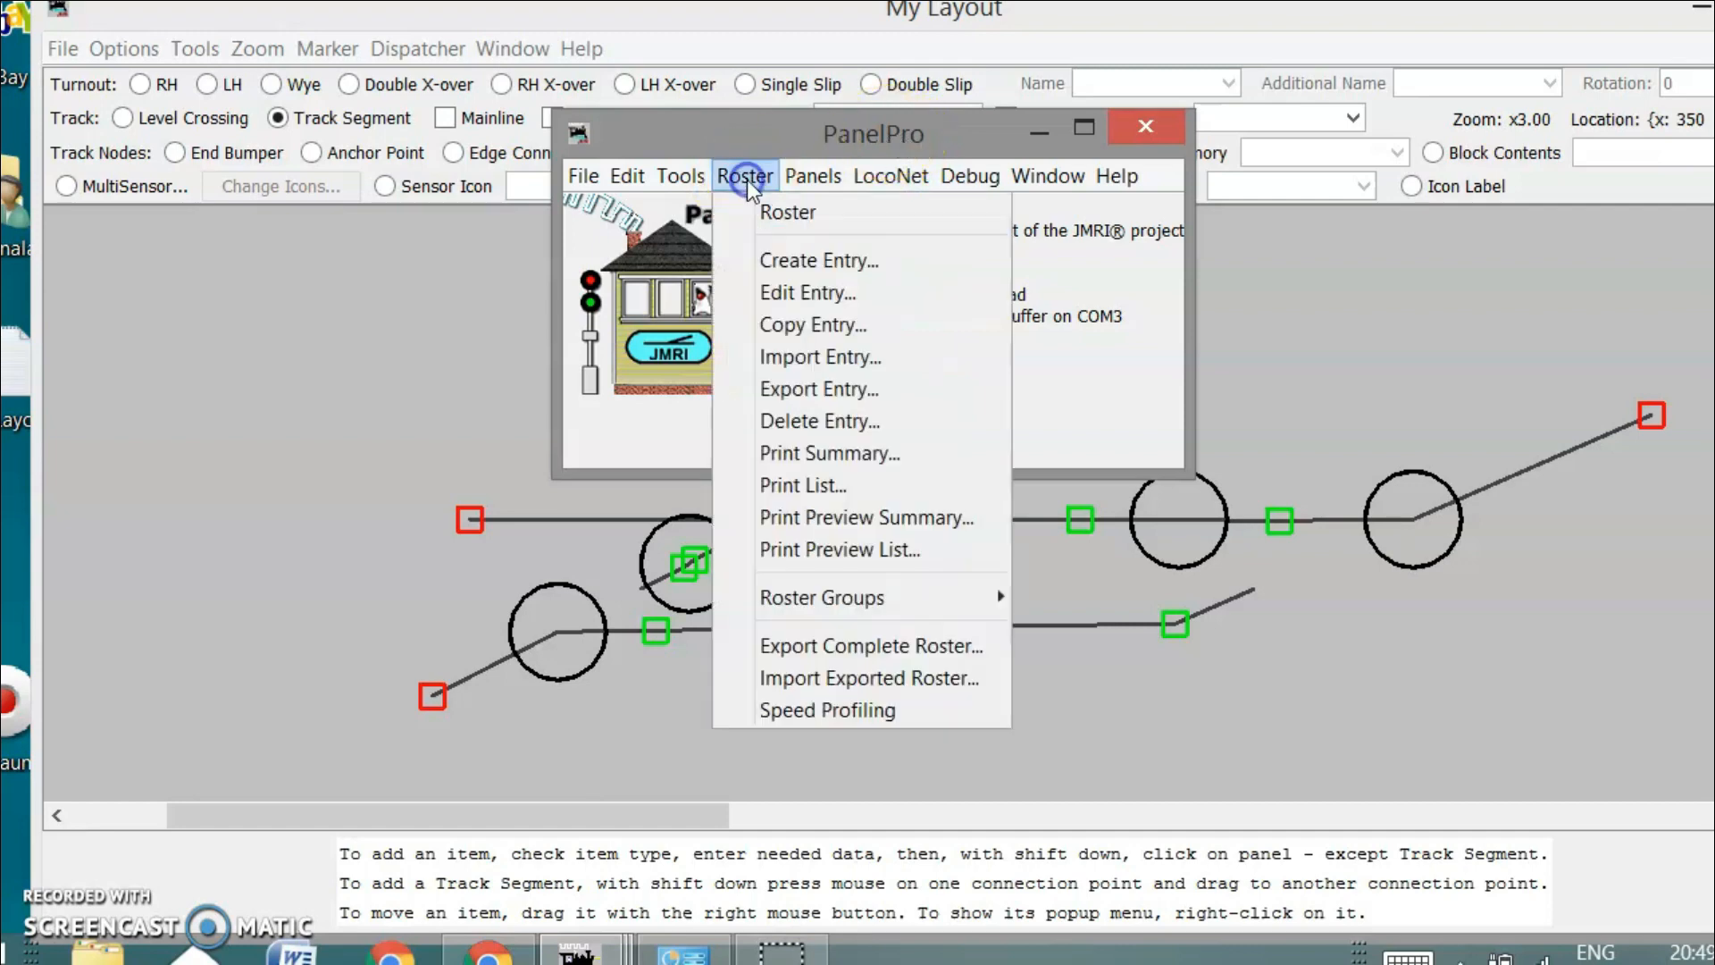
{"action": "left_click", "coordinate": [759, 258]}
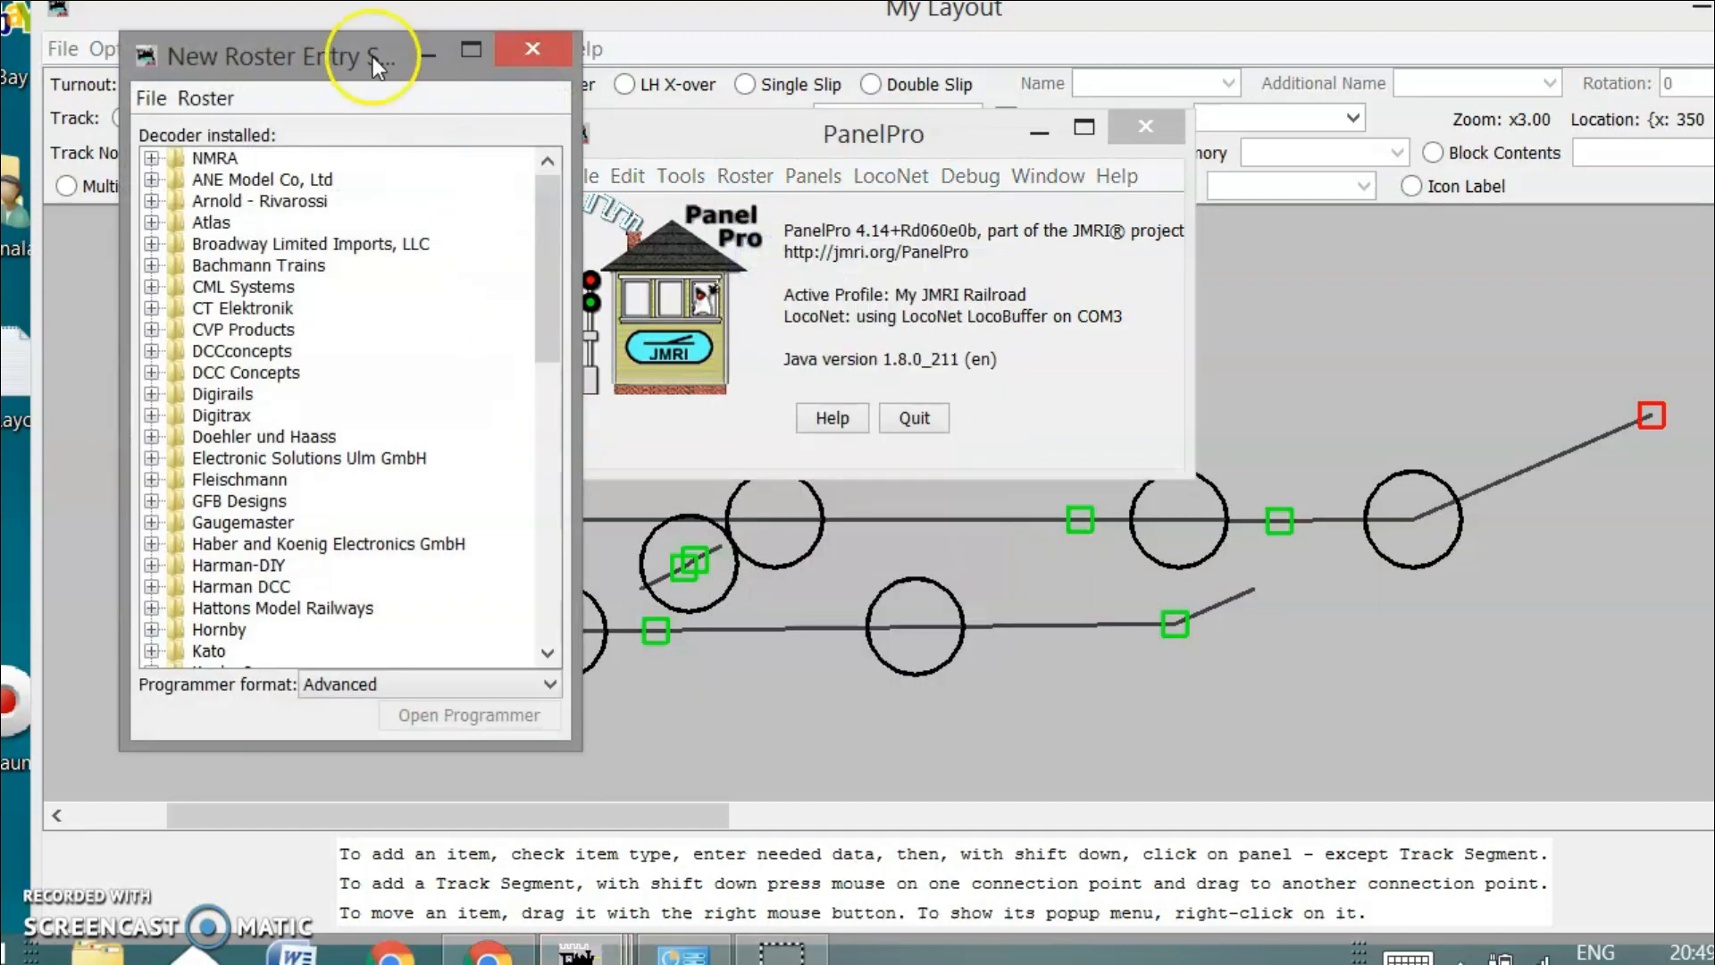
{"action": "left_click_drag", "start_coordinate": [372, 56], "coordinate": [453, 62]}
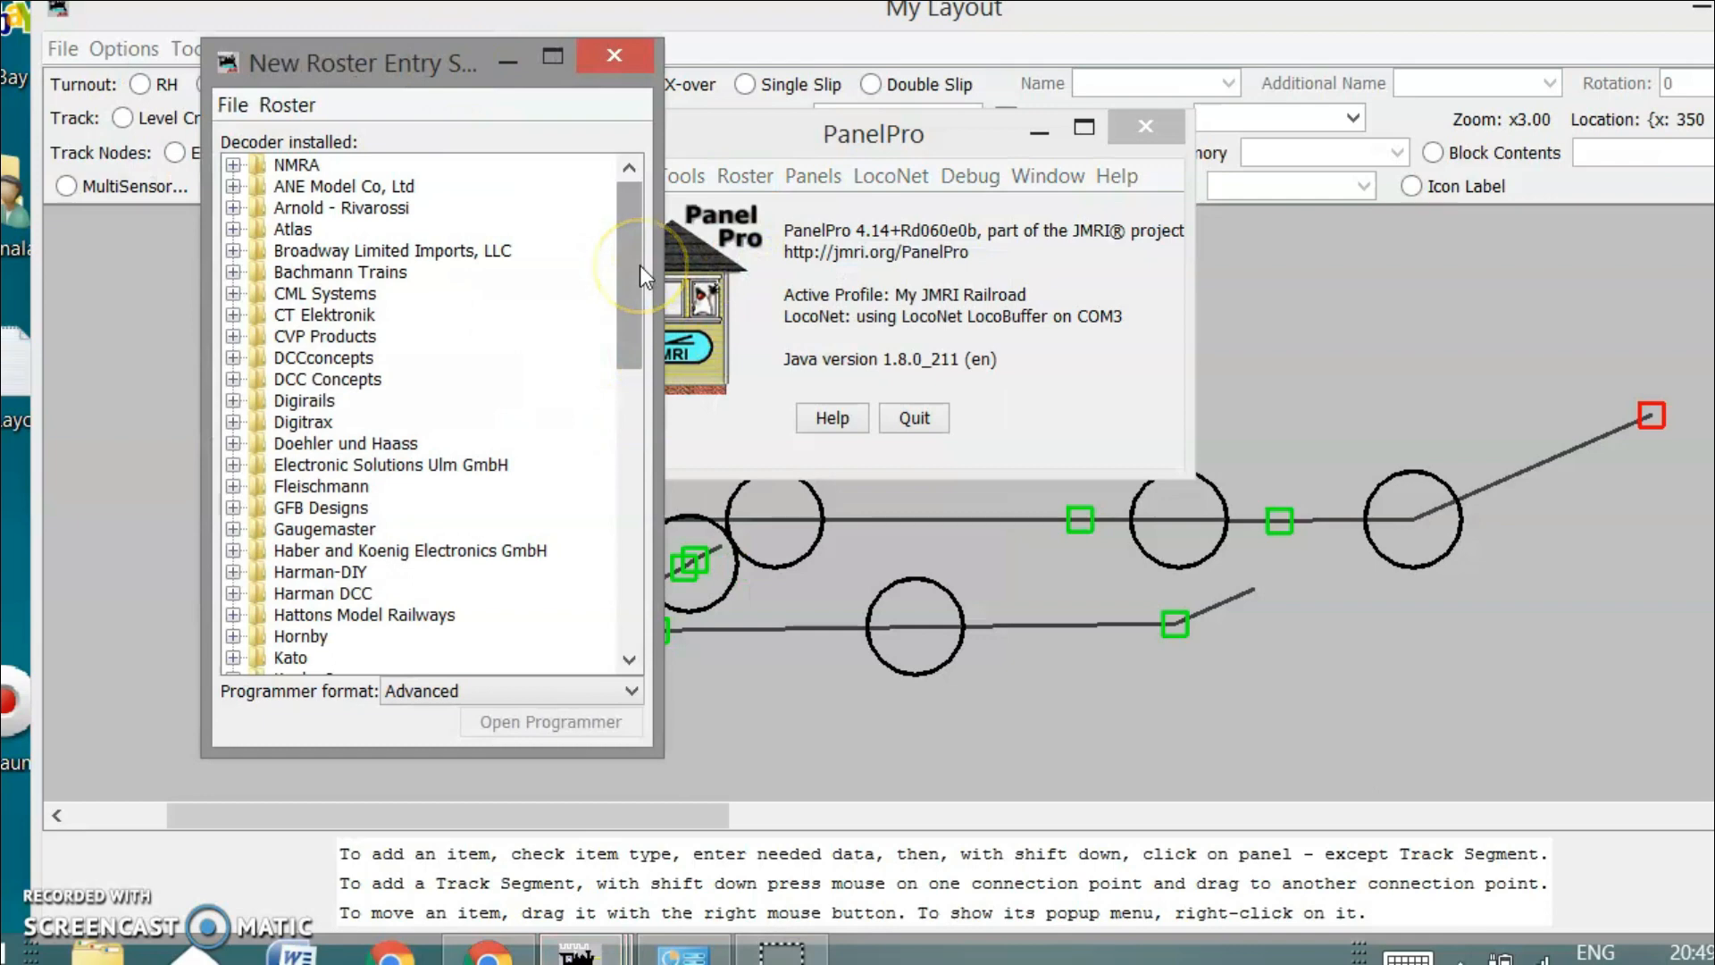
{"action": "mouse_move", "coordinate": [639, 265]}
{"action": "left_mouse_down"}
{"action": "mouse_move", "coordinate": [623, 566]}
{"action": "mouse_move", "coordinate": [650, 239]}
{"action": "left_mouse_up"}
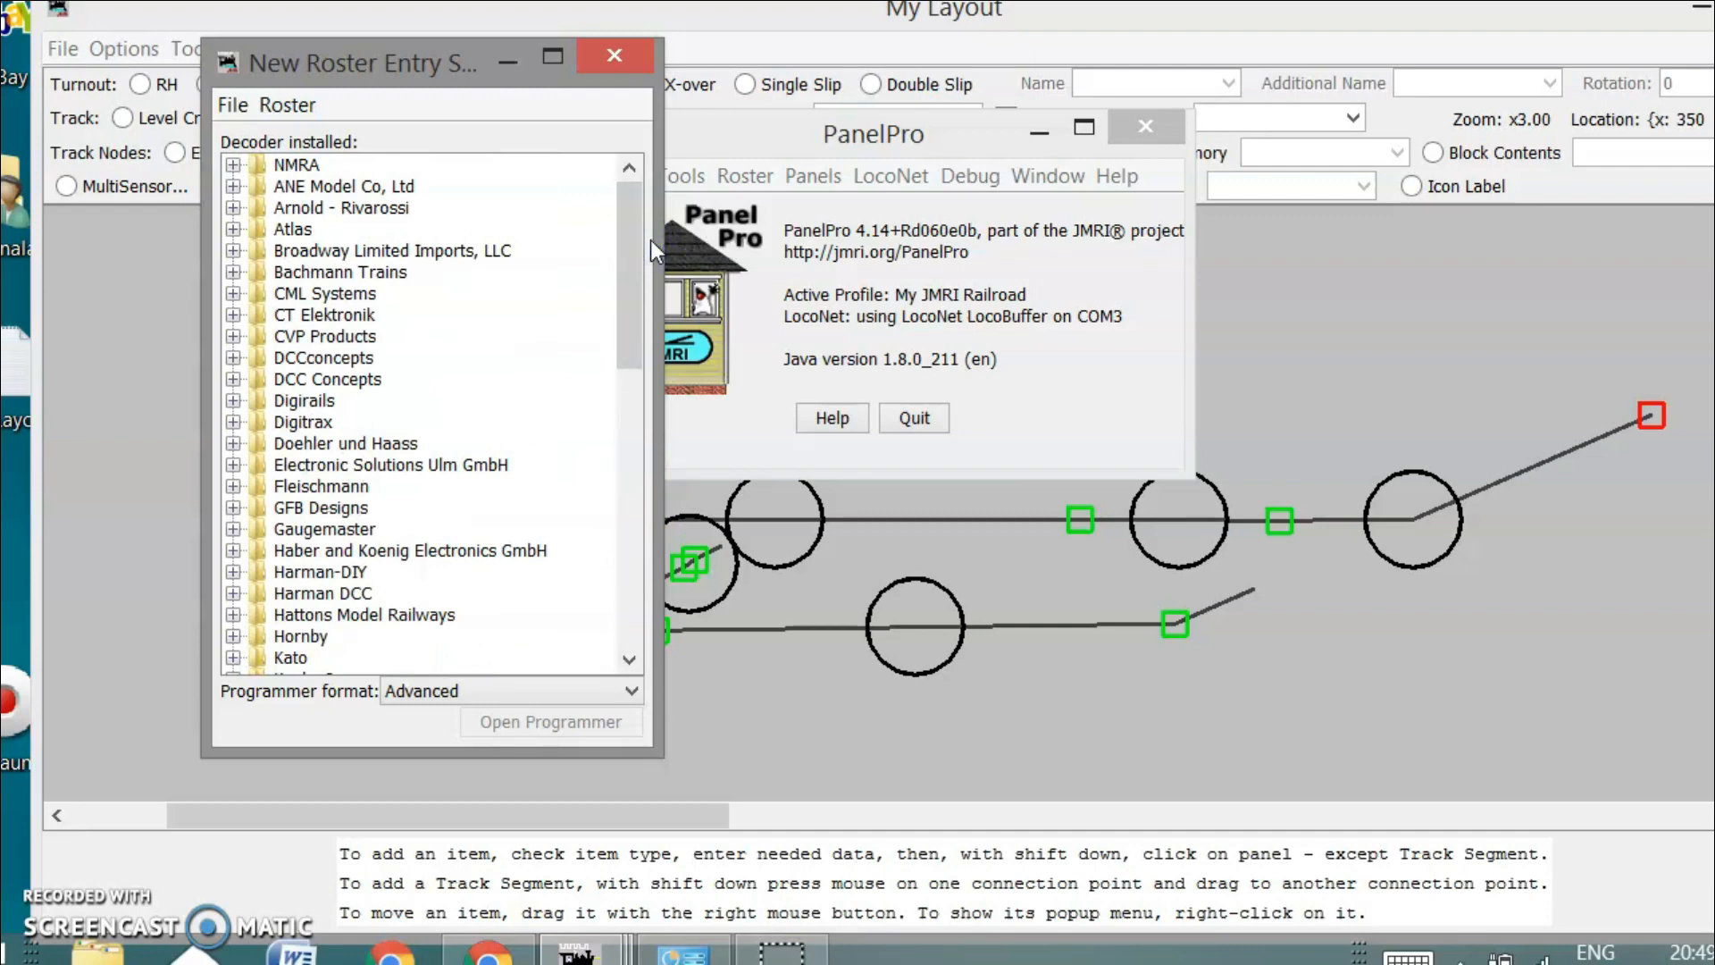
{"action": "left_click", "coordinate": [471, 344]}
{"action": "left_click", "coordinate": [638, 260]}
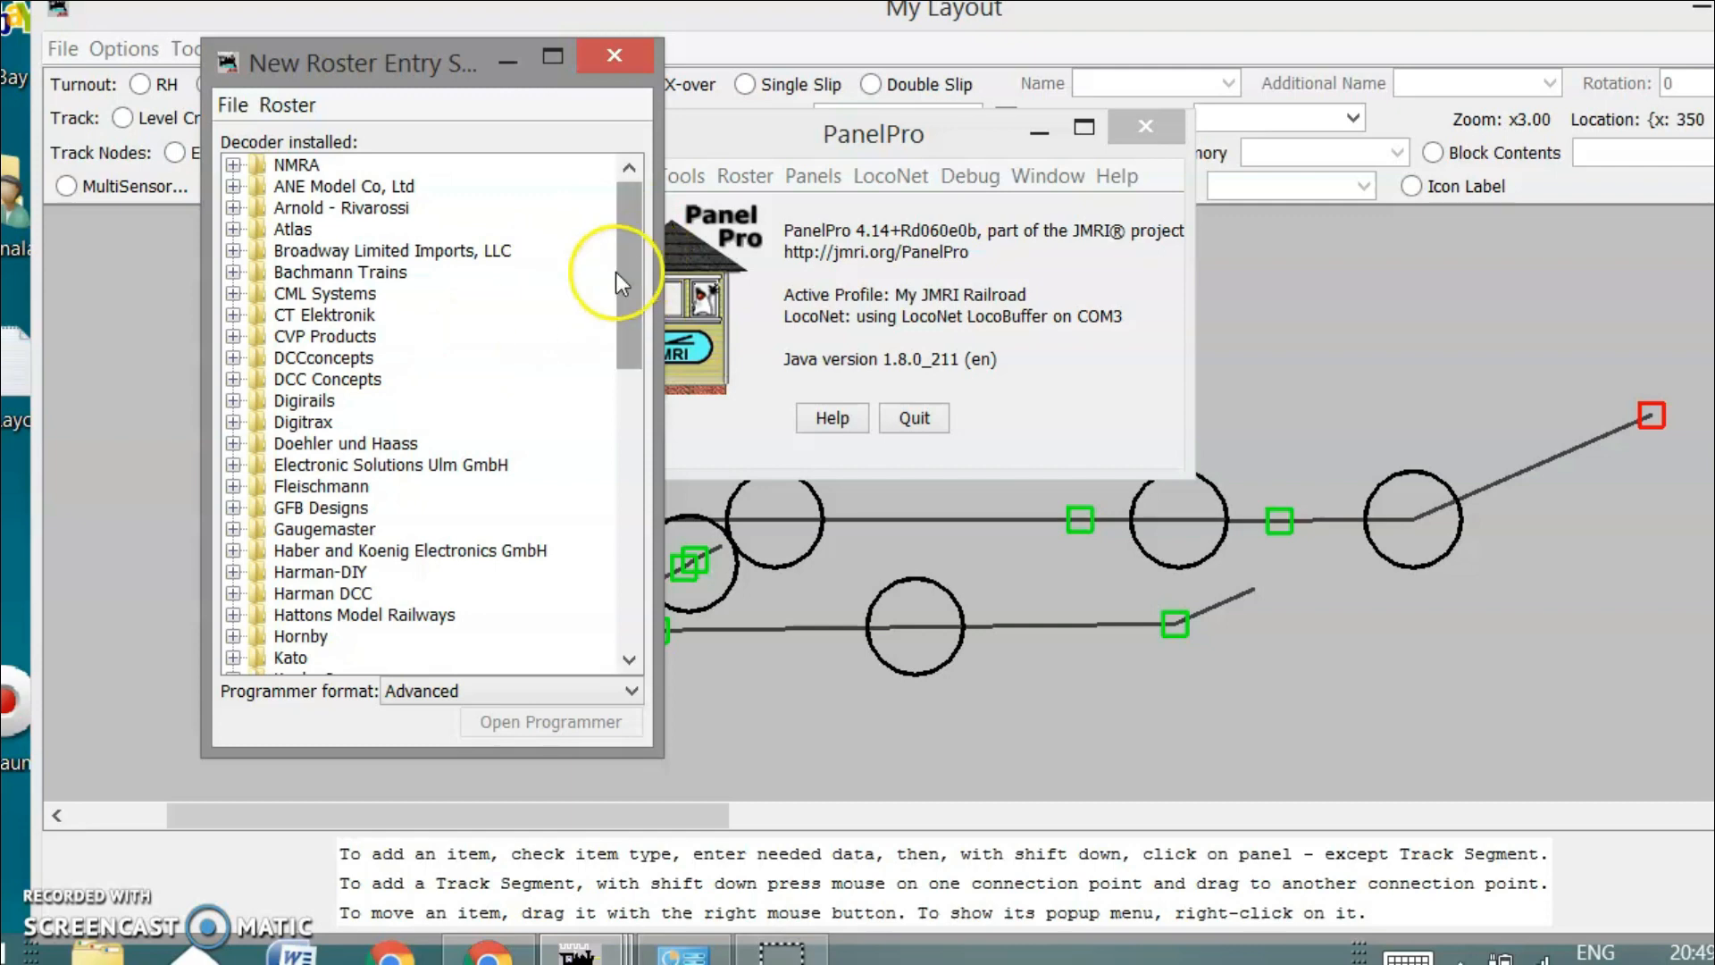
{"action": "left_click_drag", "start_coordinate": [636, 276], "coordinate": [634, 388]}
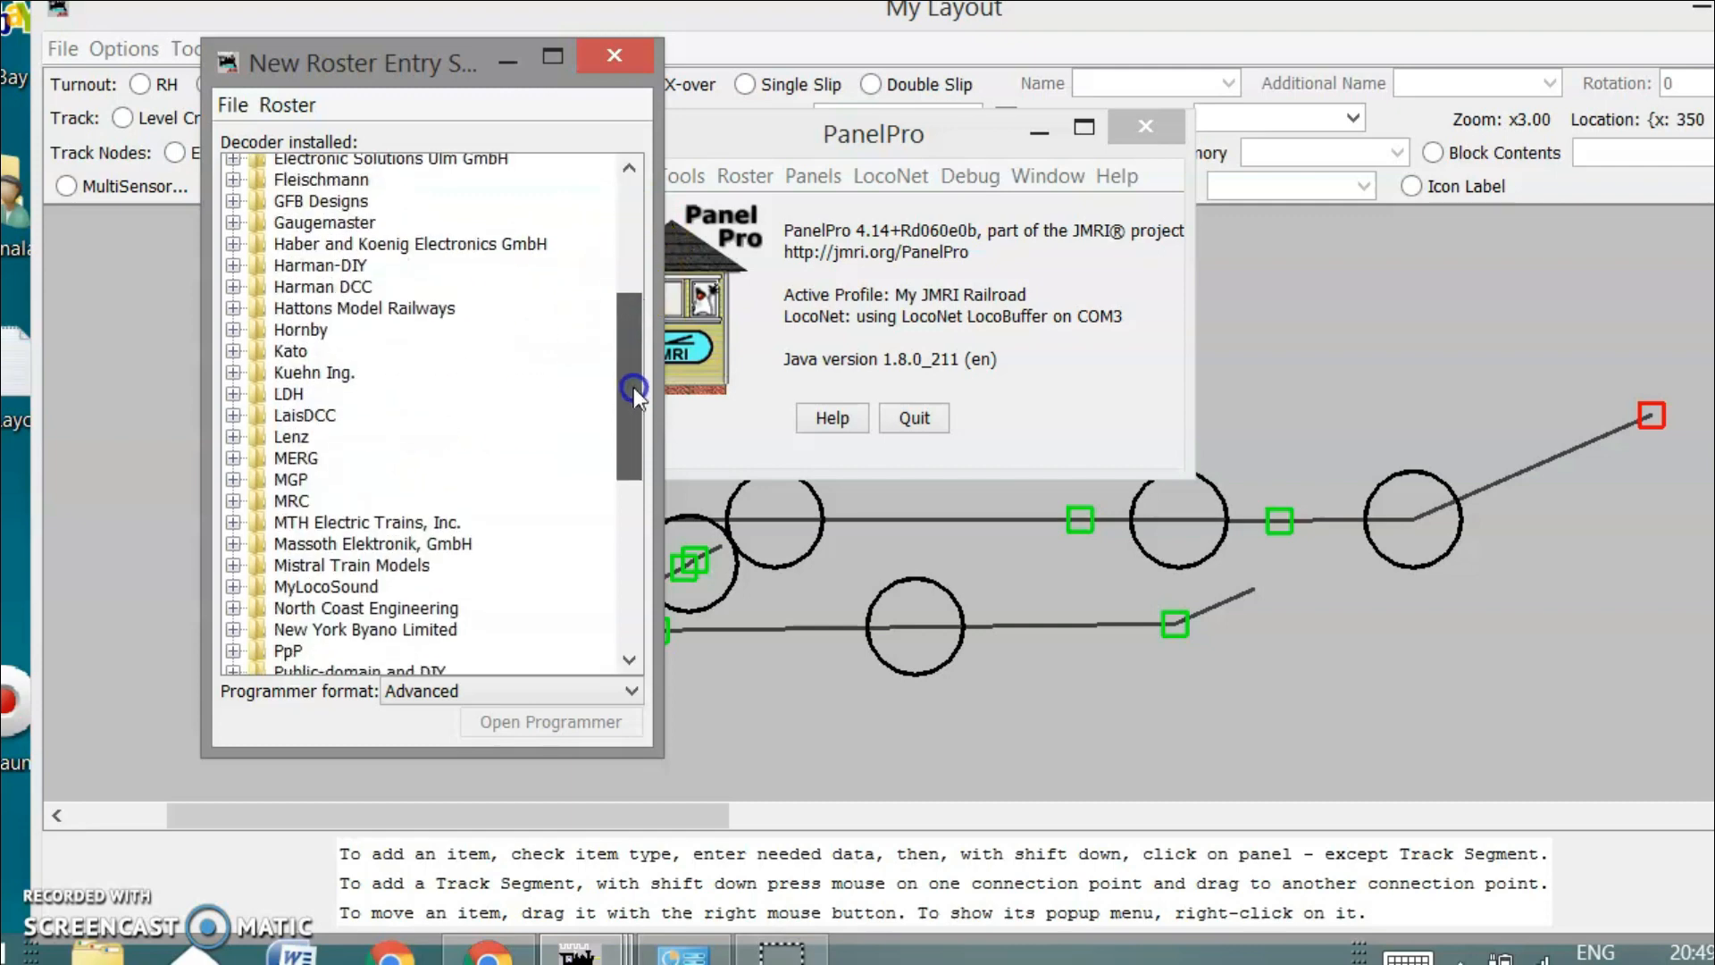
{"action": "left_click", "coordinate": [234, 438]}
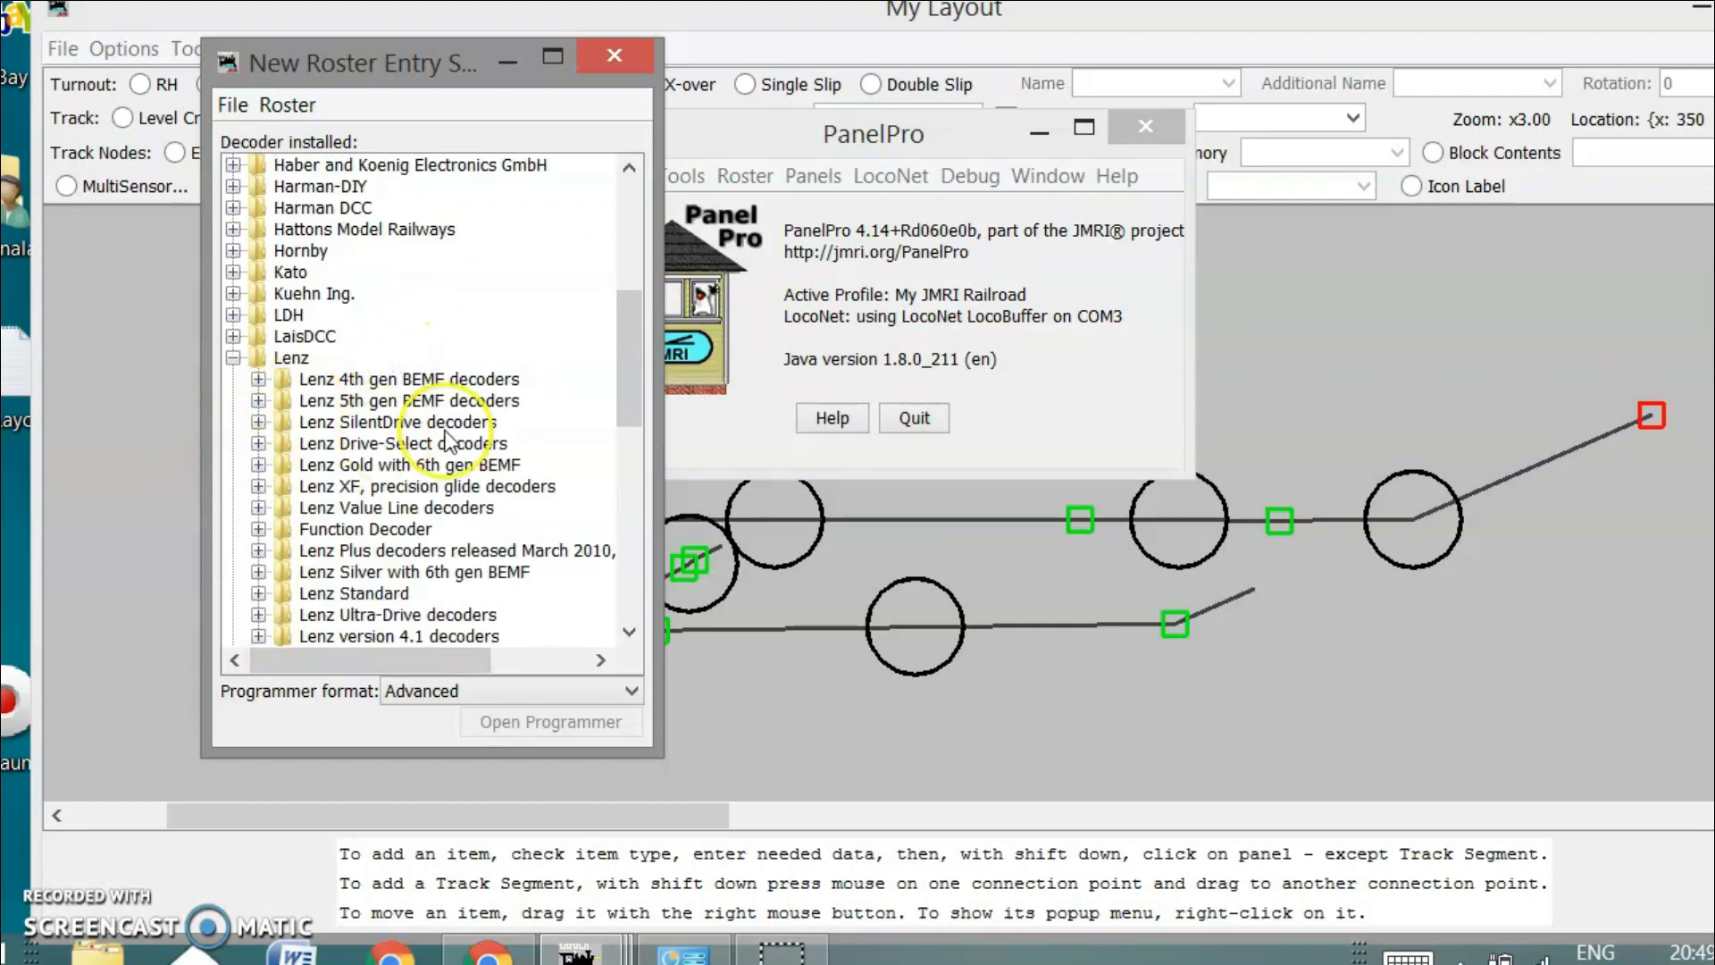
{"action": "left_click", "coordinate": [644, 348]}
{"action": "mouse_move", "coordinate": [629, 353]}
{"action": "left_mouse_down"}
{"action": "mouse_move", "coordinate": [620, 427]}
{"action": "mouse_move", "coordinate": [623, 376]}
{"action": "left_mouse_up"}
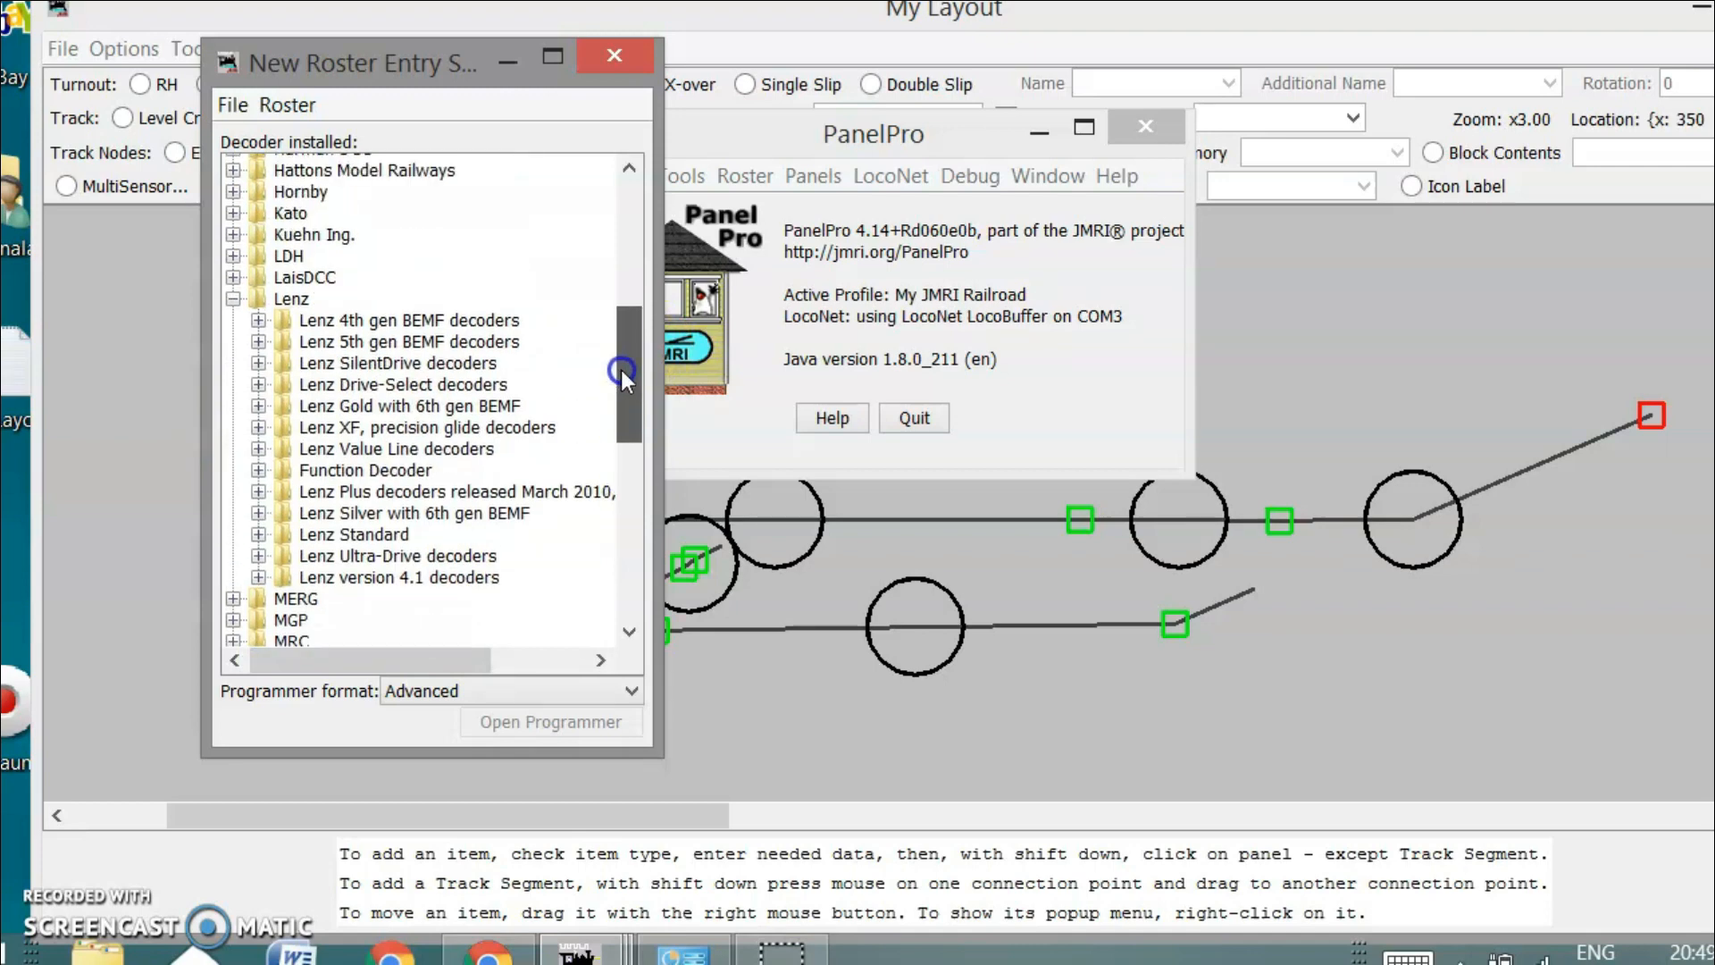
{"action": "left_click", "coordinate": [234, 299]}
{"action": "left_click_drag", "start_coordinate": [621, 460], "coordinate": [647, 273]}
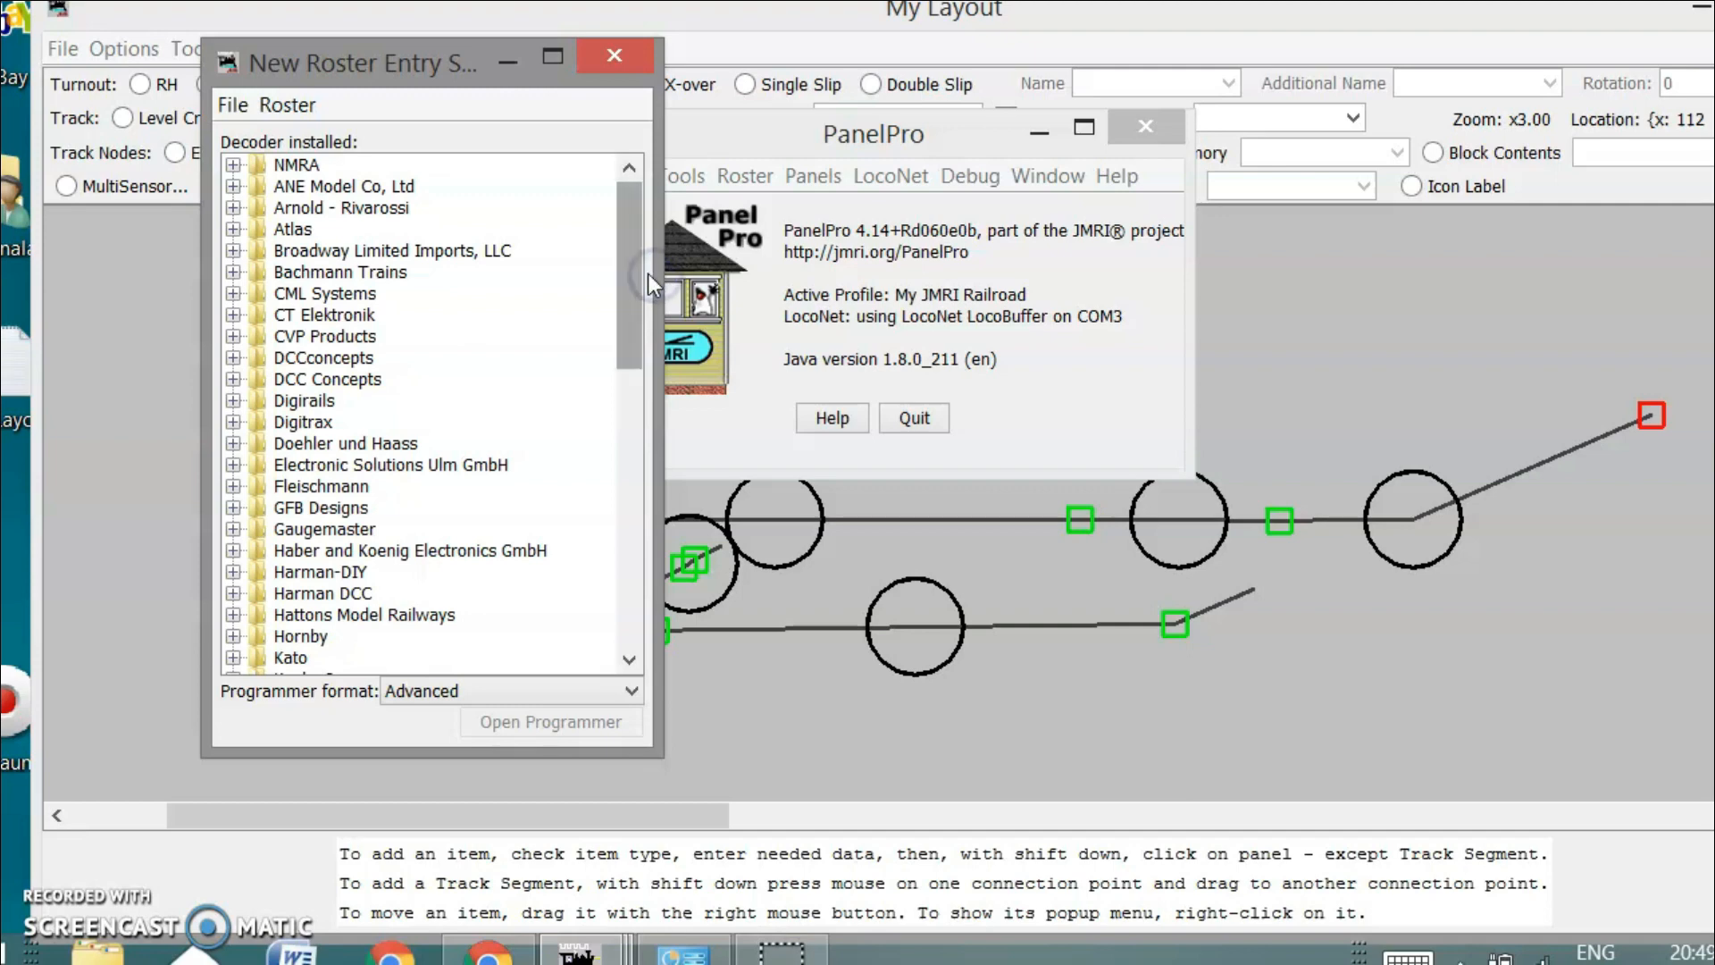
Select Broadway Limited Imports > Paragon 2 > Steam and open its programmer
{"action": "left_click", "coordinate": [233, 251]}
{"action": "left_click", "coordinate": [259, 272]}
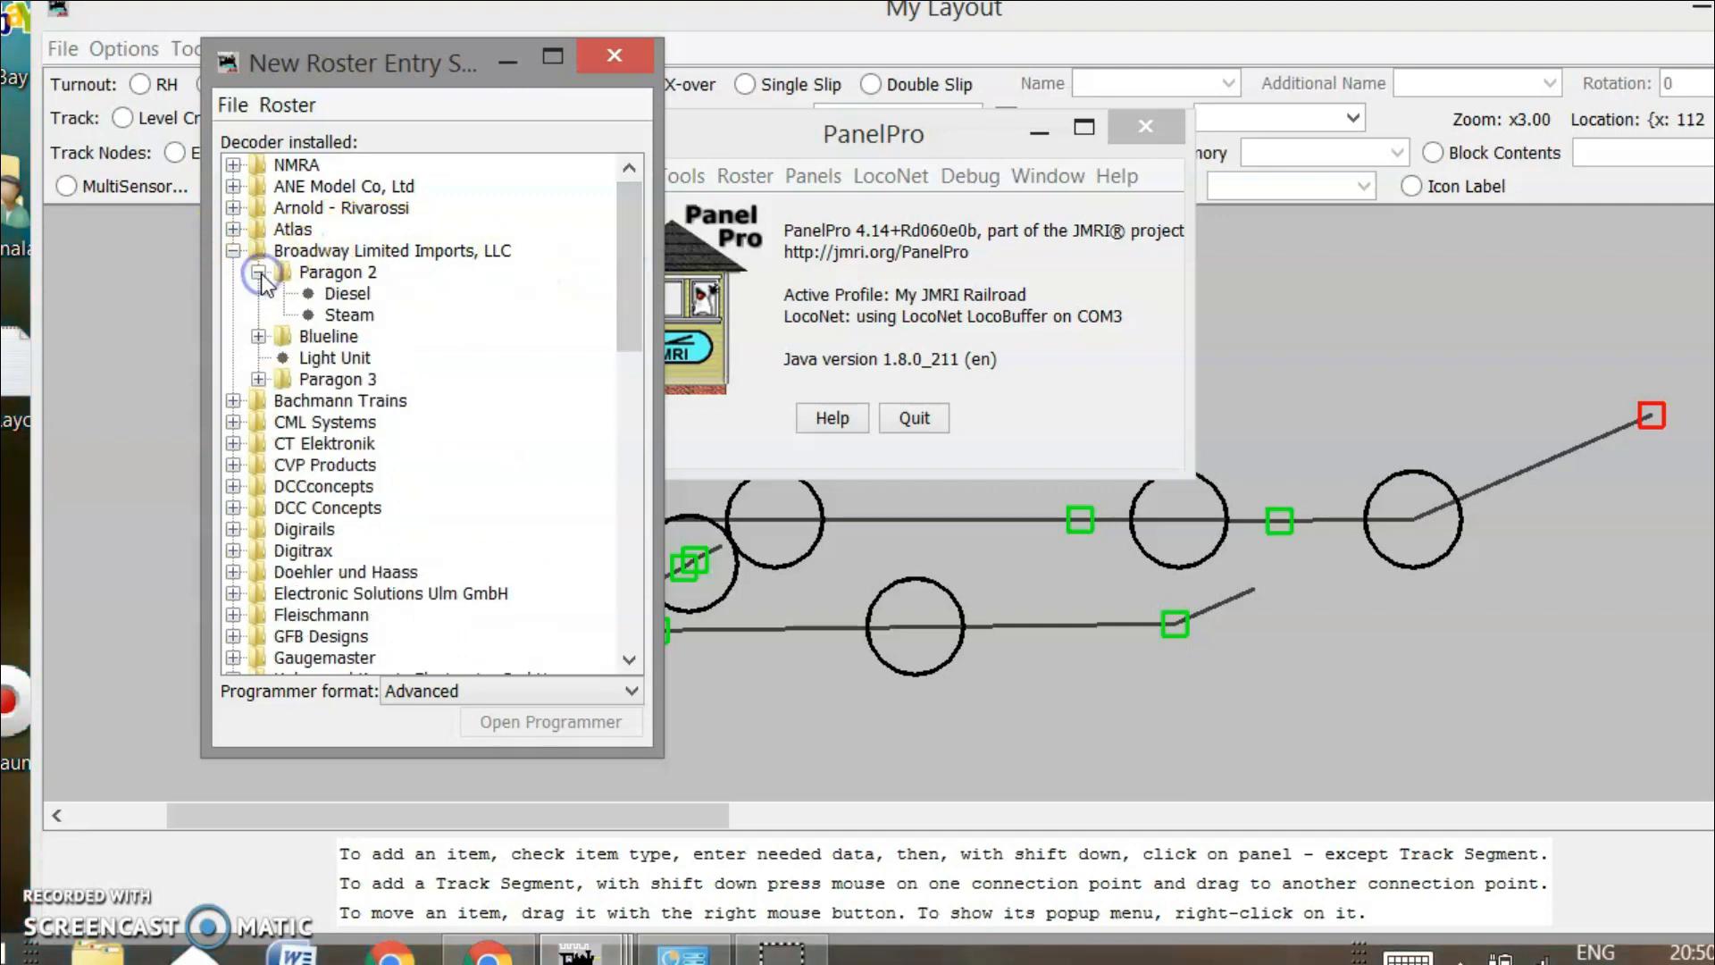
{"action": "left_click", "coordinate": [344, 315]}
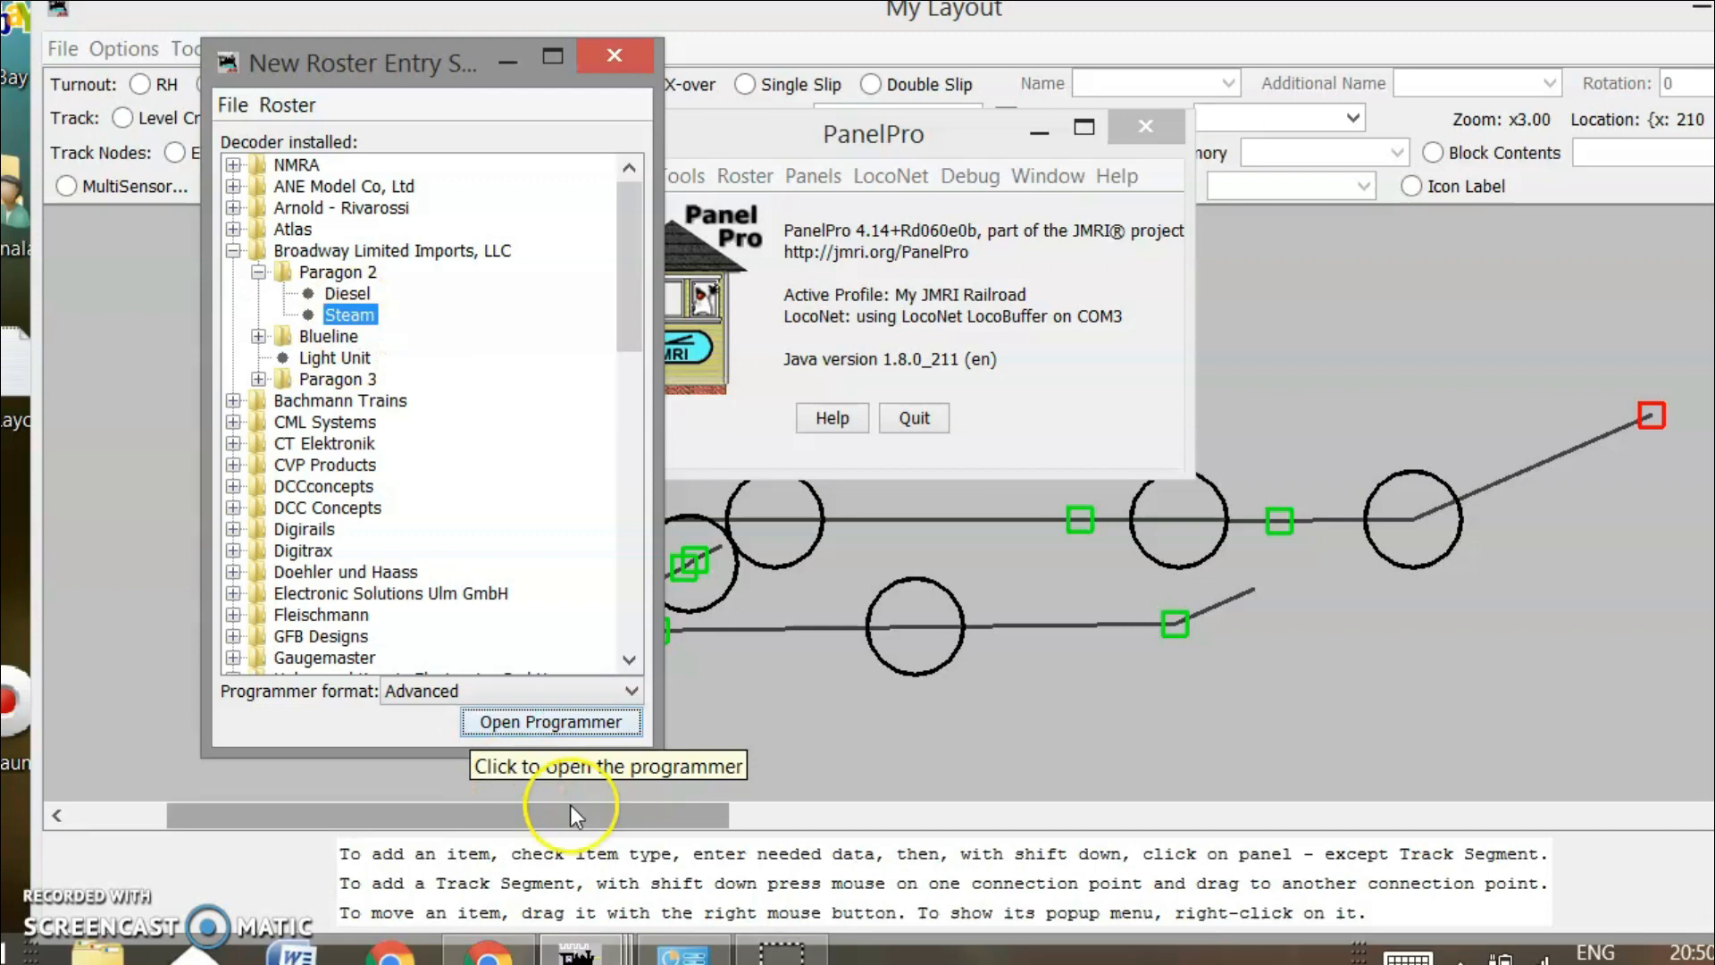
{"action": "left_click", "coordinate": [550, 728]}
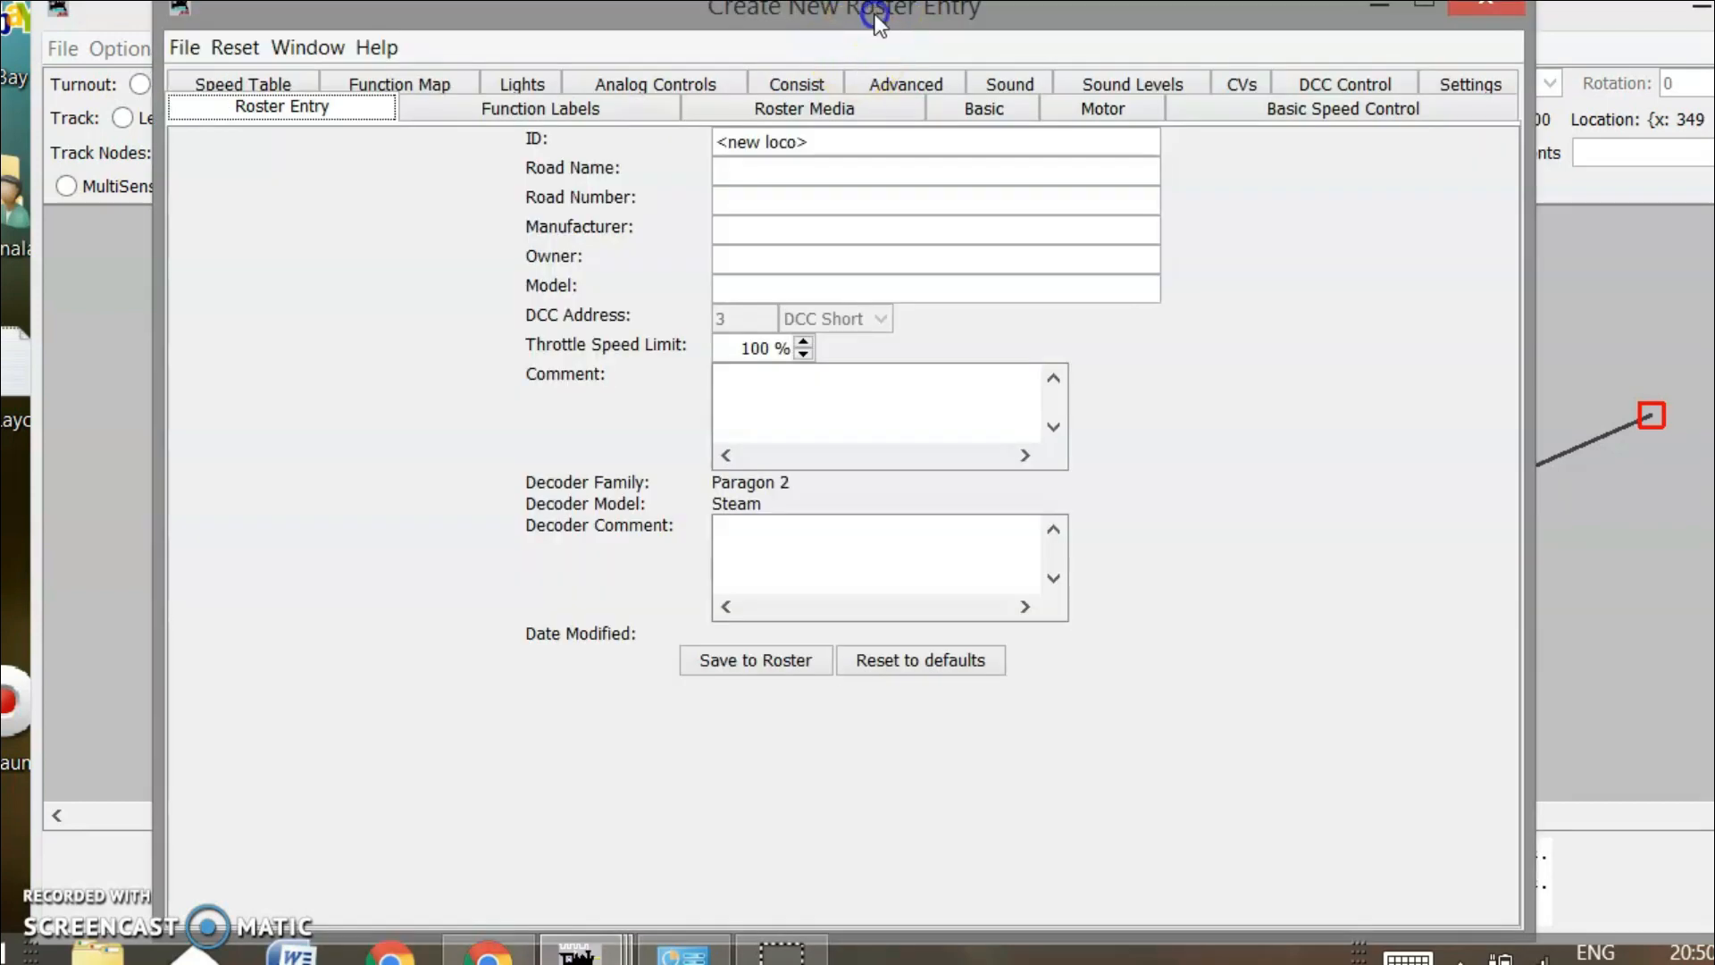
{"action": "left_click_drag", "start_coordinate": [876, 14], "coordinate": [875, 50]}
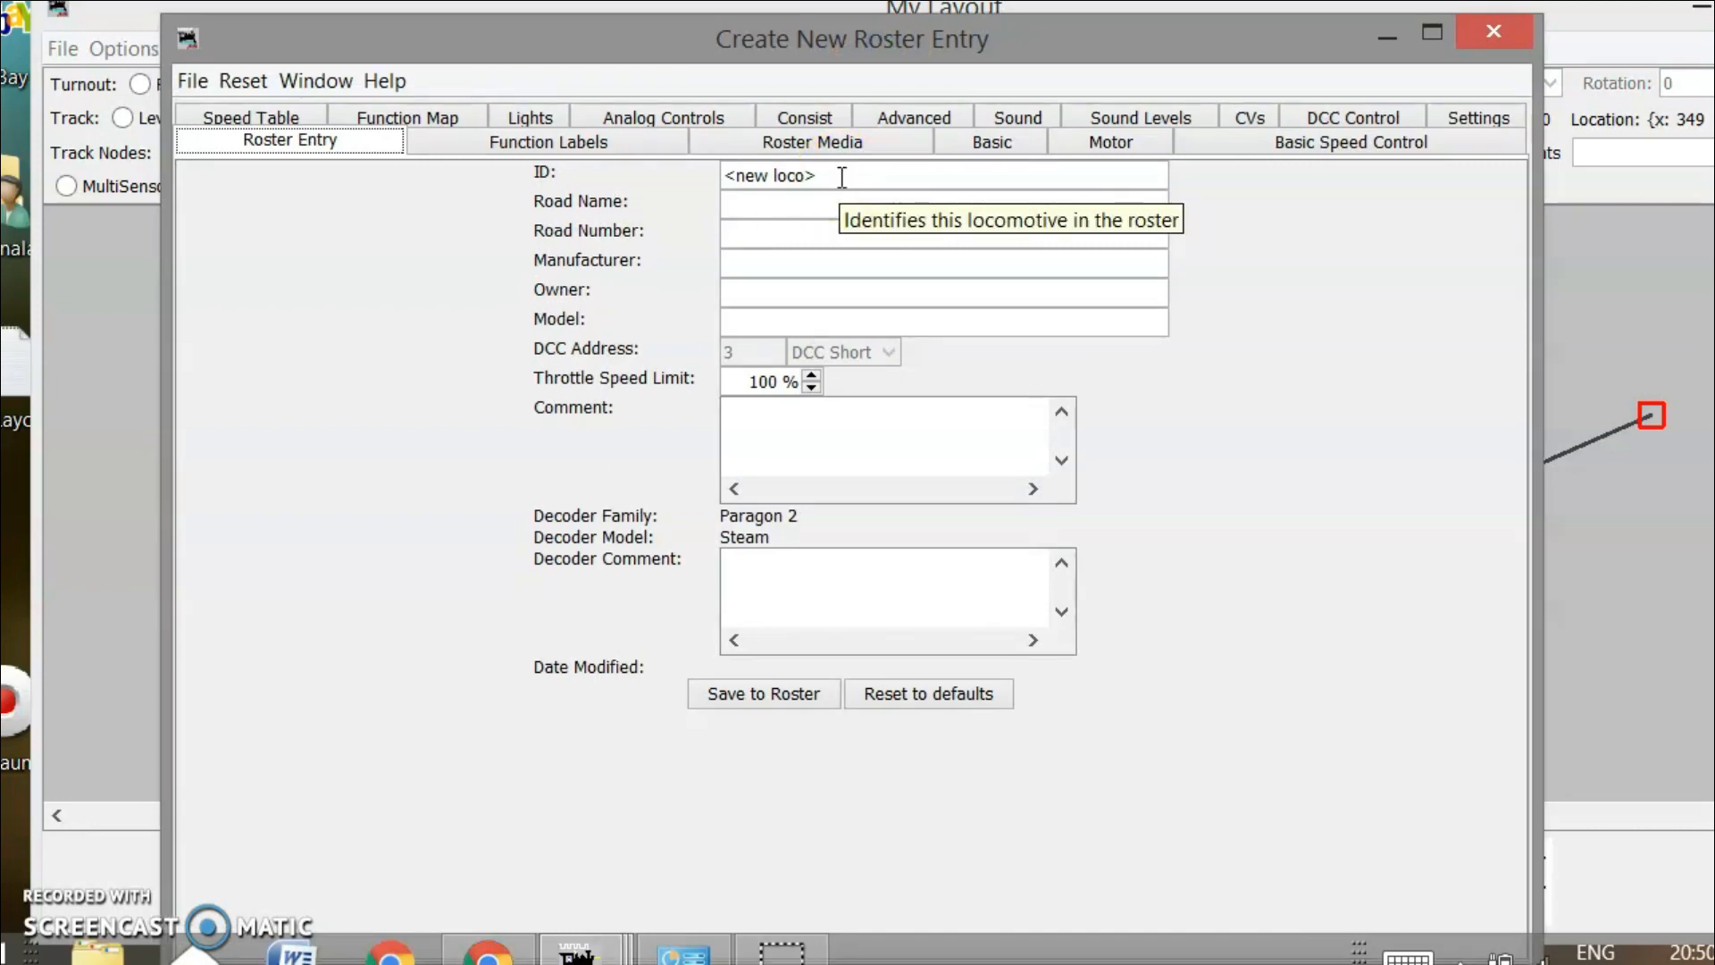
Enter ID 1199, road name New York Central and road number 1199
{"action": "triple_click", "coordinate": [728, 176]}
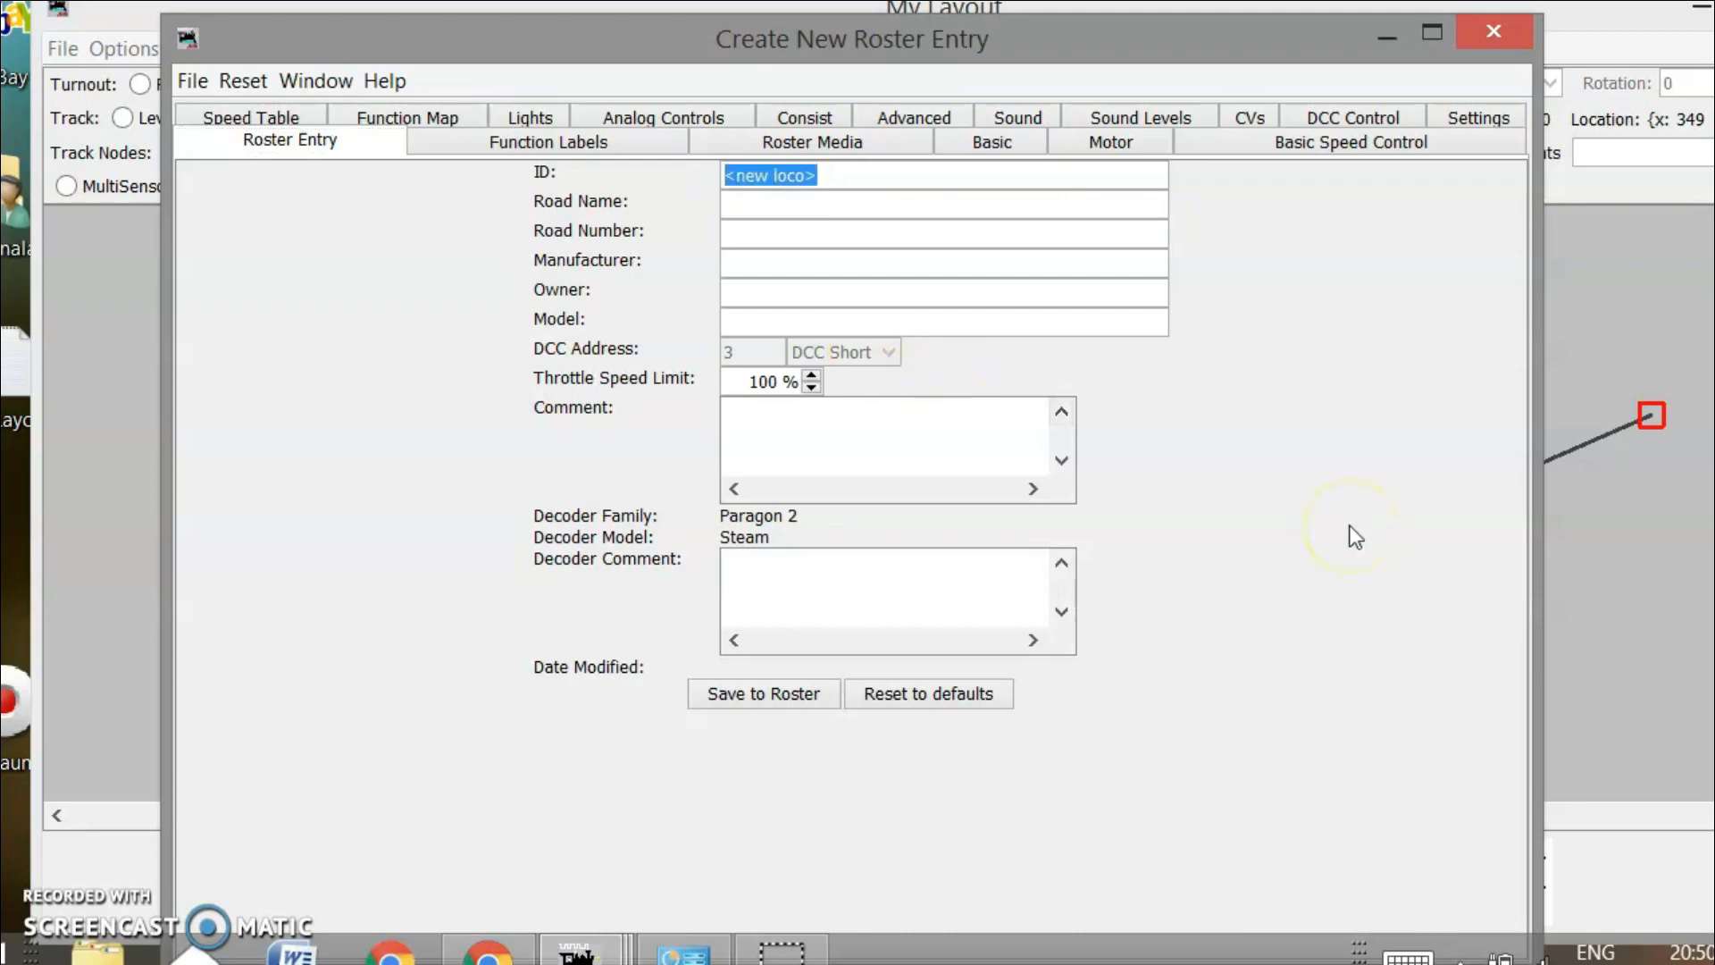
{"action": "type", "text": "1199"}
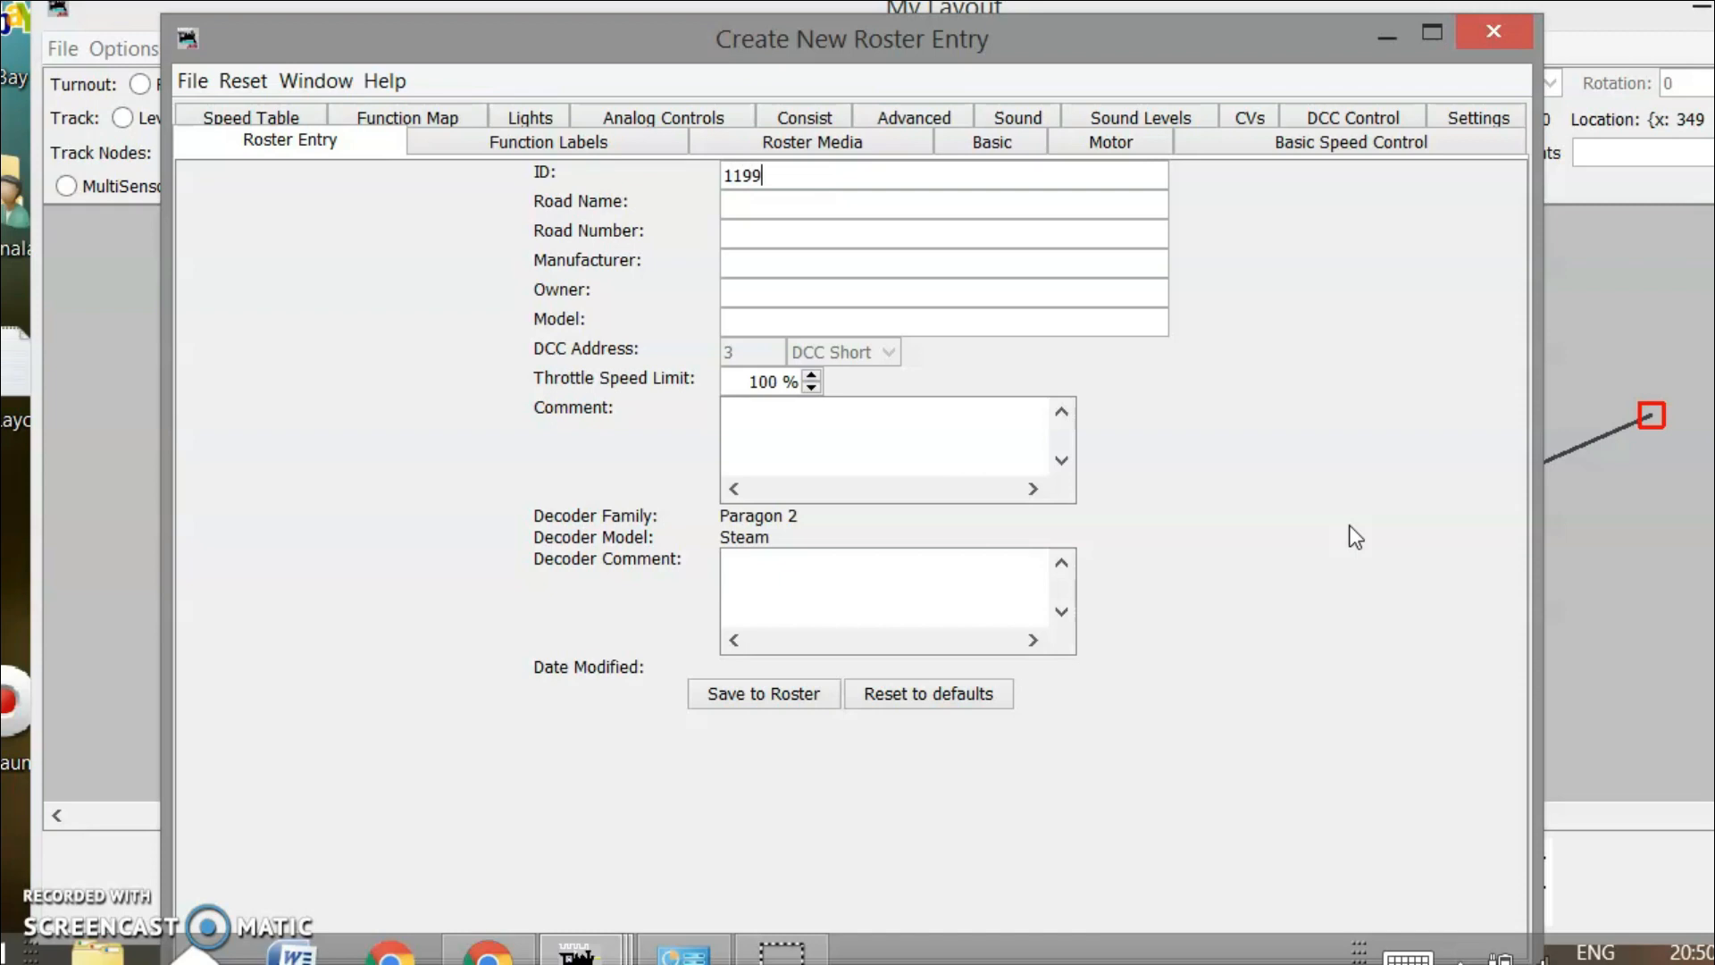
{"action": "left_click", "coordinate": [947, 211]}
{"action": "type", "text": "New York Central"}
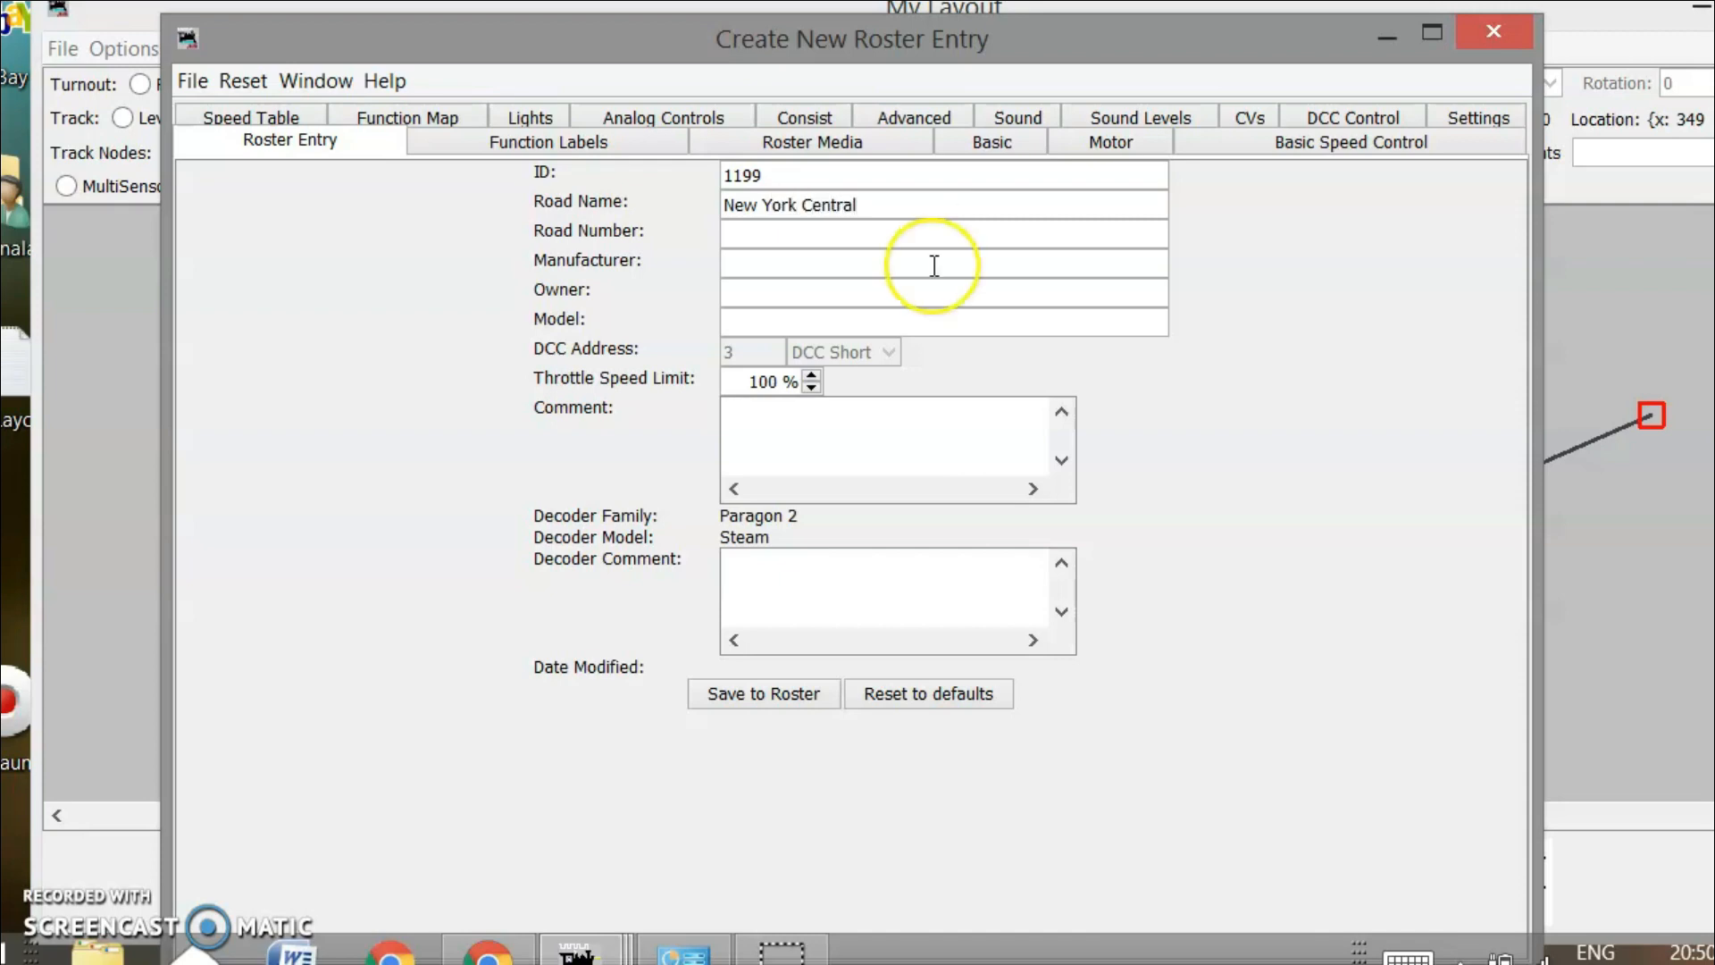
{"action": "left_click", "coordinate": [929, 237]}
{"action": "type", "text": "1199"}
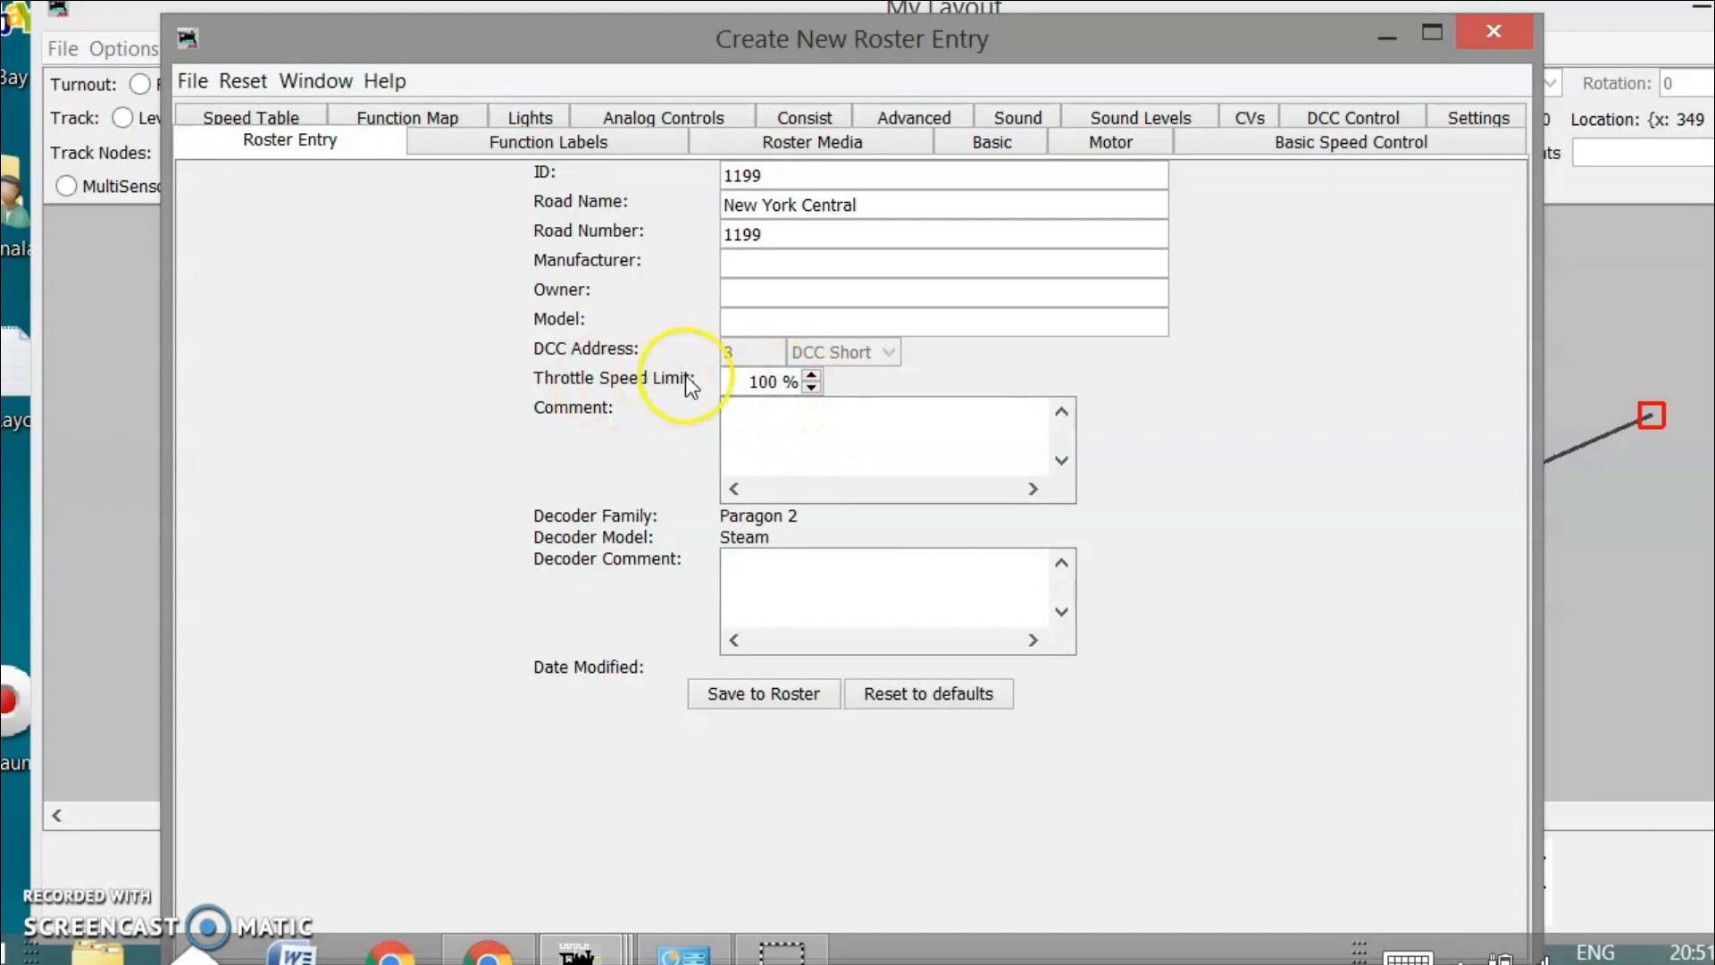
Lower the throttle speed limit to 80% and save the locomotive to the roster
{"action": "mouse_move", "coordinate": [783, 381]}
{"action": "left_mouse_down"}
{"action": "mouse_move", "coordinate": [751, 379]}
{"action": "mouse_move", "coordinate": [780, 376]}
{"action": "left_mouse_up"}
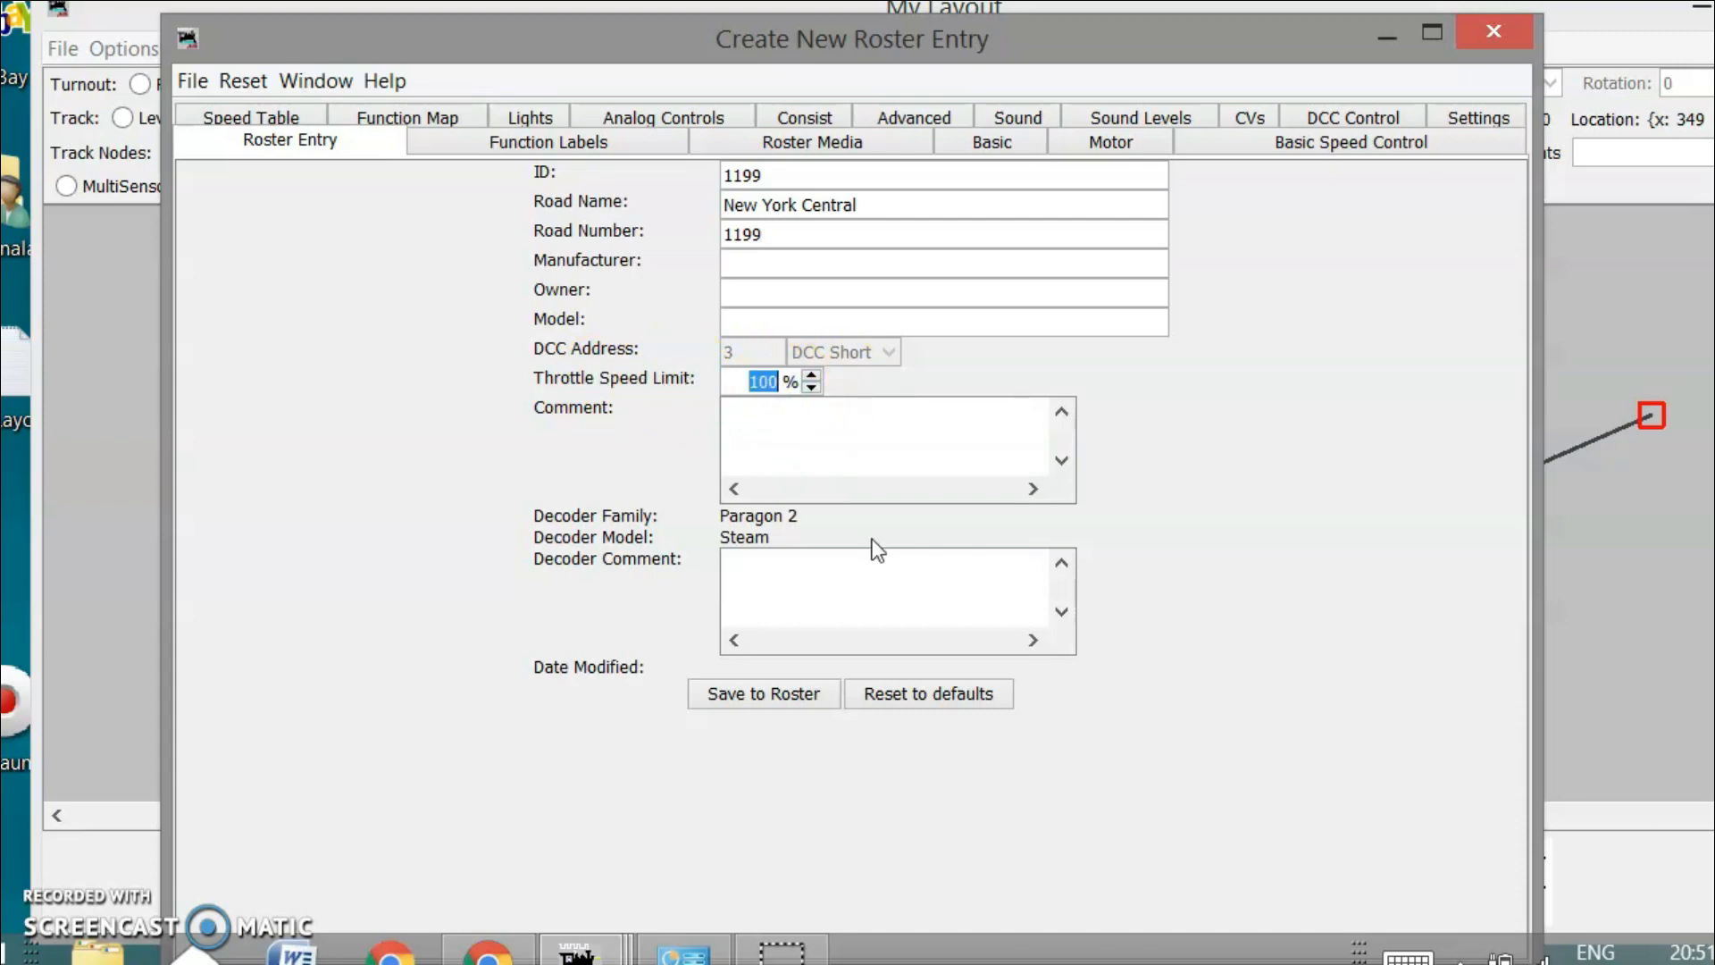
{"action": "type", "text": "80"}
{"action": "left_click", "coordinate": [844, 444]}
{"action": "left_click", "coordinate": [785, 695]}
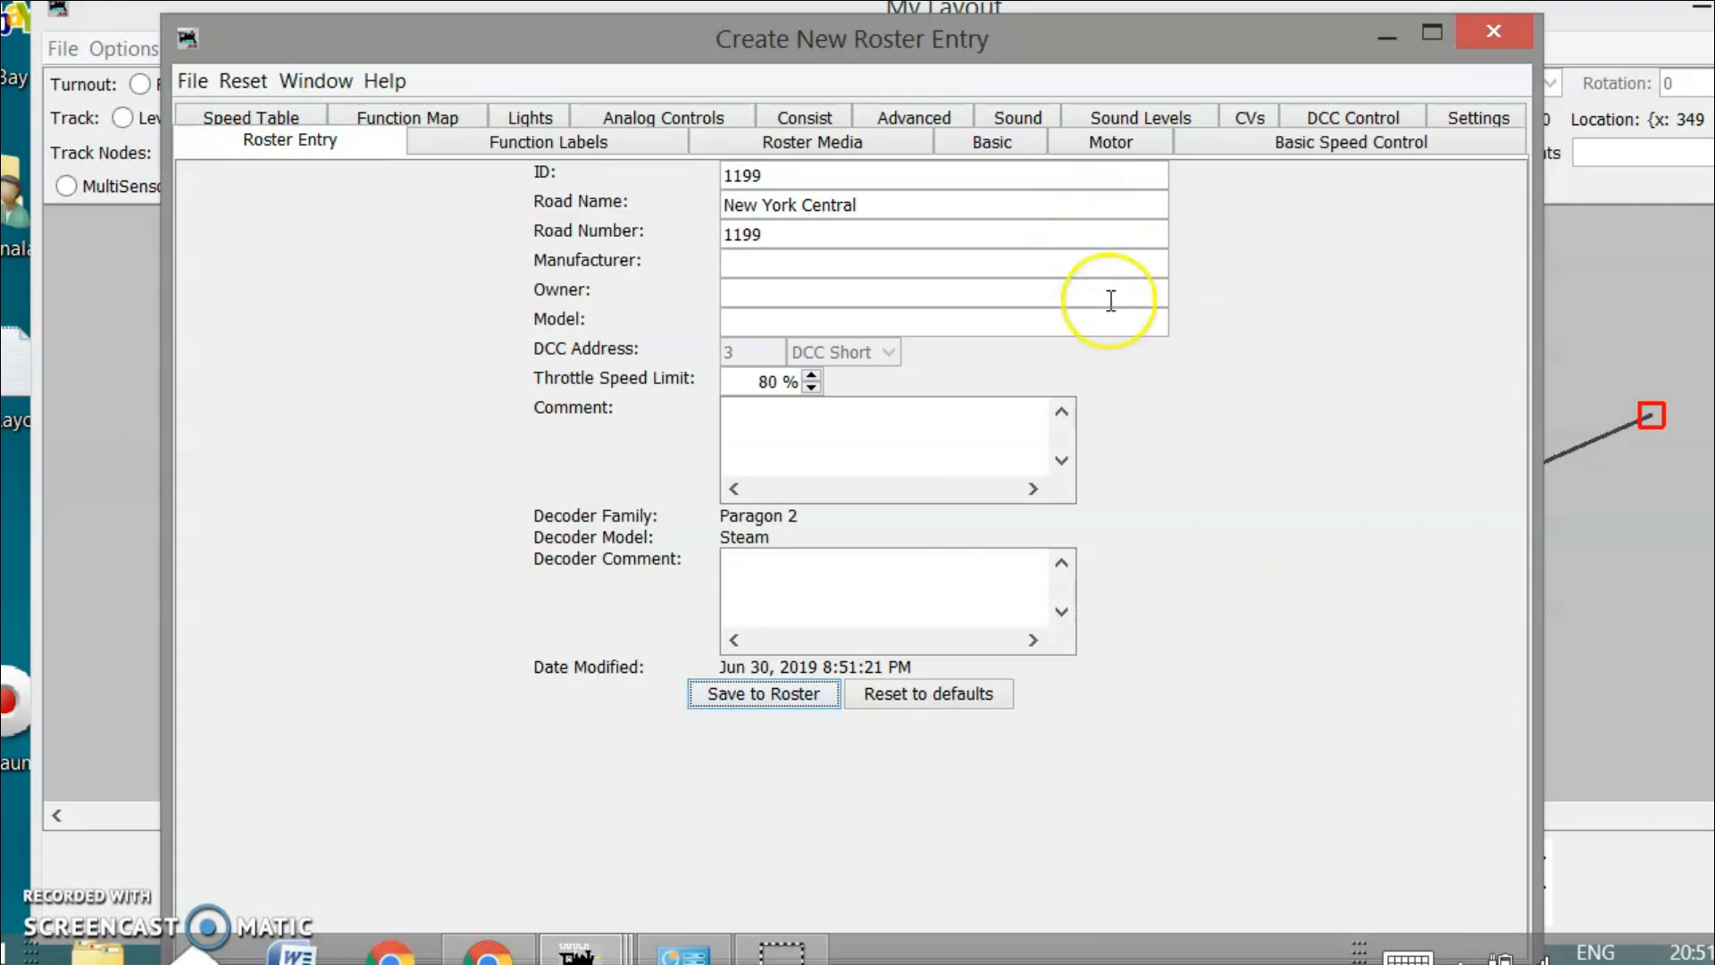
{"action": "left_click", "coordinate": [991, 147]}
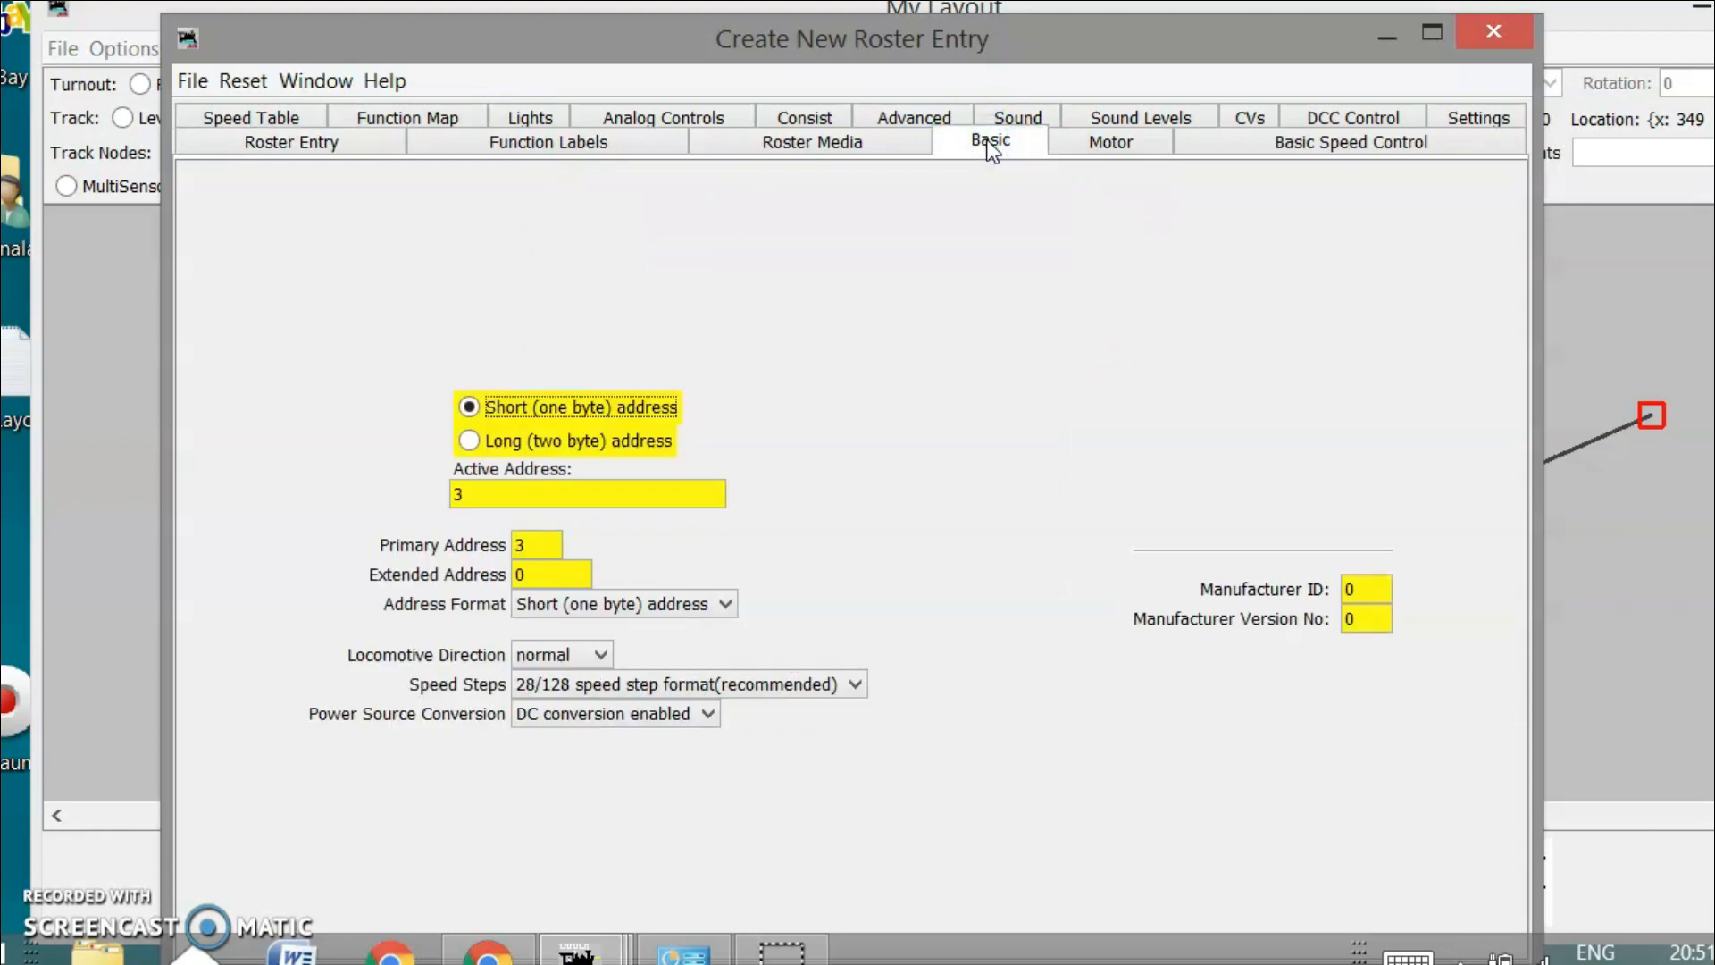
Switch locomotive 1199 to a long address of 1199 and re-save it to the roster
{"action": "left_click", "coordinate": [471, 441]}
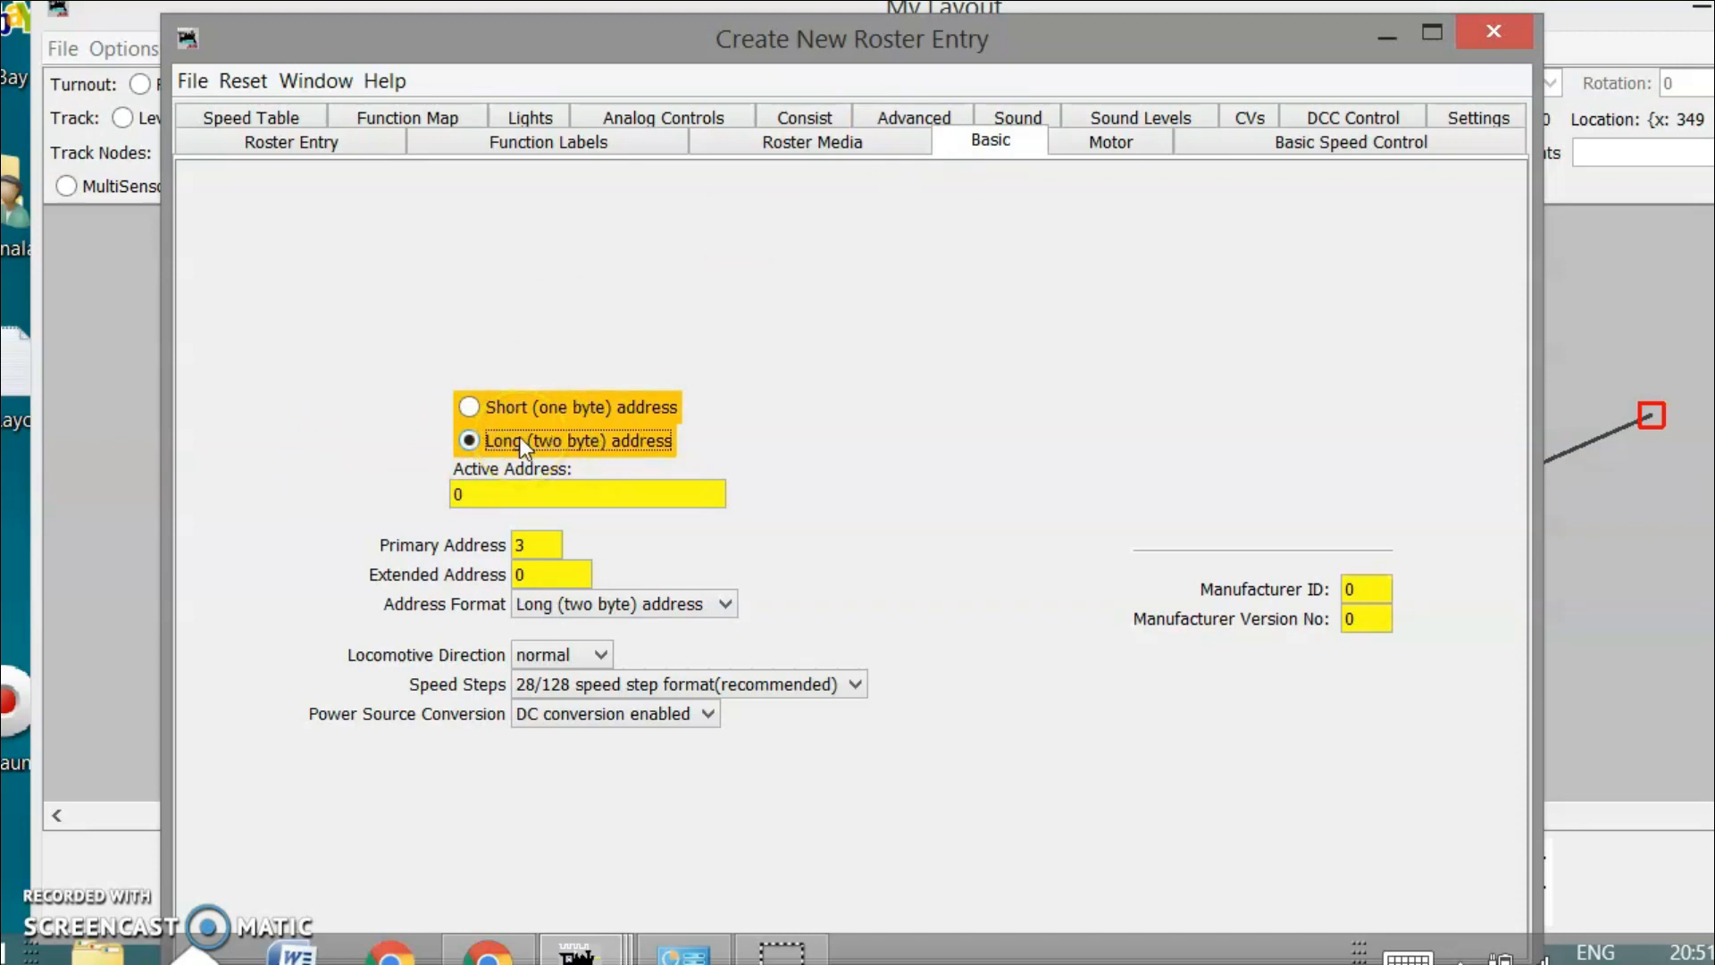
{"action": "left_click_drag", "start_coordinate": [488, 496], "coordinate": [436, 498]}
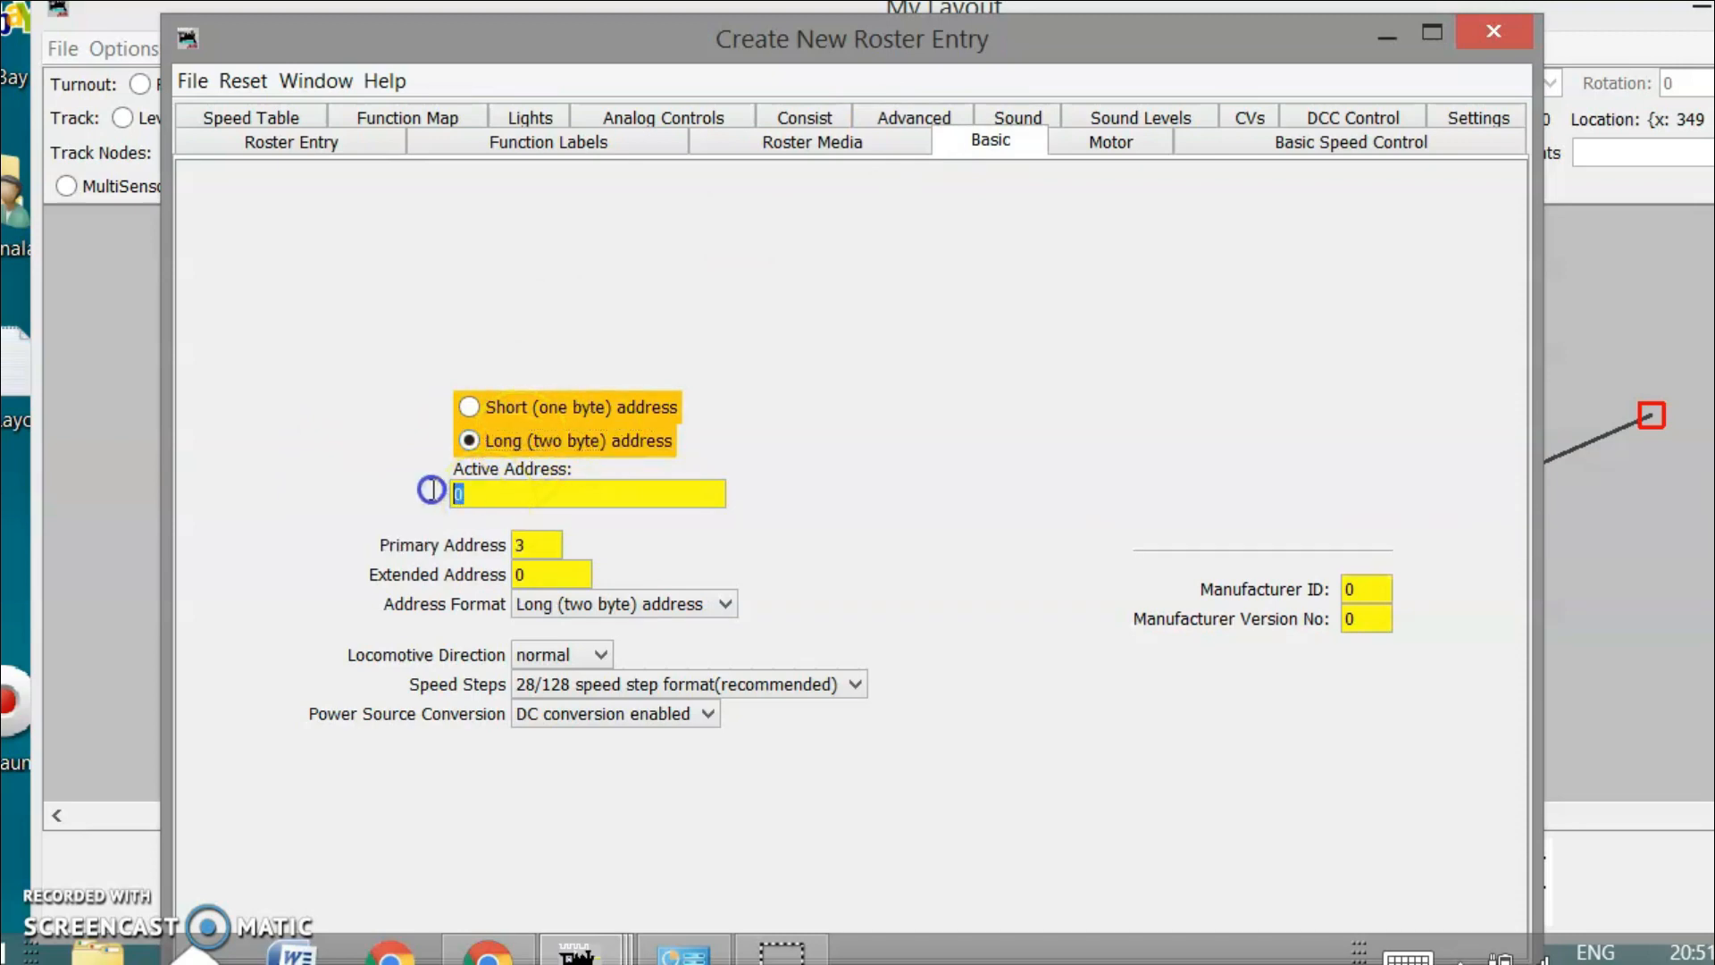
{"action": "type", "text": "1199"}
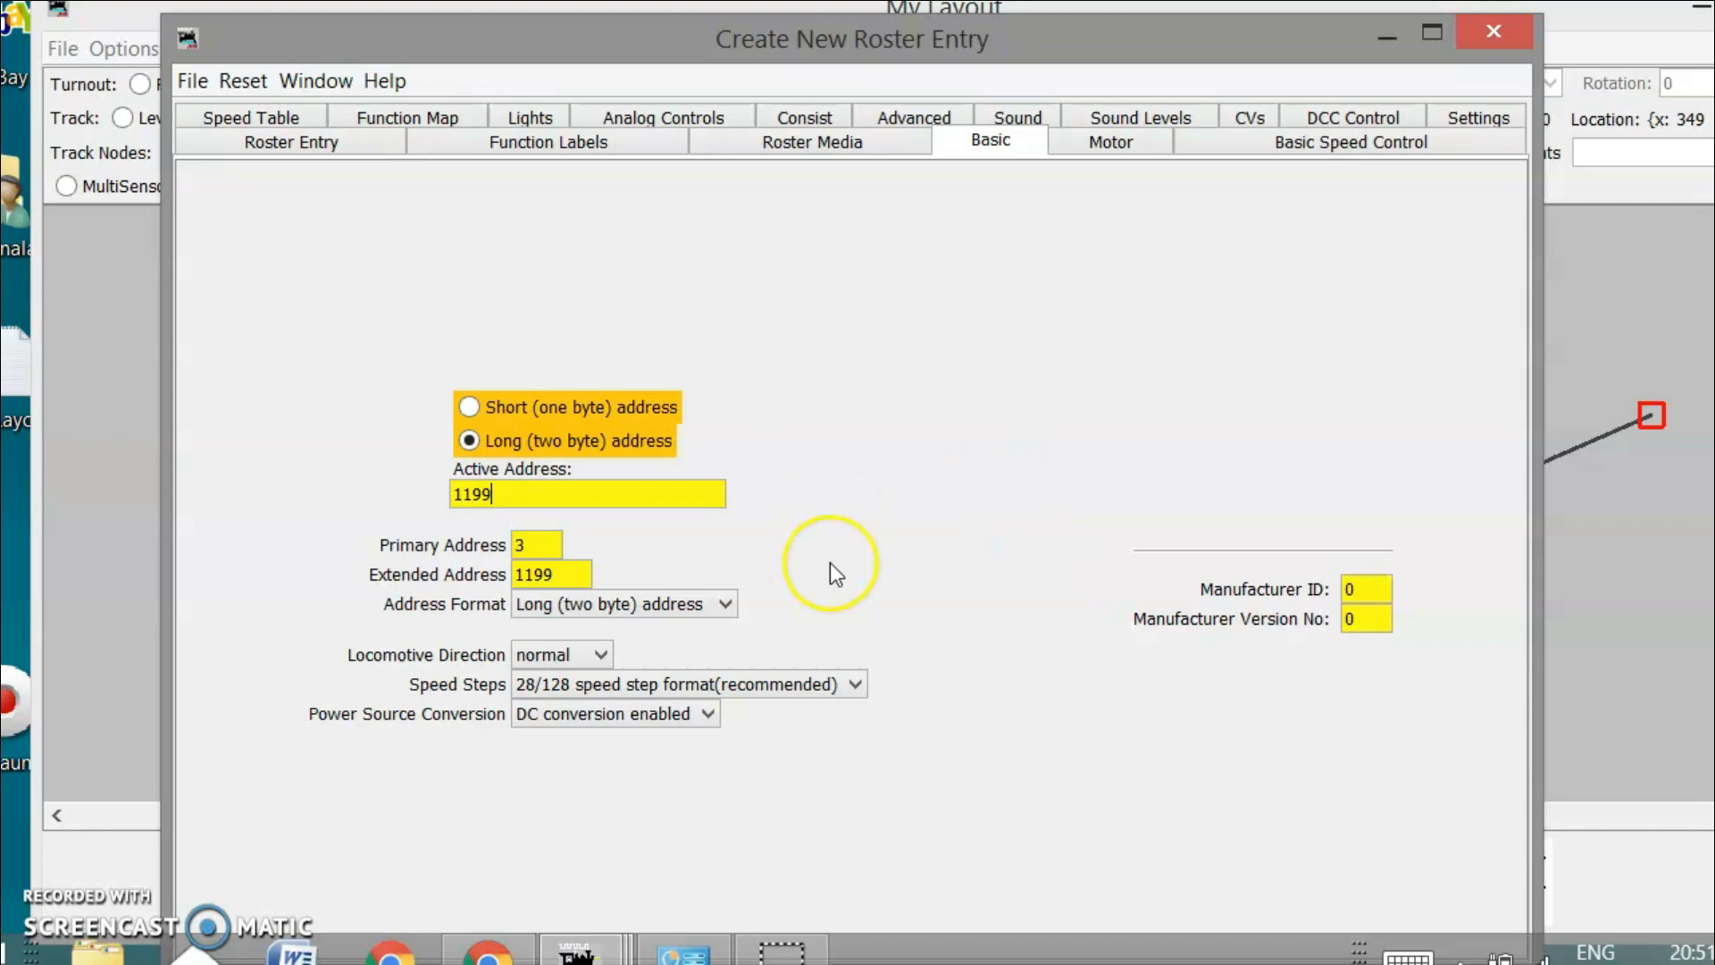
{"action": "left_click_drag", "start_coordinate": [855, 32], "coordinate": [864, 9]}
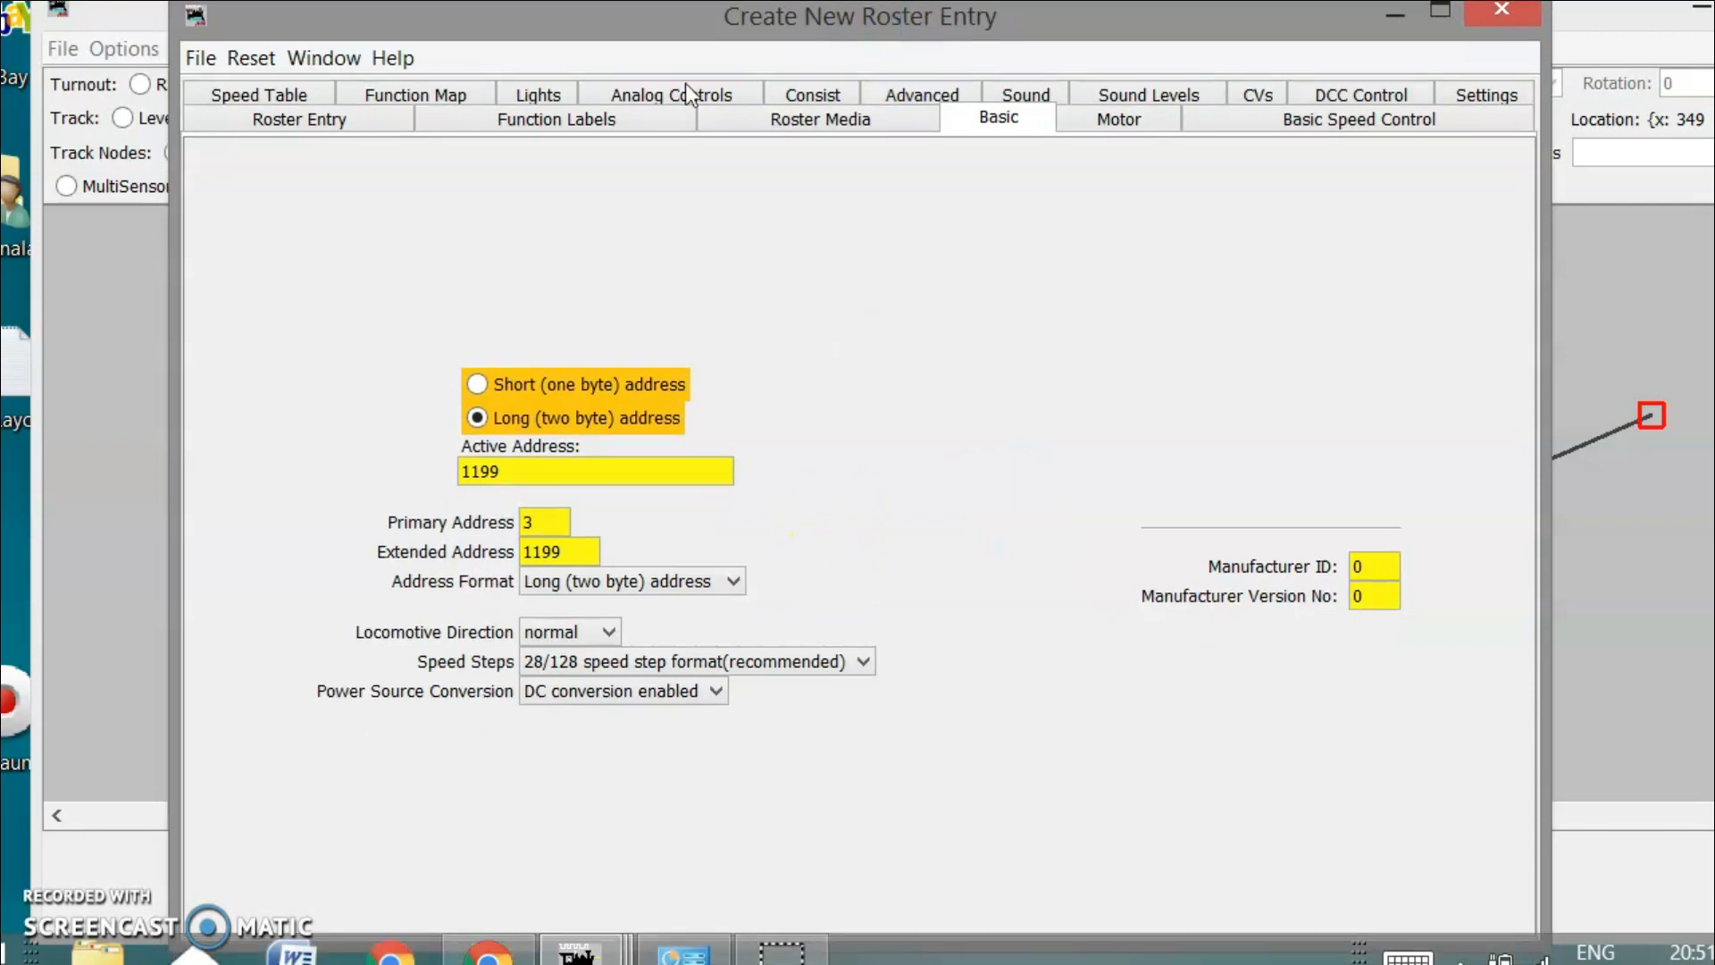
{"action": "left_click", "coordinate": [311, 112]}
{"action": "left_click", "coordinate": [754, 670]}
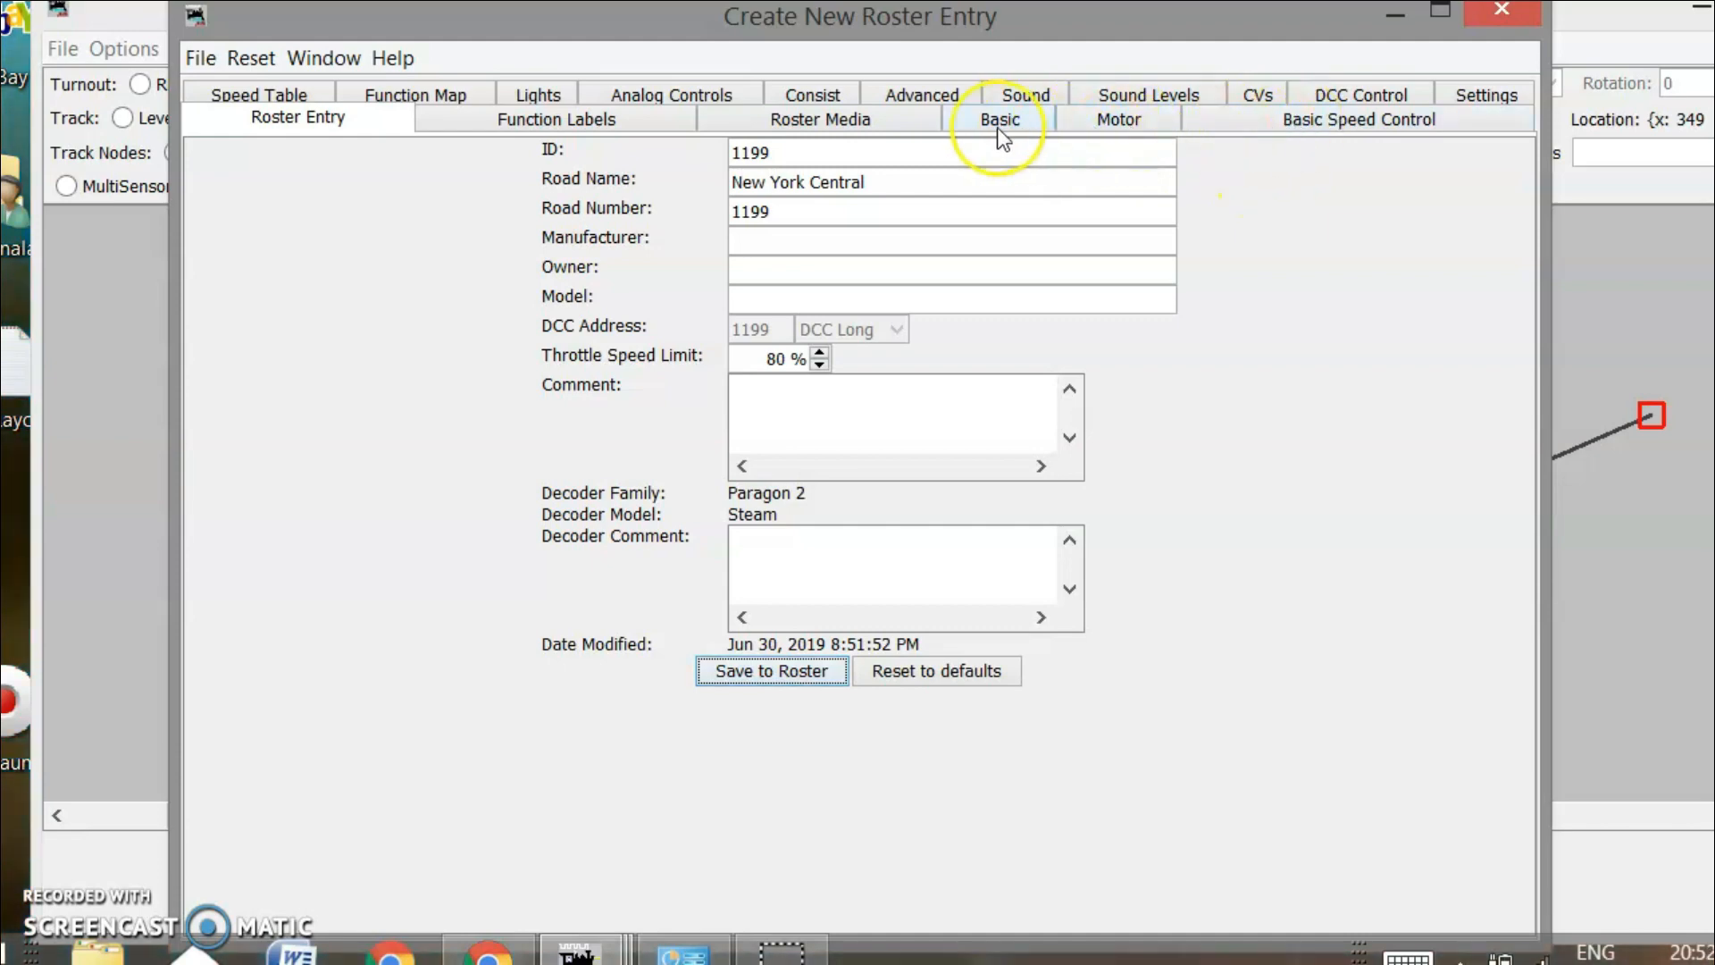
Check the Roster Media tab, then enable the speed table on the Speed Table tab
{"action": "left_click", "coordinate": [853, 121]}
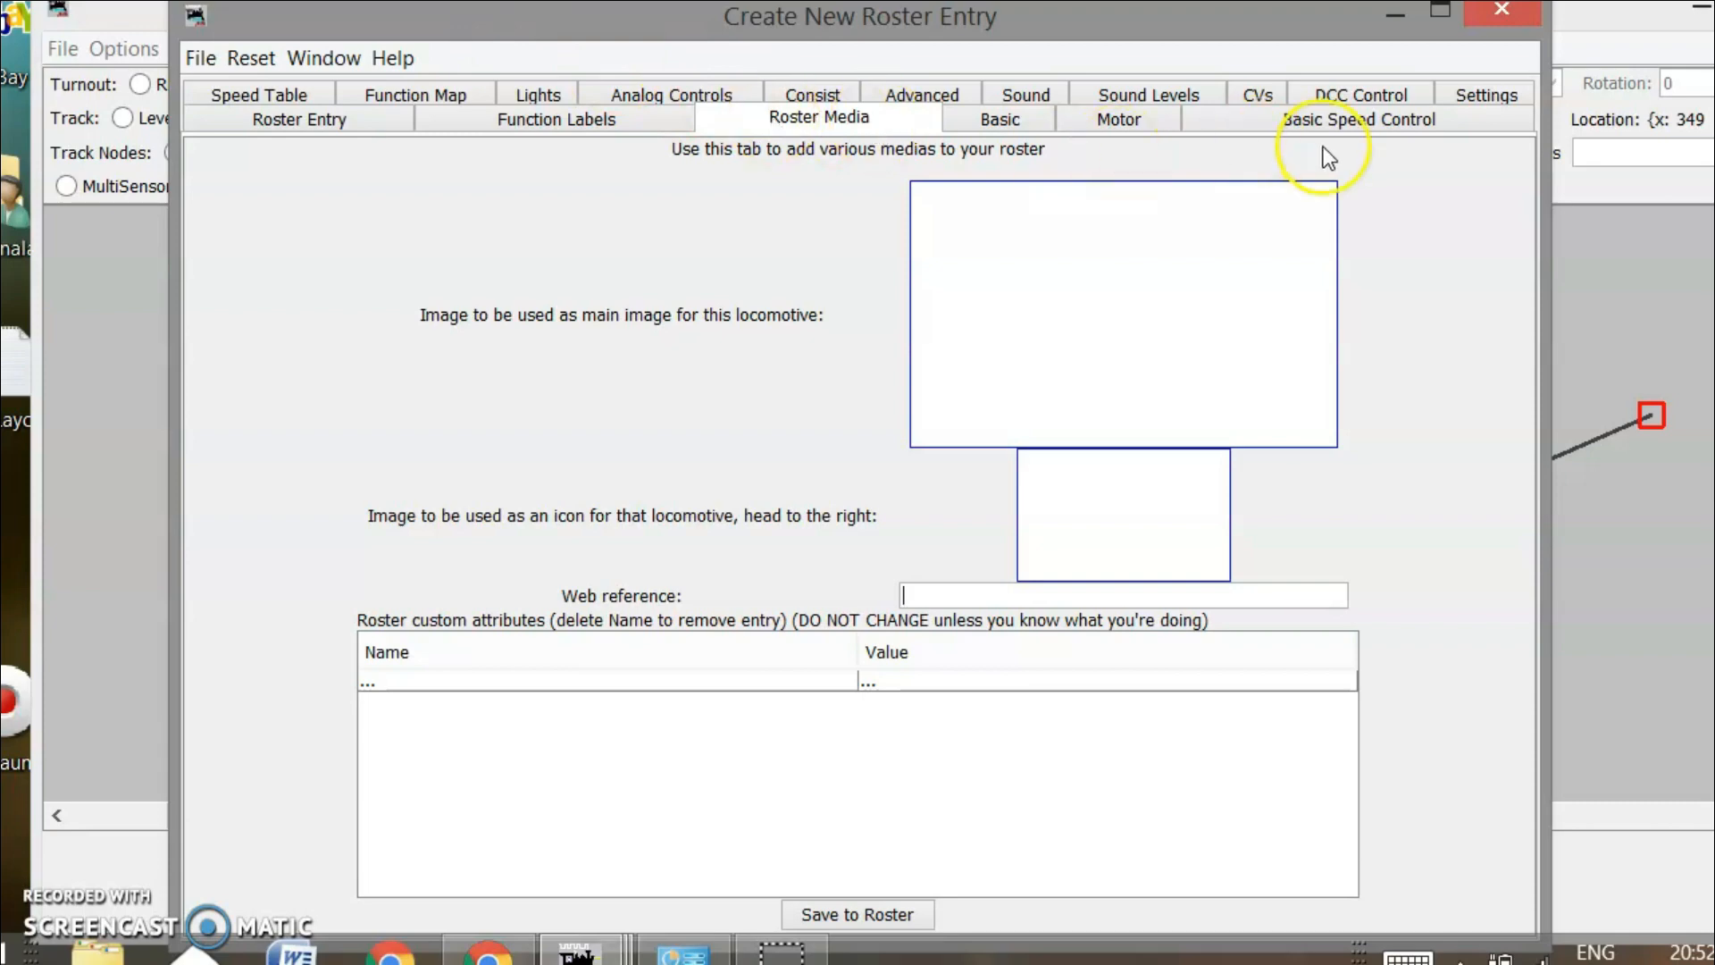
{"action": "left_click", "coordinate": [236, 94]}
{"action": "left_click", "coordinate": [740, 263]}
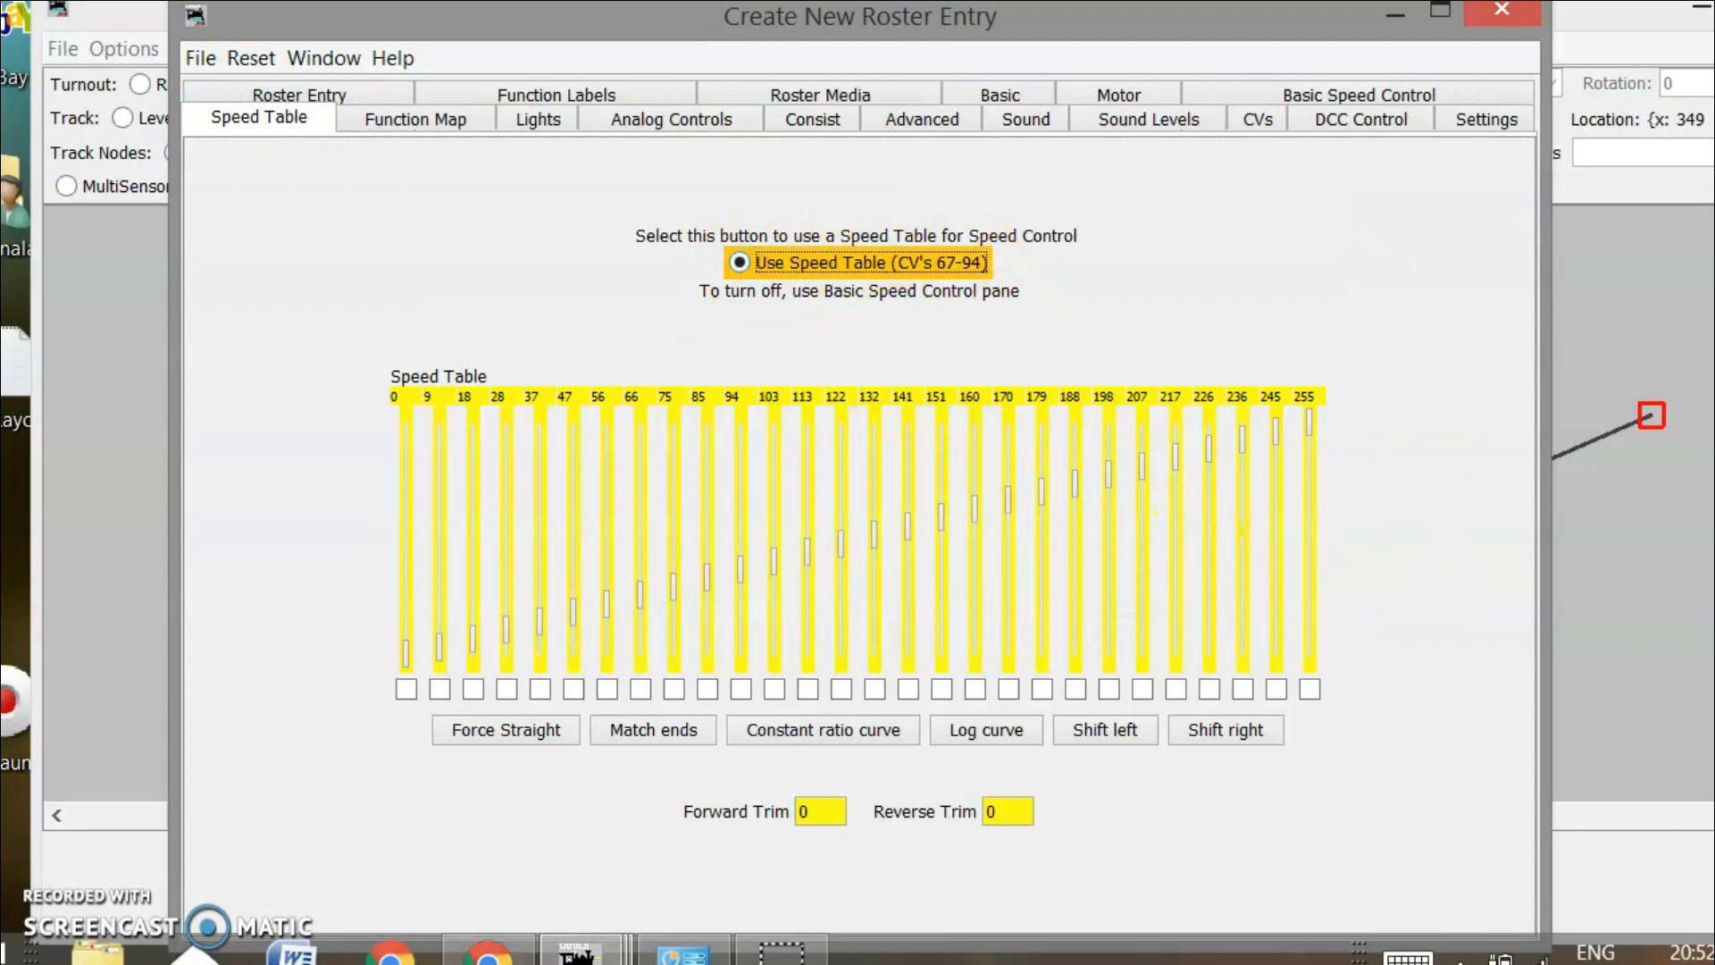
{"action": "left_click_drag", "start_coordinate": [1141, 36], "coordinate": [1144, 16]}
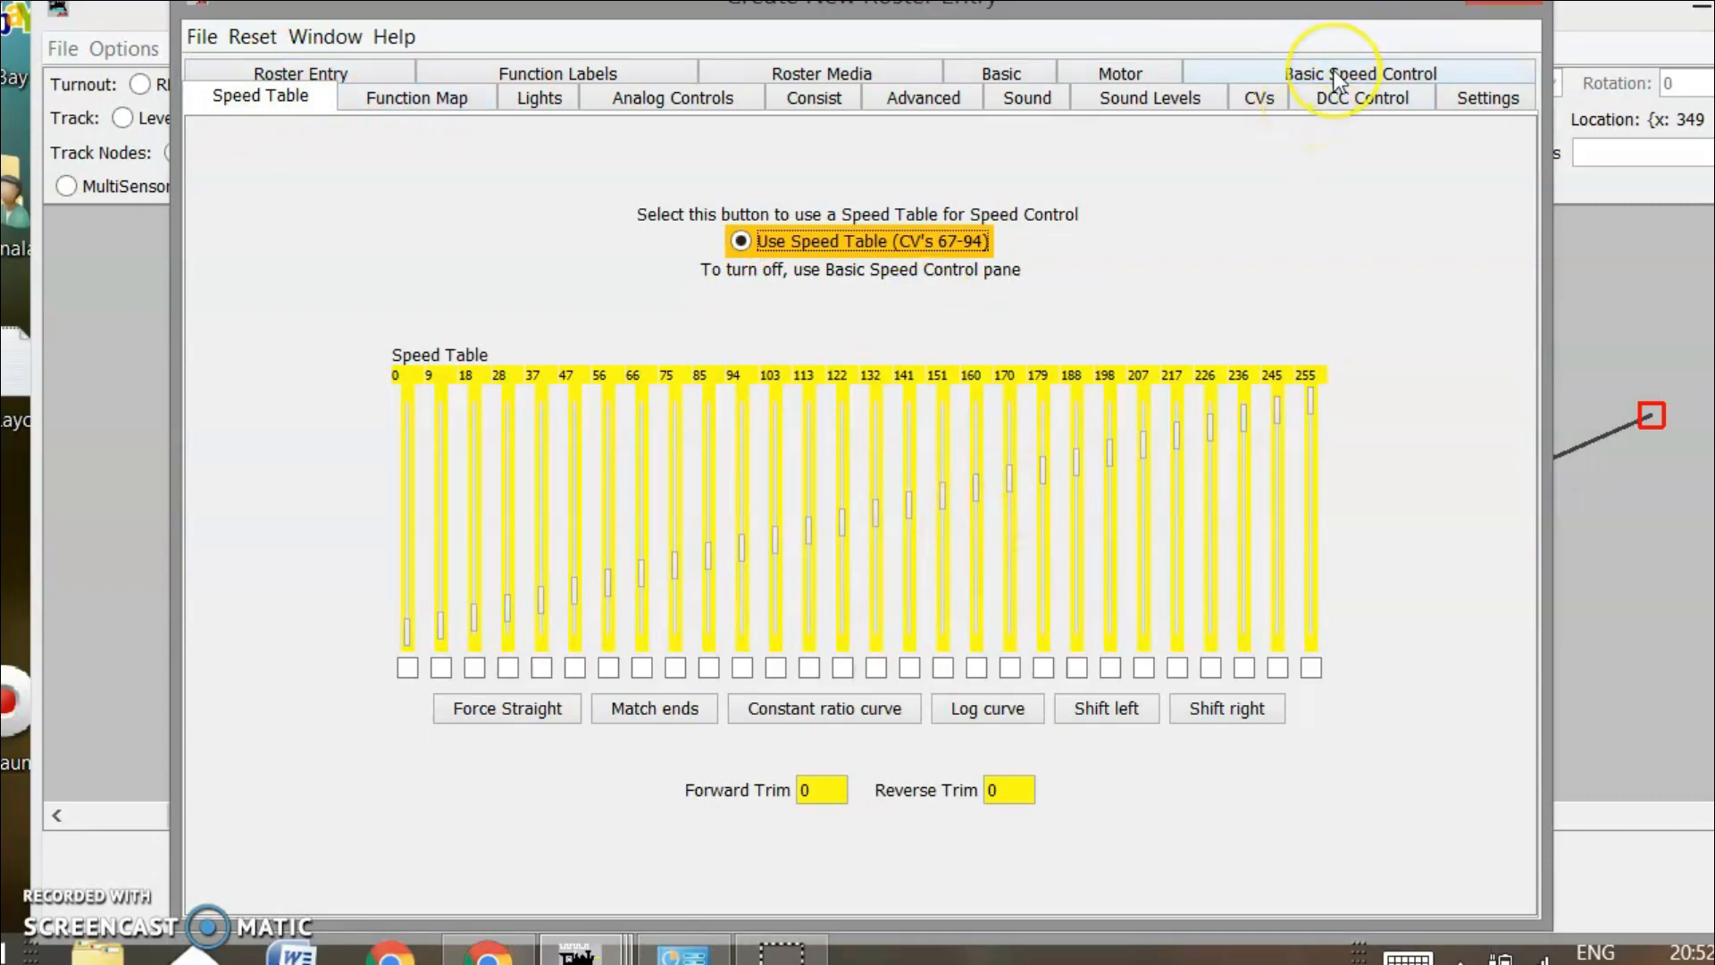
Save locomotive 1199 to the roster from the Roster Entry tab and close the window
{"action": "left_click", "coordinate": [327, 75]}
{"action": "left_click", "coordinate": [780, 651]}
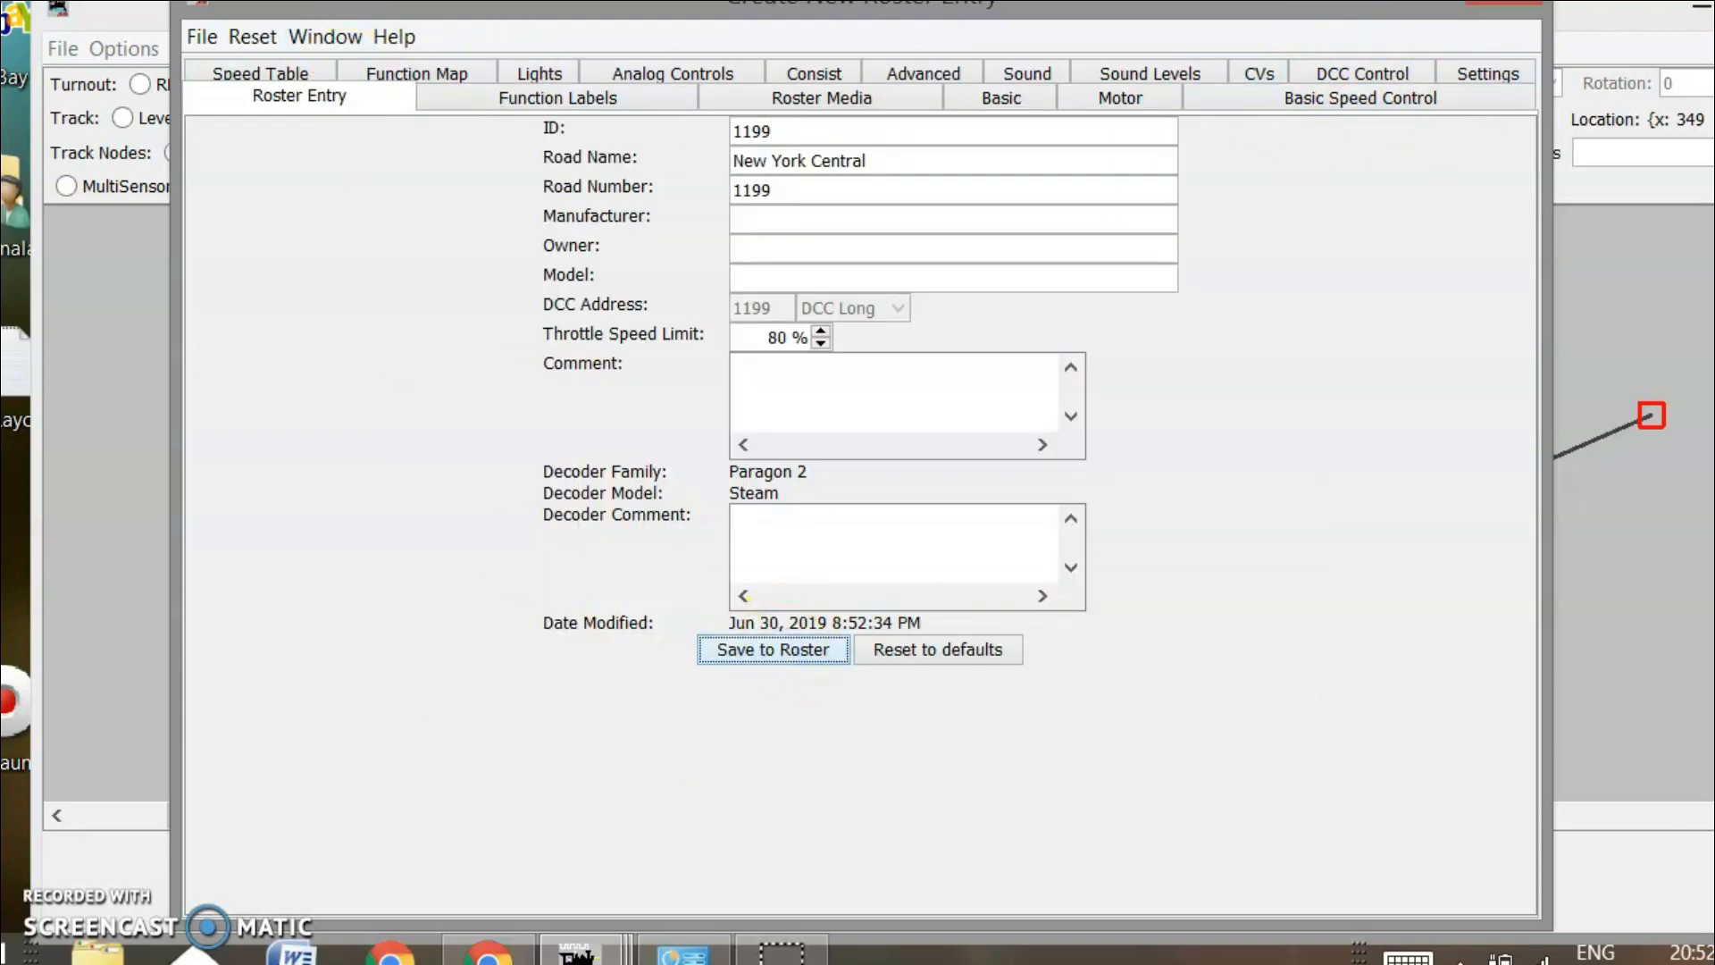
{"action": "left_click_drag", "start_coordinate": [1097, 8], "coordinate": [1091, 72]}
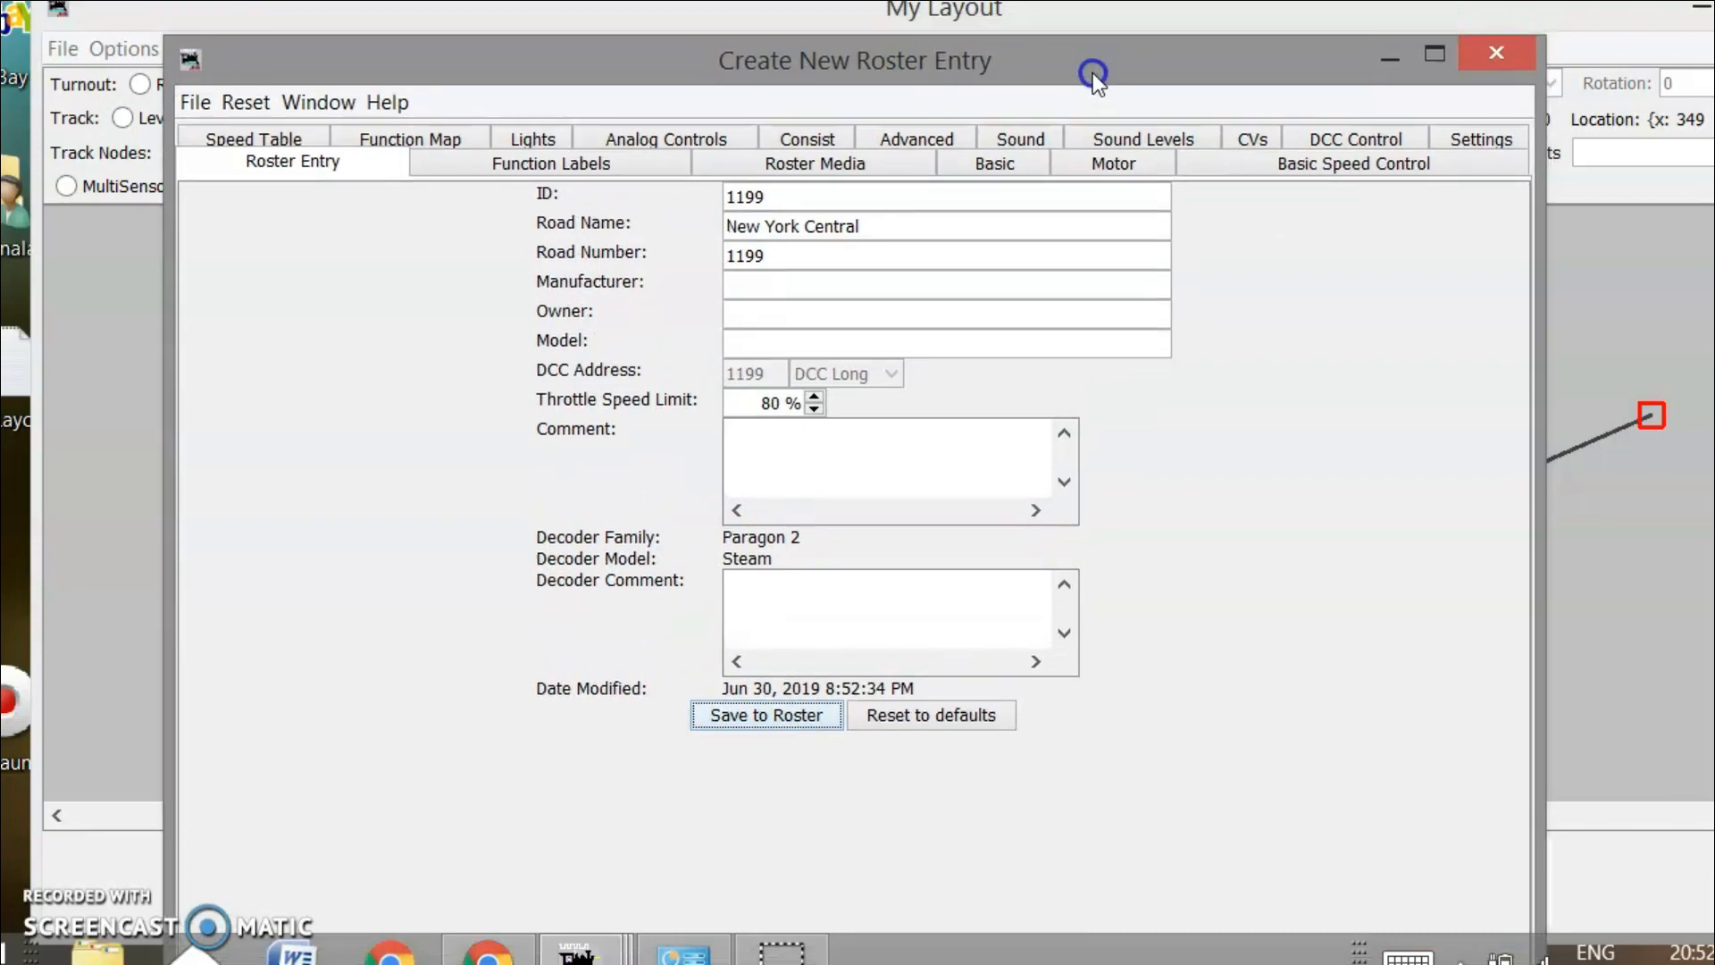
{"action": "left_click", "coordinate": [1494, 50]}
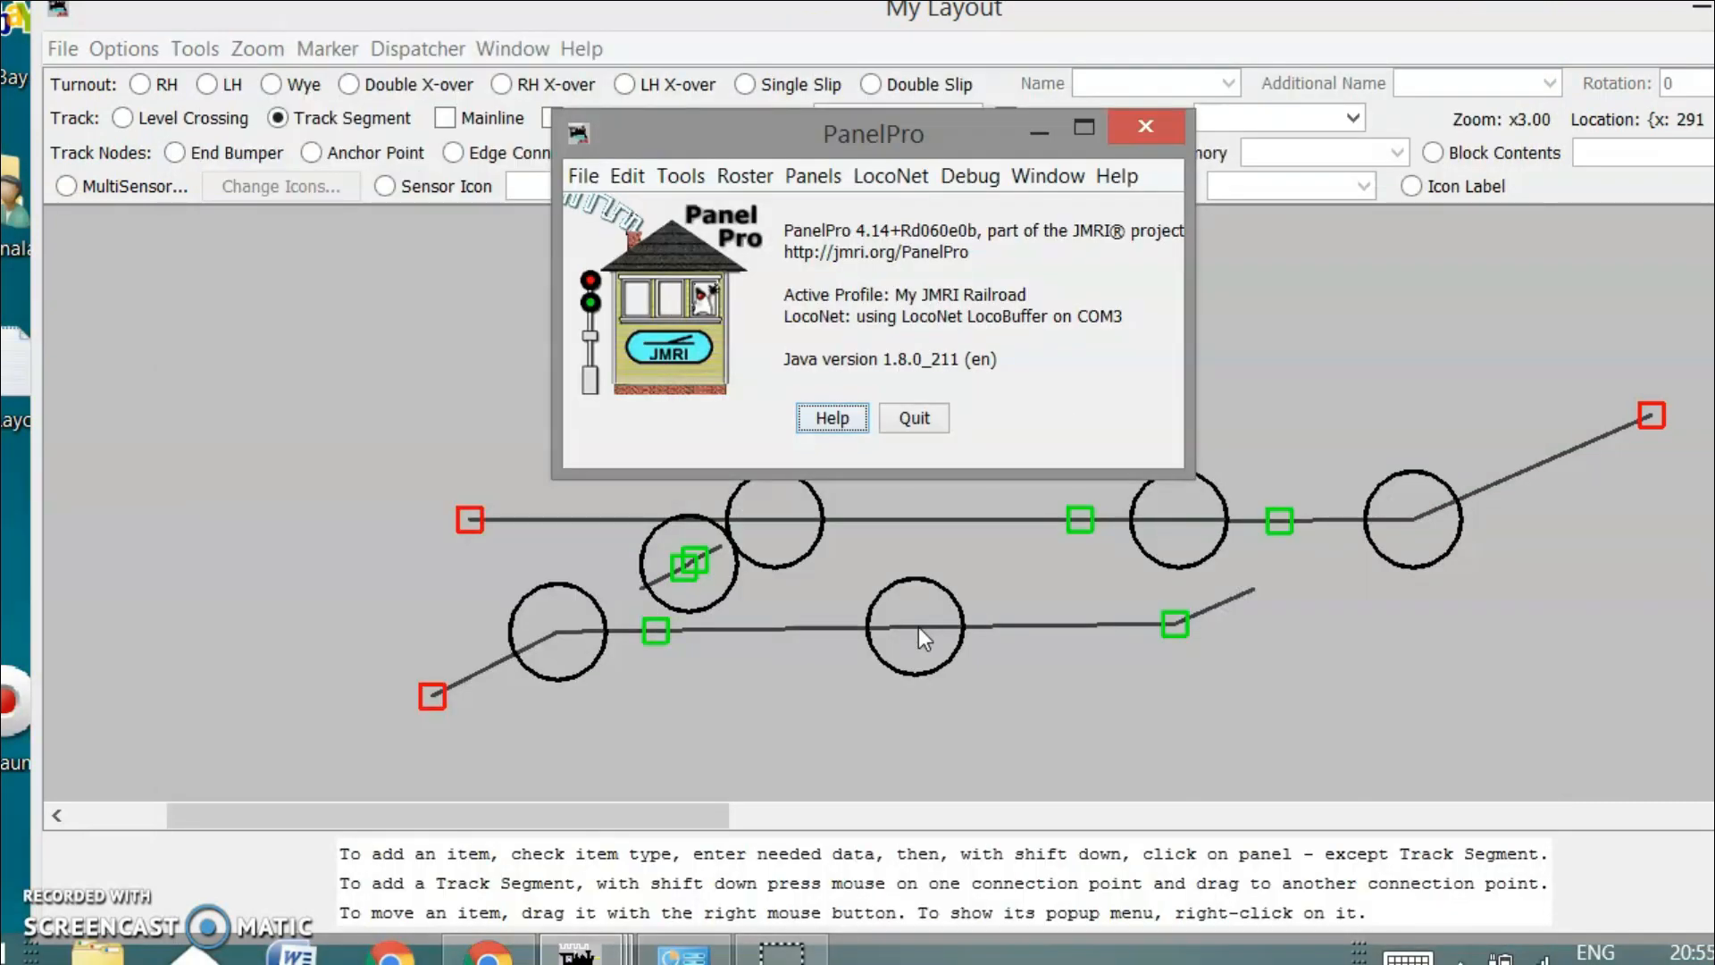
Open Roster: All Entries and select locomotive 1199 (New York Central, Paragon 2 Steam, address 1199)
{"action": "left_click_drag", "start_coordinate": [861, 131], "coordinate": [843, 83]}
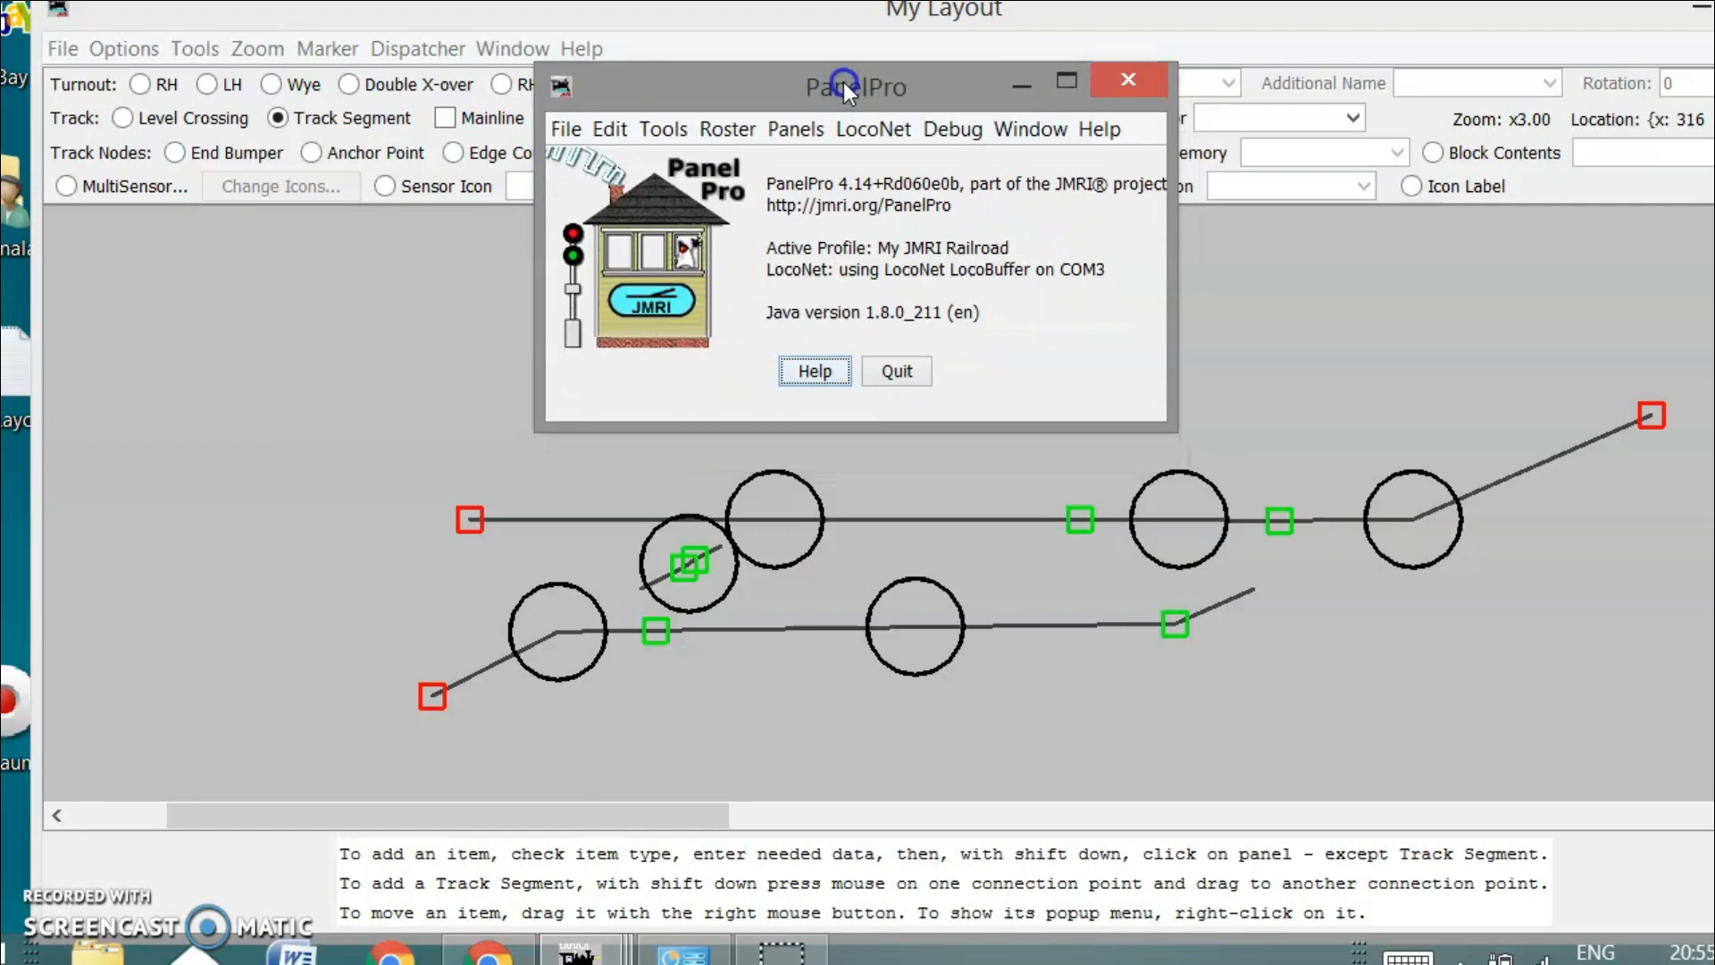
{"action": "left_click", "coordinate": [706, 128]}
{"action": "left_click", "coordinate": [770, 168]}
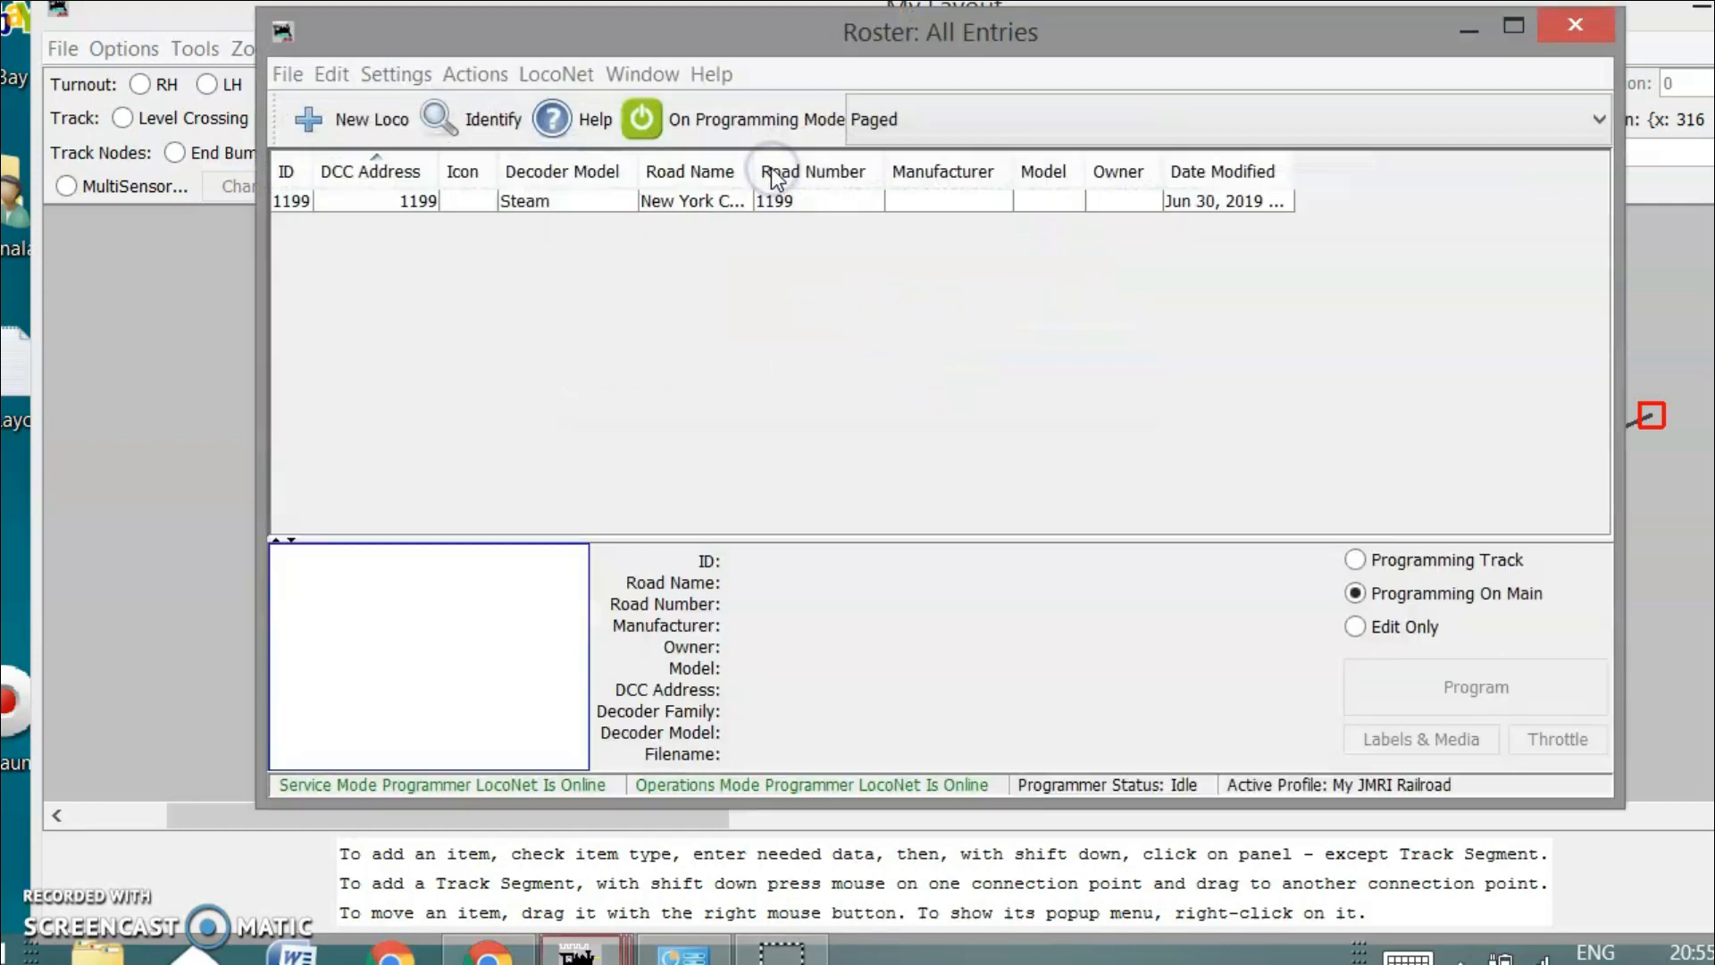
{"action": "left_click_drag", "start_coordinate": [867, 37], "coordinate": [784, 21]}
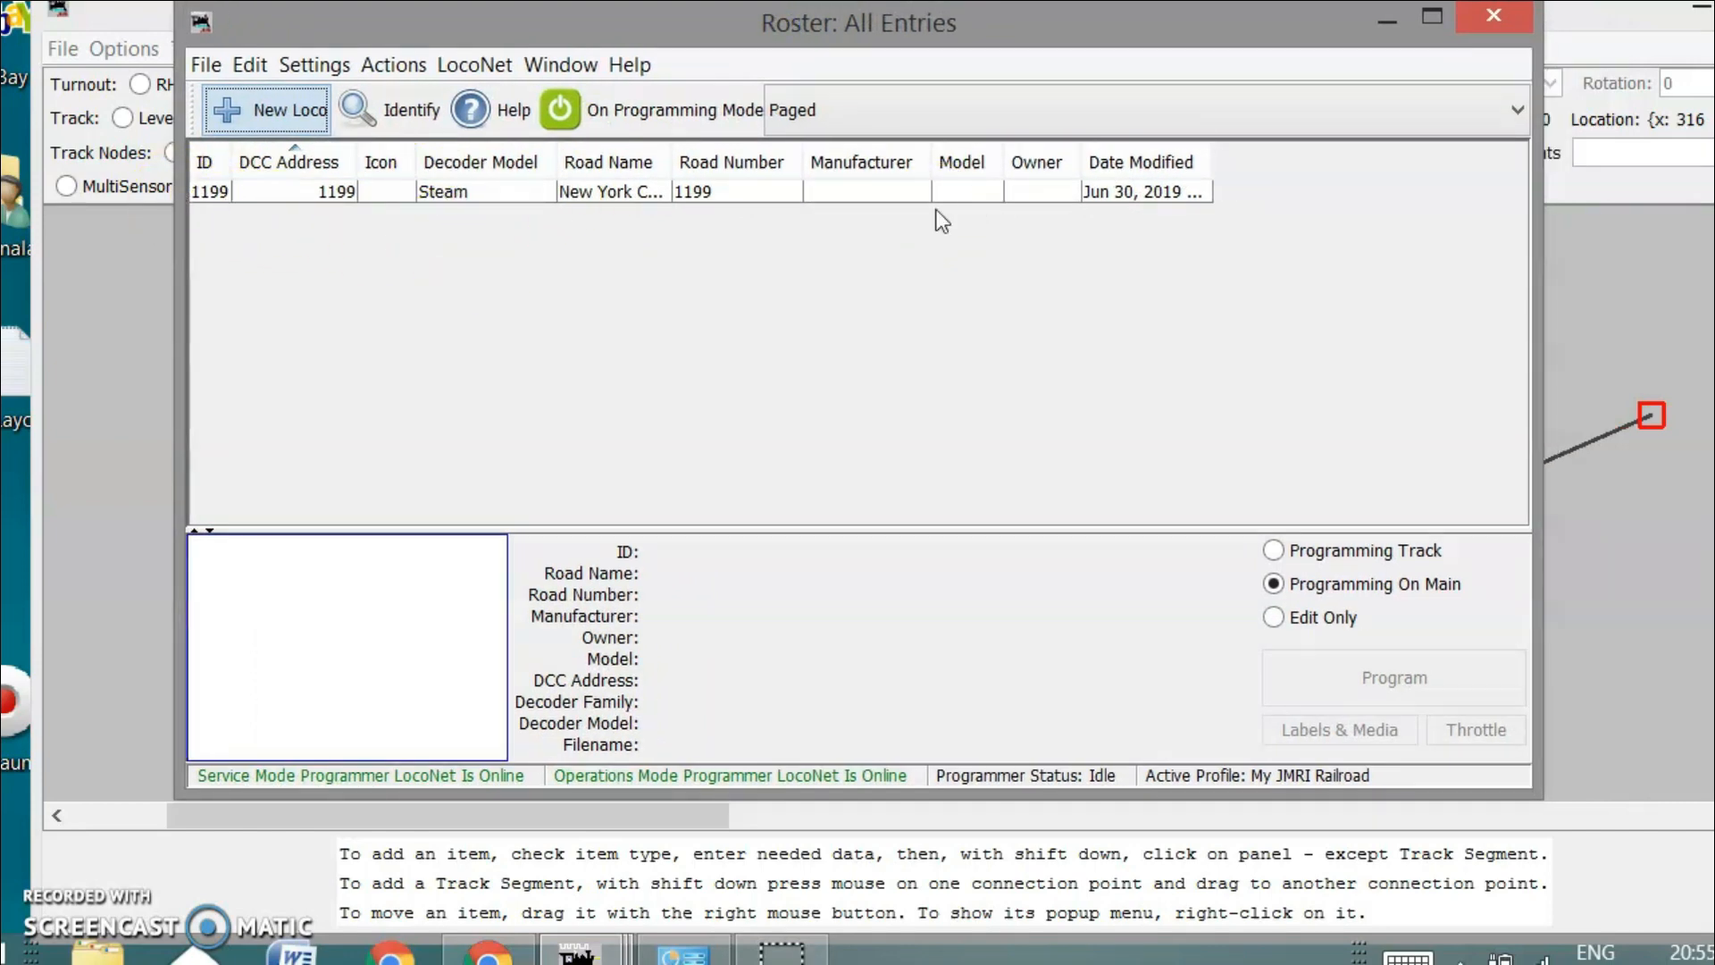
{"action": "left_click", "coordinate": [348, 183]}
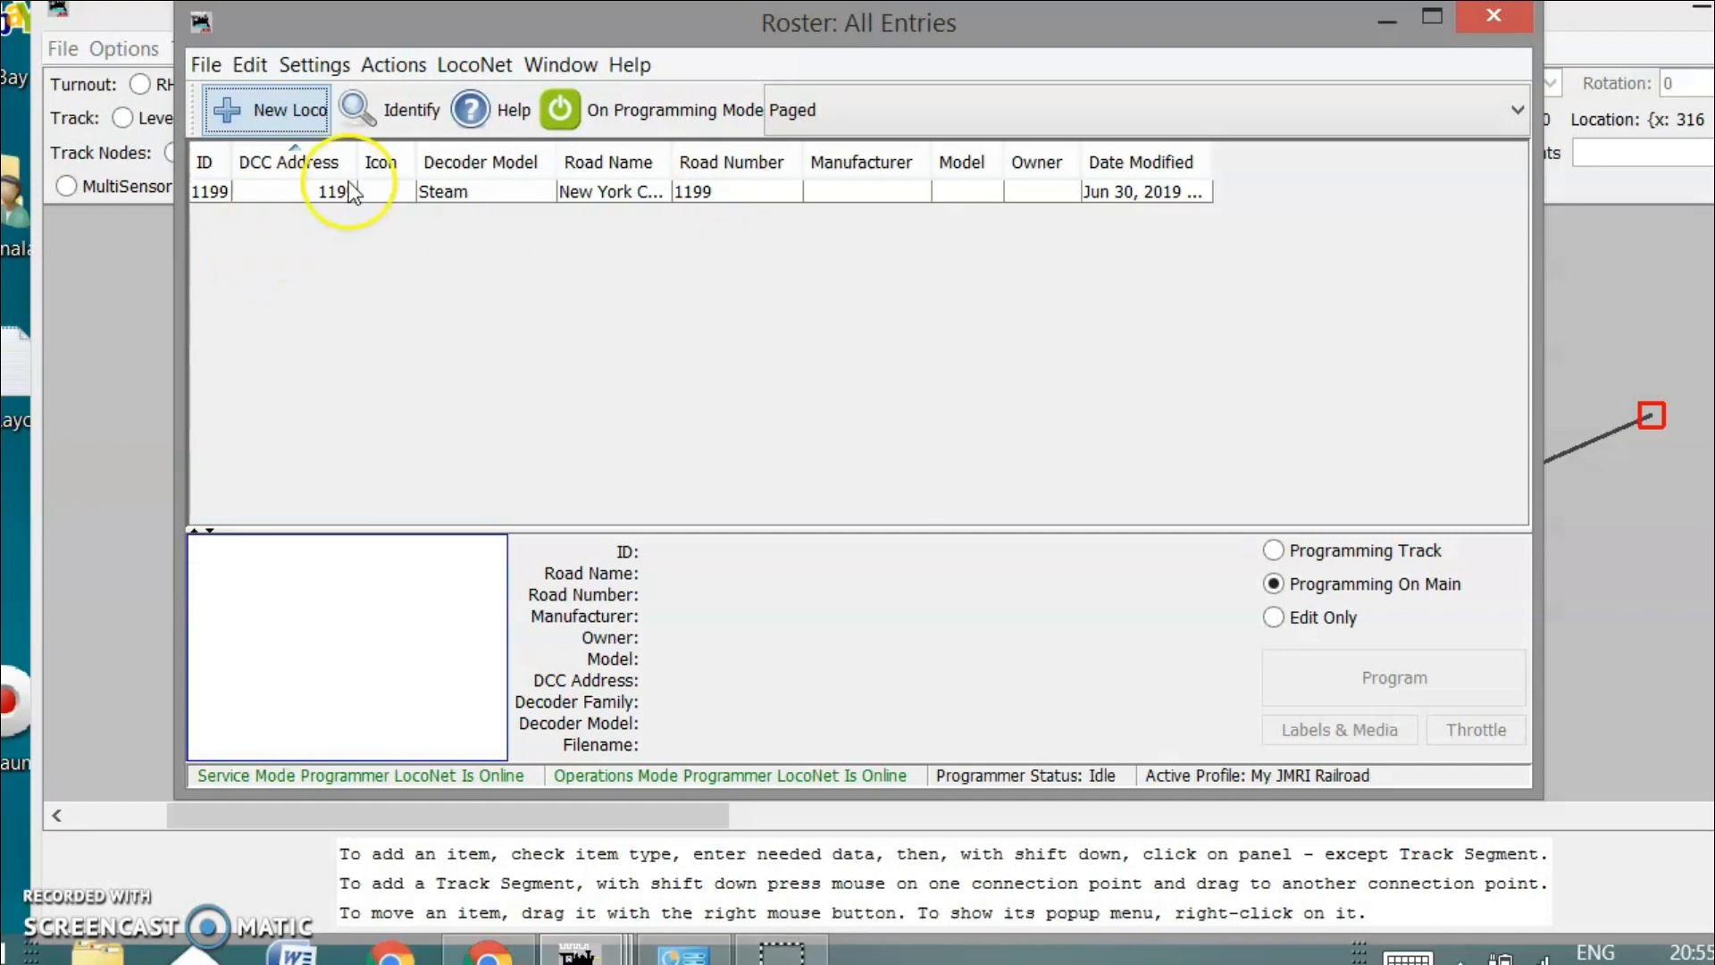
{"action": "left_click", "coordinate": [281, 178]}
{"action": "left_click", "coordinate": [276, 198]}
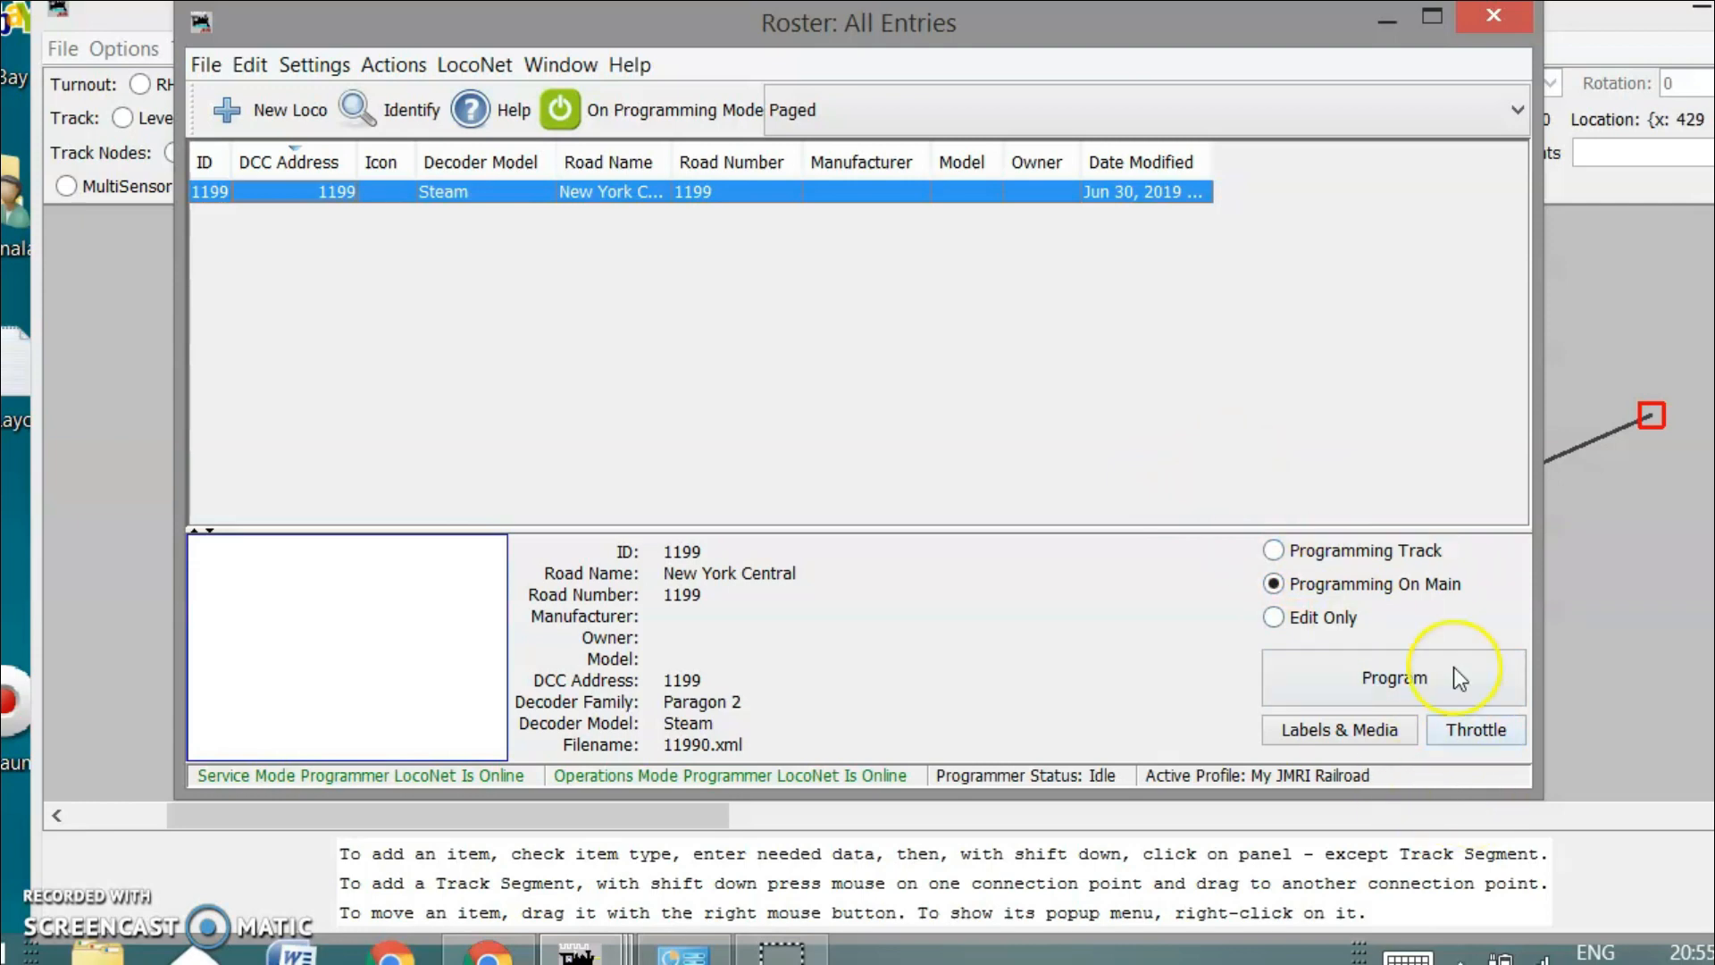
Open a throttle for locomotive 1199 and throw the paired turnouts on My Layout
{"action": "left_click", "coordinate": [1475, 729]}
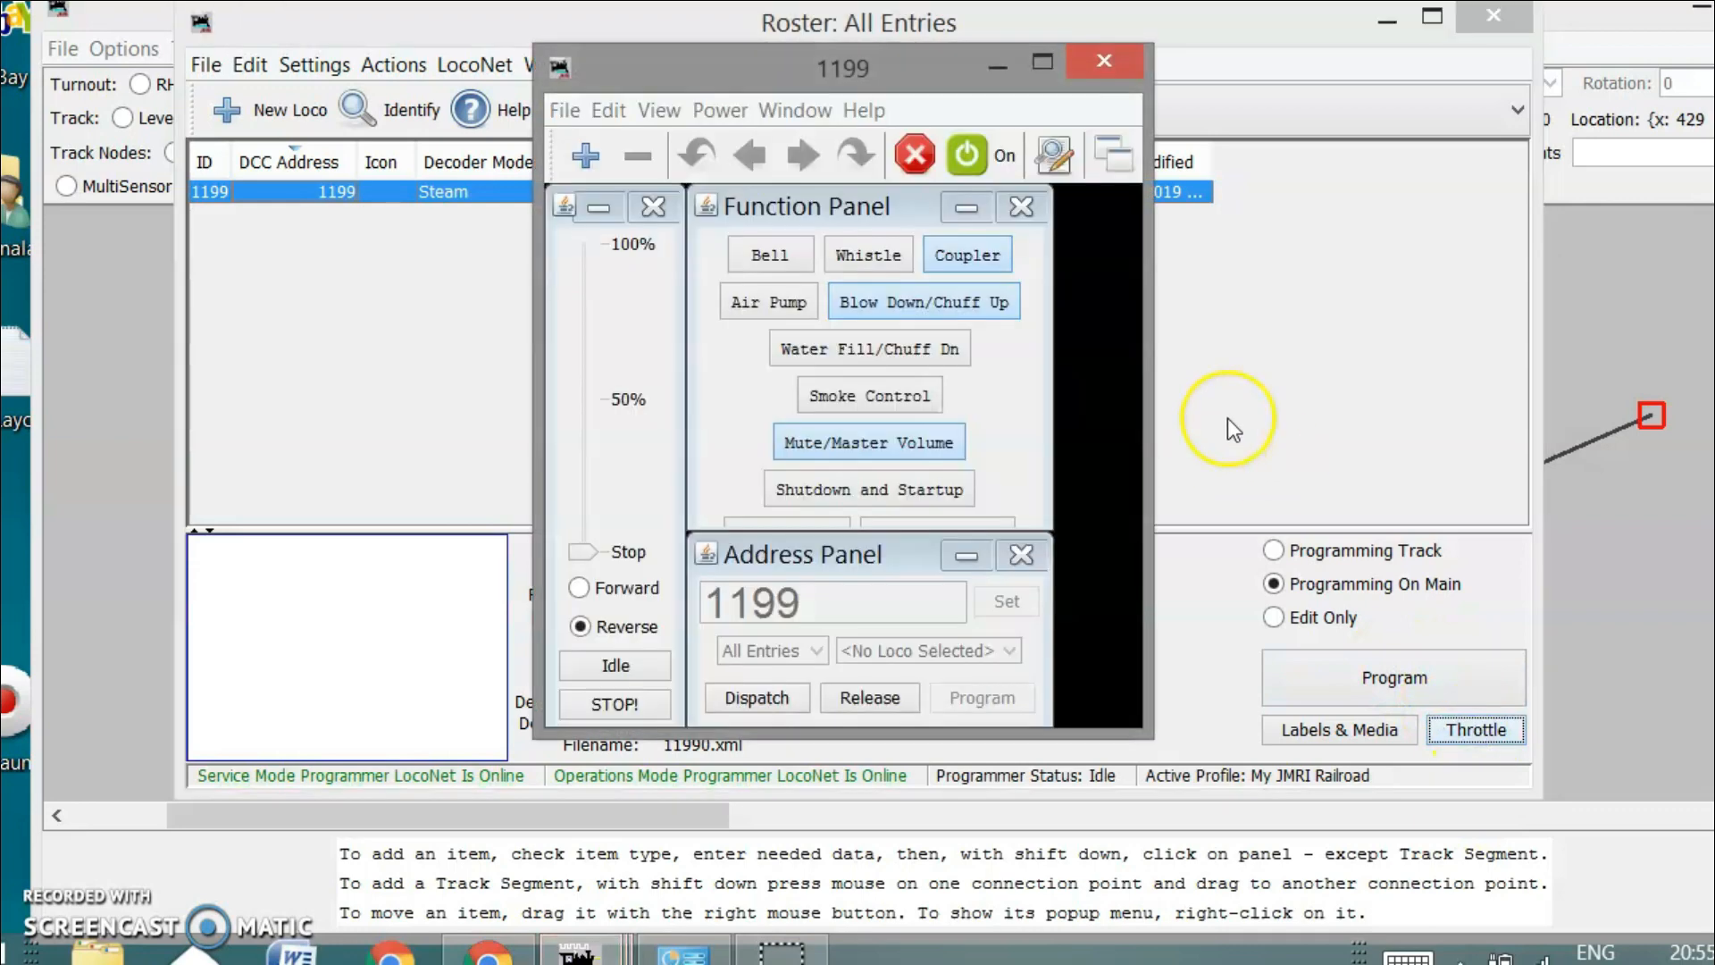
{"action": "left_click_drag", "start_coordinate": [867, 59], "coordinate": [816, 67]}
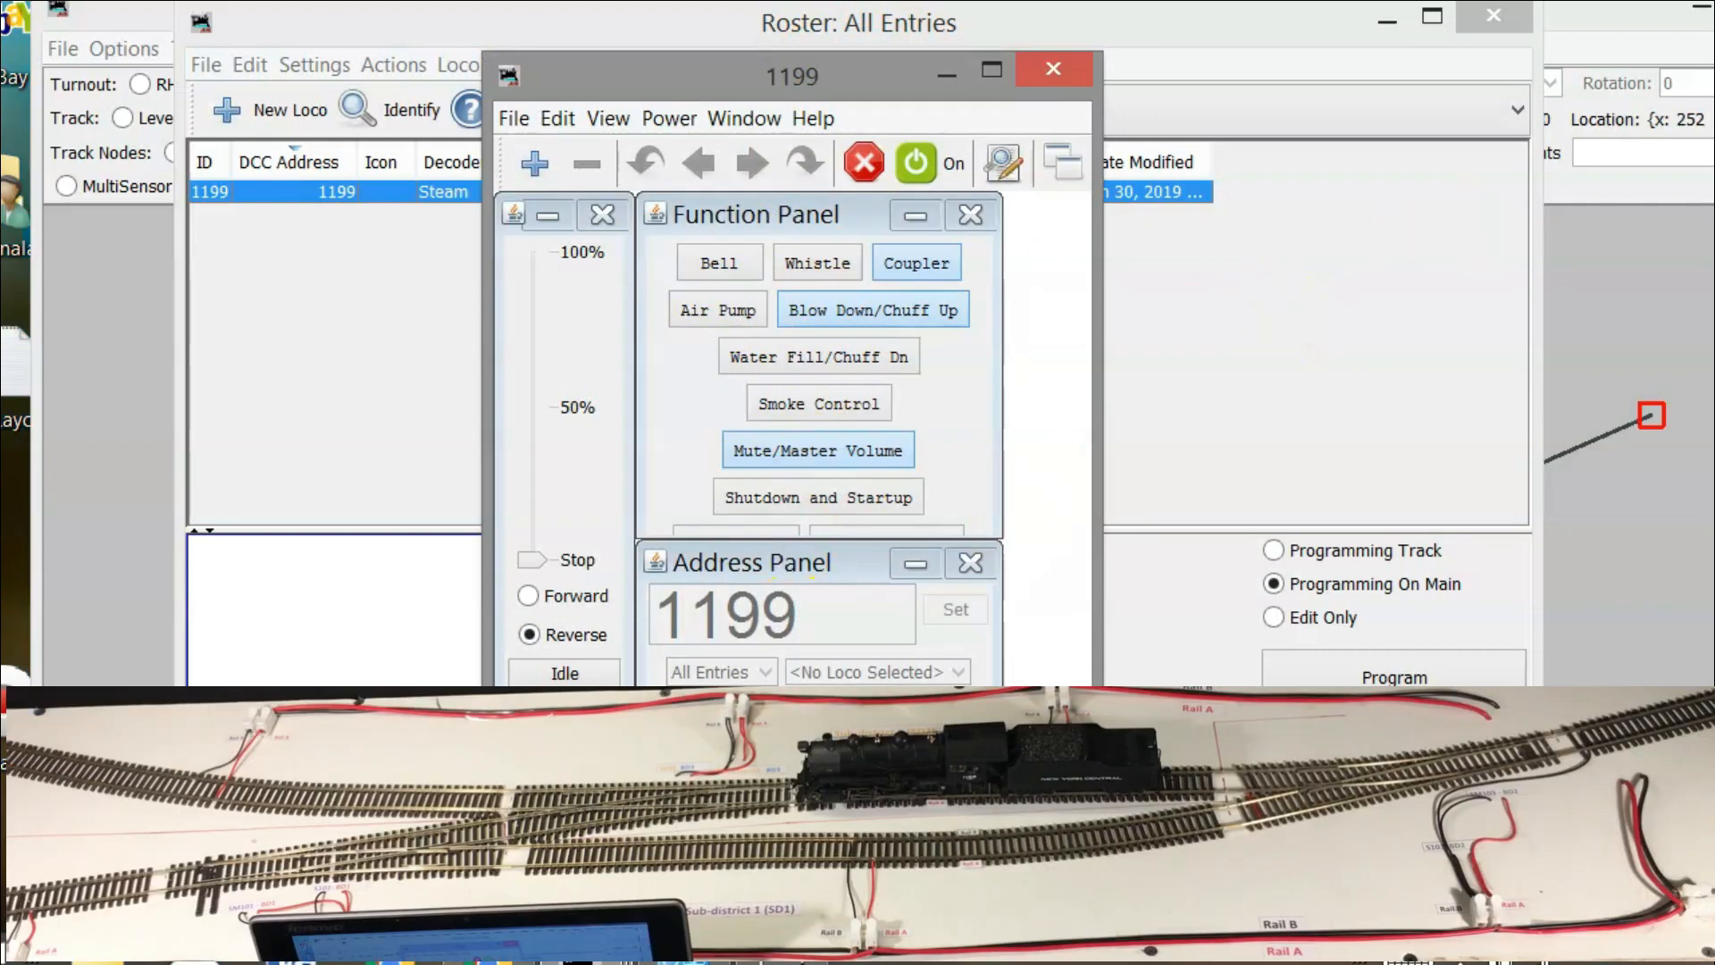
{"action": "left_click", "coordinate": [589, 962]}
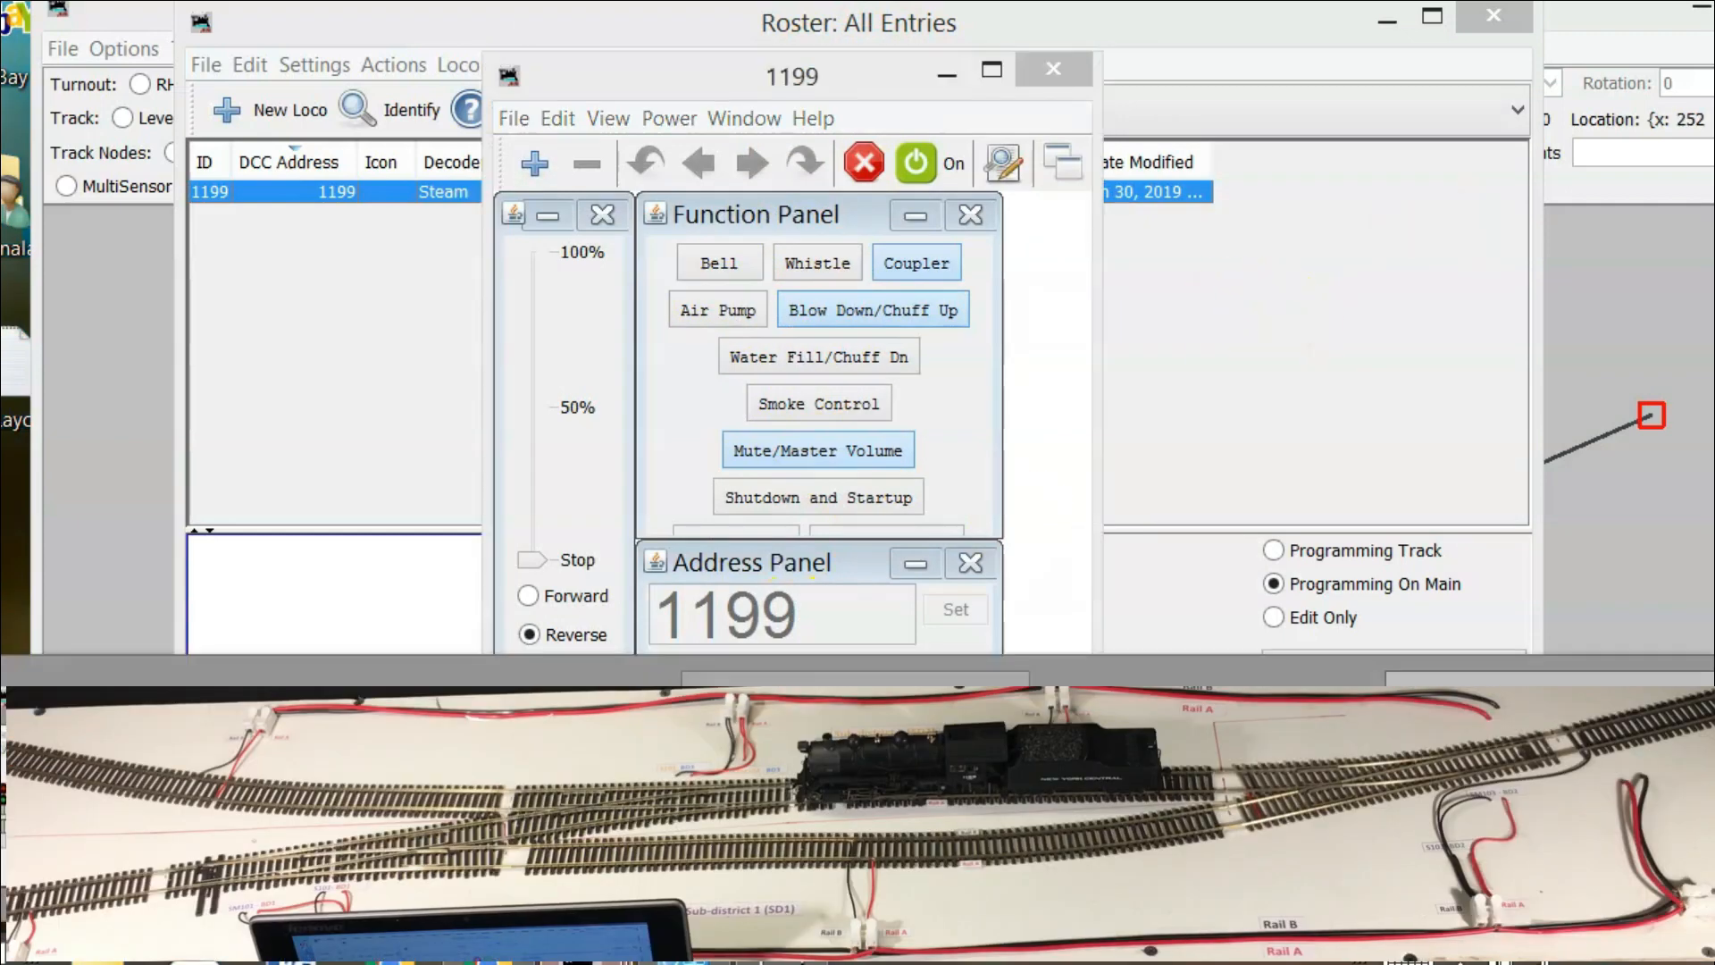
{"action": "left_click", "coordinate": [857, 804]}
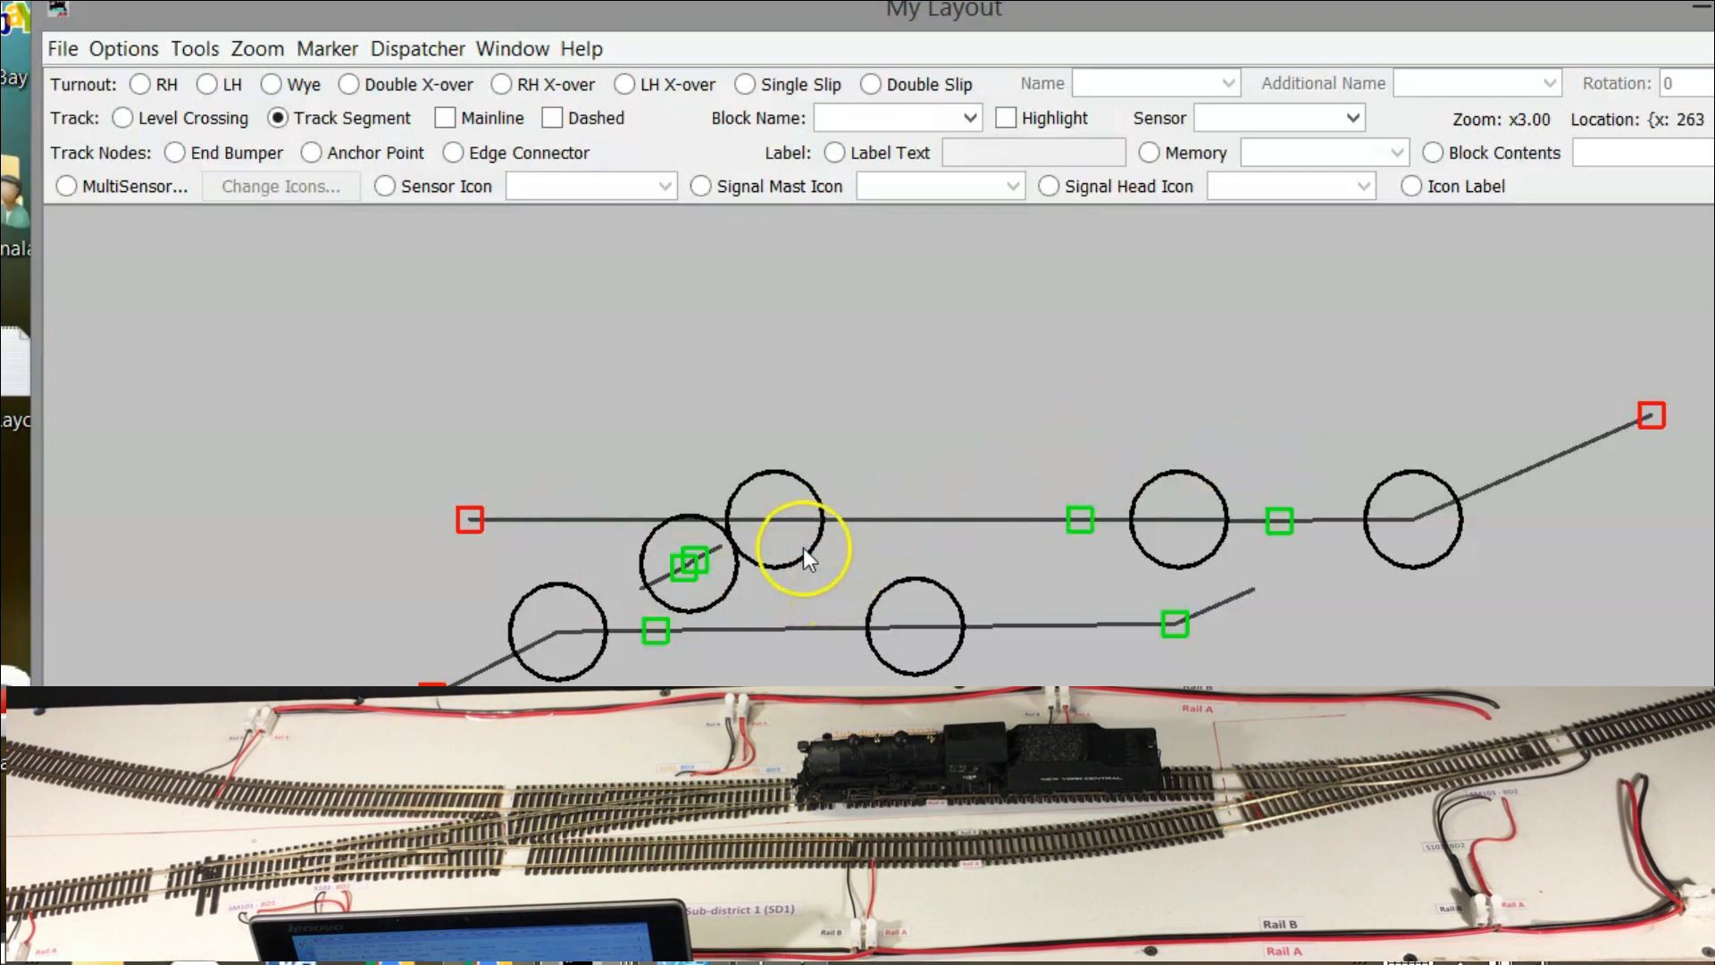
{"action": "left_click", "coordinate": [758, 516]}
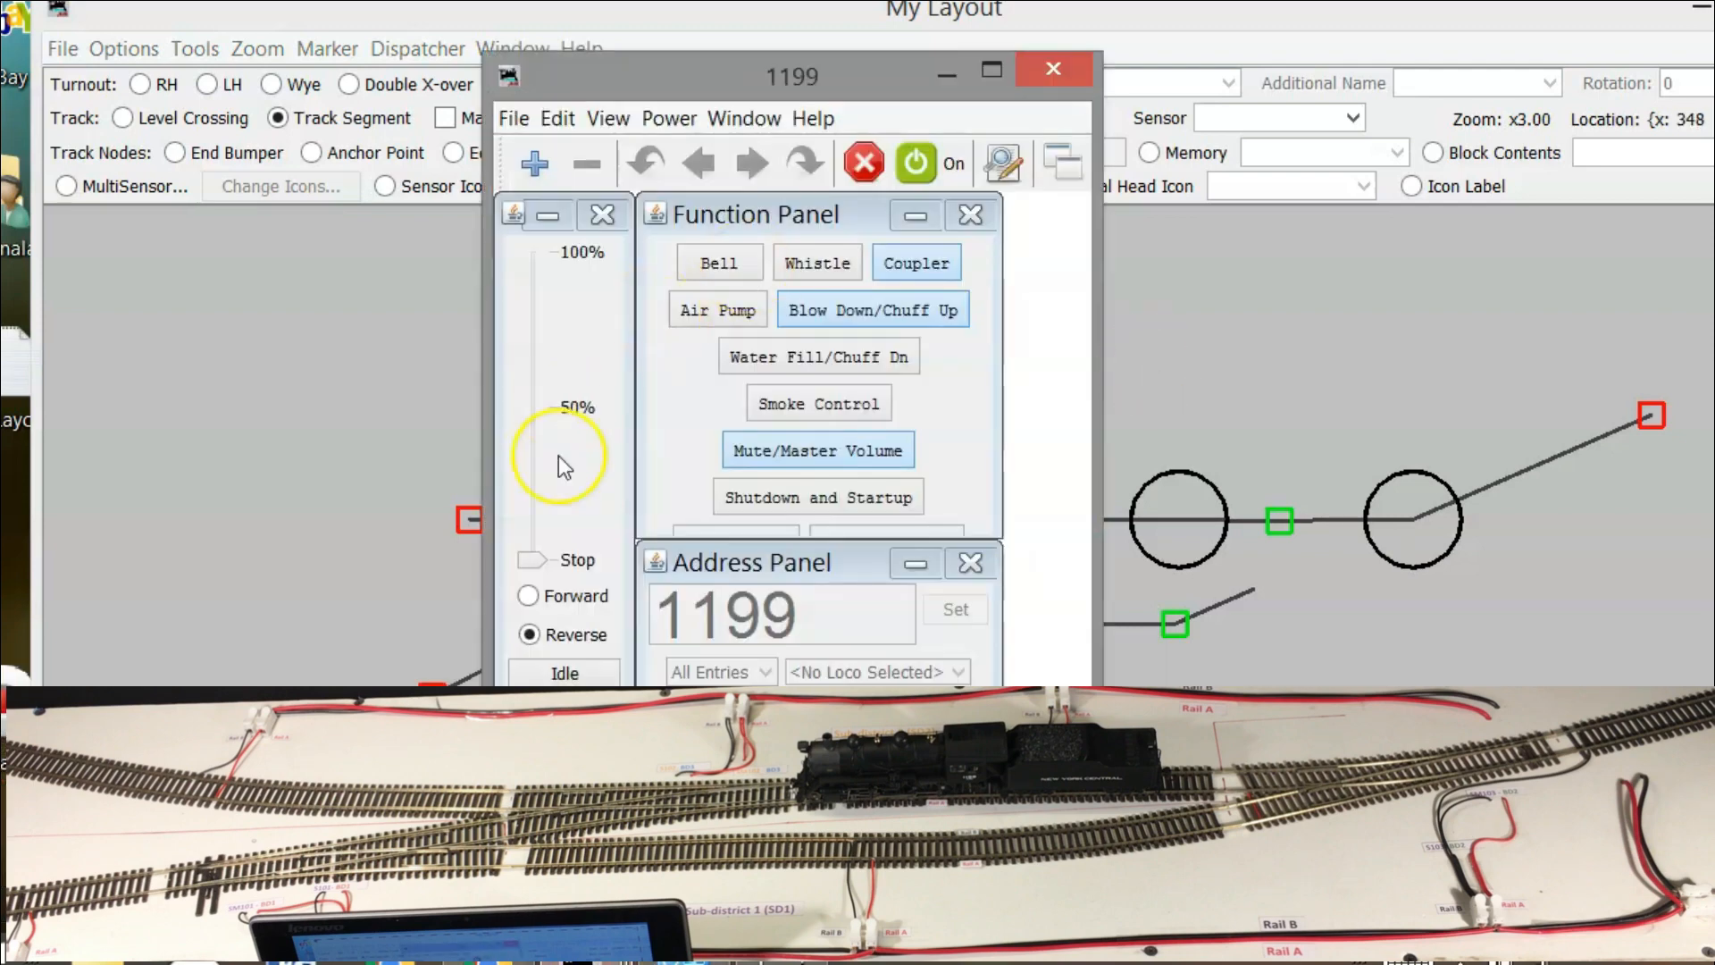
Run locomotive 1199 forward slowly, stop and restart it, toggle Mute/Master Volume, then stop it
{"action": "left_click", "coordinate": [548, 593]}
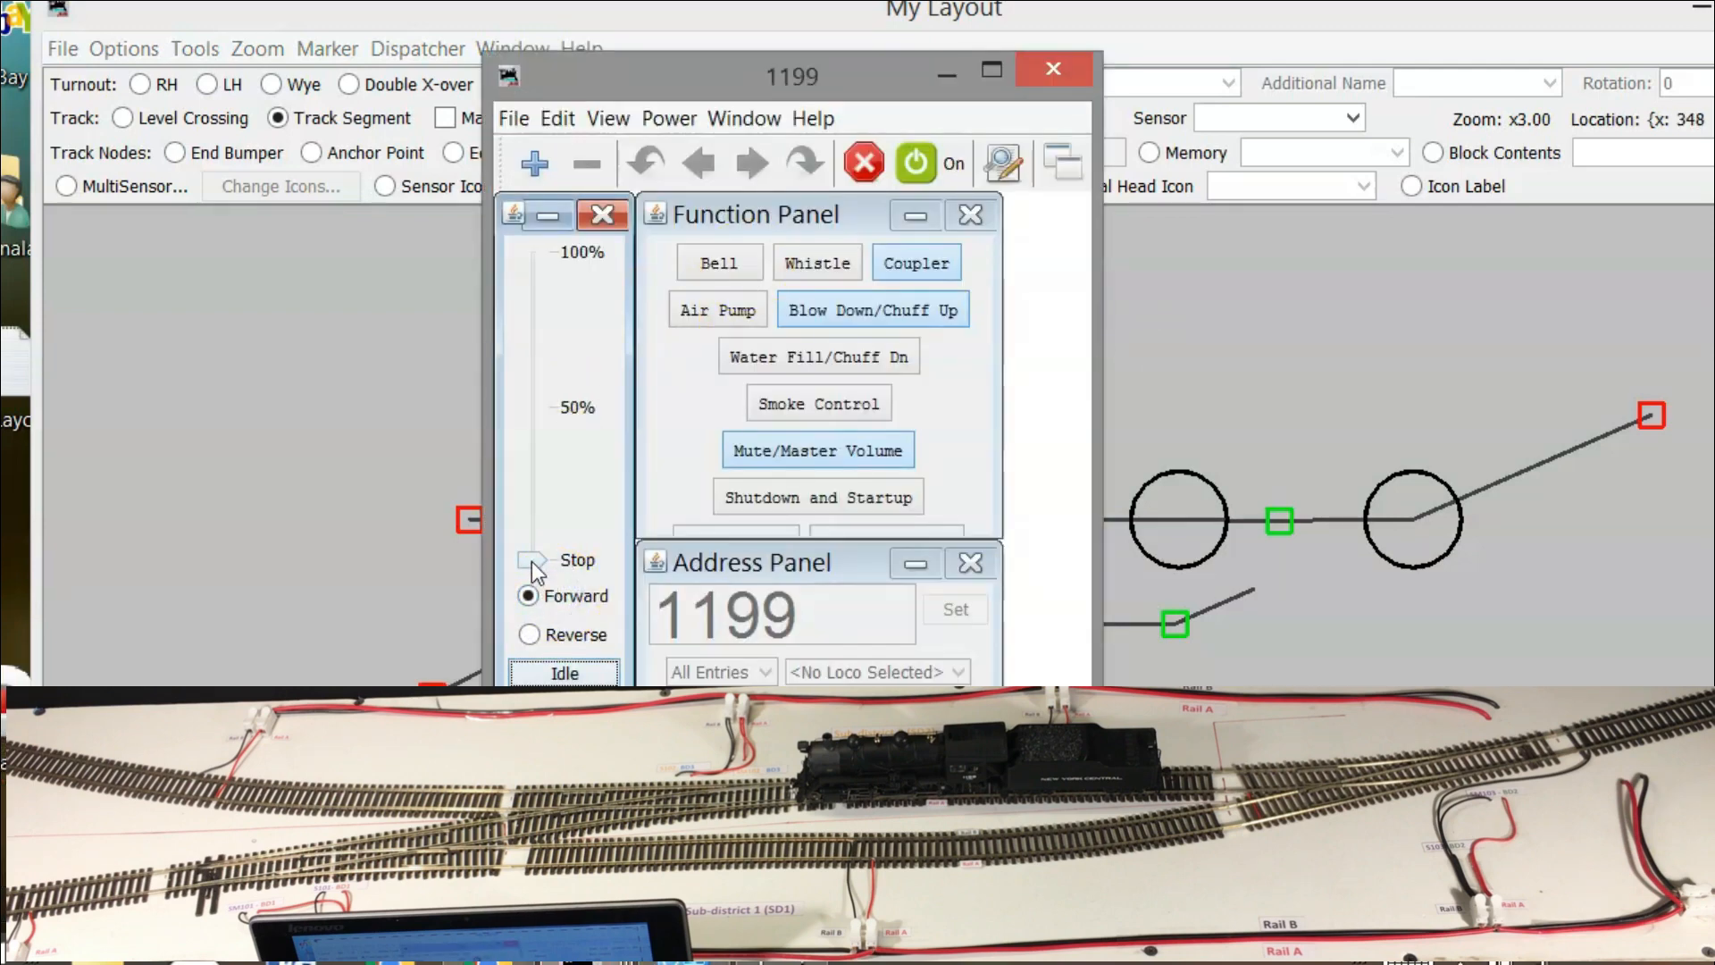
{"action": "left_click_drag", "start_coordinate": [532, 561], "coordinate": [538, 501]}
{"action": "key", "text": "space"}
{"action": "left_click", "coordinate": [536, 561]}
{"action": "left_click_drag", "start_coordinate": [539, 568], "coordinate": [541, 489]}
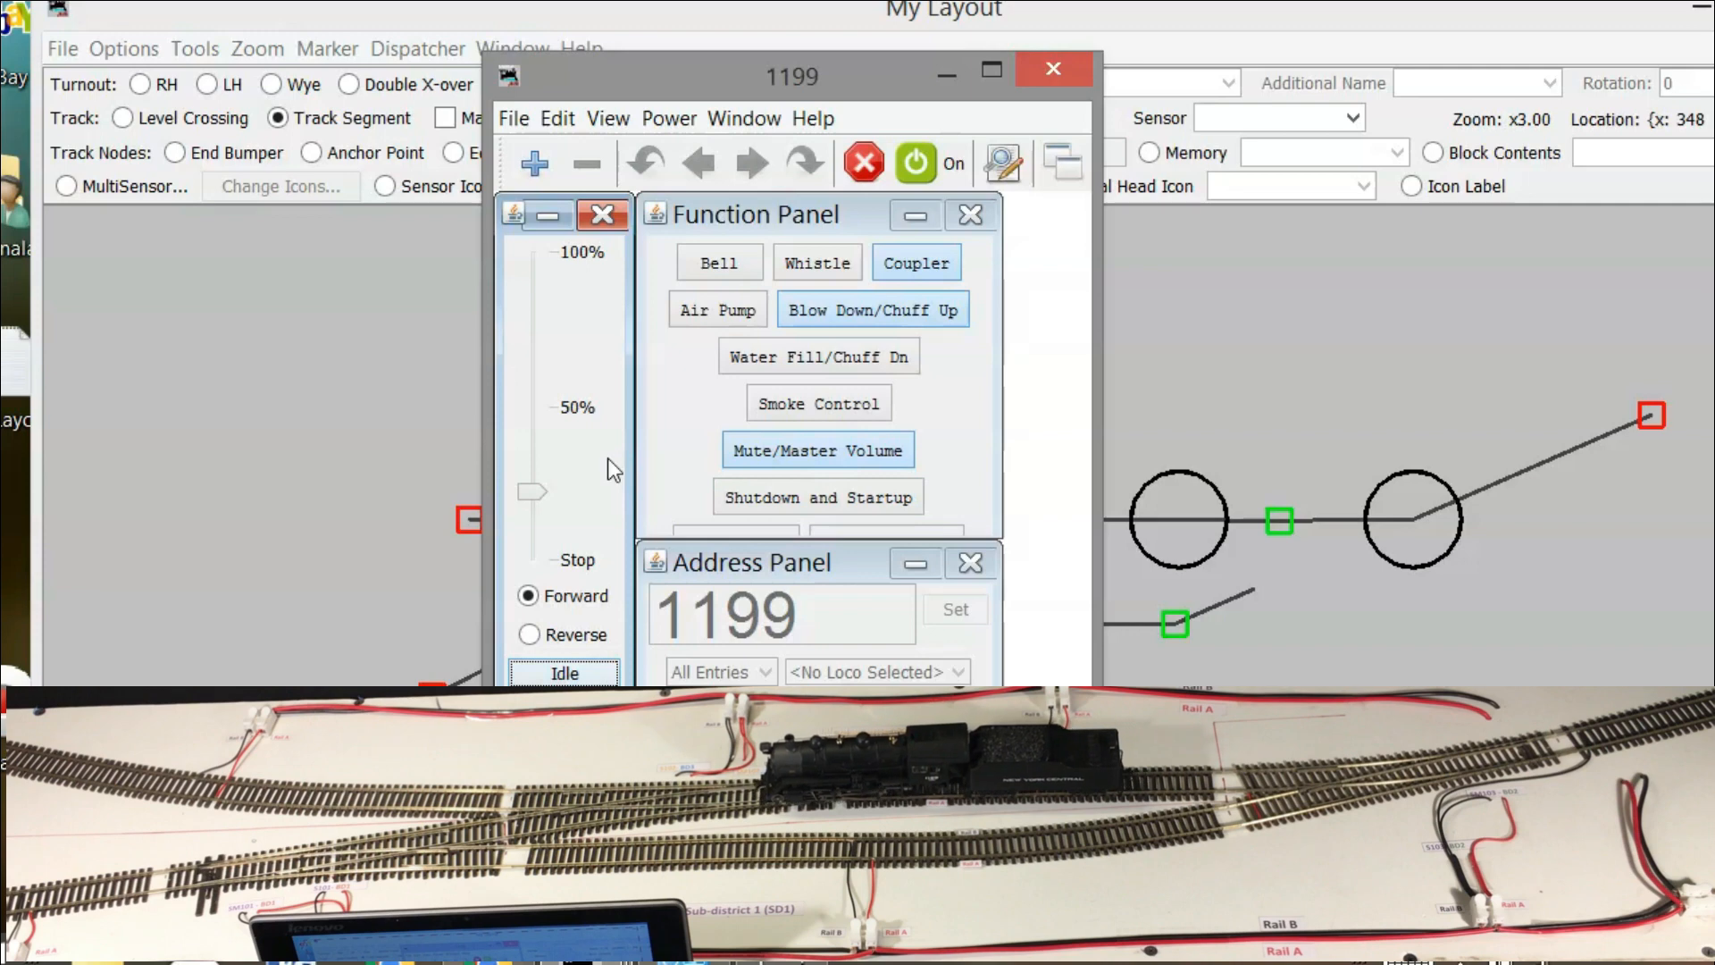
{"action": "left_click", "coordinate": [781, 448]}
{"action": "left_click", "coordinate": [781, 449]}
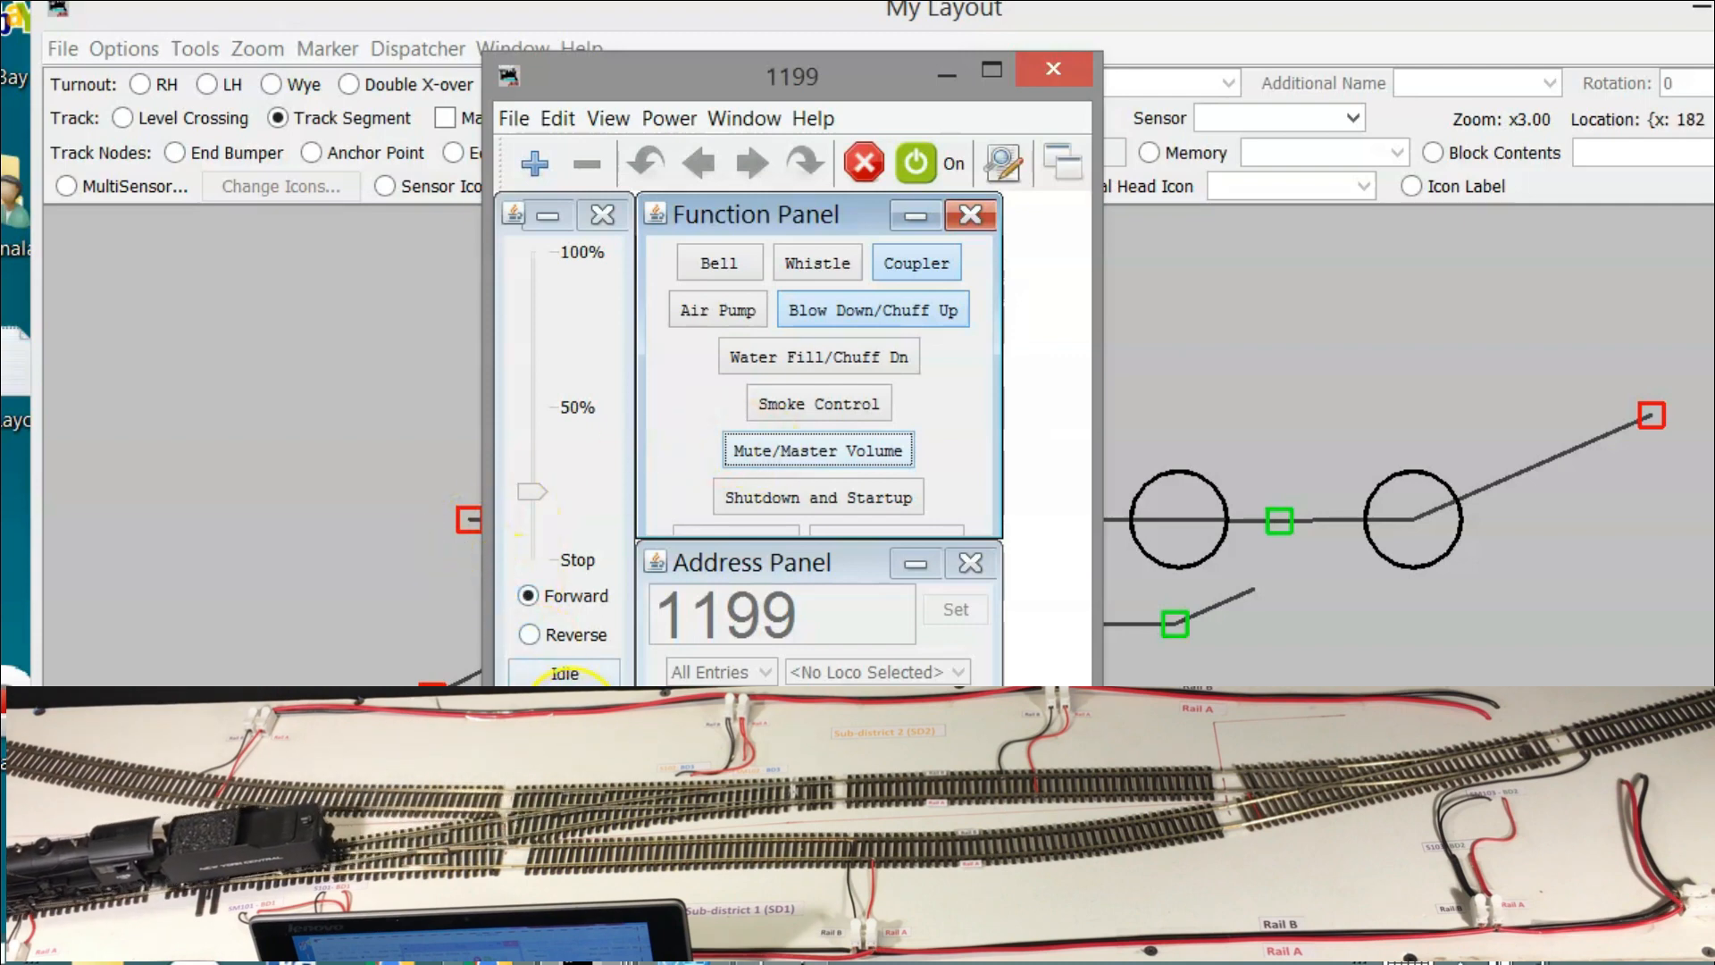
{"action": "left_click", "coordinate": [564, 673]}
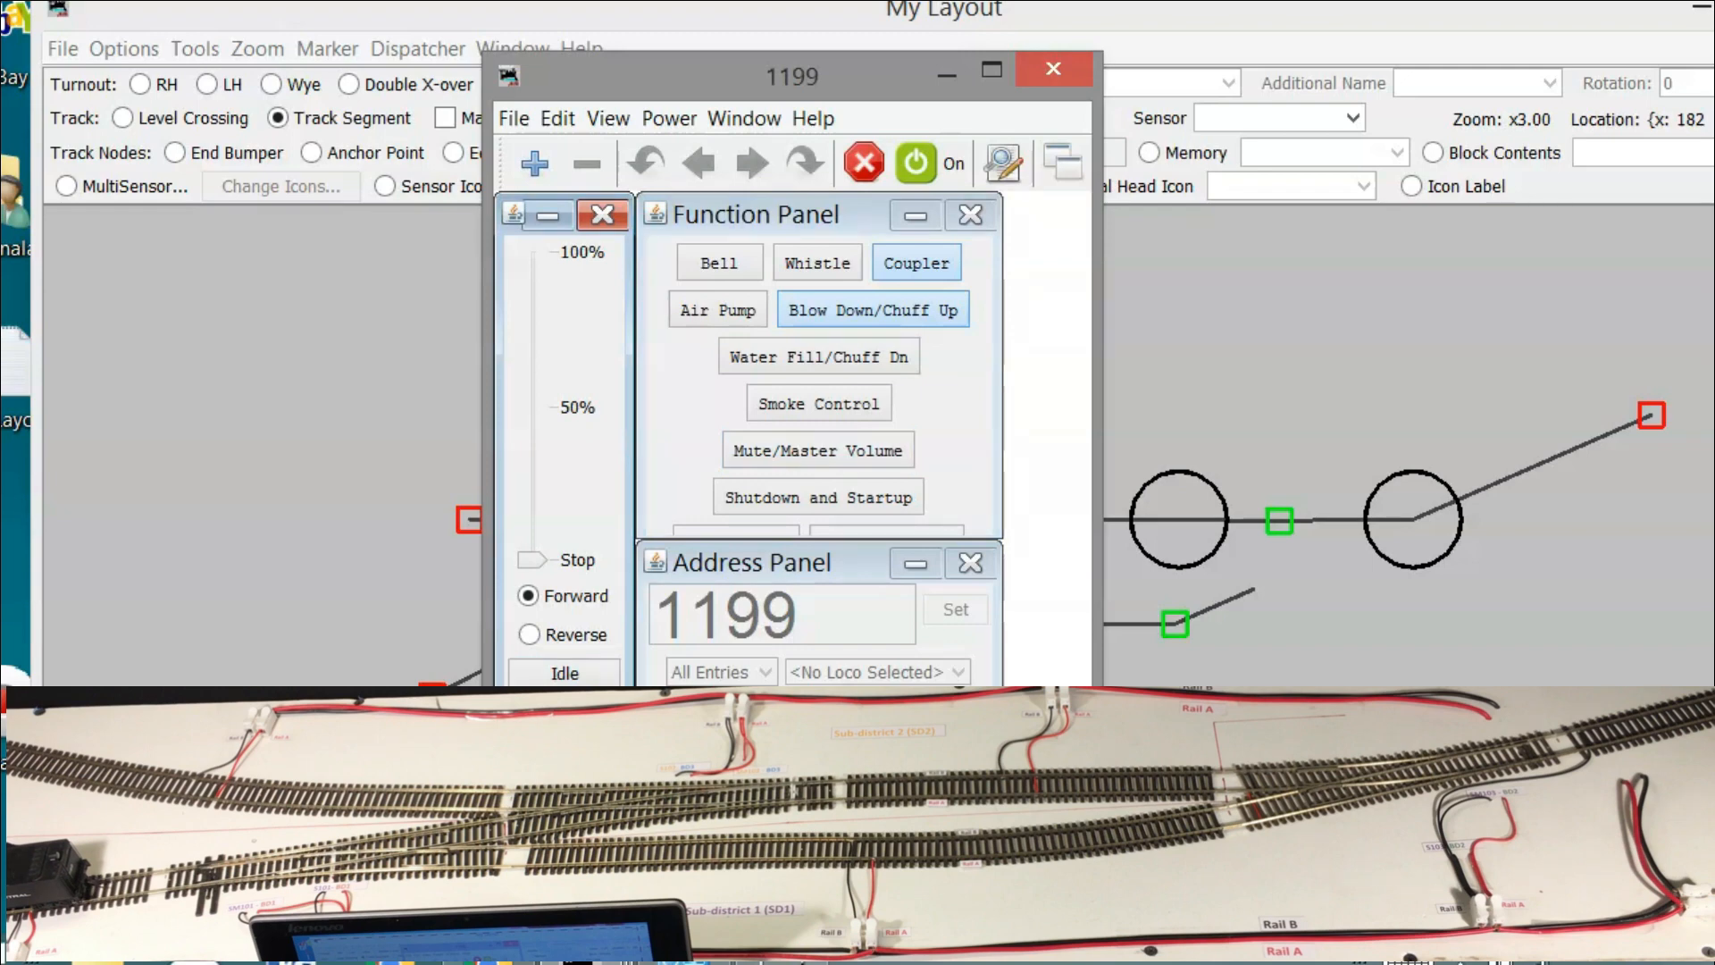
Throw the lower-left turnout and its linked turnout, then put the 1199 throttle in Reverse
{"action": "left_click", "coordinate": [1348, 266]}
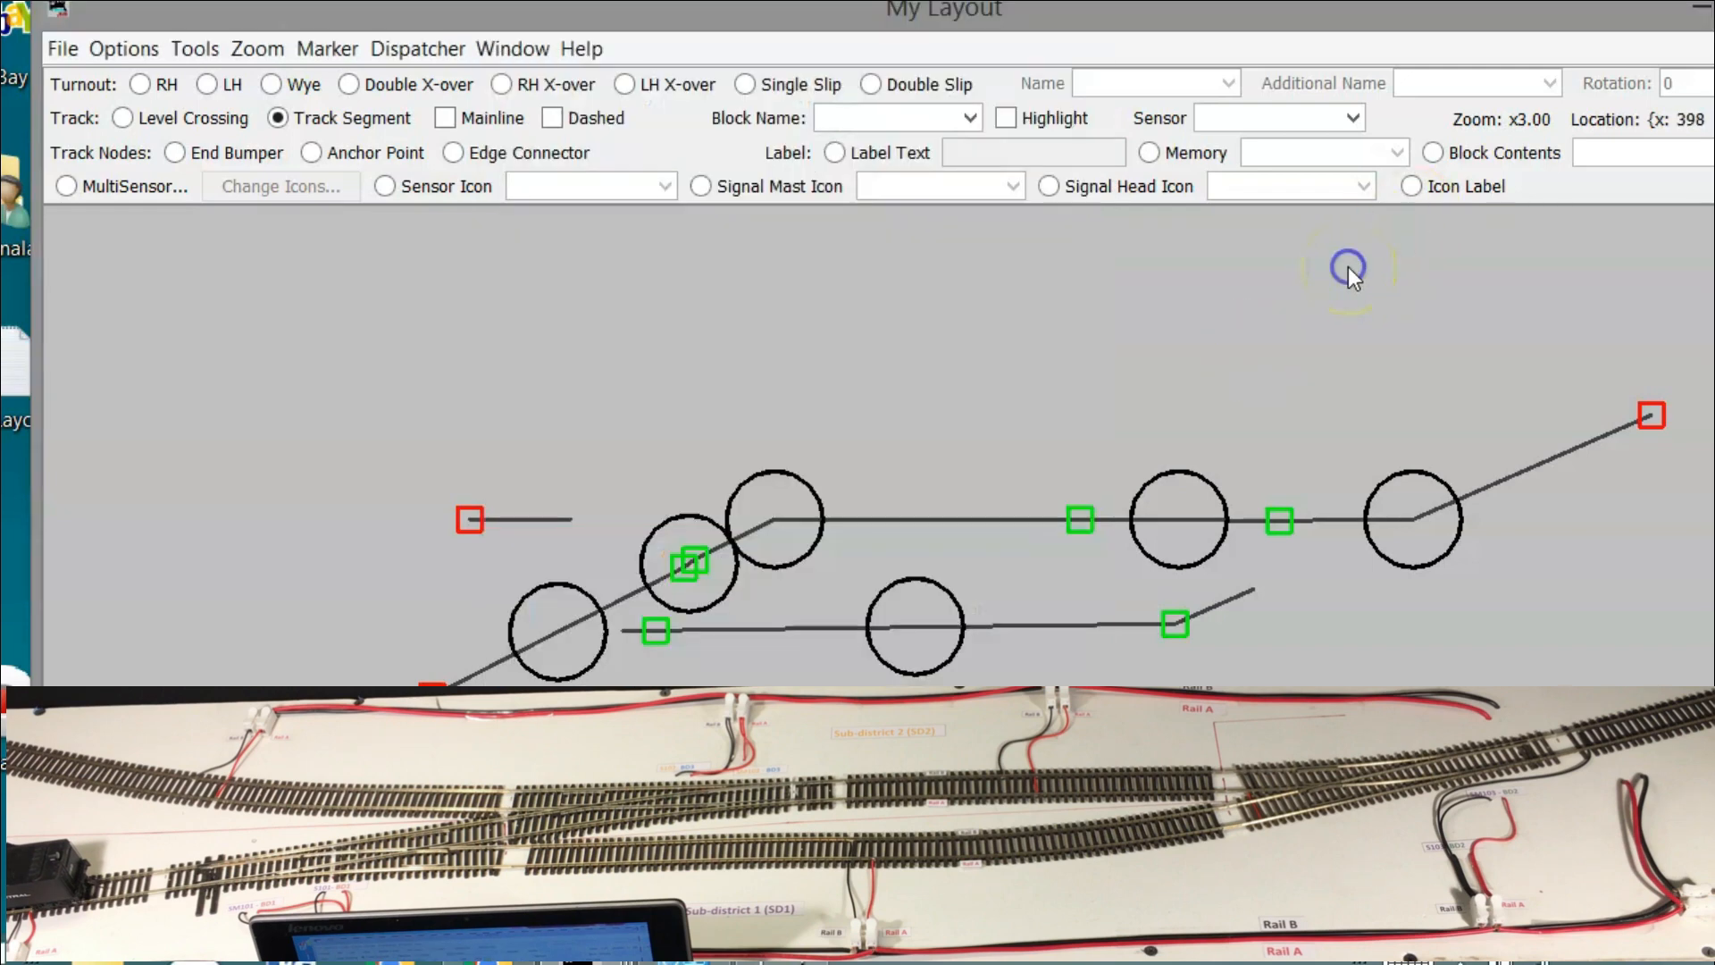
{"action": "left_click", "coordinate": [555, 629]}
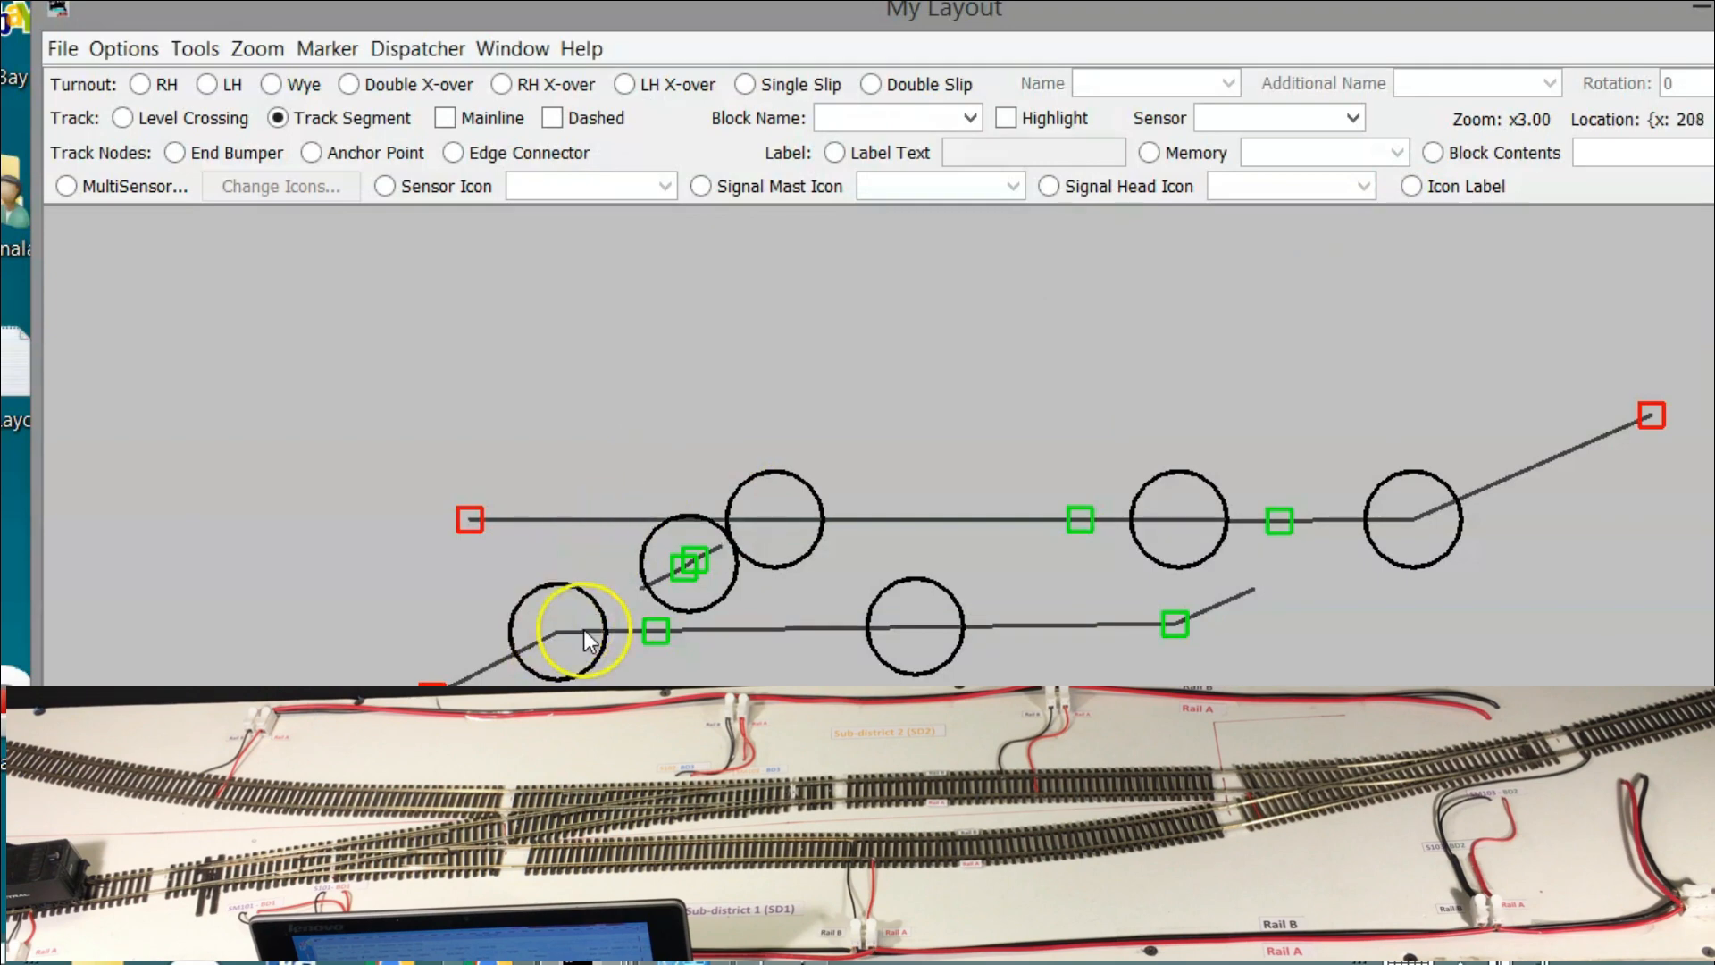
{"action": "left_click", "coordinate": [581, 957]}
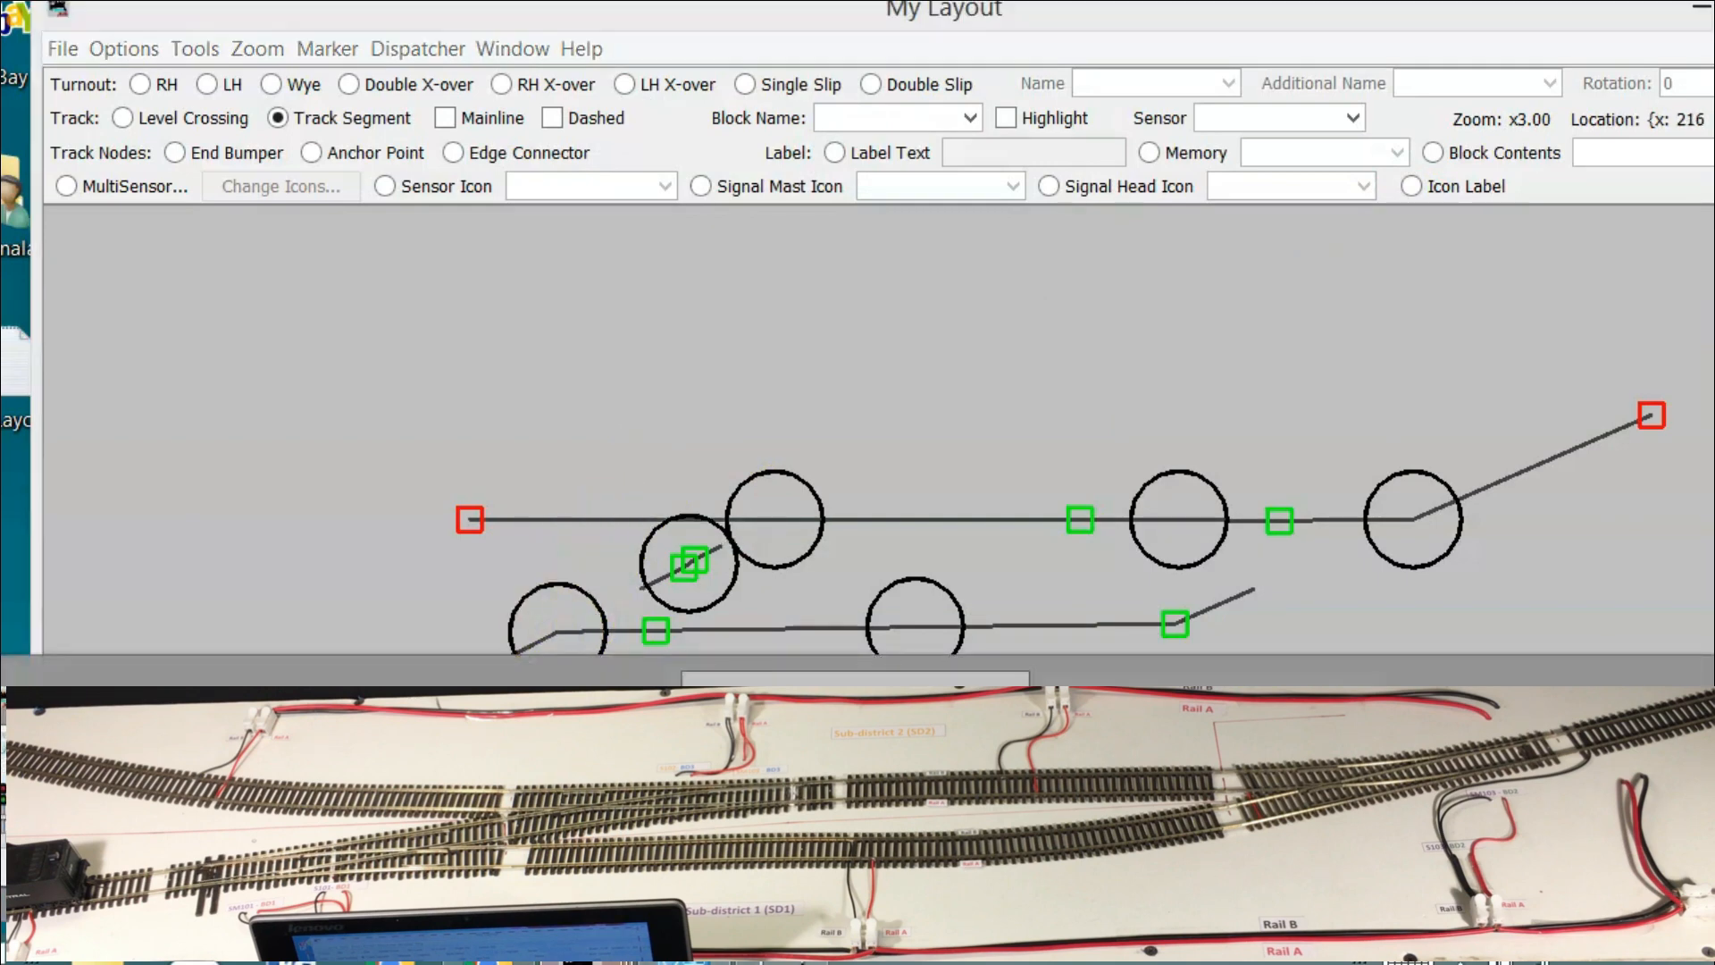
{"action": "left_click", "coordinate": [1509, 804]}
{"action": "left_click", "coordinate": [579, 636]}
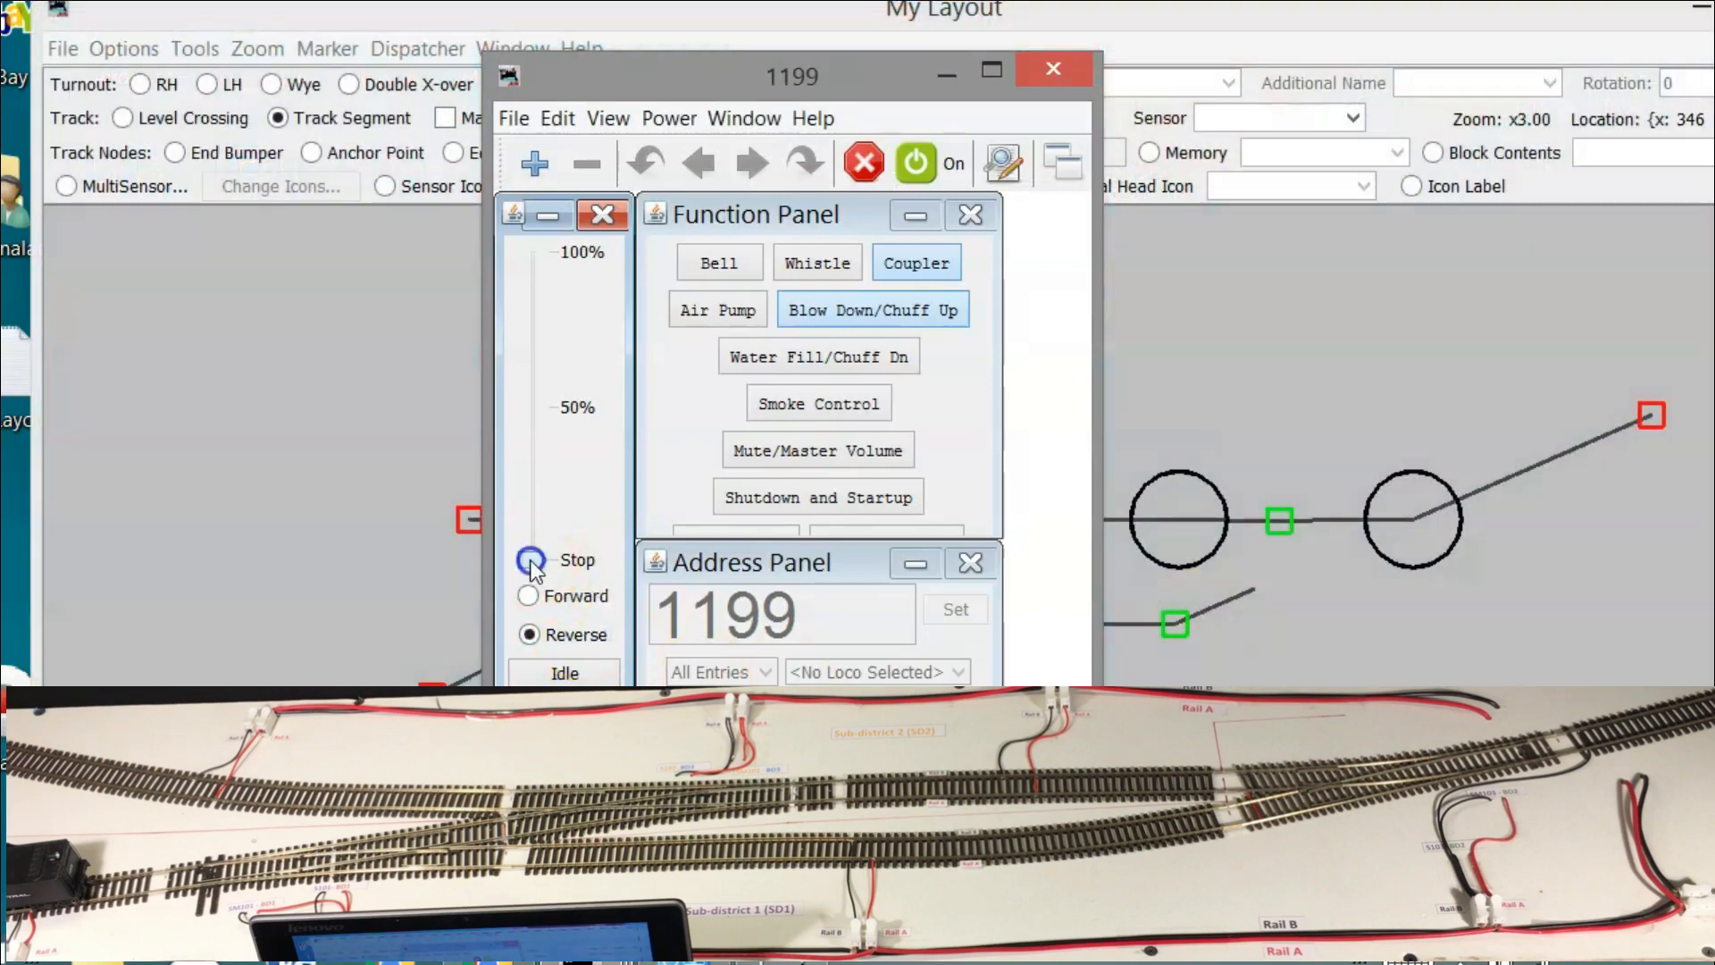
Back locomotive 1199 slowly with whistle and bell, and throw the right turnout onto the lower track
{"action": "left_click_drag", "start_coordinate": [531, 565], "coordinate": [533, 518]}
{"action": "left_click", "coordinate": [815, 267]}
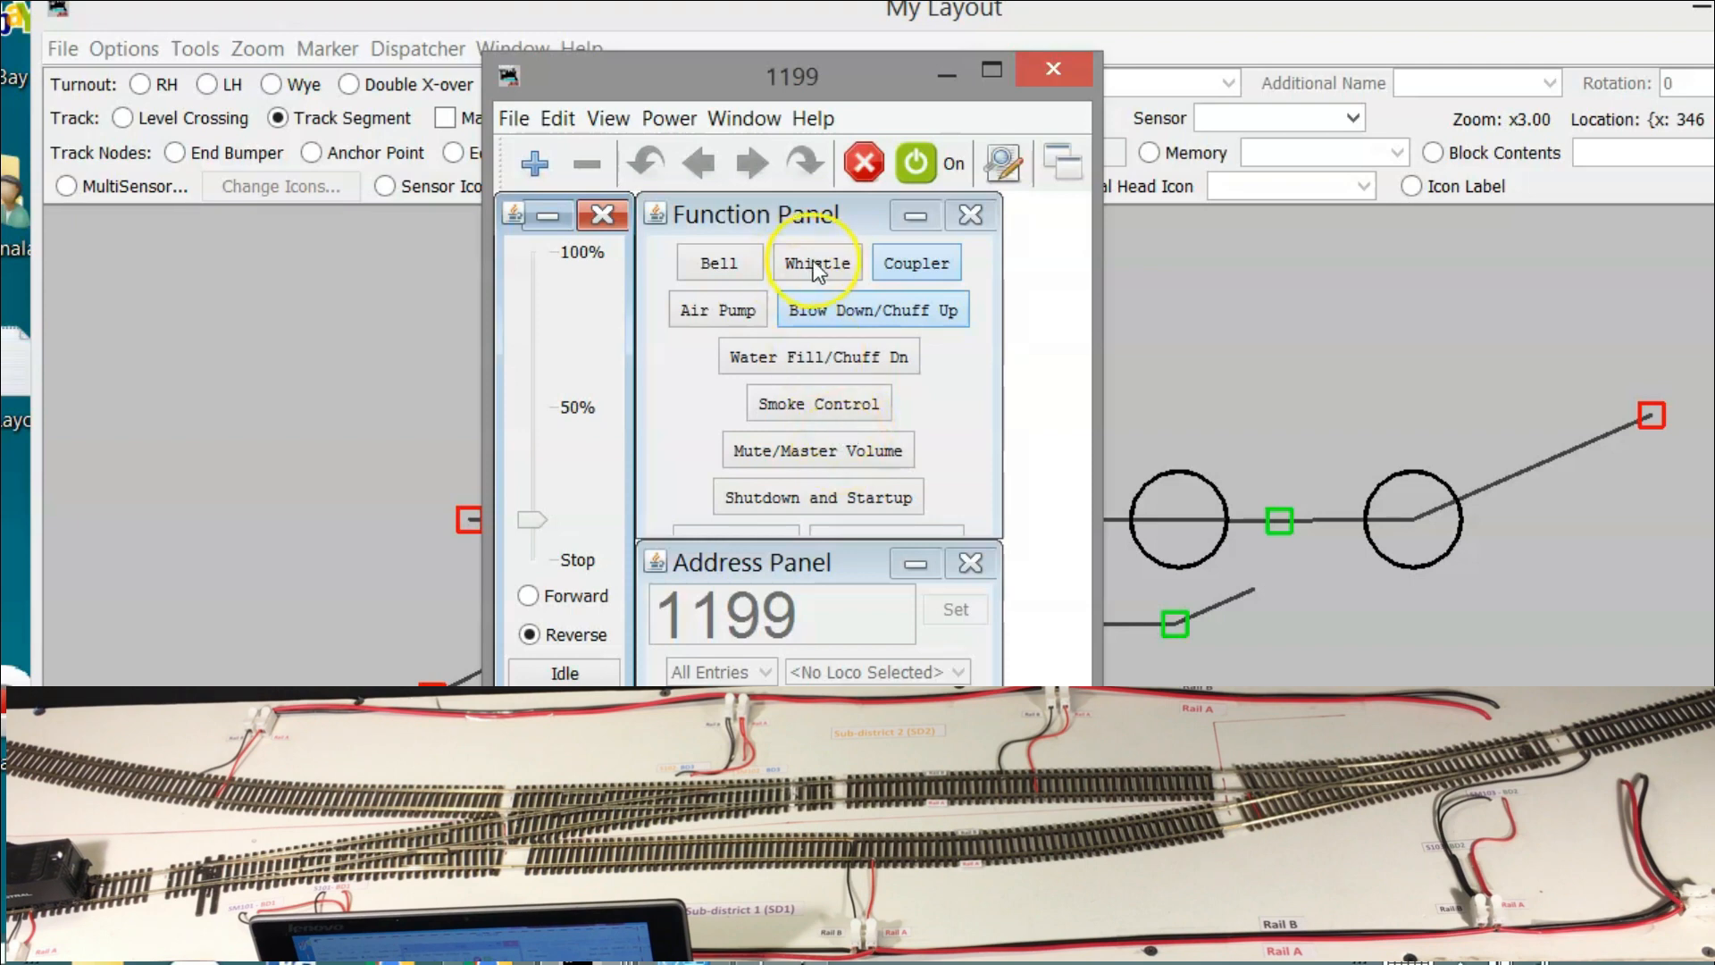
{"action": "left_click", "coordinate": [719, 268]}
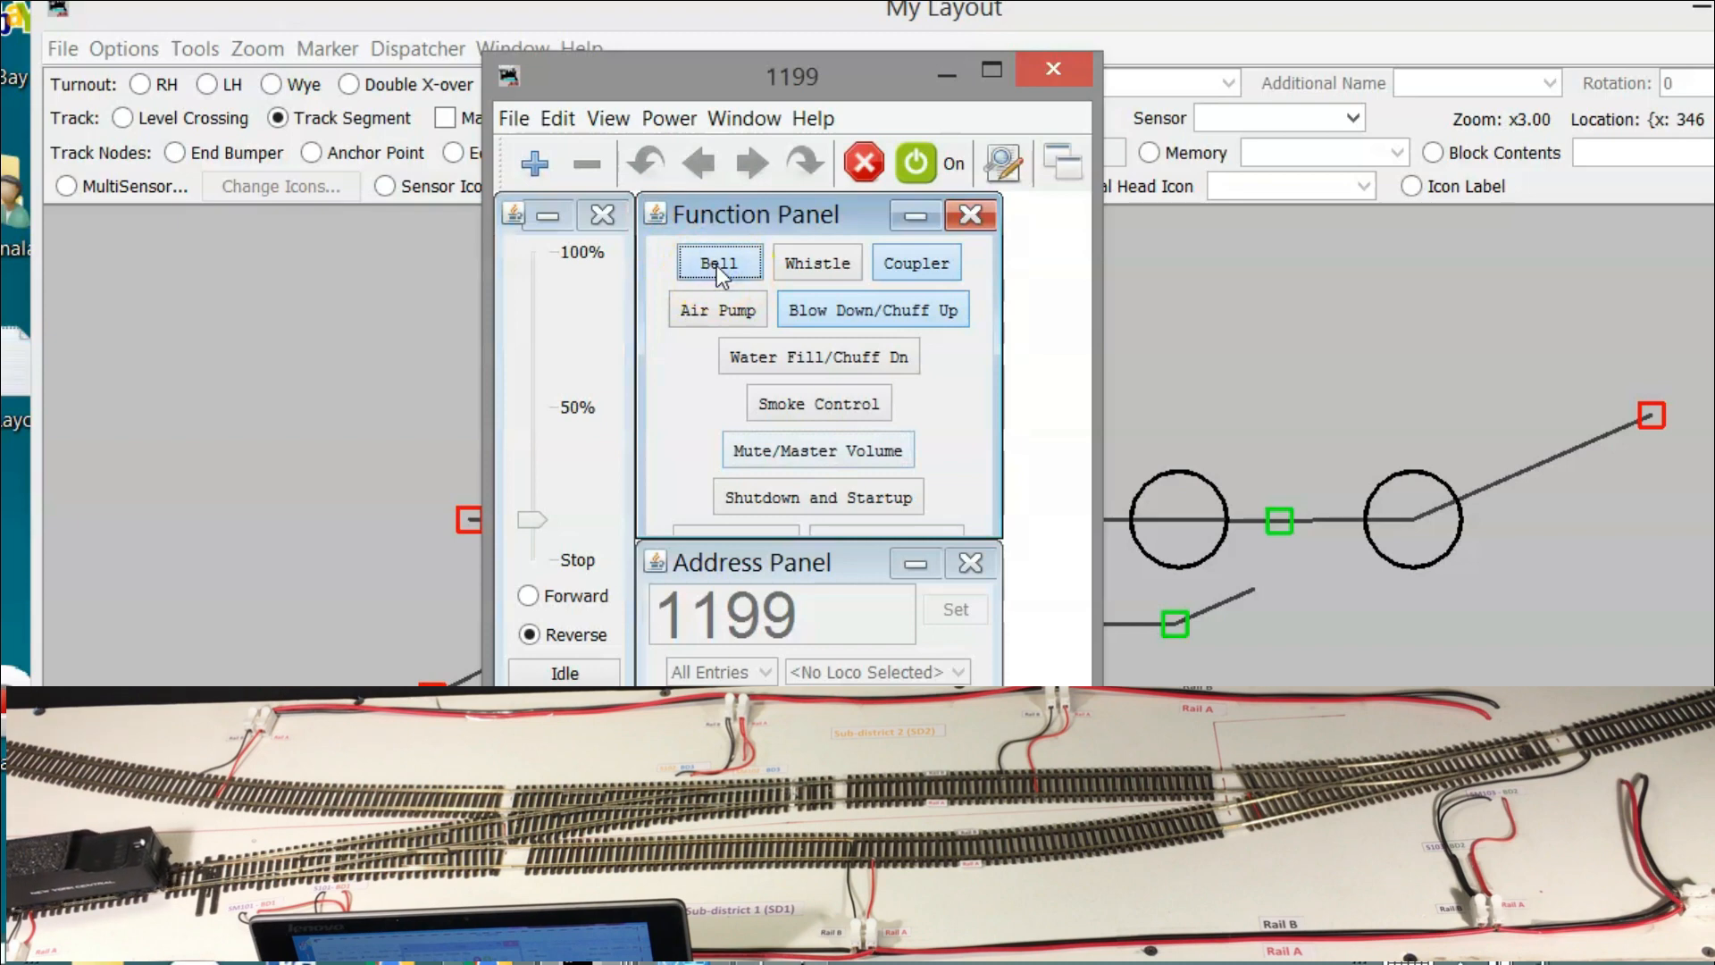
{"action": "left_click", "coordinate": [1428, 509]}
{"action": "left_click", "coordinate": [1329, 374]}
{"action": "left_click", "coordinate": [1409, 523]}
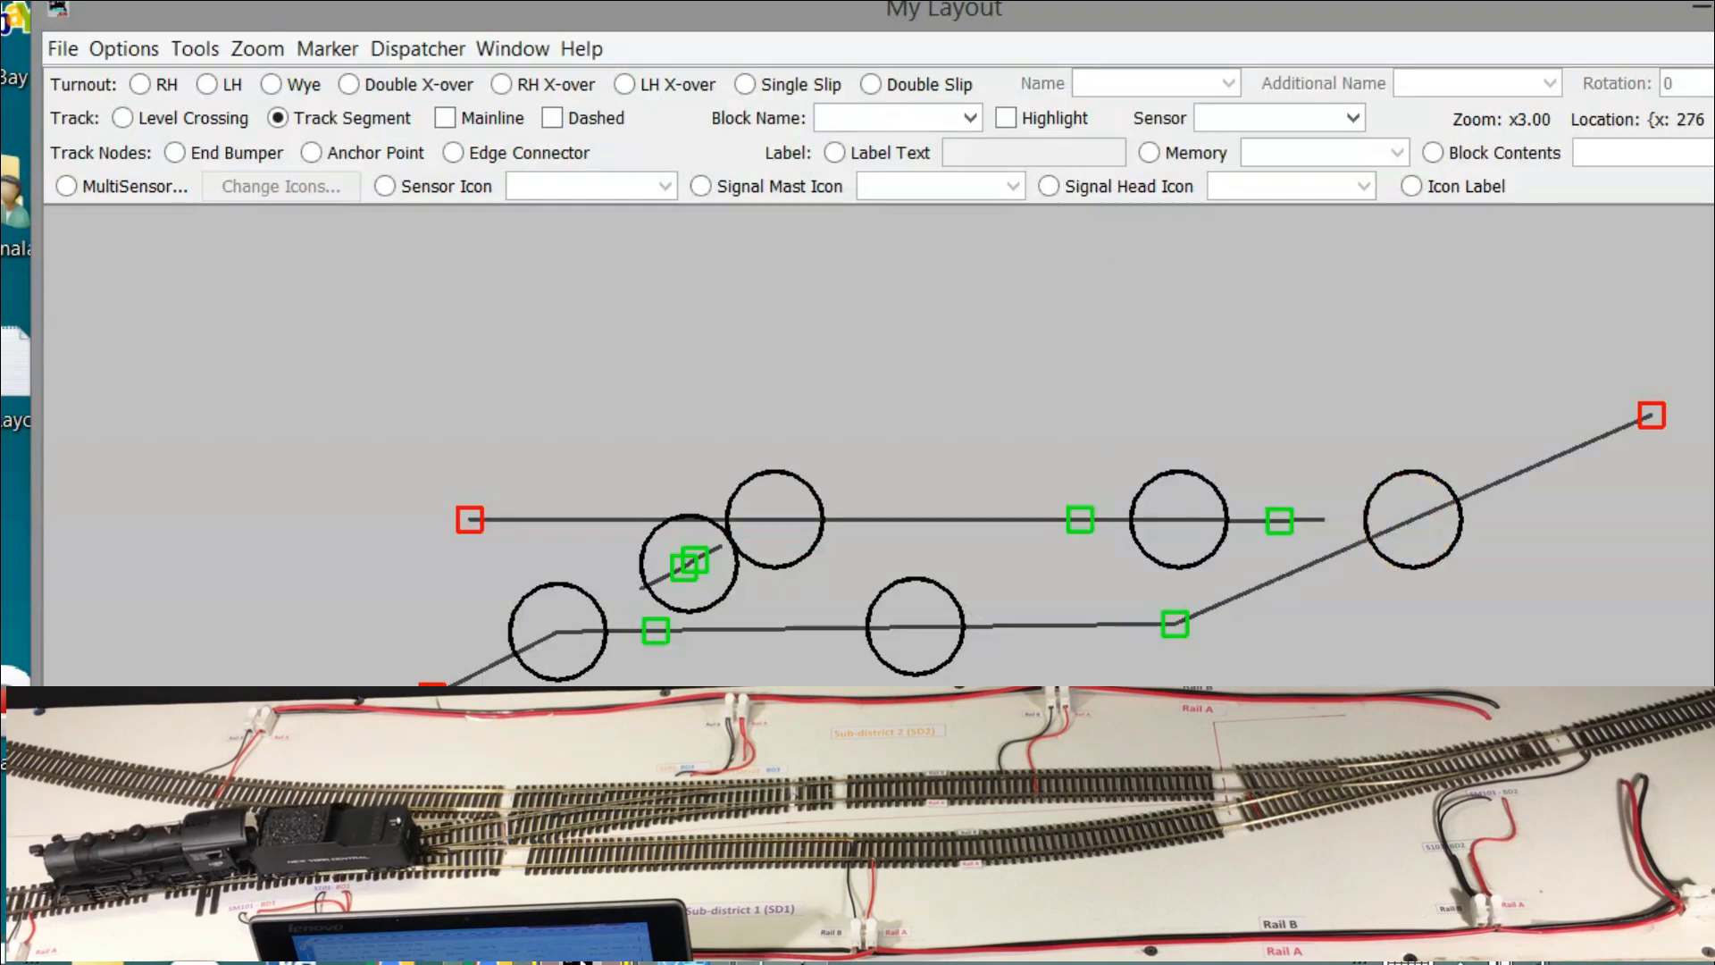
Sound the 1199 whistle twice more, stop the locomotive, and toggle Mute/Master Volume
{"action": "left_click", "coordinate": [585, 962]}
{"action": "left_click", "coordinate": [1550, 786]}
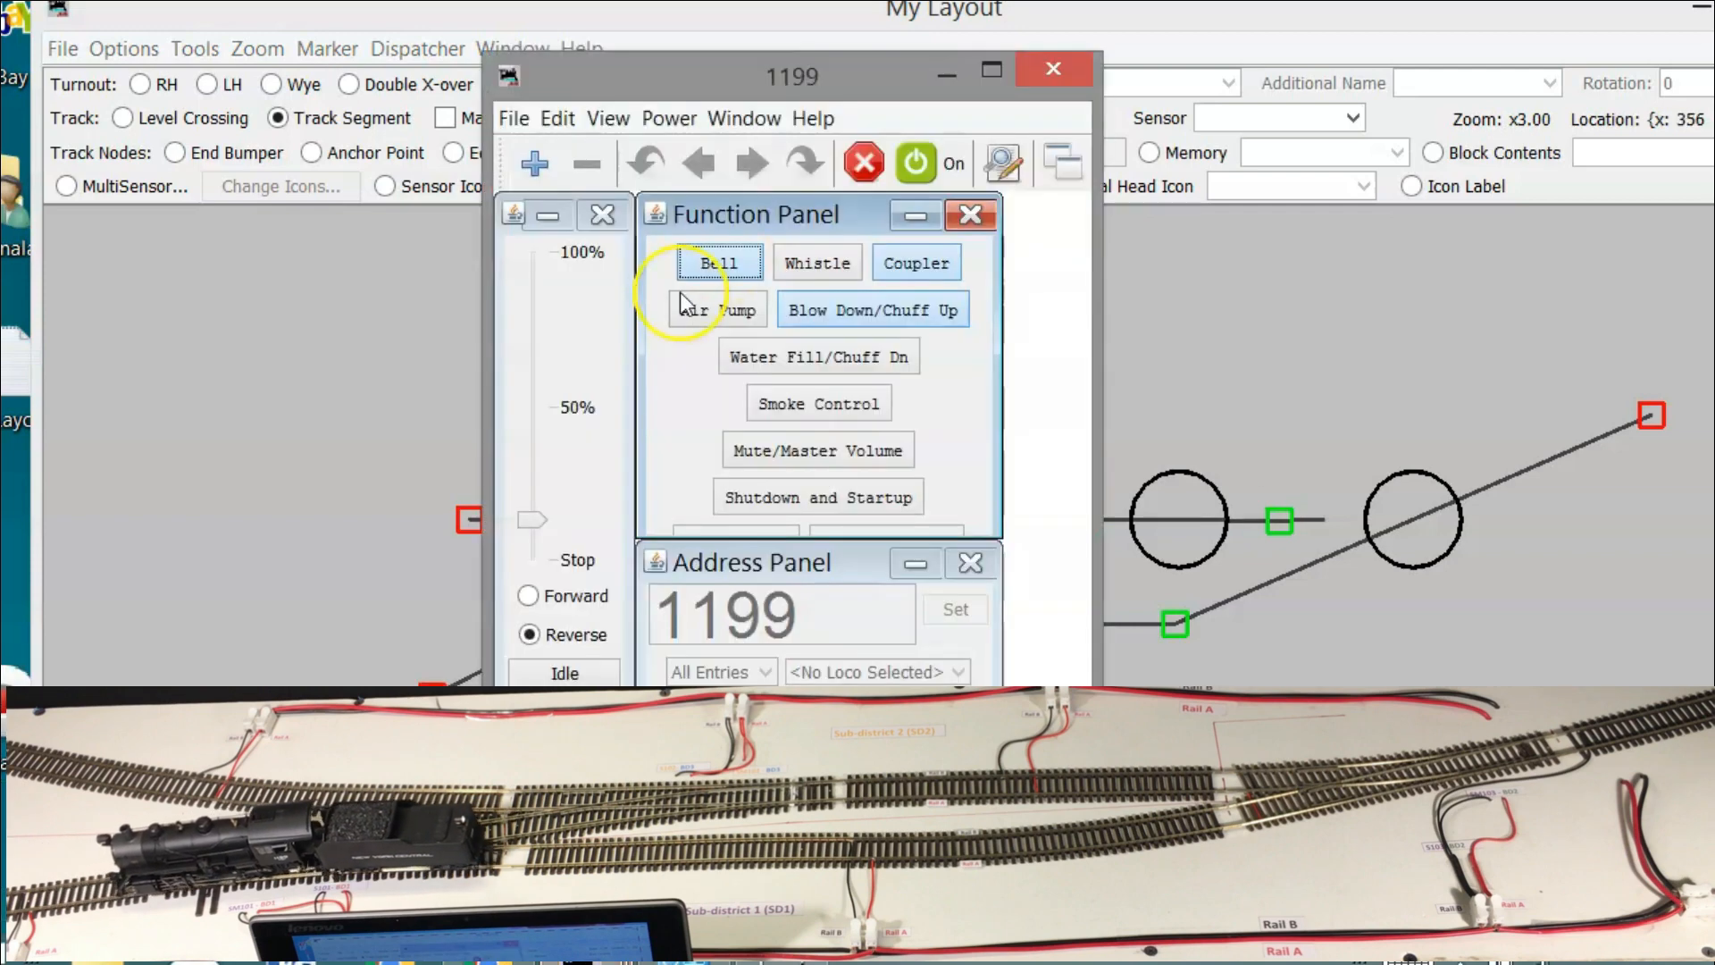
{"action": "left_click", "coordinate": [820, 265]}
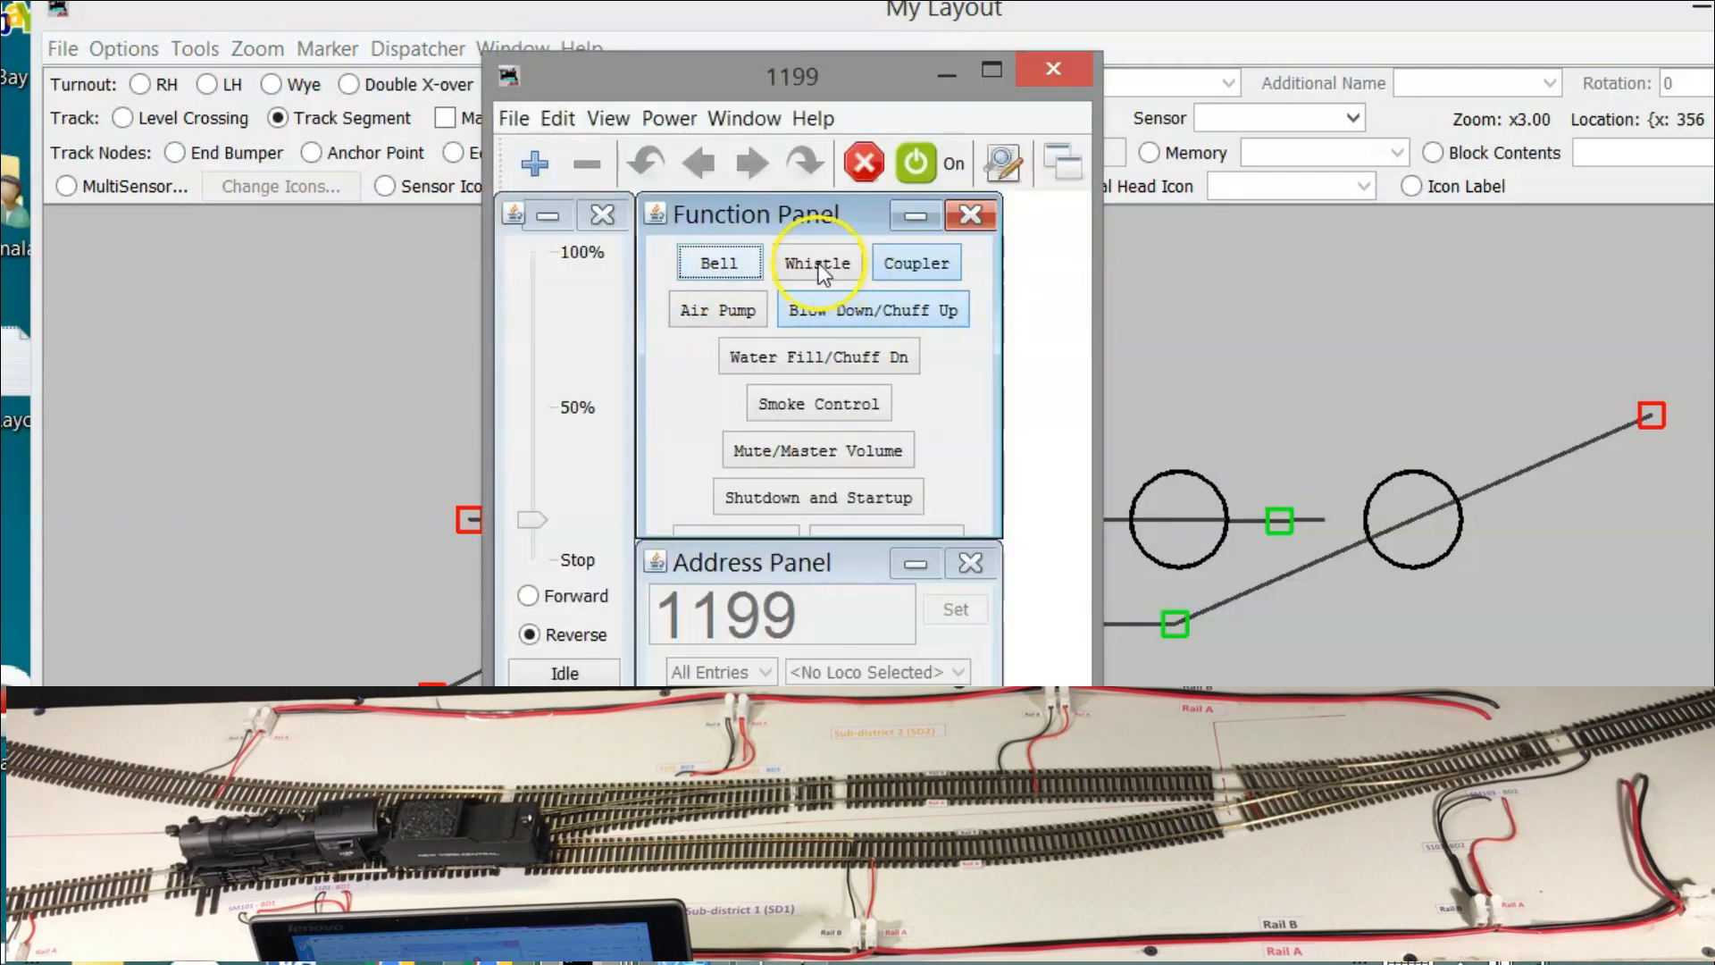
{"action": "left_click", "coordinate": [806, 264]}
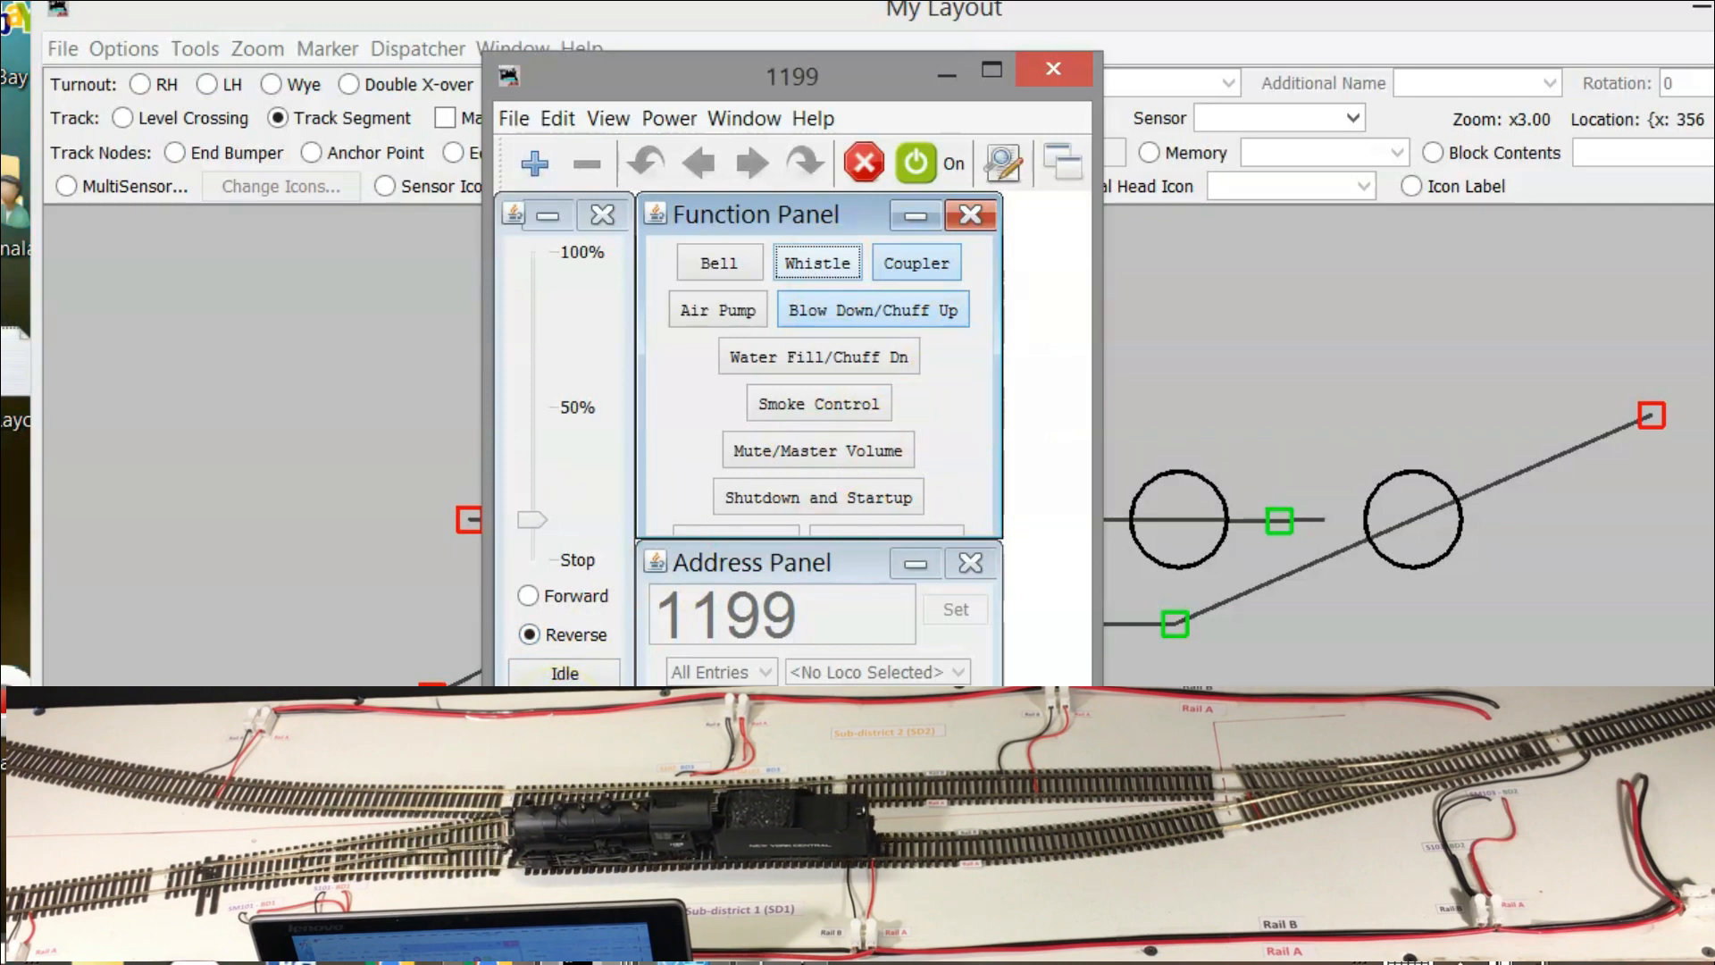
{"action": "left_click", "coordinate": [564, 679]}
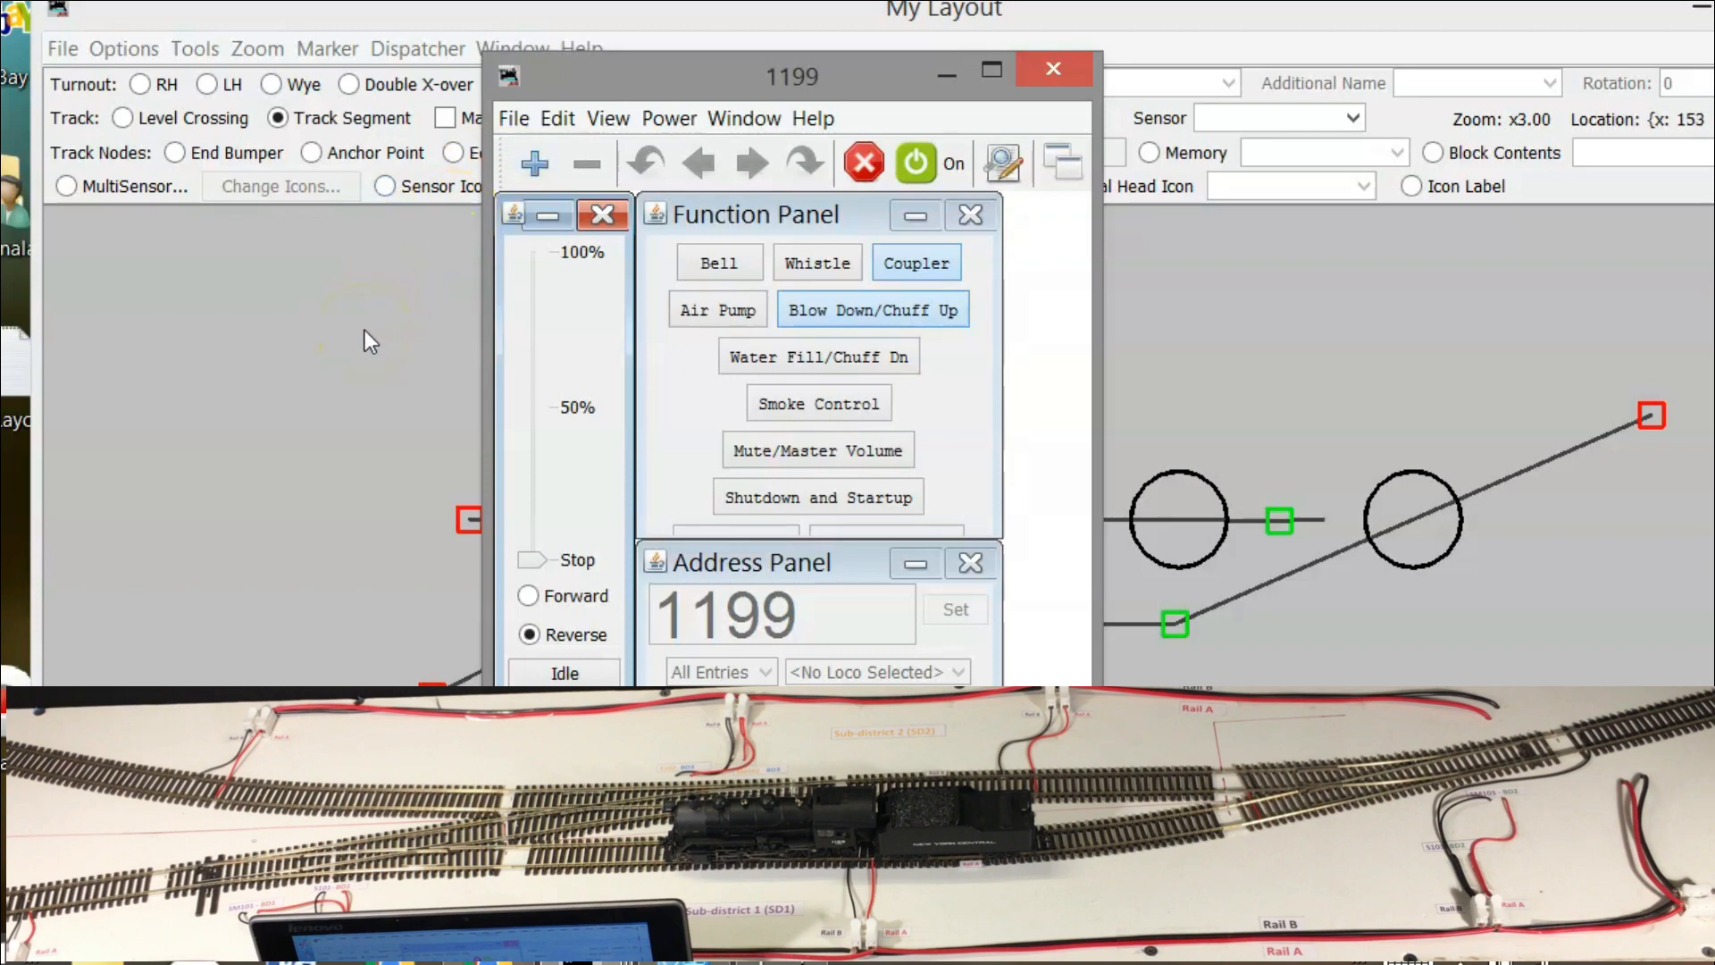
{"action": "left_click", "coordinate": [823, 453]}
{"action": "left_click", "coordinate": [823, 453]}
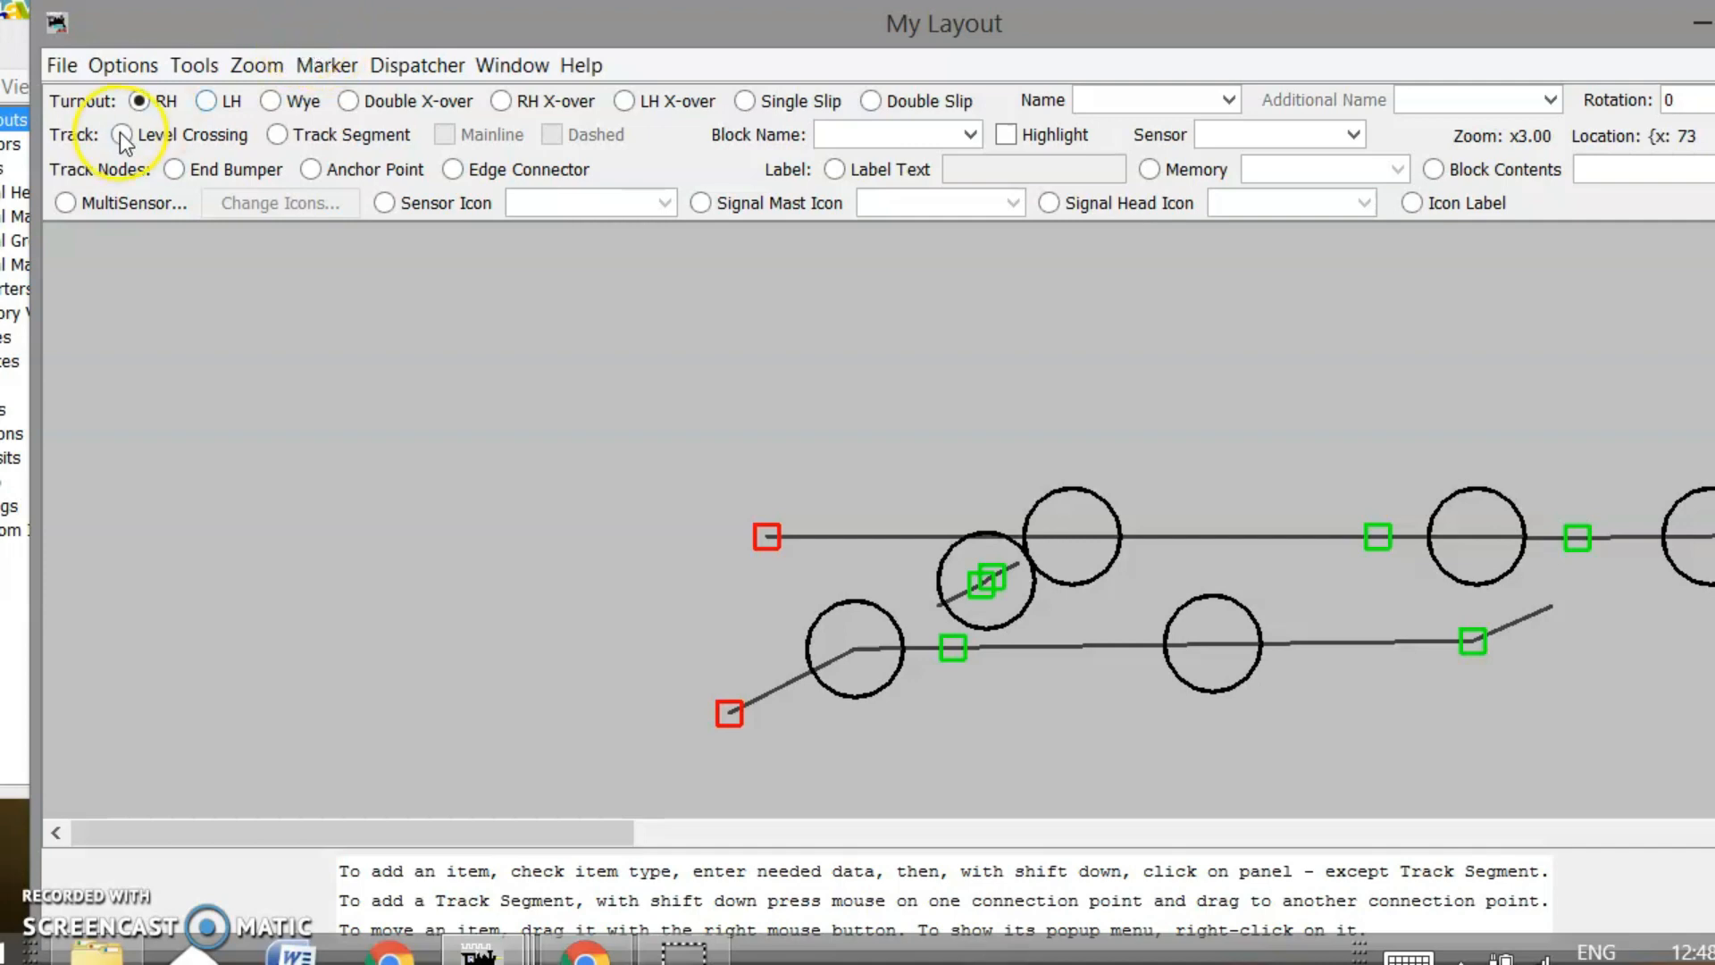
Cancel File > Save Panels, then show the Turnouts table with LT101 and LT103 Thrown, LT102 Closed
{"action": "left_click", "coordinate": [61, 65]}
{"action": "left_click", "coordinate": [99, 112]}
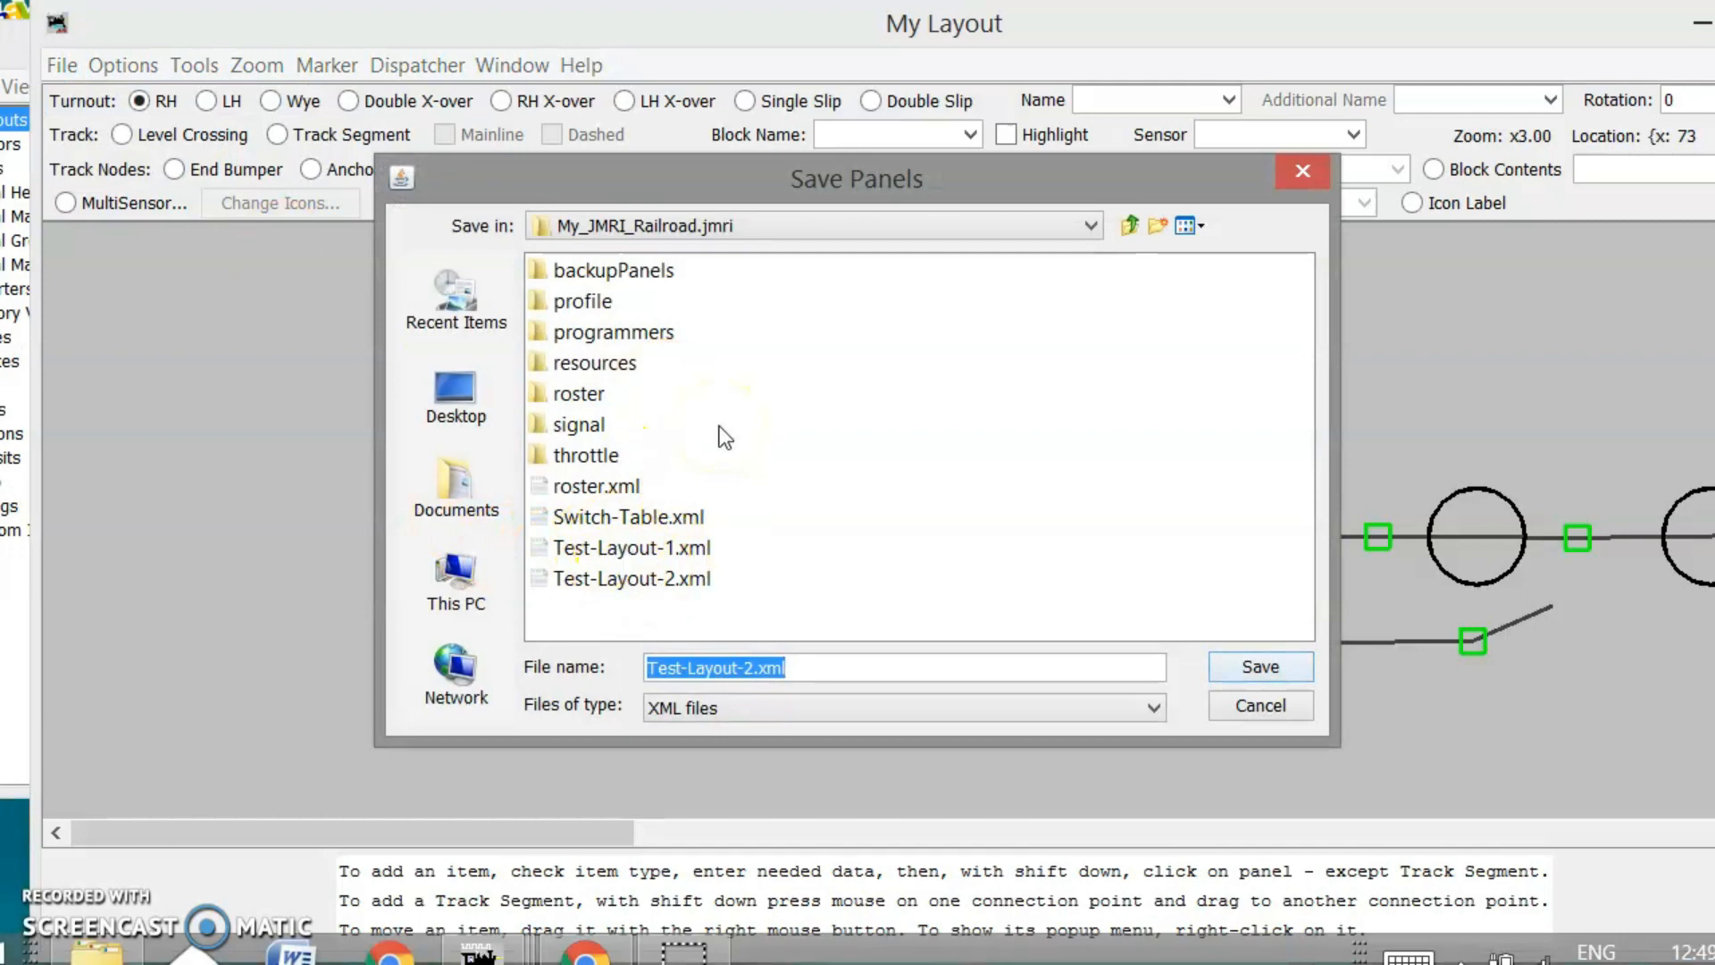
{"action": "left_click", "coordinate": [668, 579]}
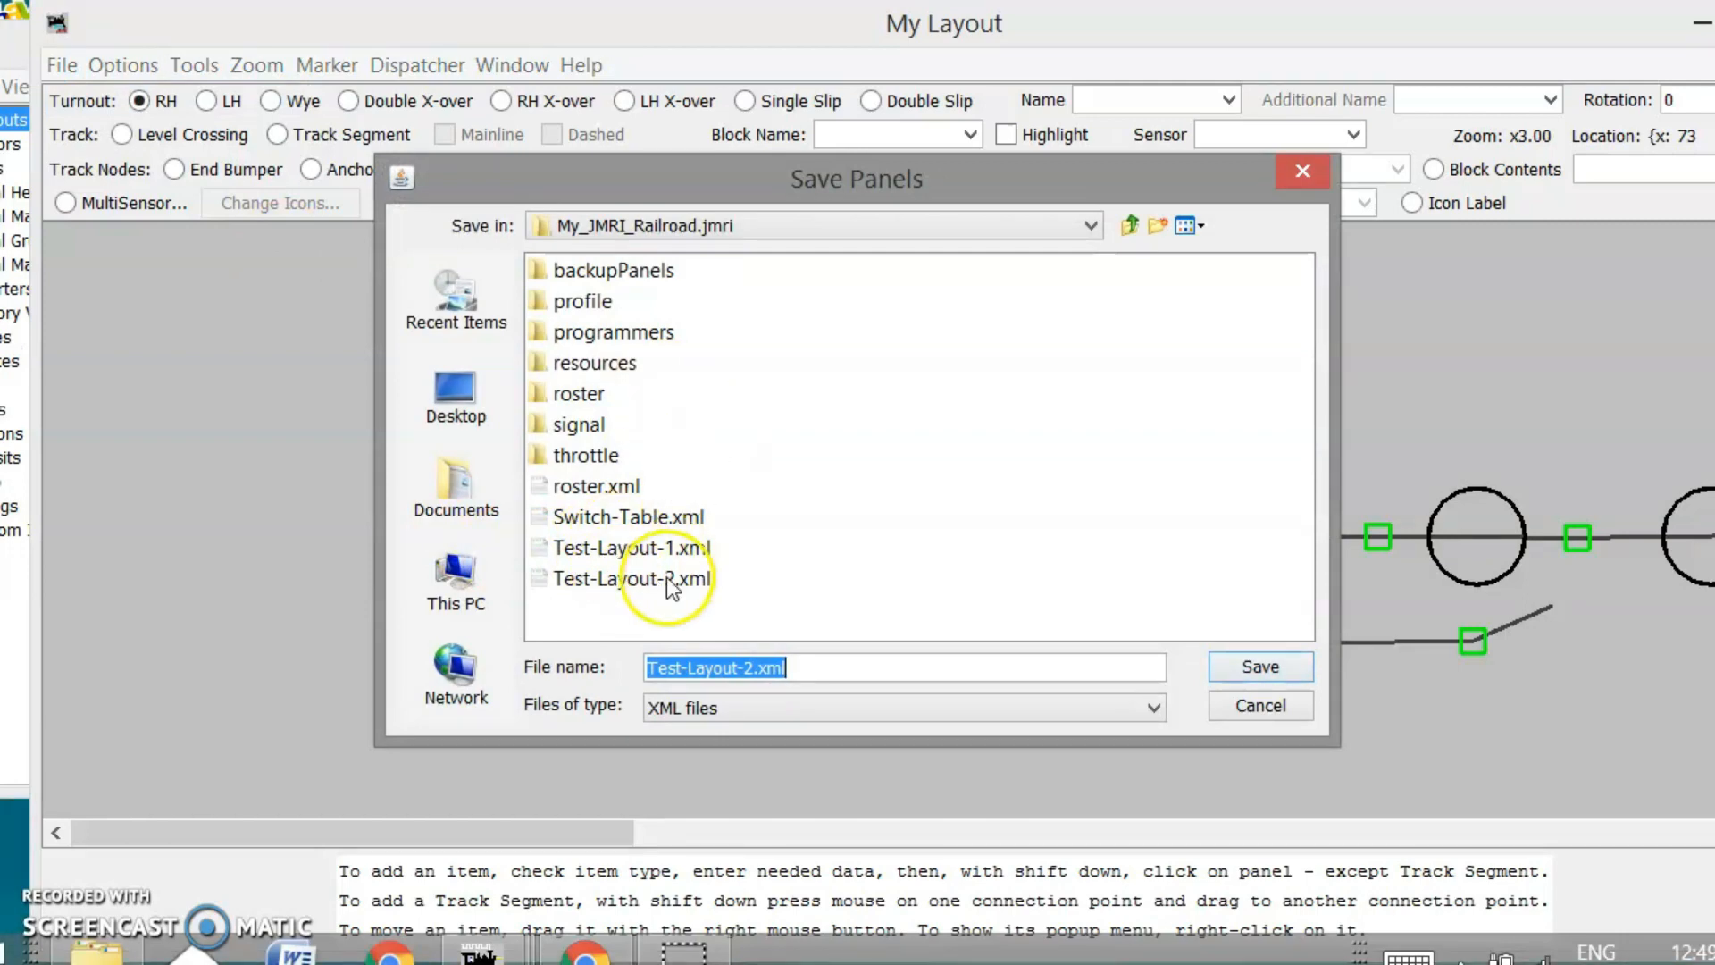
{"action": "left_click", "coordinate": [1252, 705]}
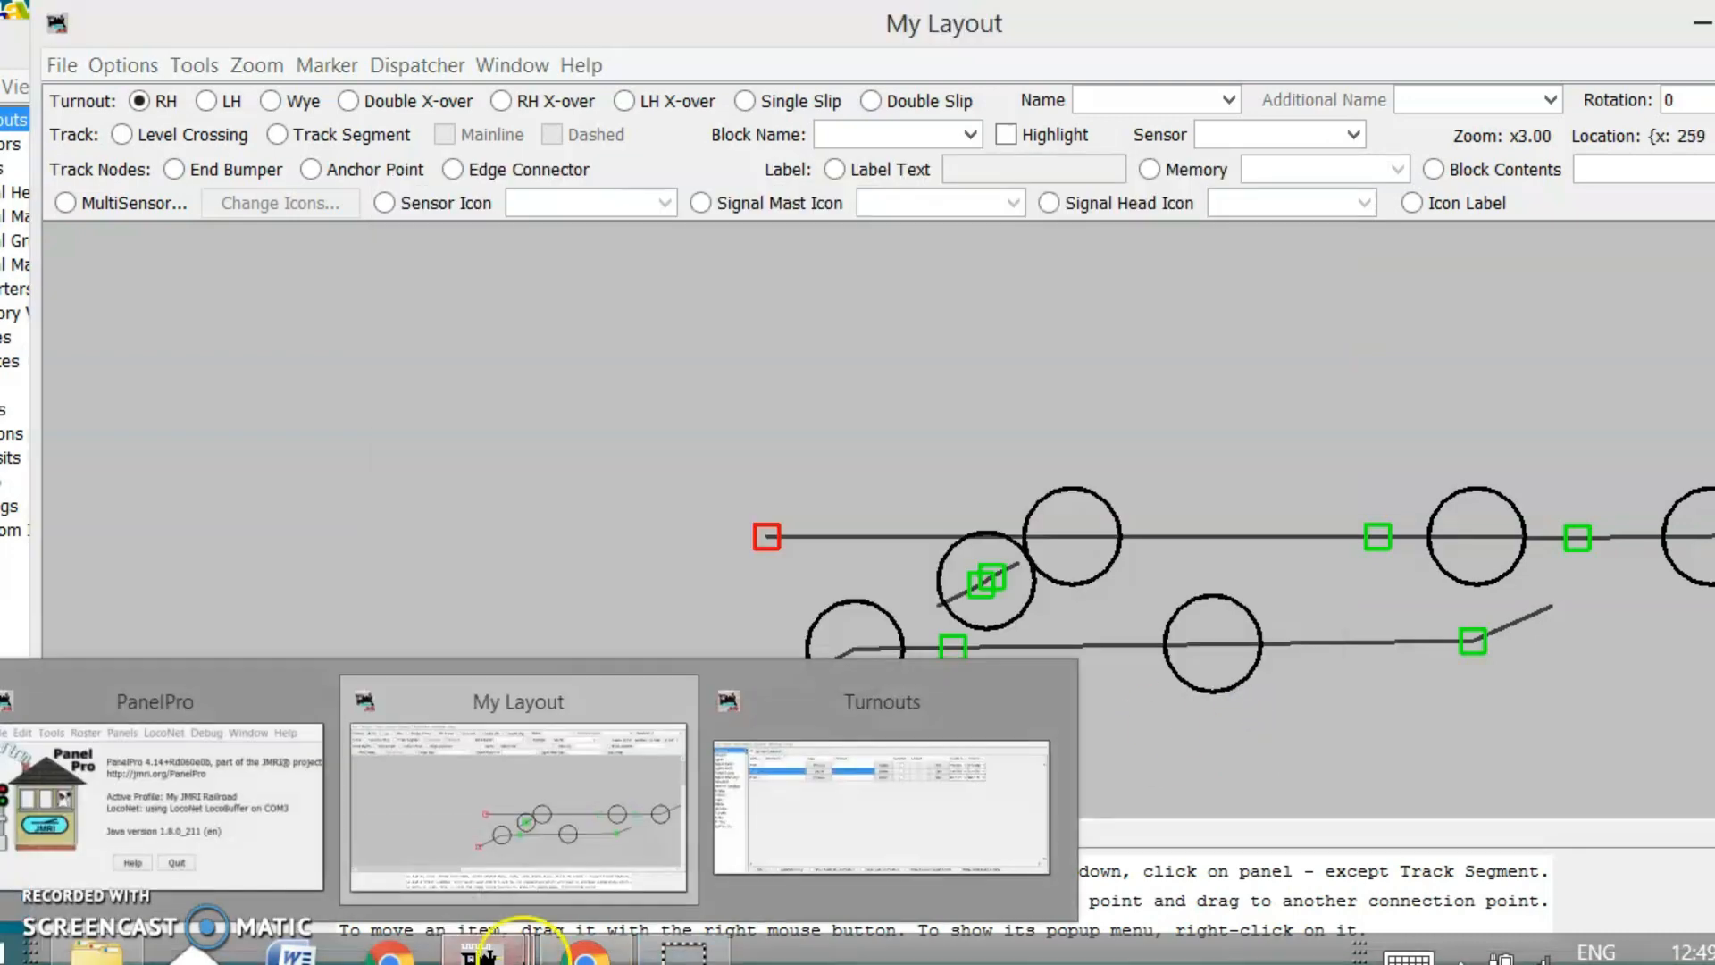
{"action": "left_click", "coordinate": [813, 813]}
{"action": "left_click_drag", "start_coordinate": [482, 36], "coordinate": [625, 45]}
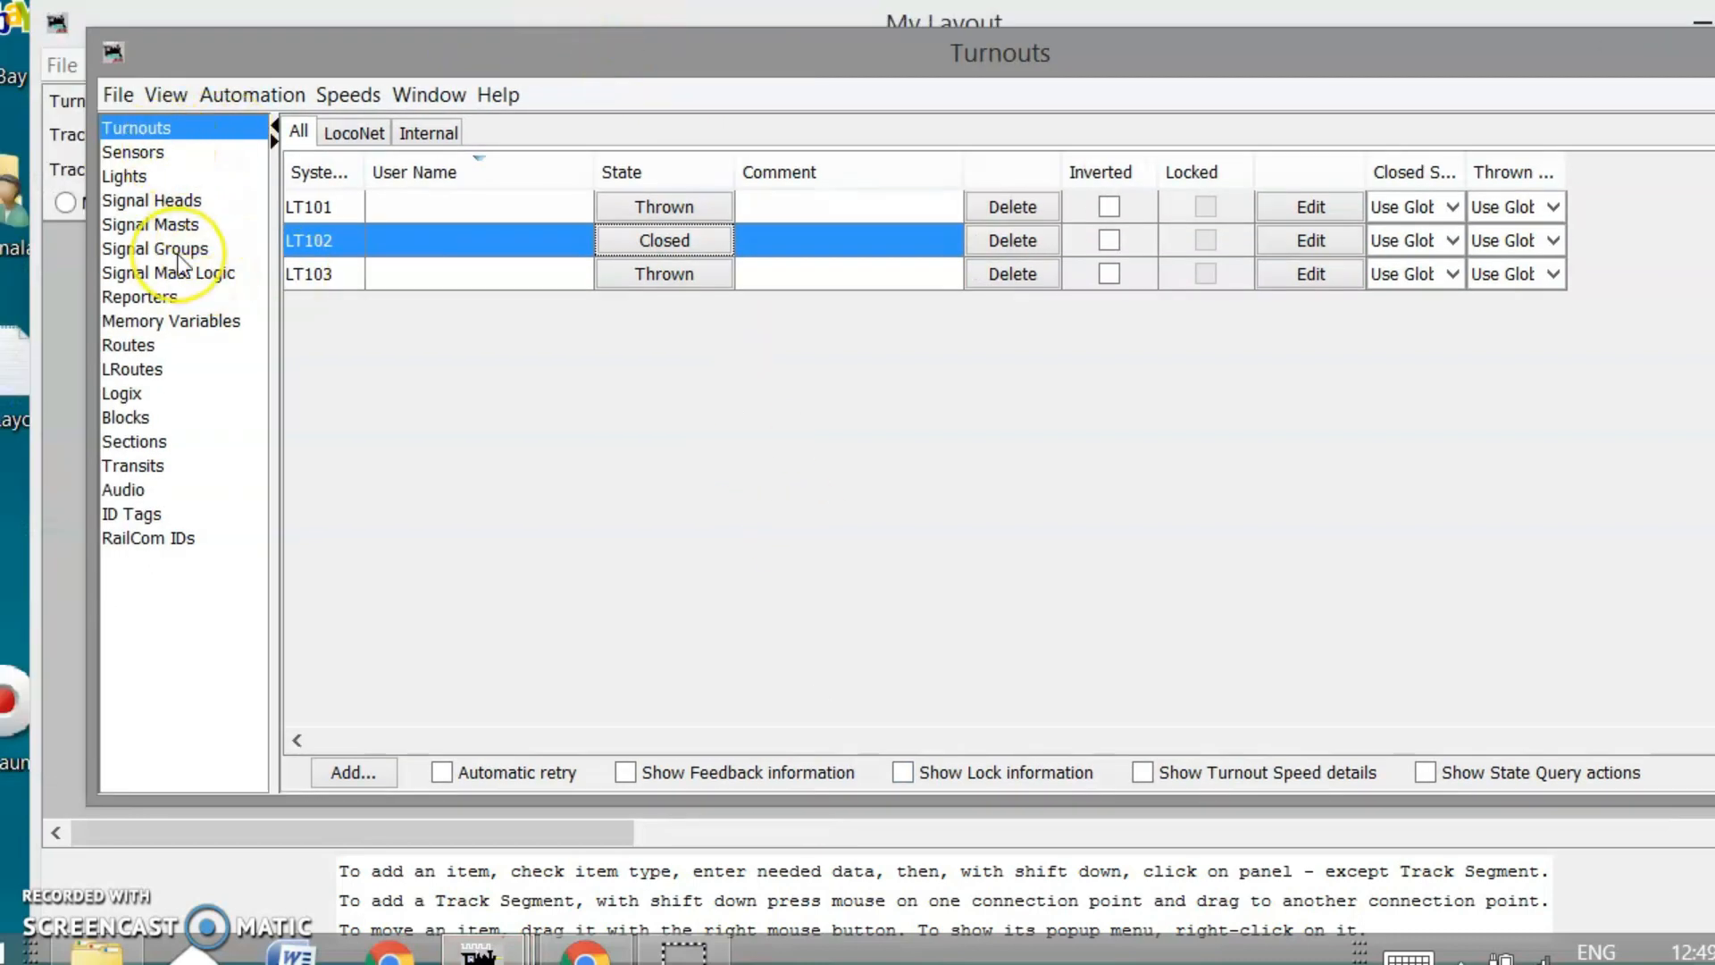
{"action": "left_click", "coordinate": [111, 94]}
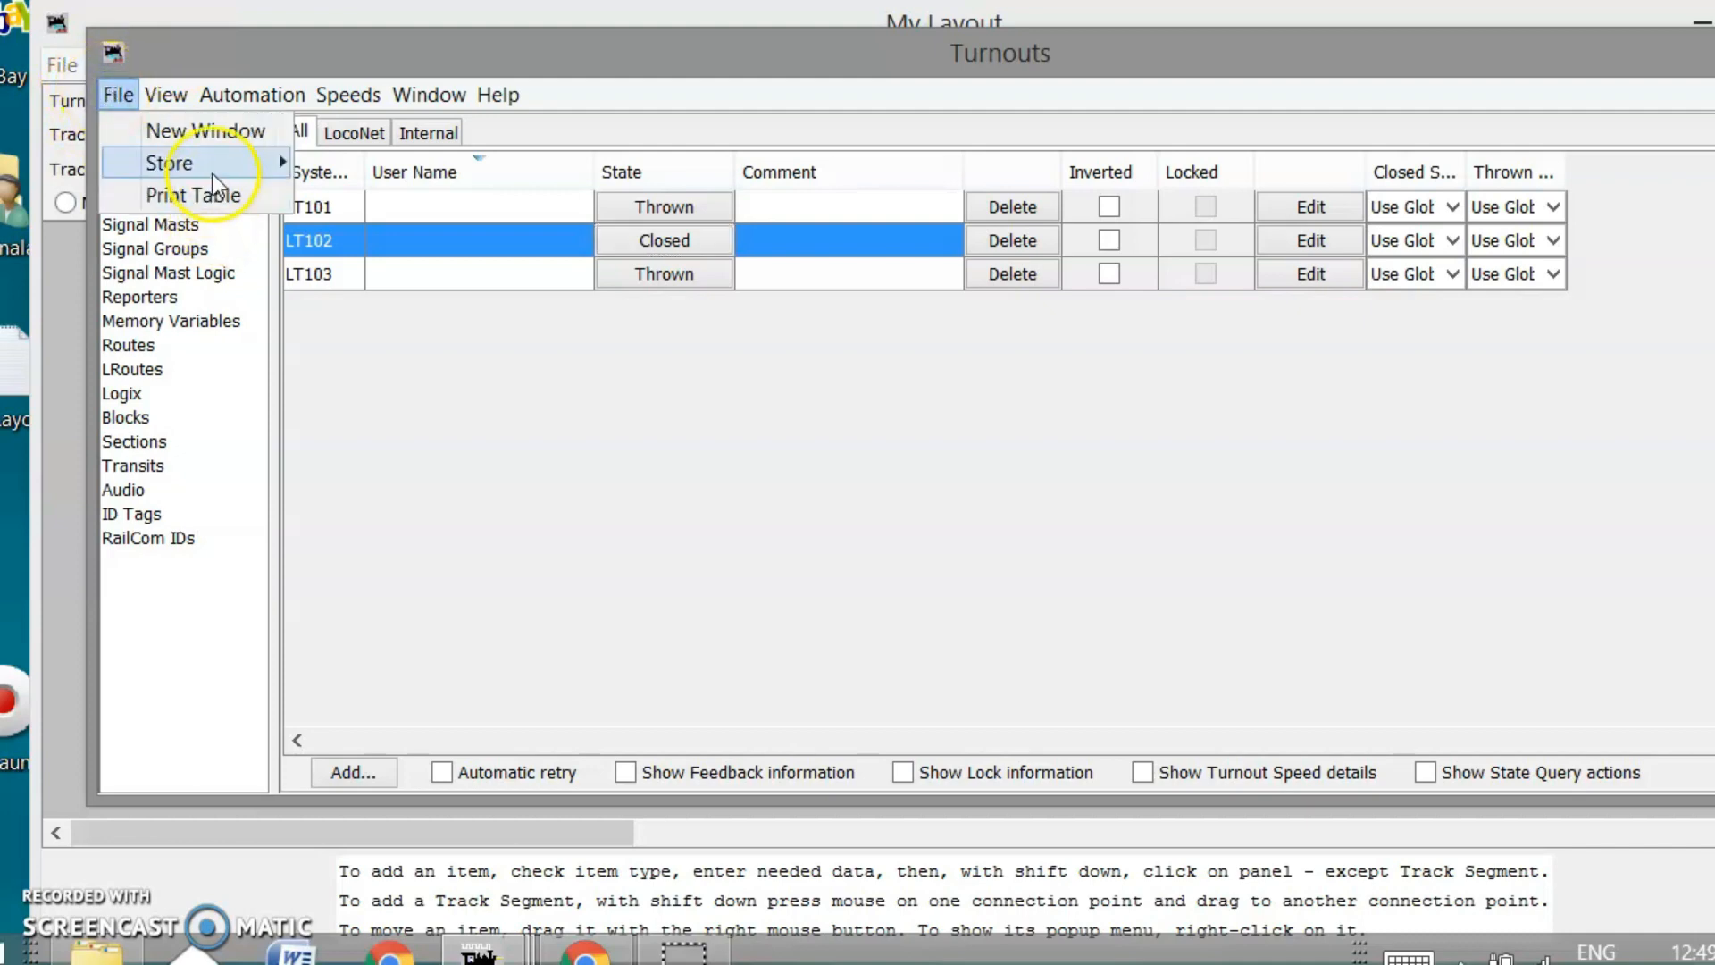
{"action": "mouse_move", "coordinate": [211, 170]}
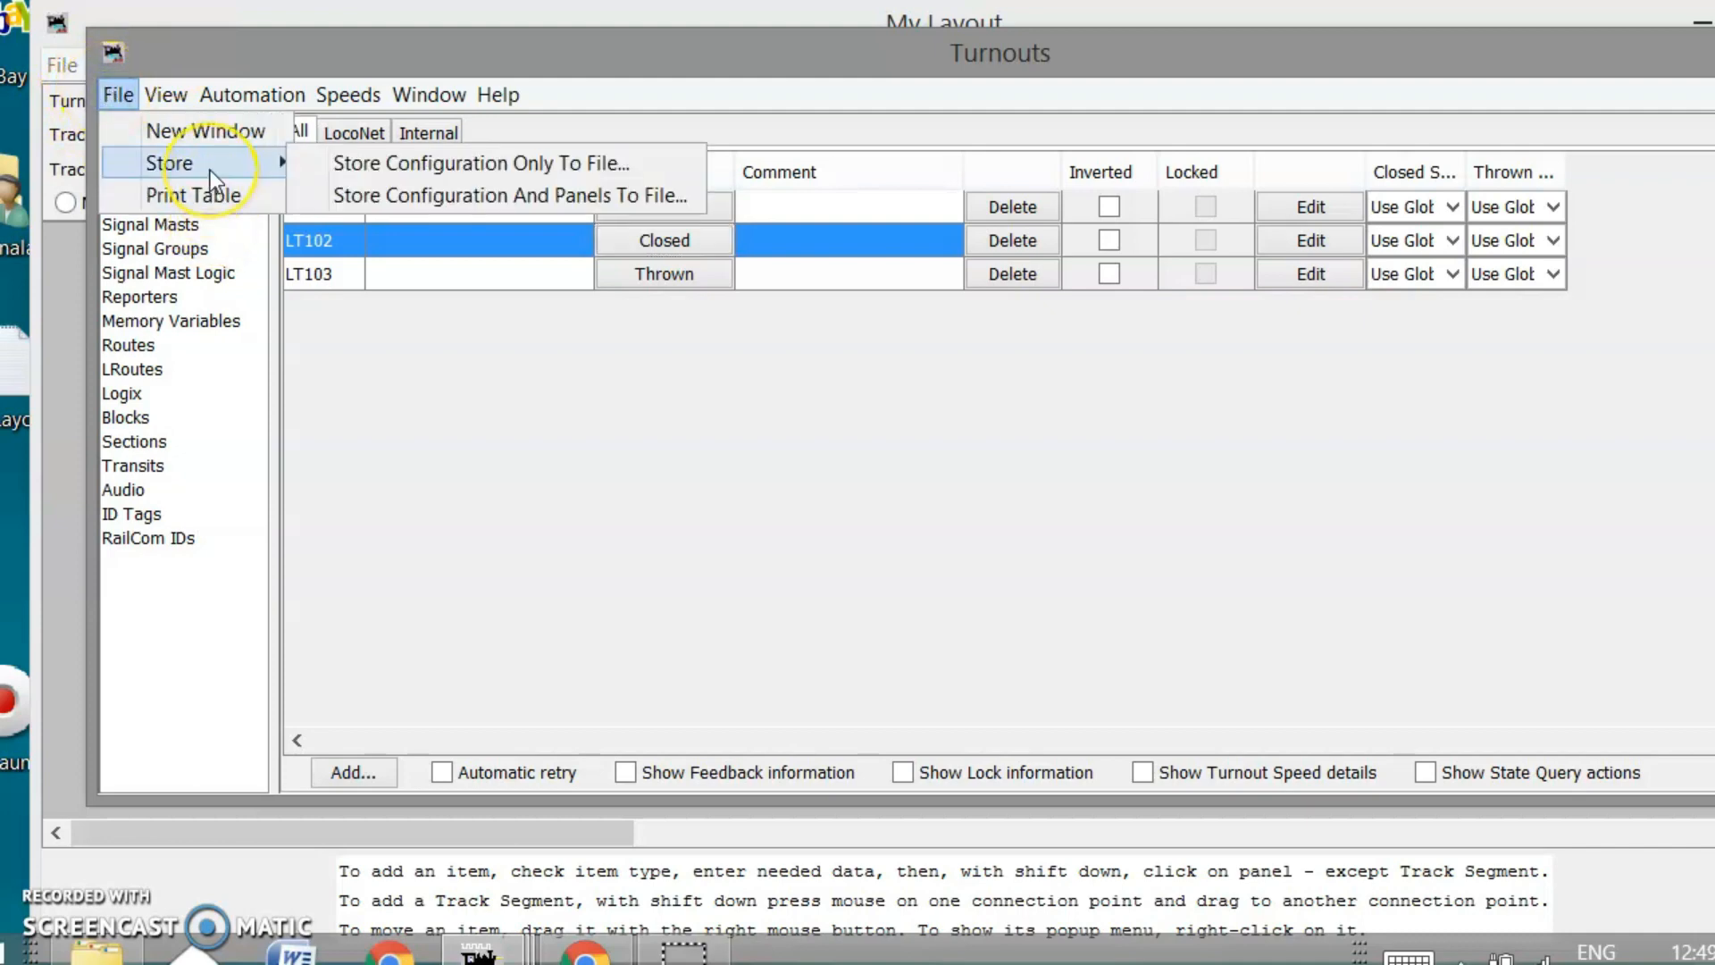
{"action": "left_click", "coordinate": [382, 164]}
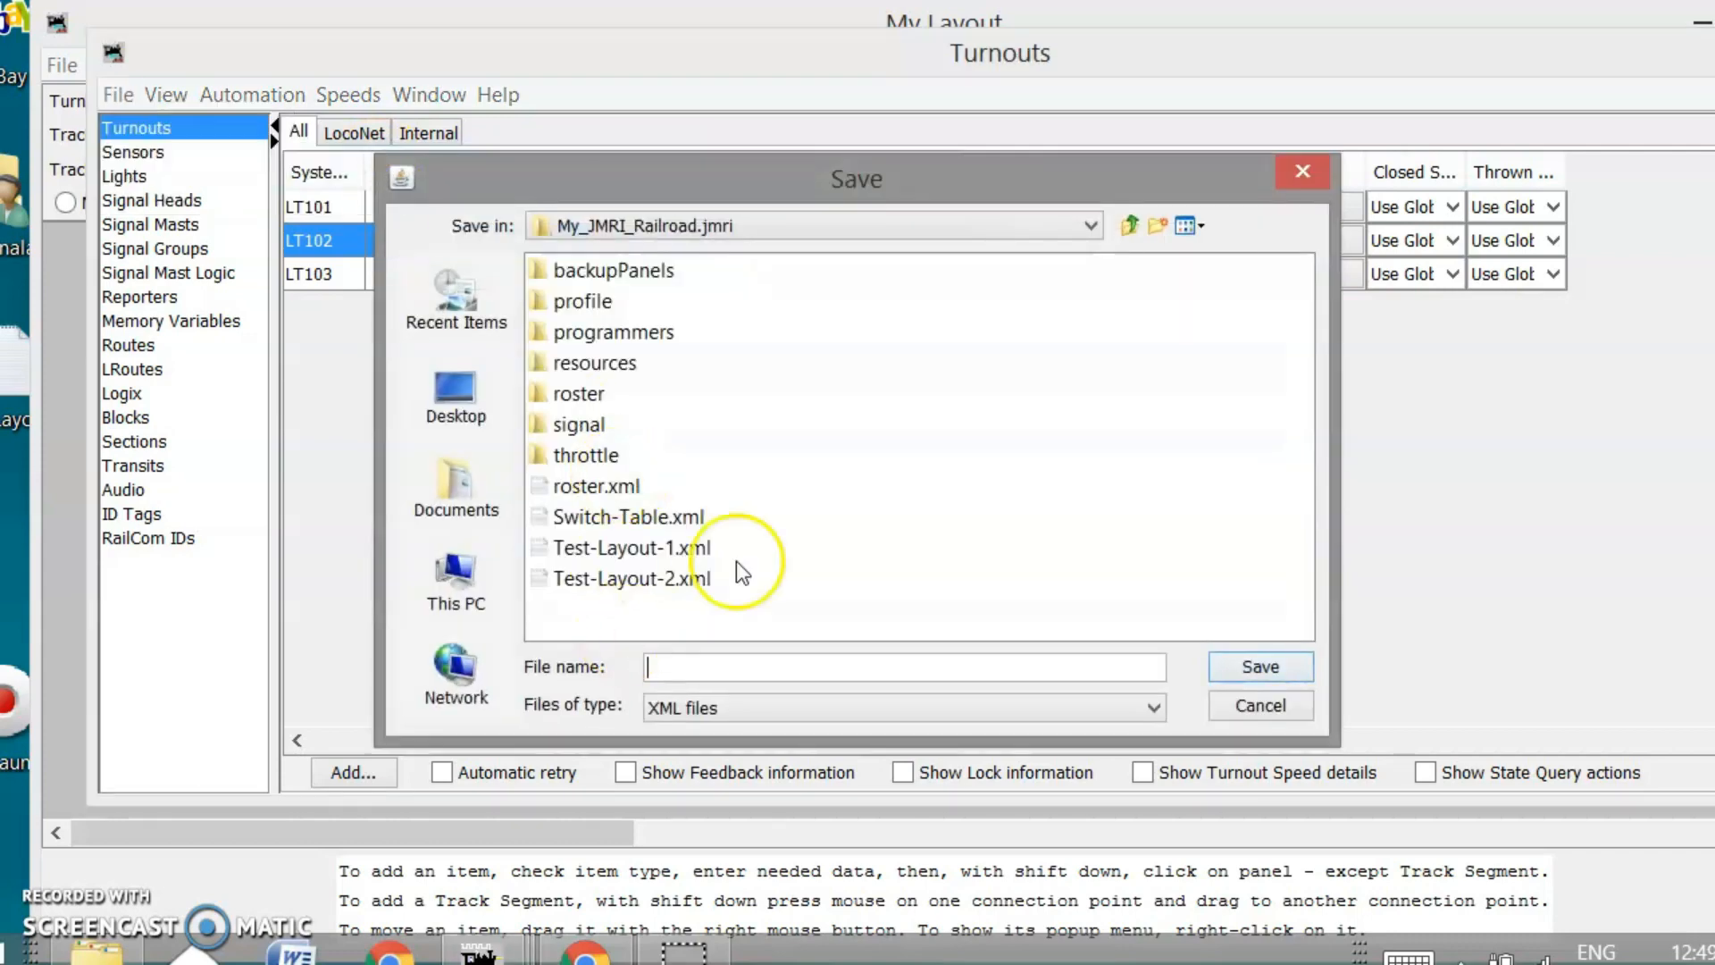
{"action": "left_click", "coordinate": [620, 518]}
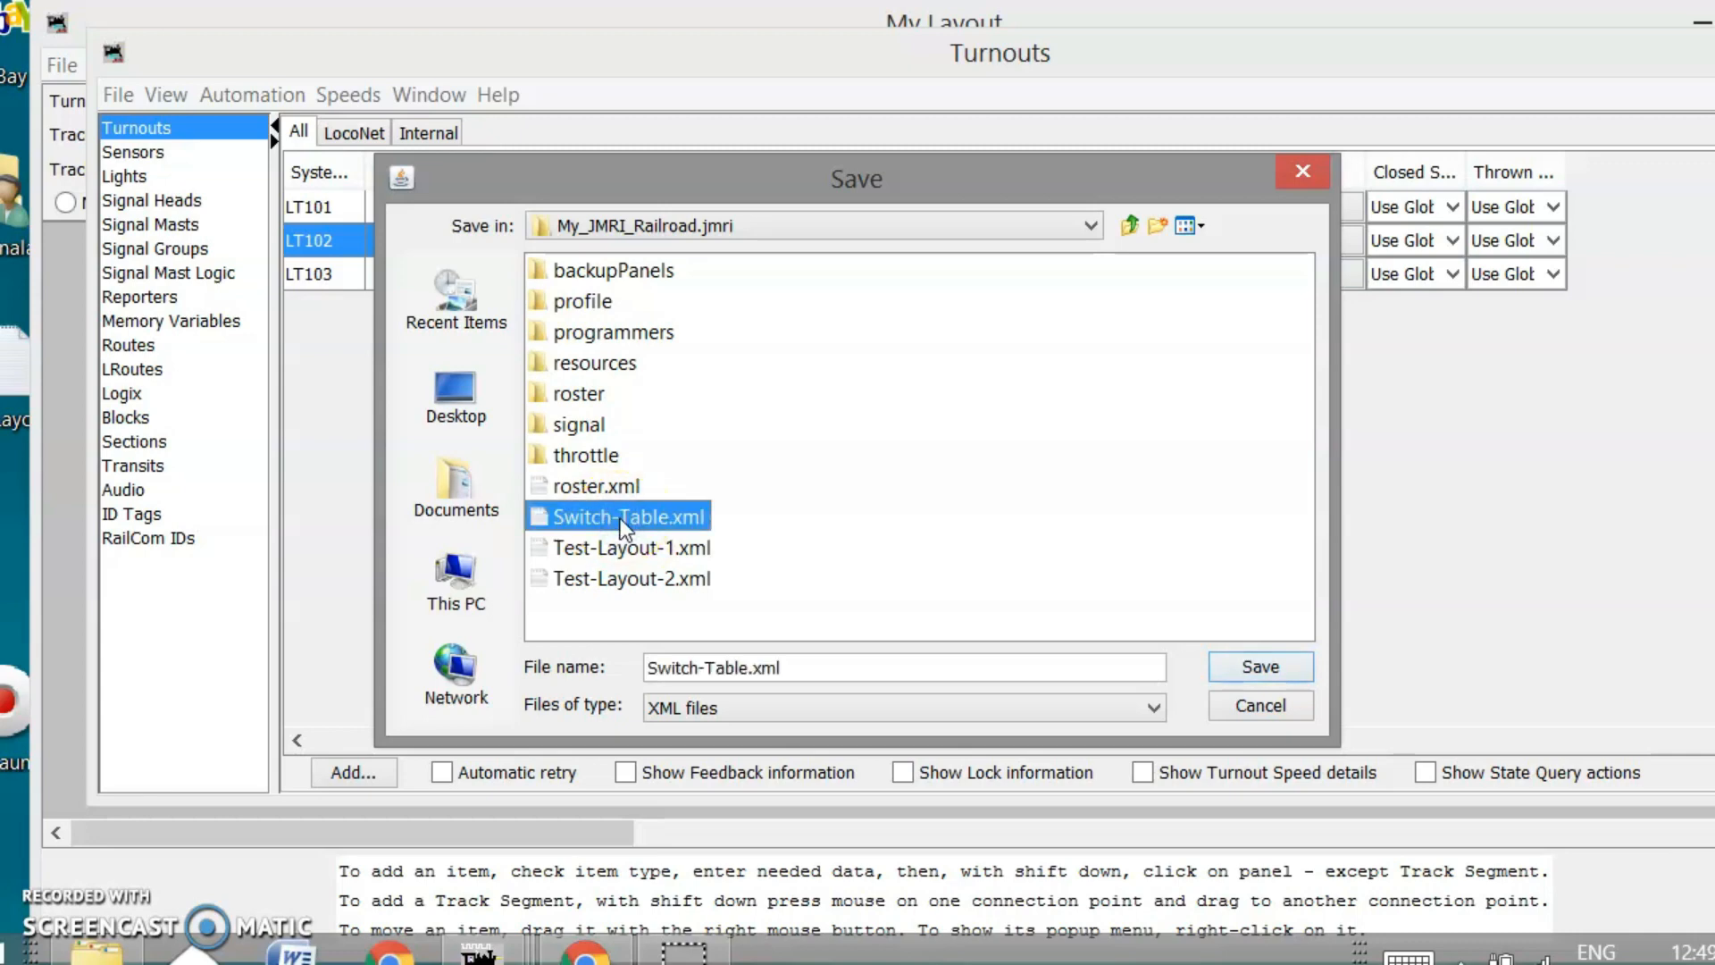
{"action": "left_click", "coordinate": [631, 525]}
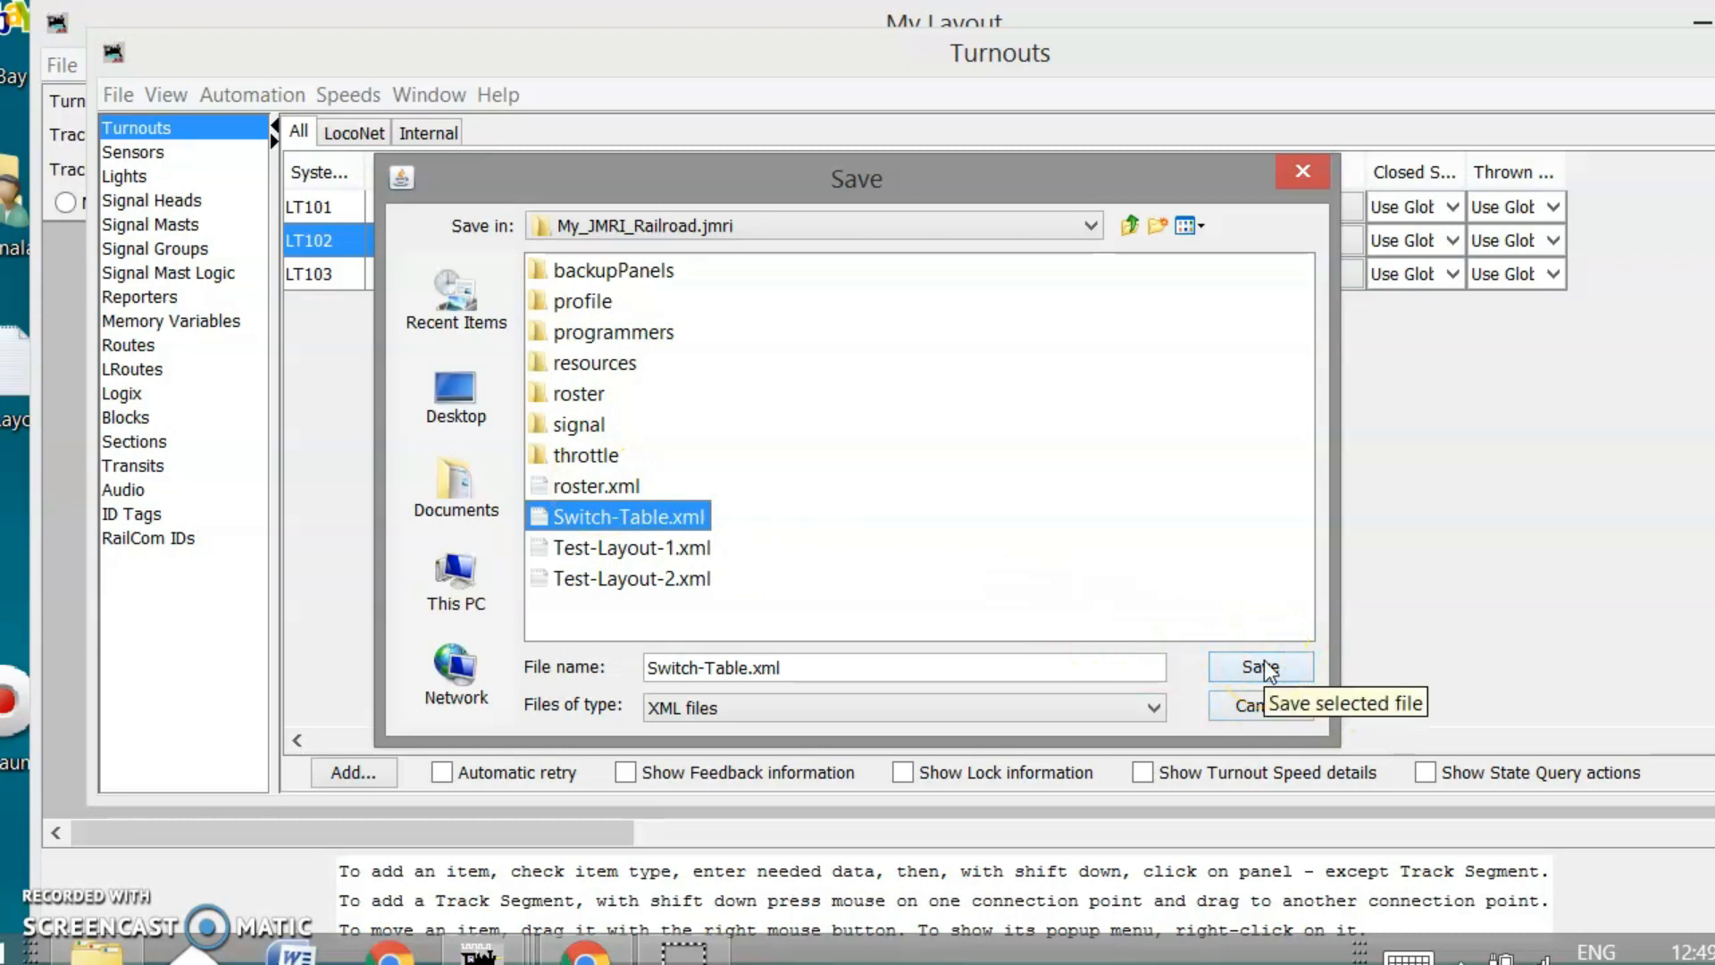
{"action": "left_click", "coordinate": [1259, 706]}
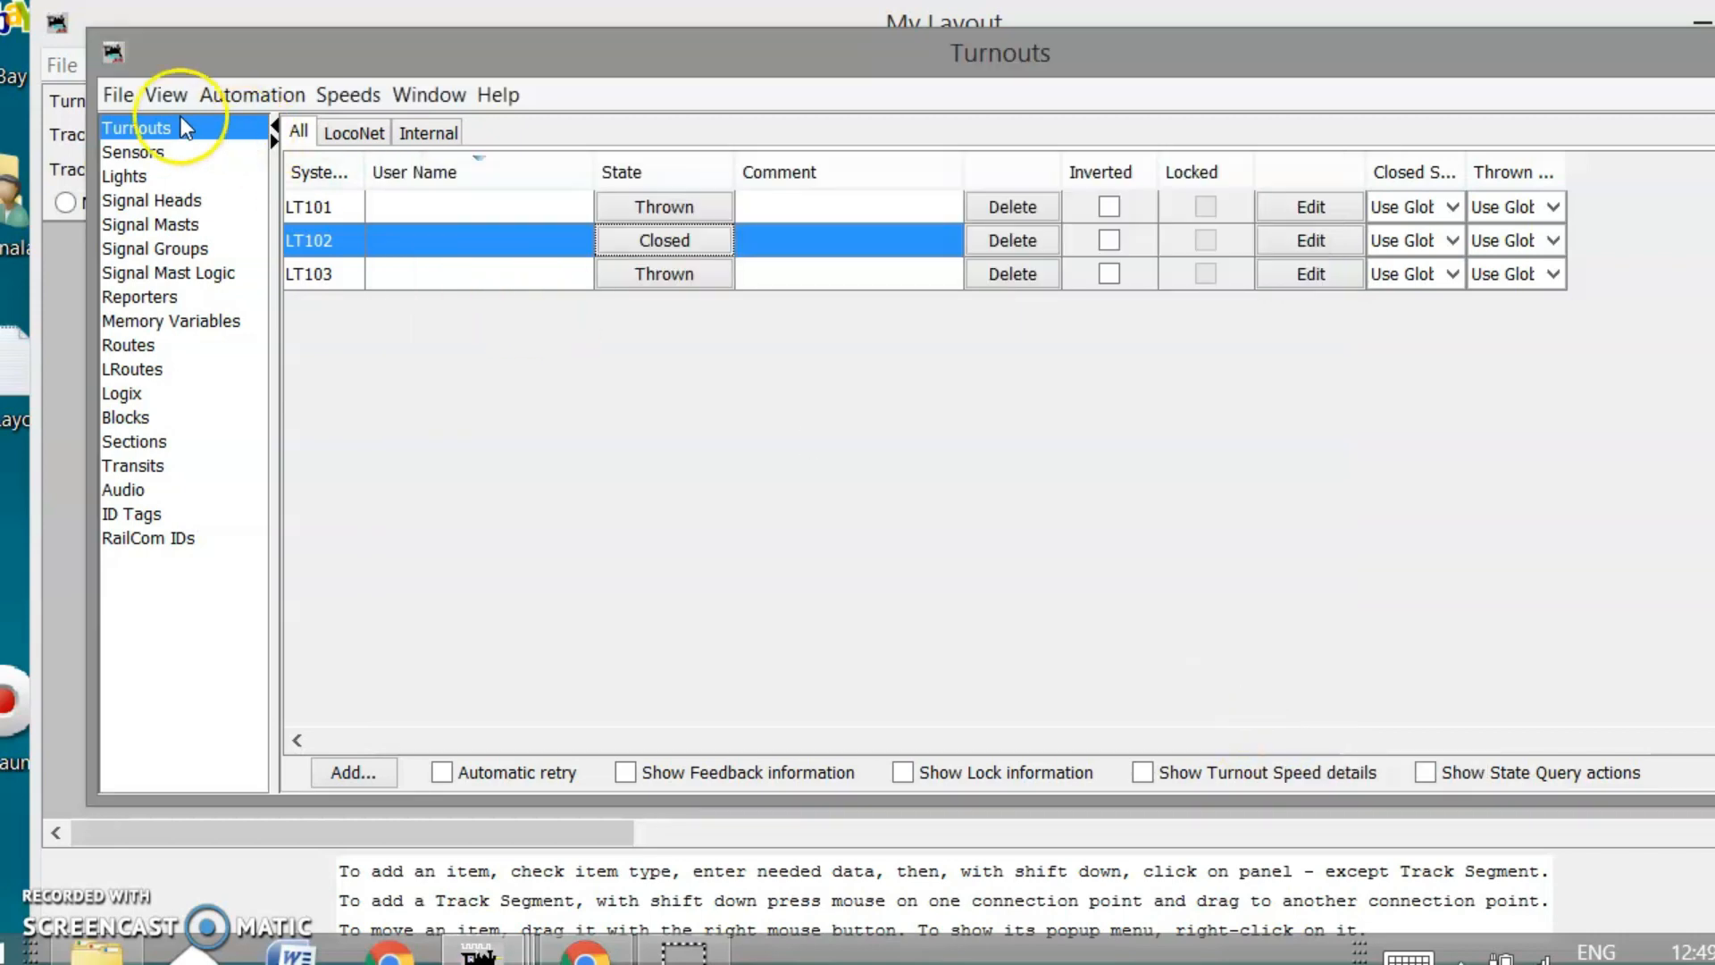
{"action": "left_click", "coordinate": [117, 98]}
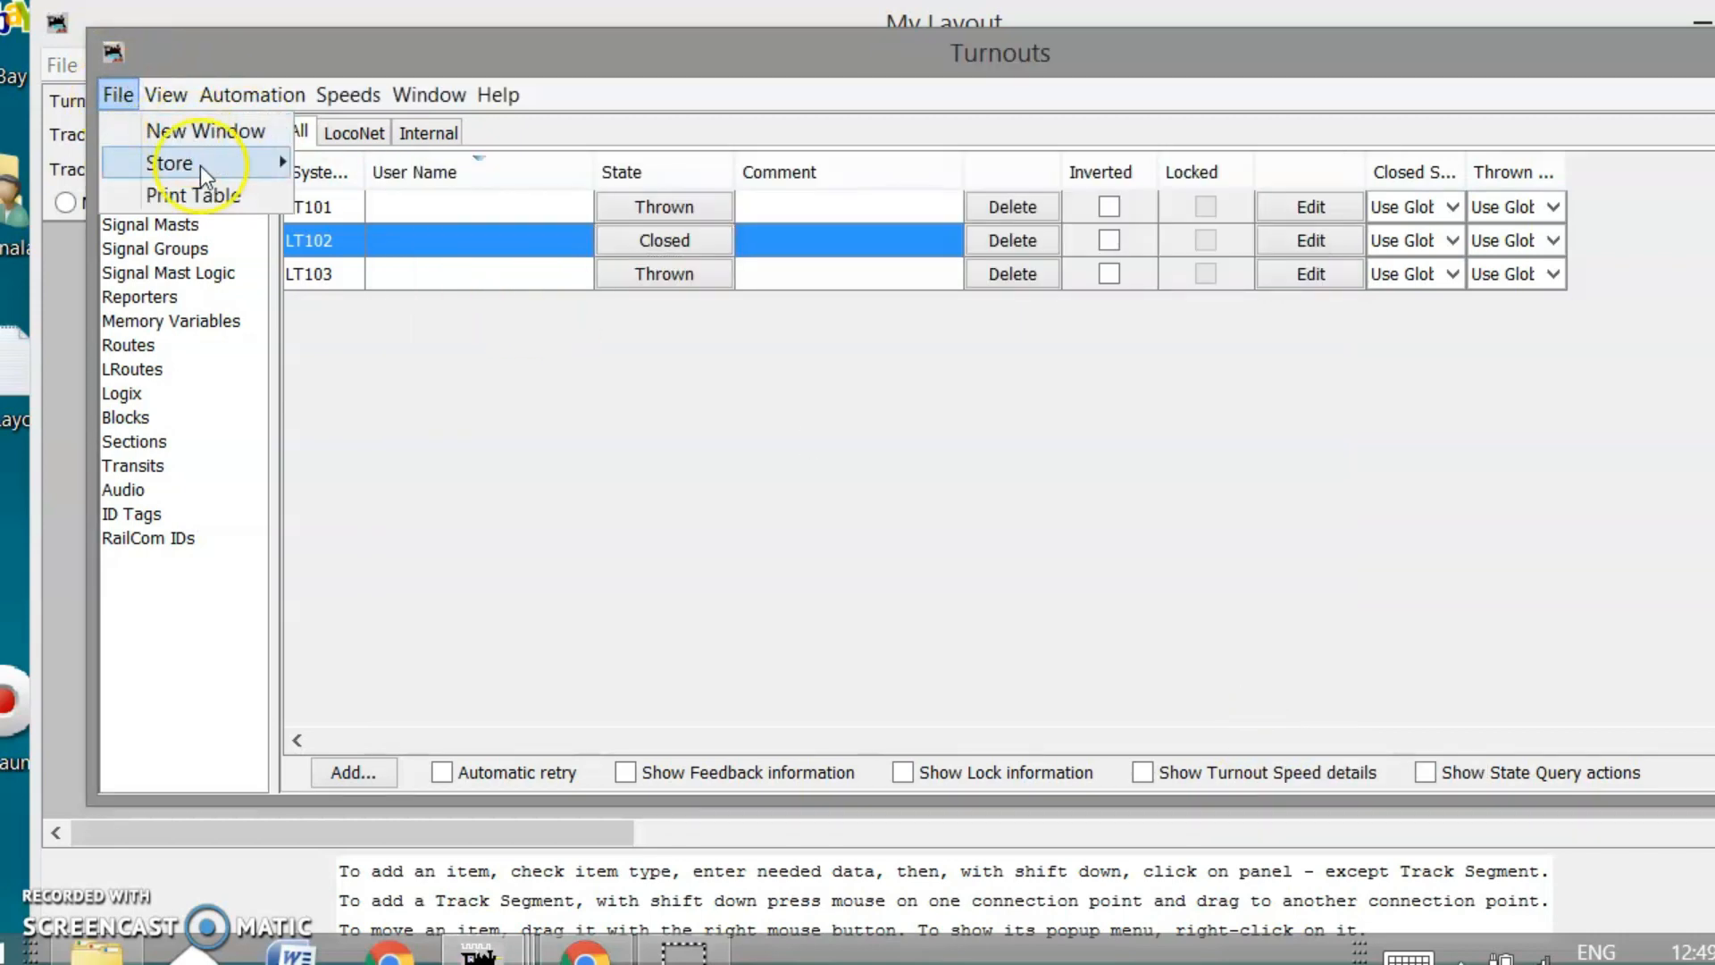
{"action": "mouse_move", "coordinate": [202, 164]}
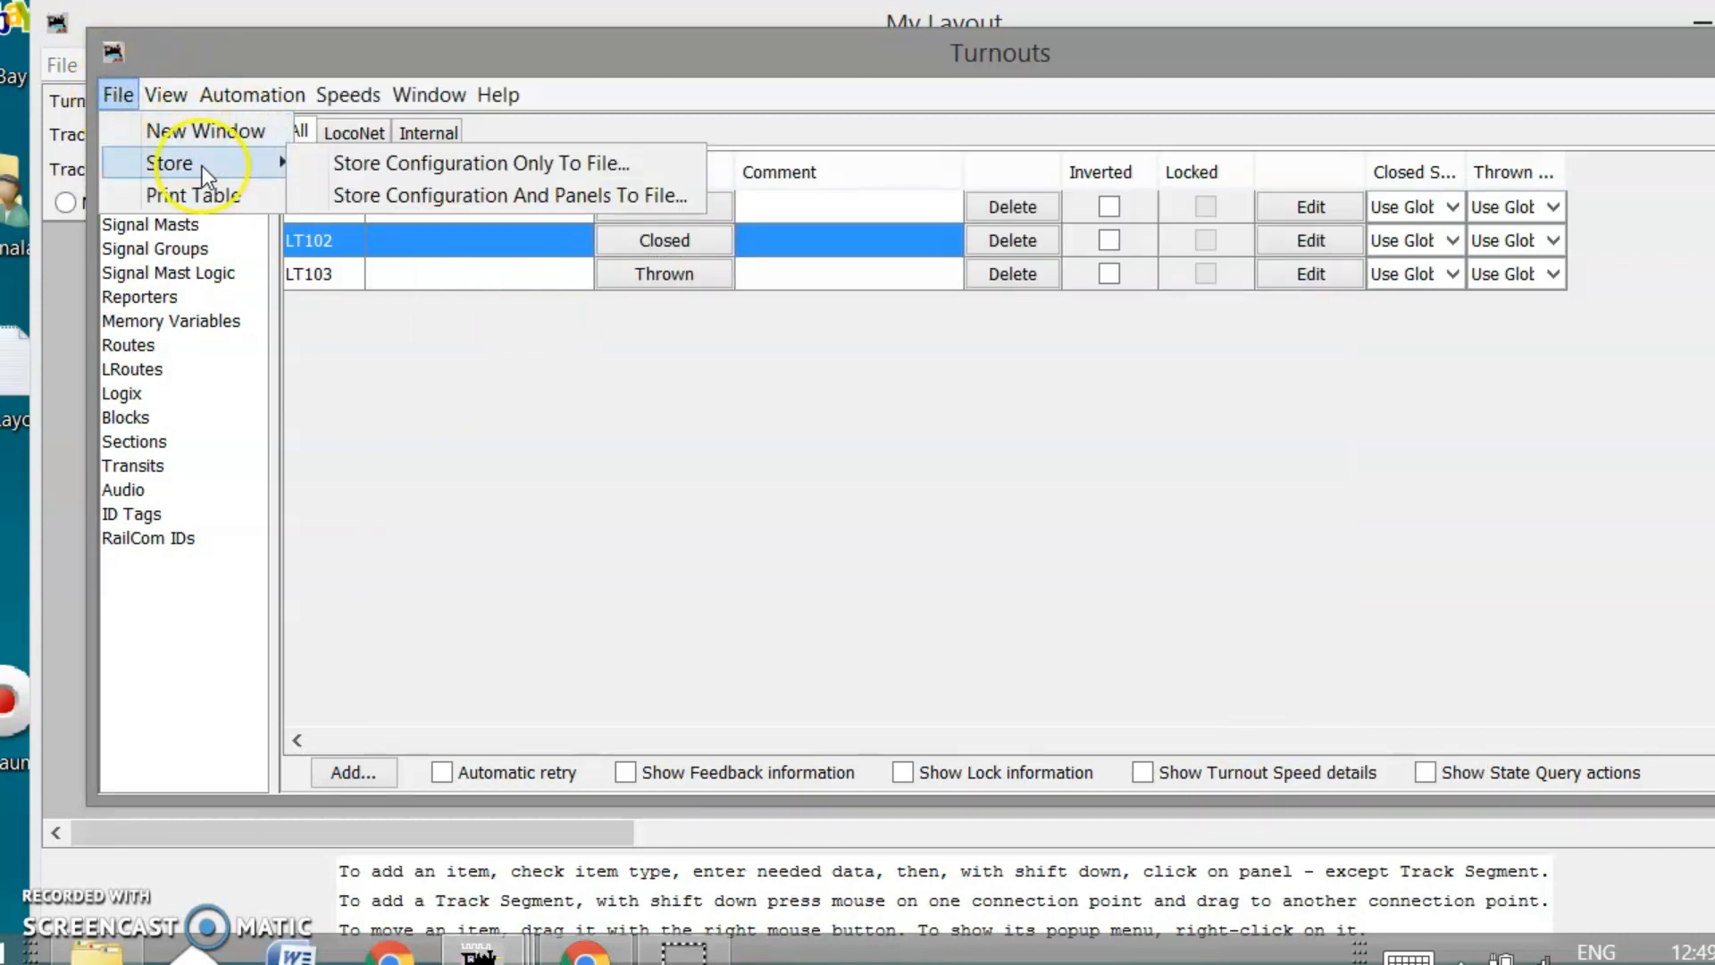
{"action": "left_click", "coordinate": [426, 197]}
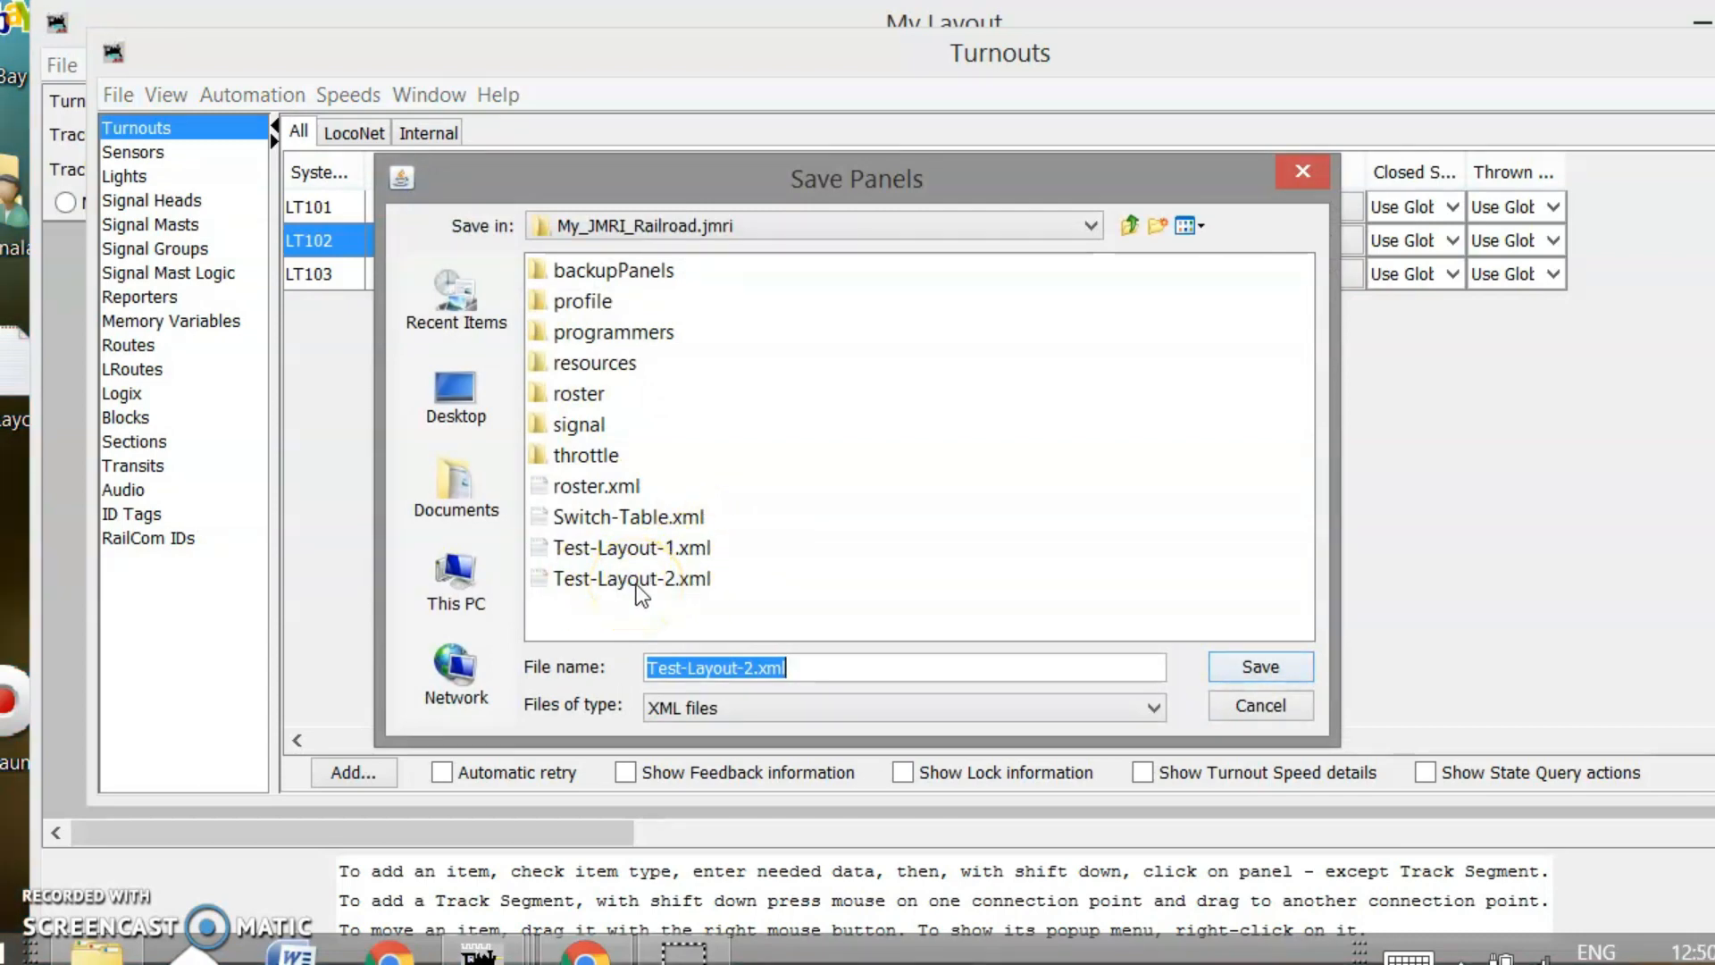
{"action": "left_click", "coordinate": [1277, 706]}
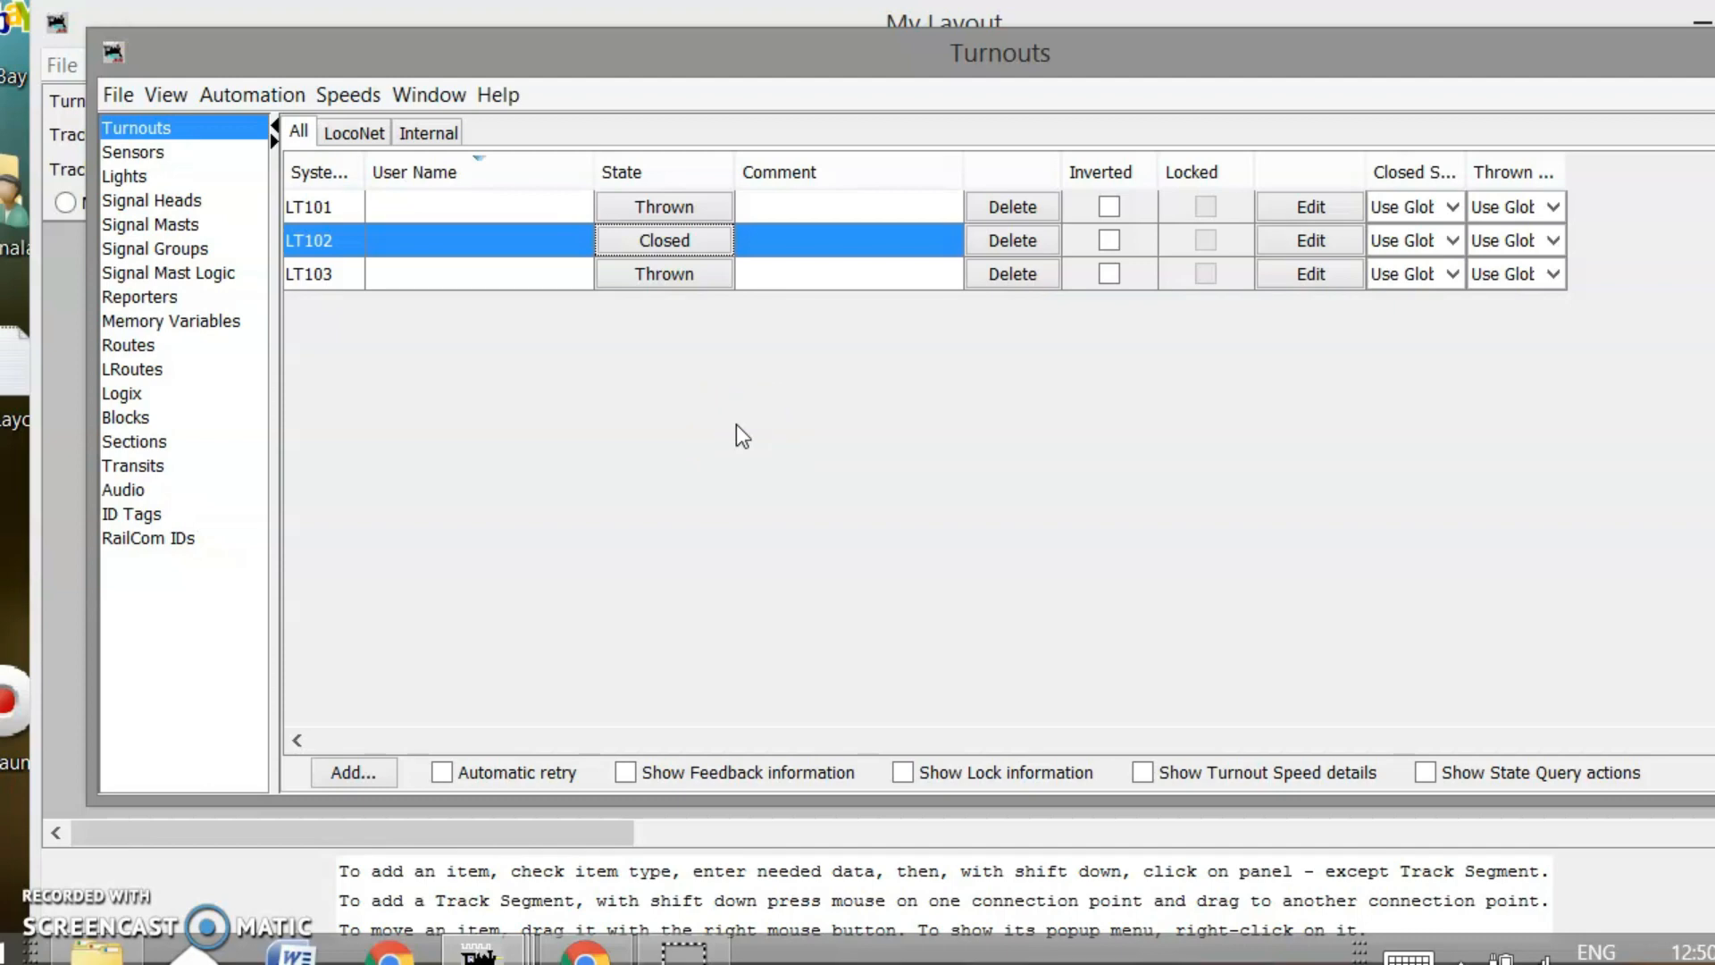
{"action": "left_click", "coordinate": [973, 57]}
{"action": "mouse_move", "coordinate": [974, 52]}
{"action": "left_mouse_down"}
{"action": "mouse_move", "coordinate": [1026, 51]}
{"action": "mouse_move", "coordinate": [961, 52]}
{"action": "mouse_move", "coordinate": [995, 66]}
{"action": "left_mouse_up"}
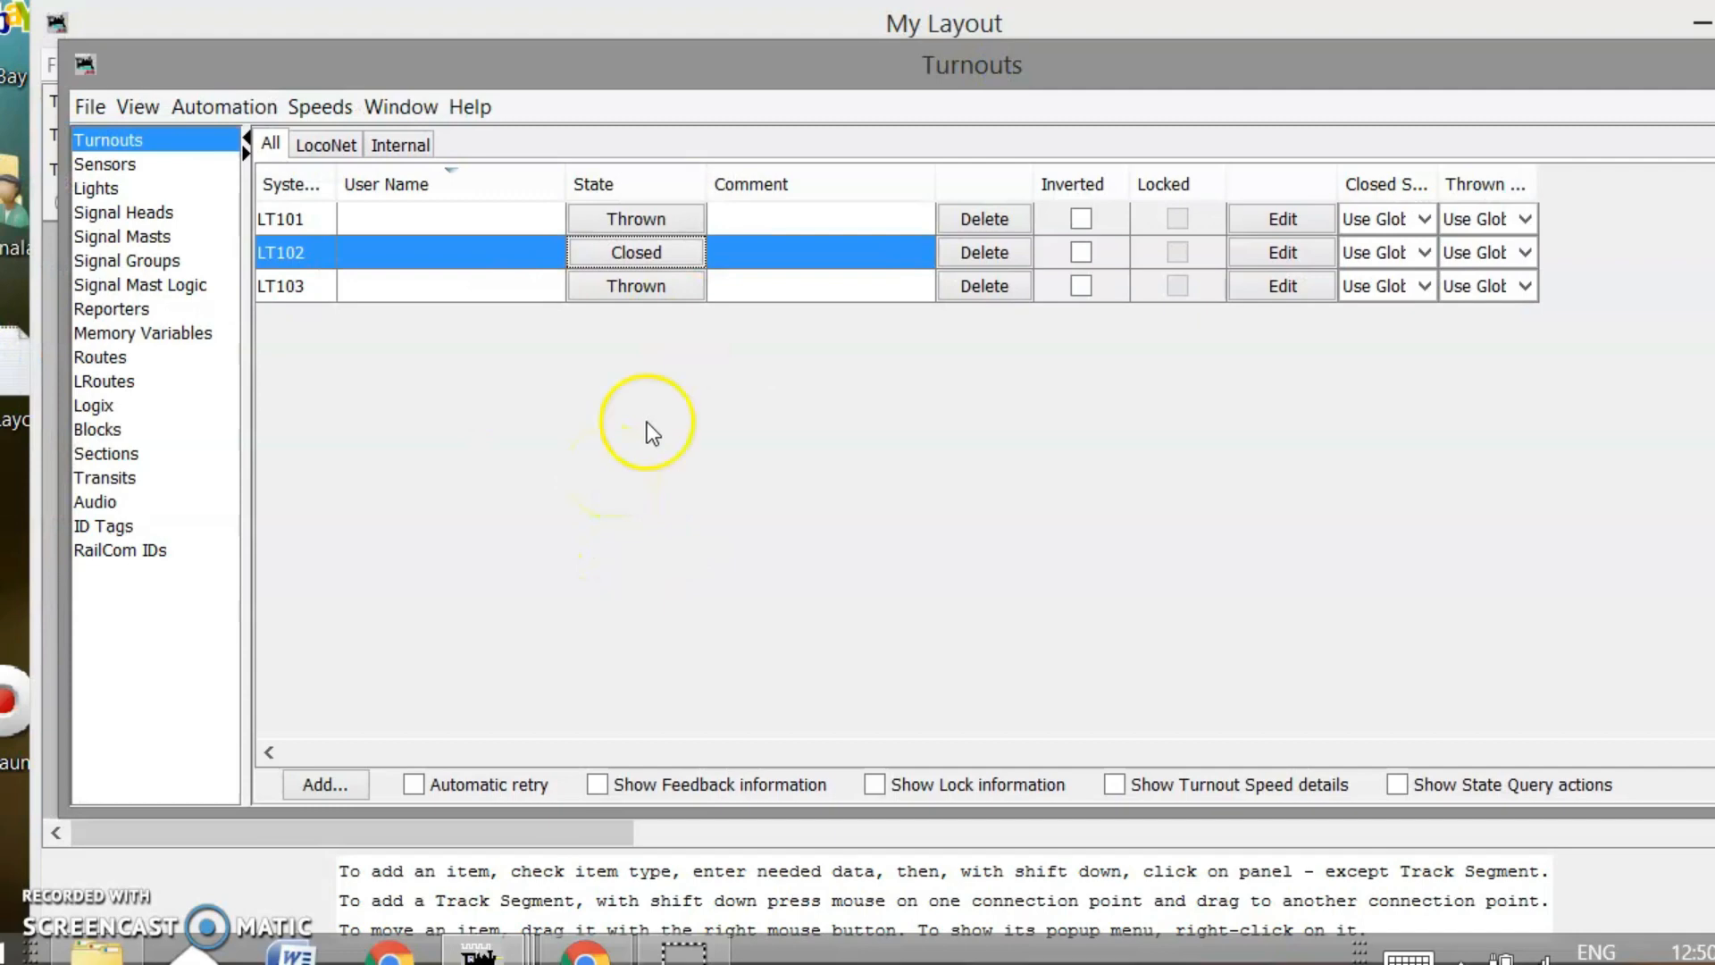
{"action": "left_click", "coordinate": [455, 170]}
{"action": "left_click", "coordinate": [400, 503]}
{"action": "left_click", "coordinate": [412, 488]}
{"action": "left_click", "coordinate": [638, 531]}
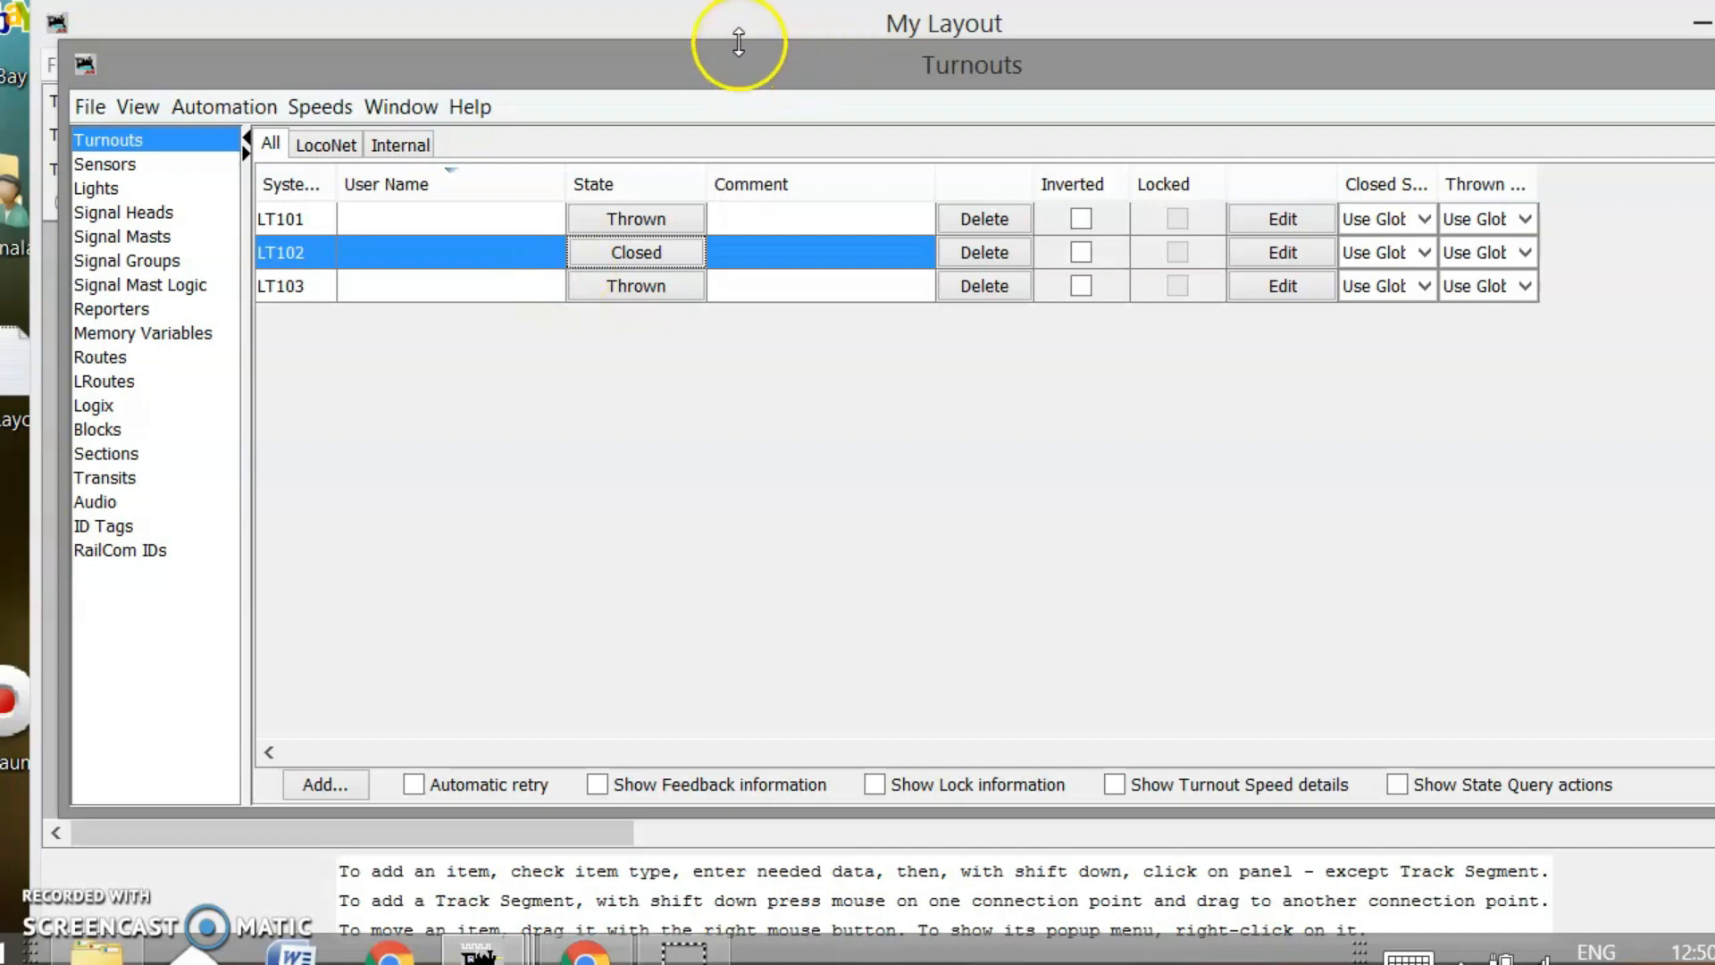
{"action": "left_click_drag", "start_coordinate": [722, 67], "coordinate": [582, 94]}
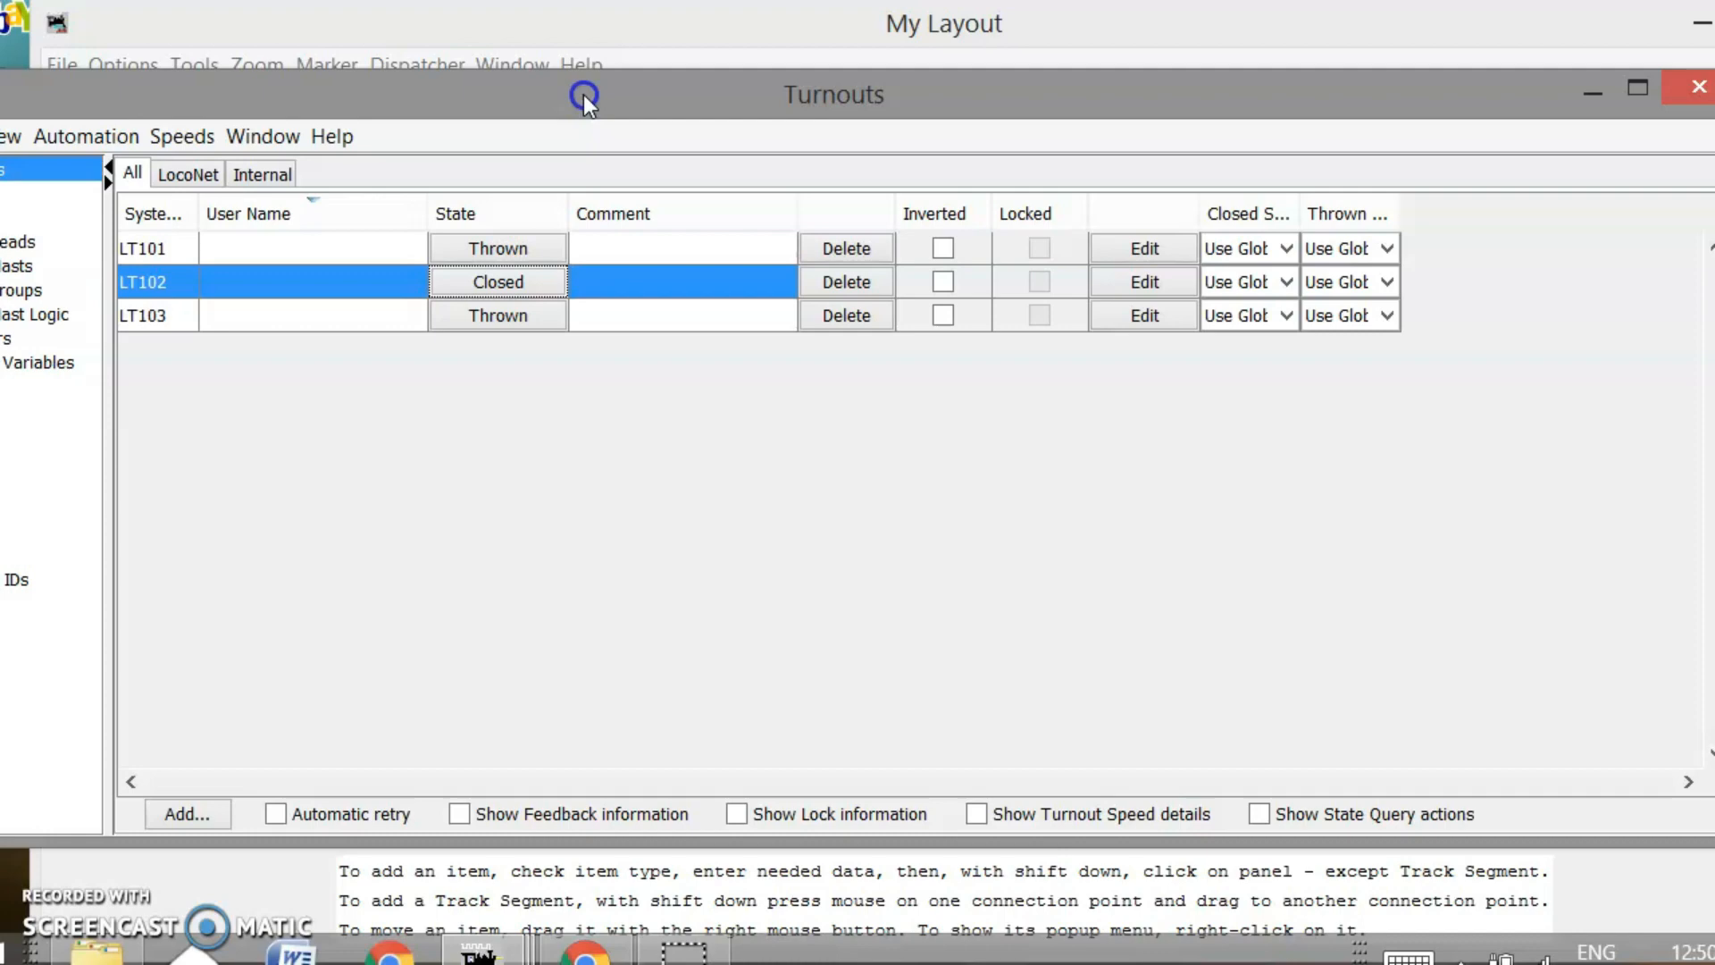
Close the Turnouts table window and bring the main PanelPro window to the front
{"action": "left_click_drag", "start_coordinate": [582, 94], "coordinate": [548, 98]}
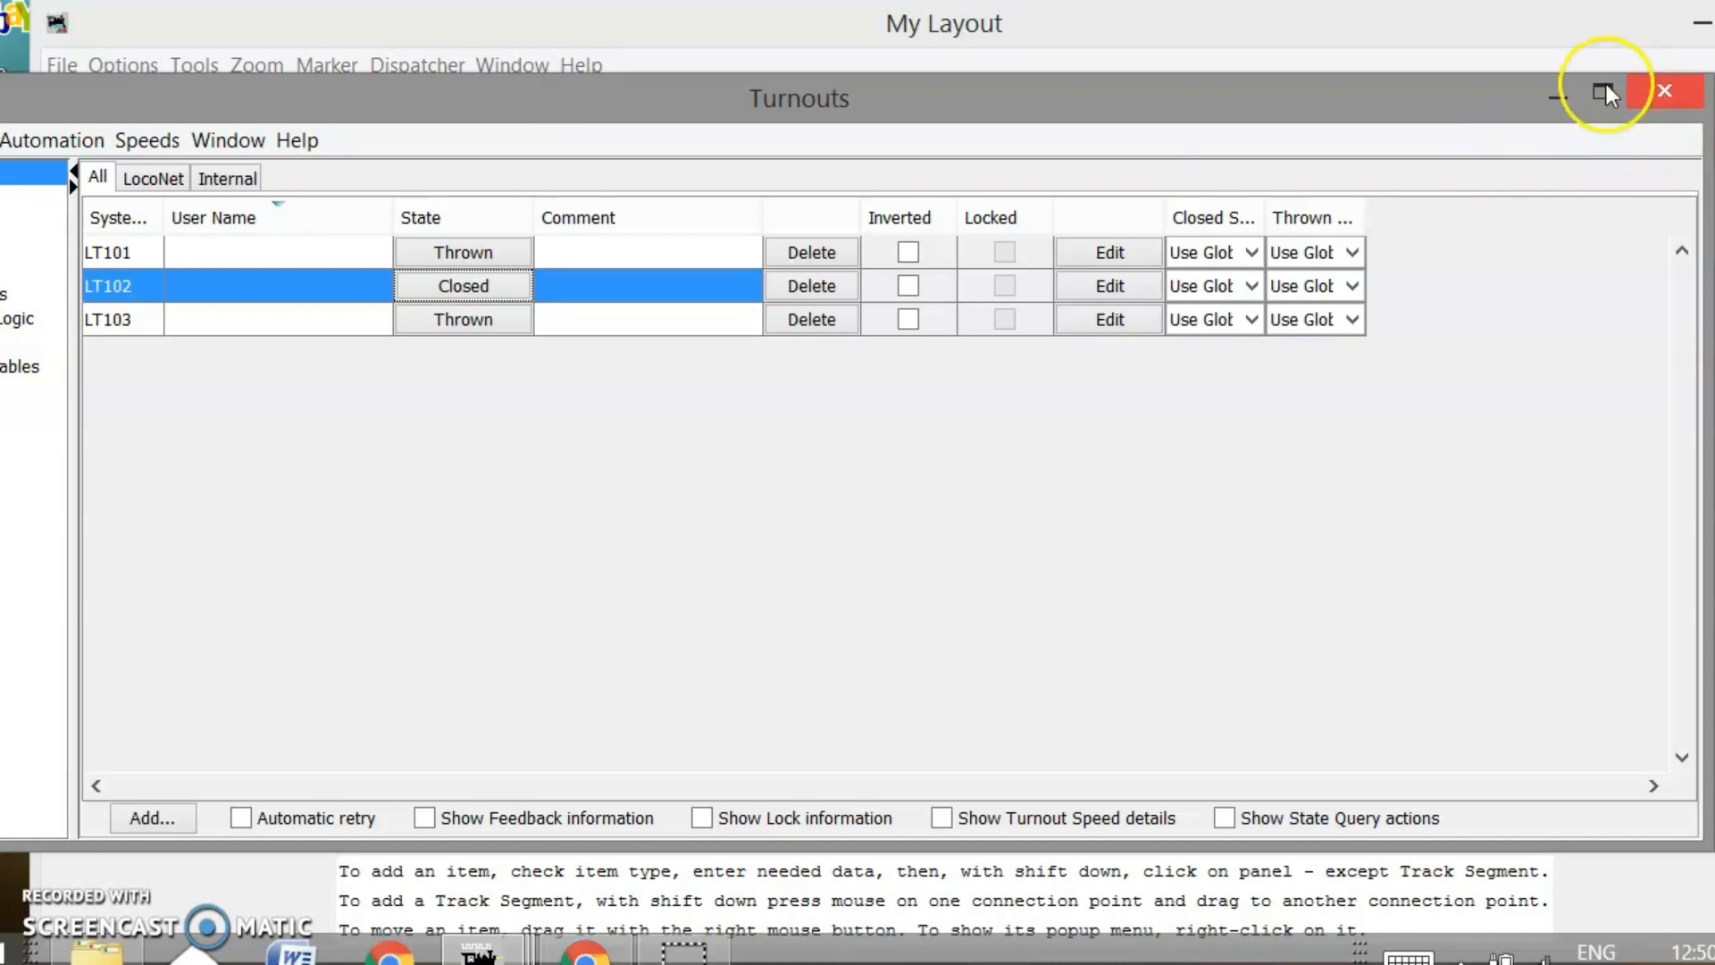
{"action": "left_click", "coordinate": [1665, 91]}
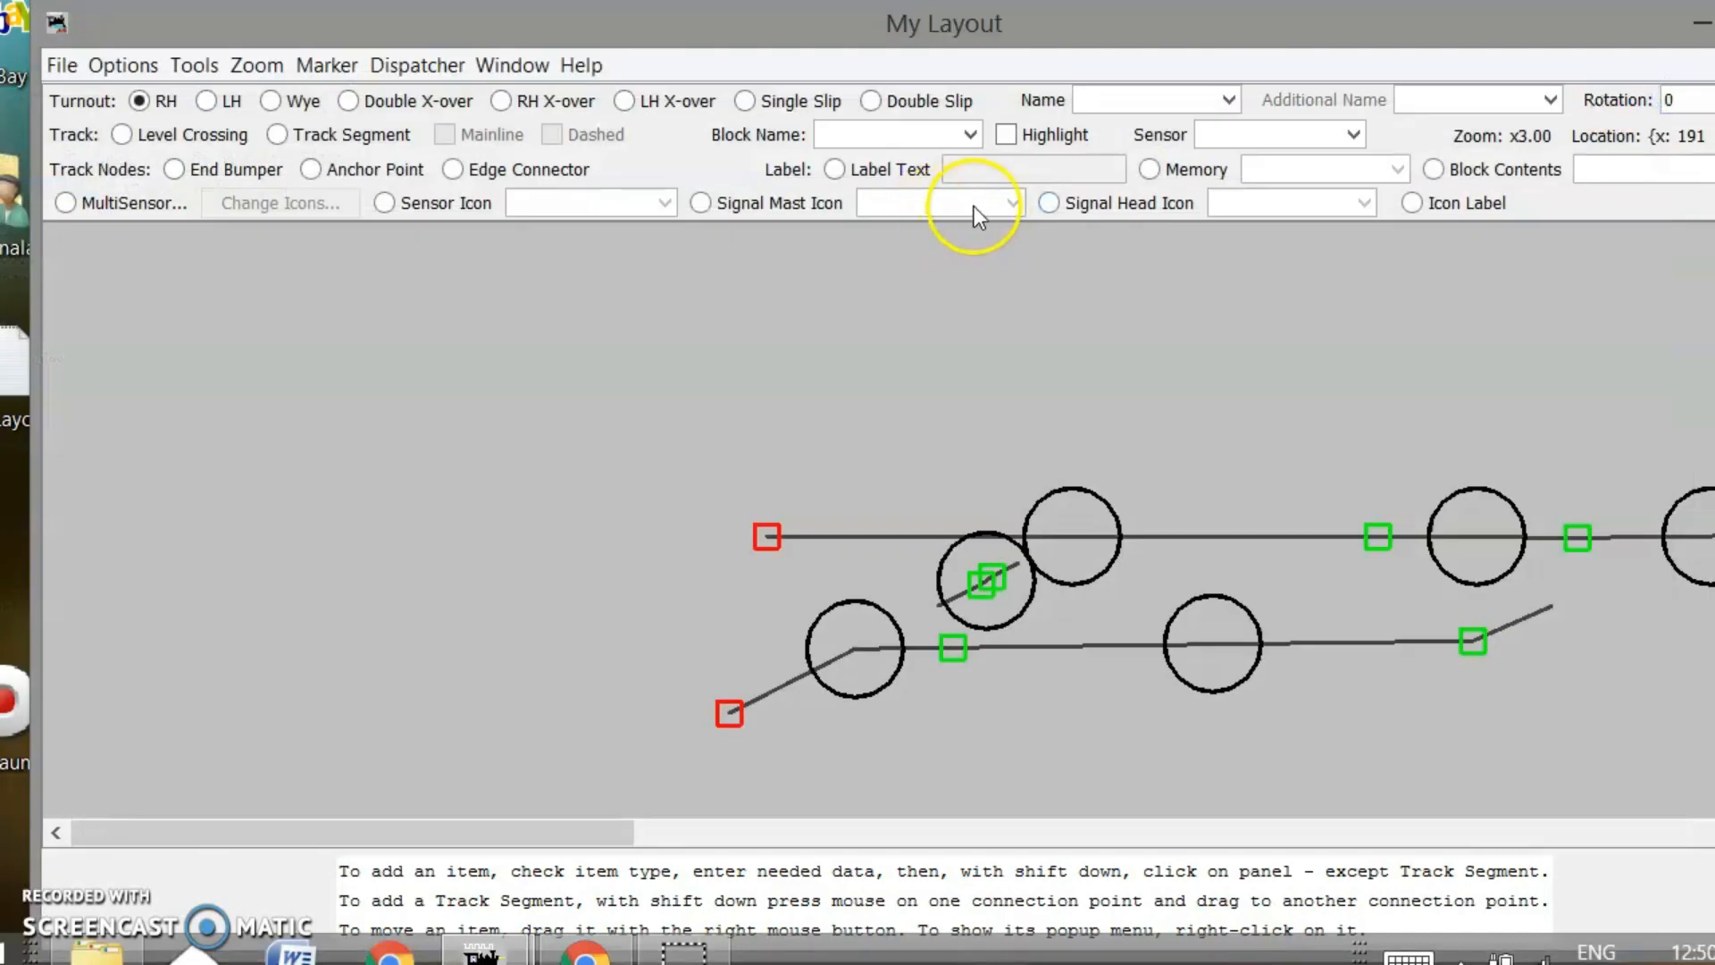
{"action": "mouse_move", "coordinate": [480, 949]}
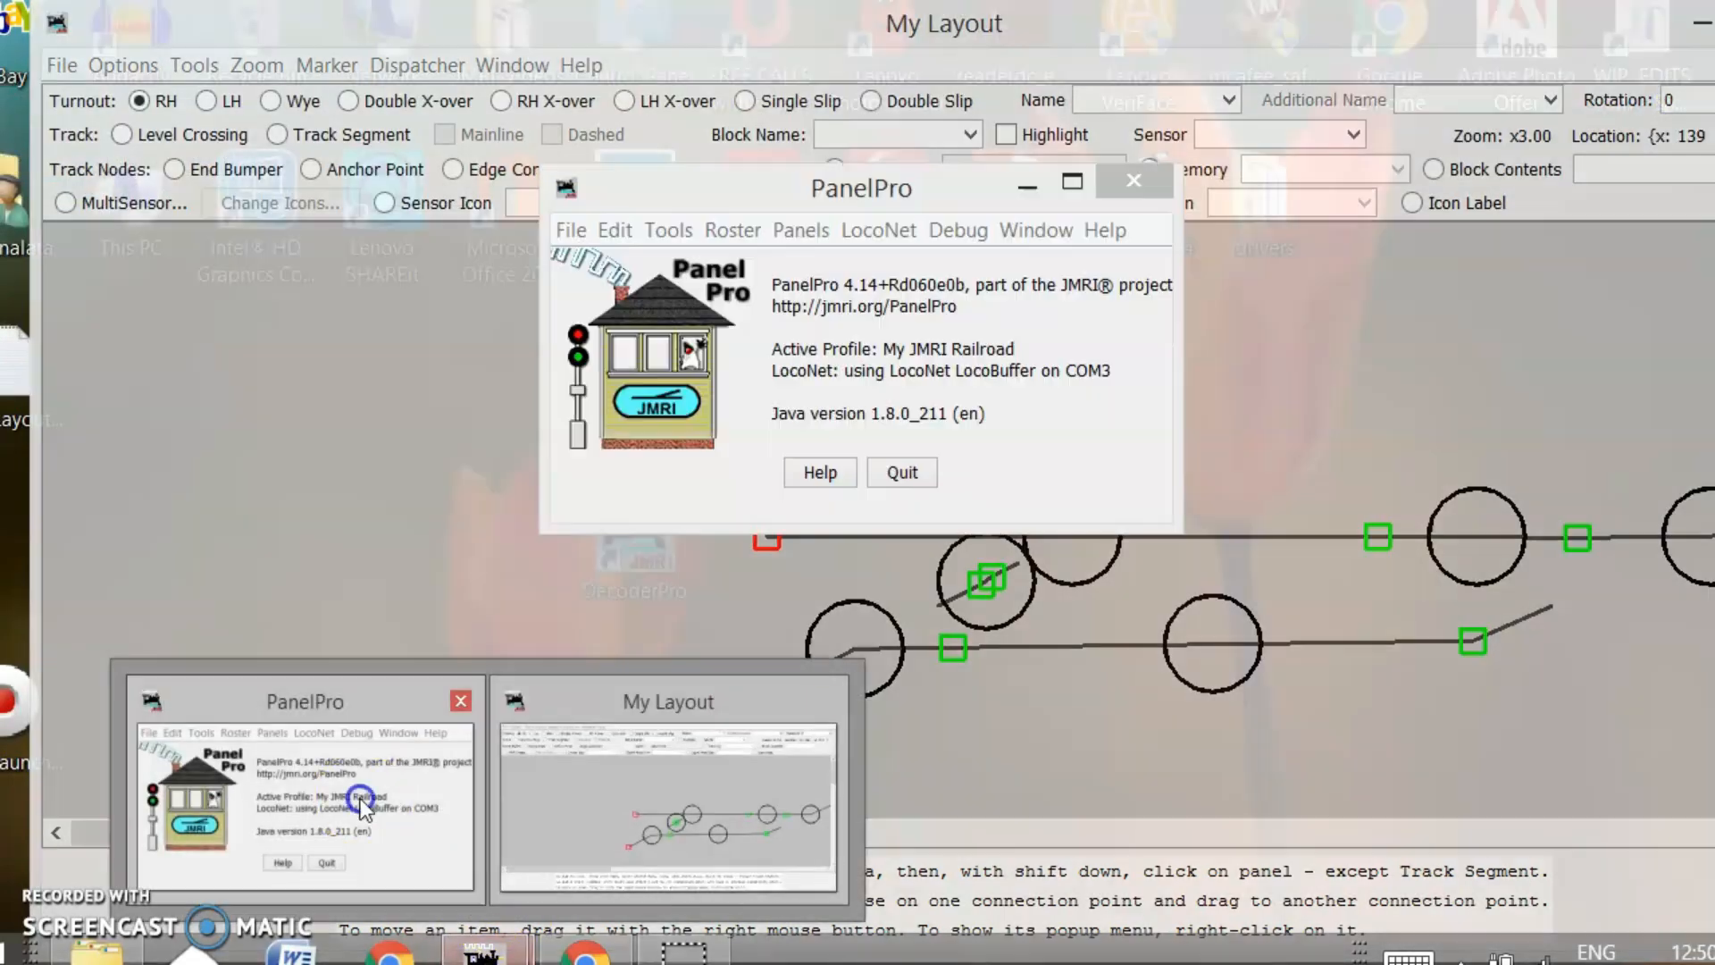
{"action": "left_click", "coordinate": [360, 796]}
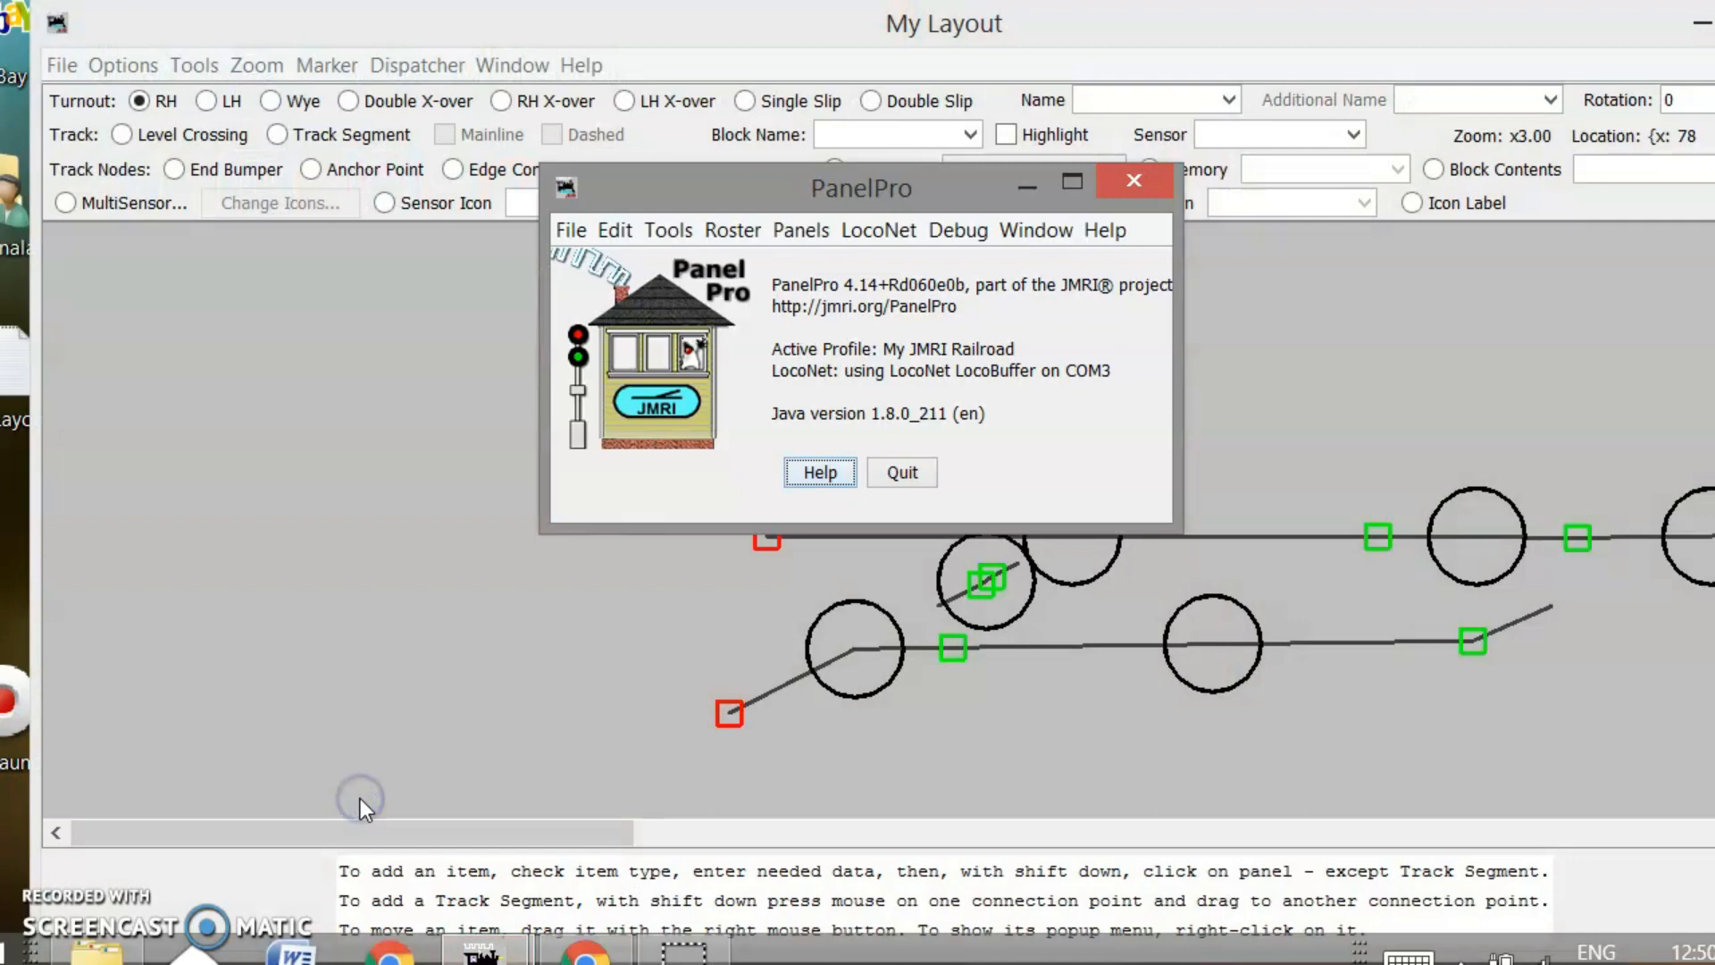
Open Edit > Preferences, close it, and reopen the Preferences window
{"action": "left_click", "coordinate": [618, 232]}
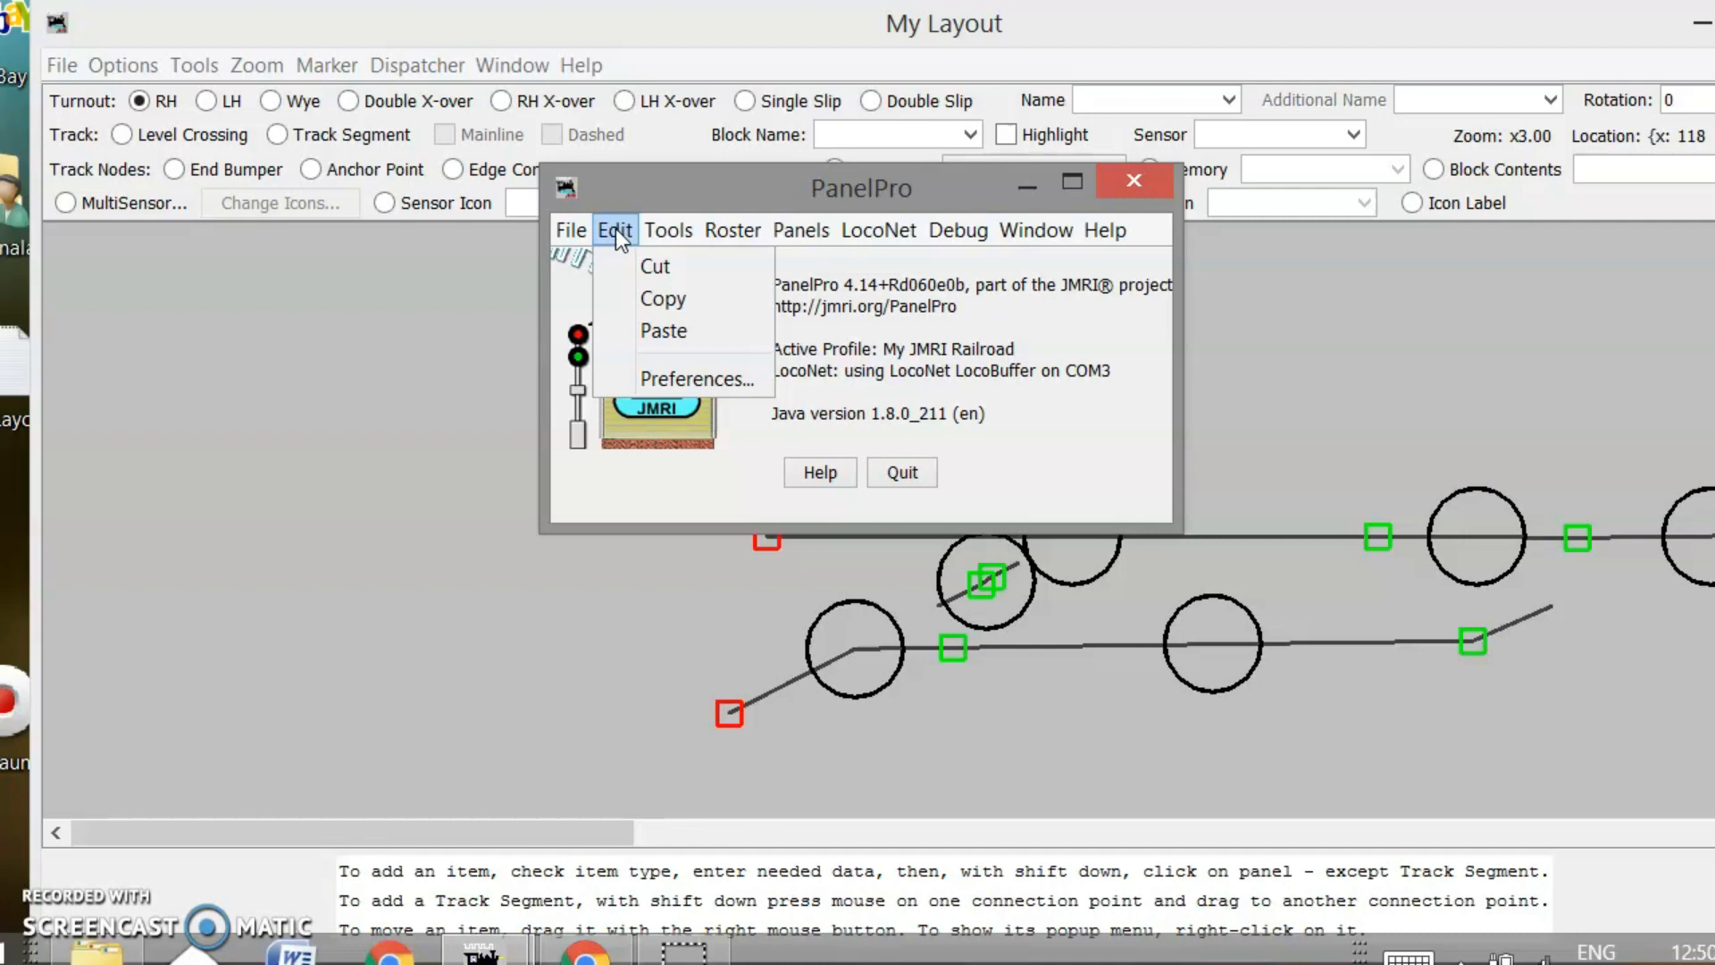
{"action": "left_click", "coordinate": [651, 377]}
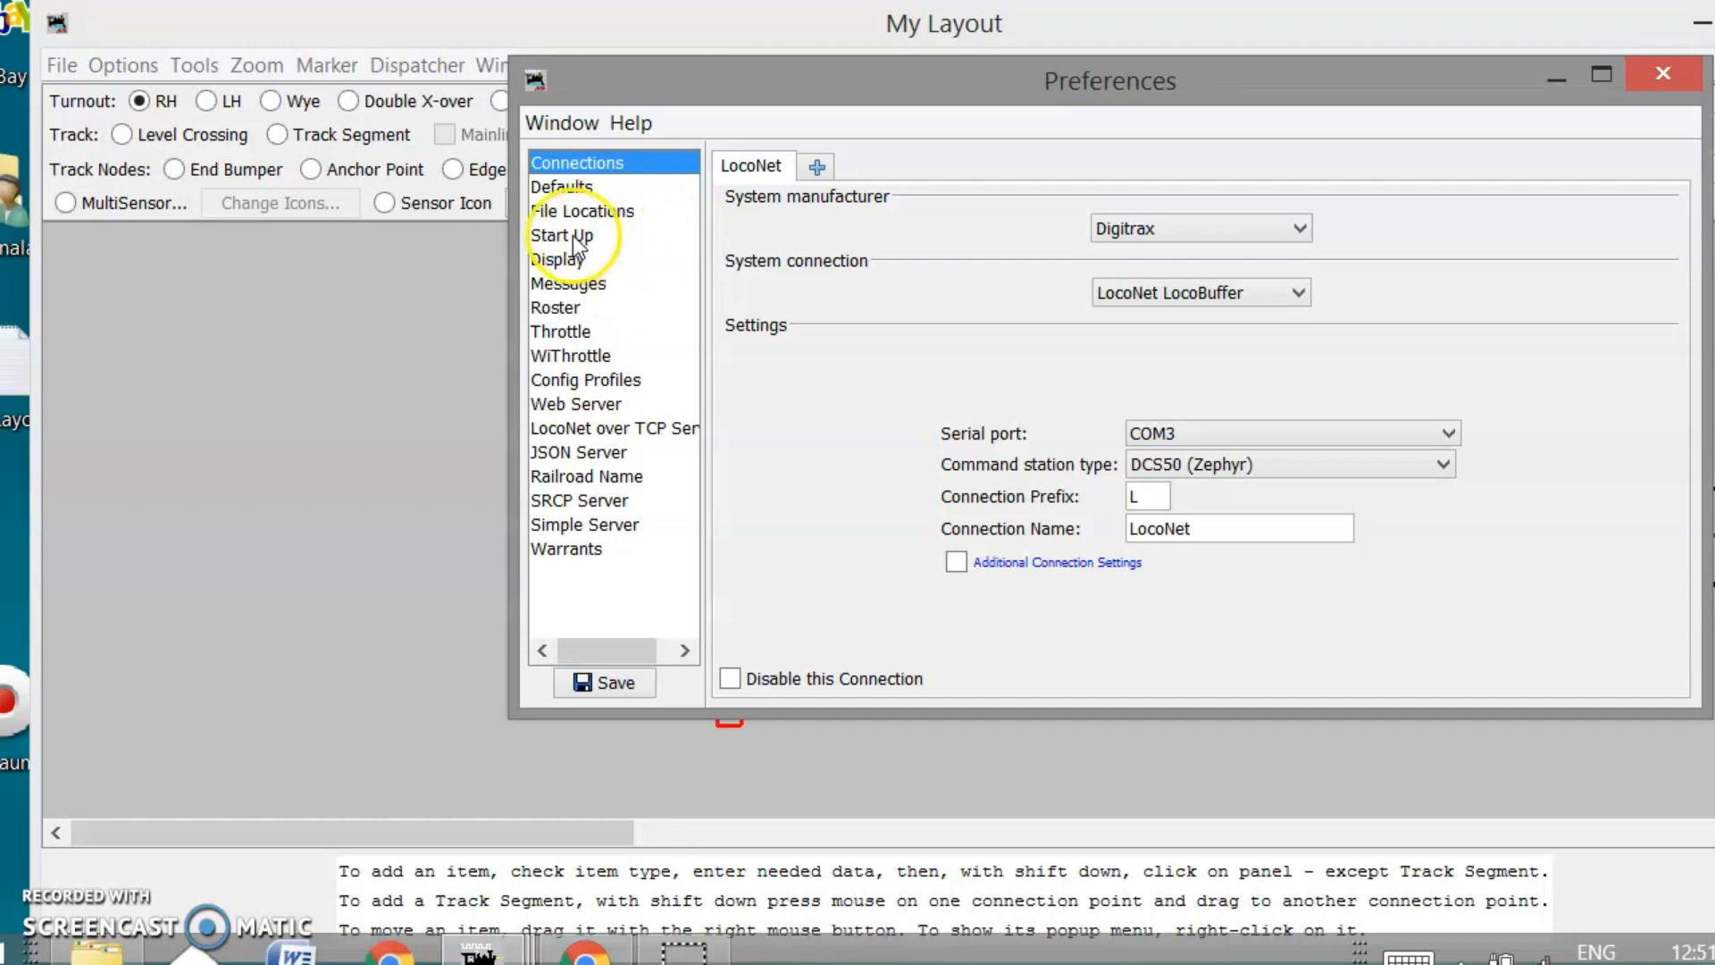
{"action": "left_click", "coordinate": [1663, 71]}
{"action": "left_click", "coordinate": [612, 230]}
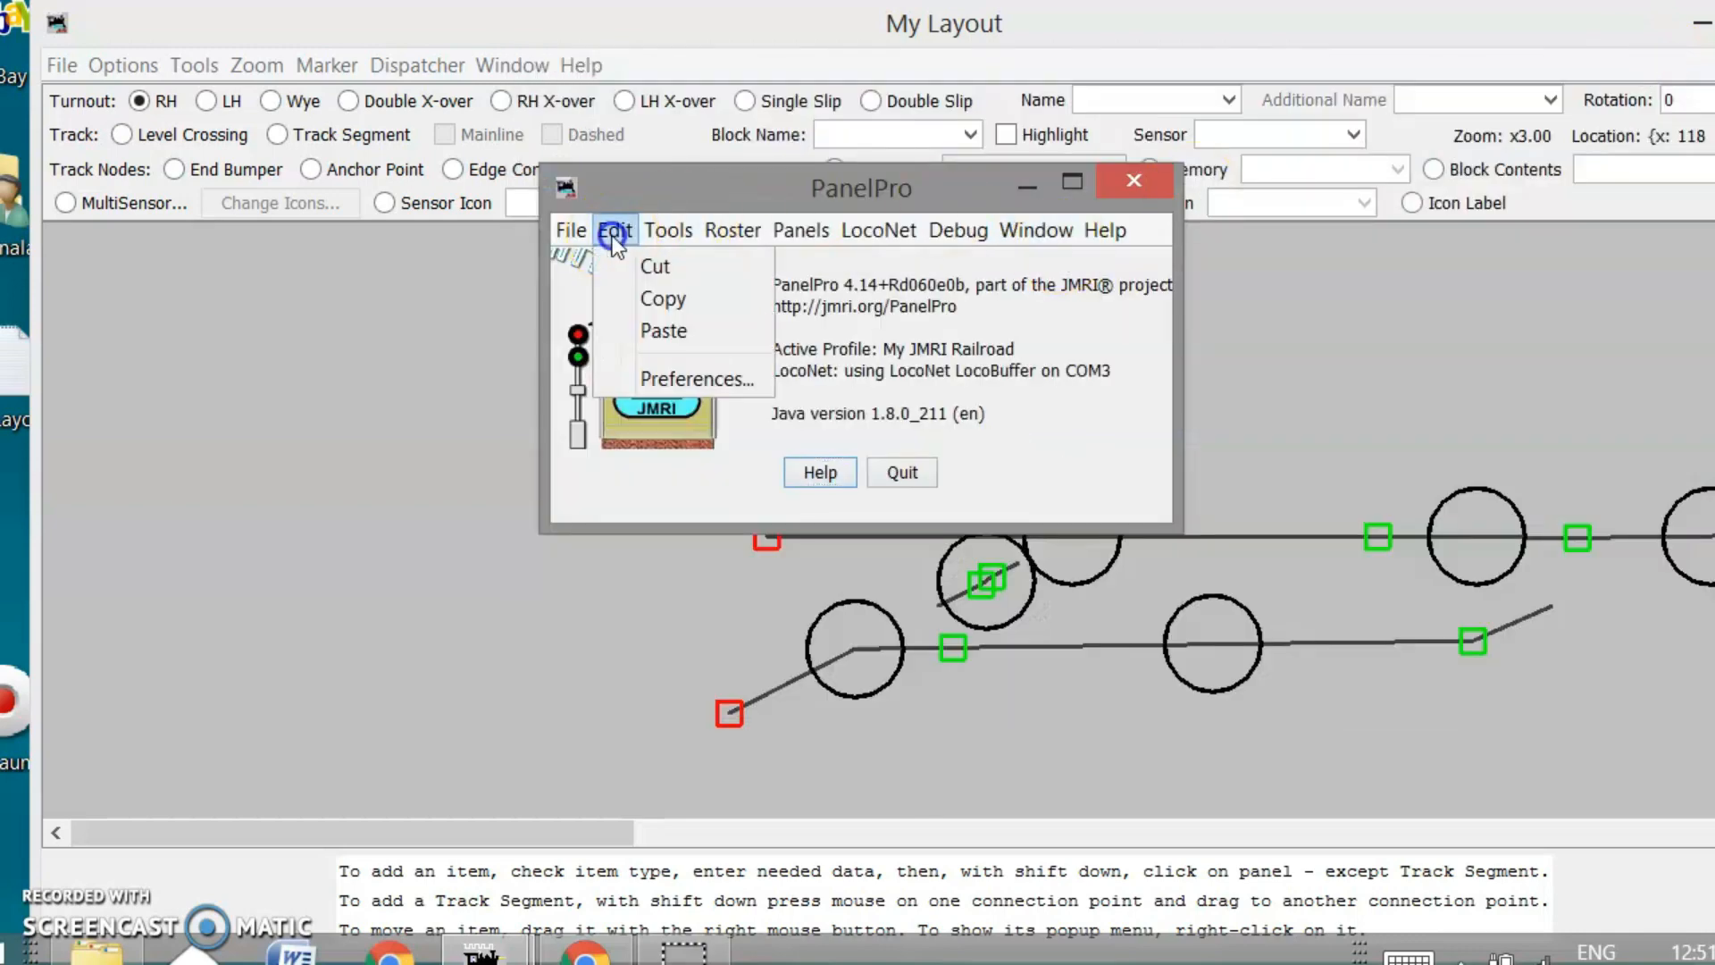
{"action": "left_click", "coordinate": [679, 378]}
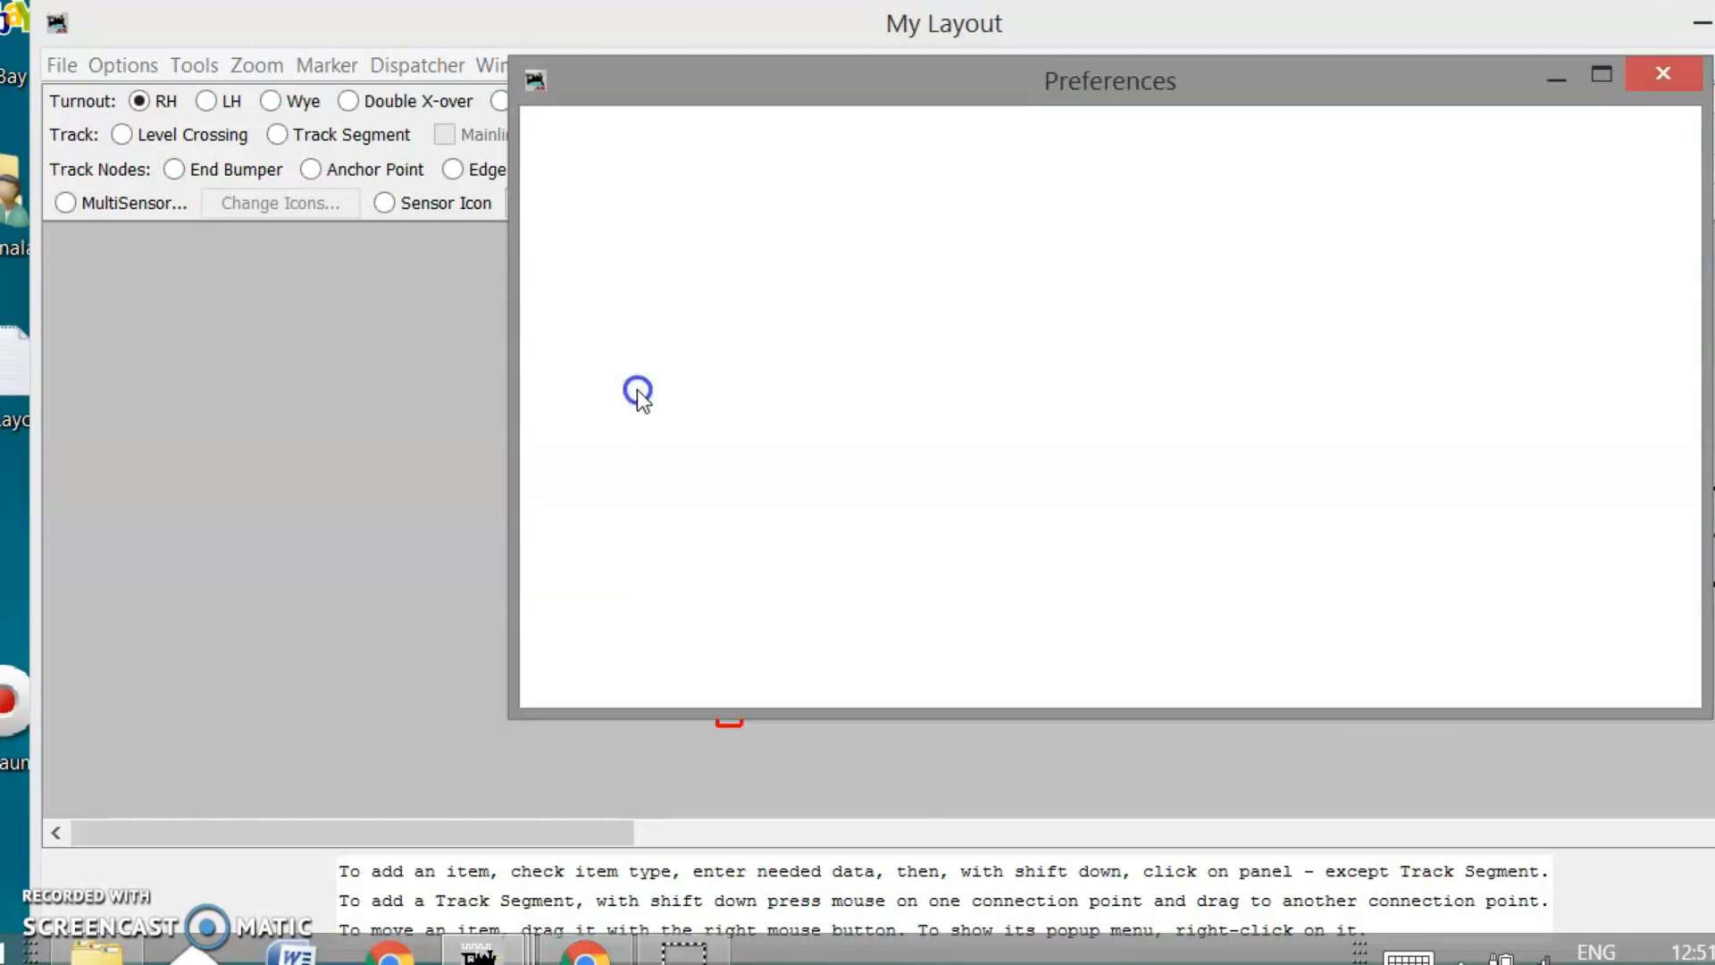
On the Start Up page, add an Open file start-up item for Switch-Table.xml
{"action": "left_click", "coordinate": [594, 237]}
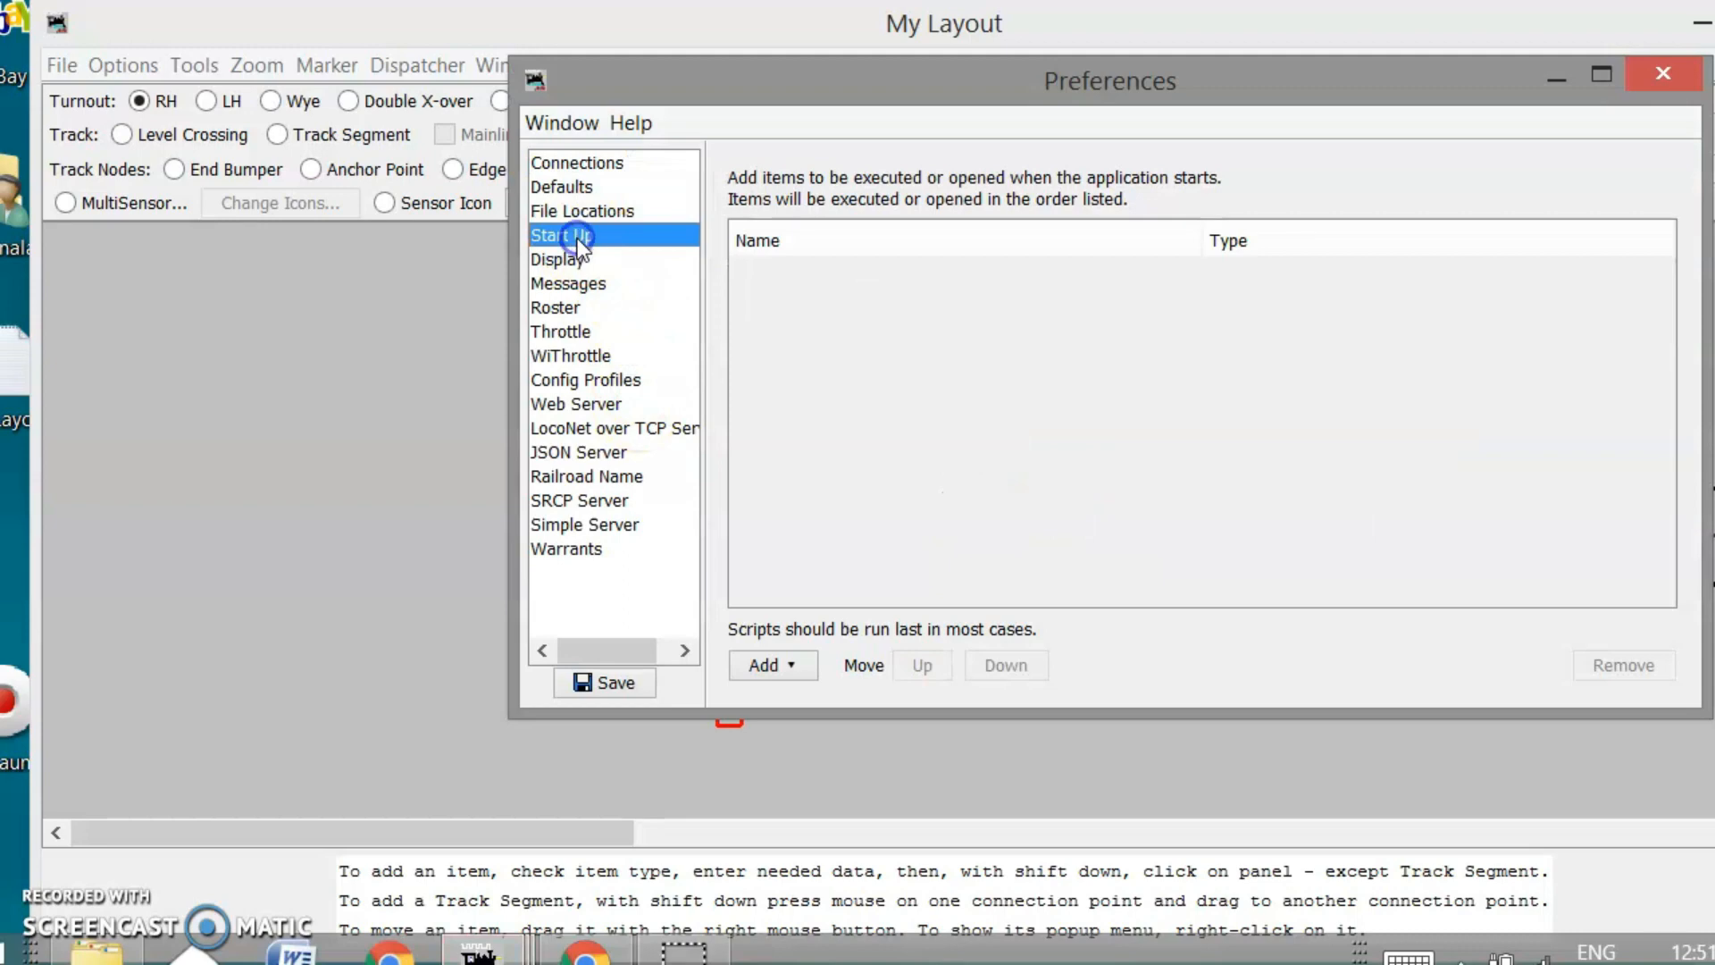
{"action": "left_click_drag", "start_coordinate": [977, 76], "coordinate": [900, 66]}
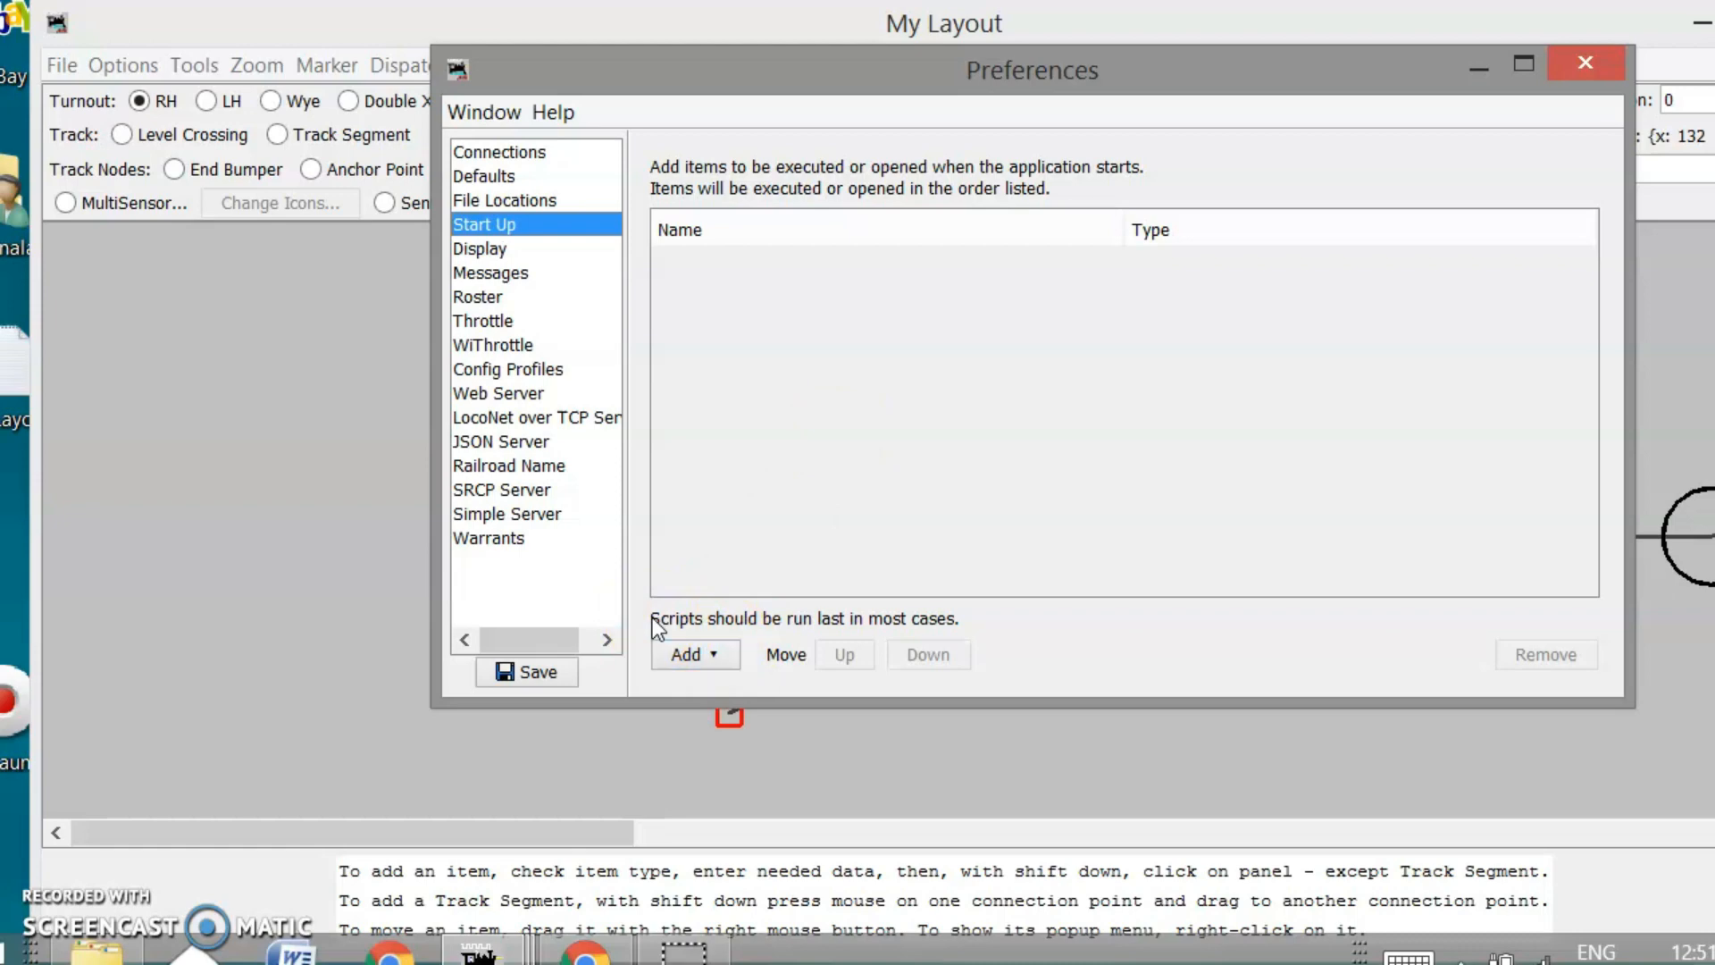
{"action": "left_click", "coordinate": [715, 656]}
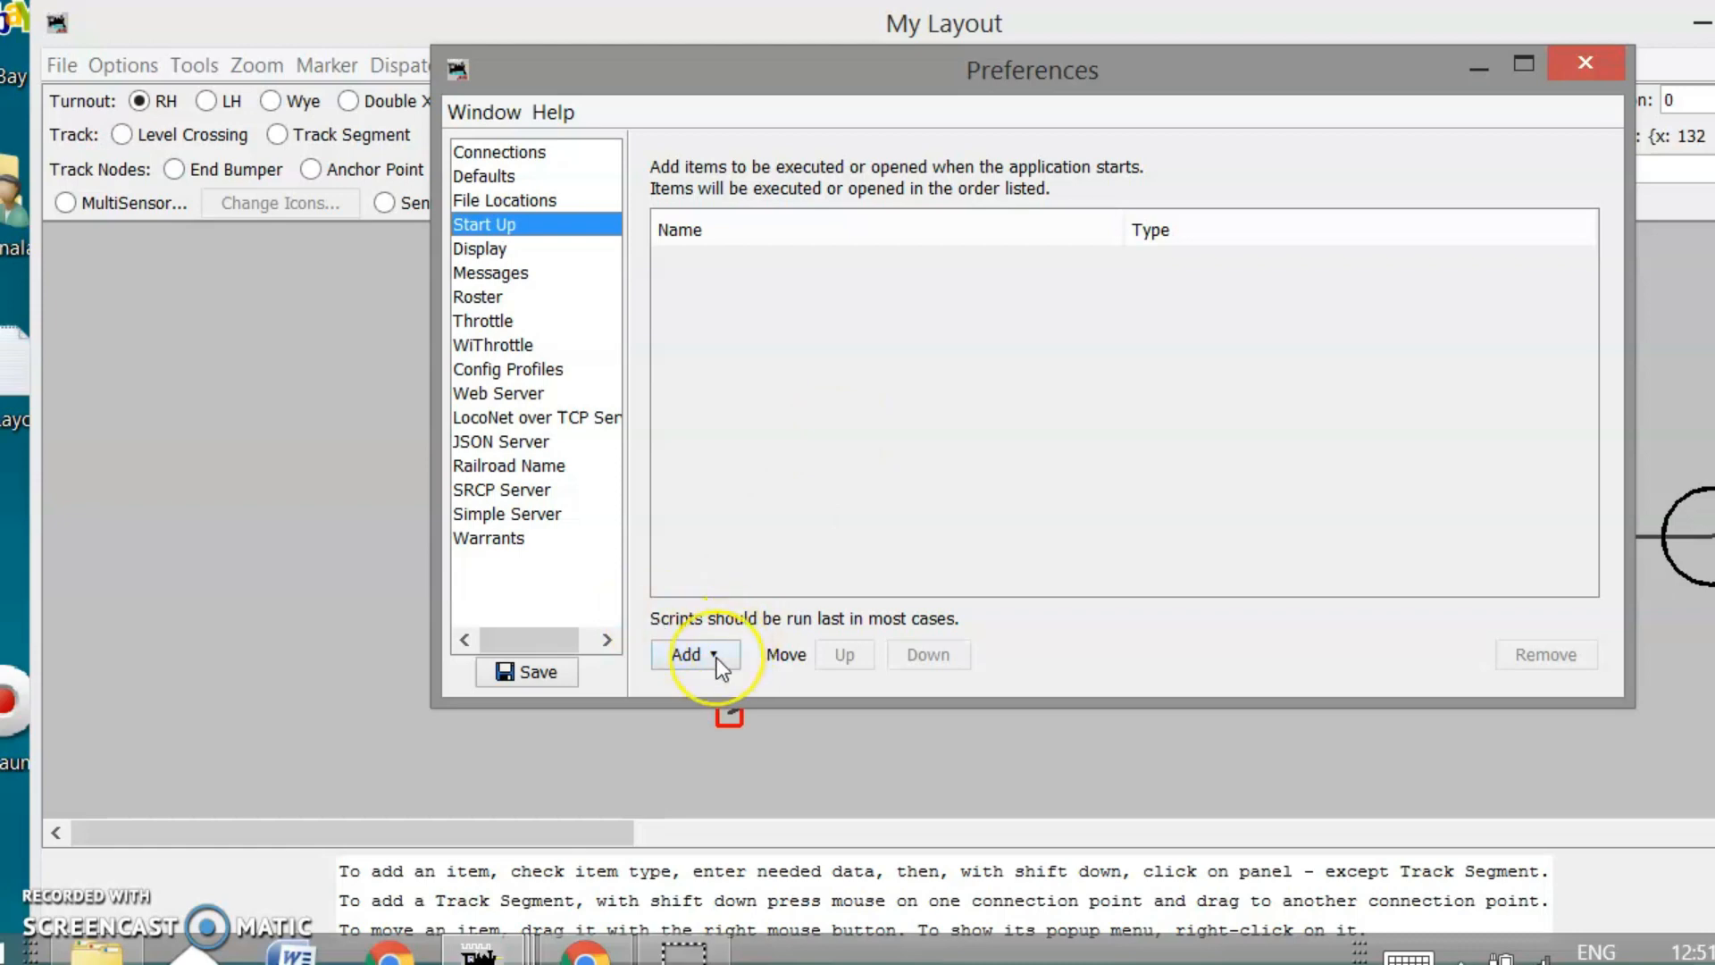
{"action": "left_click", "coordinate": [716, 657]}
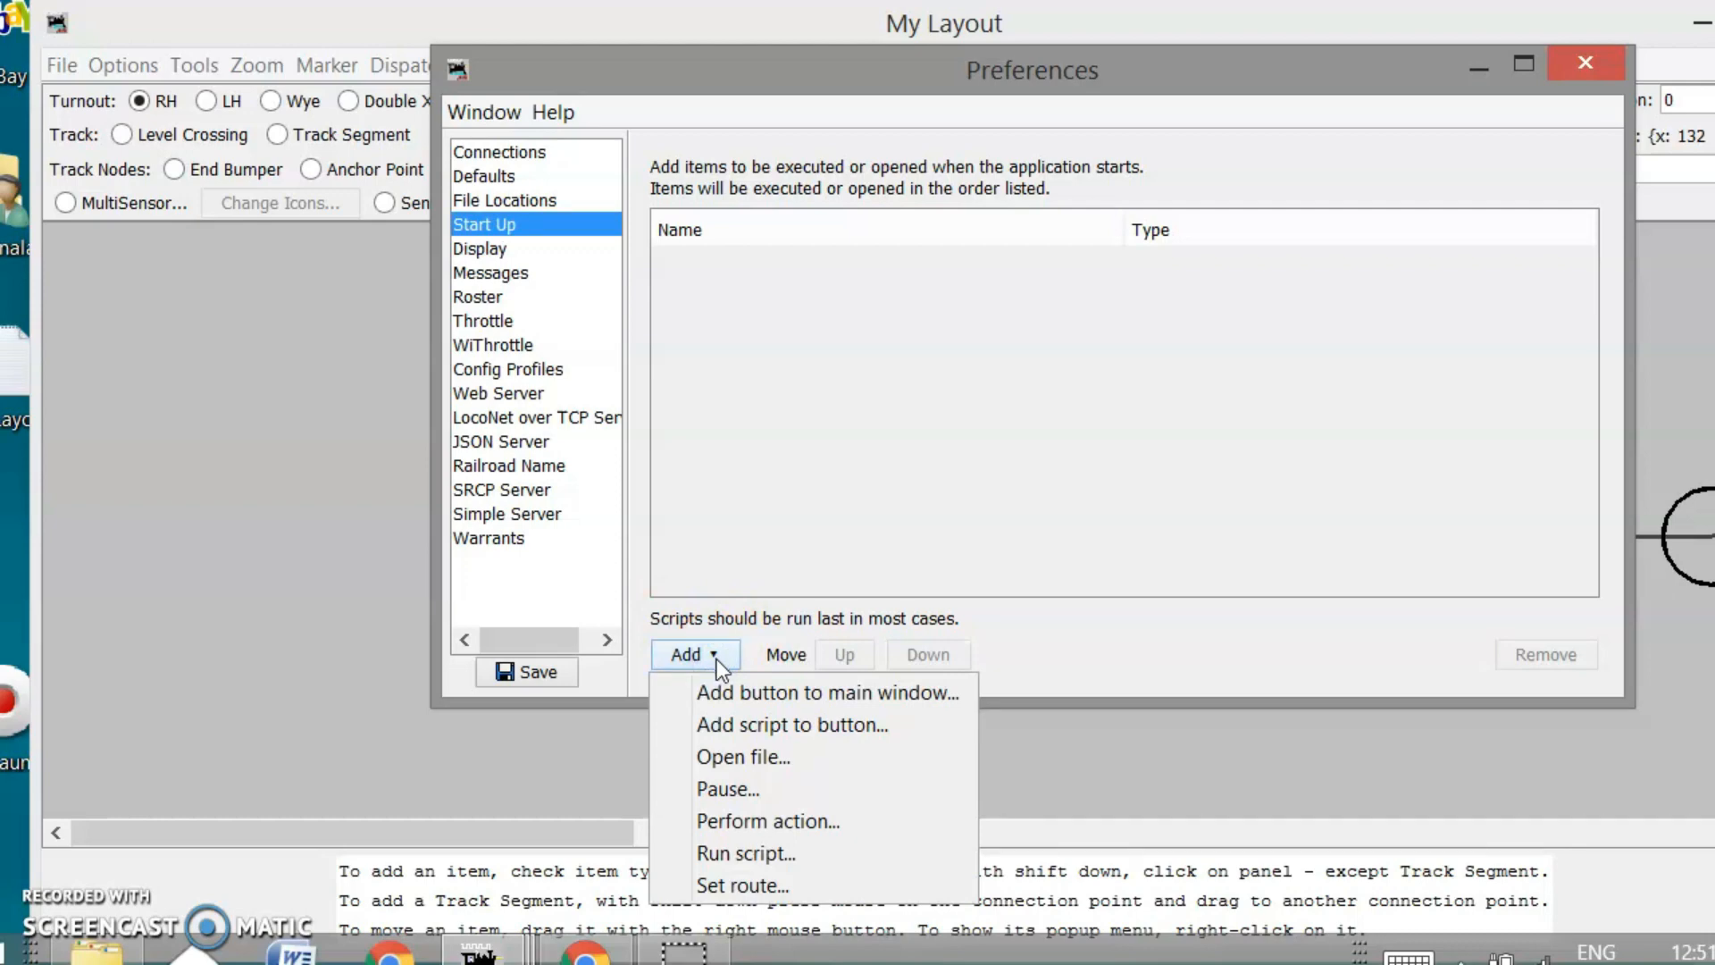
{"action": "left_click", "coordinate": [753, 757]}
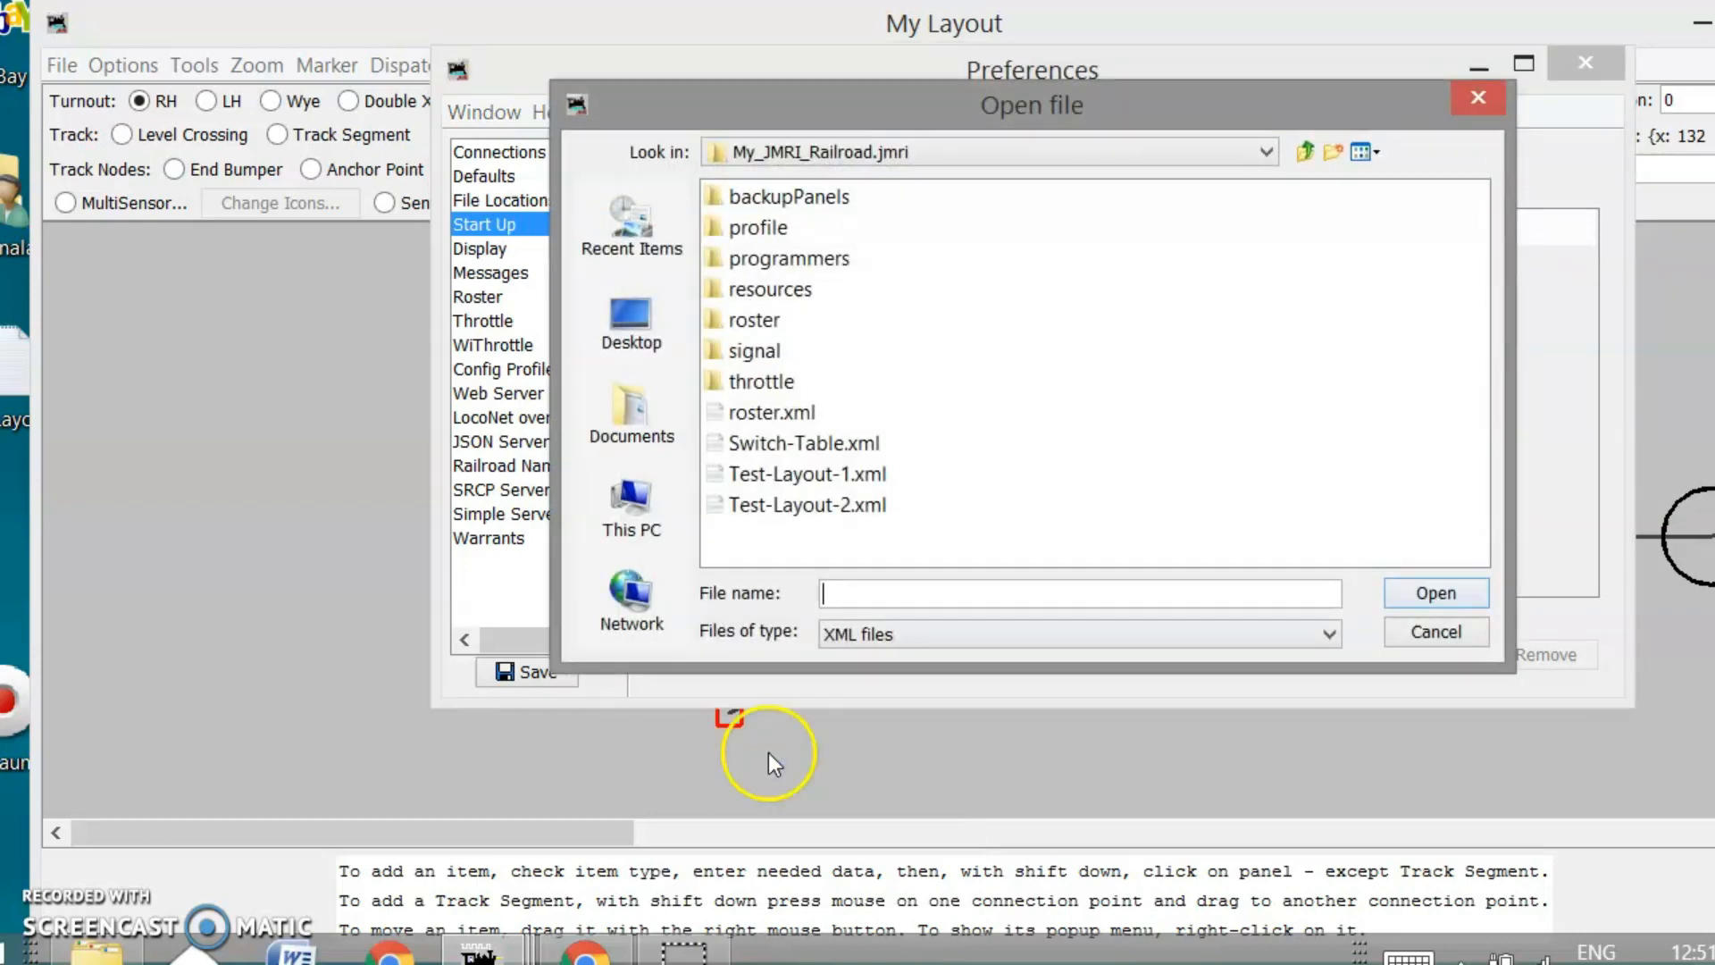
{"action": "left_click", "coordinate": [800, 443]}
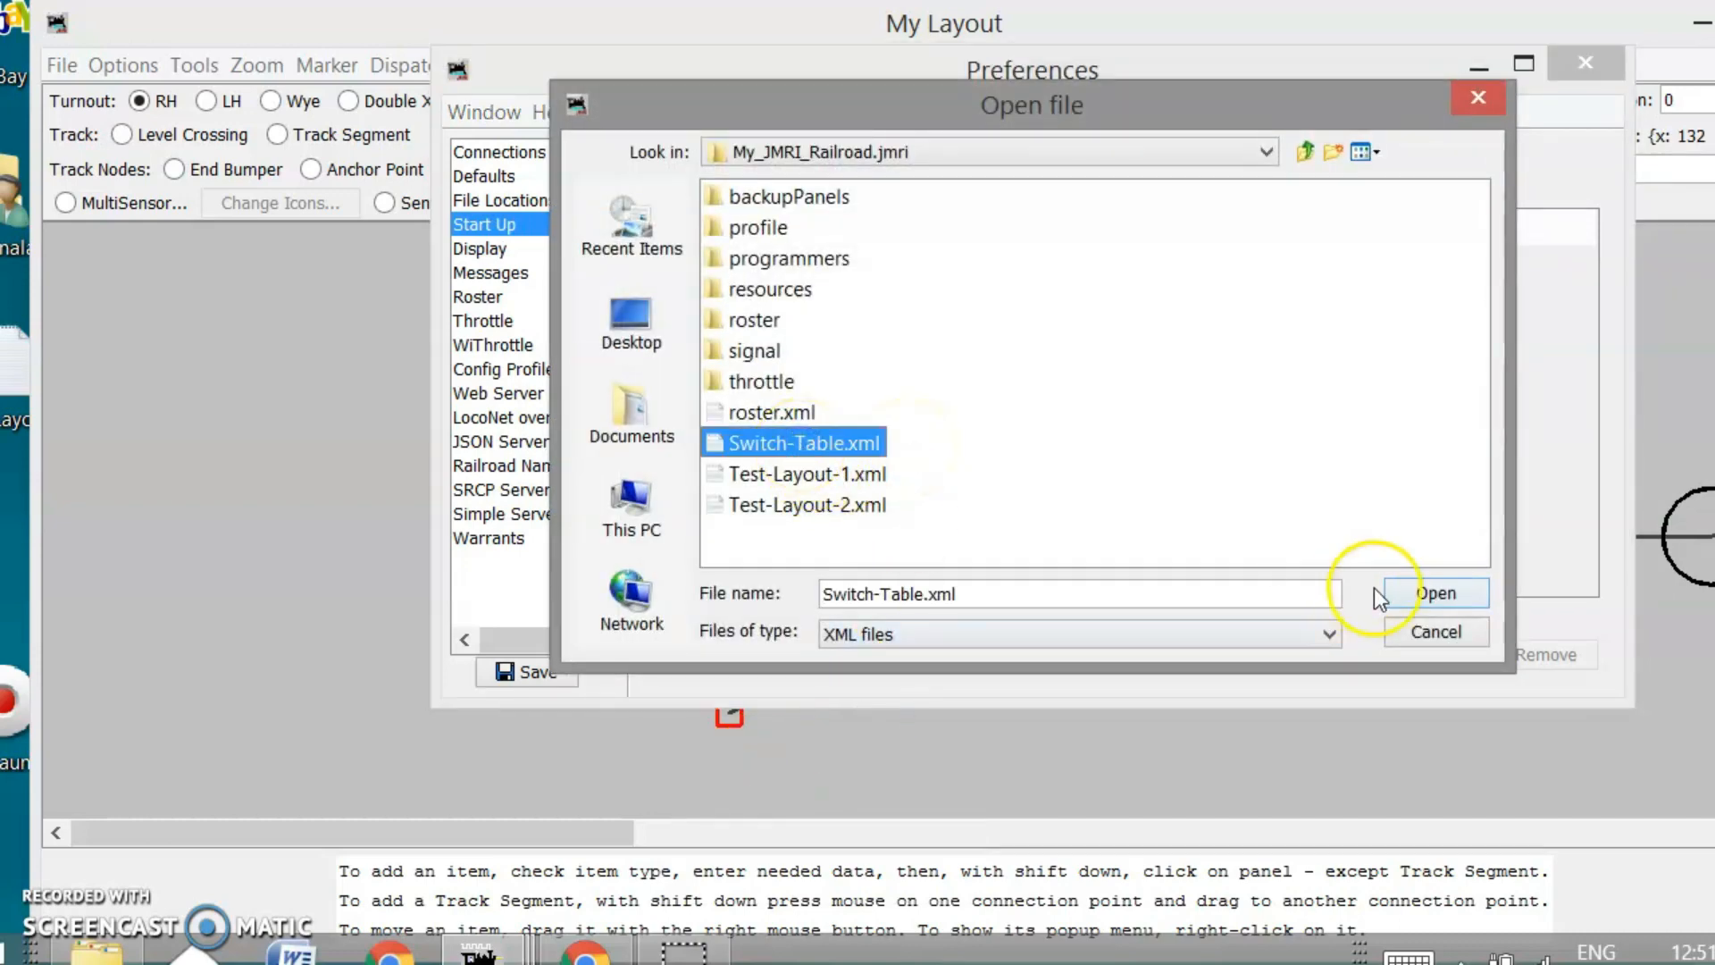
{"action": "left_click", "coordinate": [1444, 599]}
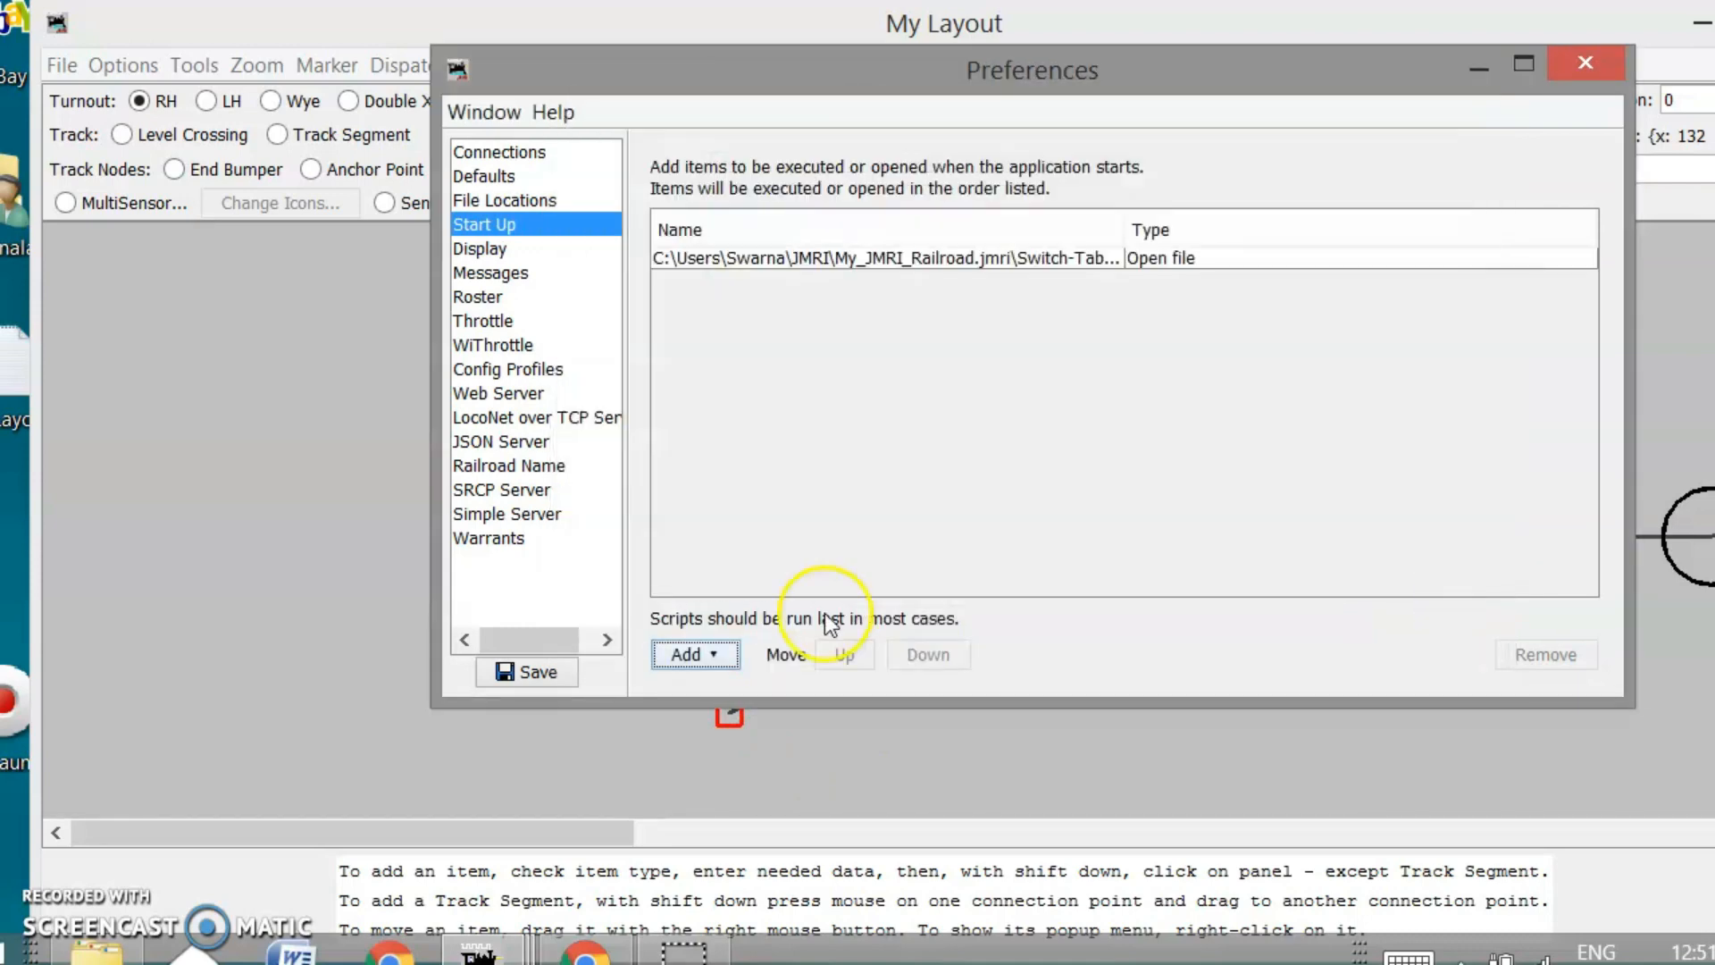
Add roster.xml and Test-Layout-2.xml as start-up files and save the preferences
{"action": "left_click", "coordinate": [716, 652]}
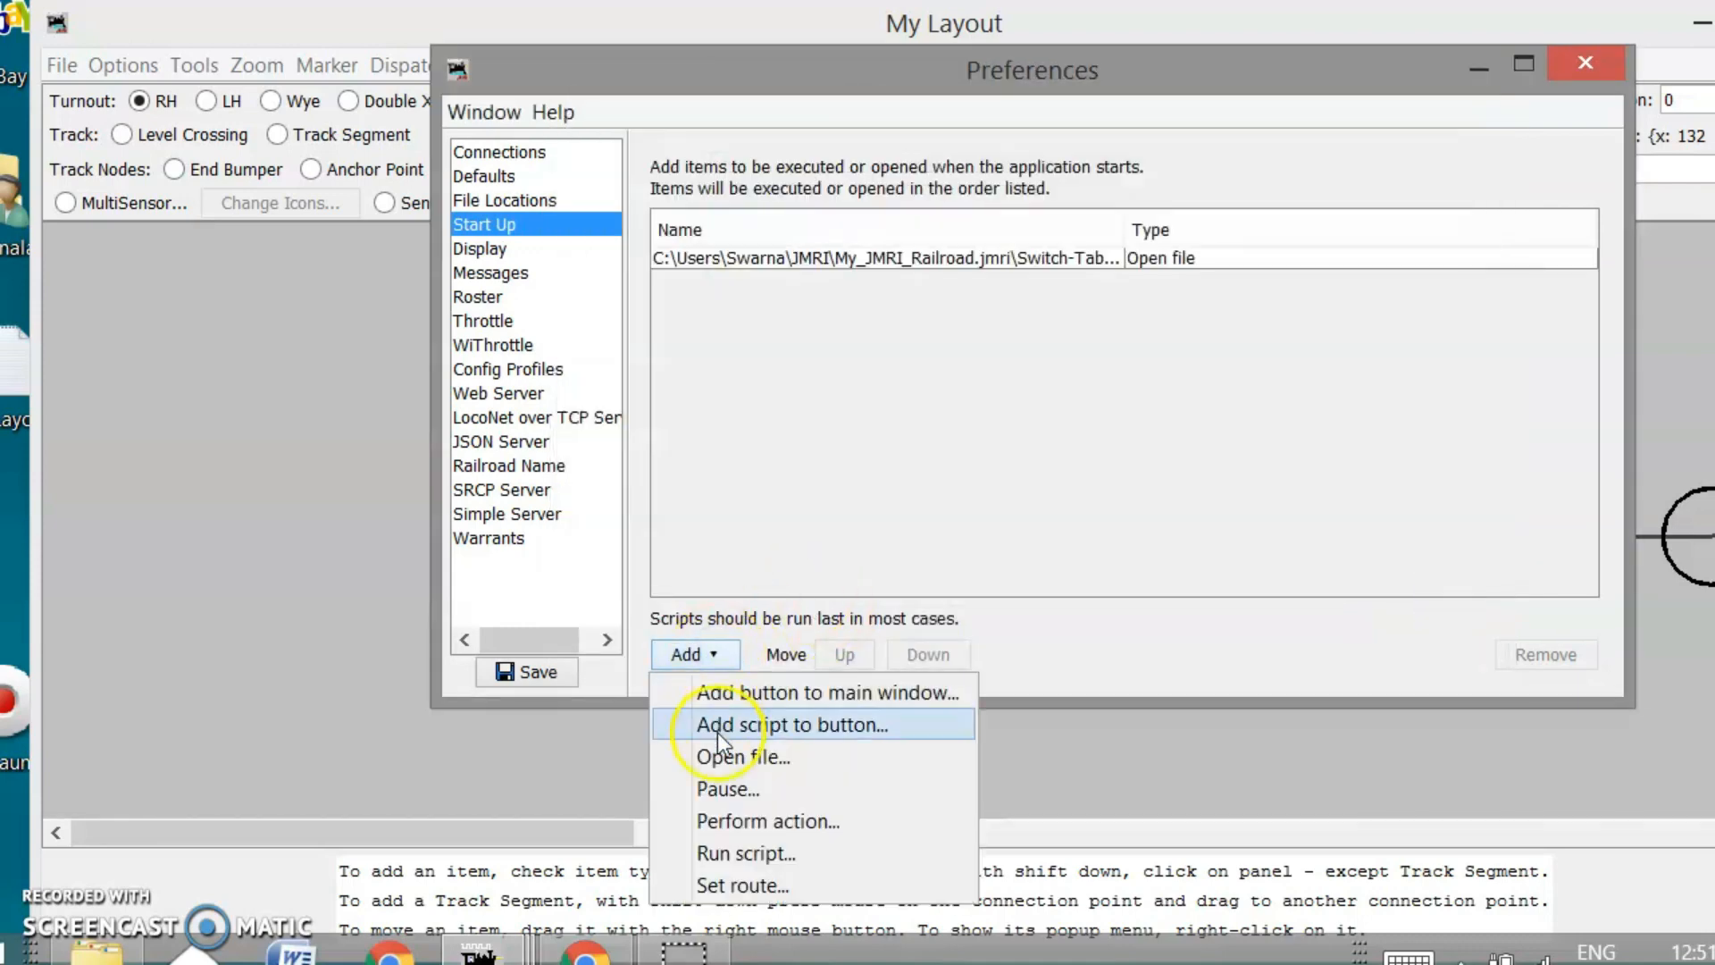
{"action": "left_click", "coordinate": [720, 759]}
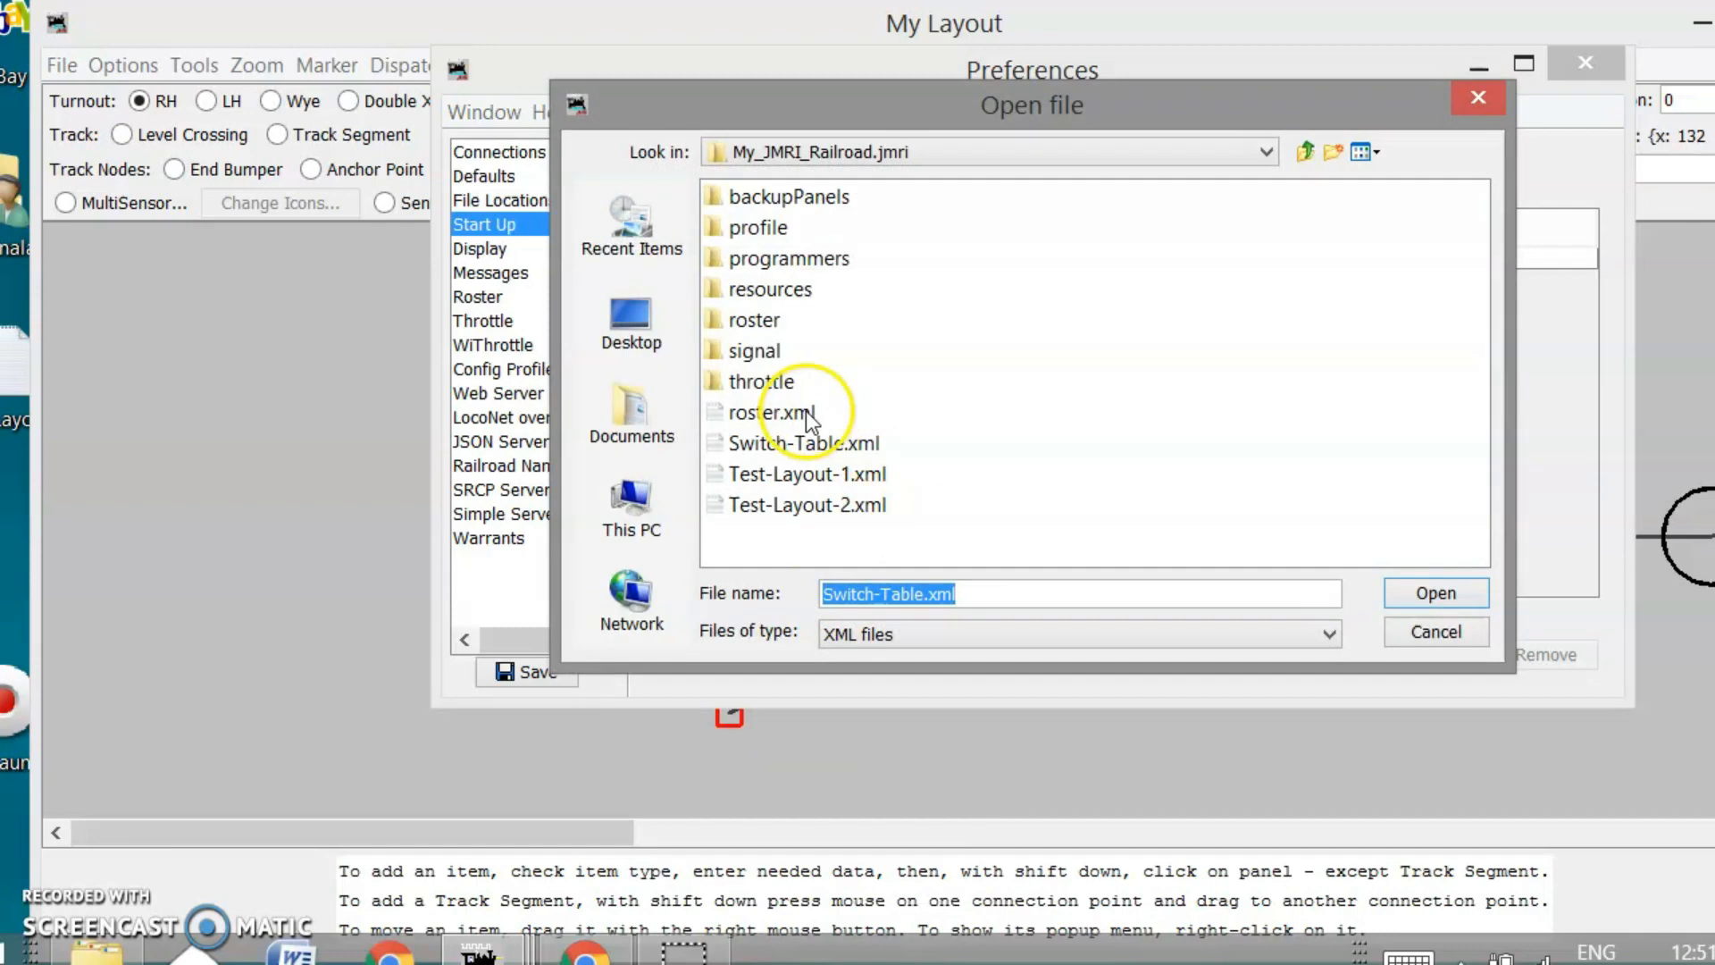
{"action": "left_click", "coordinate": [786, 413]}
{"action": "left_click", "coordinate": [1436, 593]}
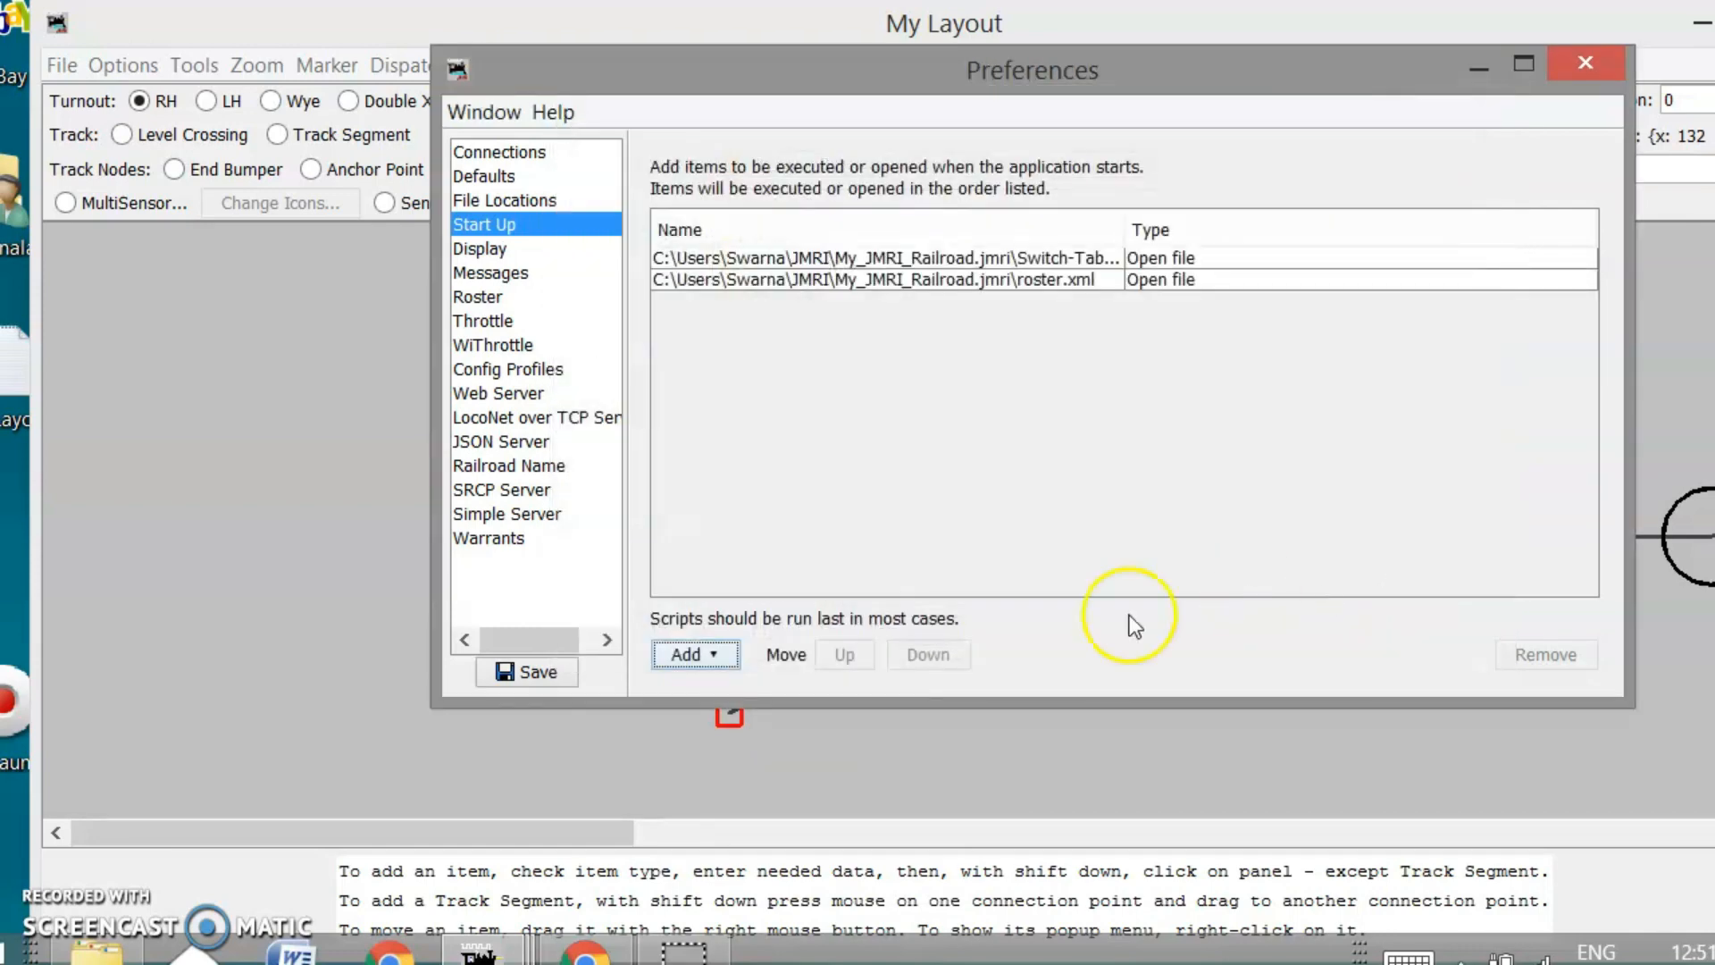
{"action": "left_click", "coordinate": [722, 656]}
{"action": "left_click", "coordinate": [736, 755]}
{"action": "left_click", "coordinate": [867, 506]}
{"action": "left_click", "coordinate": [1420, 597]}
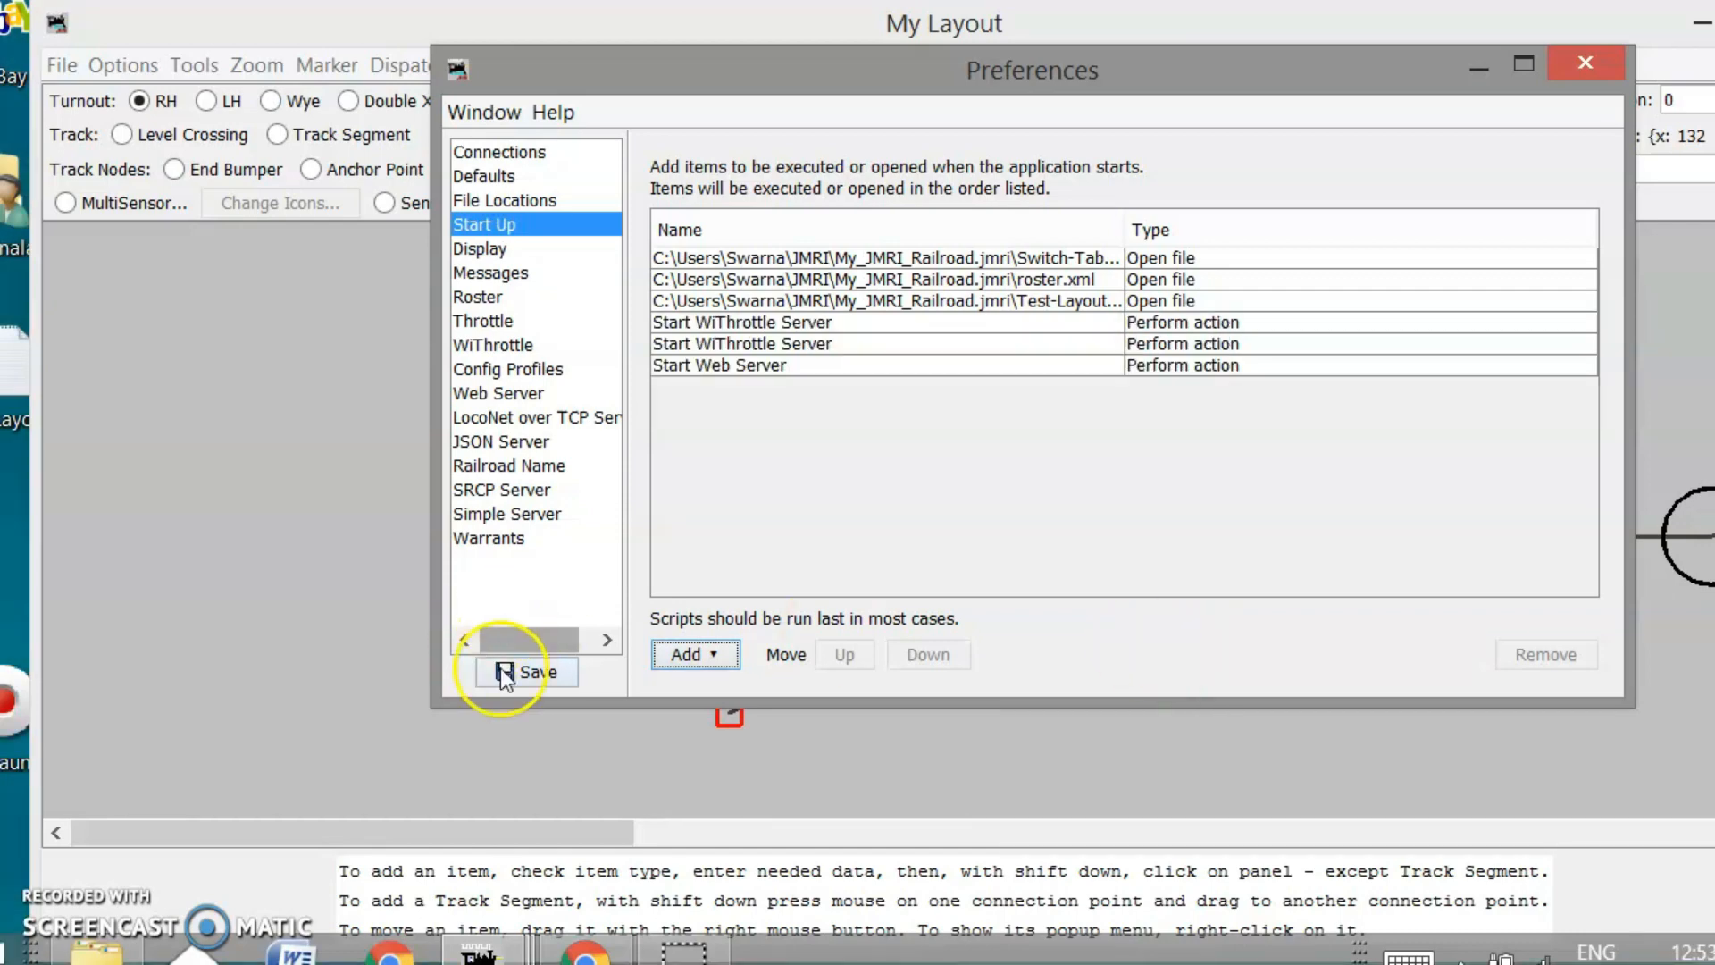
{"action": "left_click", "coordinate": [507, 671]}
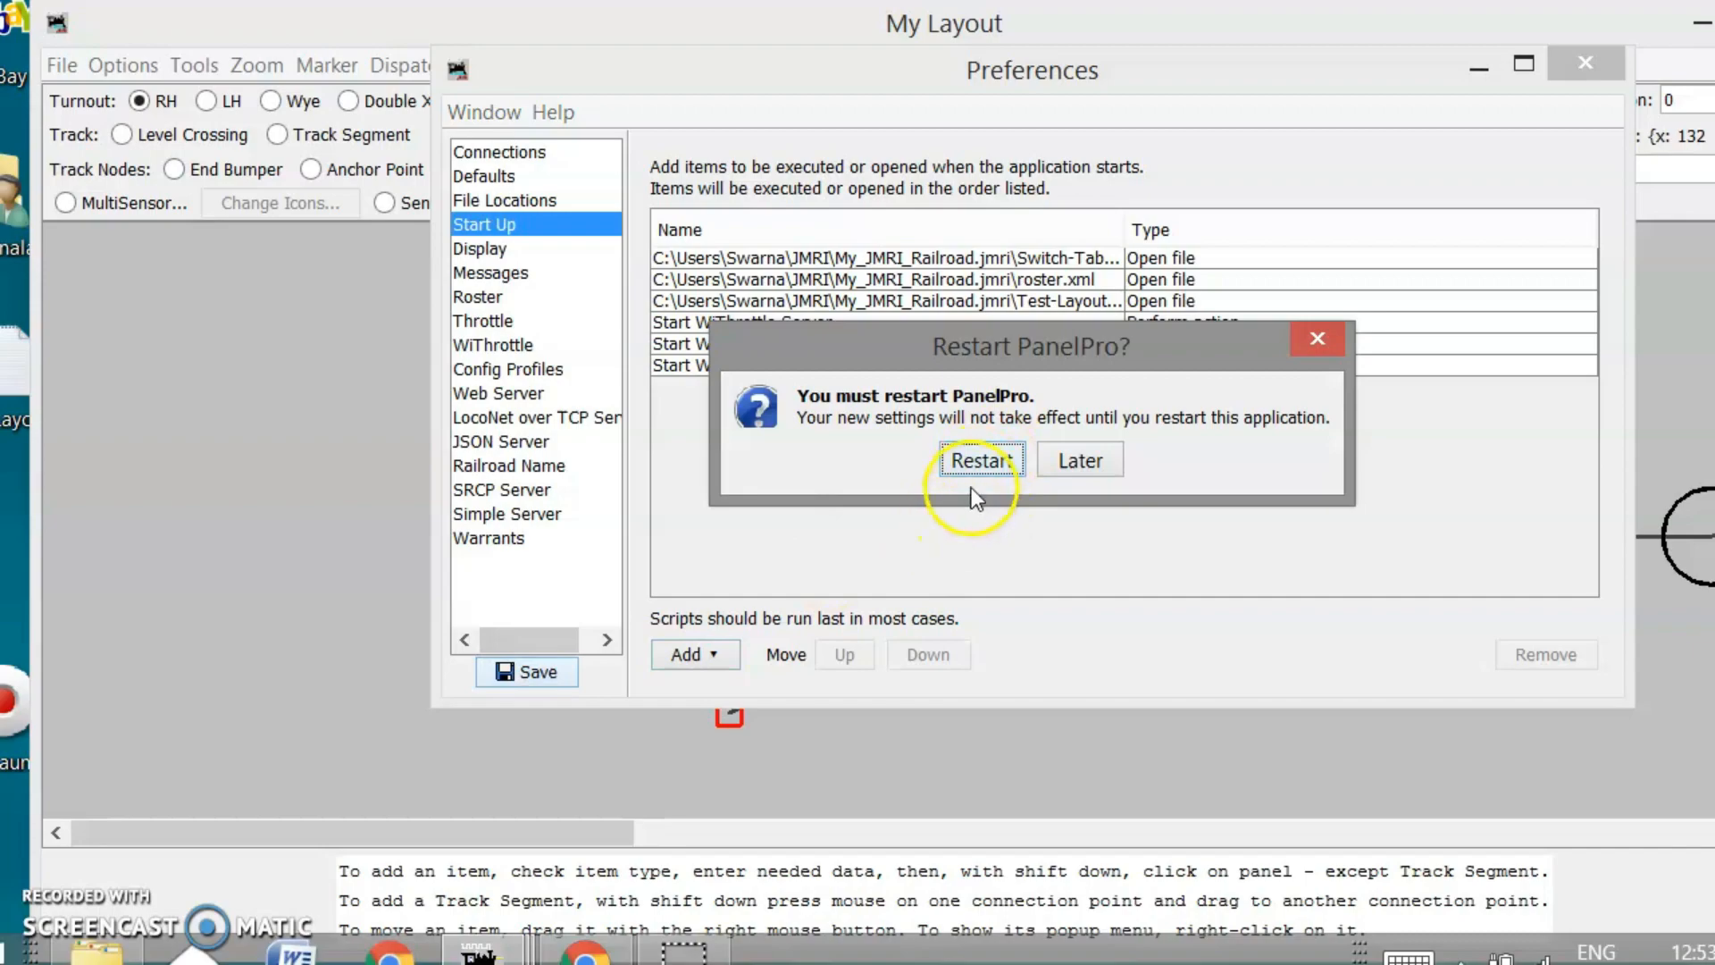
Restart PanelPro and arrange the reopened My Layout, WiThrottle and main windows
{"action": "left_click", "coordinate": [978, 457]}
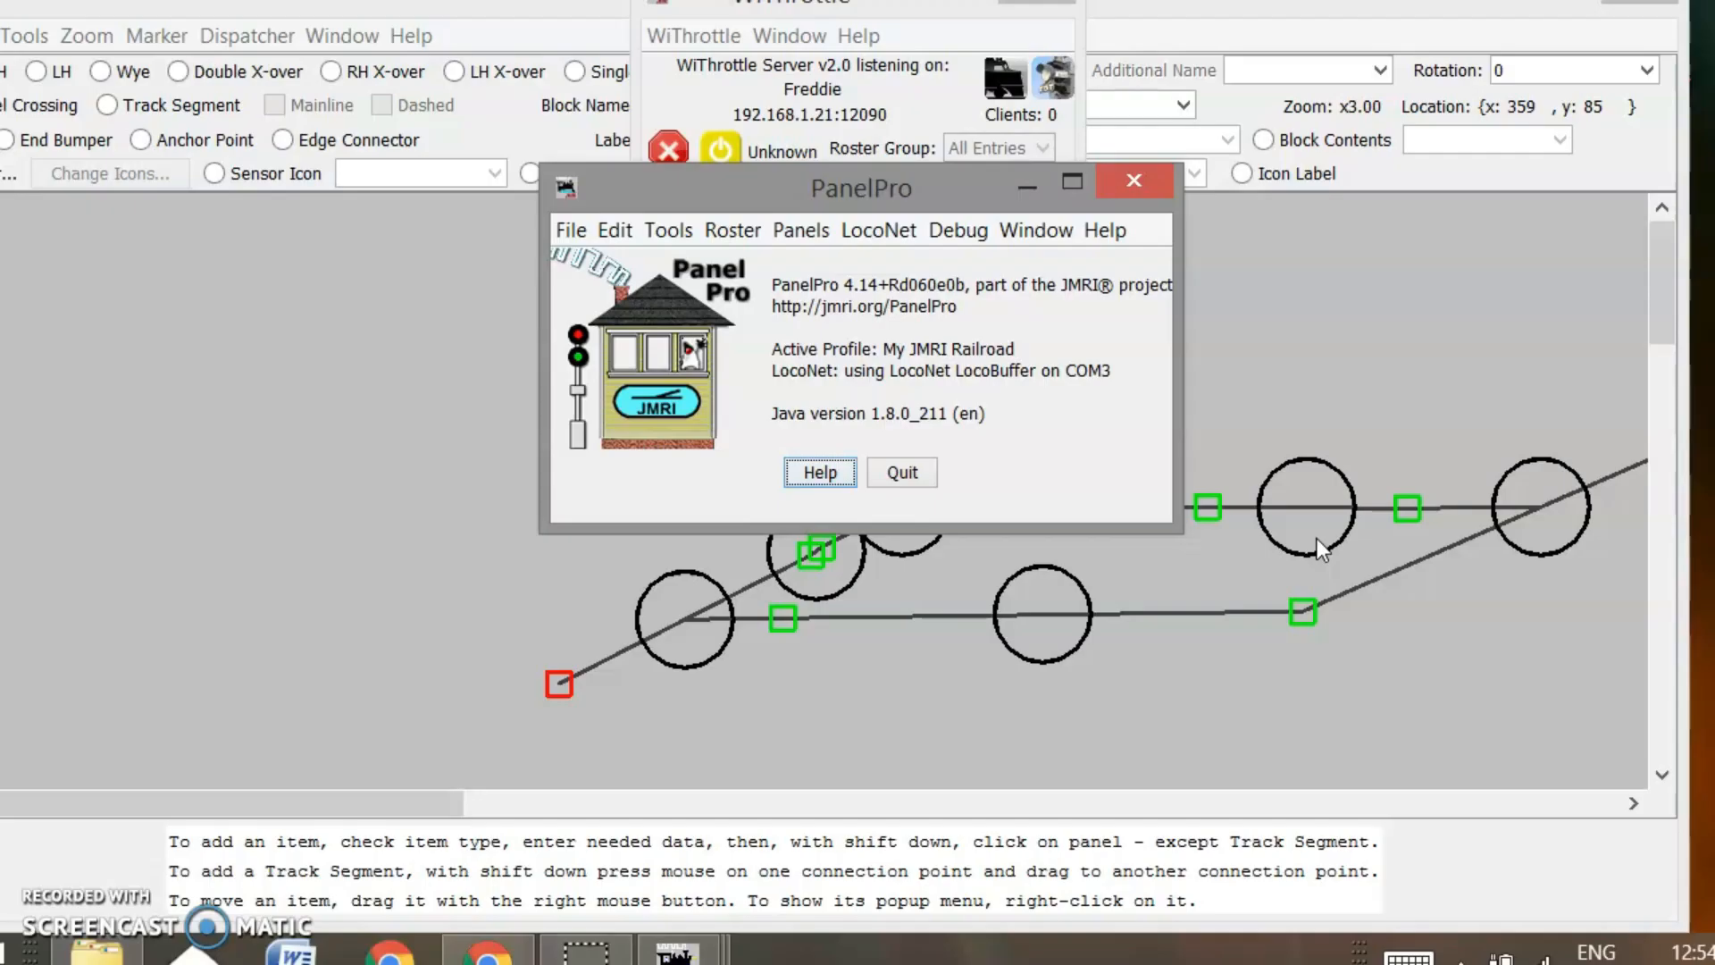
{"action": "left_click", "coordinate": [1028, 184]}
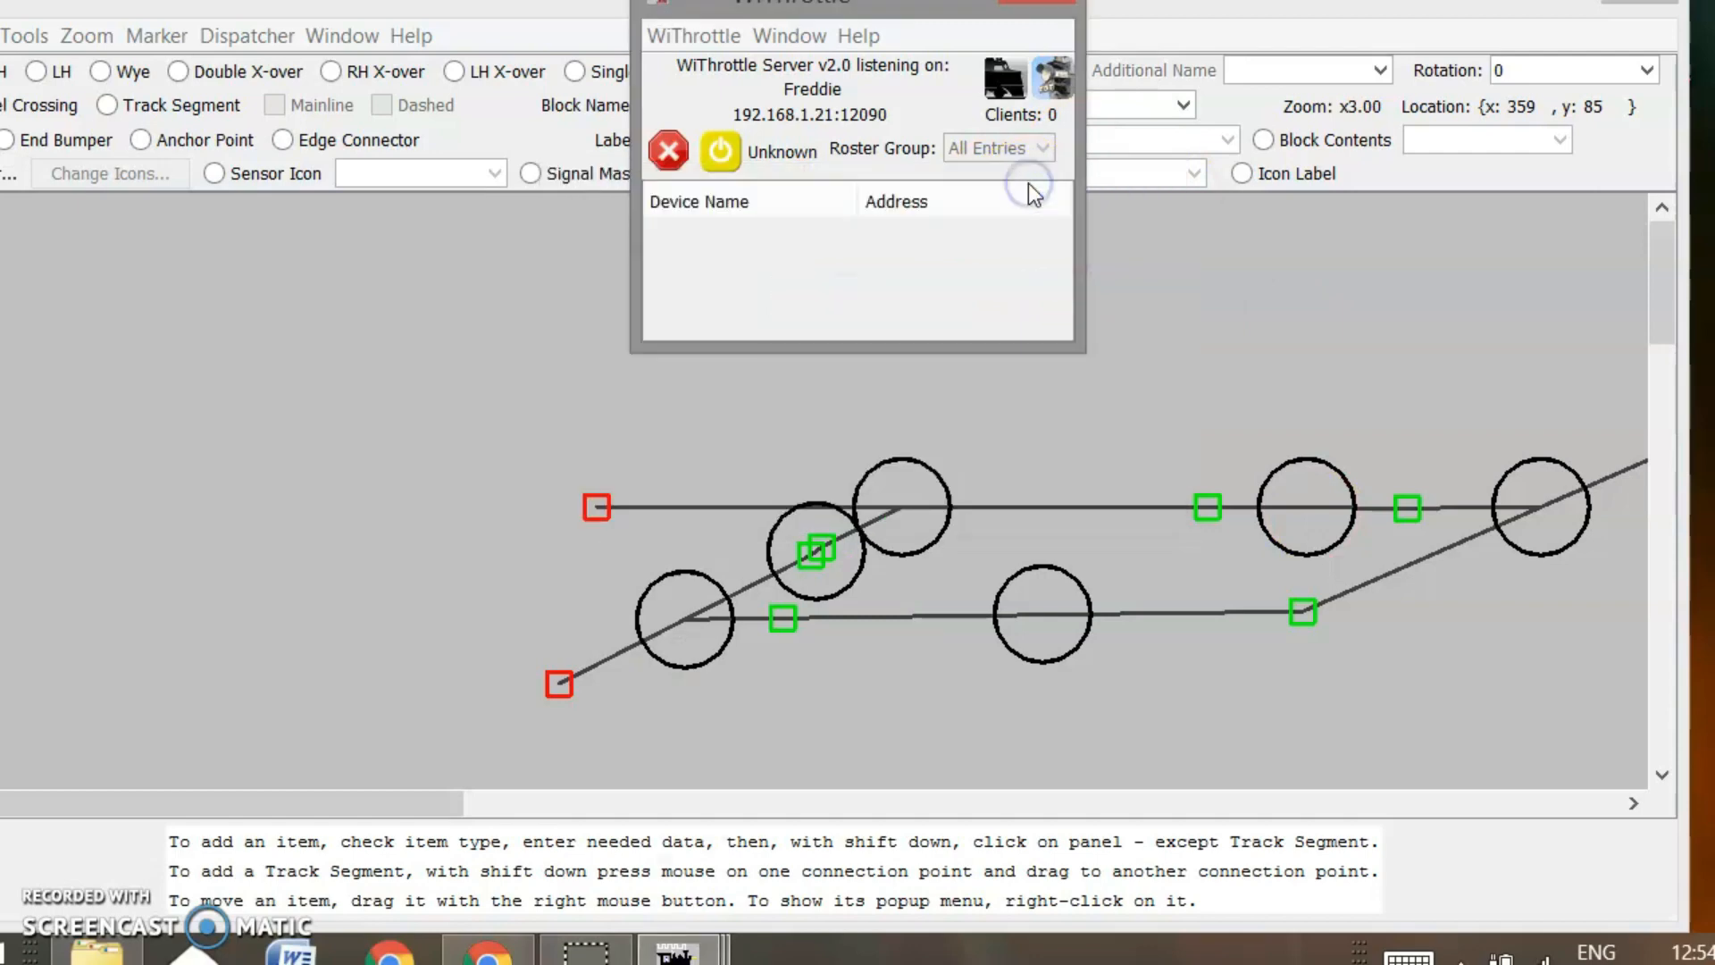
{"action": "left_click", "coordinate": [928, 1]}
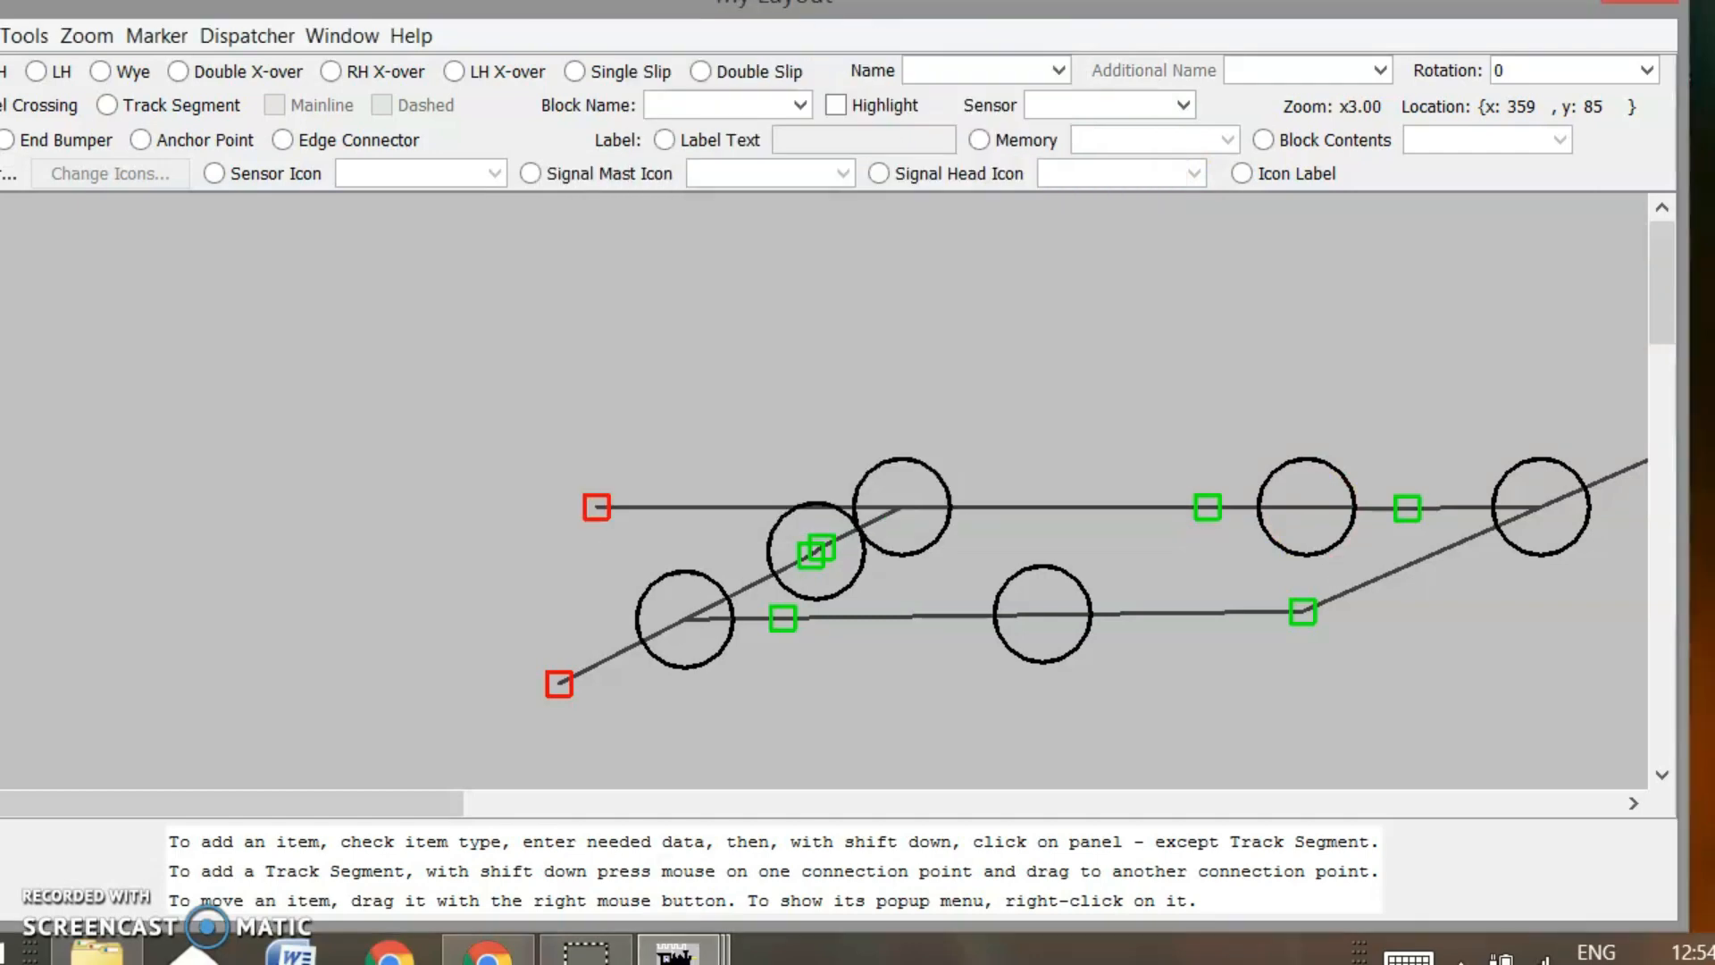
{"action": "mouse_move", "coordinate": [868, 12]}
{"action": "left_mouse_down"}
{"action": "mouse_move", "coordinate": [901, 20]}
{"action": "mouse_move", "coordinate": [861, 20]}
{"action": "left_mouse_up"}
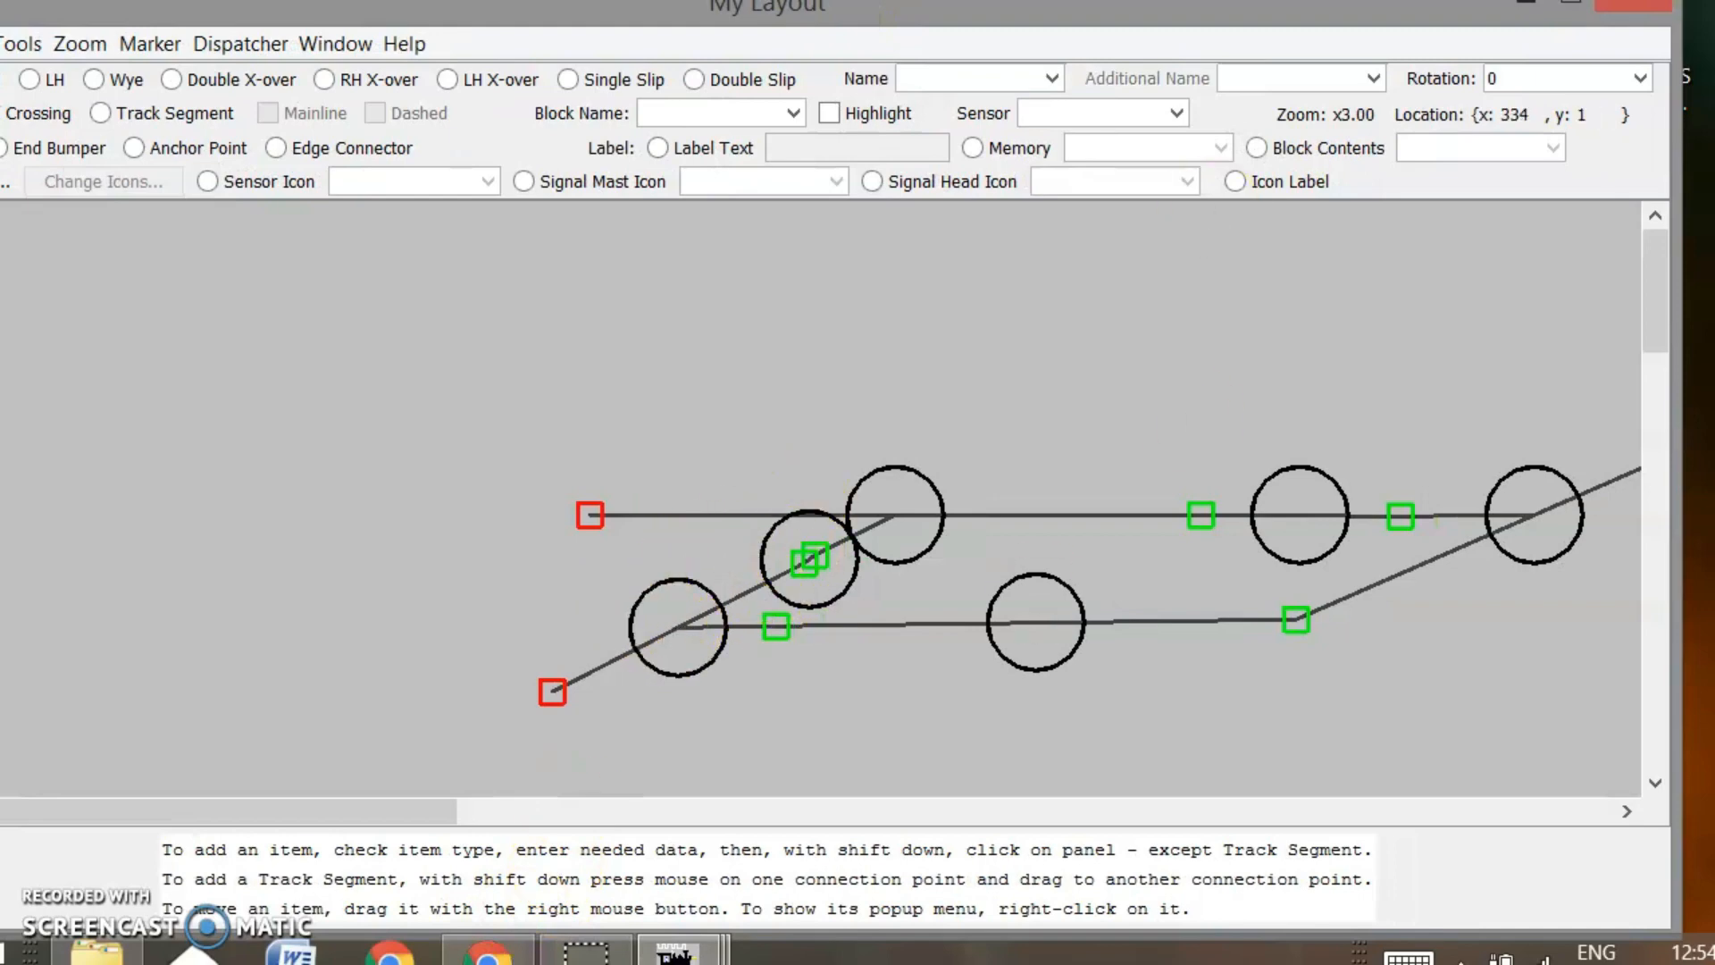
{"action": "left_click_drag", "start_coordinate": [426, 818], "coordinate": [527, 815]}
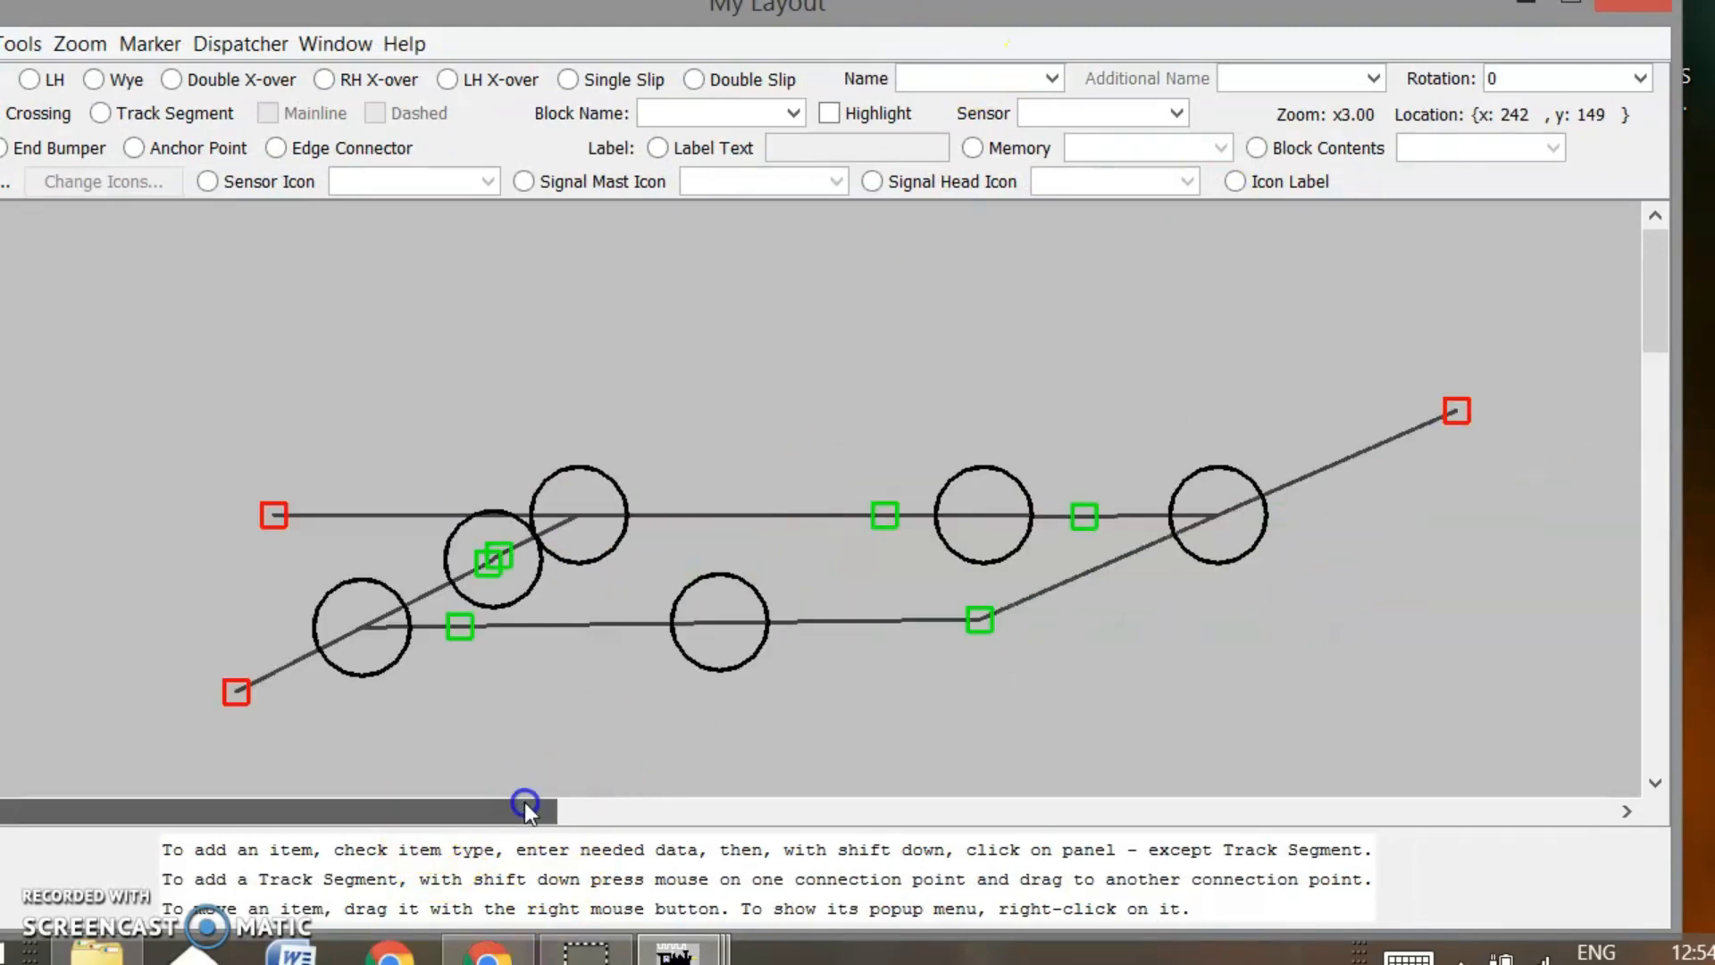
{"action": "mouse_move", "coordinate": [677, 949]}
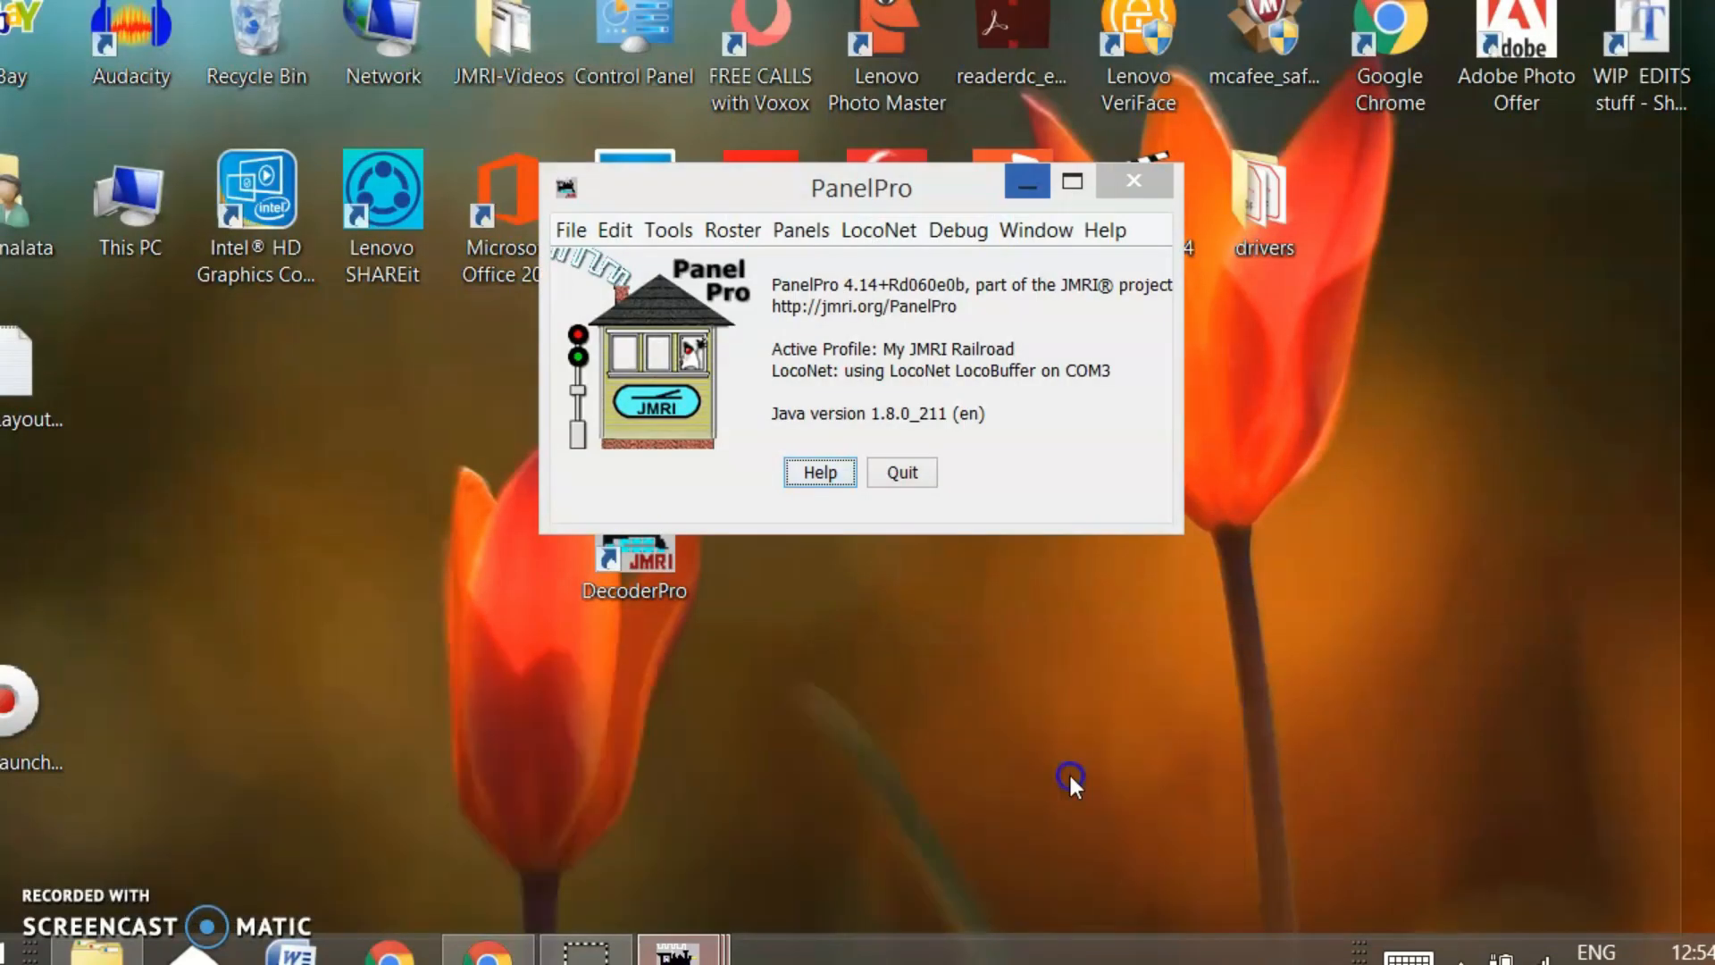
{"action": "left_click", "coordinate": [1070, 777]}
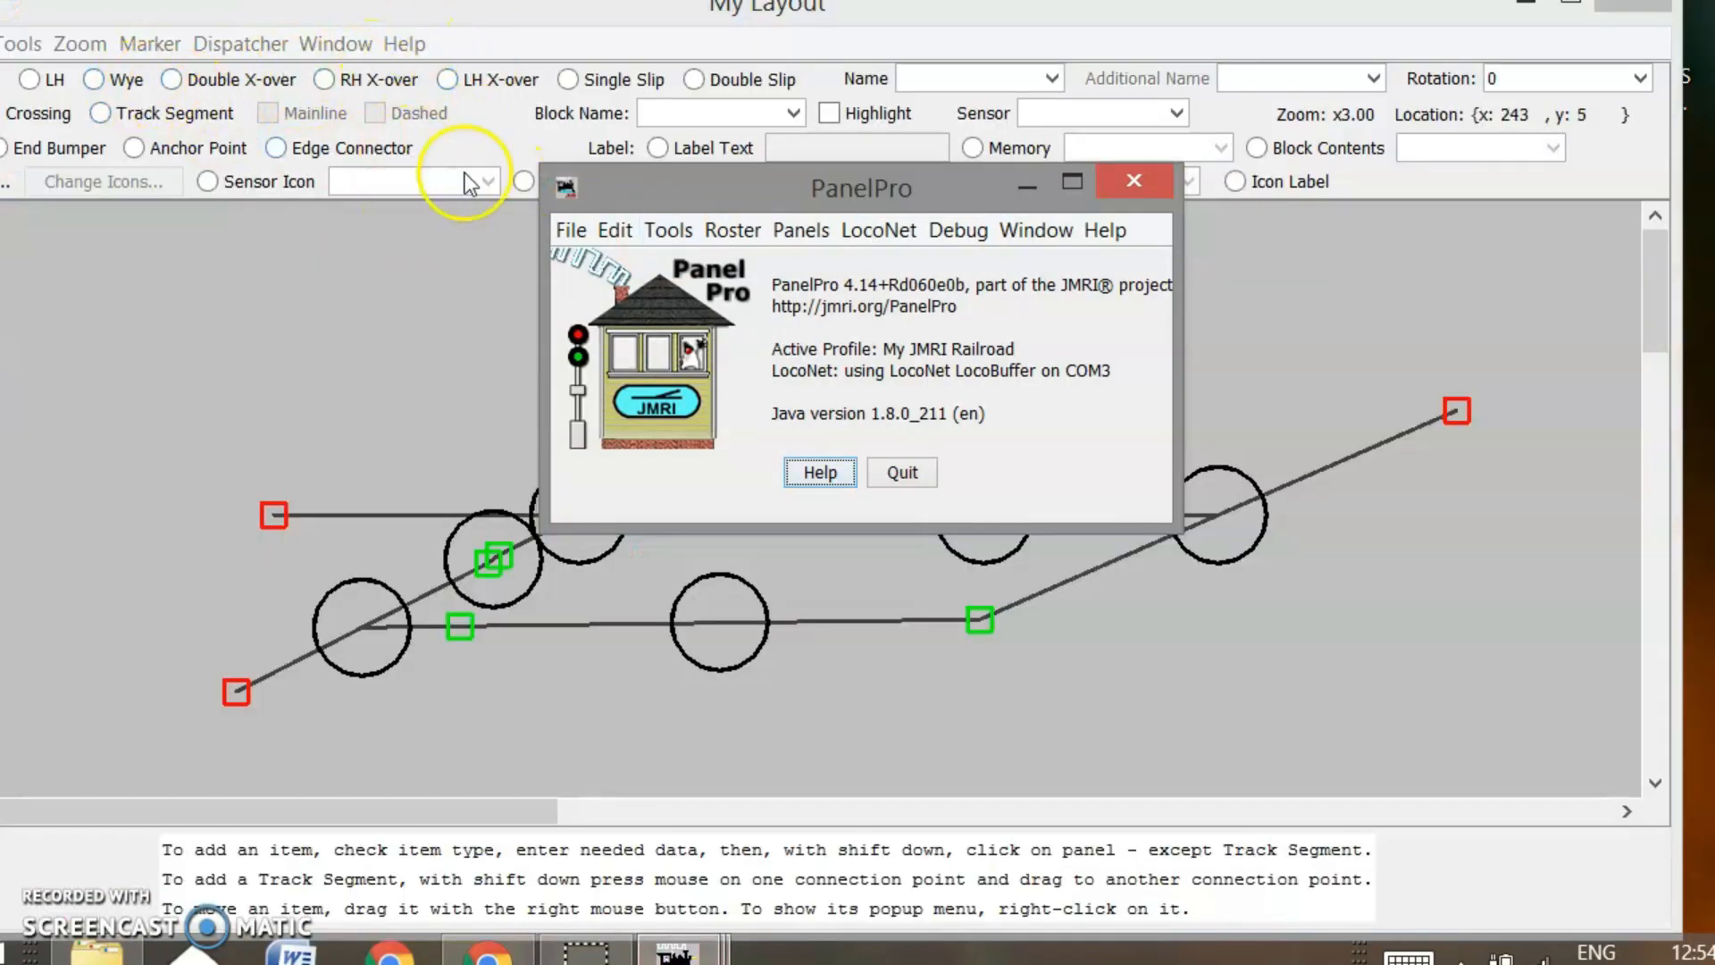
Open the Turnouts table via Tools > Tables > Turnouts and move it slightly left
{"action": "left_click", "coordinate": [668, 229]}
{"action": "mouse_move", "coordinate": [811, 307]}
{"action": "left_click", "coordinate": [1001, 301]}
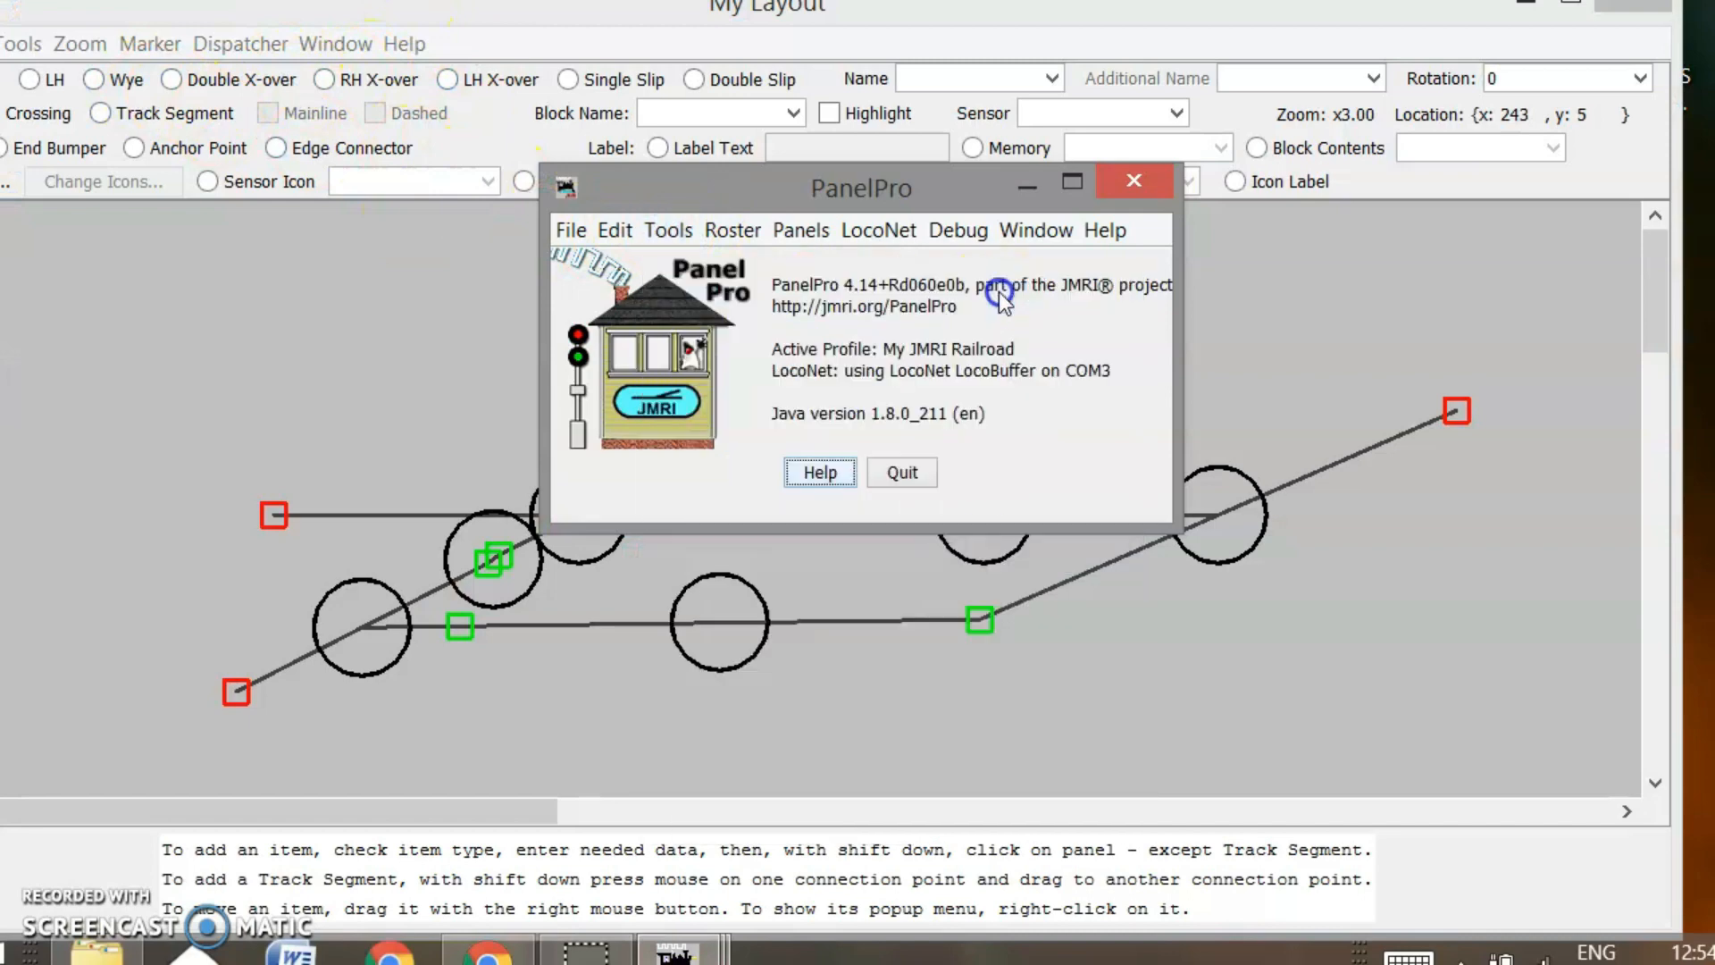
{"action": "left_click", "coordinate": [759, 94]}
{"action": "left_click_drag", "start_coordinate": [759, 94], "coordinate": [731, 103]}
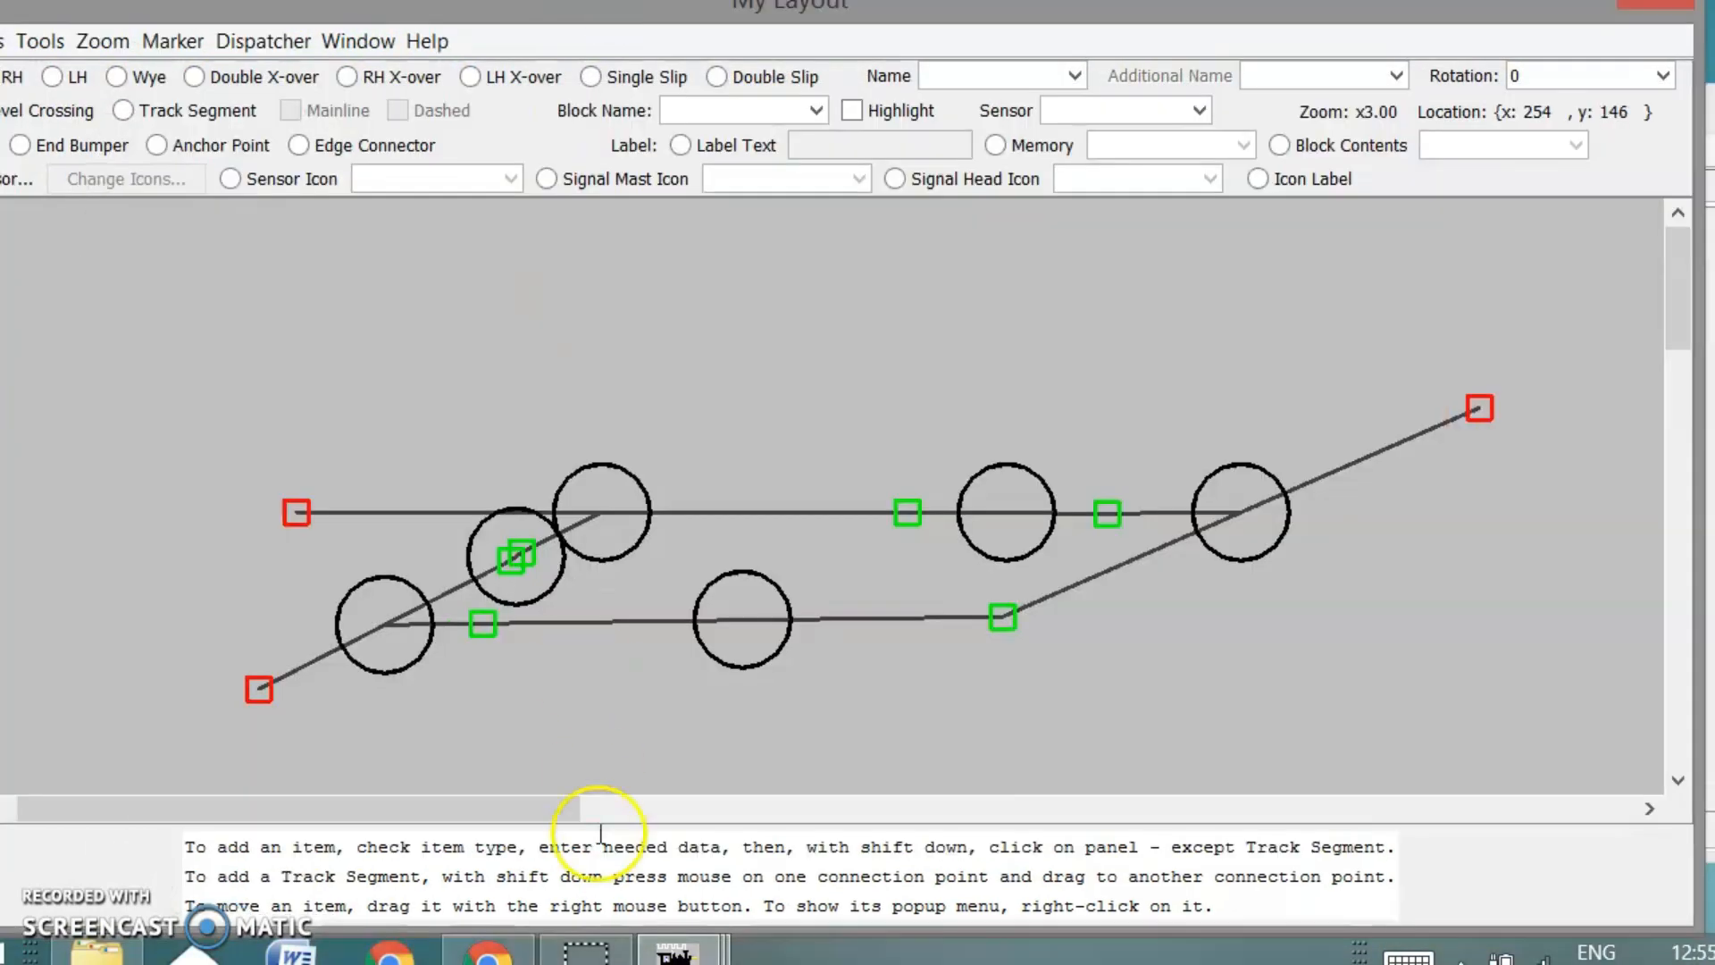
Narrow the Turnouts table window and reposition it fully into view alongside the My Layout panel
{"action": "left_click", "coordinate": [671, 951]}
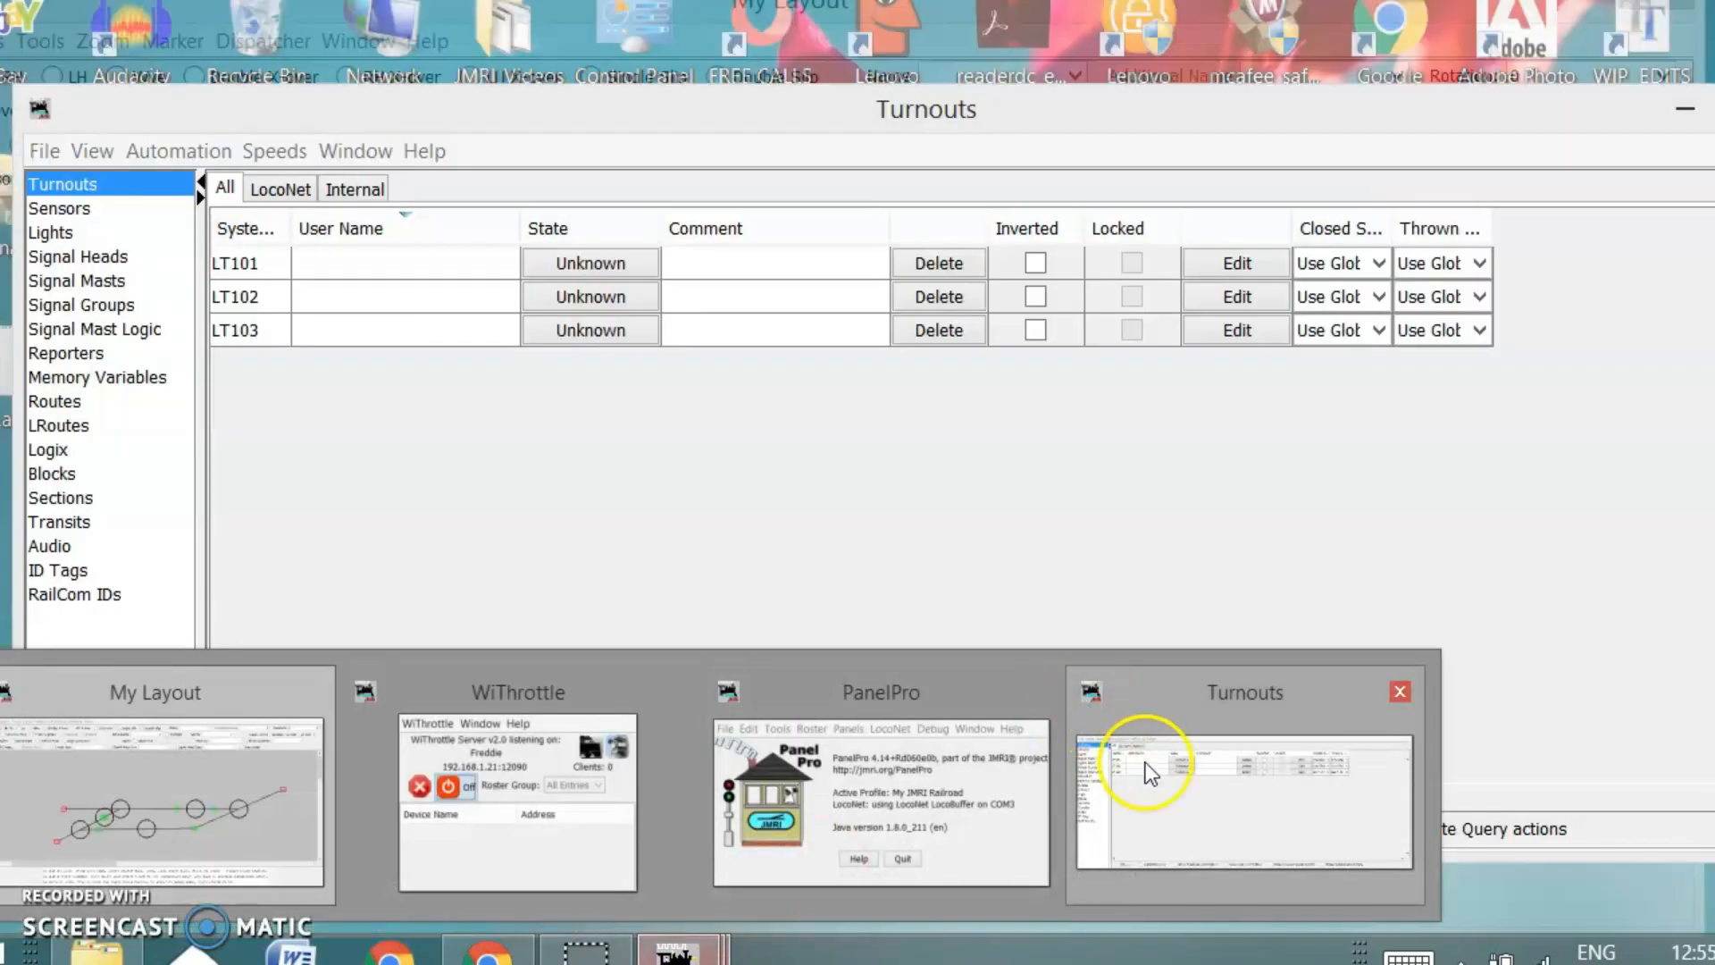
{"action": "left_click", "coordinate": [1145, 763]}
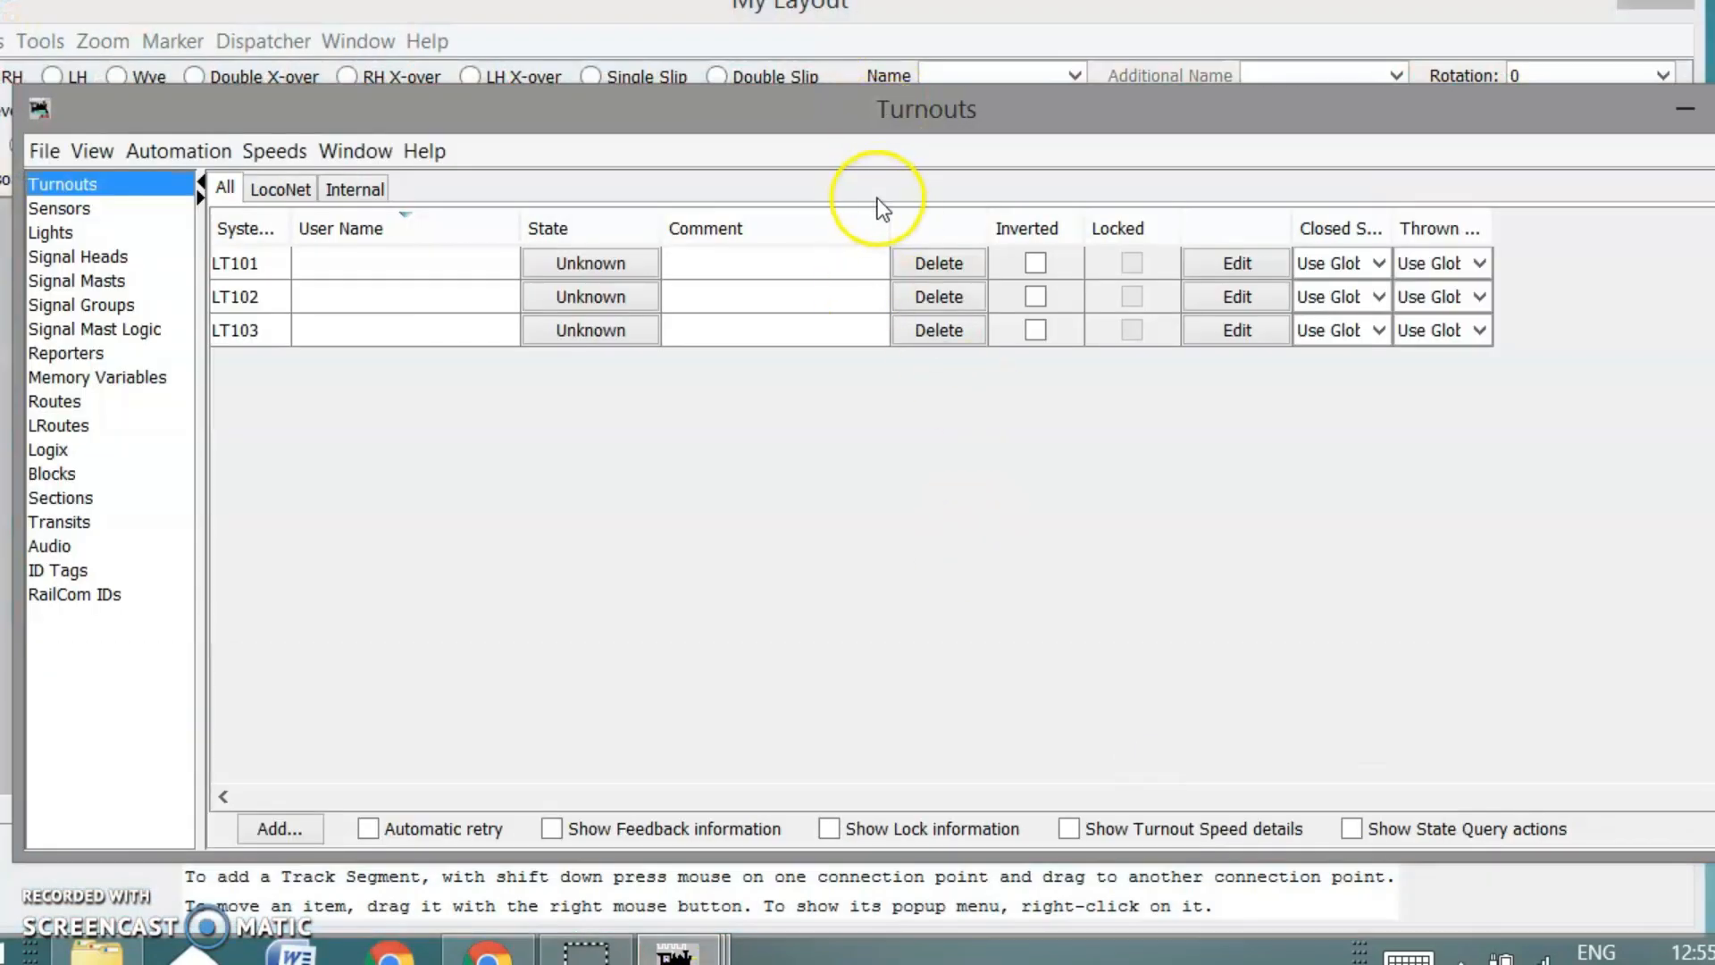
{"action": "left_click", "coordinate": [945, 15]}
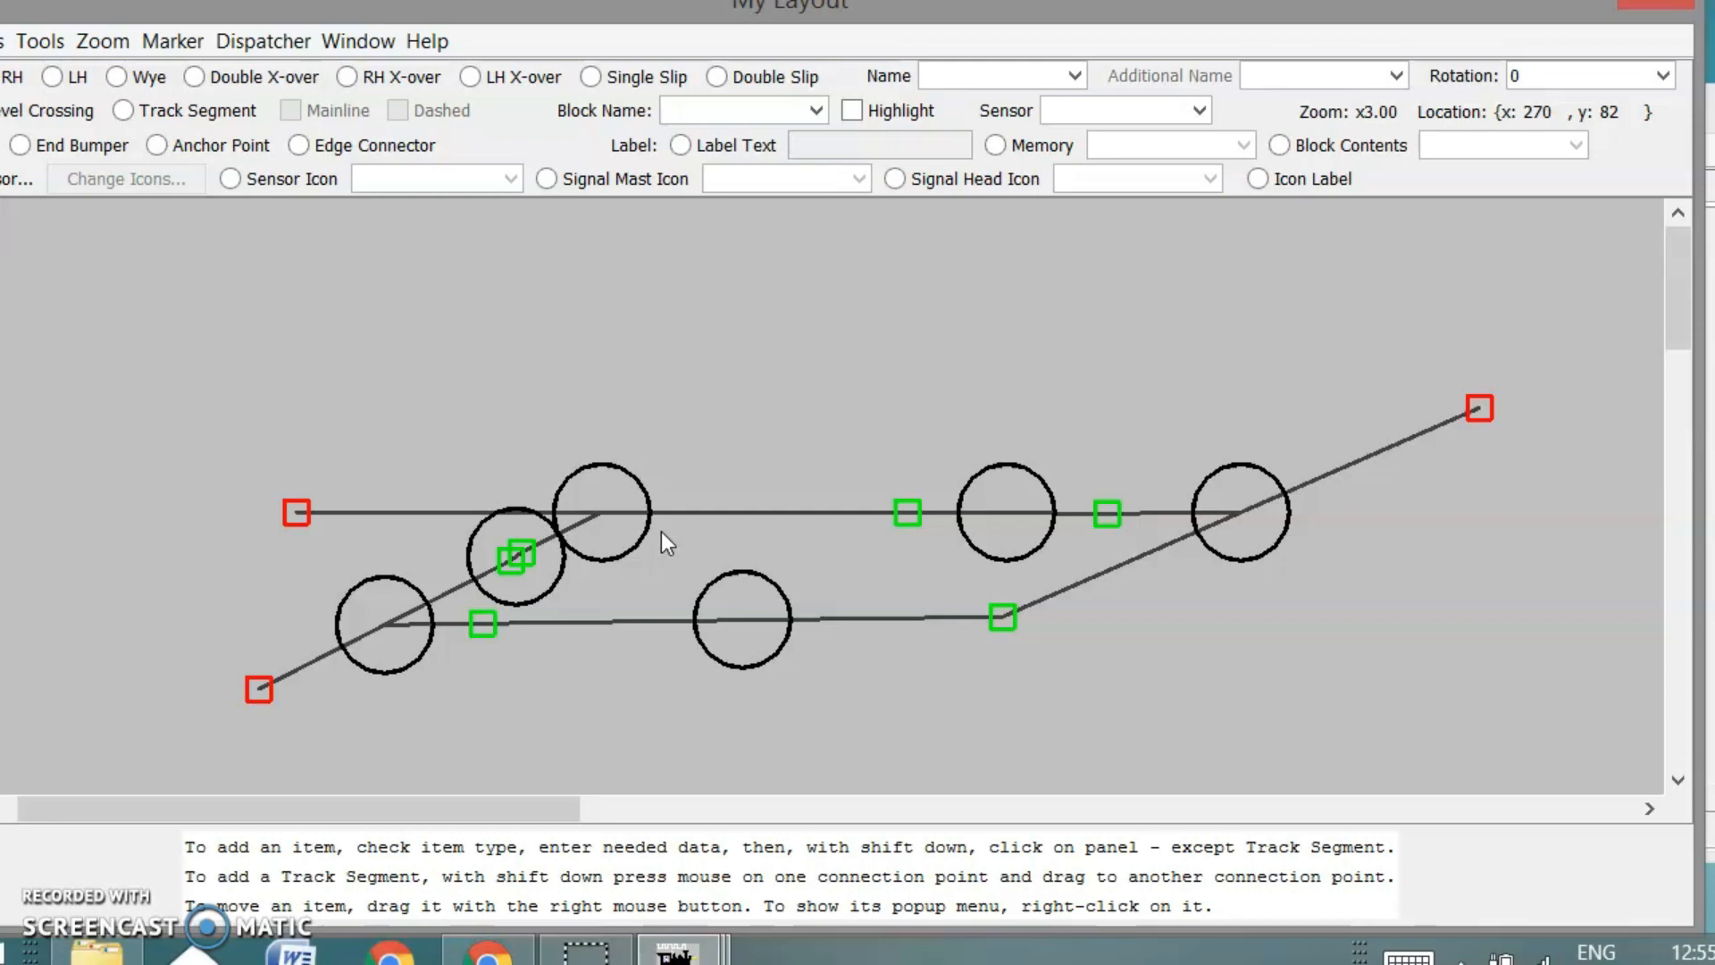
{"action": "mouse_move", "coordinate": [676, 938]}
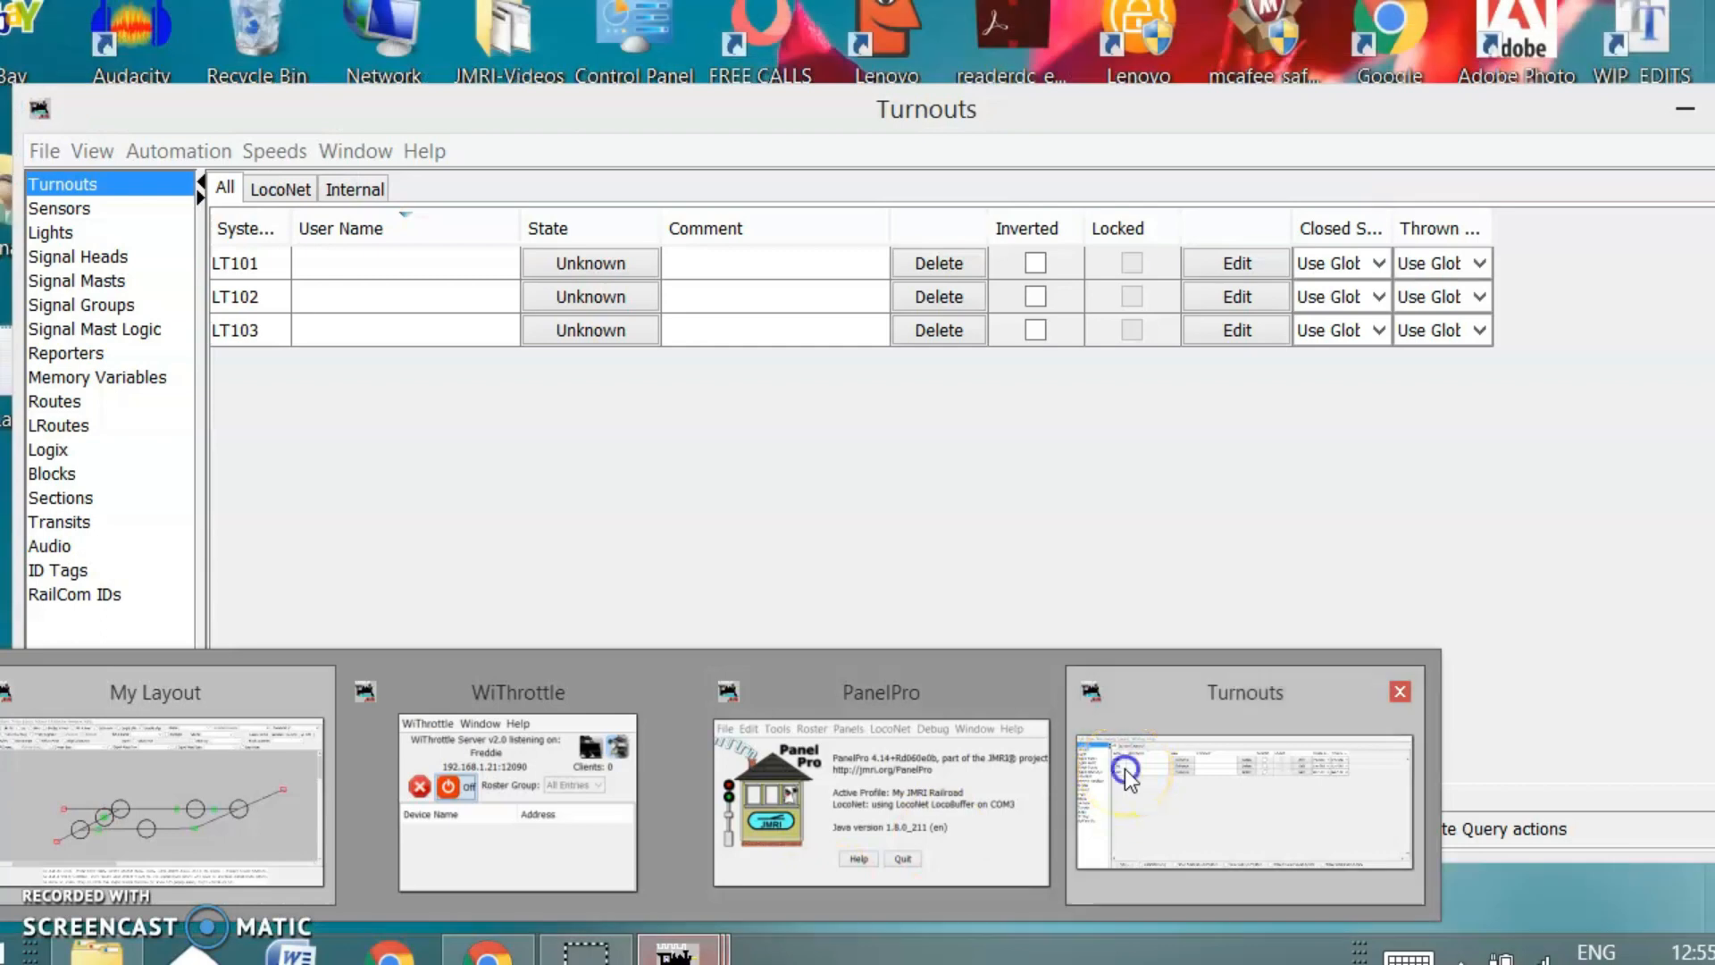
{"action": "left_click", "coordinate": [1124, 769]}
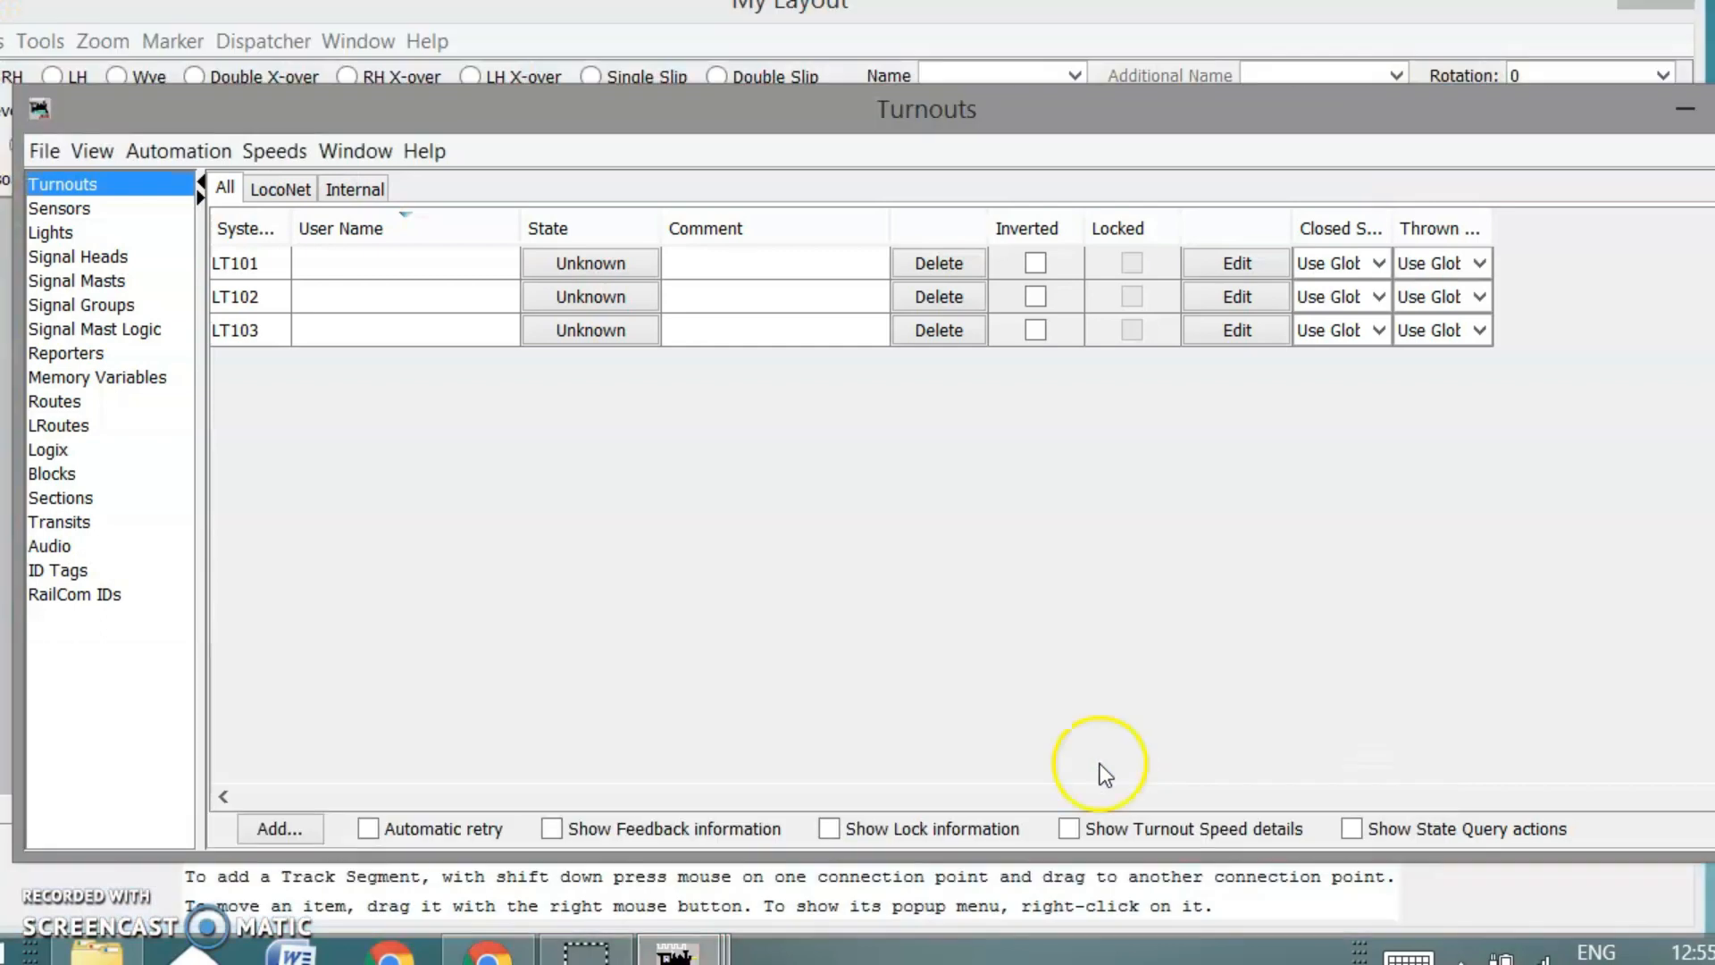
{"action": "left_click_drag", "start_coordinate": [17, 609], "coordinate": [337, 593]}
{"action": "left_click_drag", "start_coordinate": [1194, 119], "coordinate": [924, 114]}
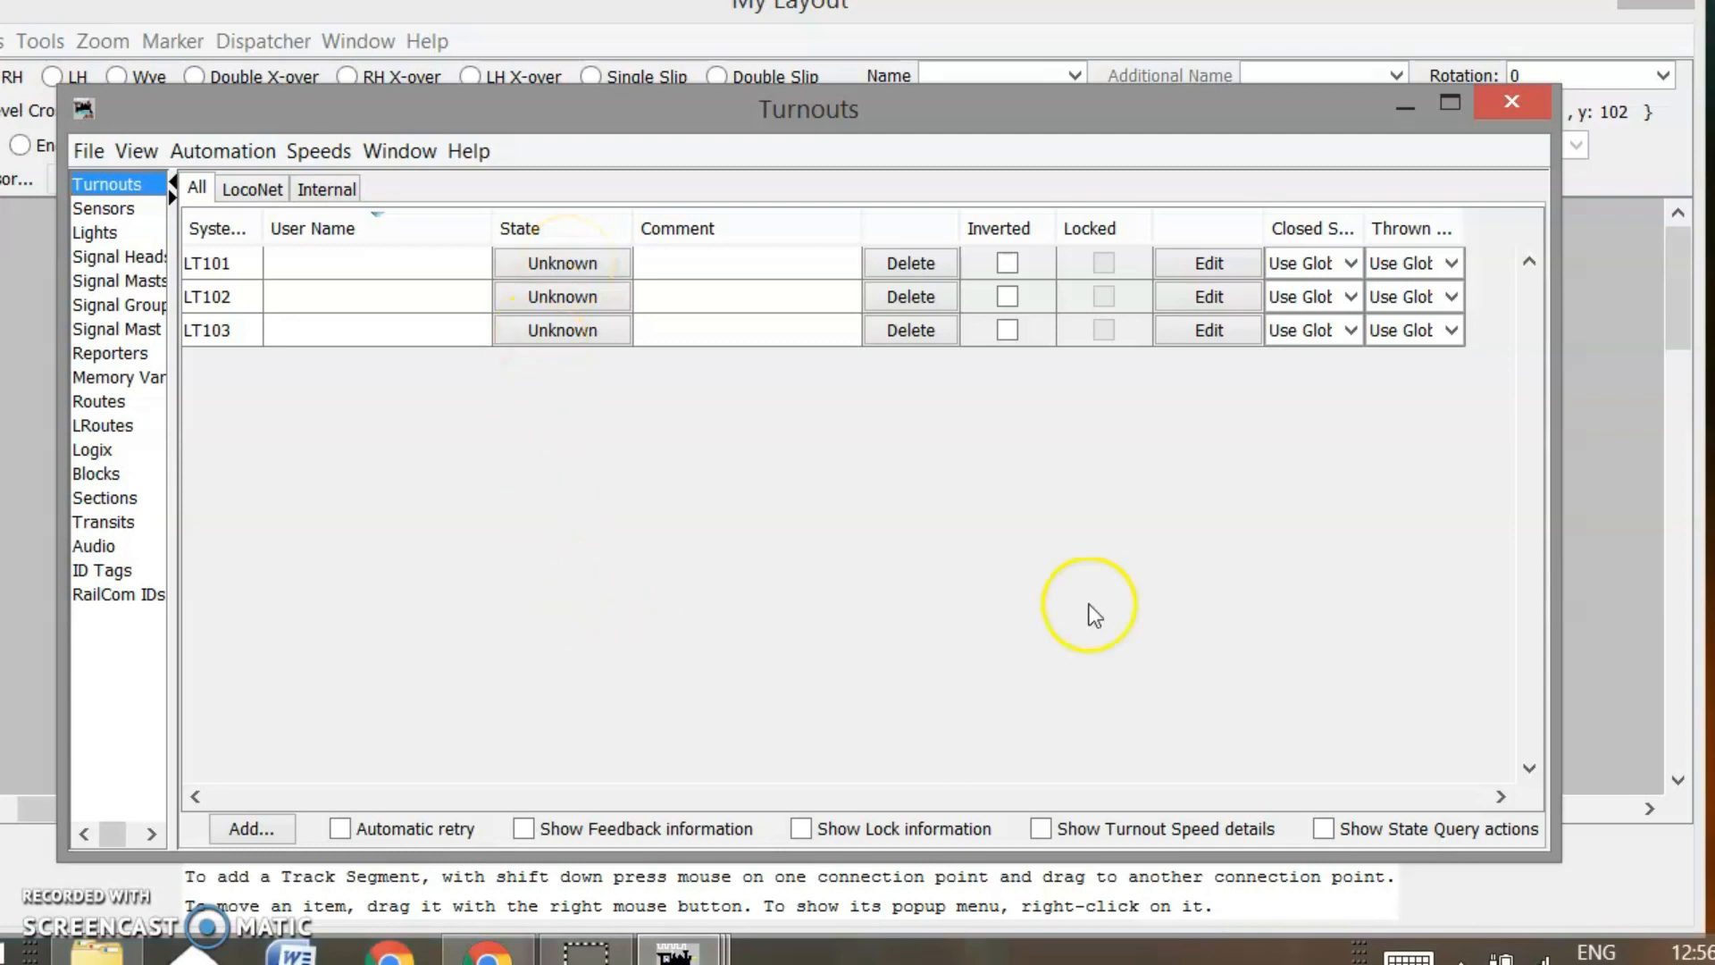
Toggle the right-hand turnout on the My Layout panel and check its new state in the Turnouts table
{"action": "left_click", "coordinate": [1632, 491]}
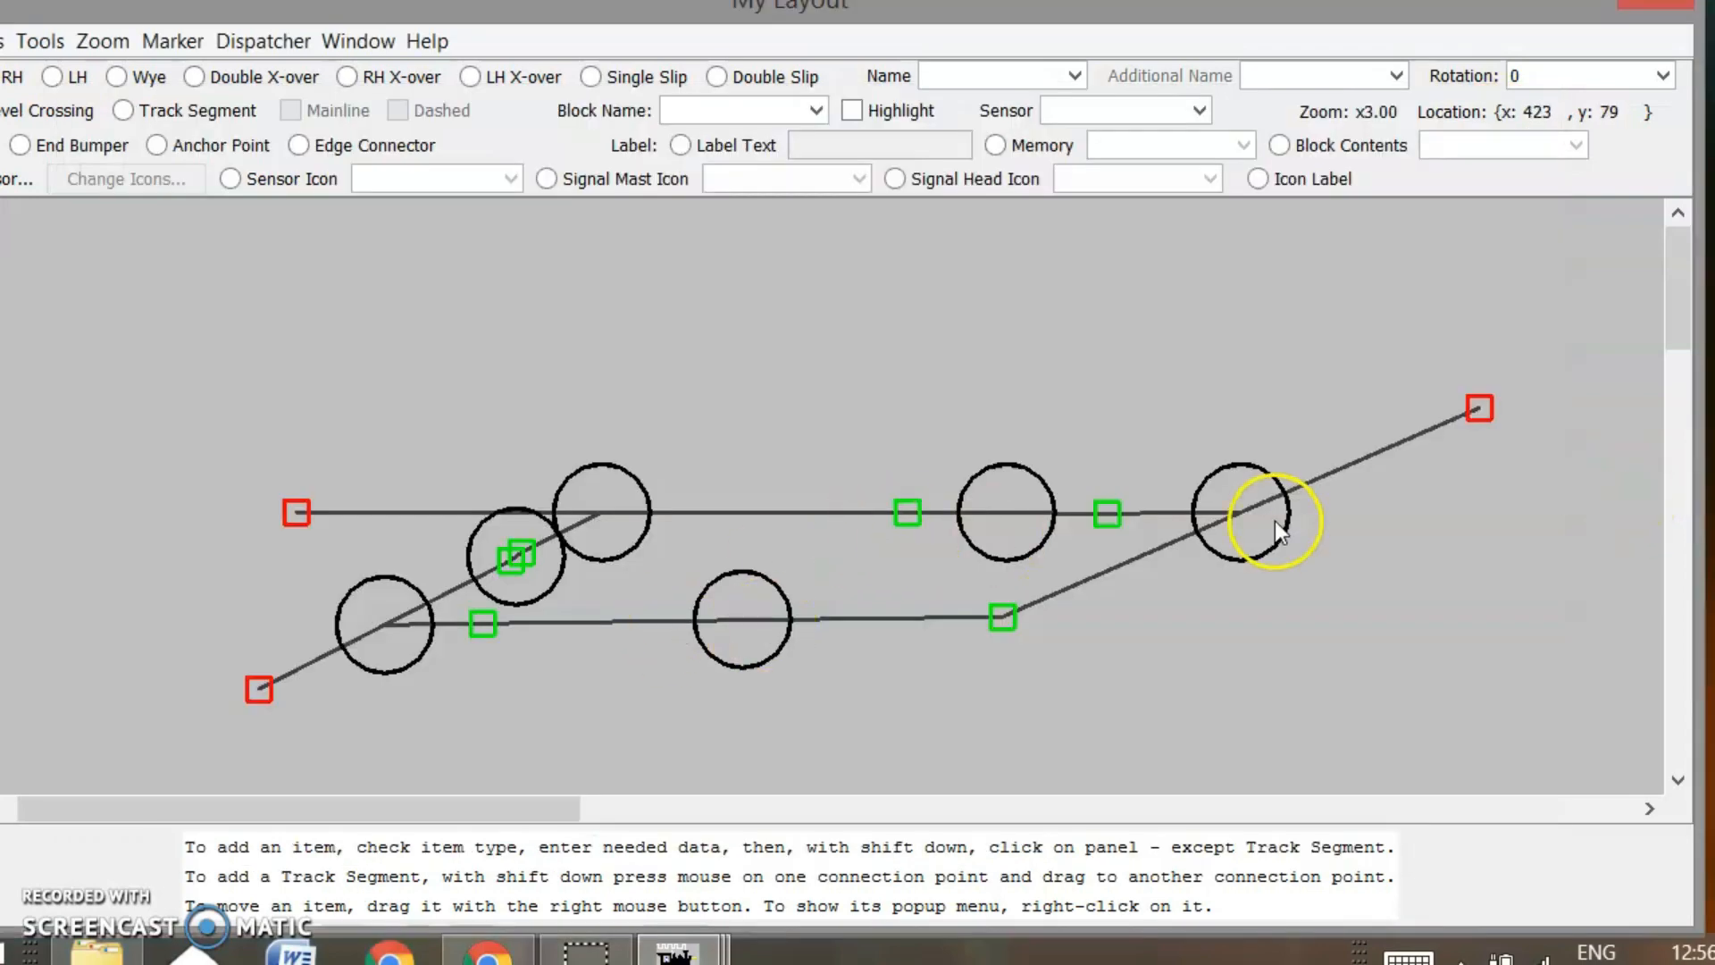
{"action": "left_click", "coordinate": [1229, 513]}
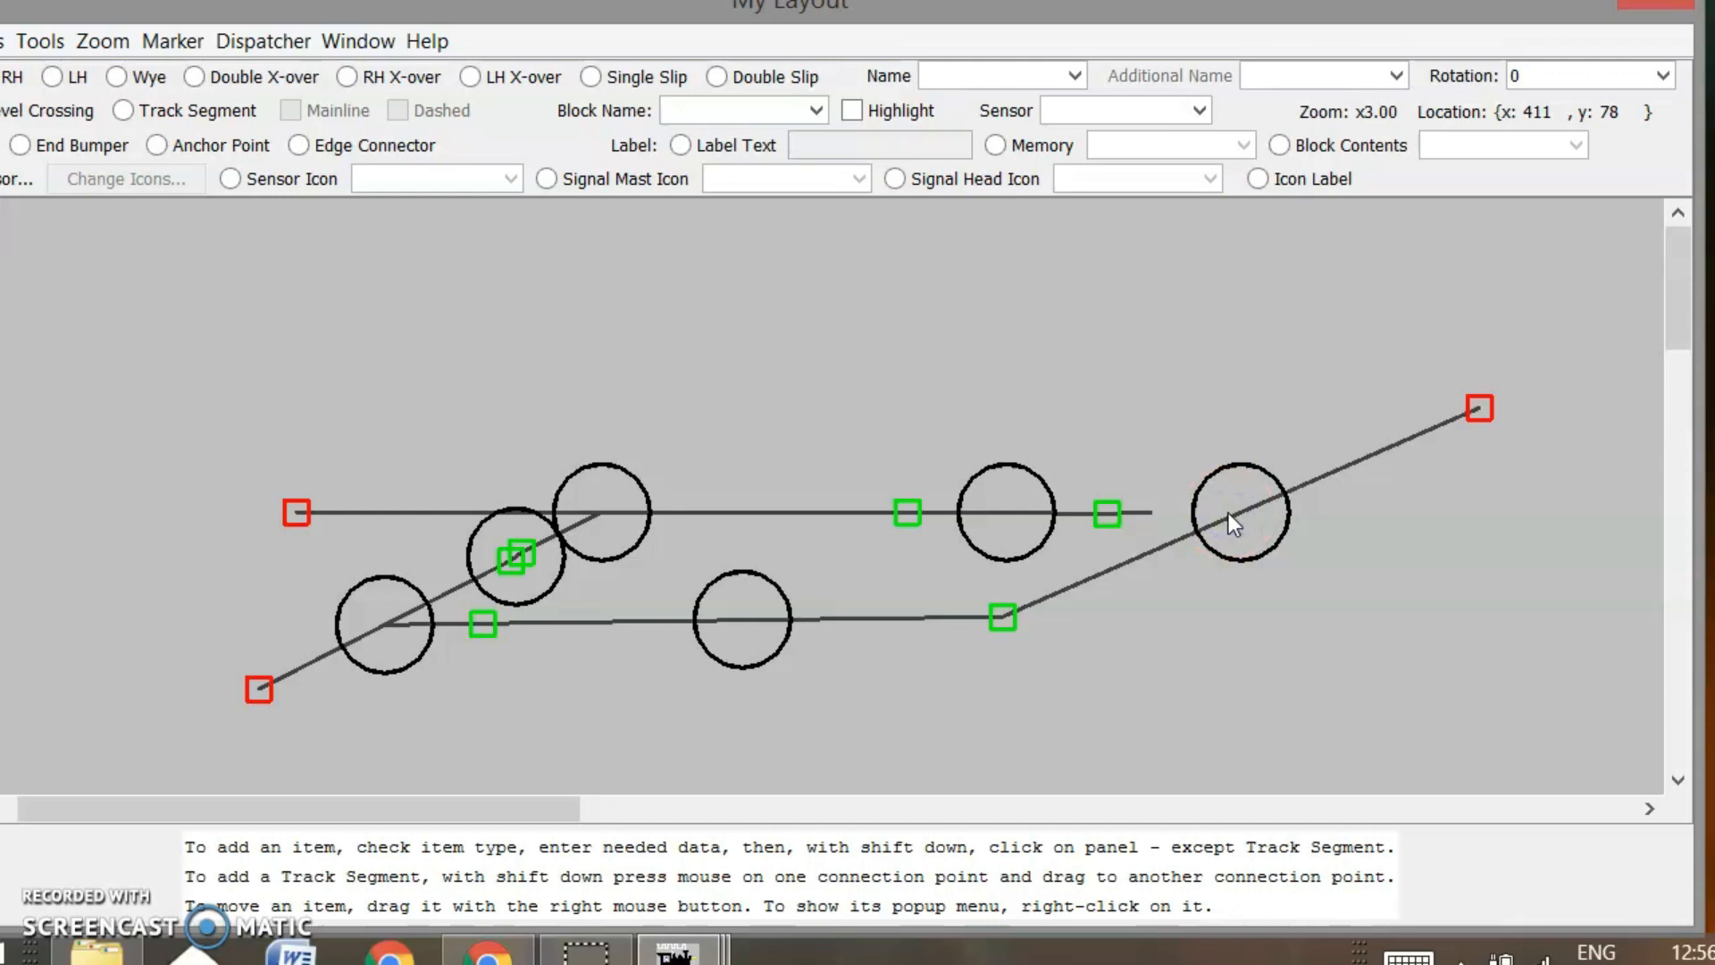
{"action": "mouse_move", "coordinate": [677, 951]}
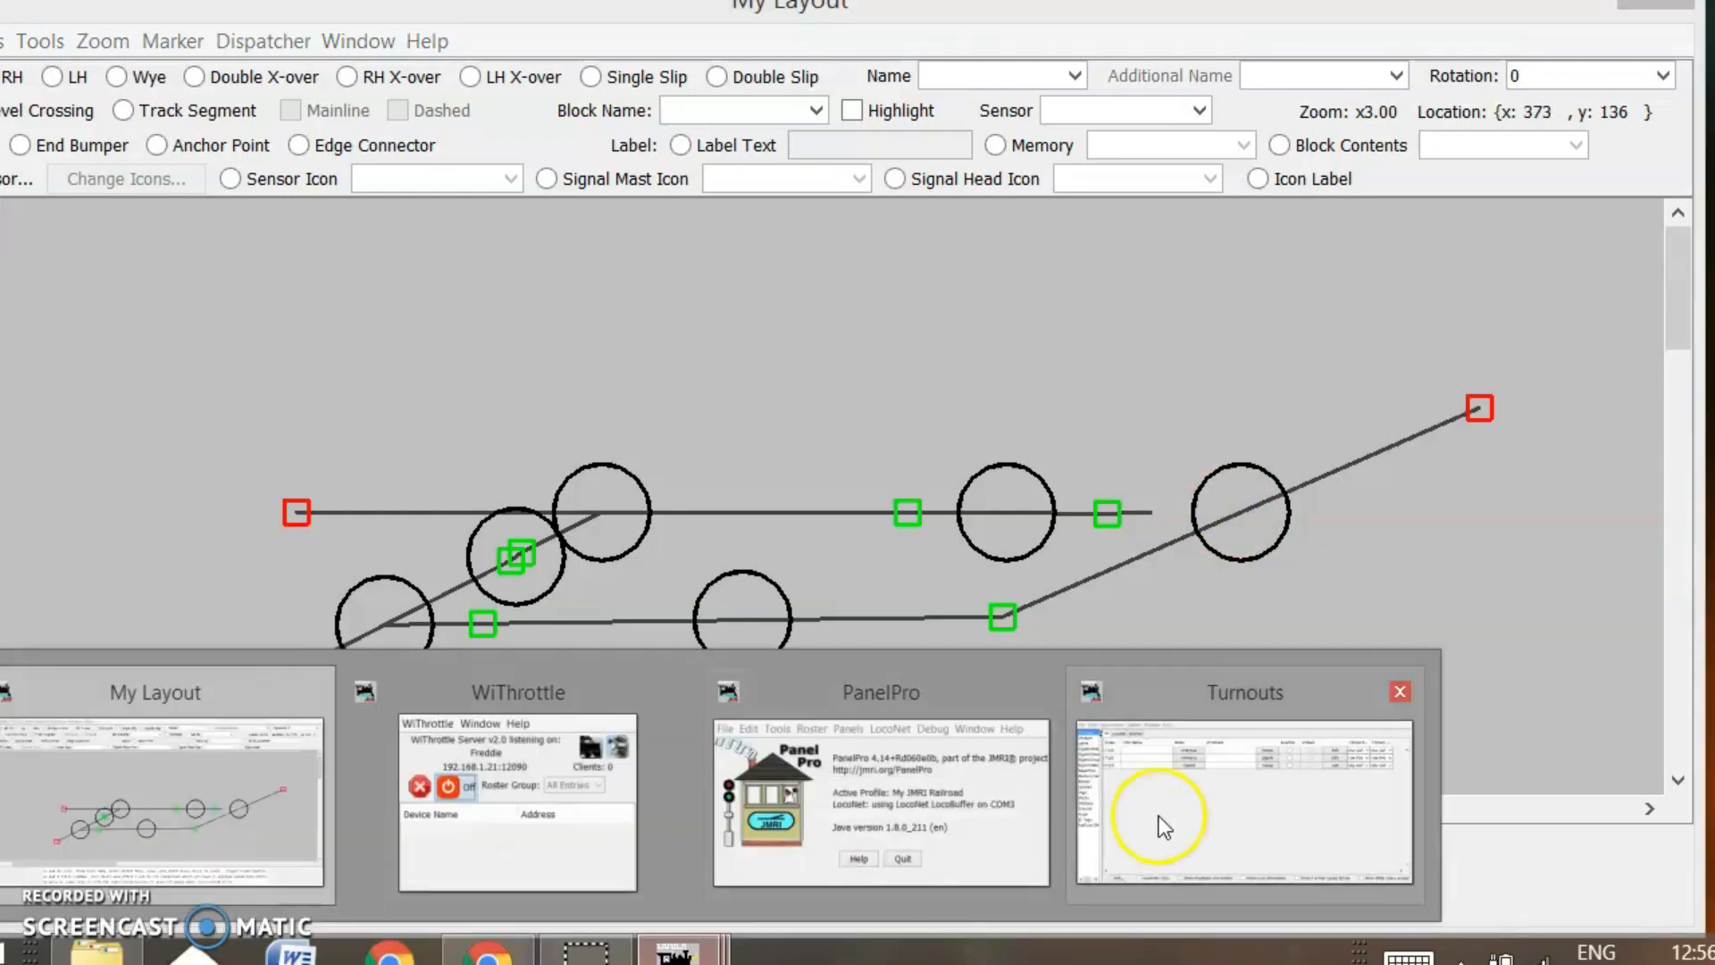
{"action": "left_click", "coordinate": [1159, 817]}
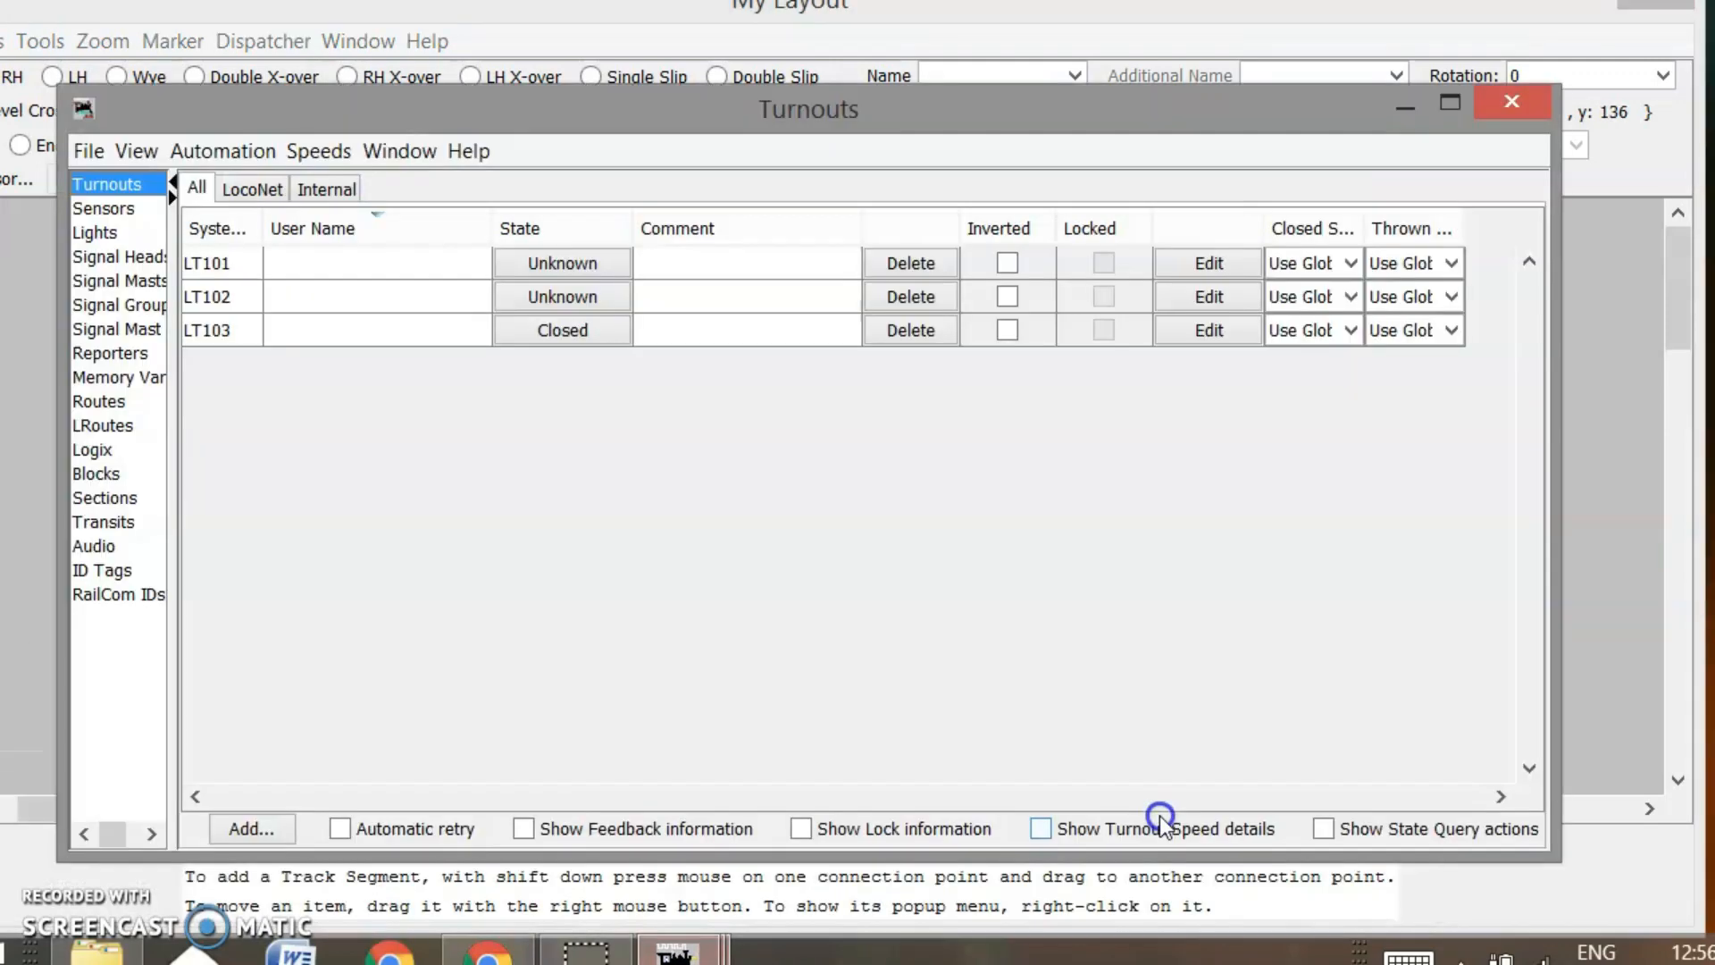
Toggle the left crossover turnout and confirm the table shows LT101 Thrown, LT102 and LT103 Closed
{"action": "left_click", "coordinate": [1609, 399]}
{"action": "left_click", "coordinate": [602, 545]}
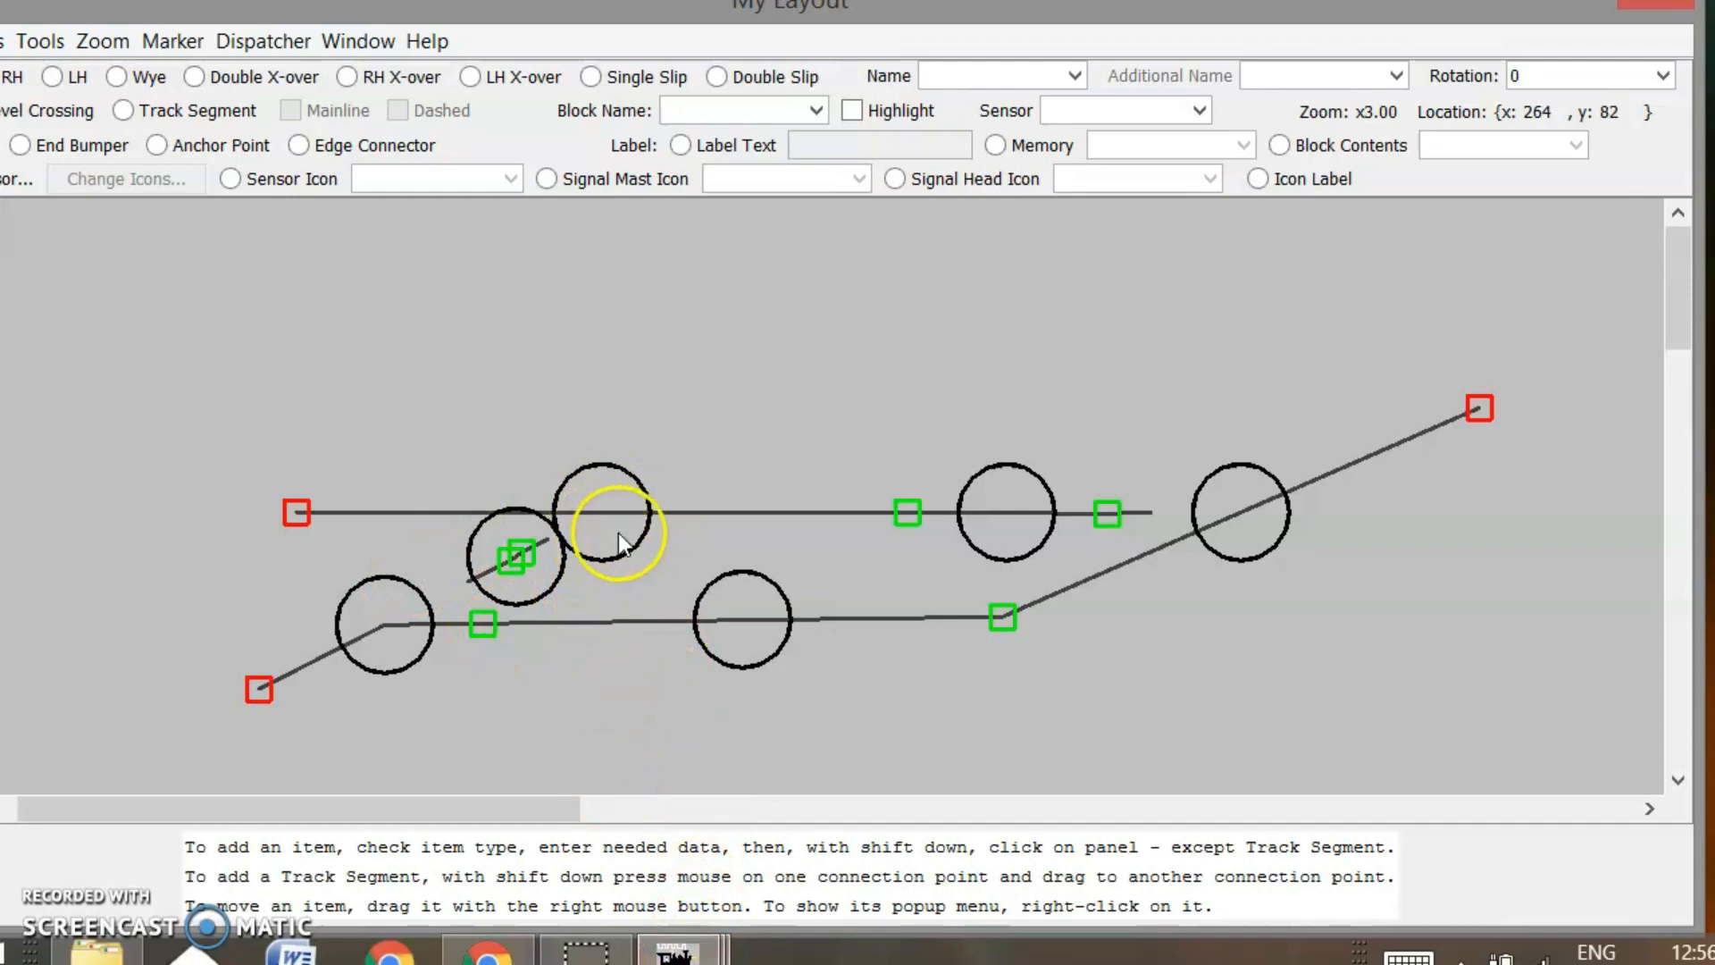
{"action": "mouse_move", "coordinate": [676, 949]}
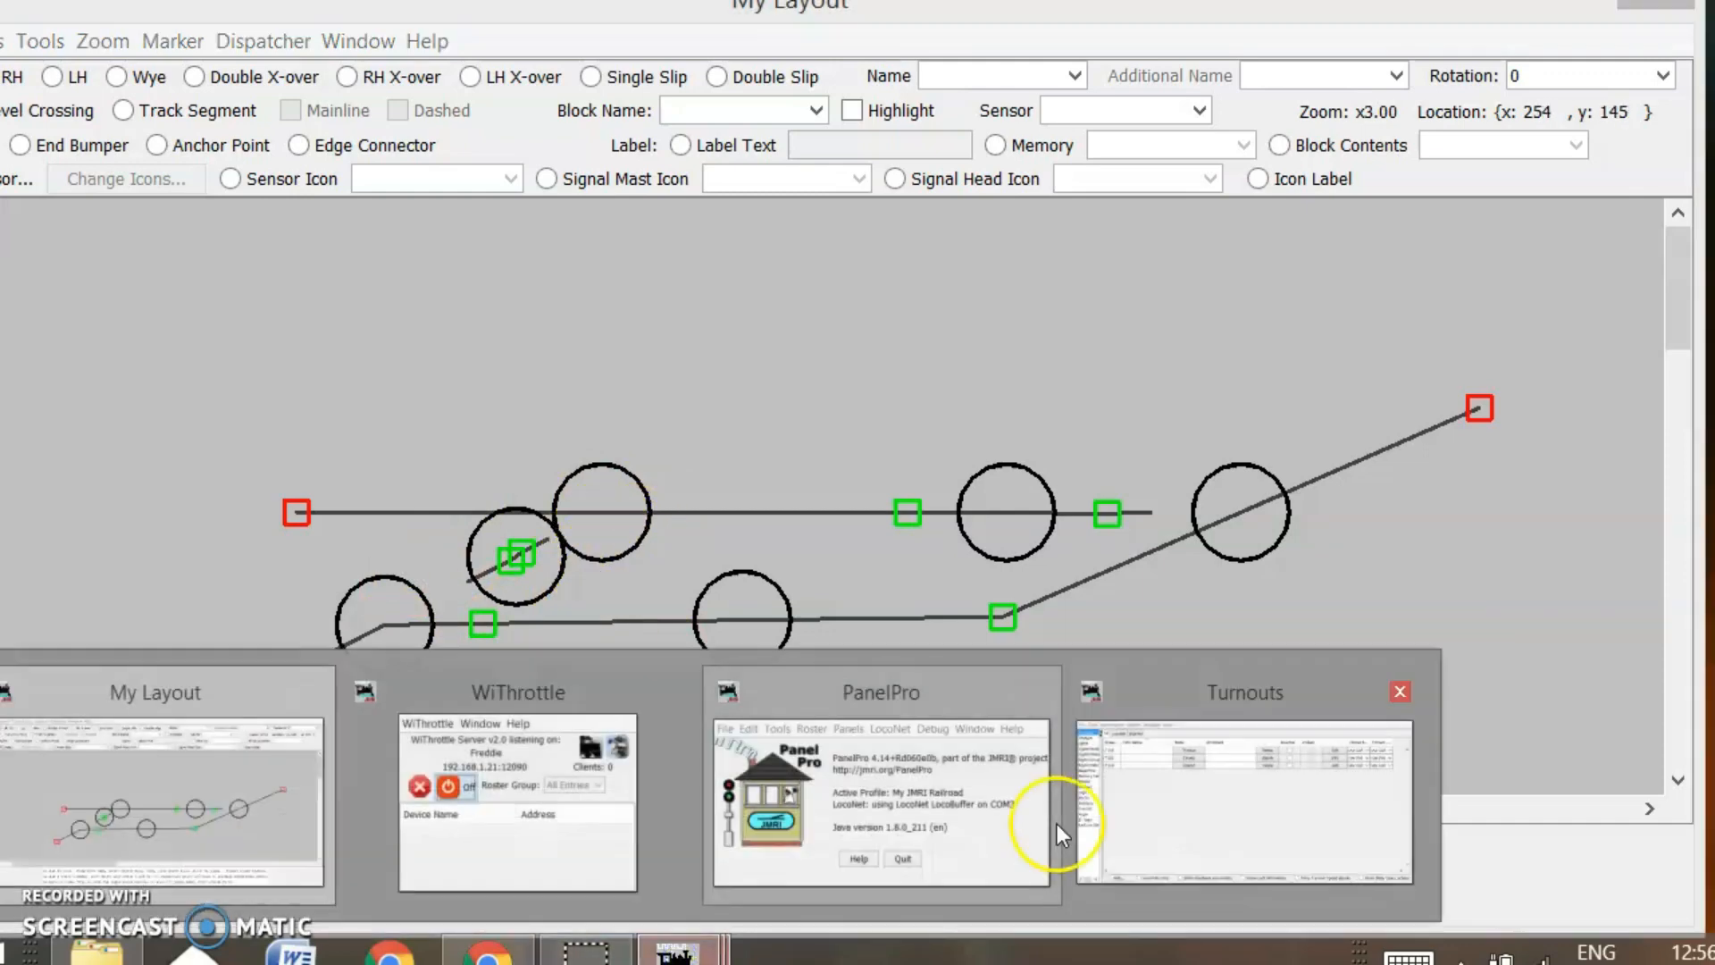
{"action": "left_click", "coordinate": [1192, 818]}
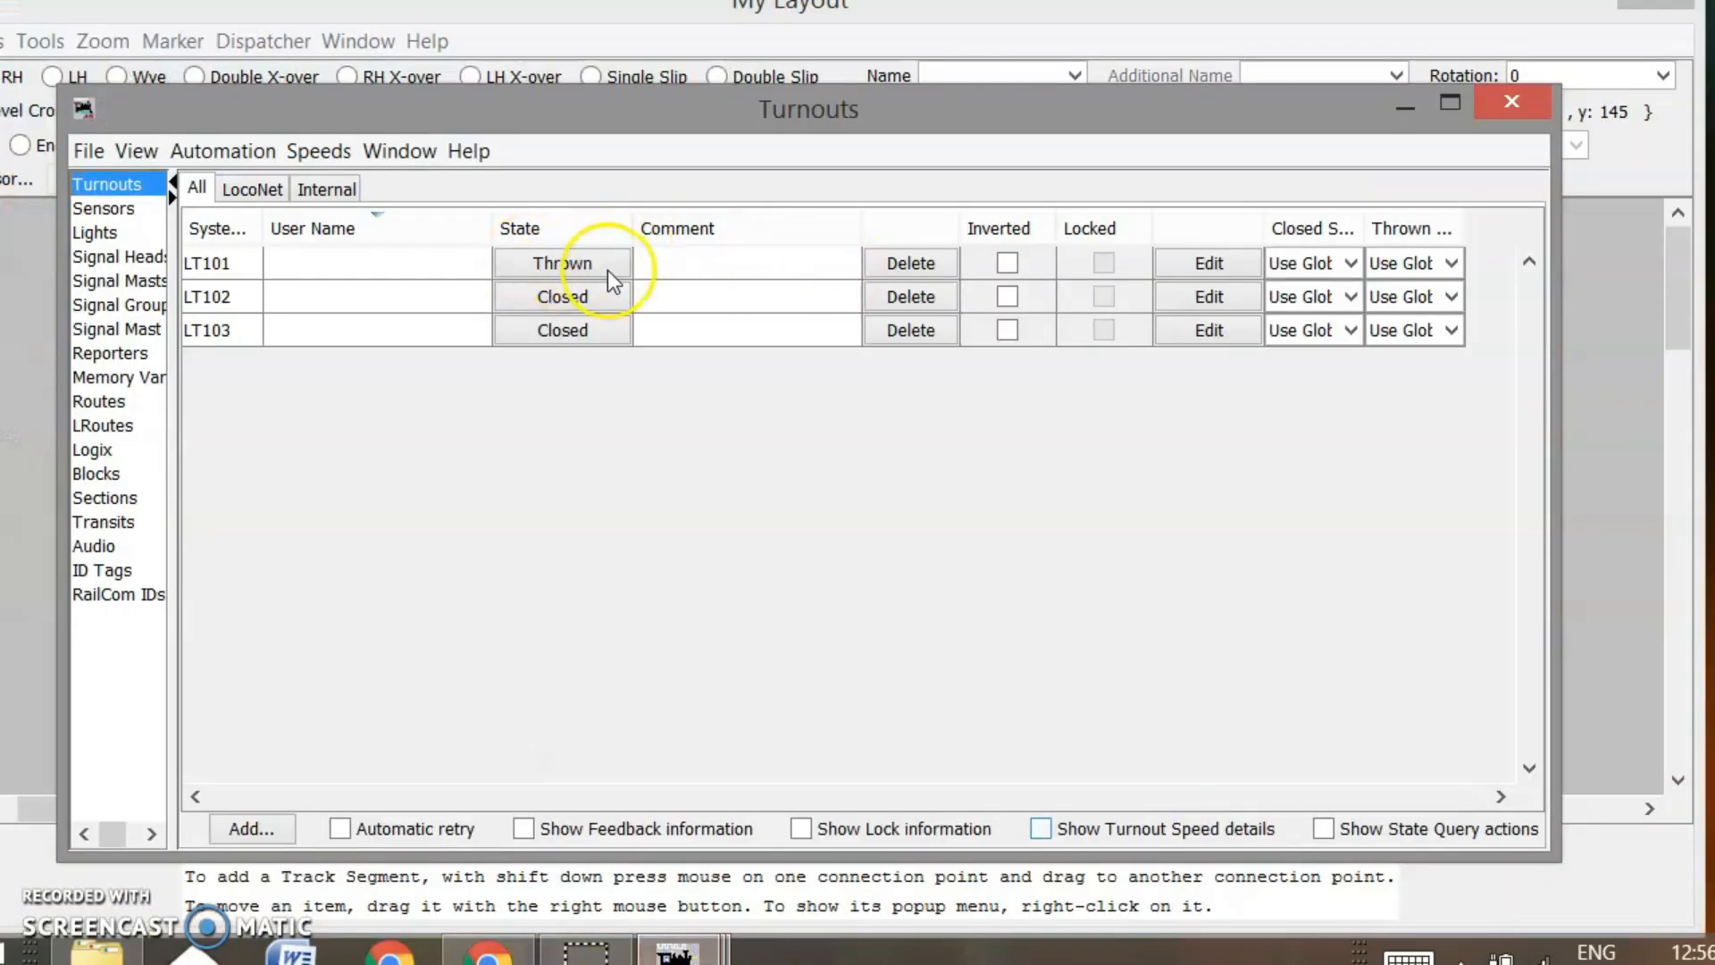